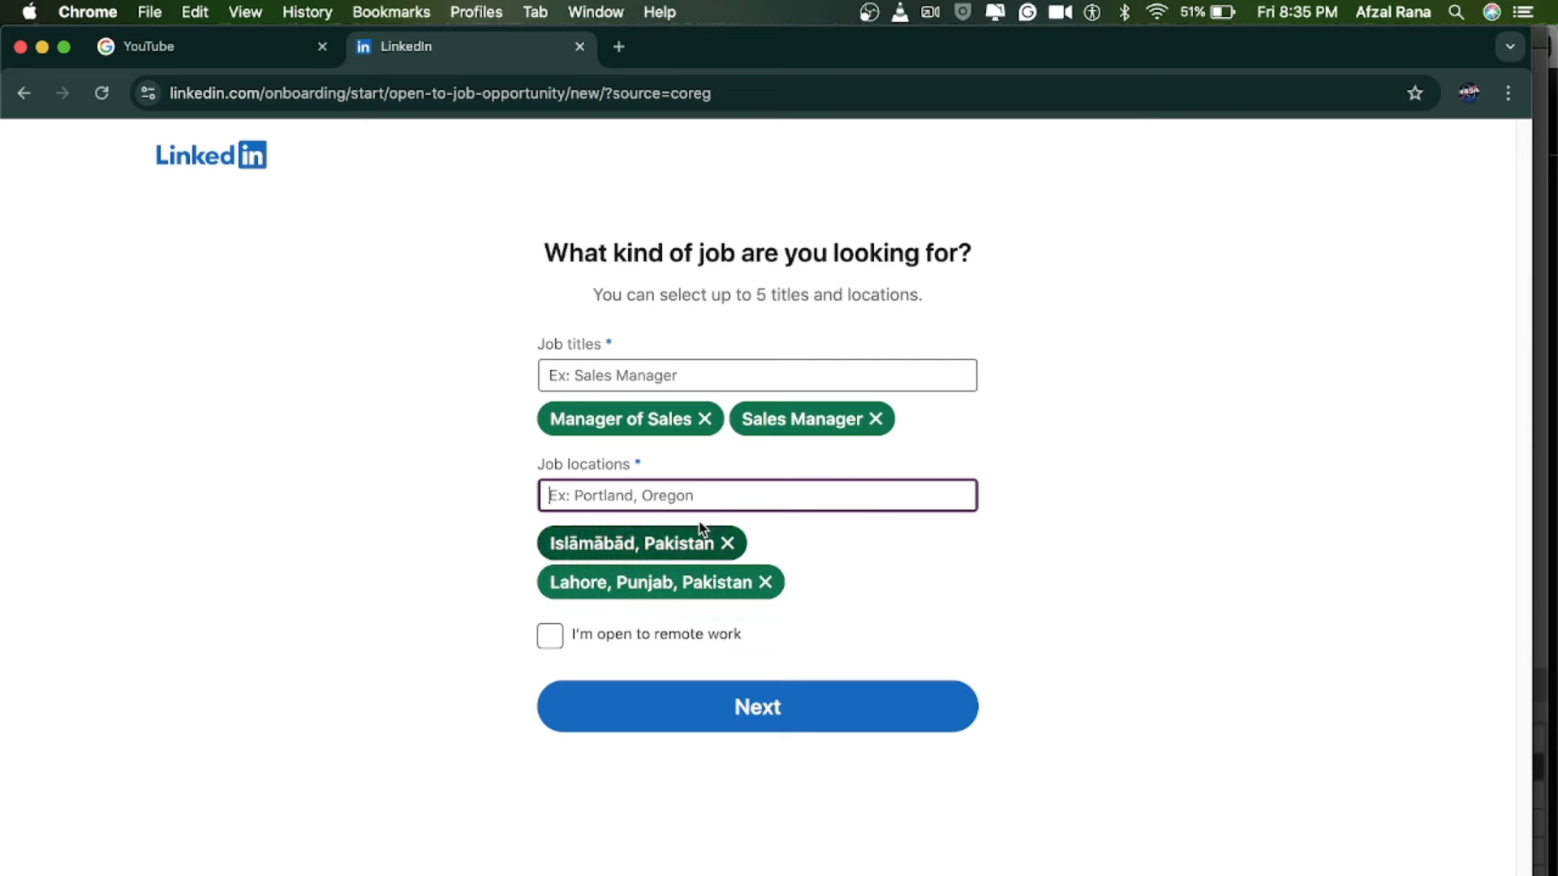
Add Karāchi, Sindh, Pakistan as a job location and submit the job preferences.
{"action": "type", "text": "karach"}
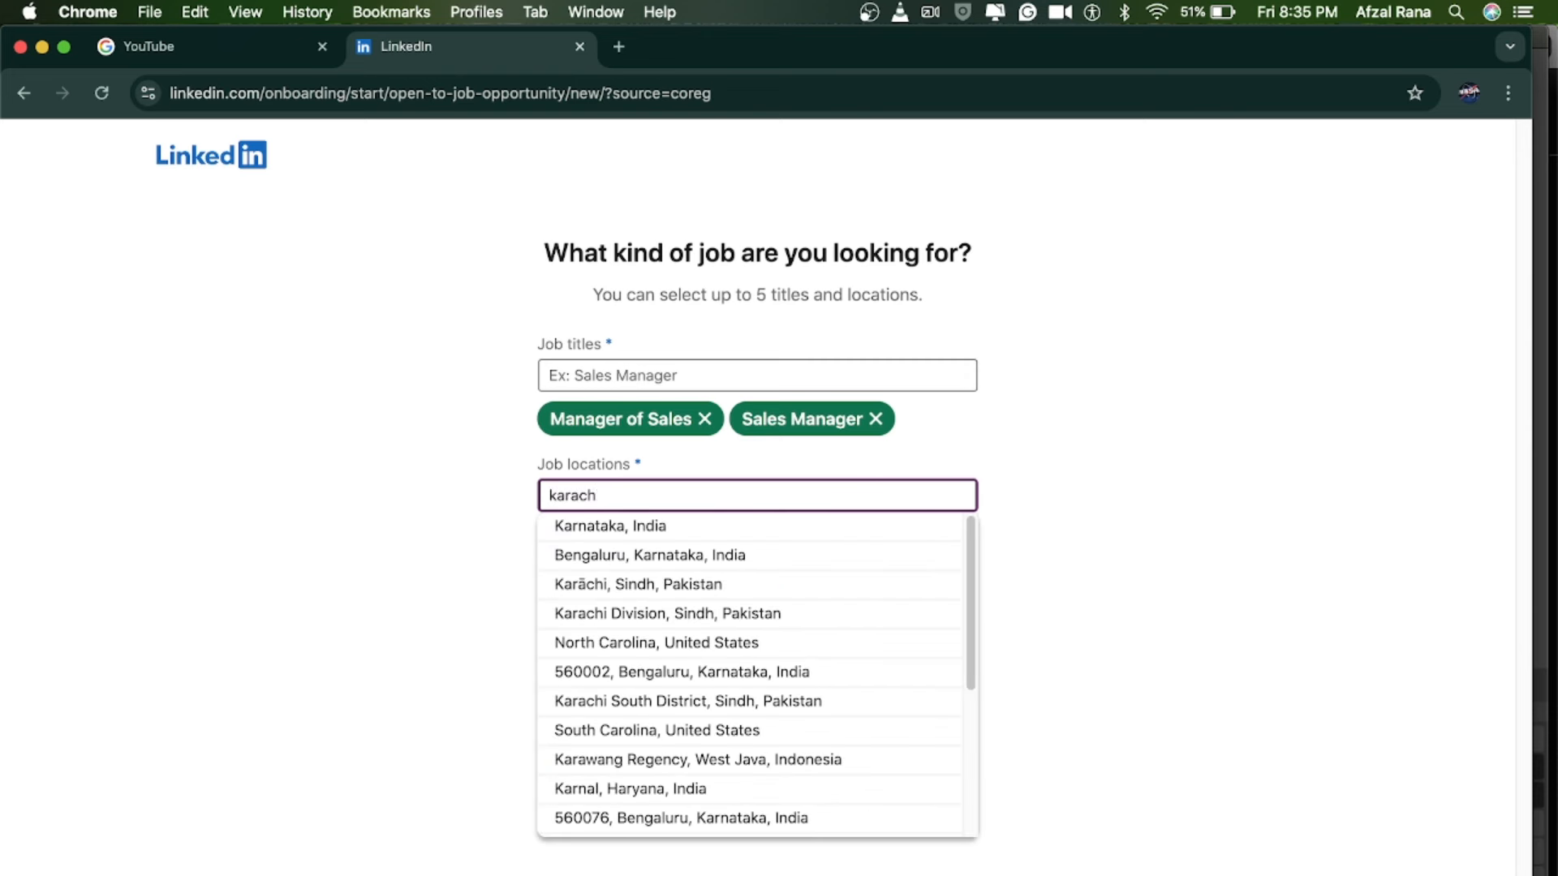
{"action": "type", "text": "i"}
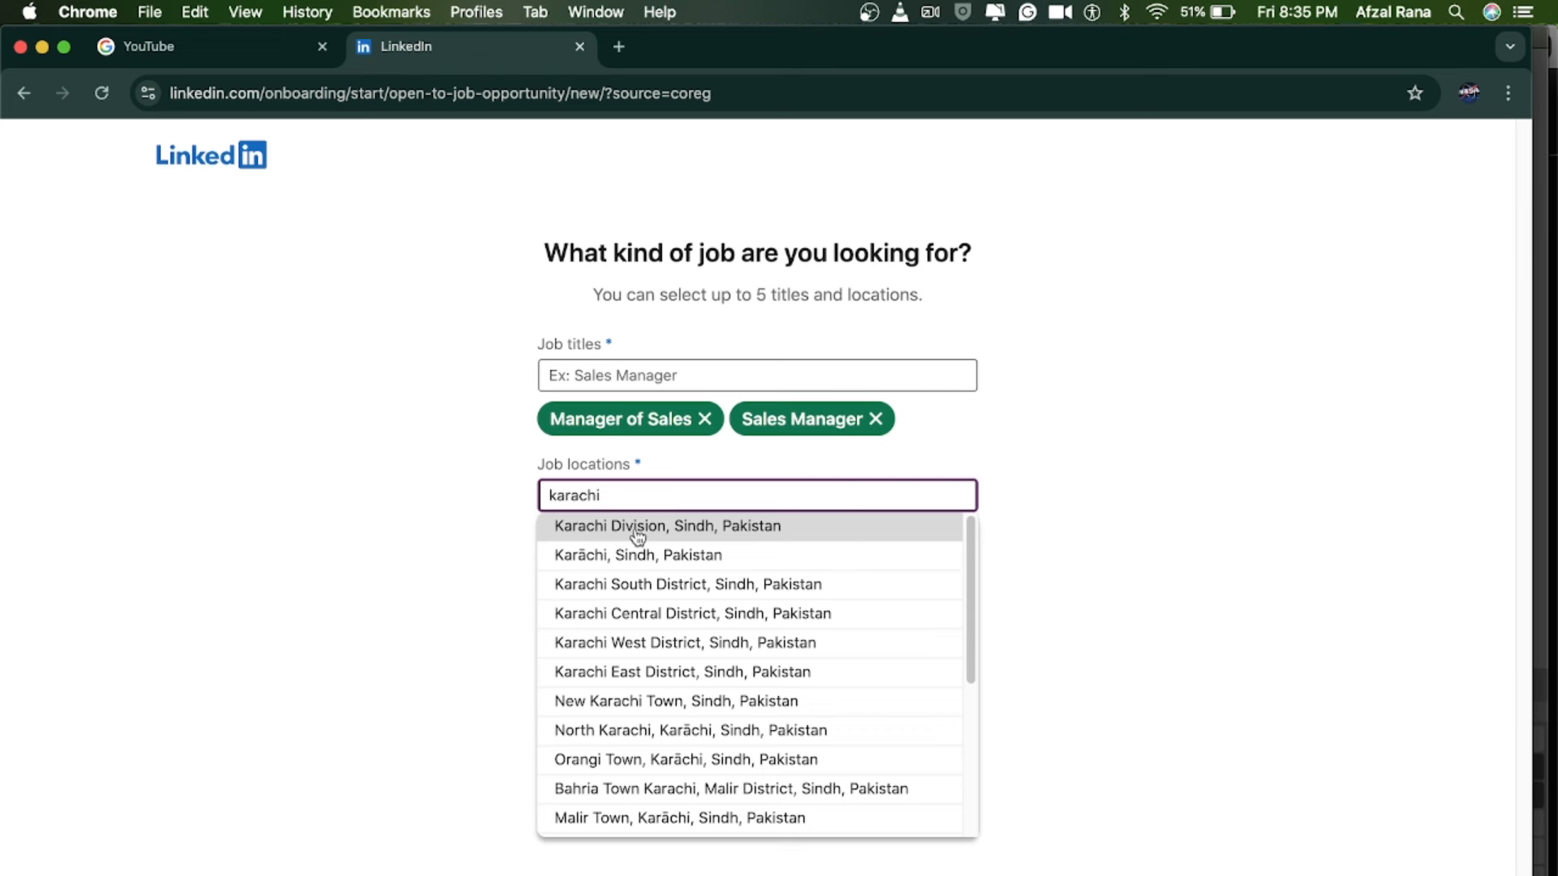
{"action": "left_click", "coordinate": [639, 555]}
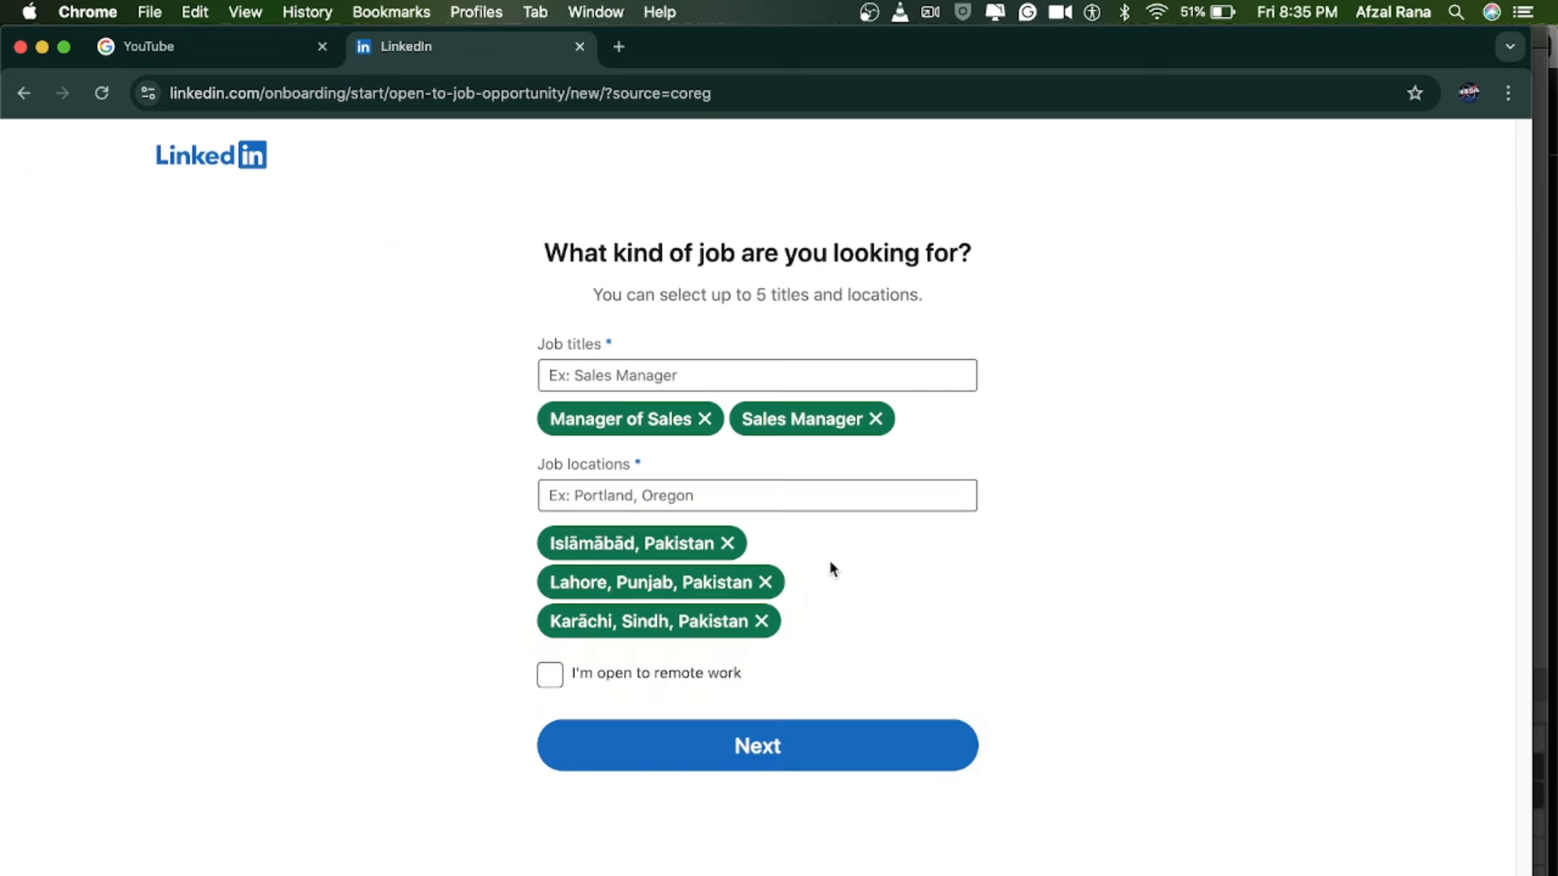
{"action": "left_click", "coordinate": [736, 745]}
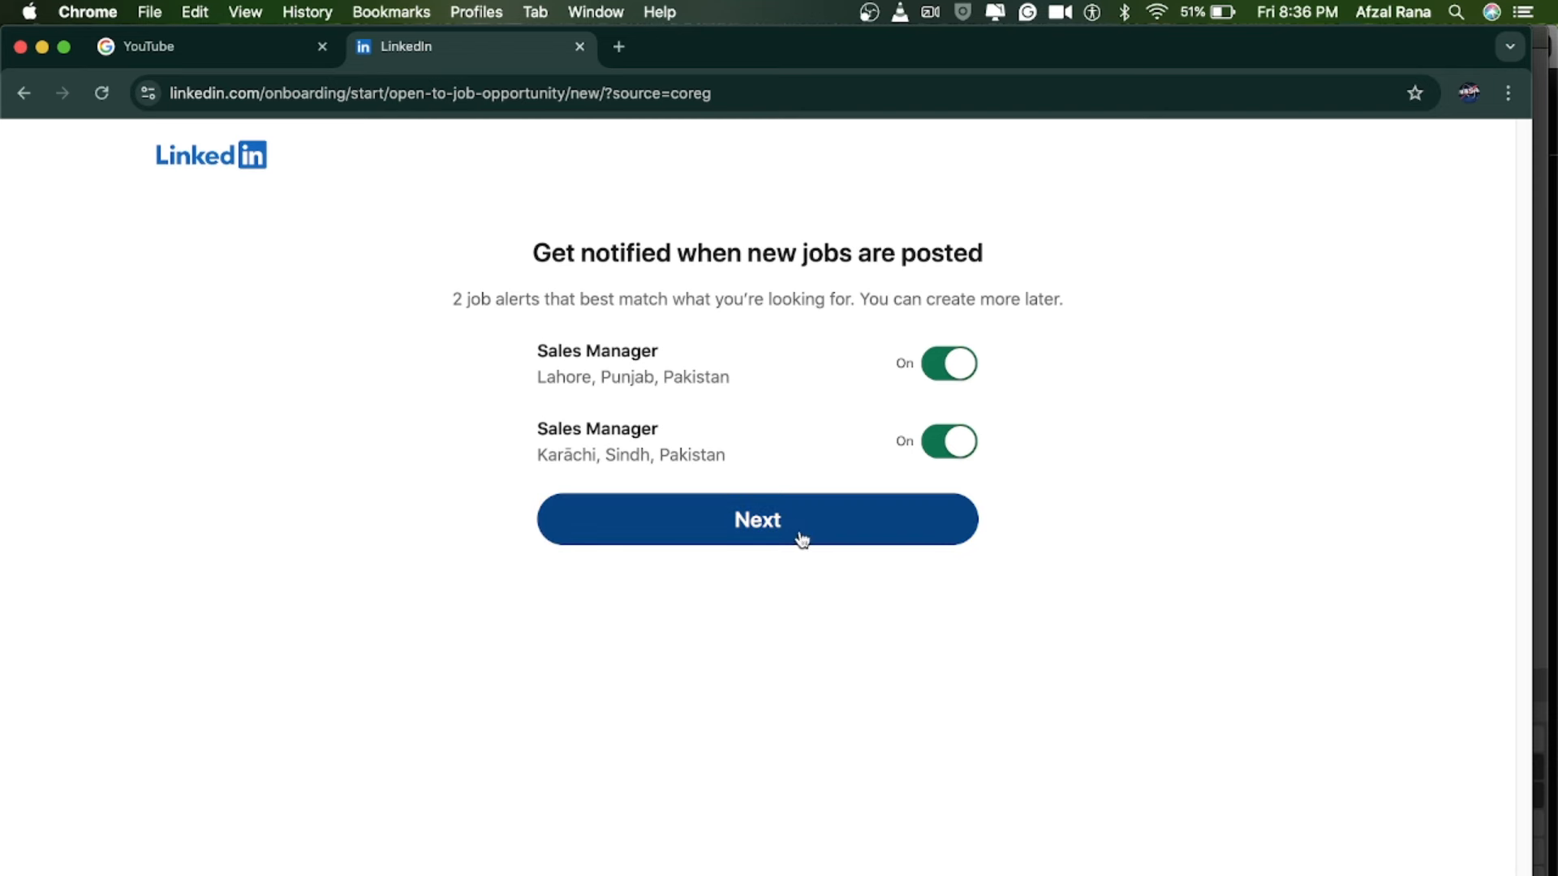
Accept the two Sales Manager job alerts and recruiter sharing as turned on, and continue past the mobile app page.
{"action": "left_click", "coordinate": [756, 519]}
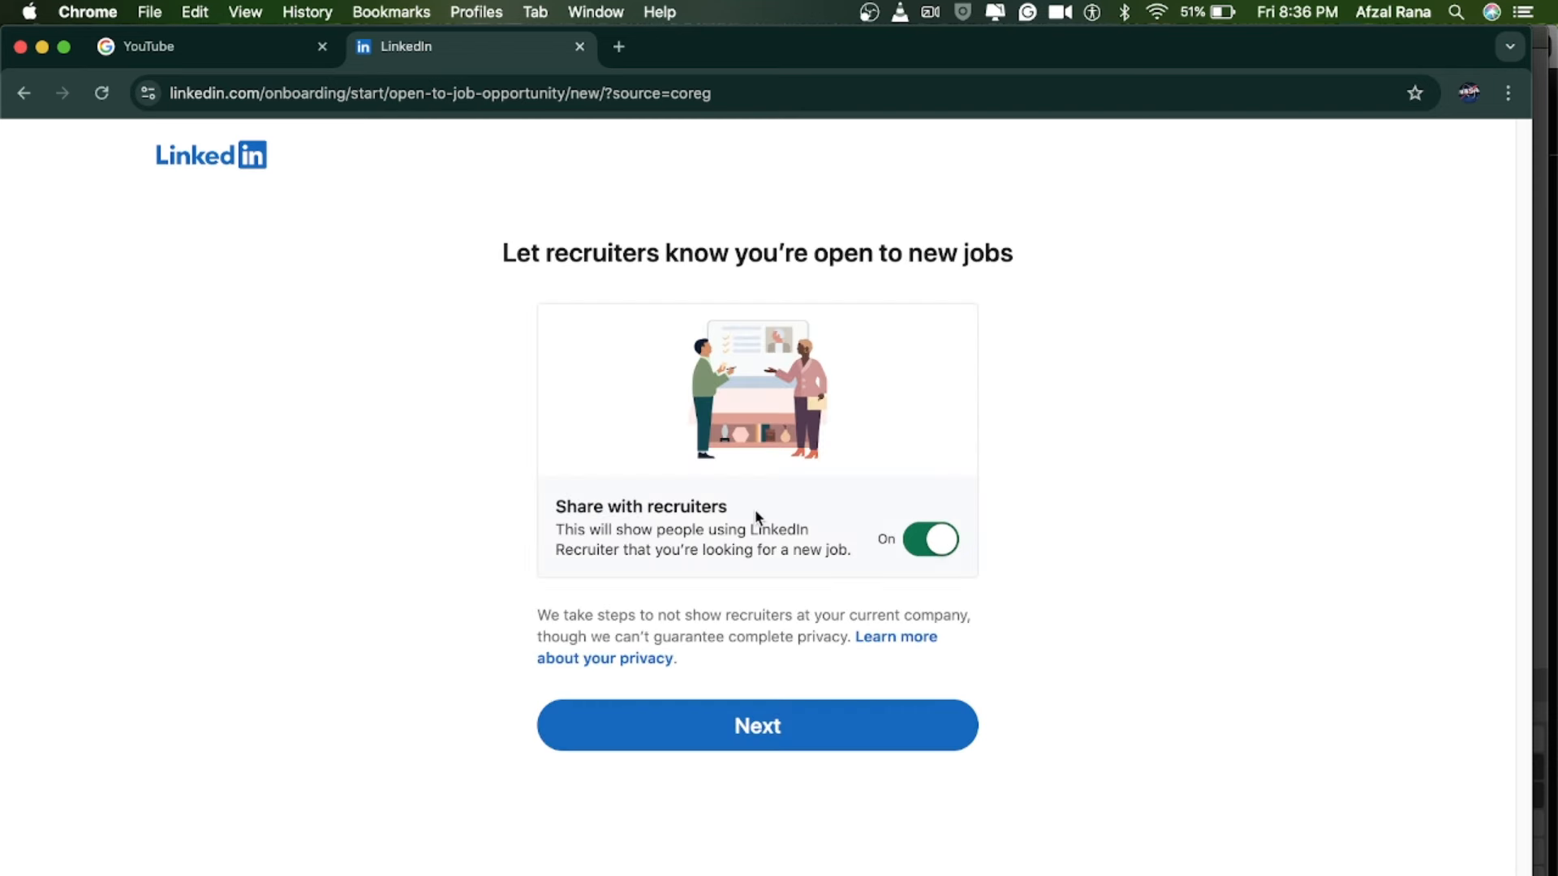
{"action": "left_click", "coordinate": [745, 721]}
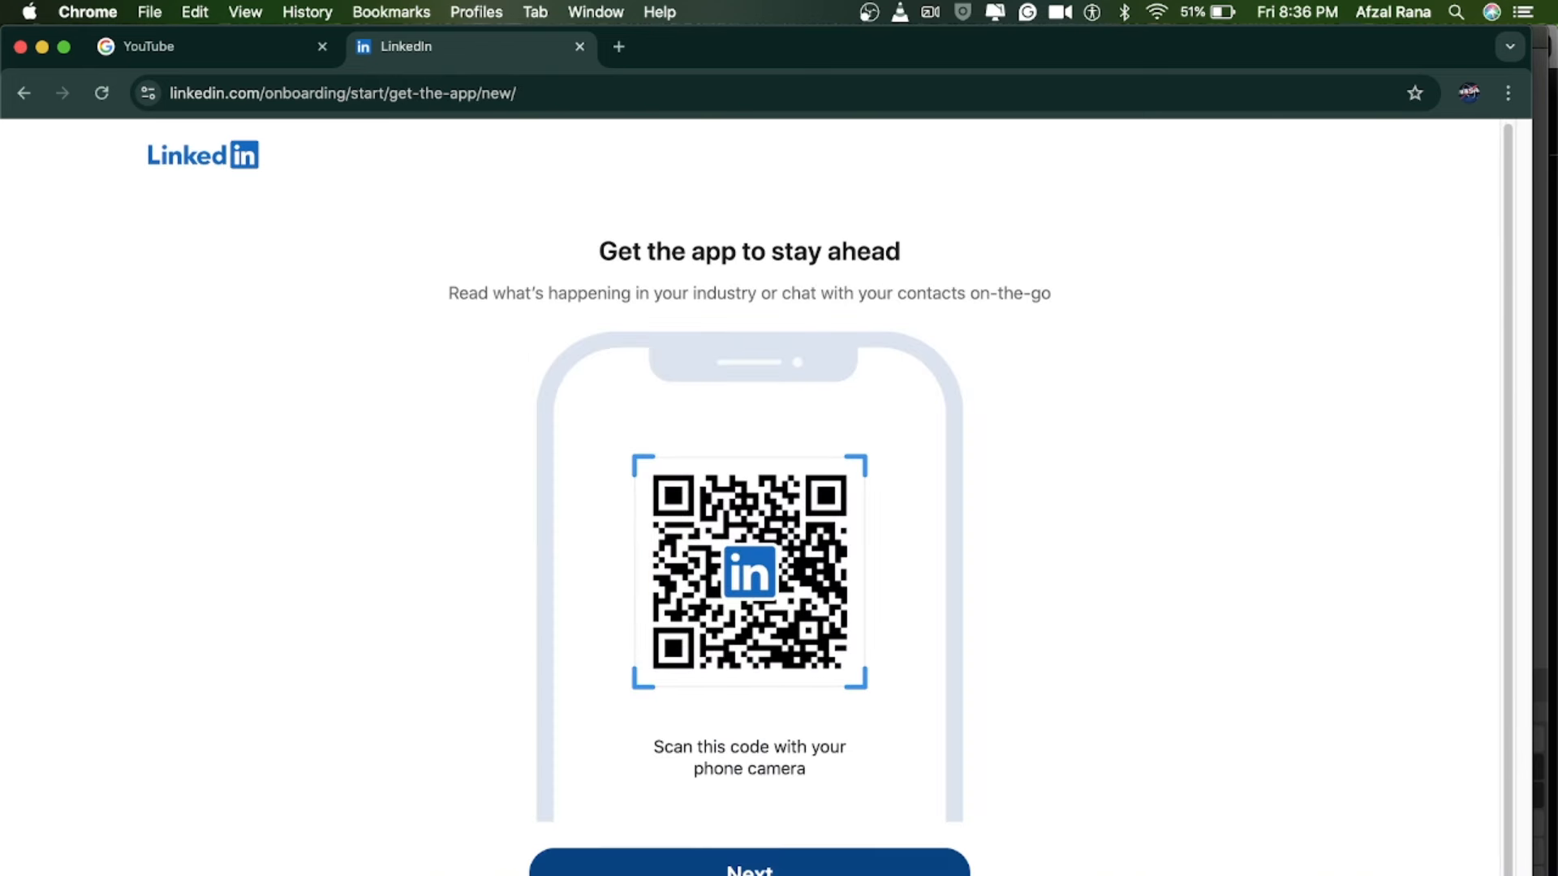
{"action": "left_click", "coordinate": [745, 872]}
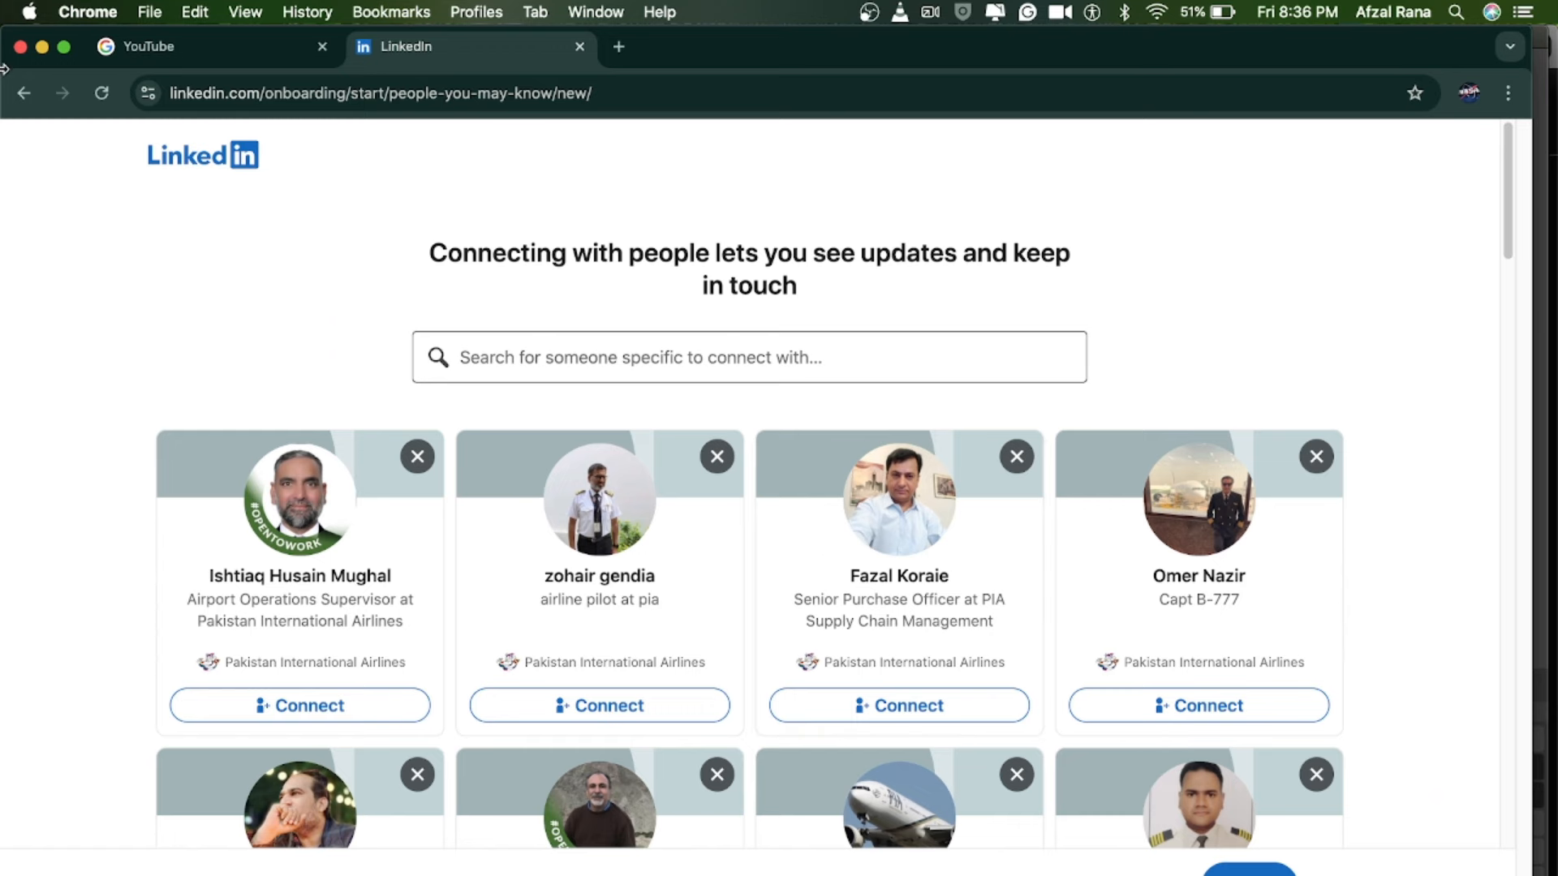
Browse the suggested people to connect with, down the list and back to its beginning.
{"action": "left_click", "coordinate": [25, 93]}
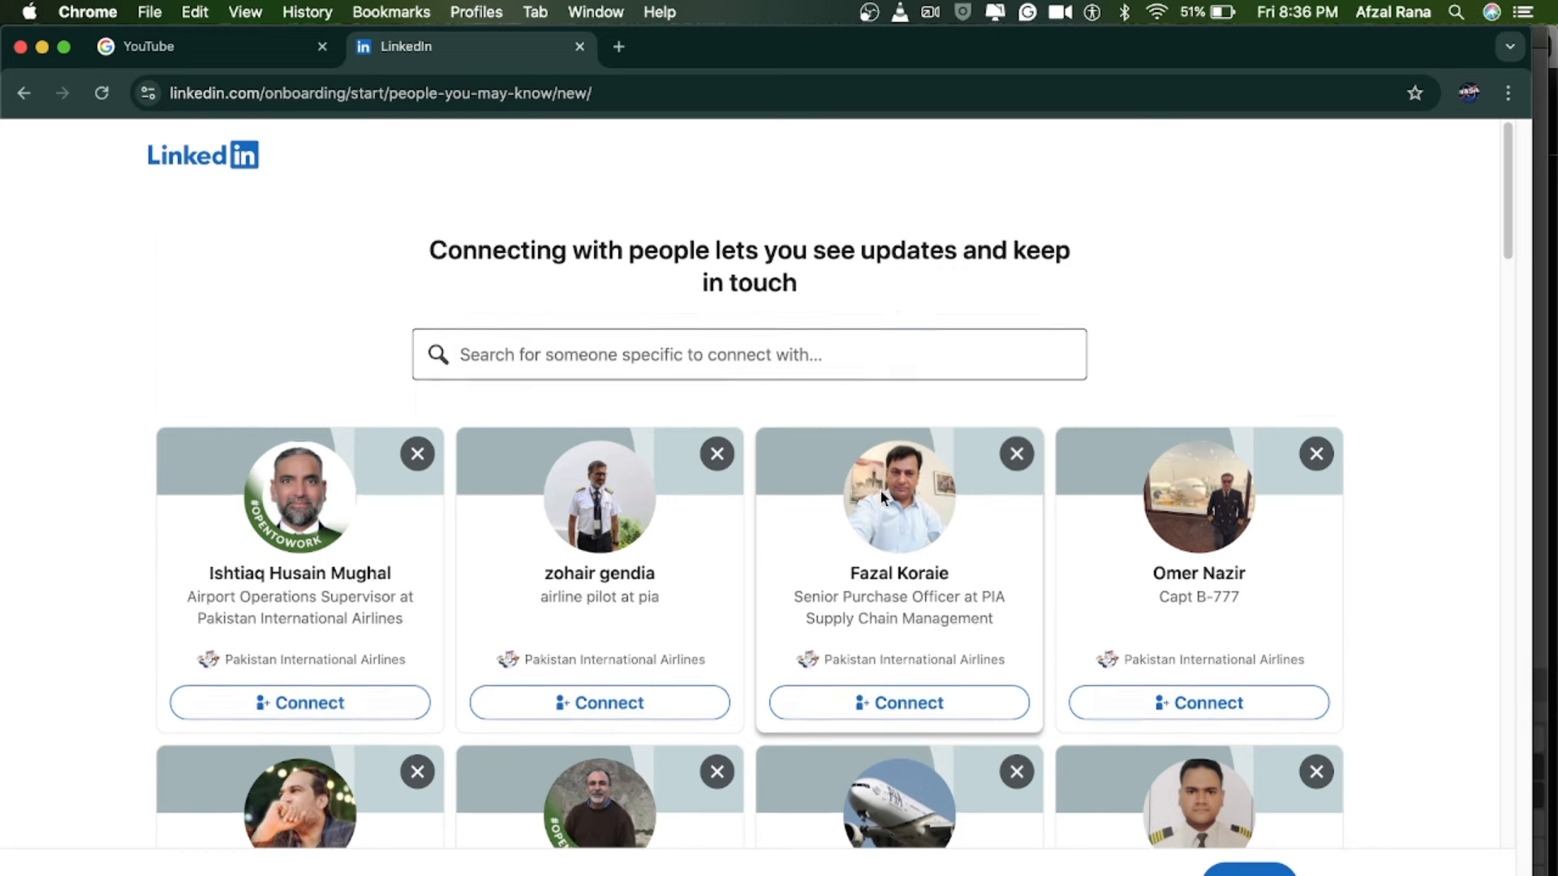
{"action": "scroll", "coordinate": [882, 496], "scroll_direction": "down", "scroll_amount": 5}
{"action": "scroll", "coordinate": [880, 490], "scroll_direction": "up", "scroll_amount": 4}
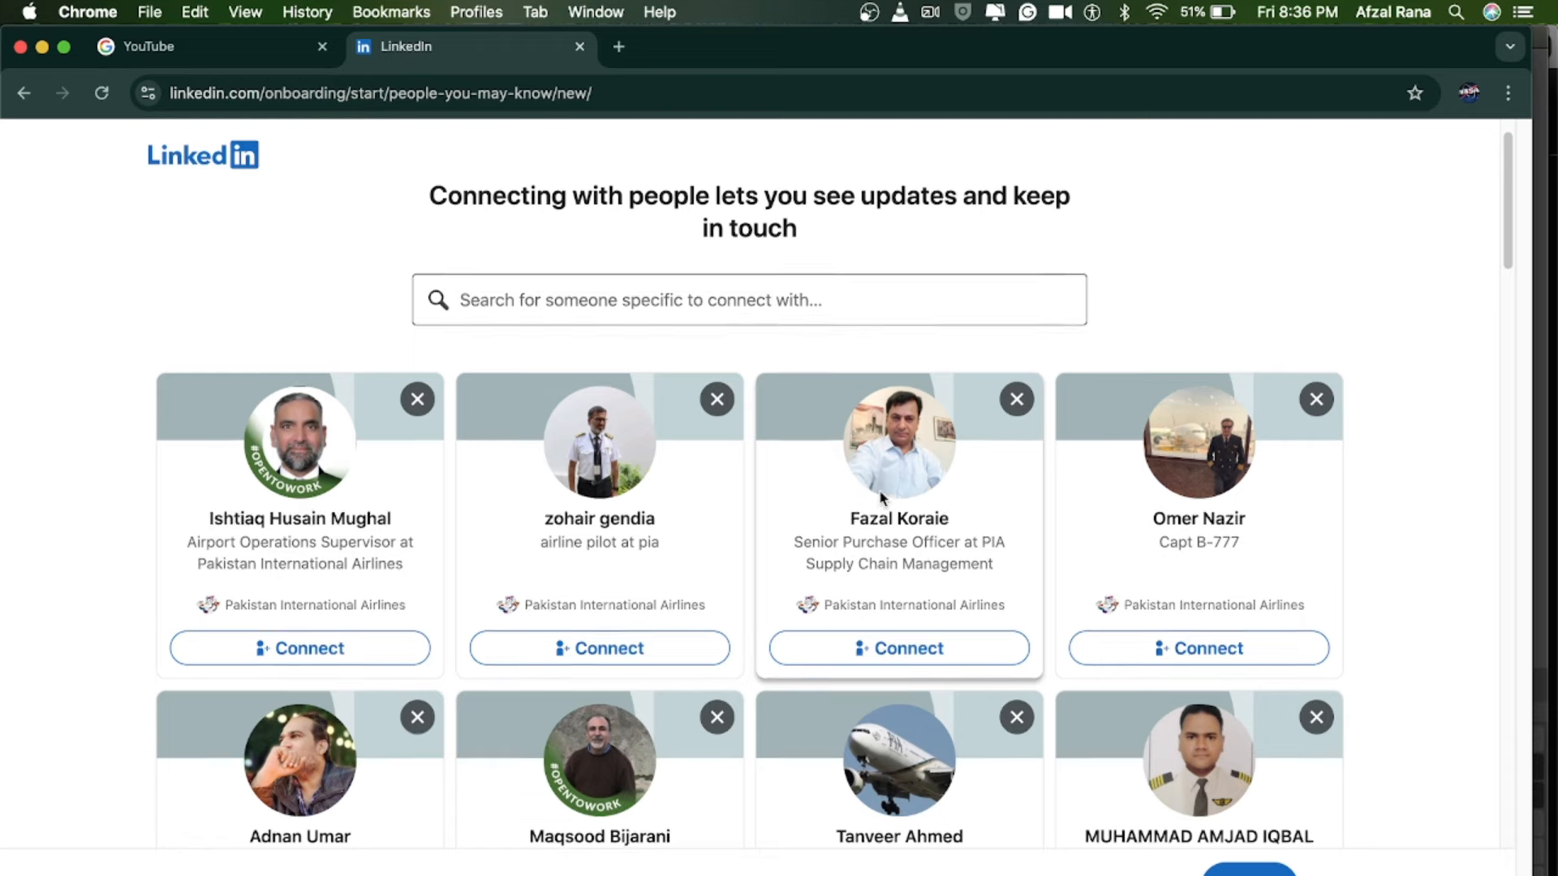
{"action": "scroll", "coordinate": [880, 489], "scroll_direction": "up", "scroll_amount": 1}
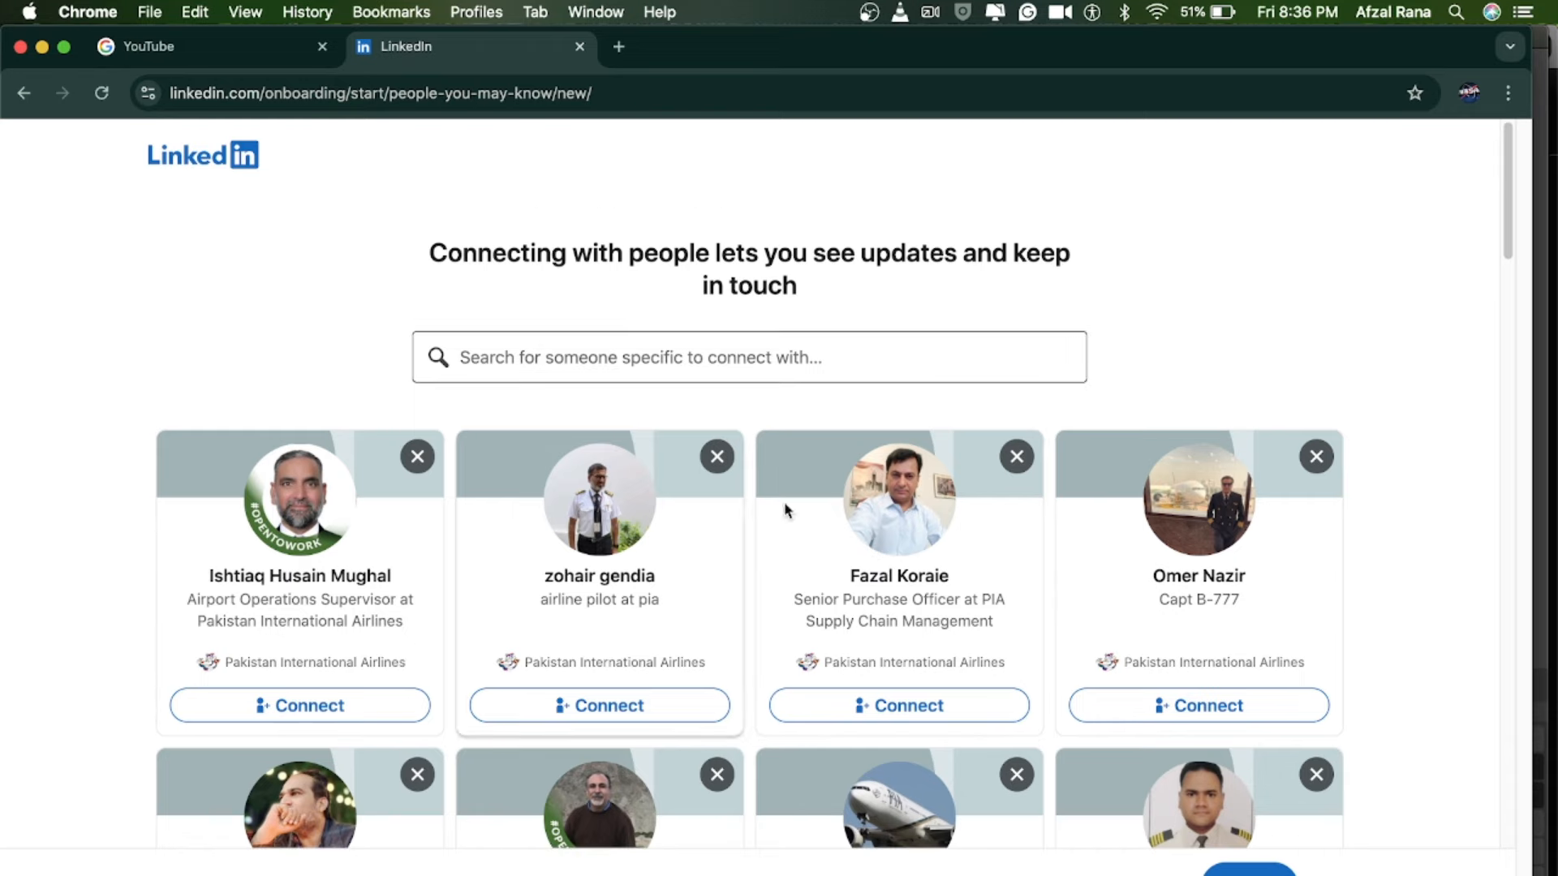
{"action": "scroll", "coordinate": [1111, 591], "scroll_direction": "down", "scroll_amount": 5}
{"action": "scroll", "coordinate": [1019, 581], "scroll_direction": "down", "scroll_amount": 5}
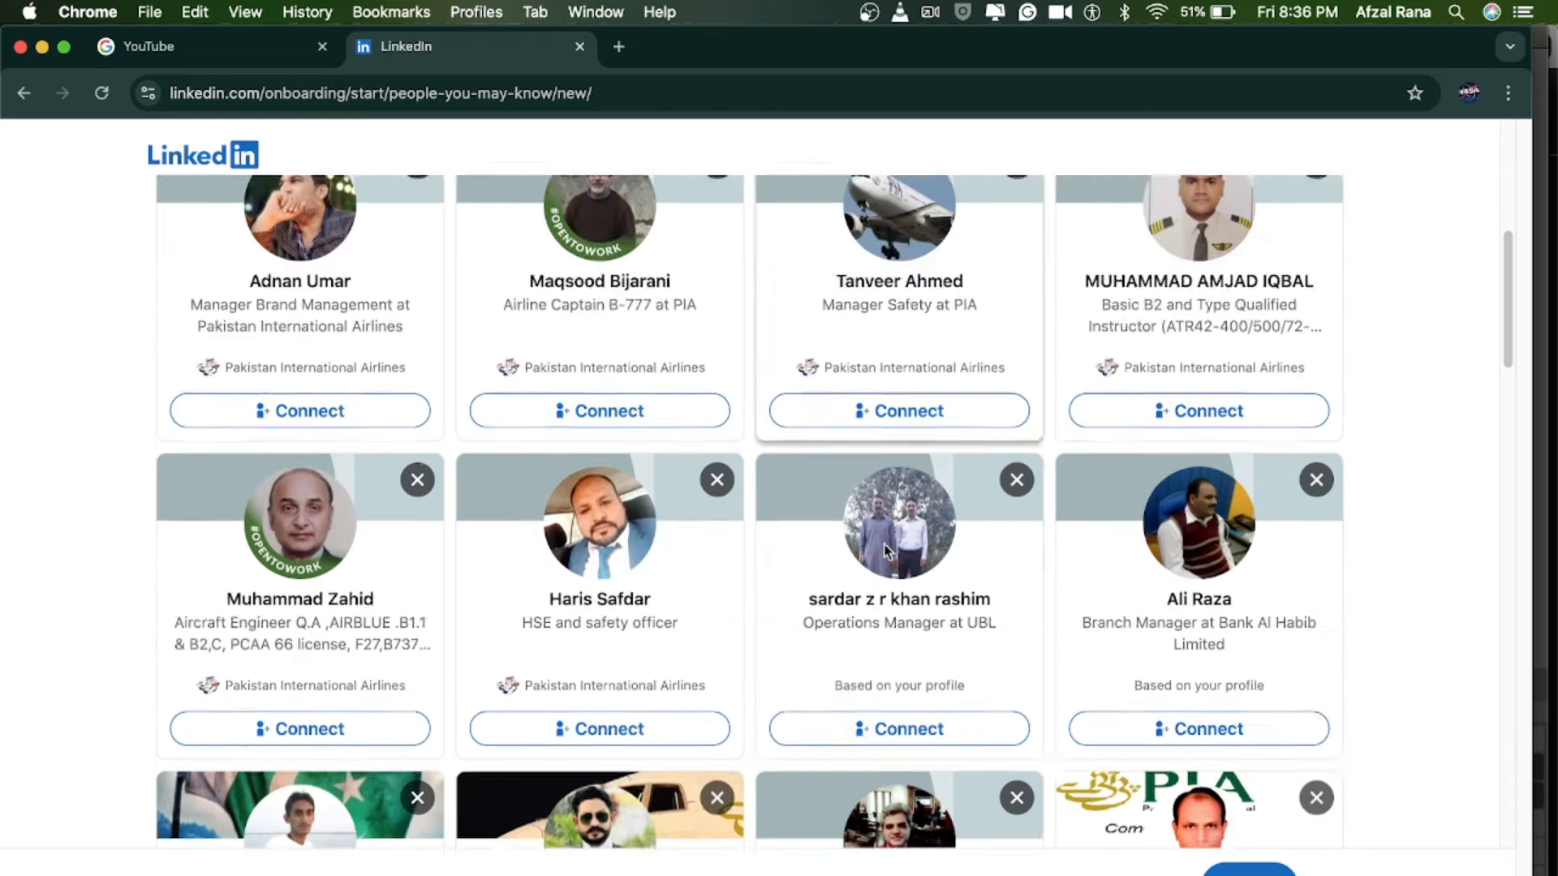
{"action": "scroll", "coordinate": [888, 547], "scroll_direction": "up", "scroll_amount": 10}
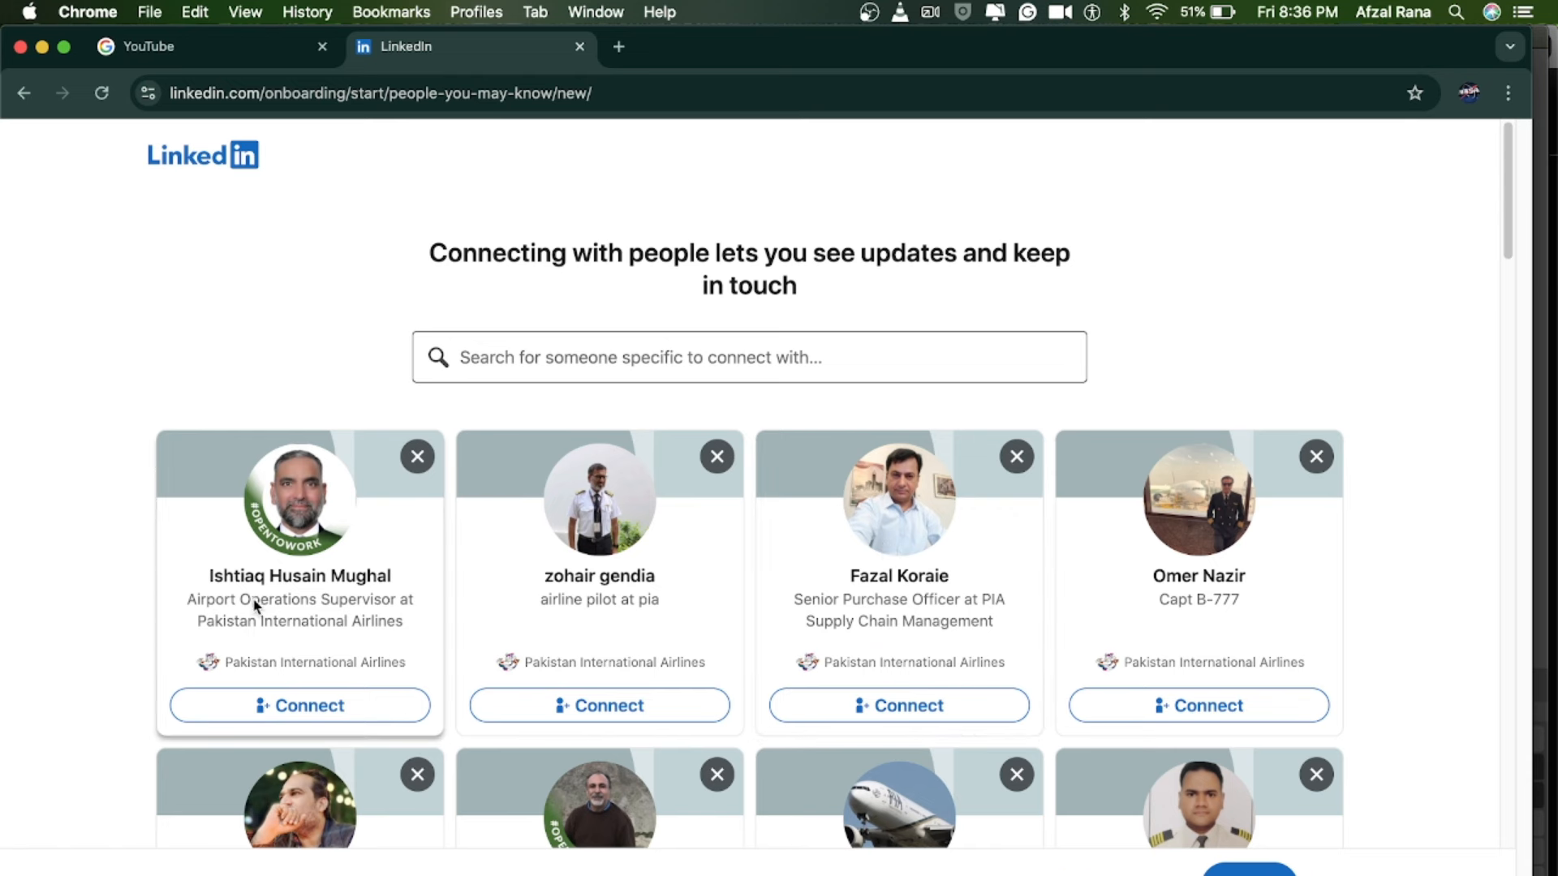
{"action": "scroll", "coordinate": [1060, 702], "scroll_direction": "down", "scroll_amount": 2}
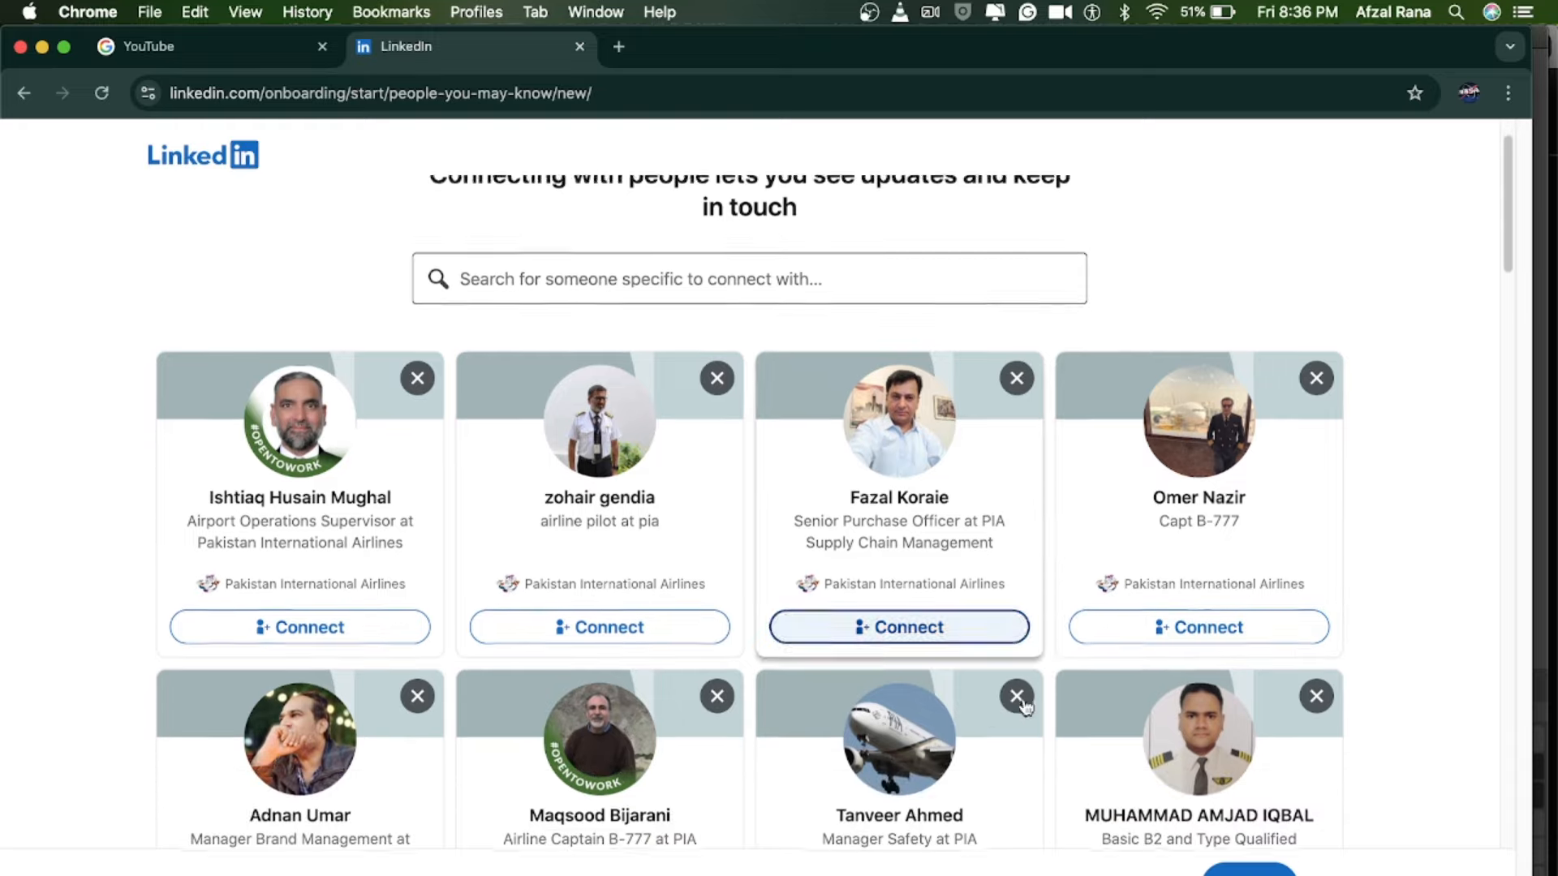
{"action": "scroll", "coordinate": [402, 697], "scroll_direction": "down", "scroll_amount": 5}
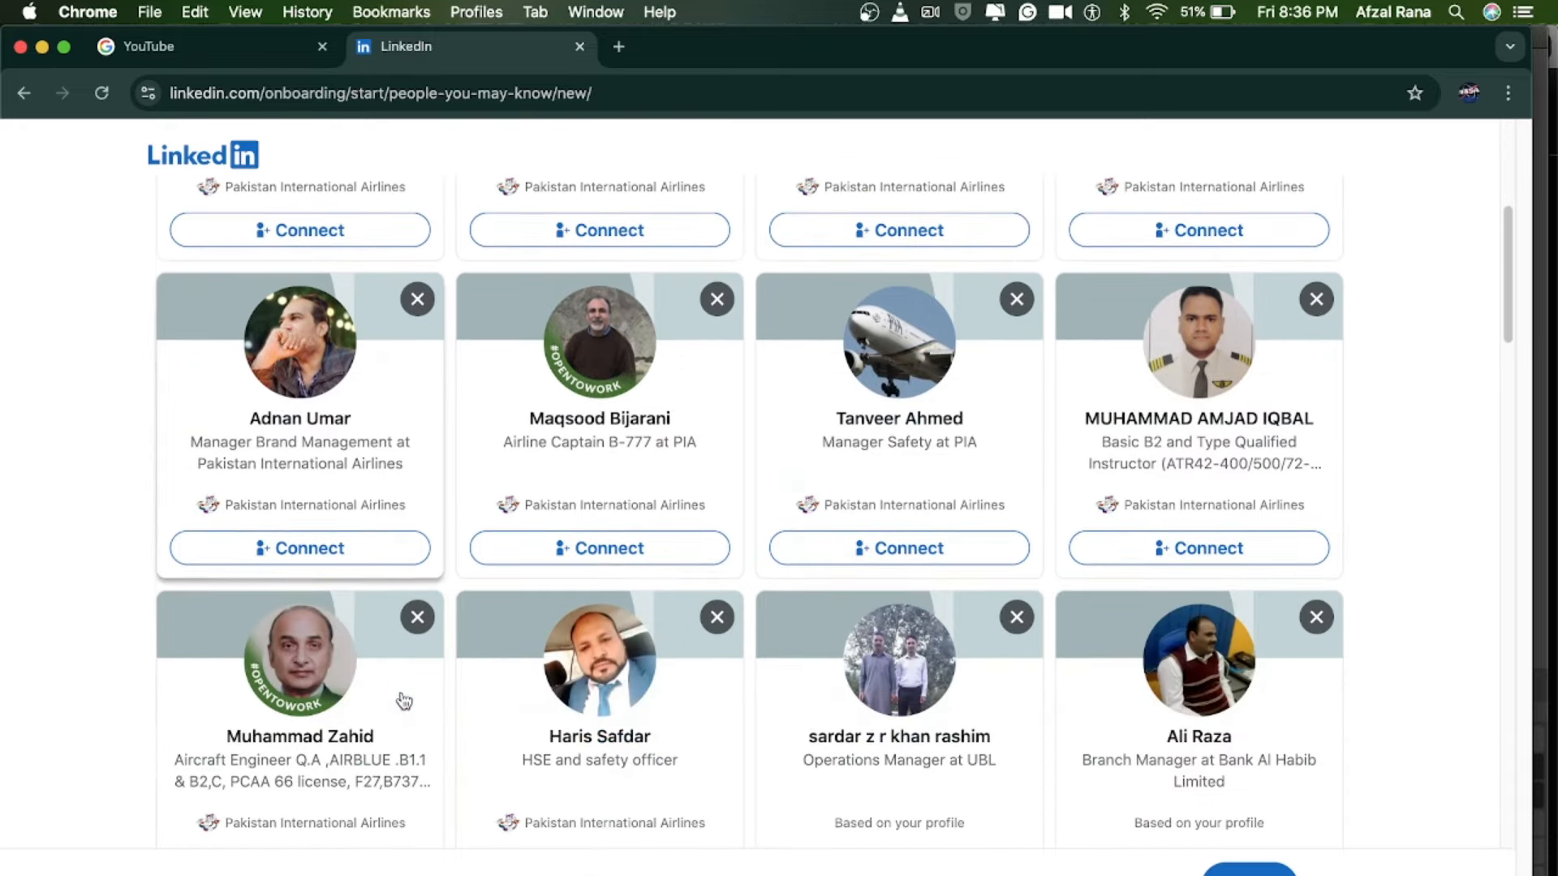
{"action": "scroll", "coordinate": [904, 721], "scroll_direction": "down", "scroll_amount": 15}
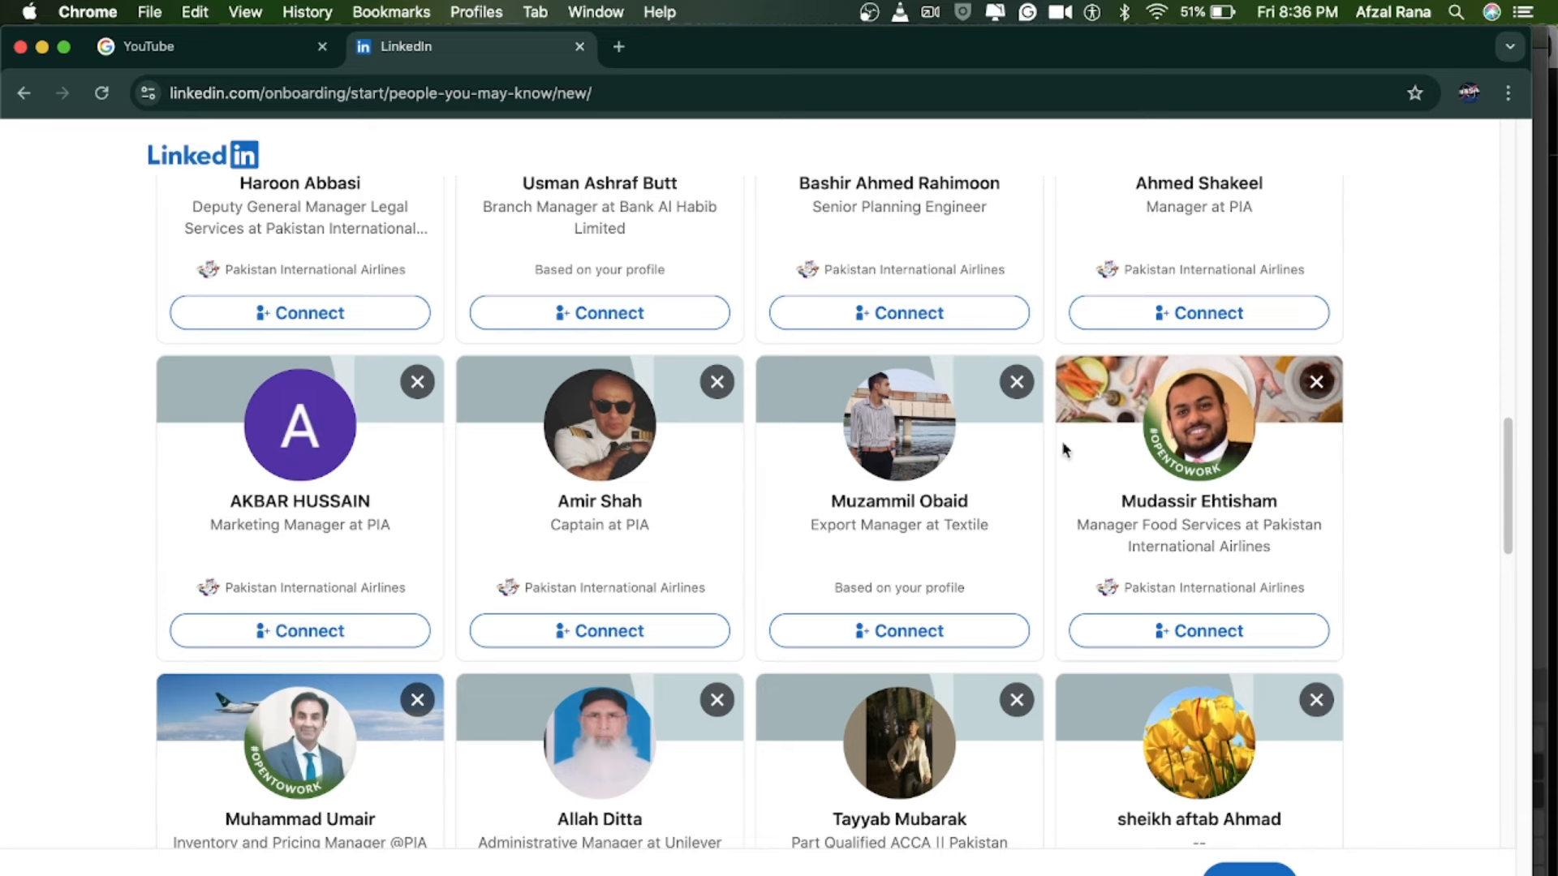
{"action": "scroll", "coordinate": [771, 704], "scroll_direction": "down", "scroll_amount": 10}
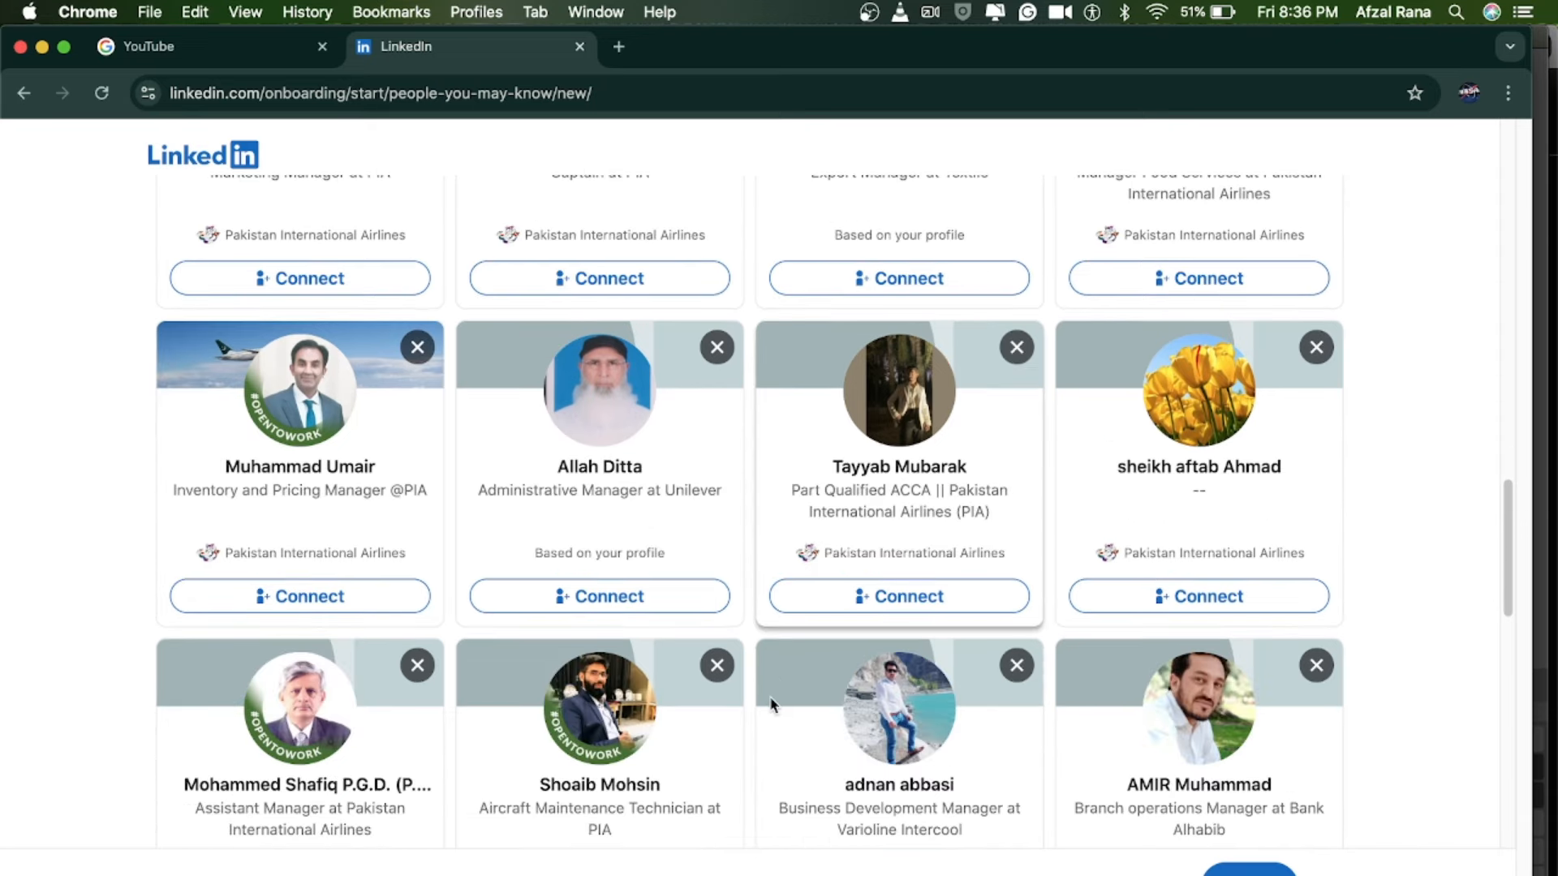
{"action": "scroll", "coordinate": [771, 698], "scroll_direction": "down", "scroll_amount": 10}
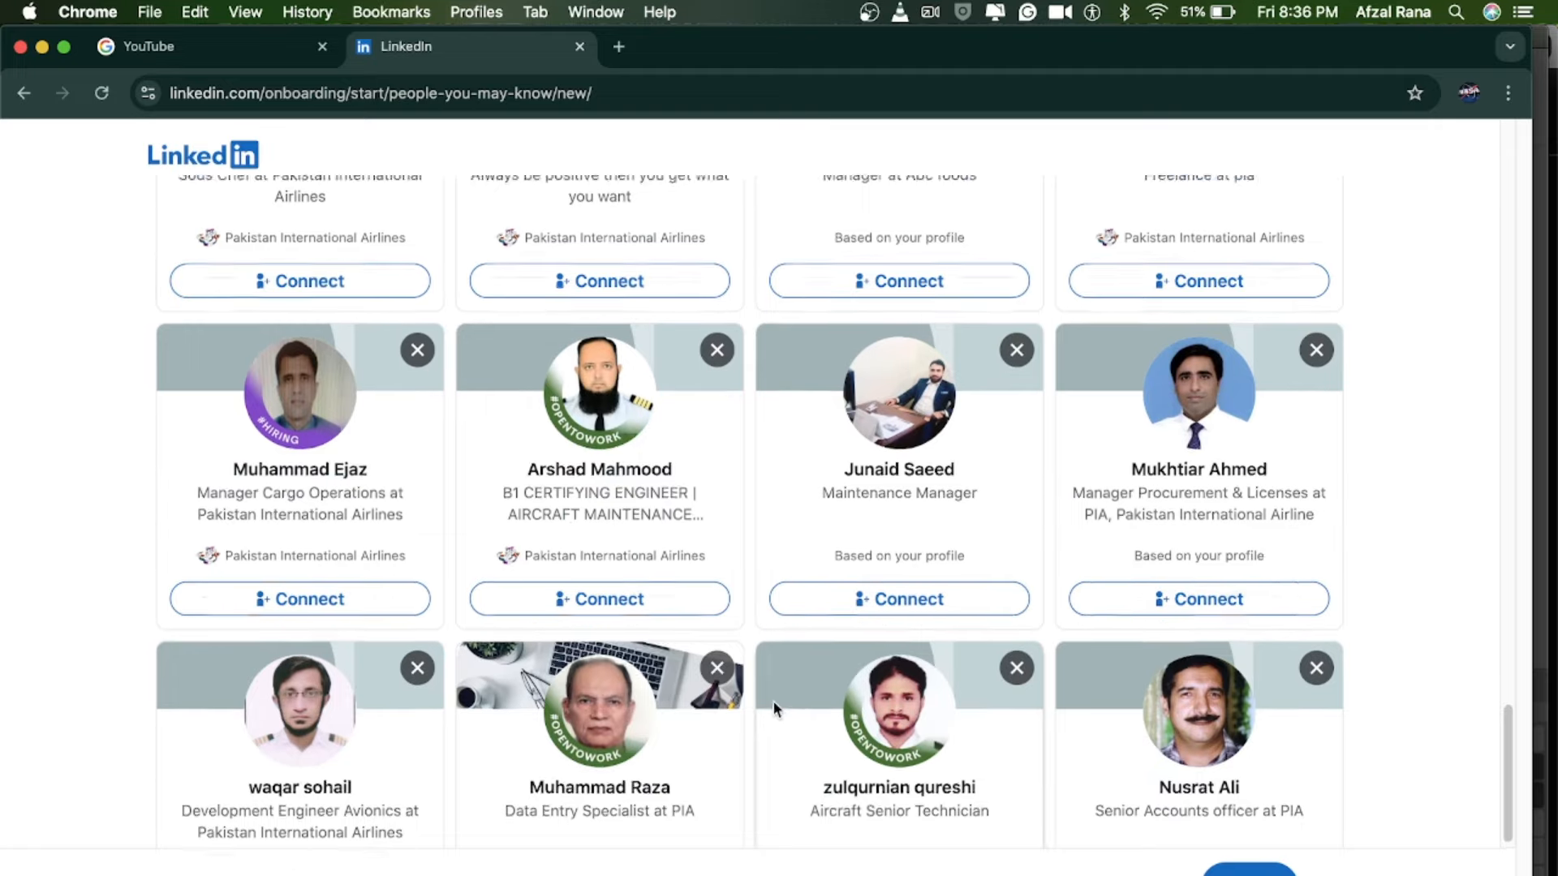
{"action": "scroll", "coordinate": [773, 699], "scroll_direction": "up", "scroll_amount": 14}
{"action": "scroll", "coordinate": [776, 707], "scroll_direction": "up", "scroll_amount": 15}
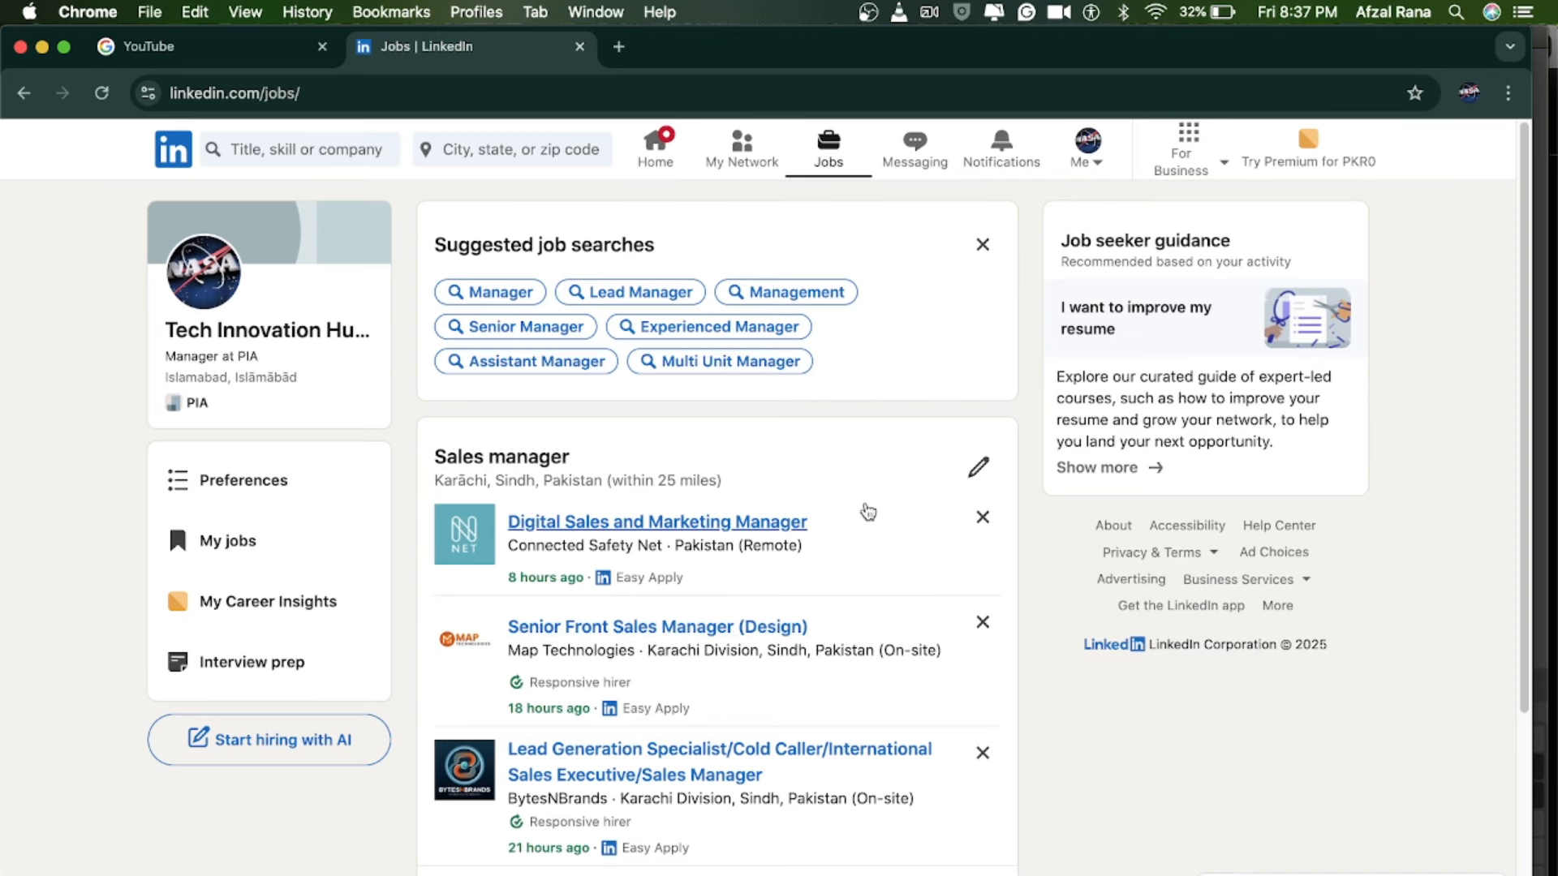
Examine the suggested job searches and the Sales manager listings for Karāchi on the Jobs page.
{"action": "scroll", "coordinate": [862, 511], "scroll_direction": "down", "scroll_amount": 3}
{"action": "scroll", "coordinate": [862, 511], "scroll_direction": "up", "scroll_amount": 3}
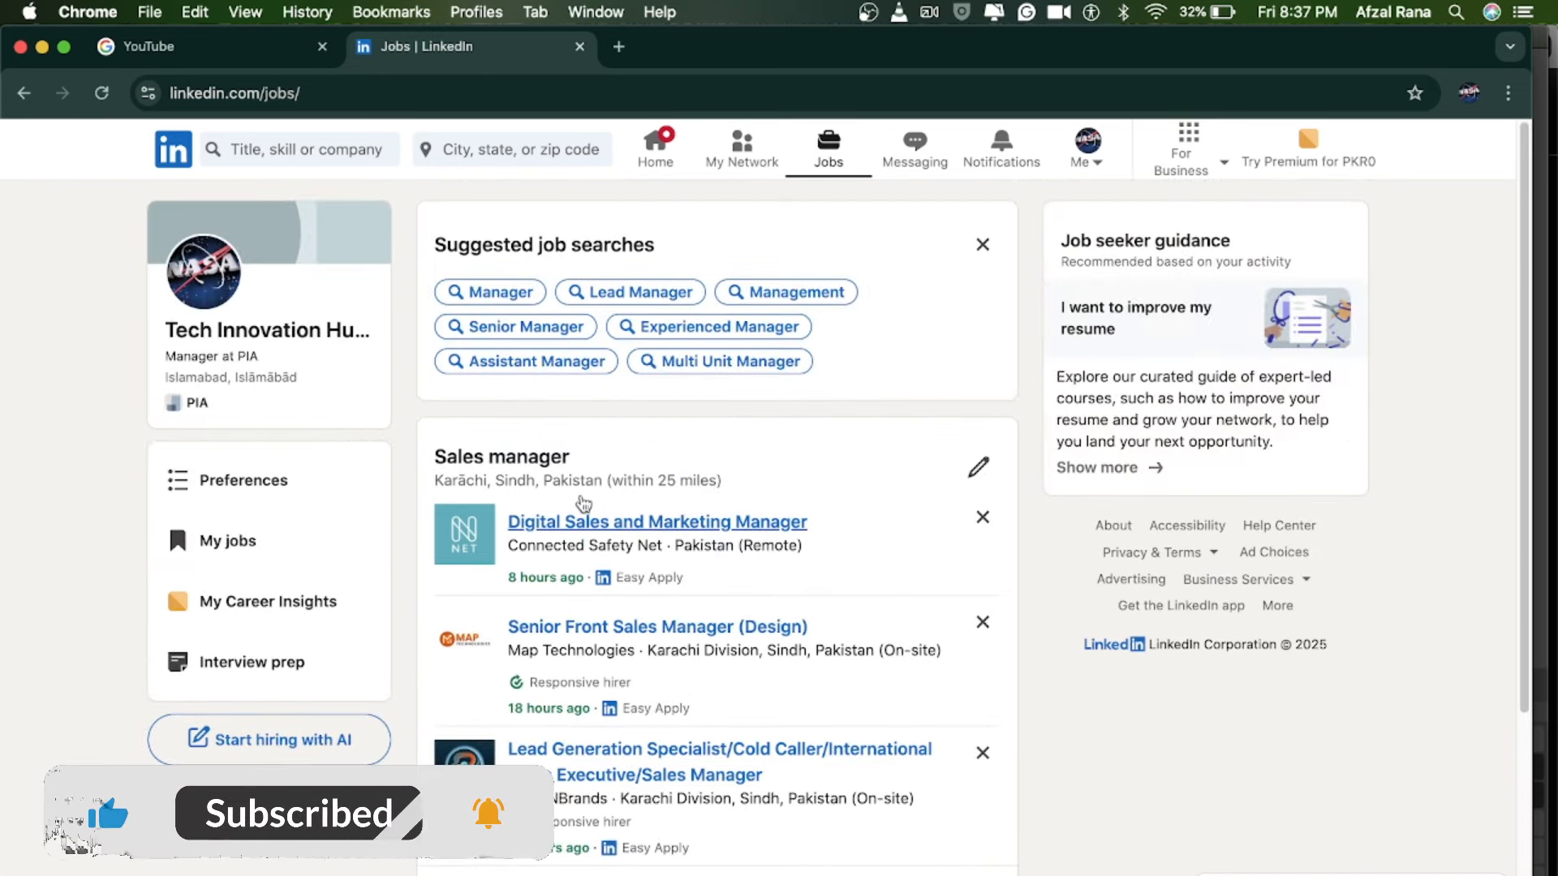
{"action": "scroll", "coordinate": [933, 552], "scroll_direction": "down", "scroll_amount": 3}
{"action": "scroll", "coordinate": [932, 552], "scroll_direction": "up", "scroll_amount": 3}
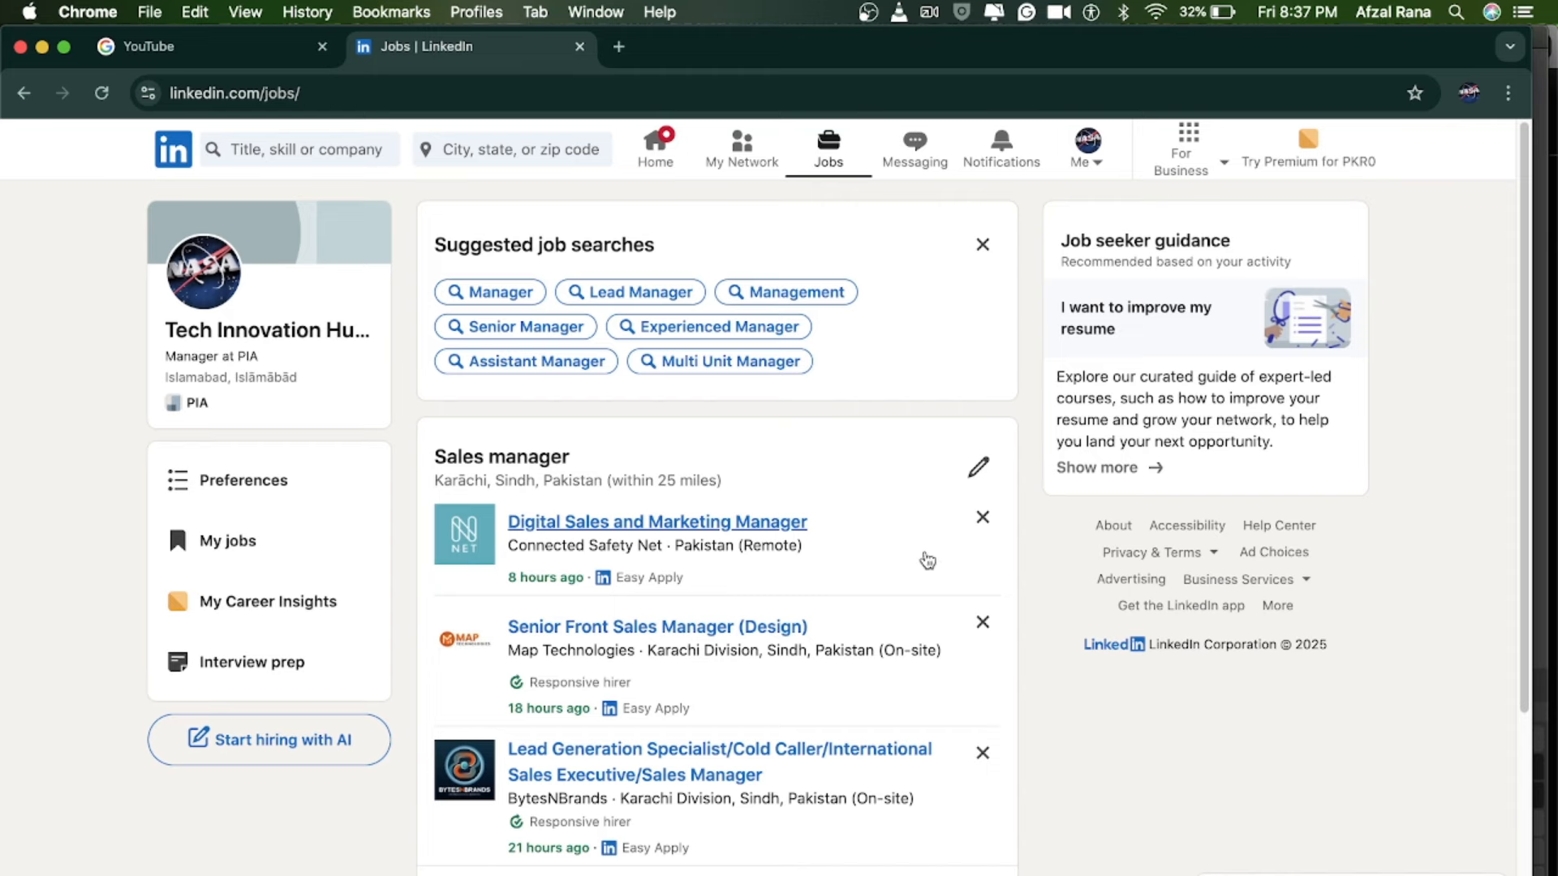
{"action": "scroll", "coordinate": [880, 600], "scroll_direction": "down", "scroll_amount": 5}
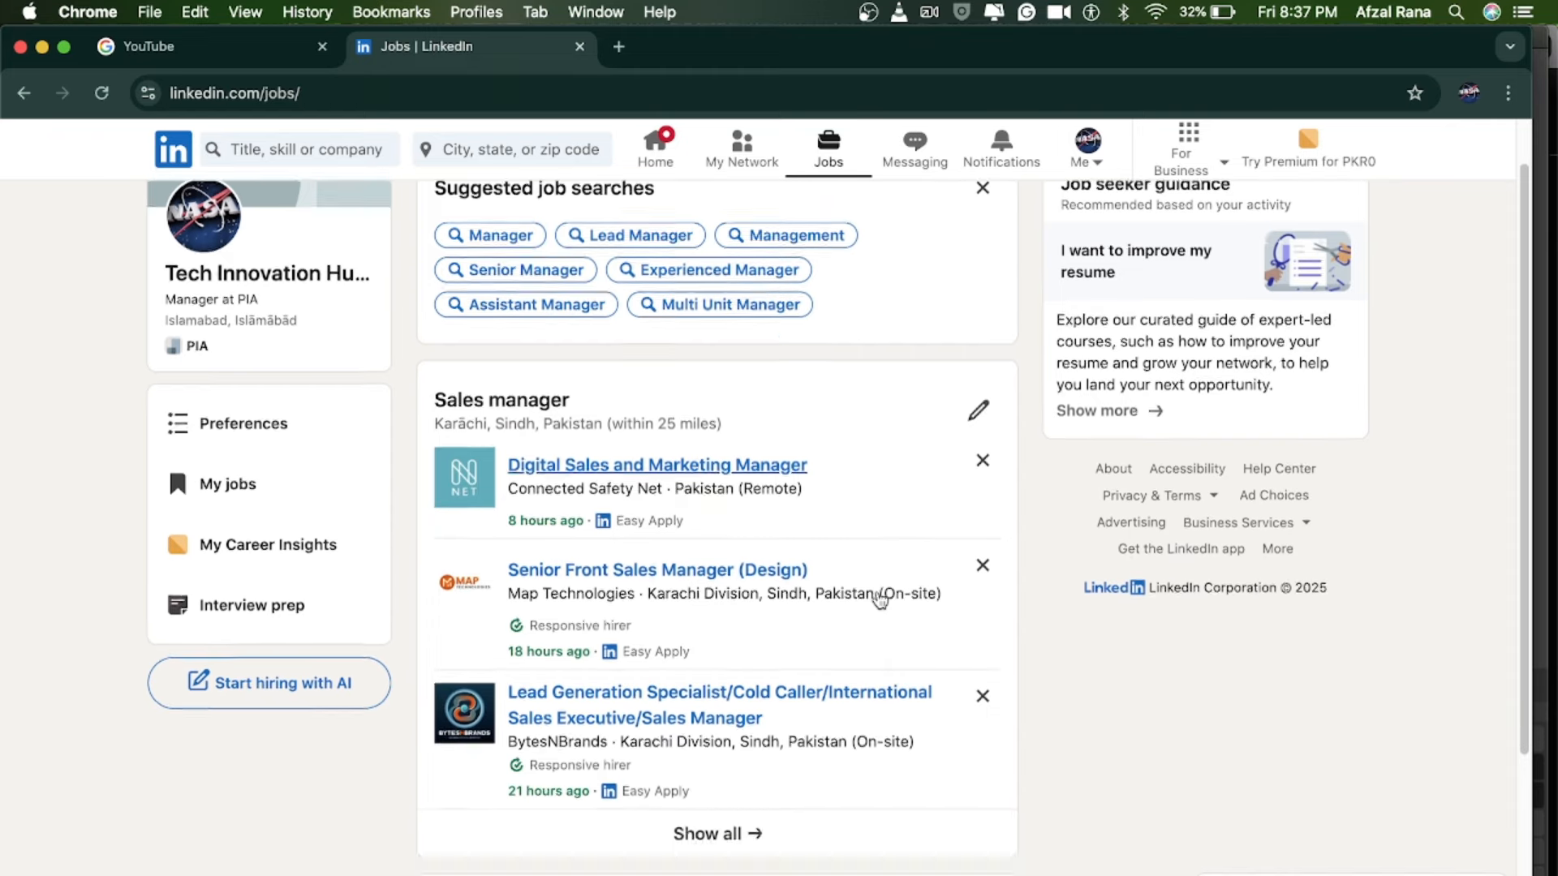
{"action": "scroll", "coordinate": [879, 601], "scroll_direction": "up", "scroll_amount": 5}
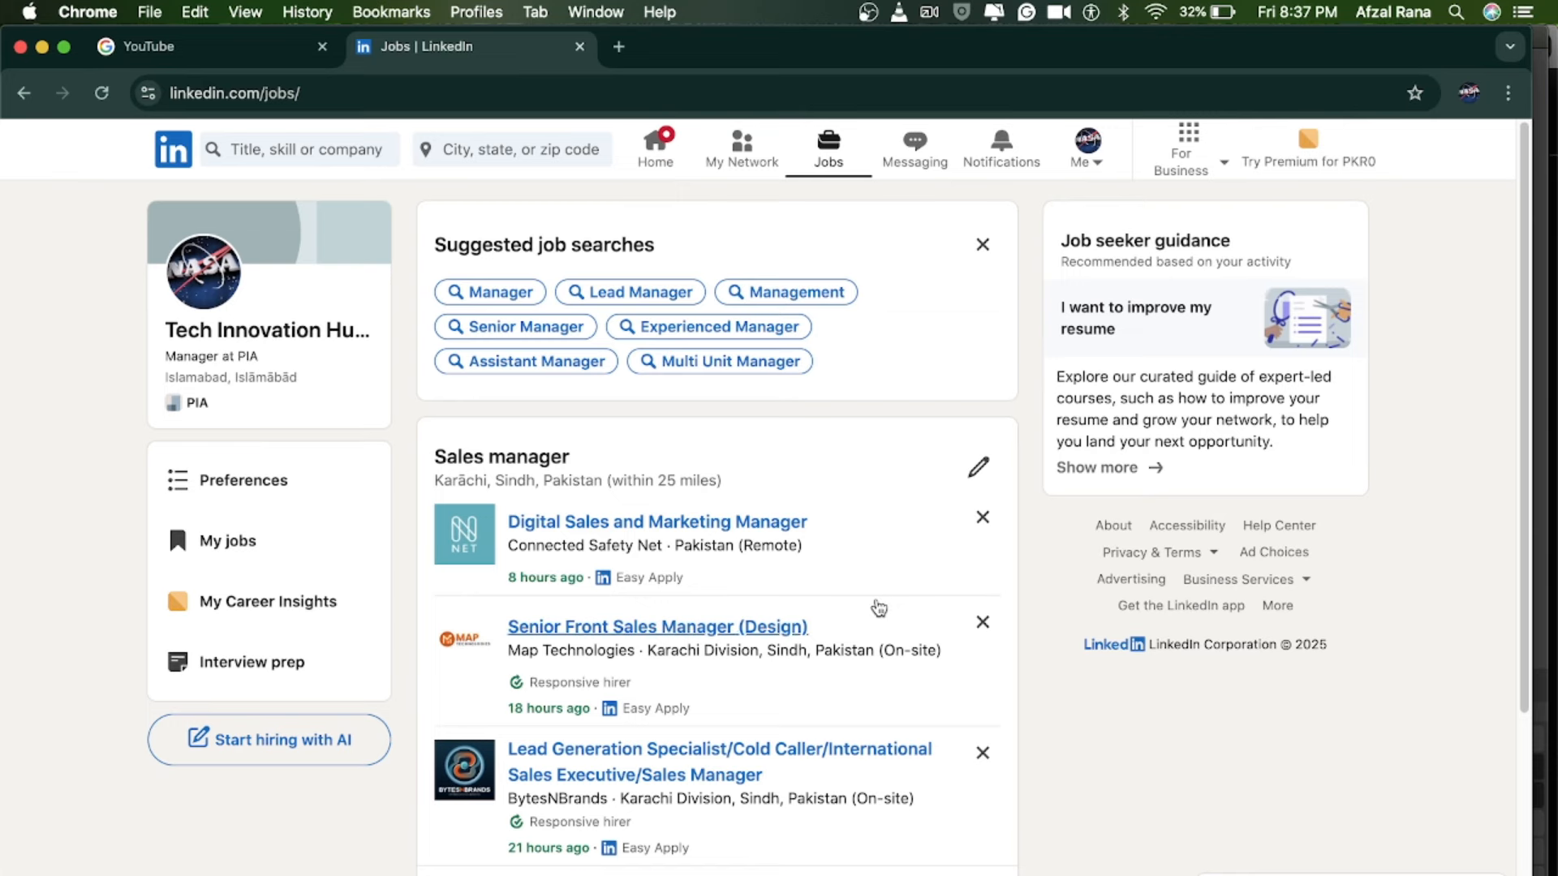
{"action": "scroll", "coordinate": [878, 601], "scroll_direction": "down", "scroll_amount": 5}
{"action": "scroll", "coordinate": [878, 603], "scroll_direction": "up", "scroll_amount": 5}
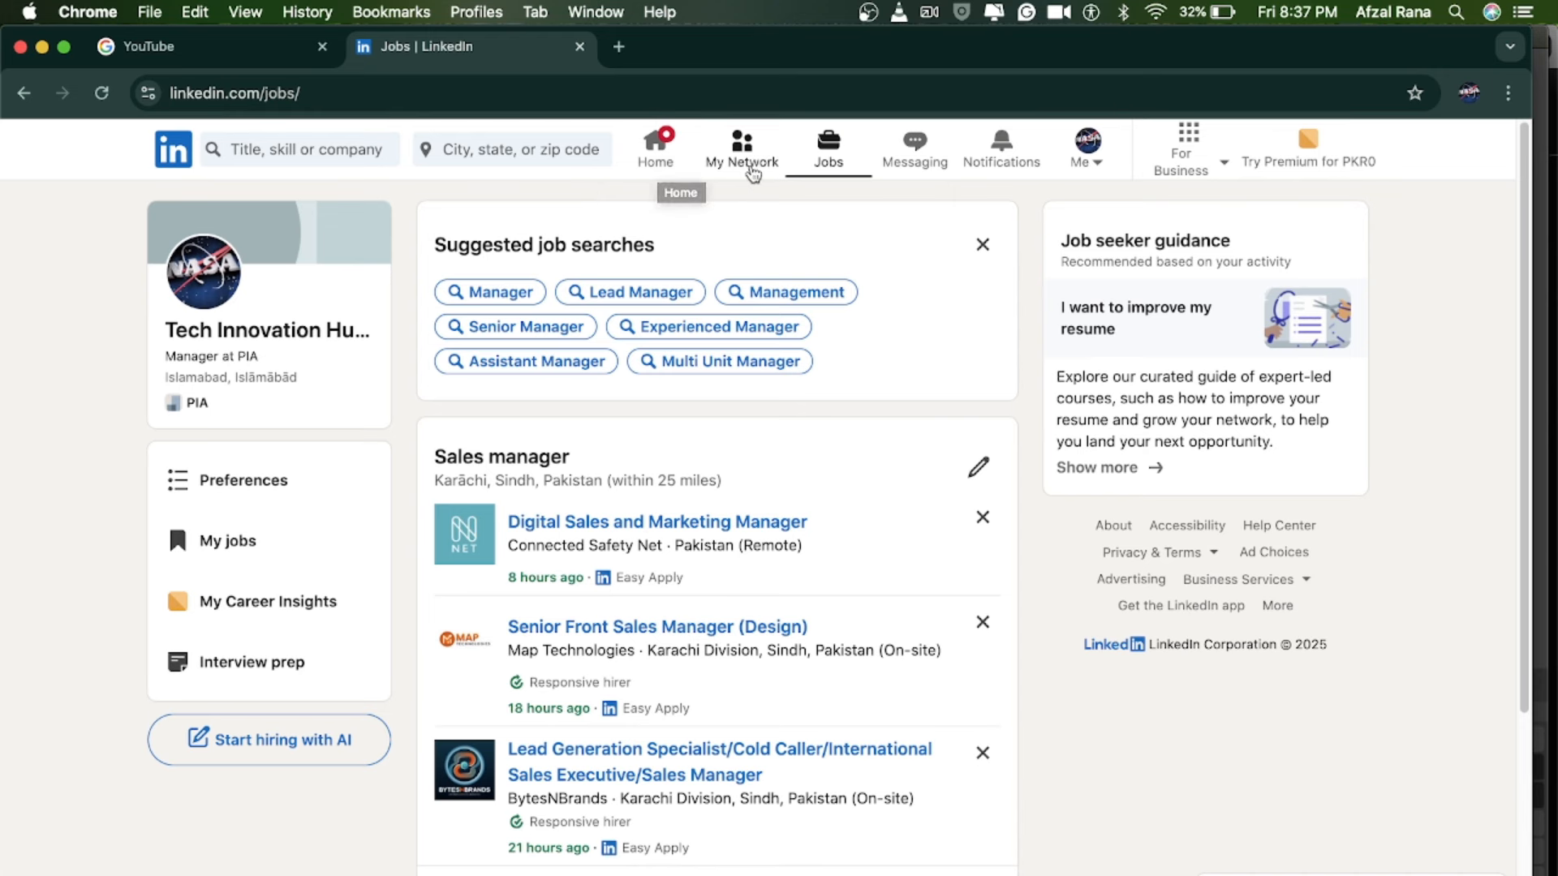
View the My Network page, return to Jobs, and look through the top job picks and further recommendations.
{"action": "left_click", "coordinate": [741, 163]}
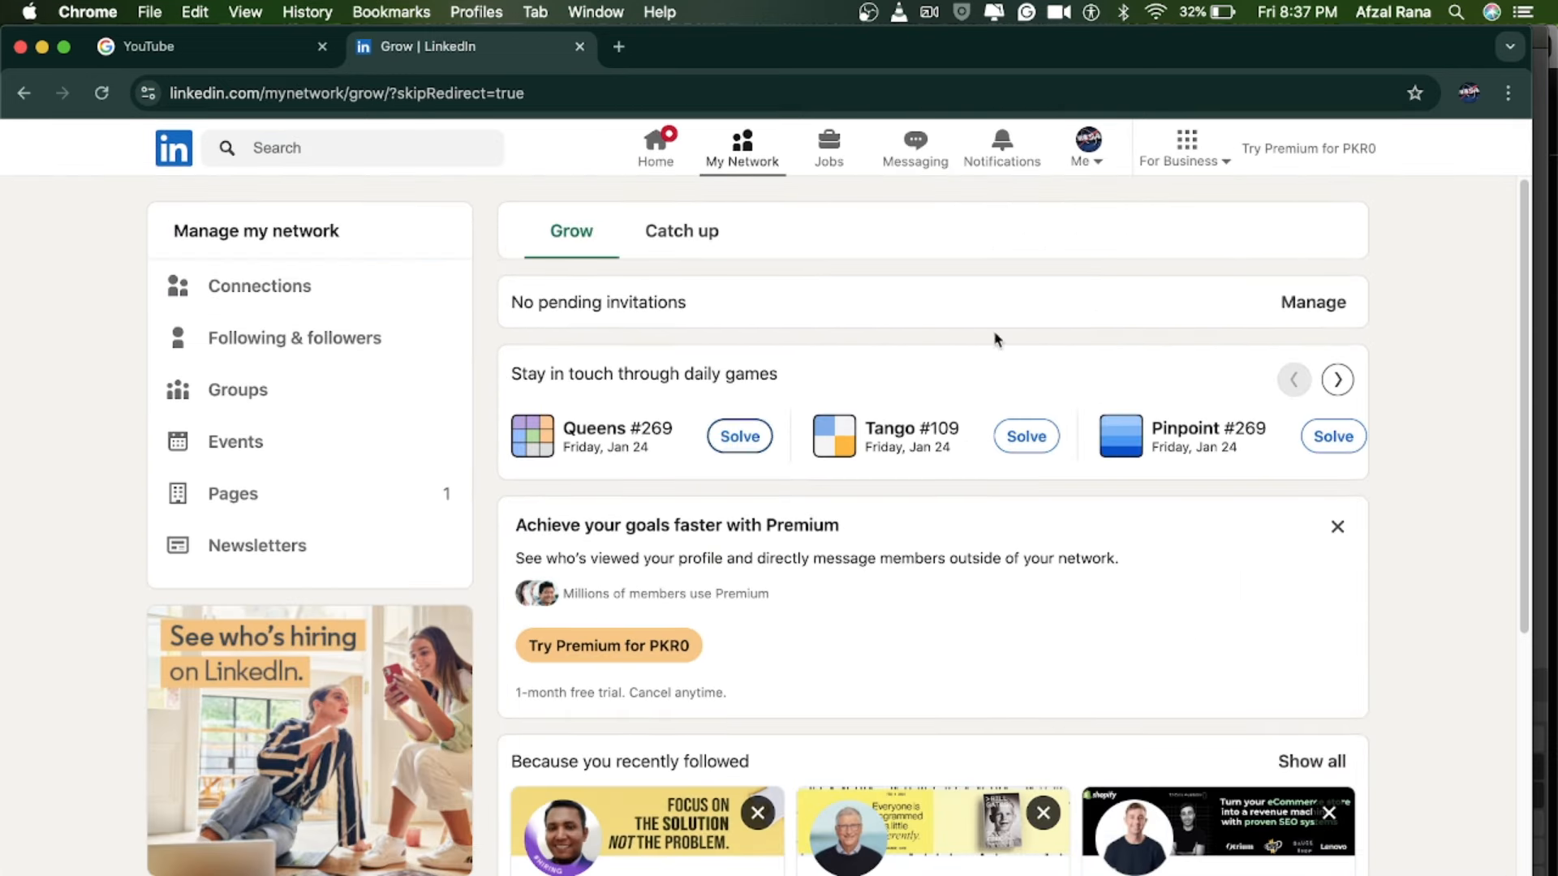
{"action": "left_click", "coordinate": [830, 144]}
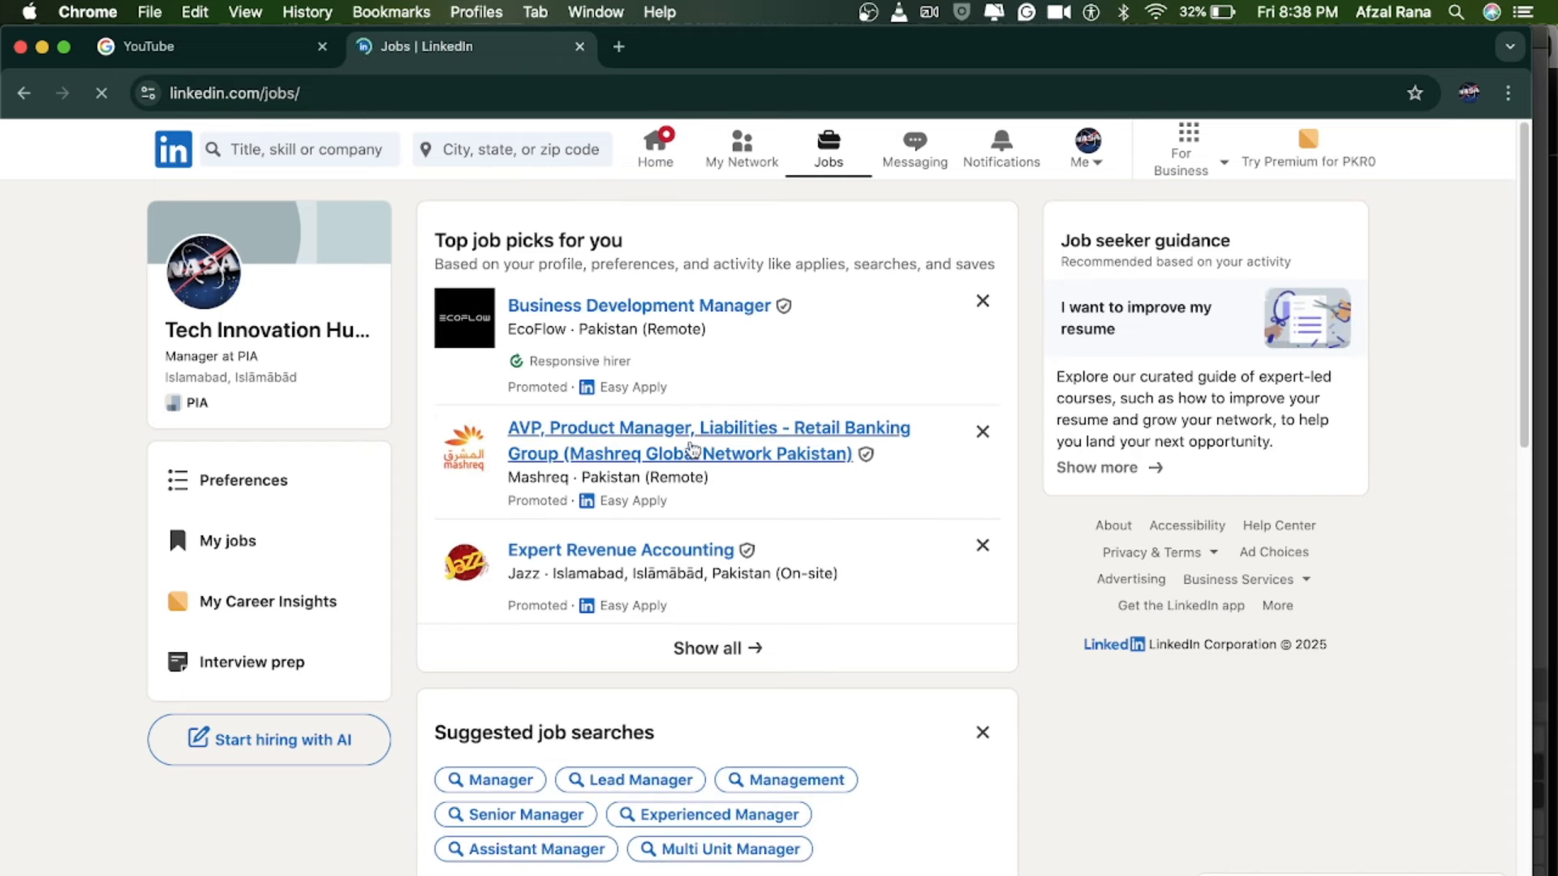
{"action": "scroll", "coordinate": [691, 449], "scroll_direction": "down", "scroll_amount": 14}
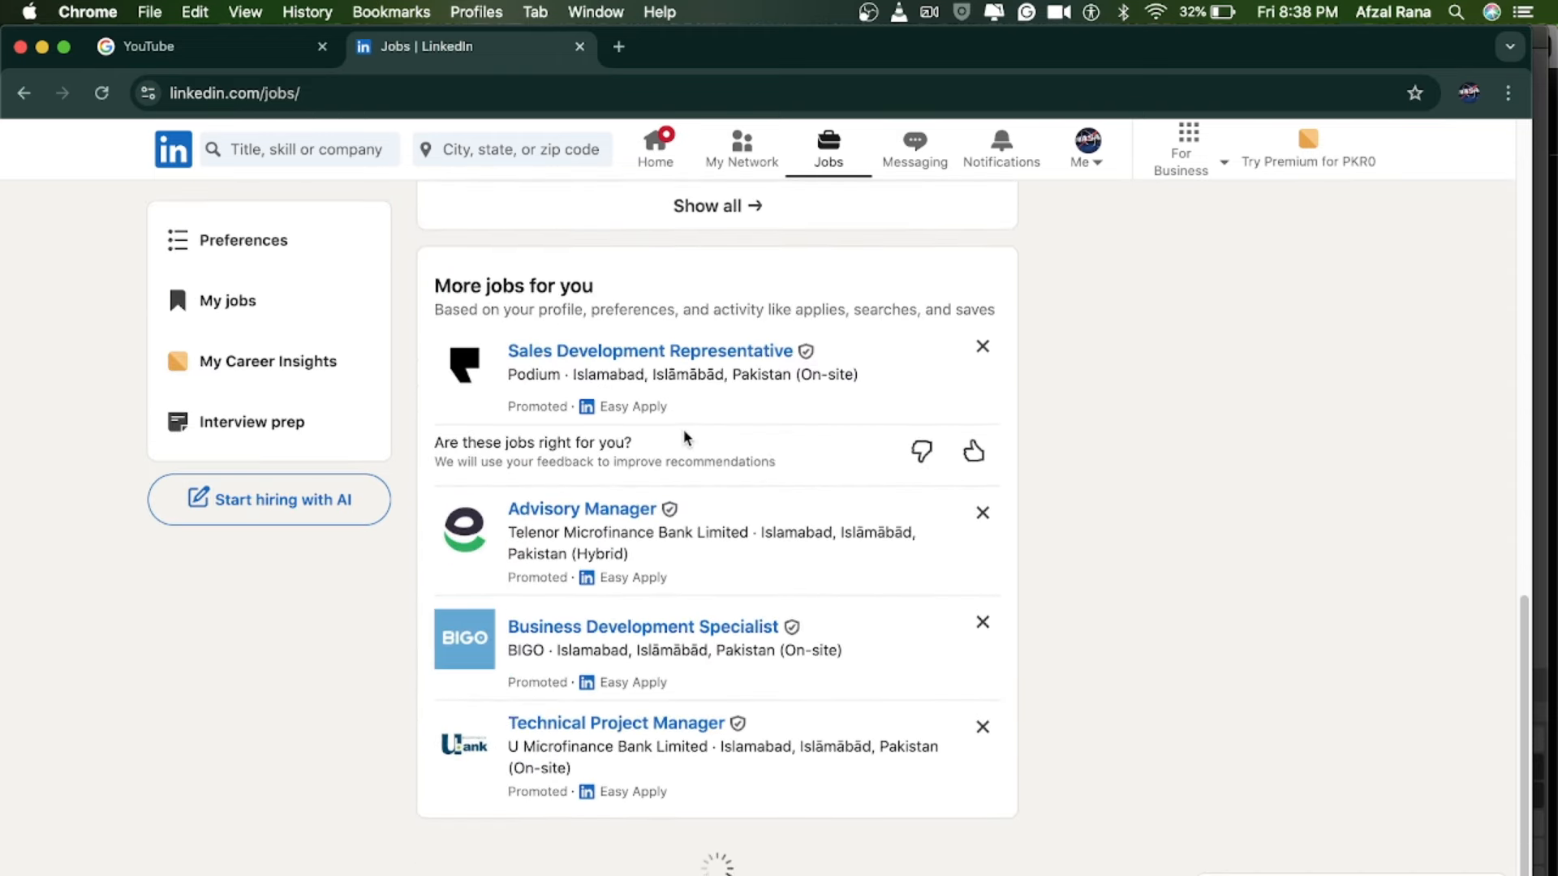
{"action": "scroll", "coordinate": [684, 438], "scroll_direction": "up", "scroll_amount": 15}
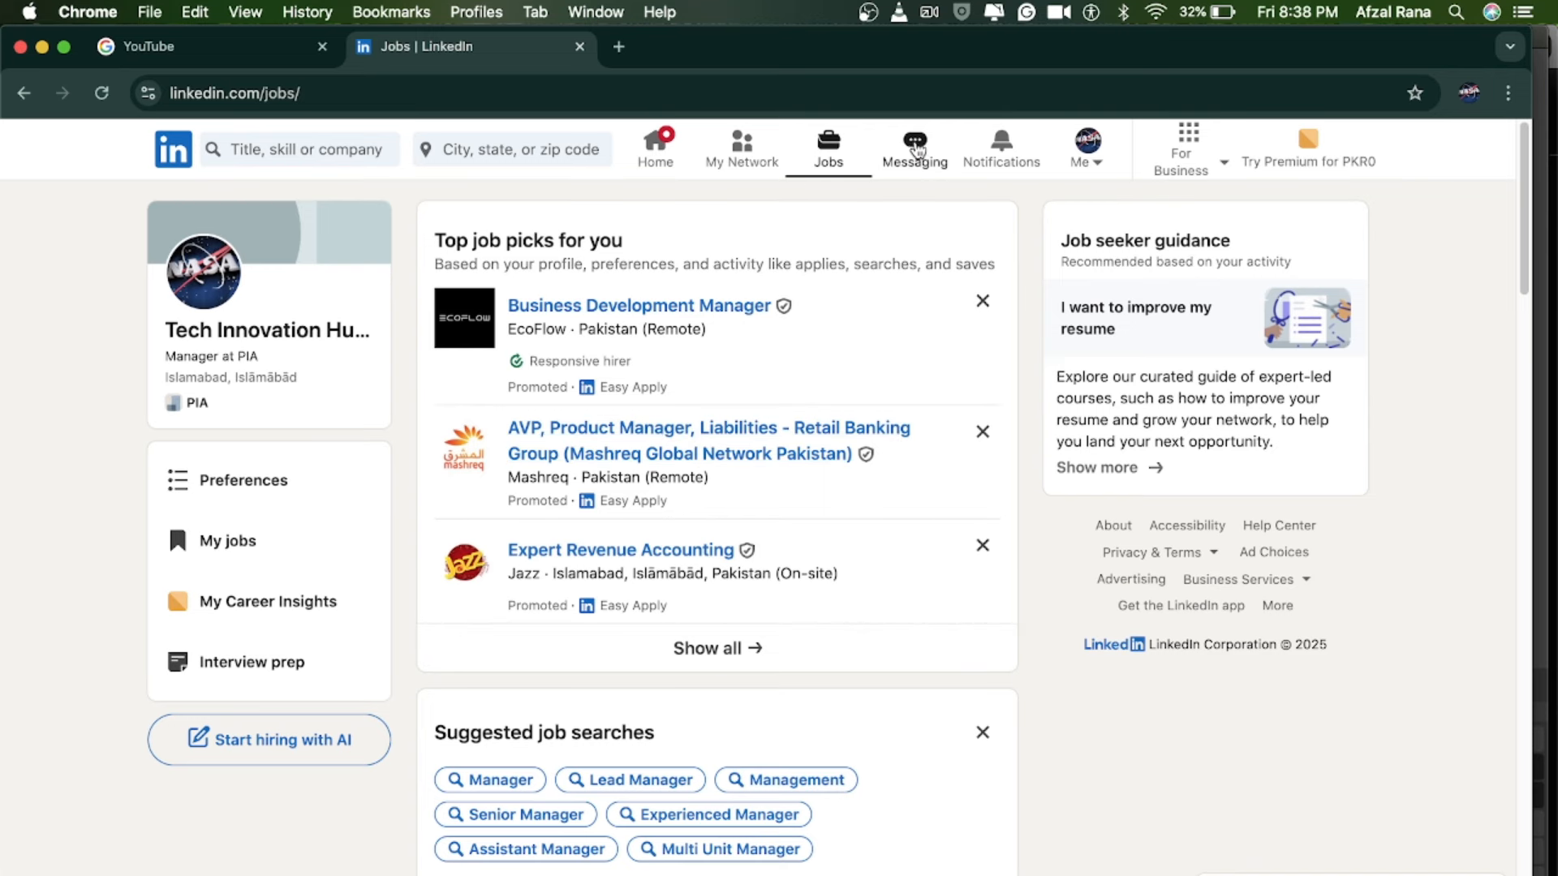
Open Messaging, try out the new message body with "he", and clear the text.
{"action": "left_click", "coordinate": [915, 146]}
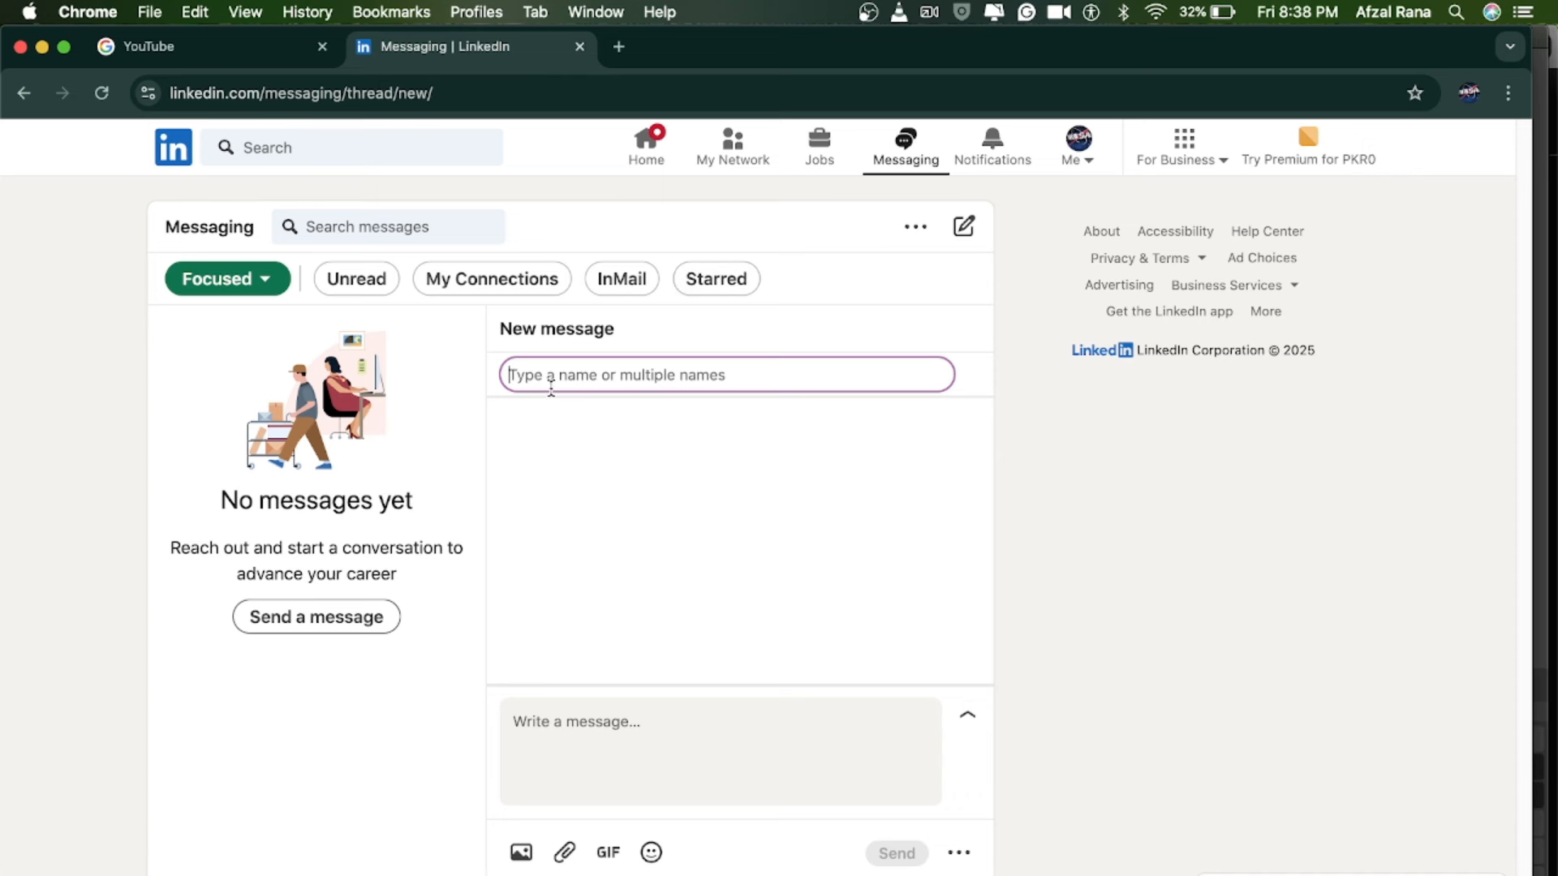
{"action": "left_click", "coordinate": [548, 726]}
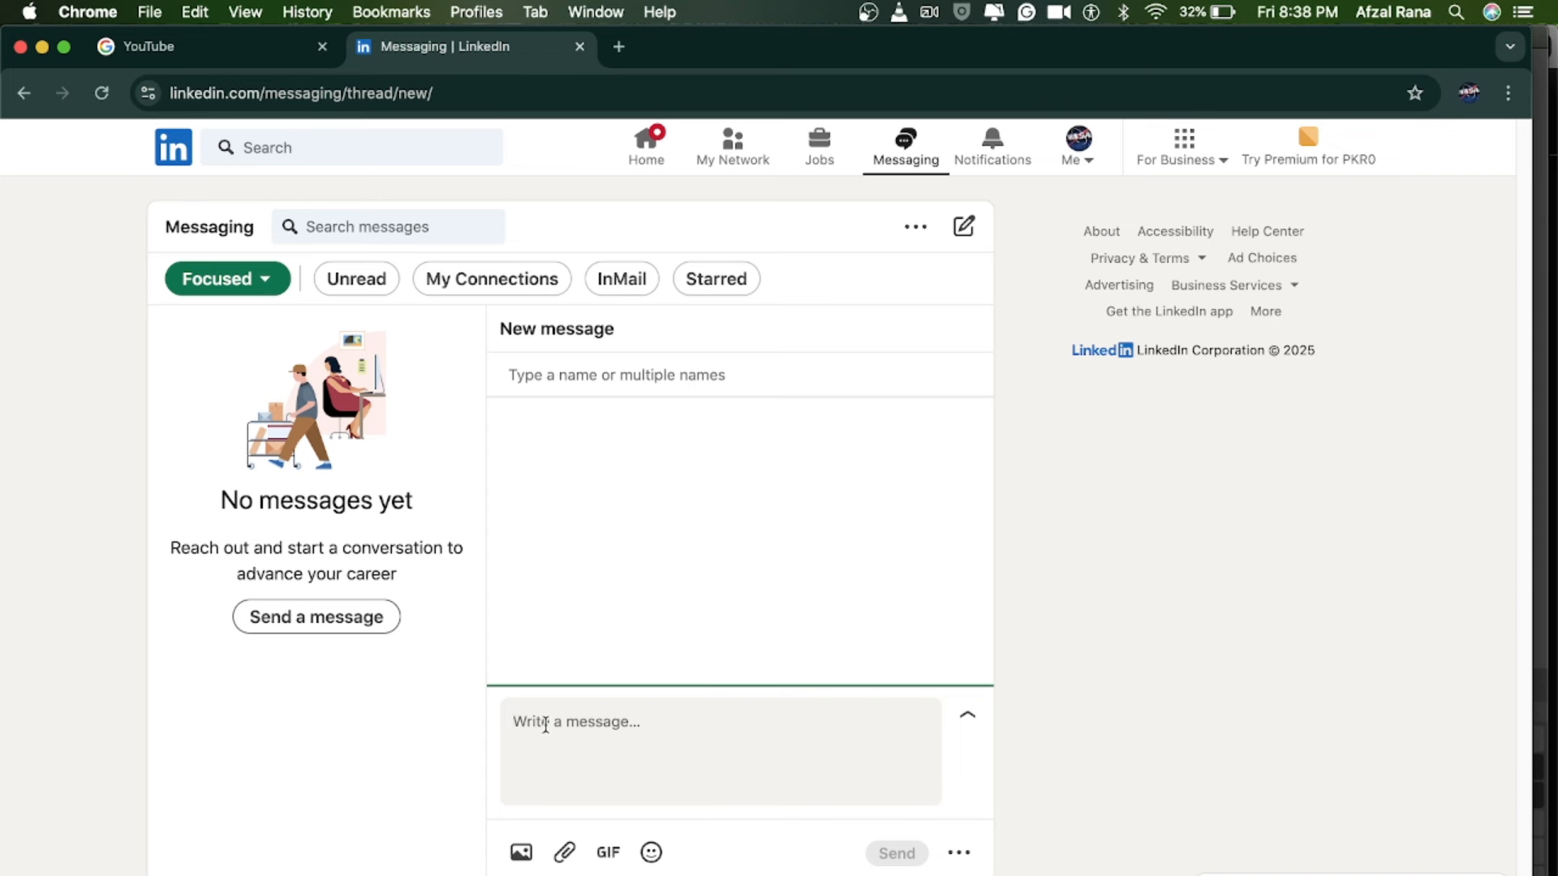
{"action": "type", "text": "he"}
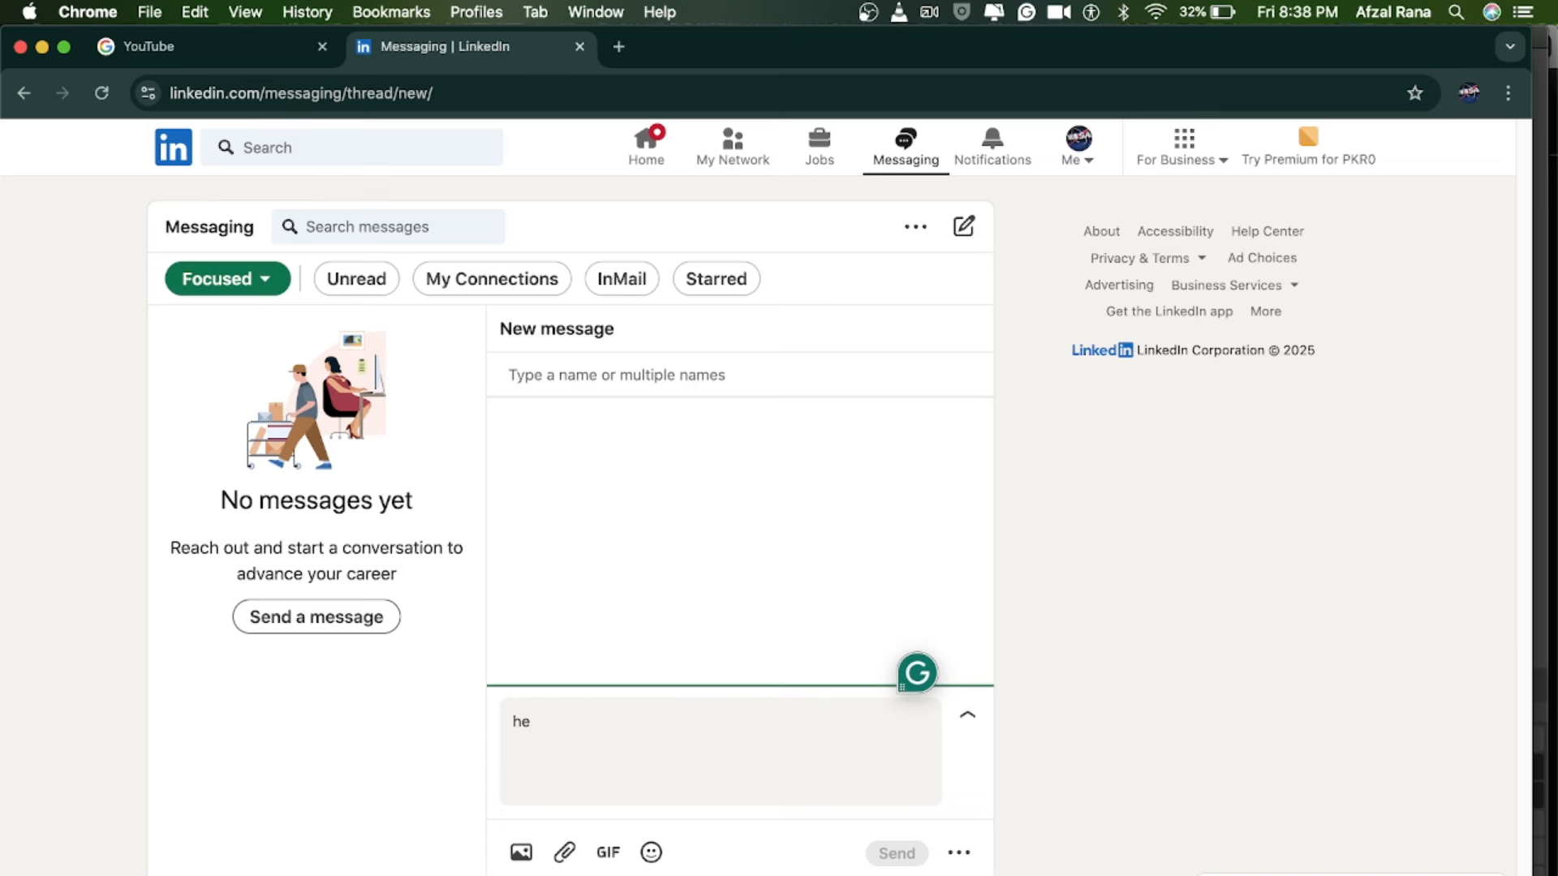
{"action": "key", "text": "BackSpace"}
{"action": "key", "text": "BackSpace"}
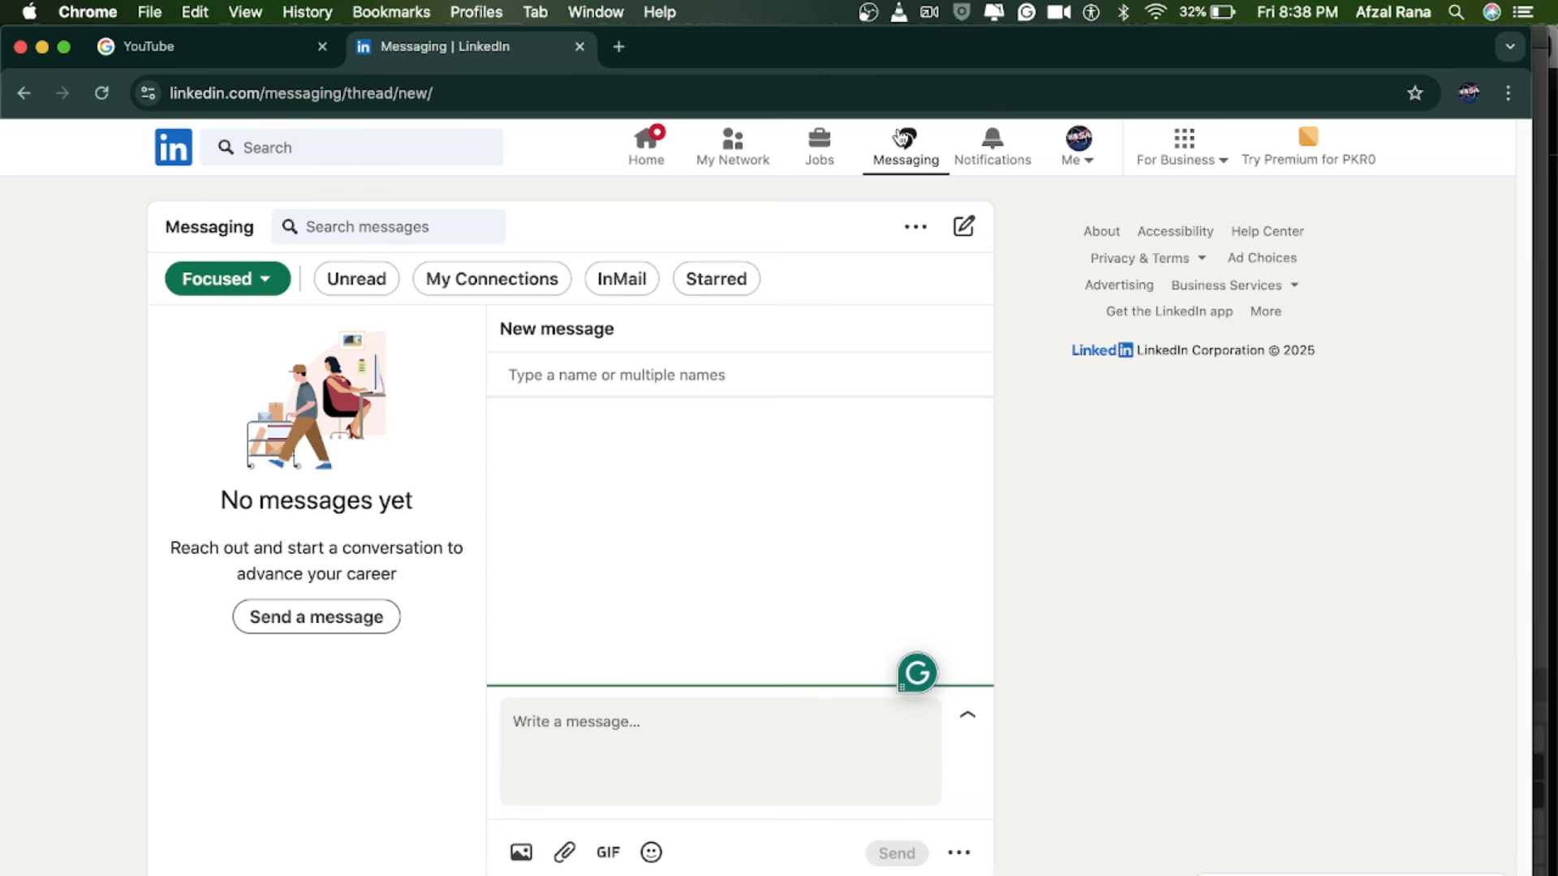
View the Notifications page, the account options under Me, and the apps and services offered for business.
{"action": "left_click", "coordinate": [995, 152]}
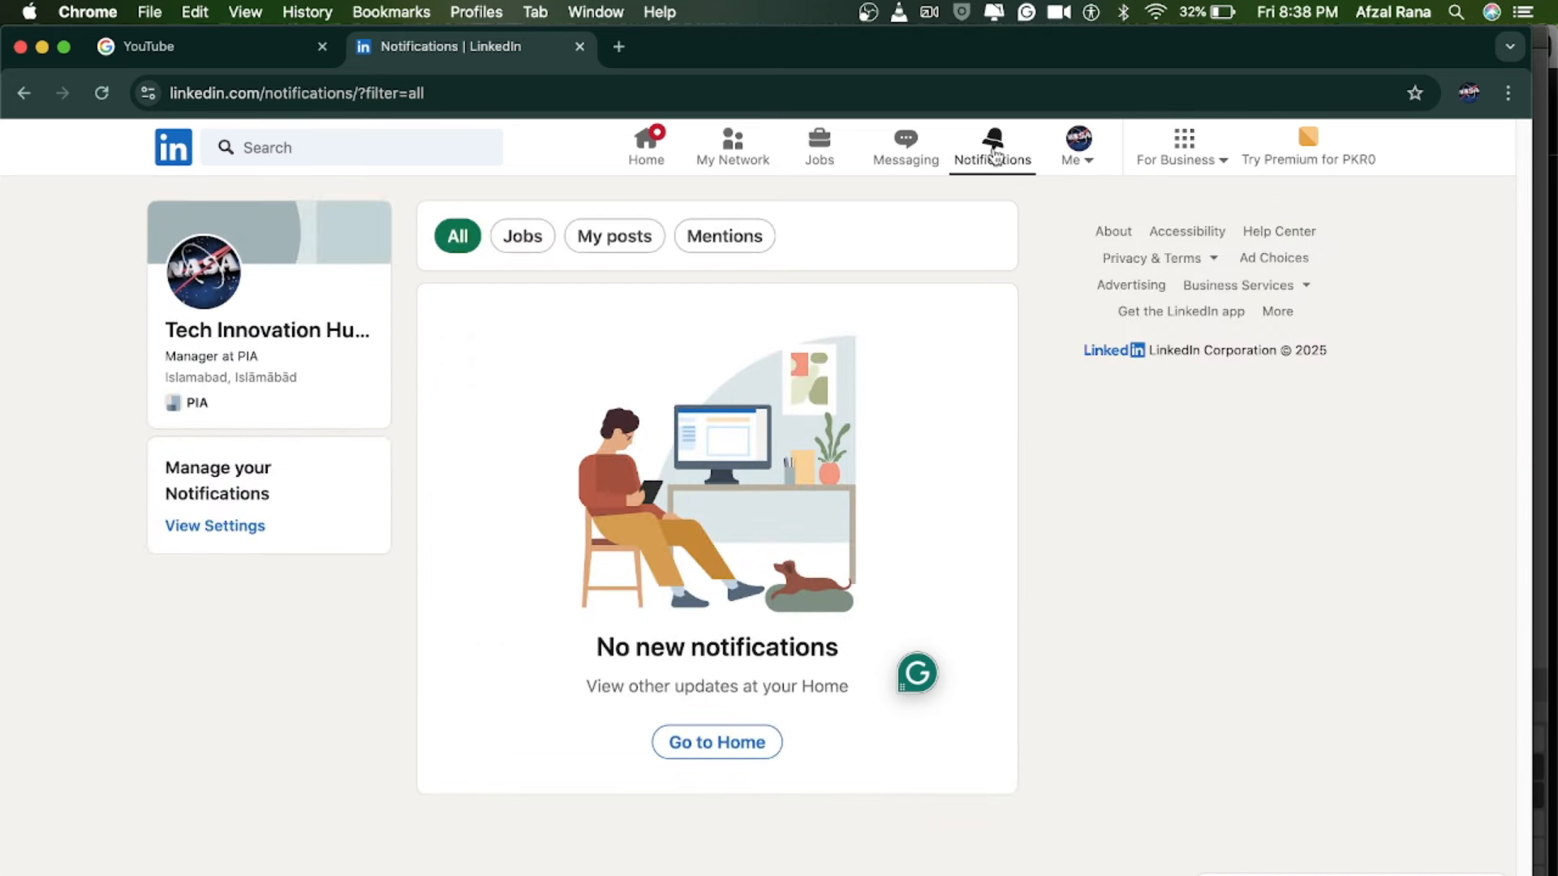
{"action": "left_click", "coordinate": [1089, 162]}
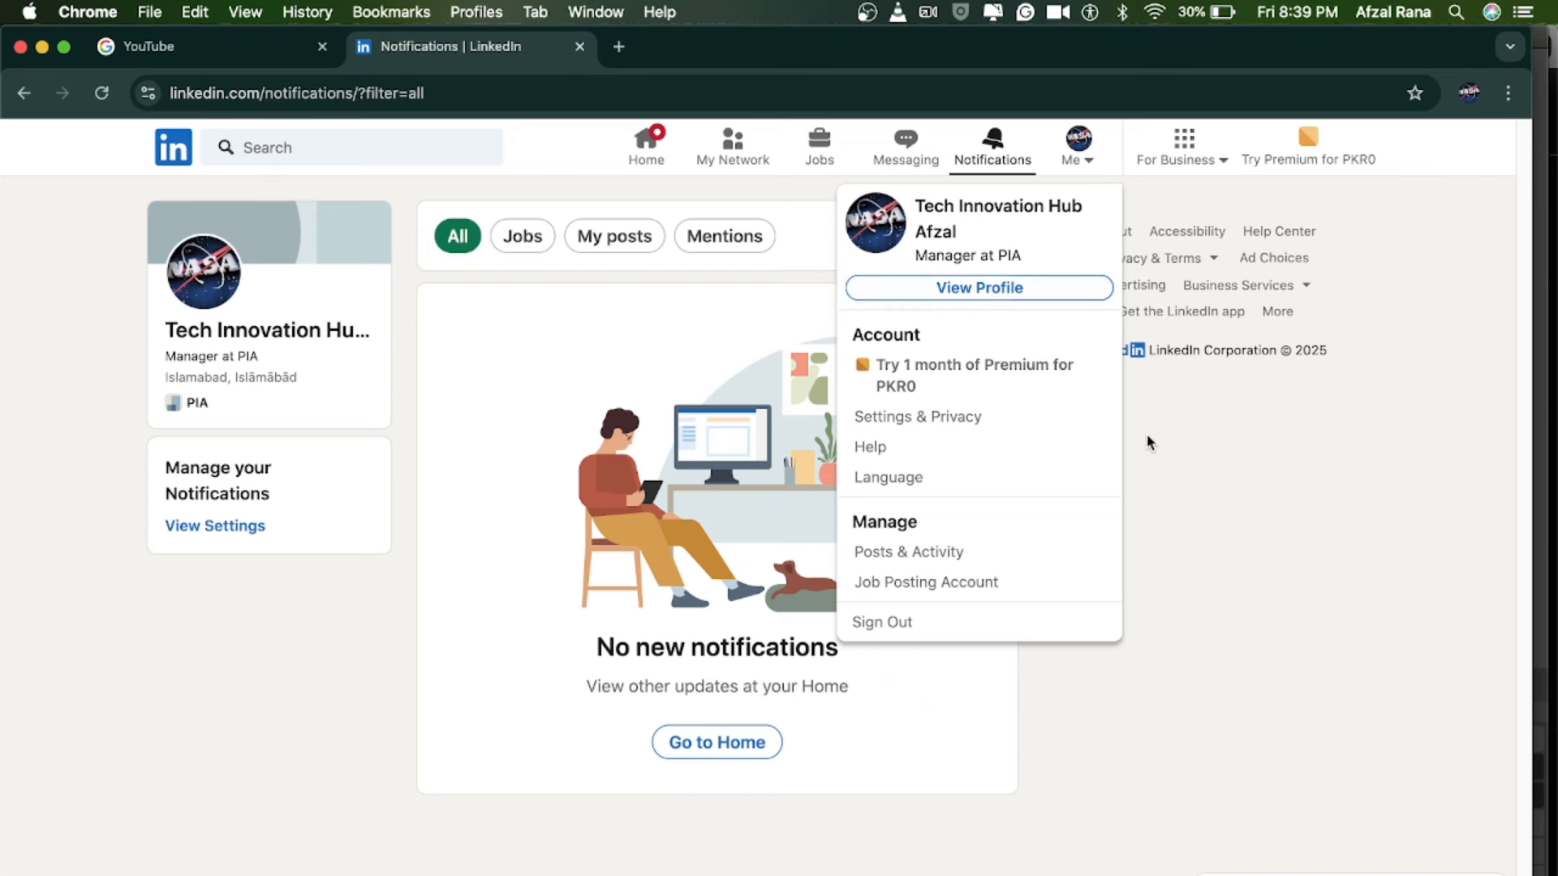
{"action": "left_click", "coordinate": [1199, 435]}
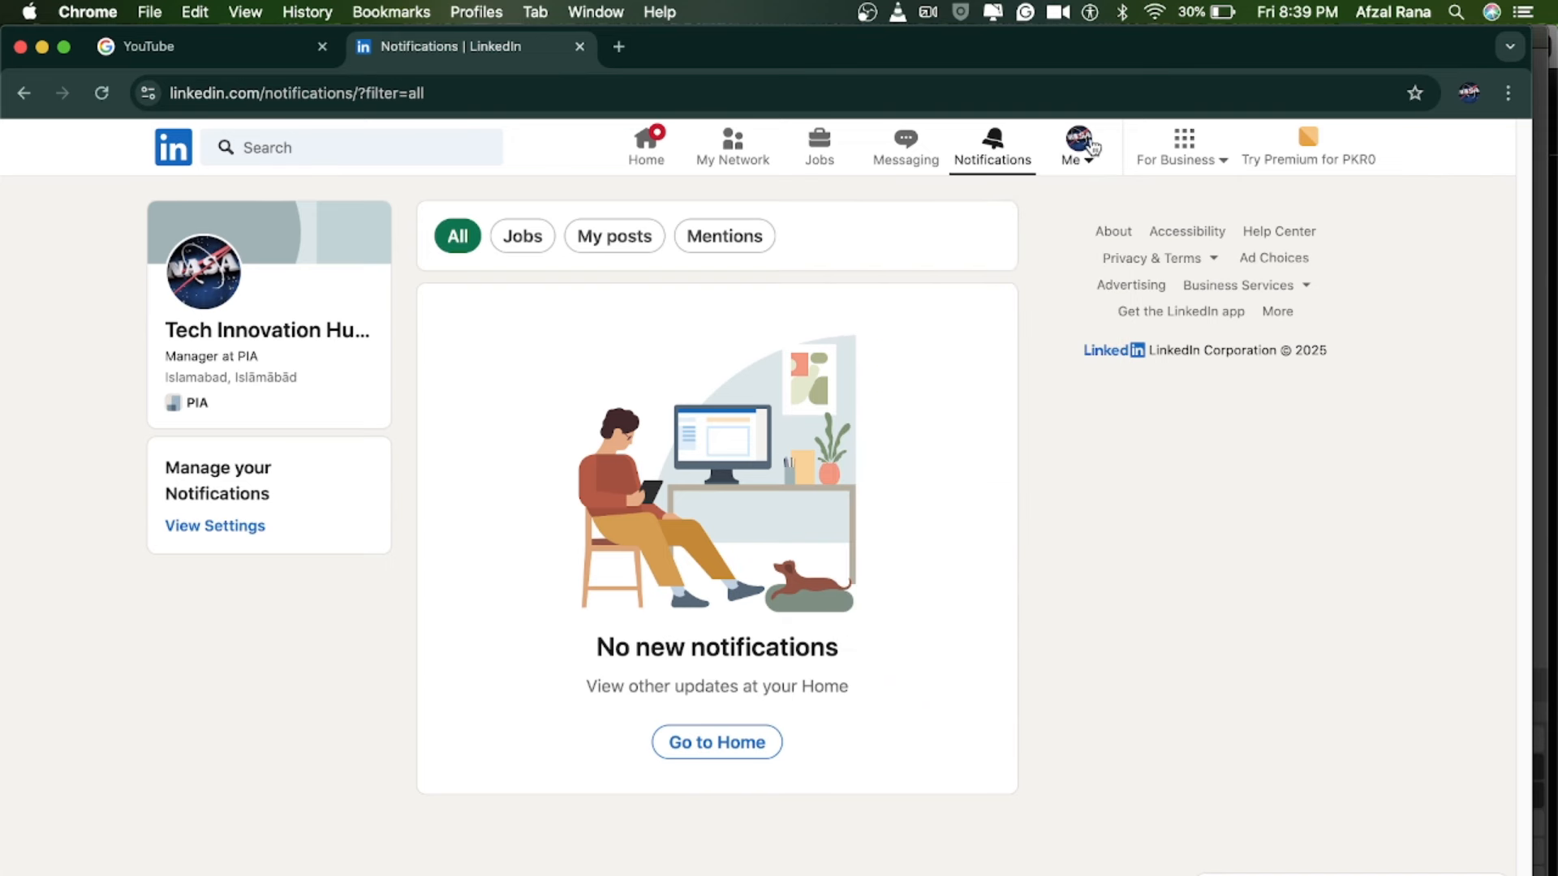
{"action": "left_click", "coordinate": [1221, 163]}
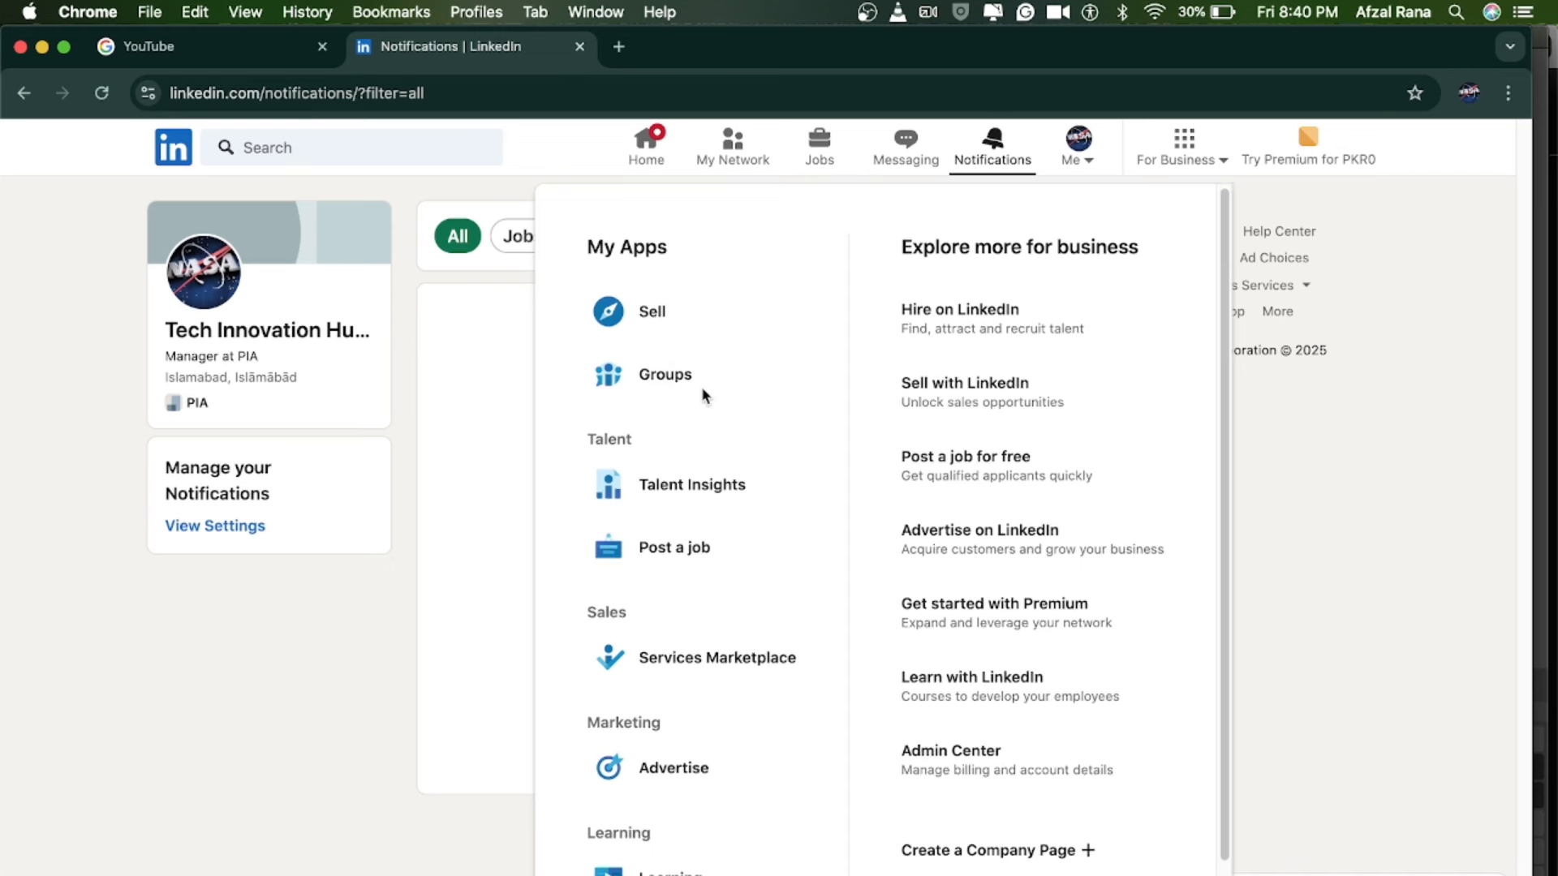
Look through the remaining business apps and services and open LinkedIn Learning.
{"action": "scroll", "coordinate": [702, 395], "scroll_direction": "down", "scroll_amount": 1}
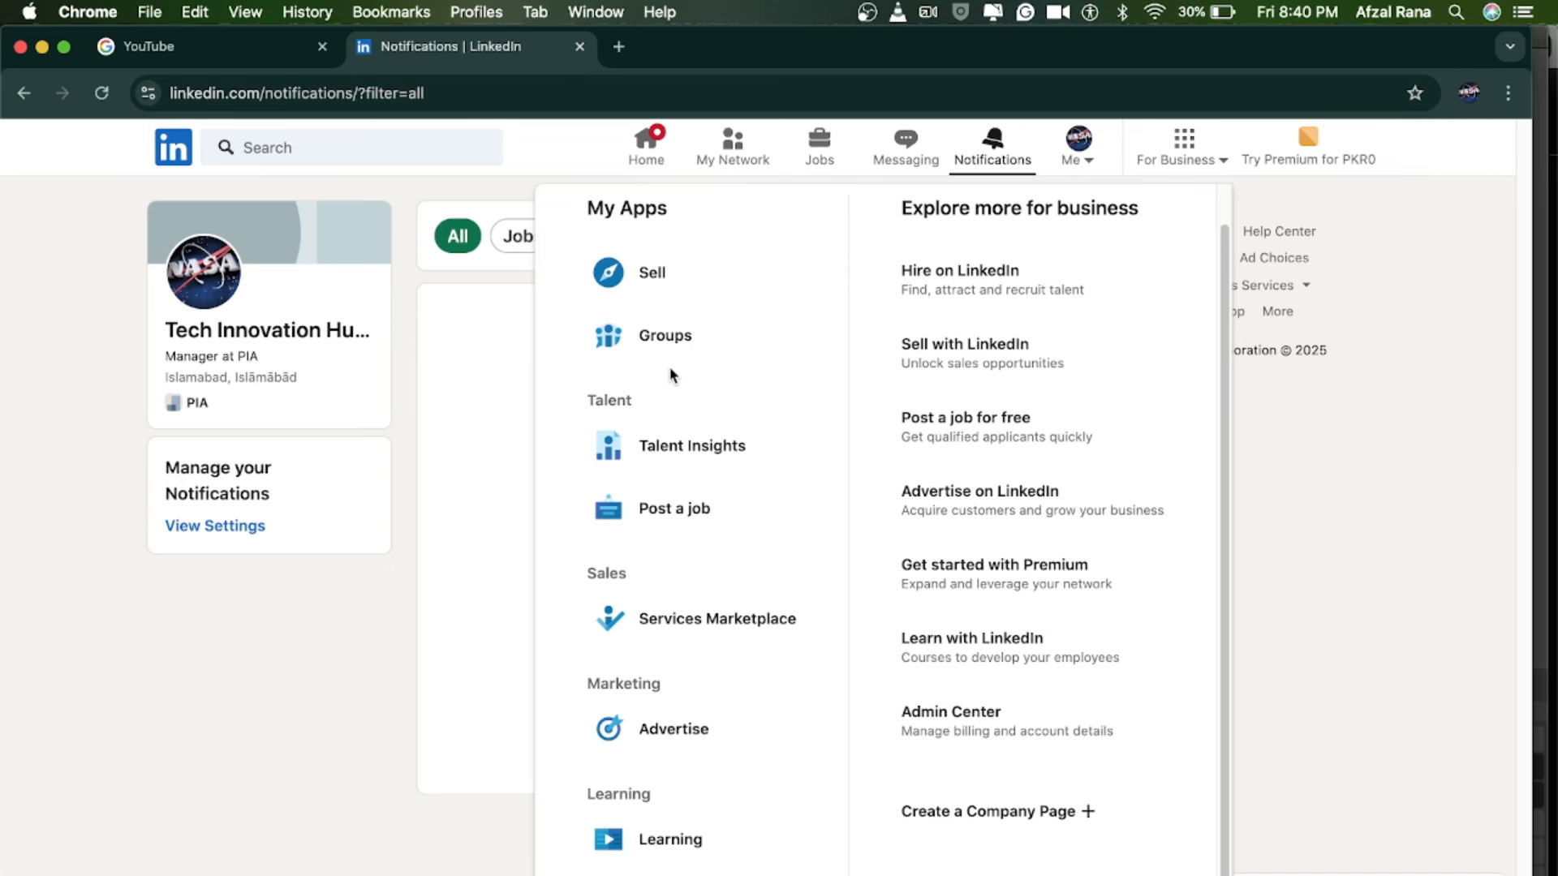
{"action": "scroll", "coordinate": [777, 388], "scroll_direction": "down", "scroll_amount": 1}
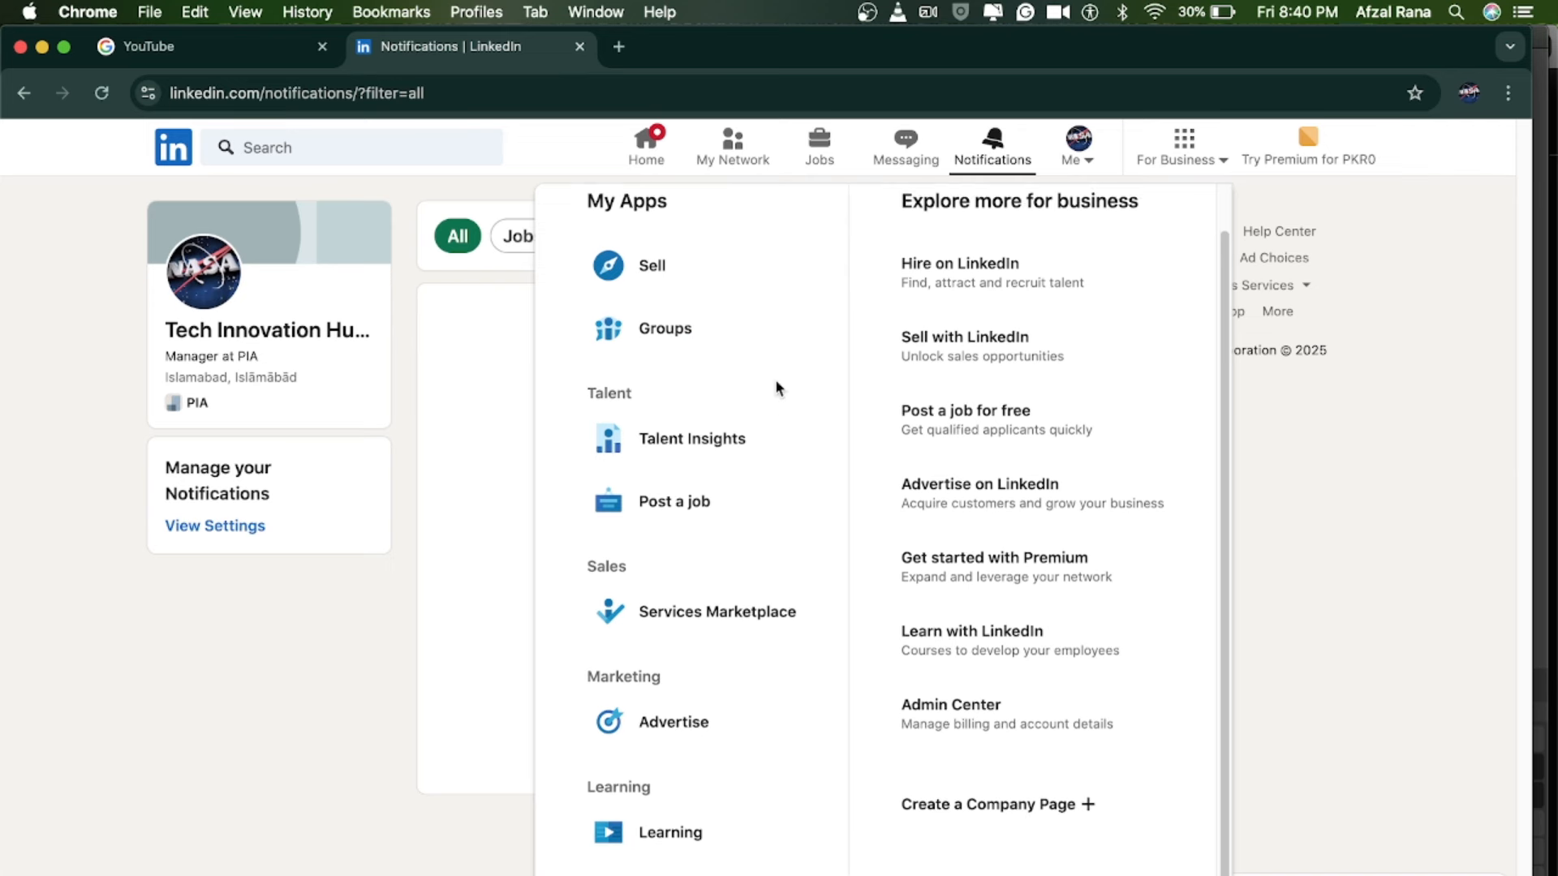
{"action": "scroll", "coordinate": [777, 388], "scroll_direction": "down", "scroll_amount": 1}
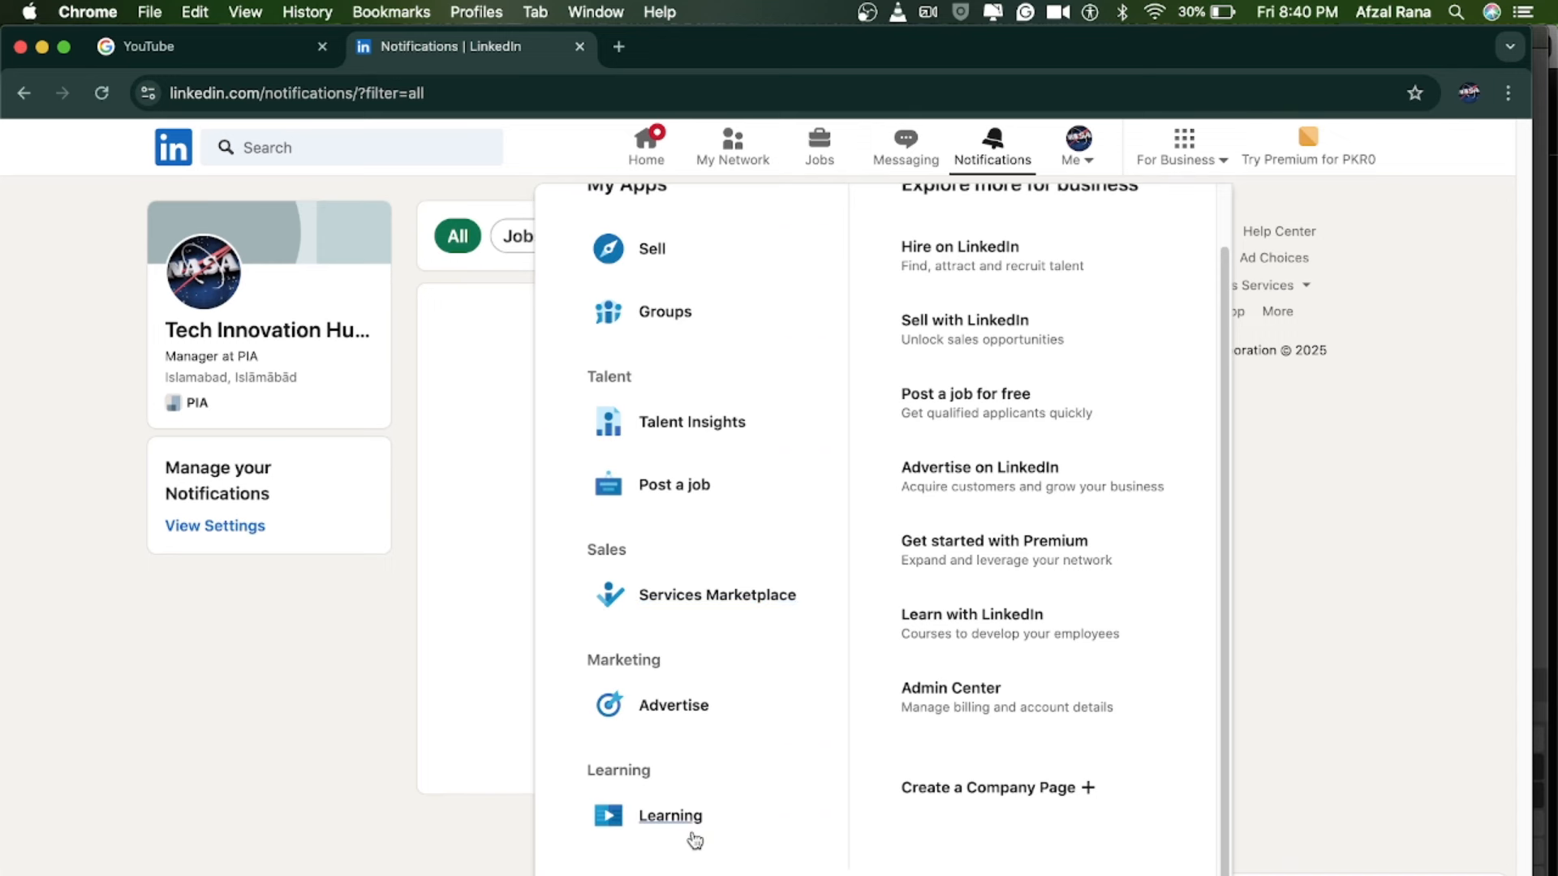
{"action": "left_click", "coordinate": [662, 816]}
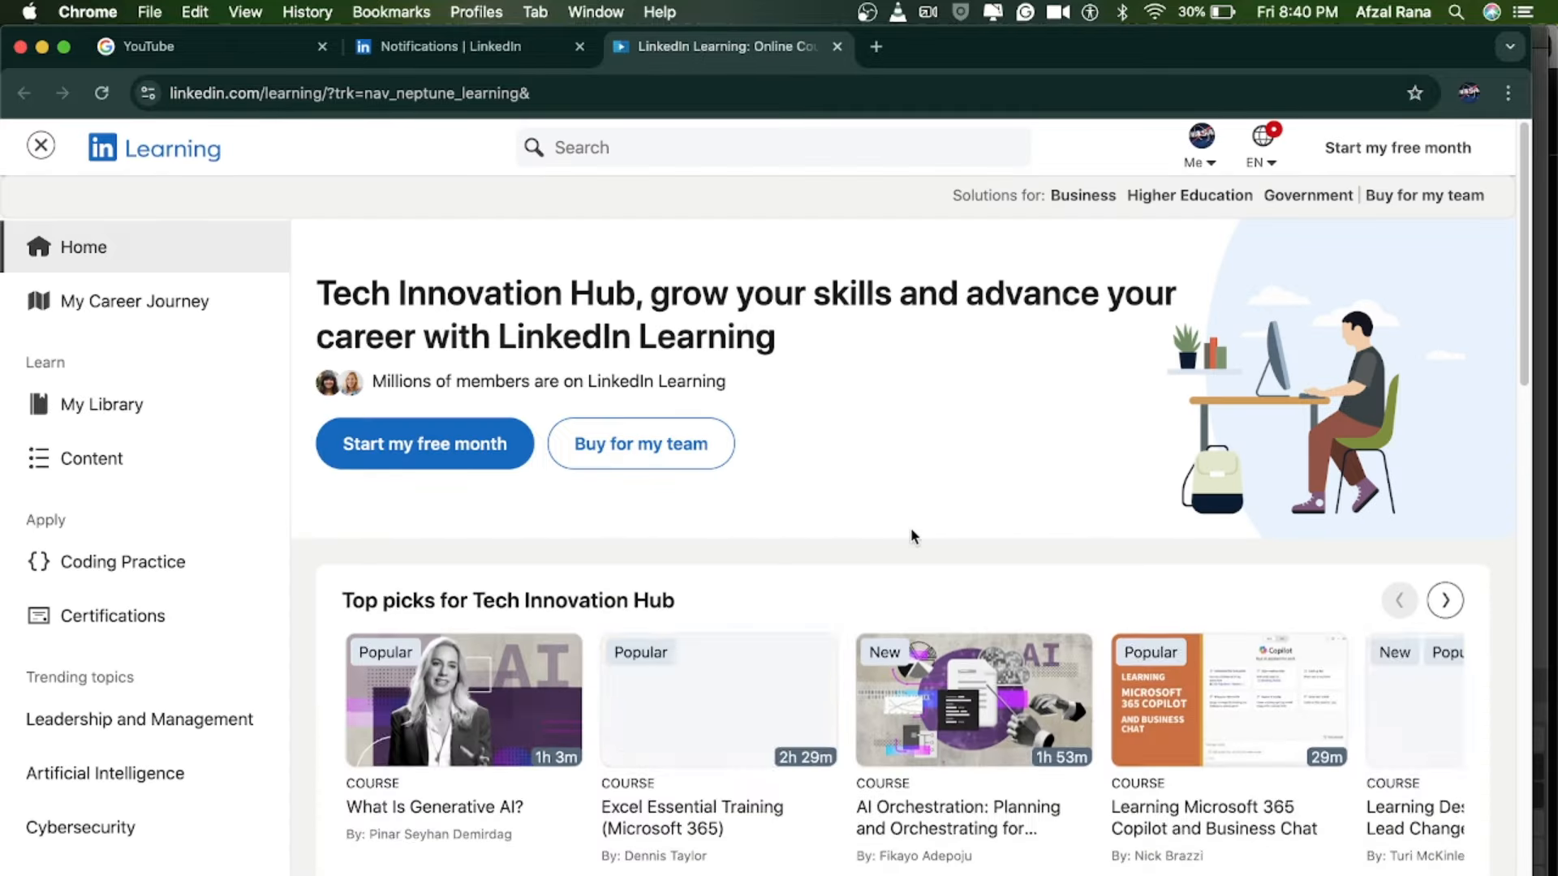
Examine Learning's top picks, popular Manager skills, new releases and this week's top courses, and dismiss the Energy Saver notice.
{"action": "scroll", "coordinate": [911, 527], "scroll_direction": "down", "scroll_amount": 2}
{"action": "scroll", "coordinate": [910, 527], "scroll_direction": "down", "scroll_amount": 2}
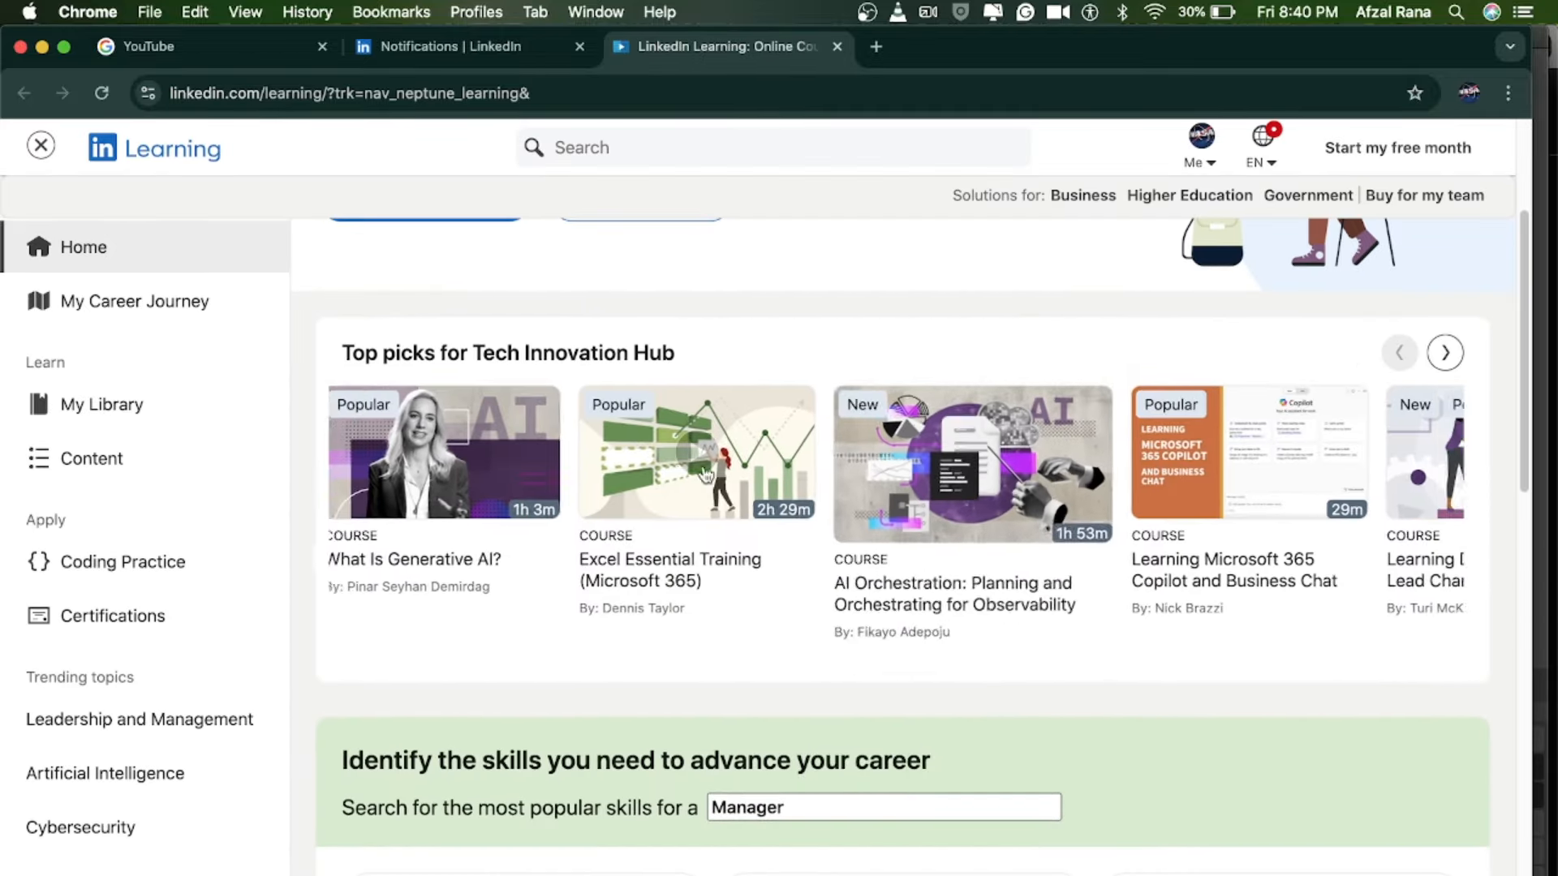
{"action": "mouse_move", "coordinate": [587, 470]}
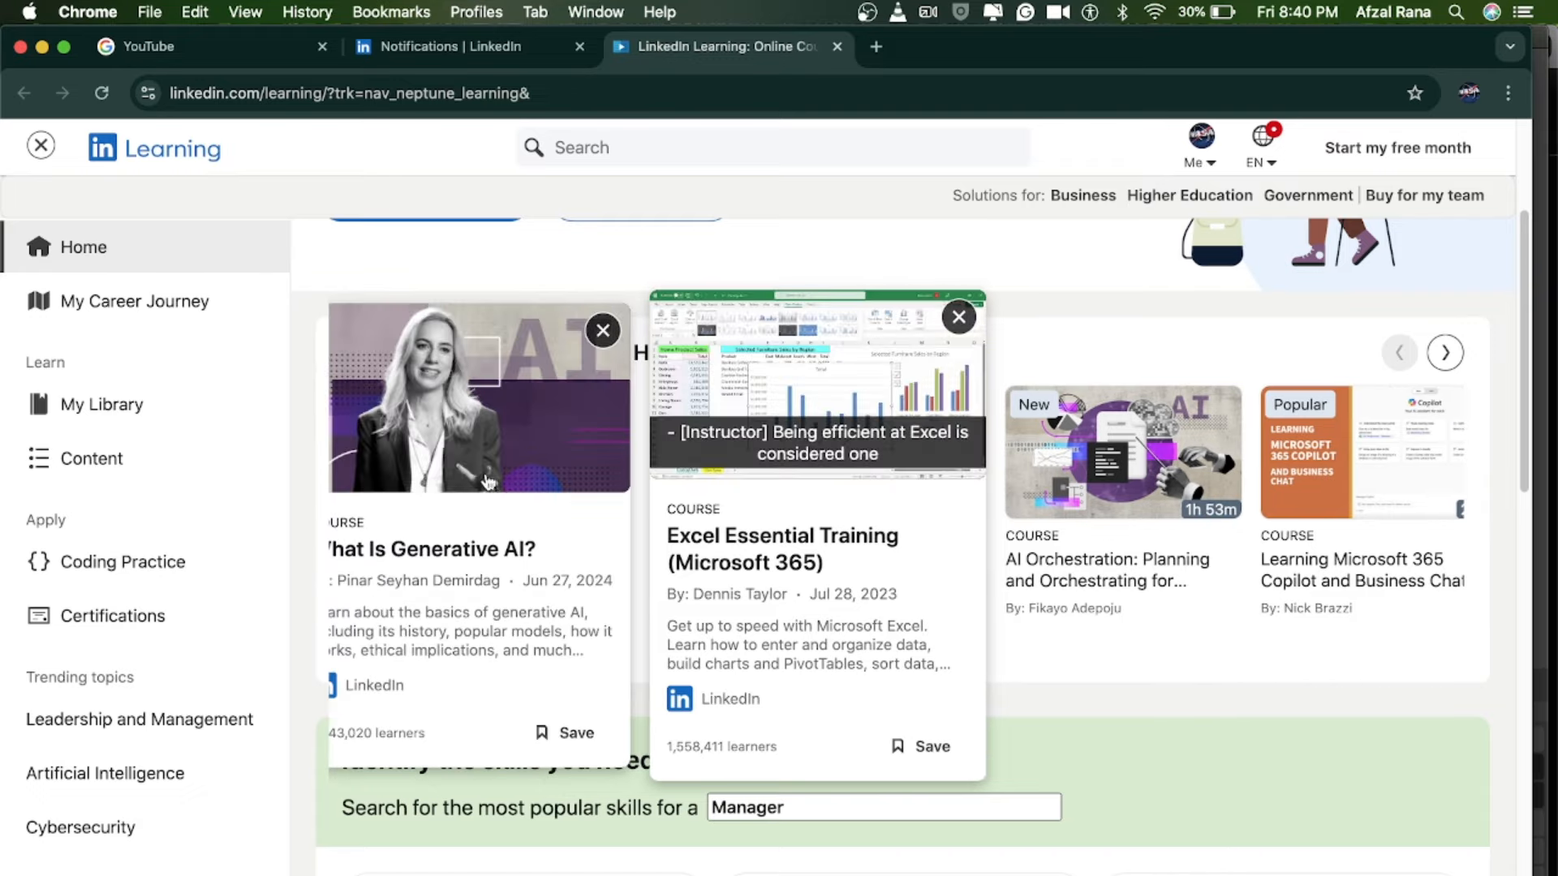
{"action": "scroll", "coordinate": [1318, 633], "scroll_direction": "down", "scroll_amount": 6}
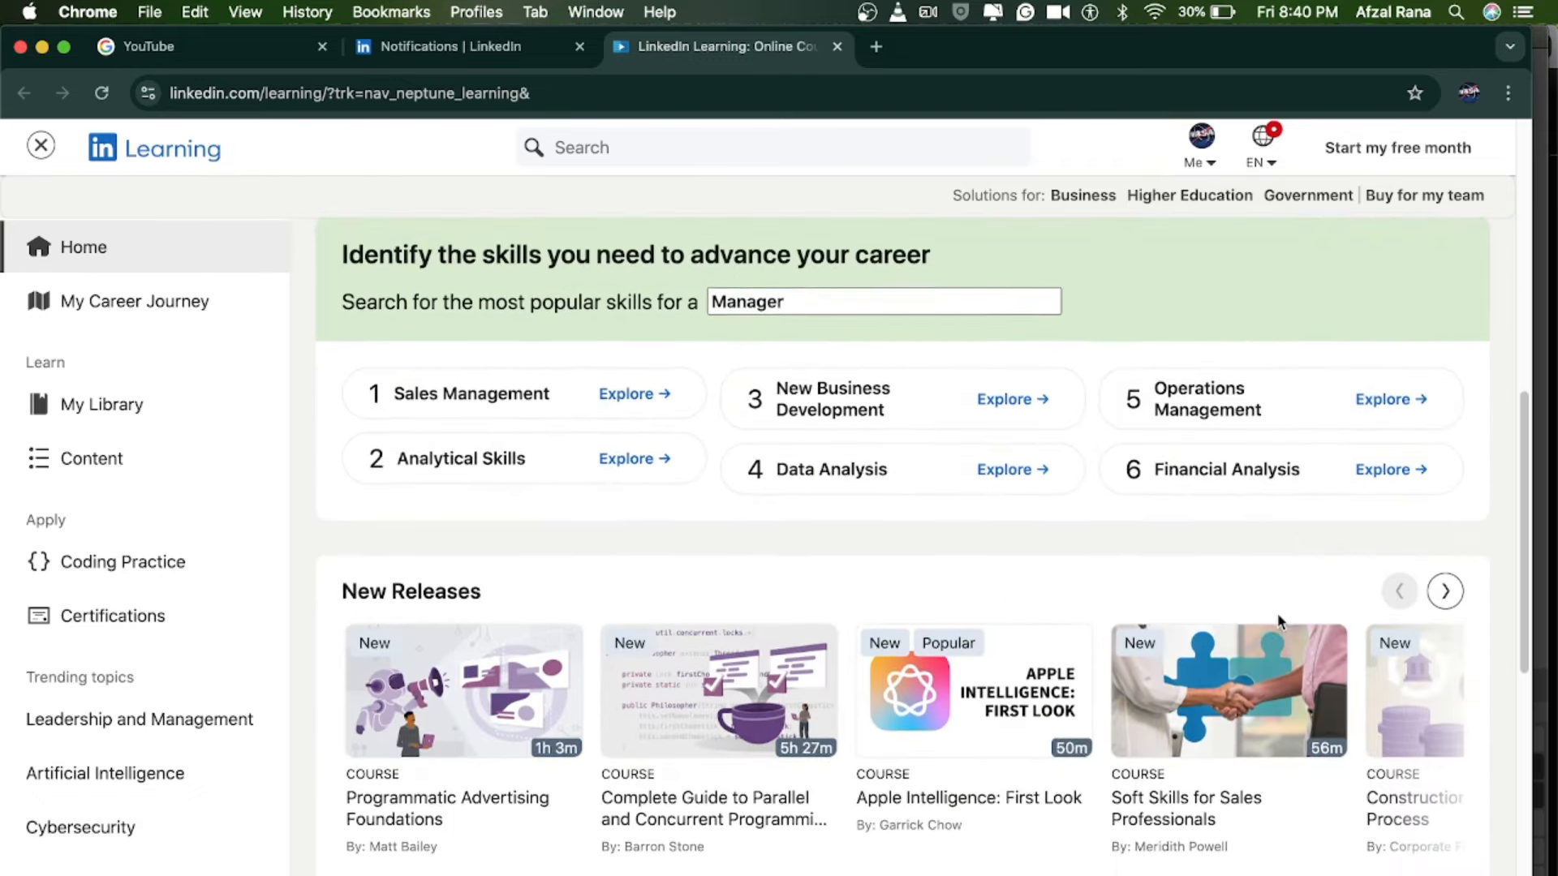
{"action": "scroll", "coordinate": [1277, 622], "scroll_direction": "down", "scroll_amount": 2}
{"action": "mouse_move", "coordinate": [1272, 618]}
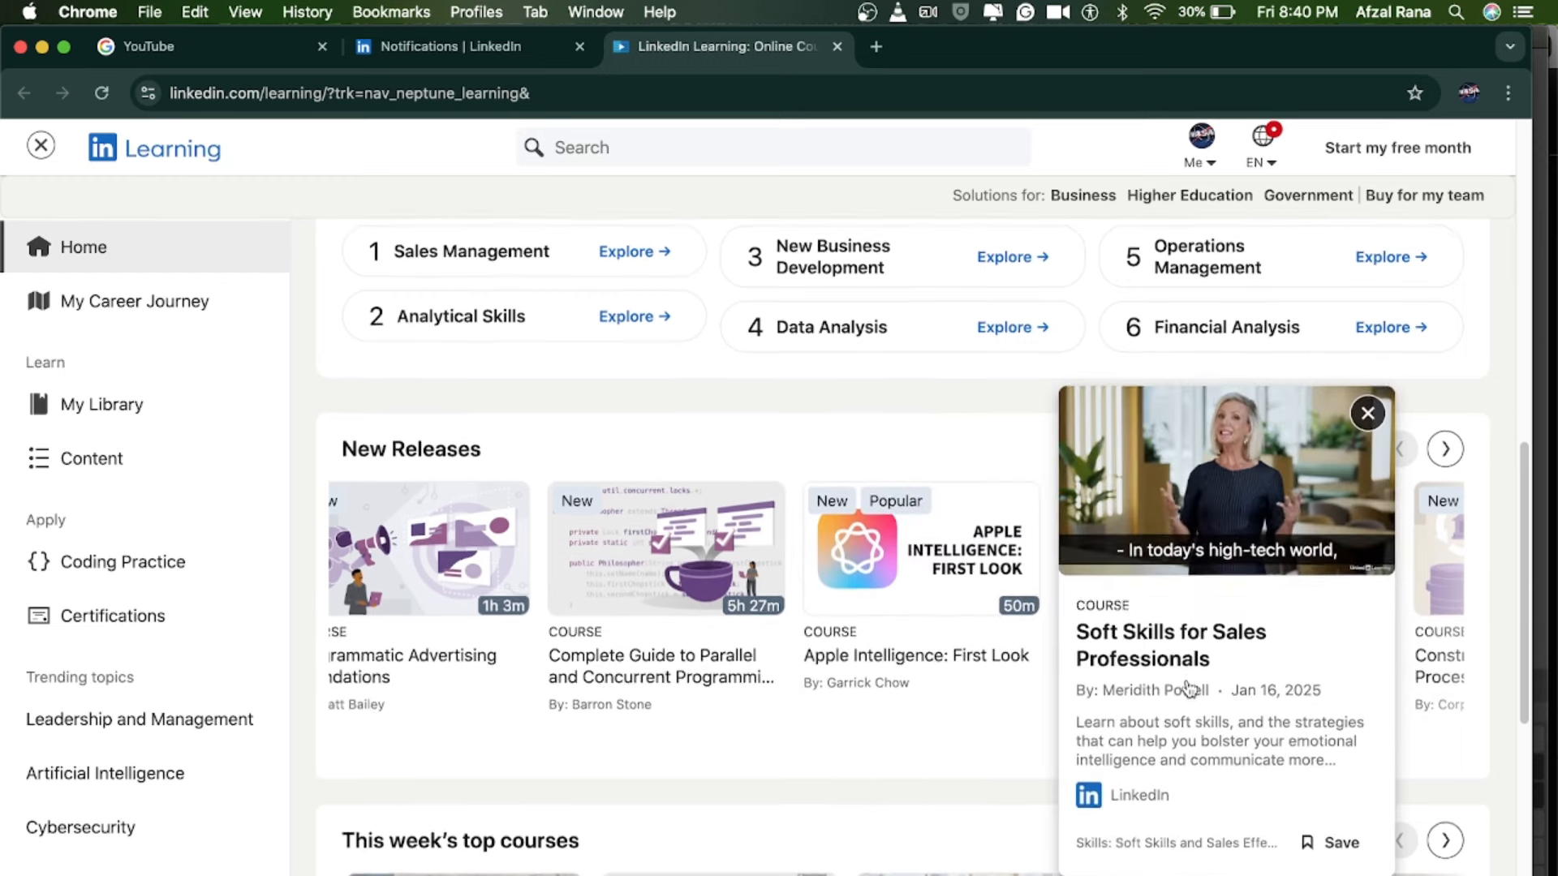
{"action": "scroll", "coordinate": [1178, 685], "scroll_direction": "down", "scroll_amount": 3}
{"action": "scroll", "coordinate": [1178, 675], "scroll_direction": "down", "scroll_amount": 3}
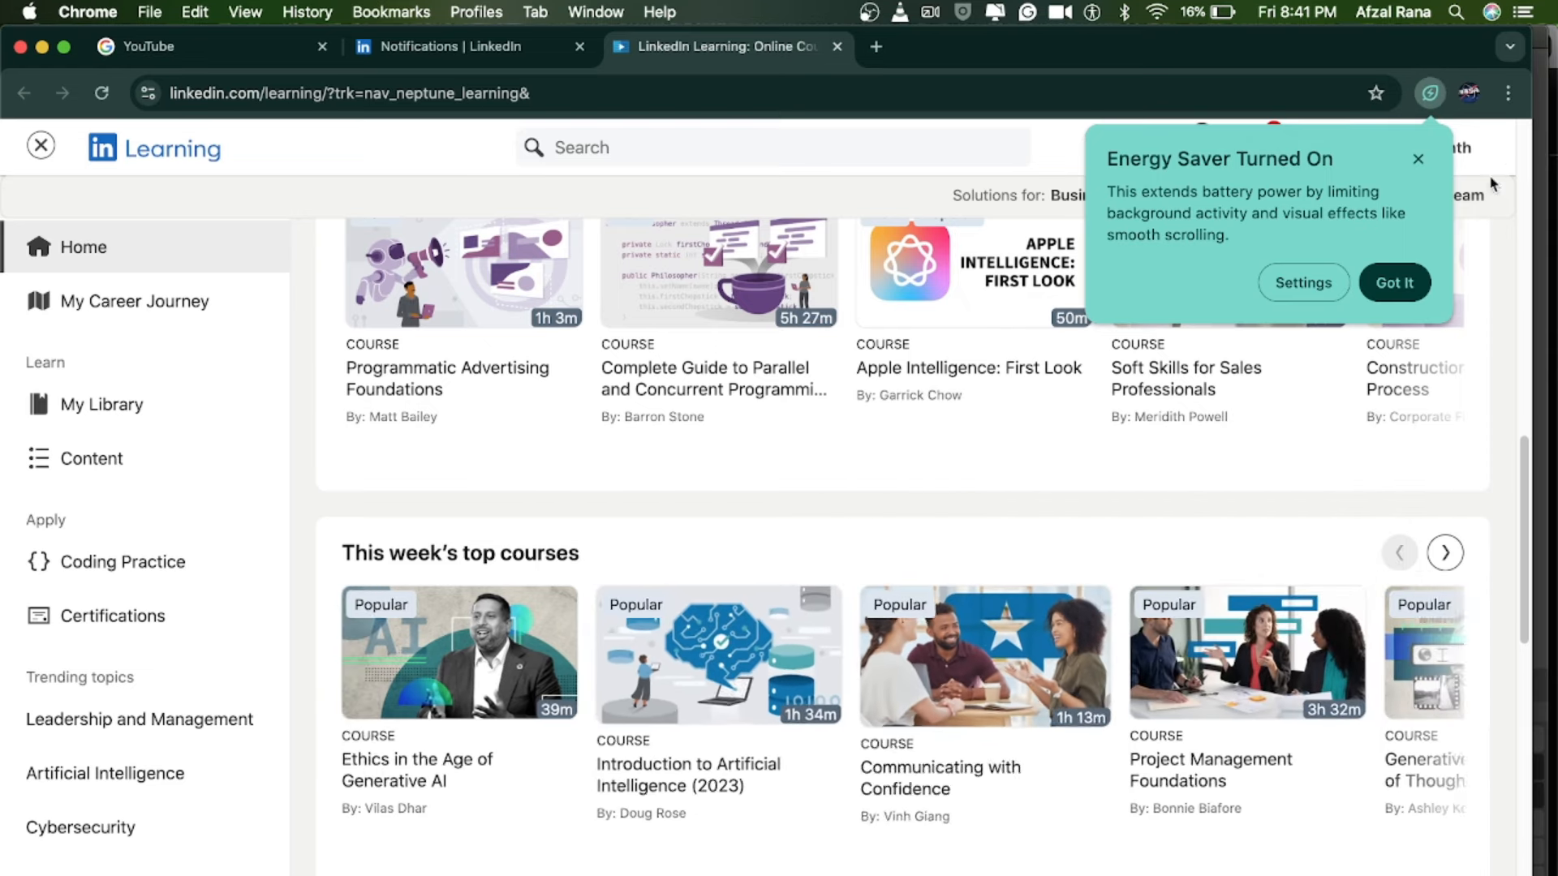
{"action": "left_click", "coordinate": [1393, 286]}
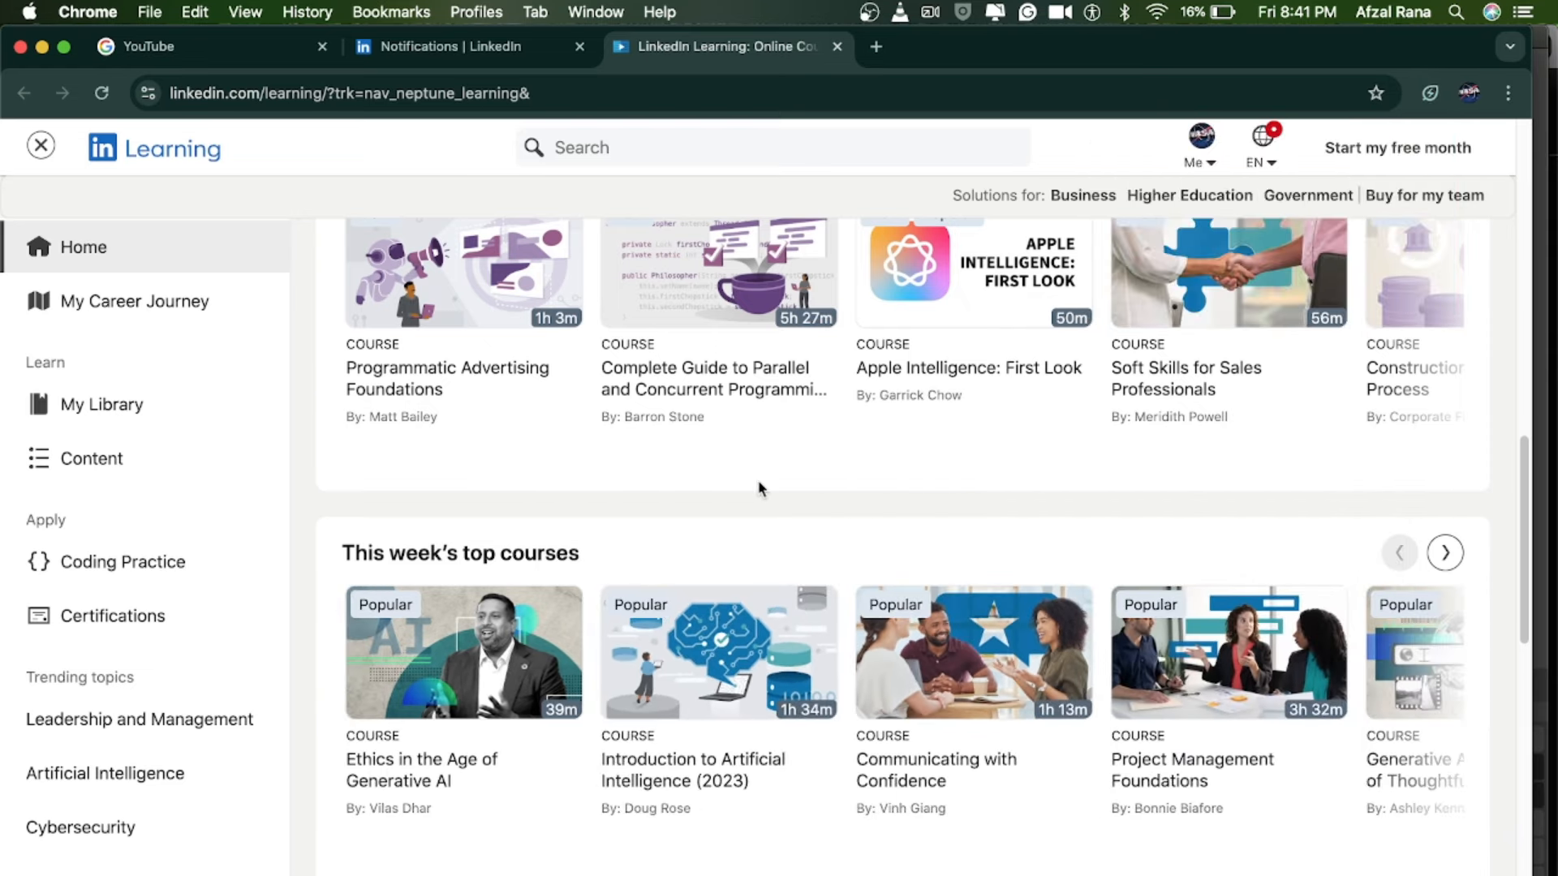
Look through the remaining course sections down to 30 minutes or less, and collapse the Learning side navigation.
{"action": "scroll", "coordinate": [759, 487], "scroll_direction": "down", "scroll_amount": 10}
{"action": "scroll", "coordinate": [758, 487], "scroll_direction": "down", "scroll_amount": 4}
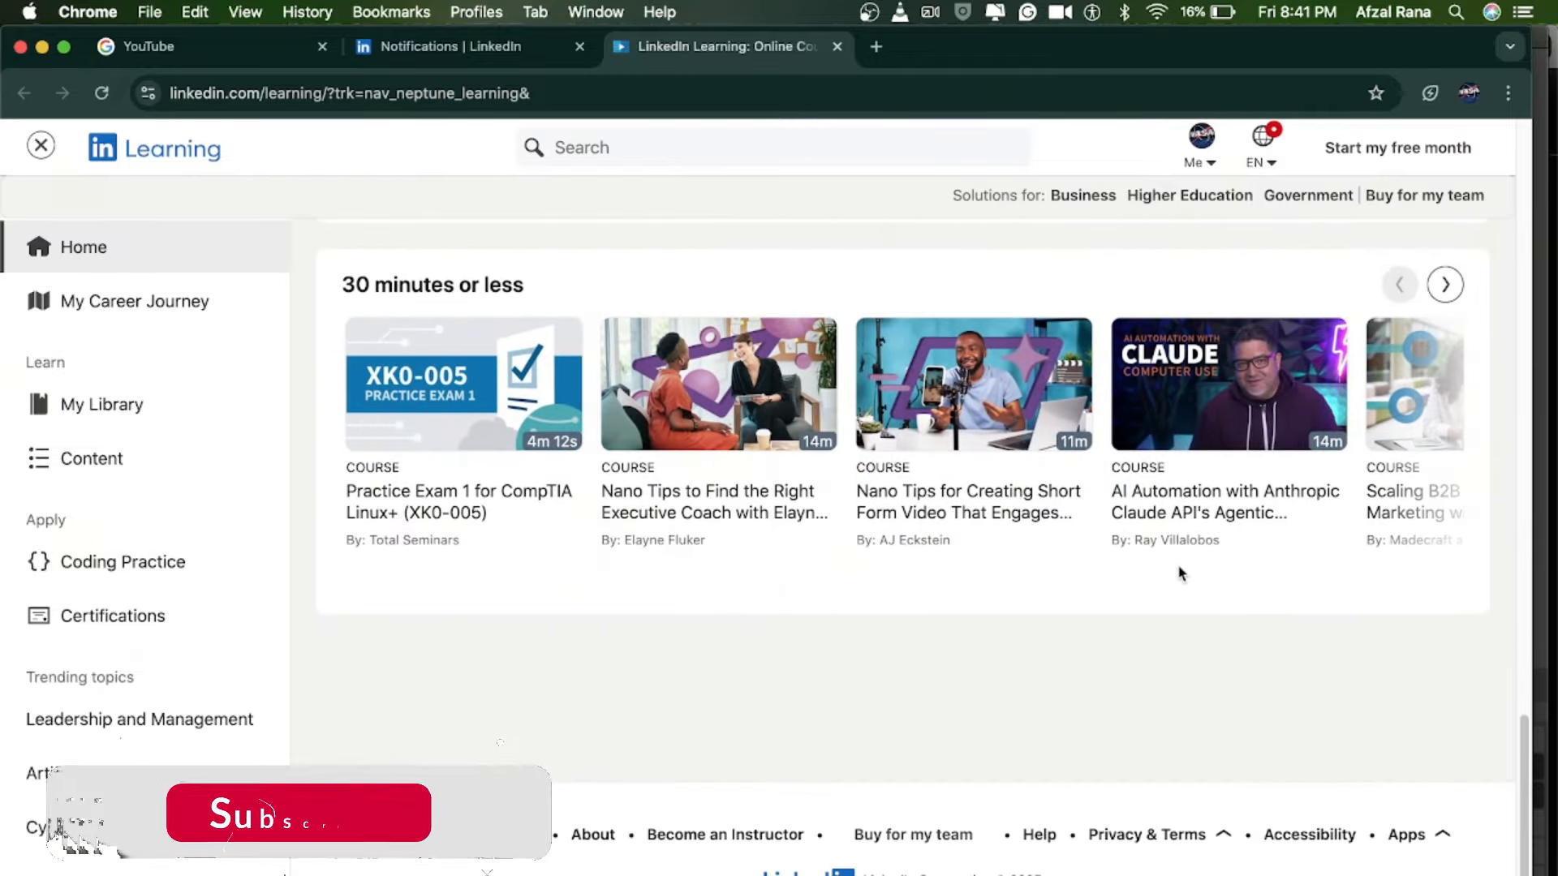
{"action": "scroll", "coordinate": [1182, 576], "scroll_direction": "down", "scroll_amount": 15}
{"action": "scroll", "coordinate": [1178, 574], "scroll_direction": "up", "scroll_amount": 5}
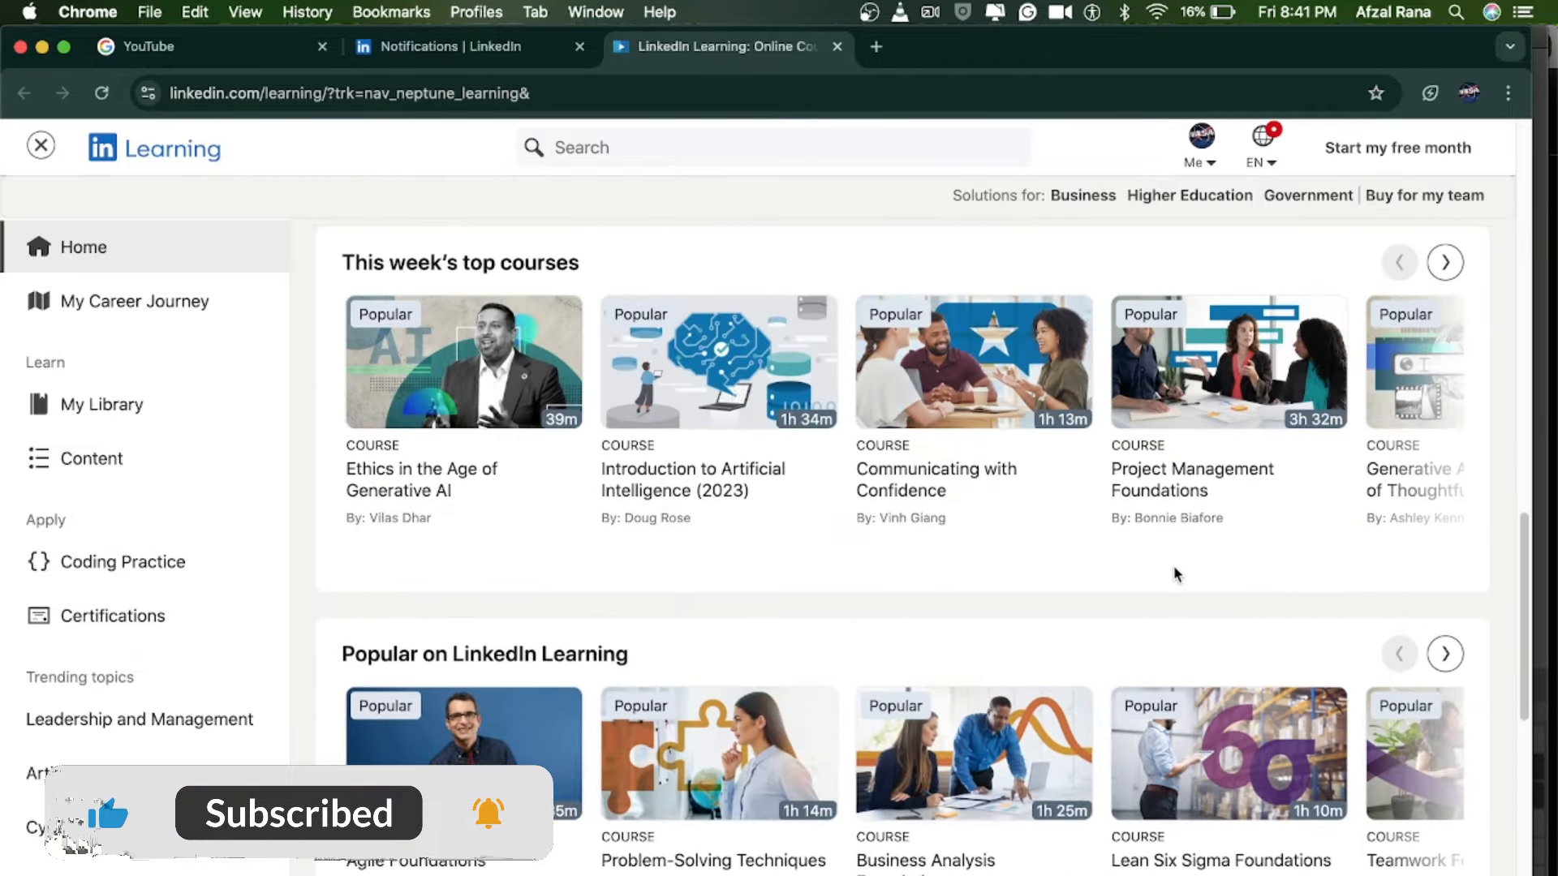
{"action": "scroll", "coordinate": [1173, 565], "scroll_direction": "up", "scroll_amount": 5}
{"action": "scroll", "coordinate": [1175, 574], "scroll_direction": "up", "scroll_amount": 10}
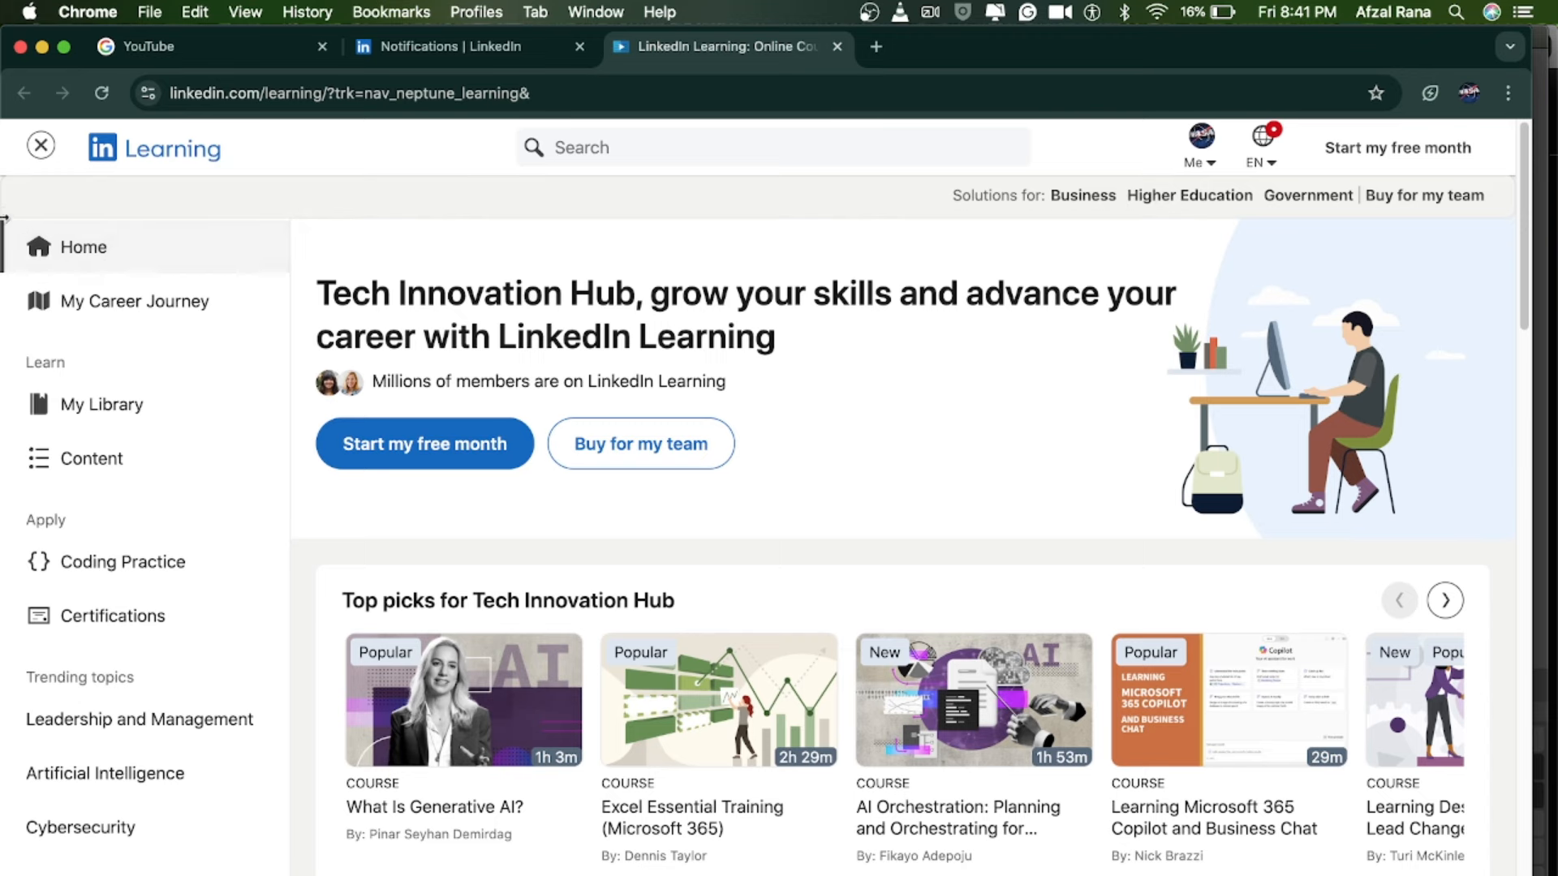
{"action": "left_click", "coordinate": [41, 146]}
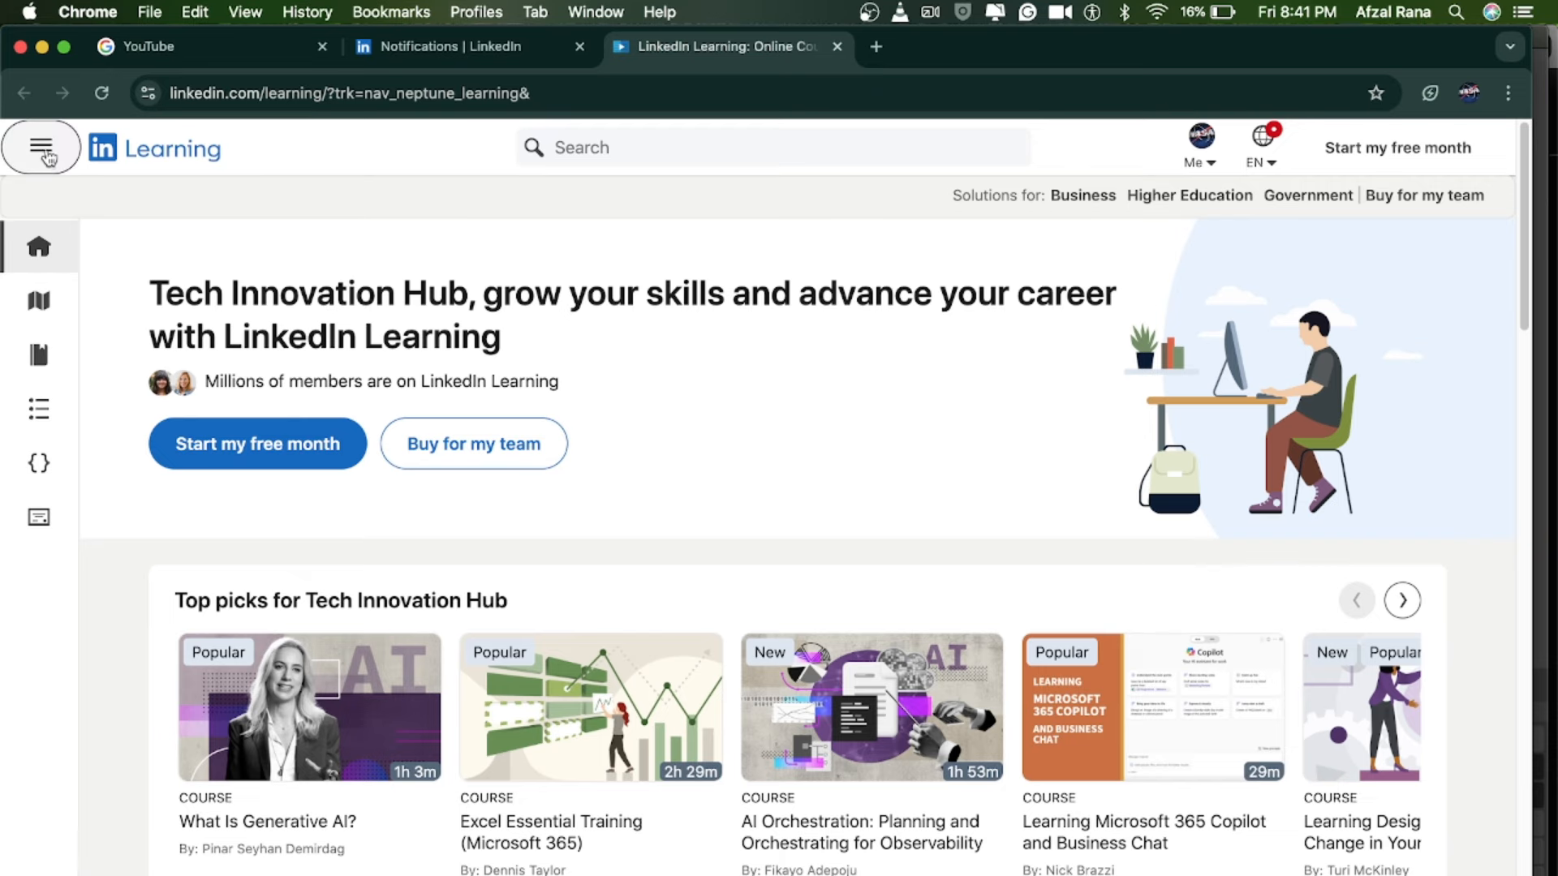
Return to the LinkedIn notifications page and open the account's own profile.
{"action": "left_click", "coordinate": [463, 51]}
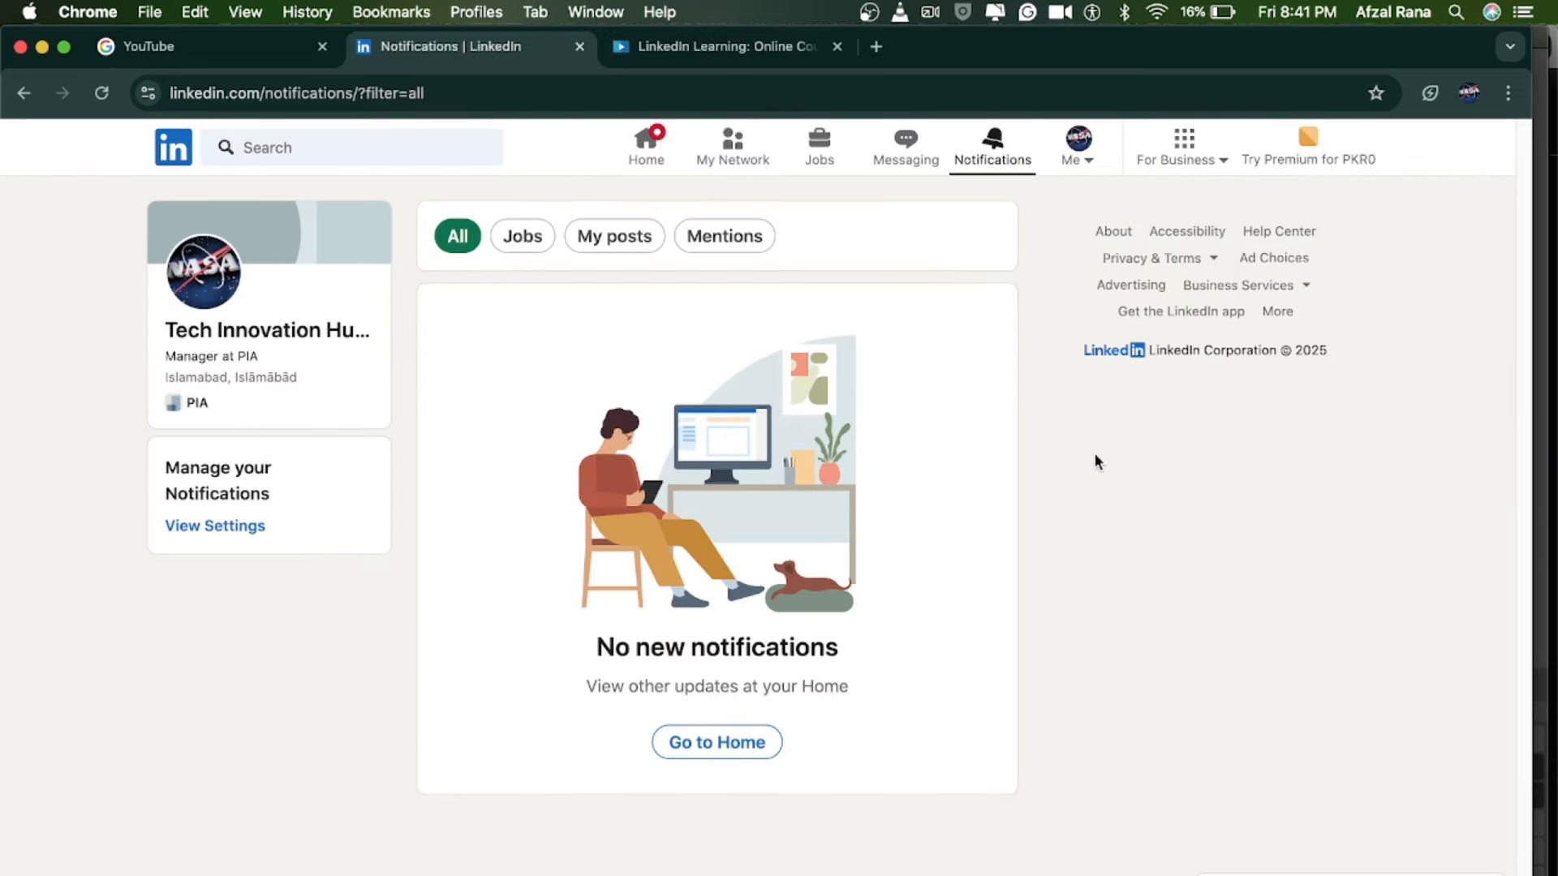
{"action": "left_click", "coordinate": [1090, 166]}
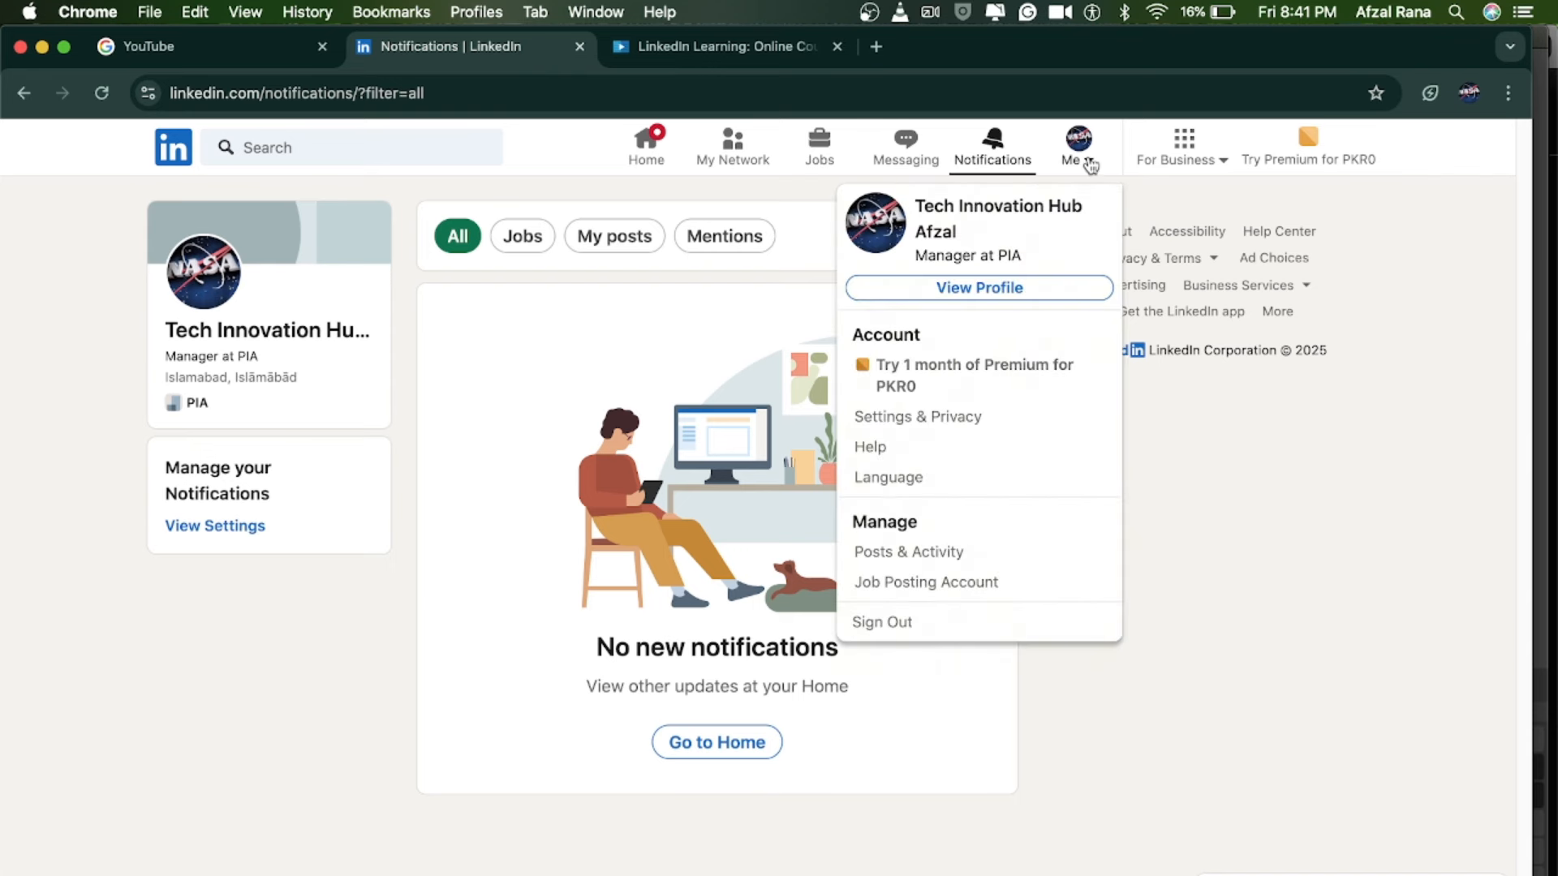
{"action": "left_click", "coordinate": [972, 288]}
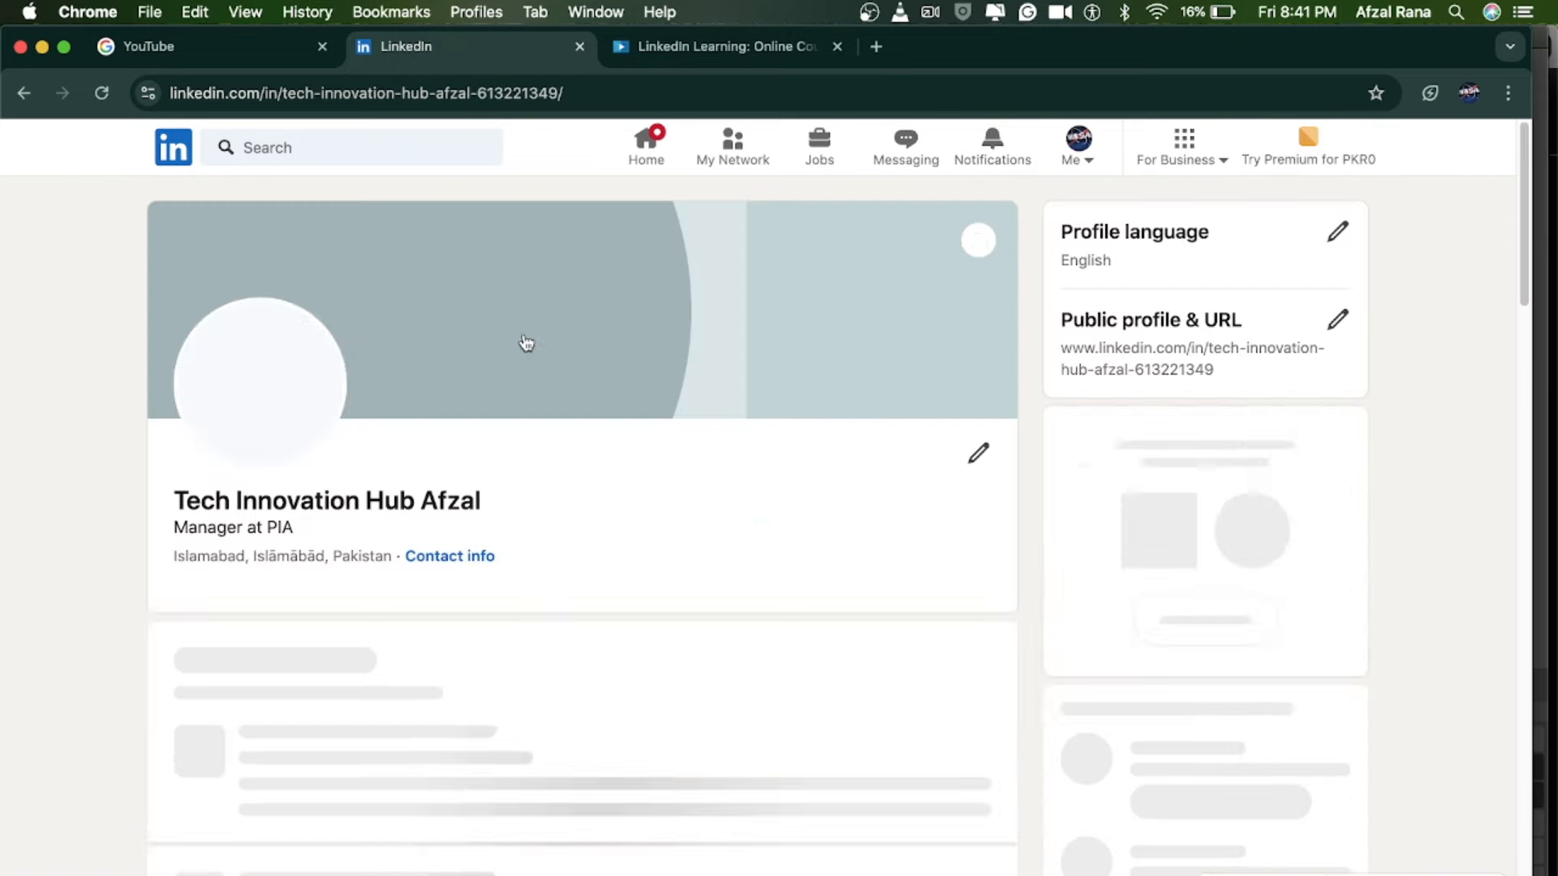
Examine the profile's sections, from the intro and Open to work details through Analytics, Experience, Education and Skills to Interests.
{"action": "scroll", "coordinate": [546, 410], "scroll_direction": "down", "scroll_amount": 2}
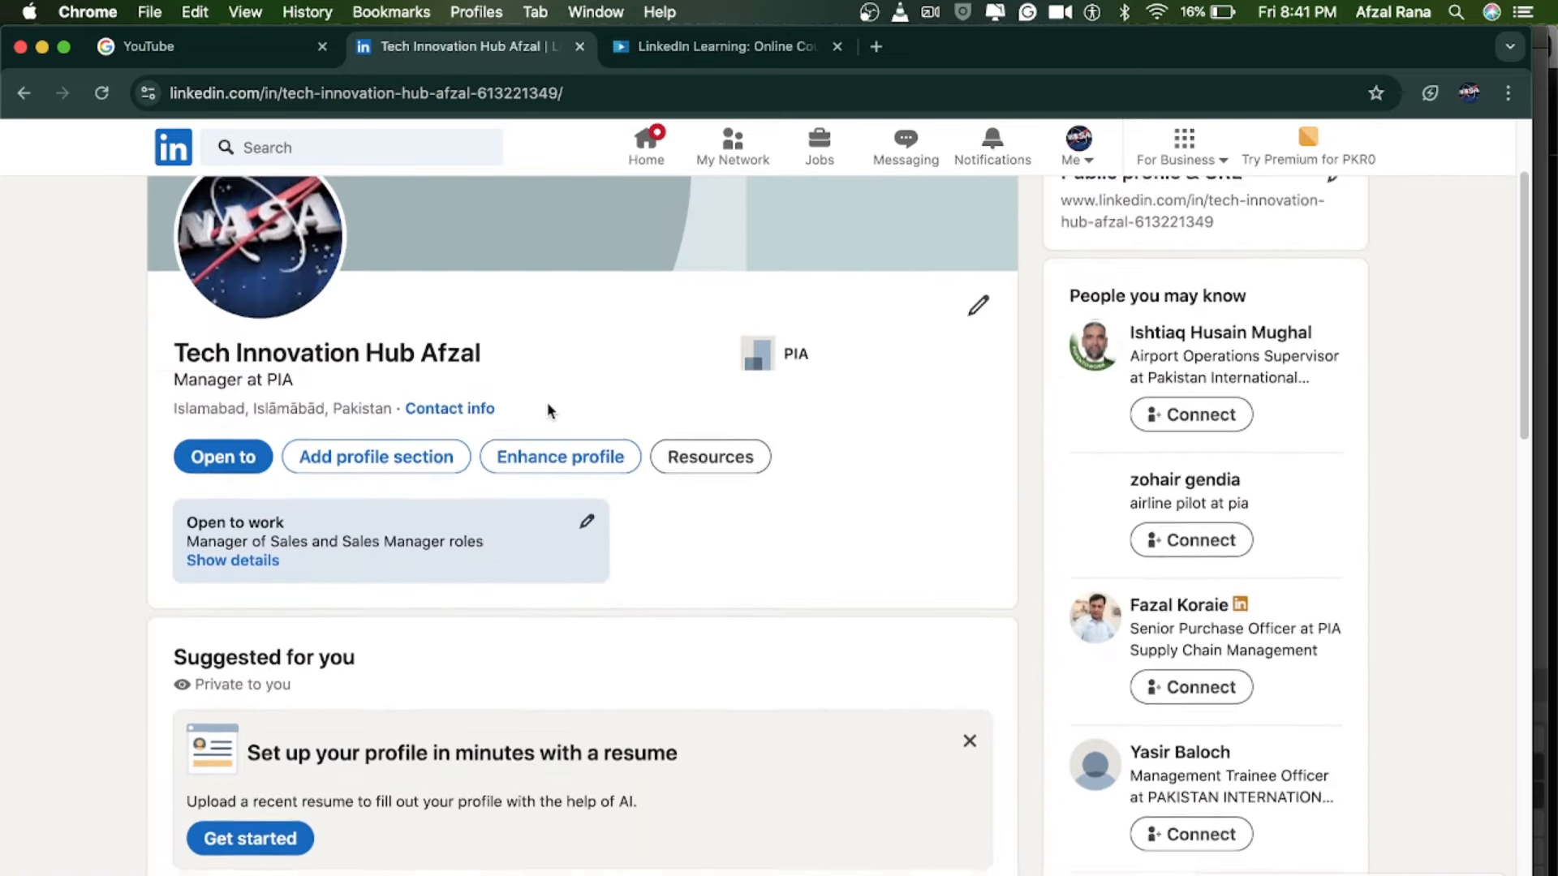
{"action": "scroll", "coordinate": [548, 411], "scroll_direction": "down", "scroll_amount": 5}
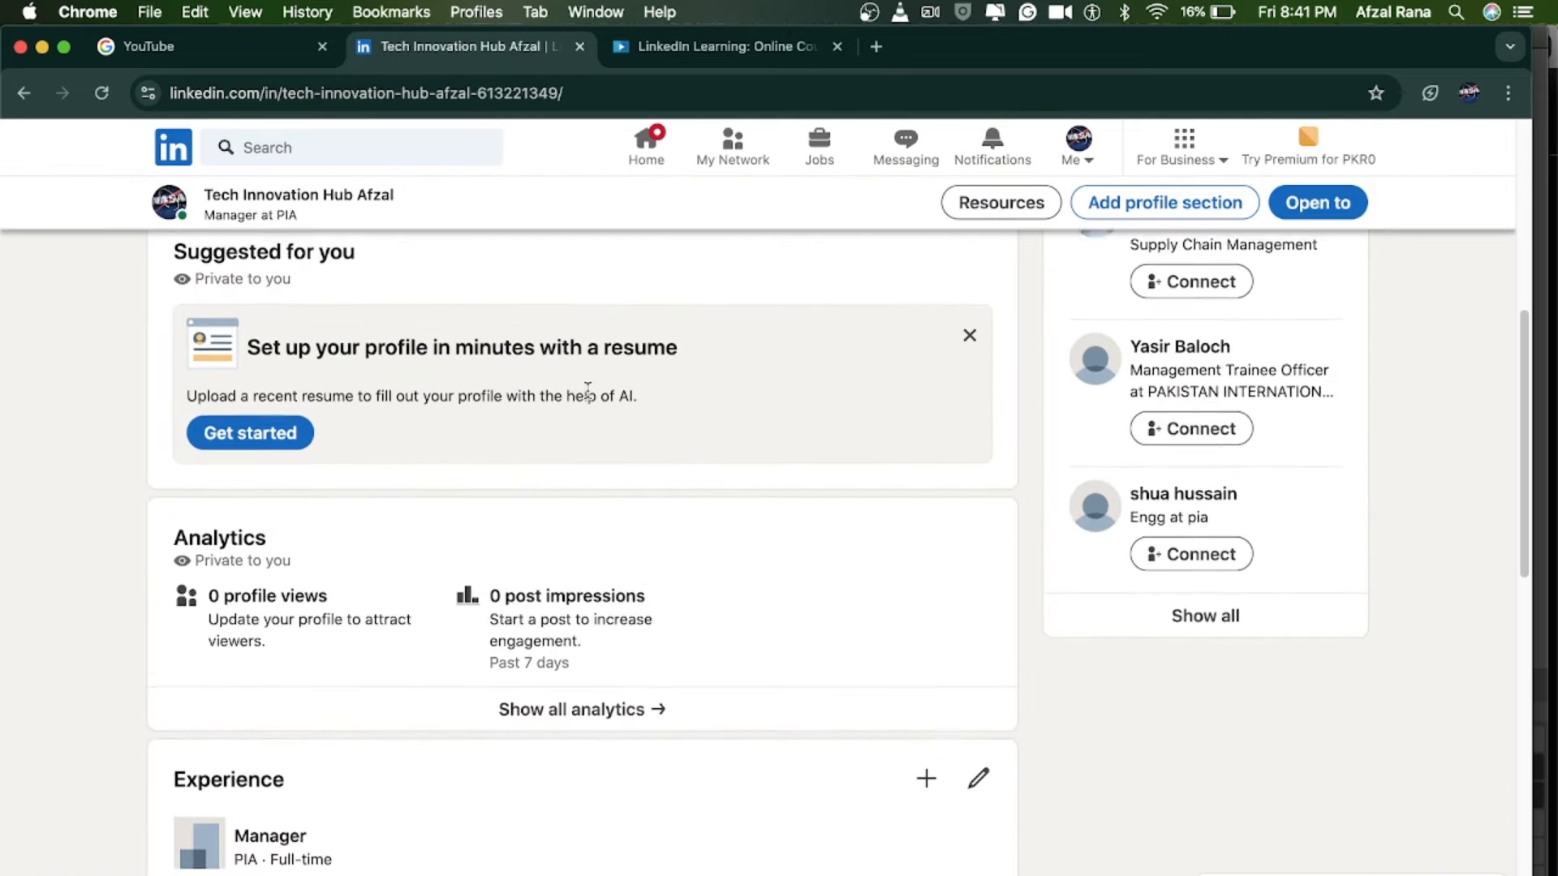
{"action": "scroll", "coordinate": [587, 389], "scroll_direction": "up", "scroll_amount": 2}
{"action": "scroll", "coordinate": [367, 428], "scroll_direction": "down", "scroll_amount": 4}
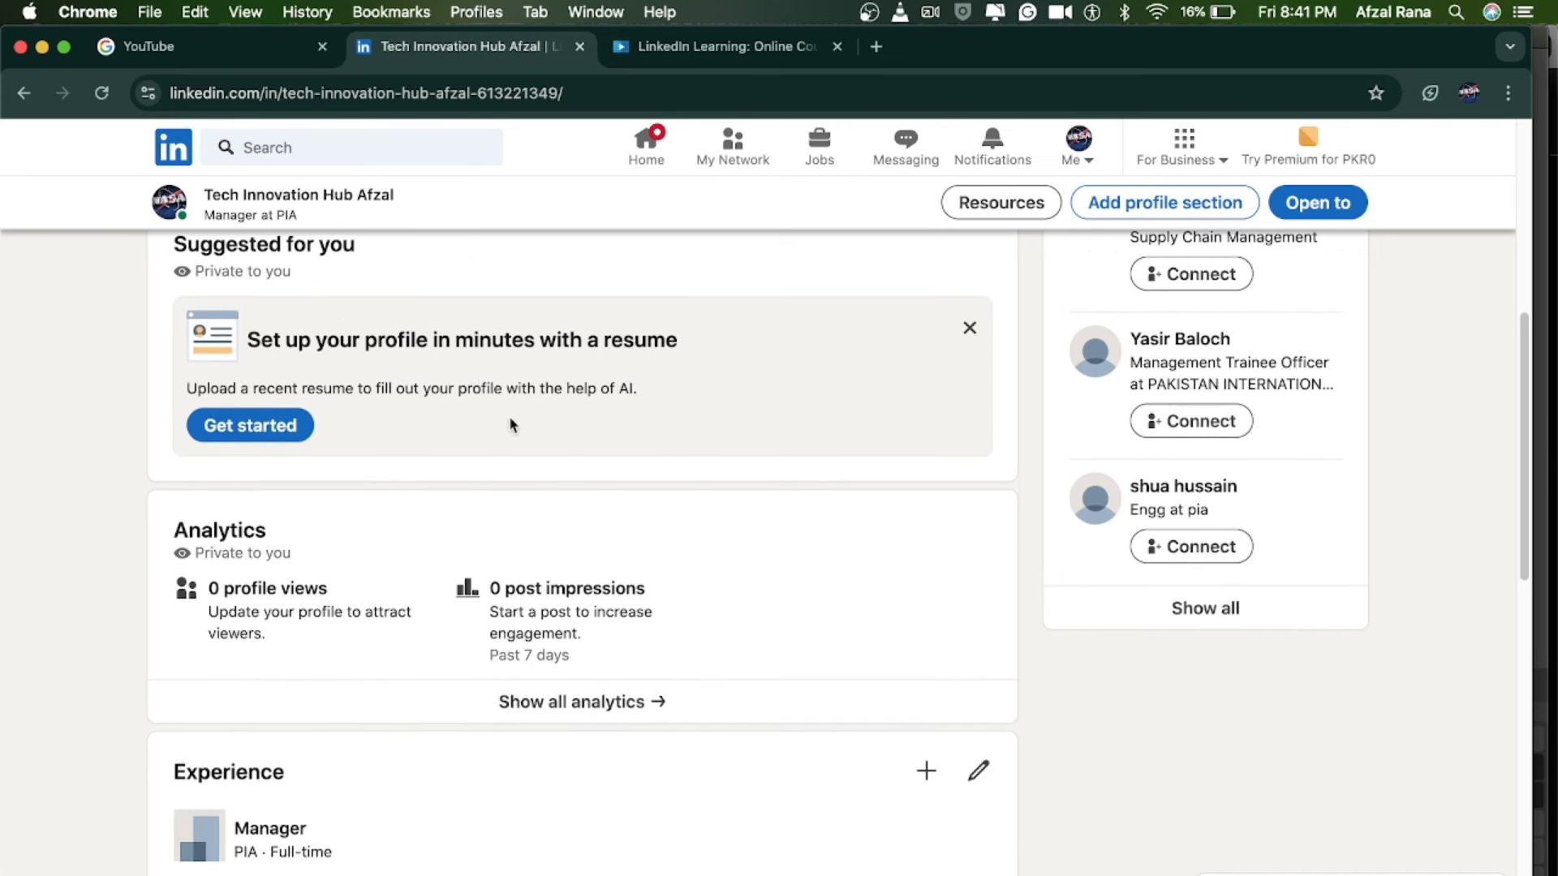
{"action": "scroll", "coordinate": [558, 417], "scroll_direction": "down", "scroll_amount": 5}
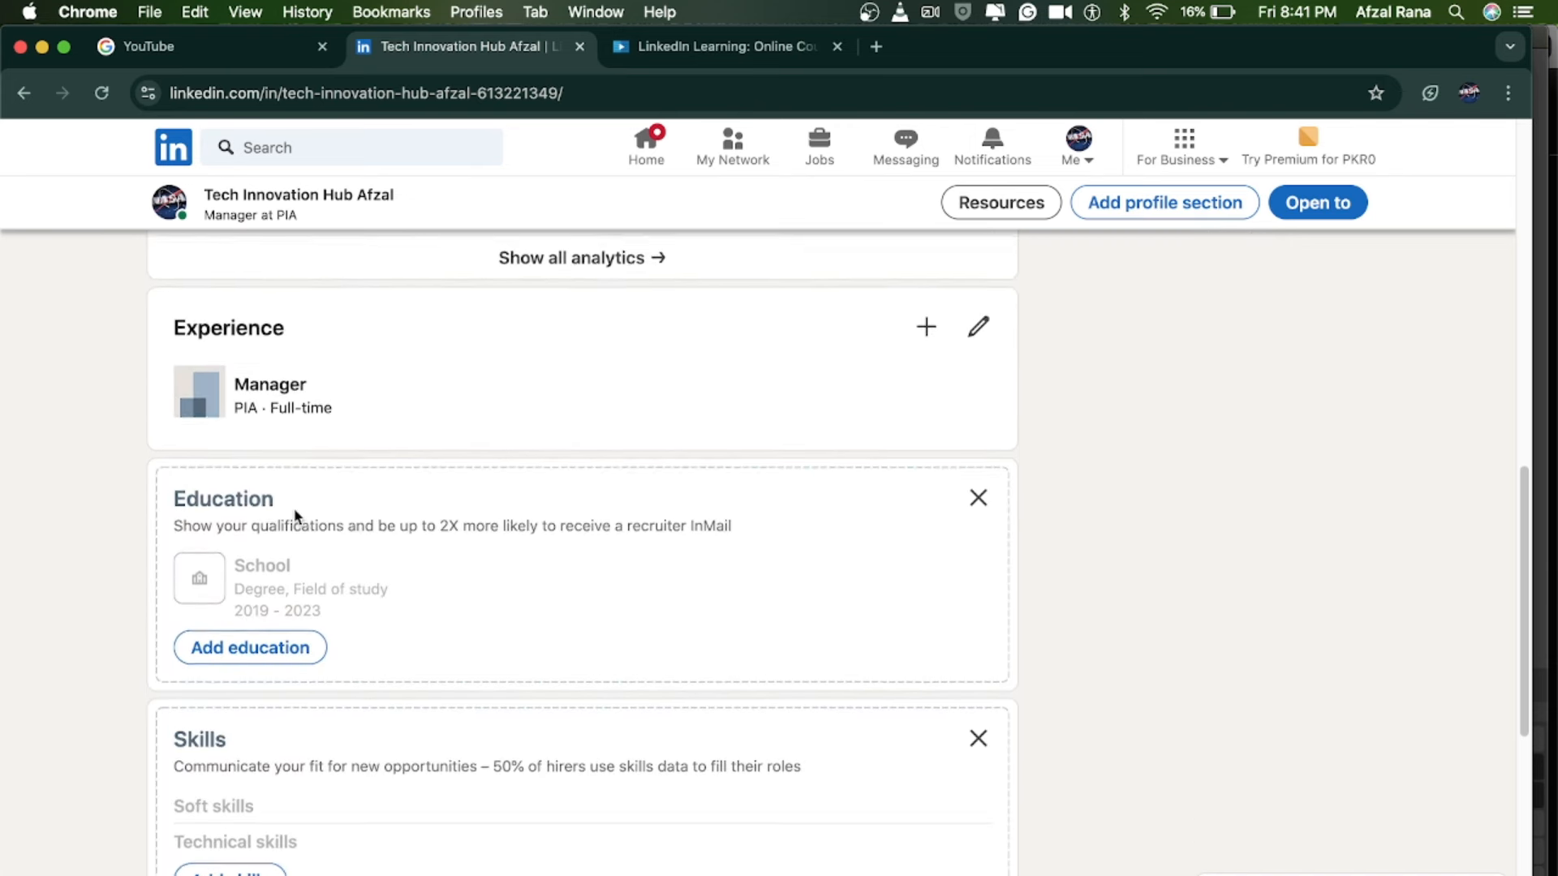
{"action": "scroll", "coordinate": [299, 518], "scroll_direction": "down", "scroll_amount": 4}
{"action": "scroll", "coordinate": [311, 516], "scroll_direction": "down", "scroll_amount": 5}
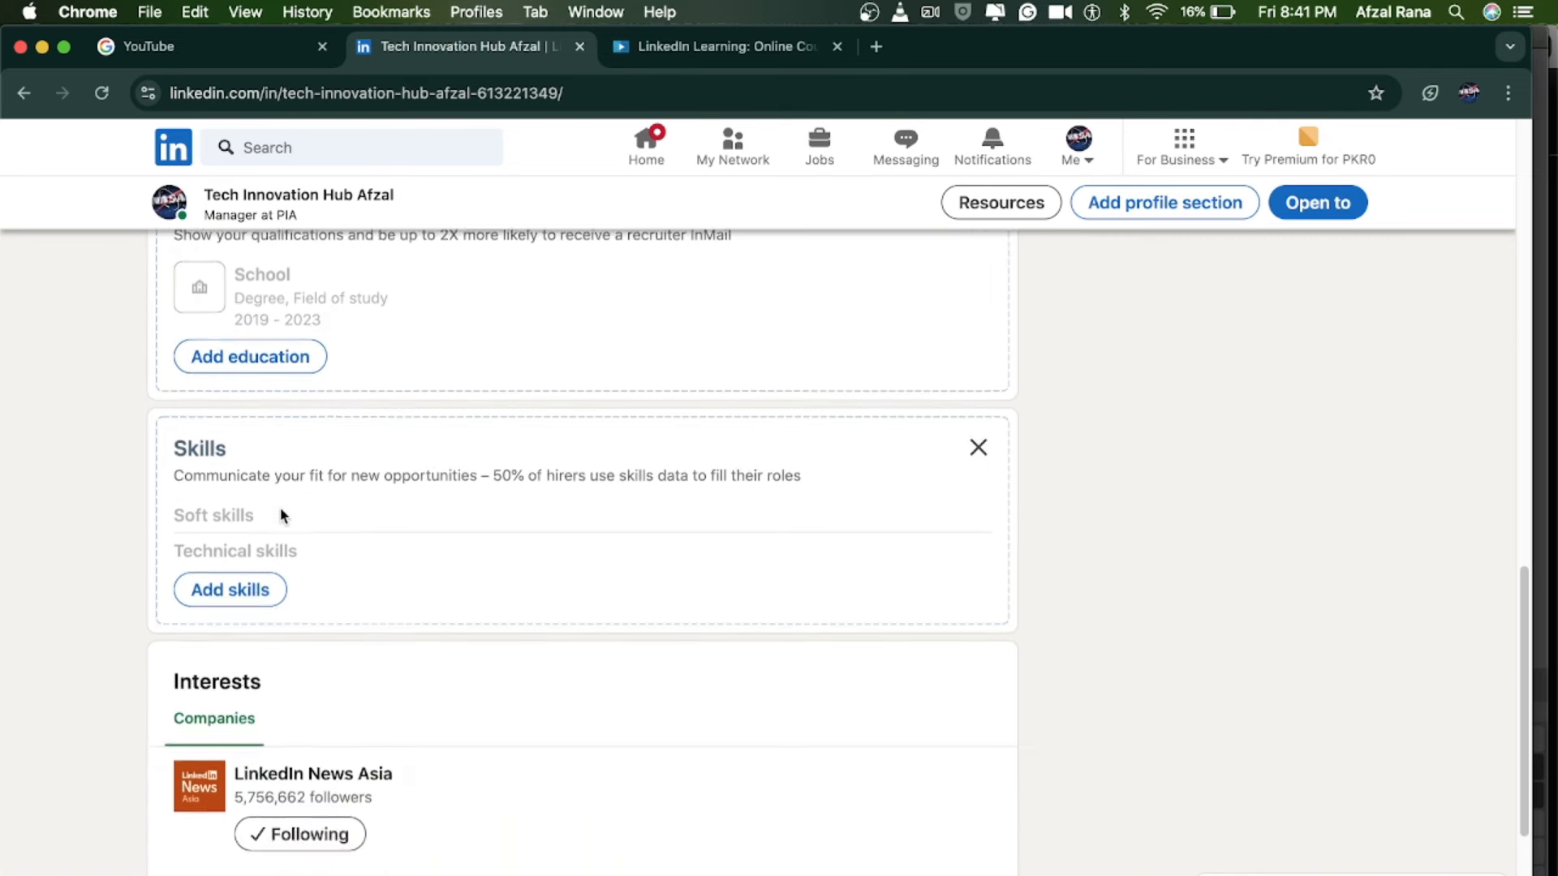
{"action": "scroll", "coordinate": [380, 436], "scroll_direction": "down", "scroll_amount": 1}
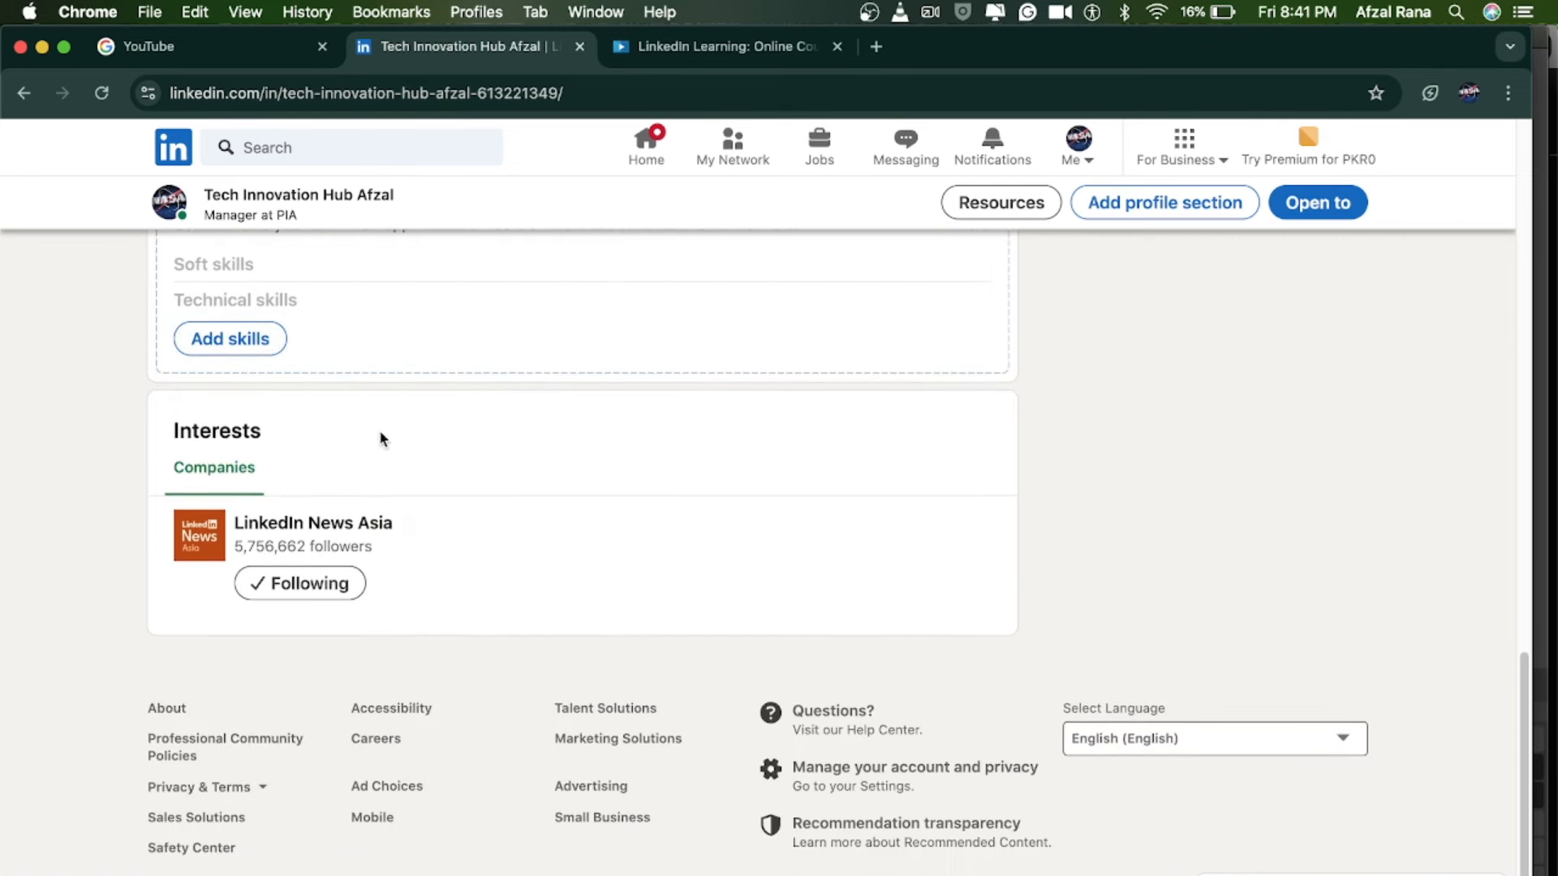
{"action": "scroll", "coordinate": [605, 442], "scroll_direction": "up", "scroll_amount": 7}
{"action": "scroll", "coordinate": [604, 443], "scroll_direction": "up", "scroll_amount": 5}
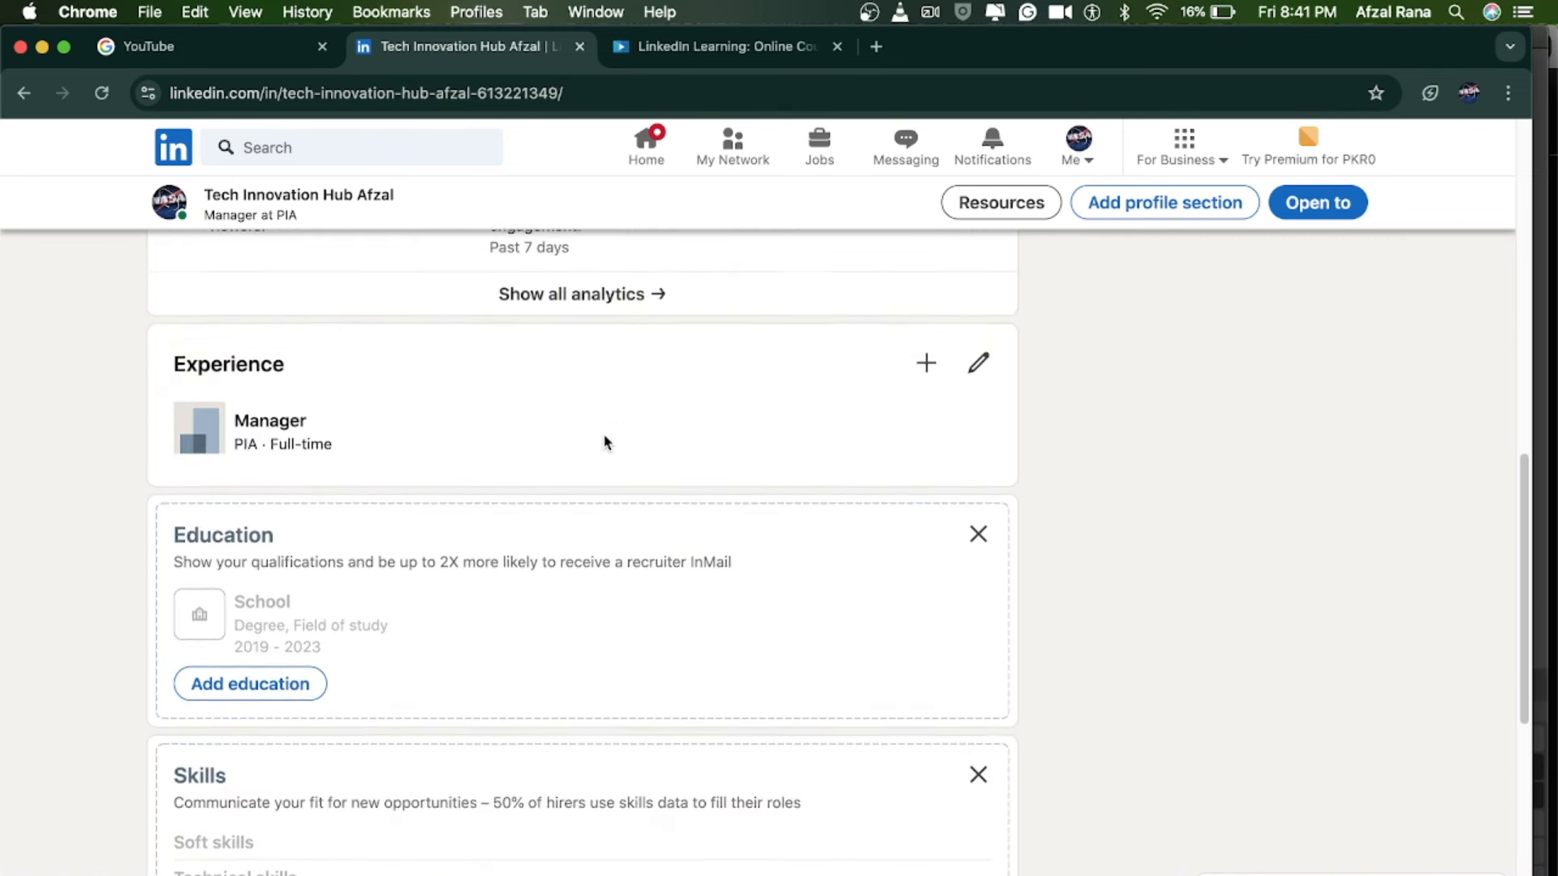
{"action": "scroll", "coordinate": [605, 442], "scroll_direction": "up", "scroll_amount": 11}
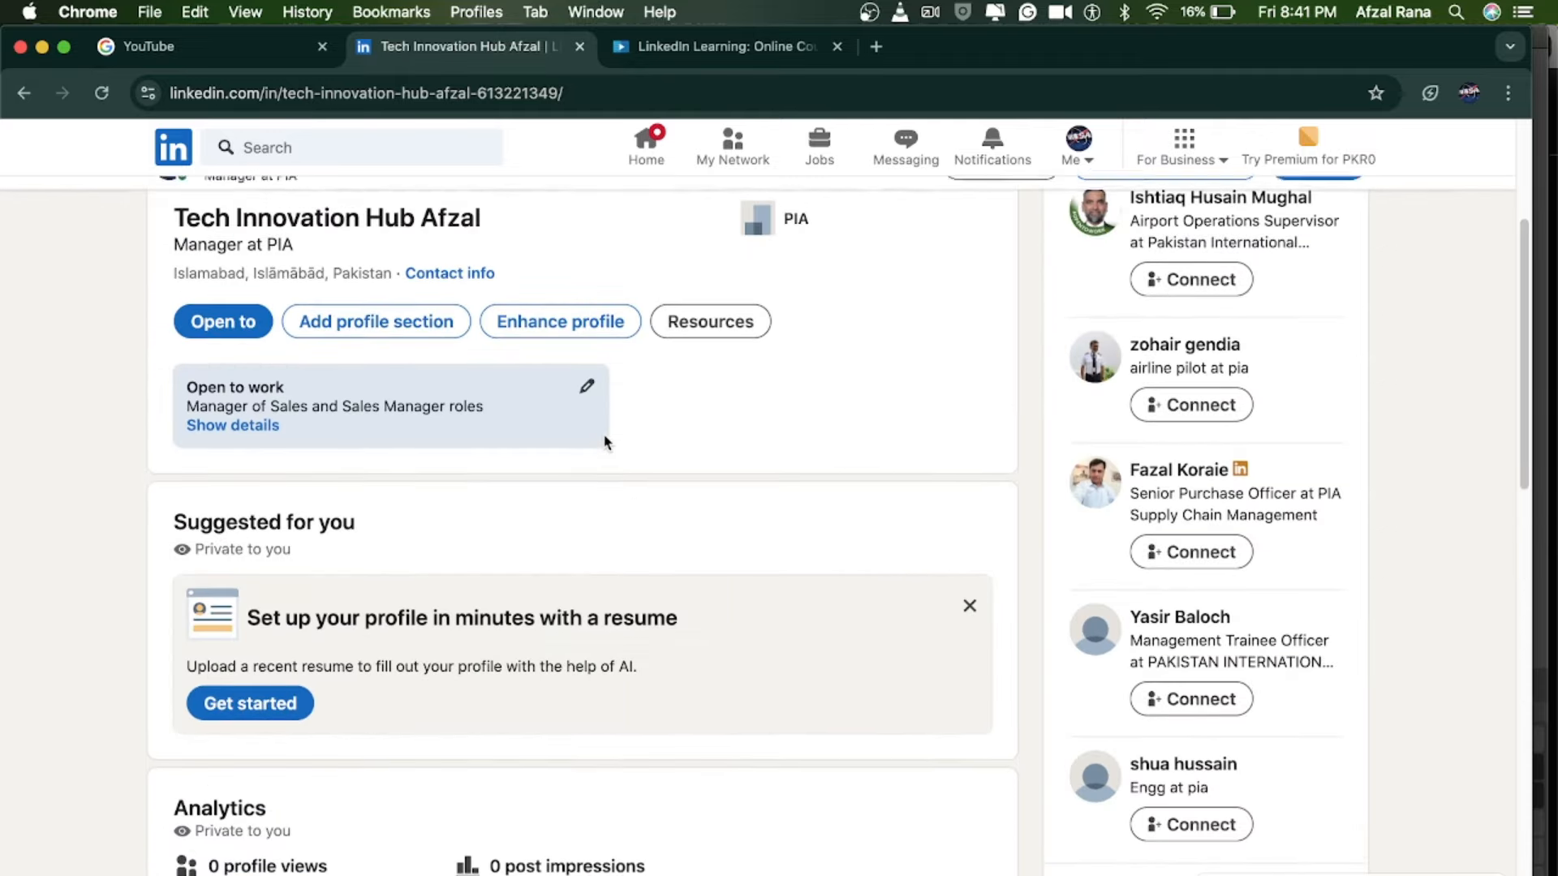
{"action": "scroll", "coordinate": [605, 442], "scroll_direction": "up", "scroll_amount": 3}
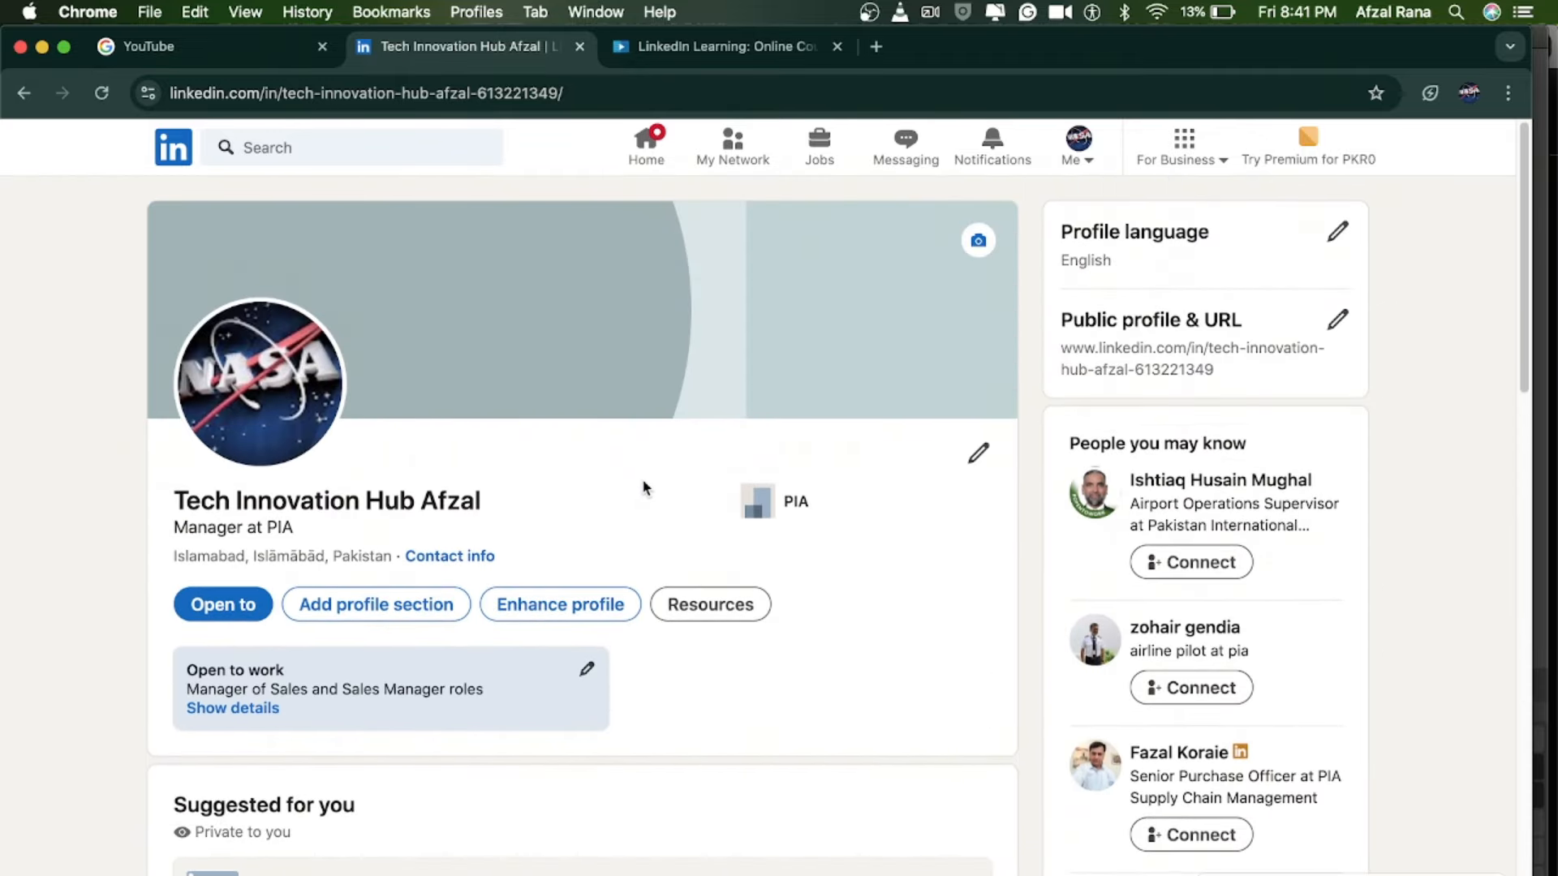
{"action": "scroll", "coordinate": [662, 497], "scroll_direction": "down", "scroll_amount": 3}
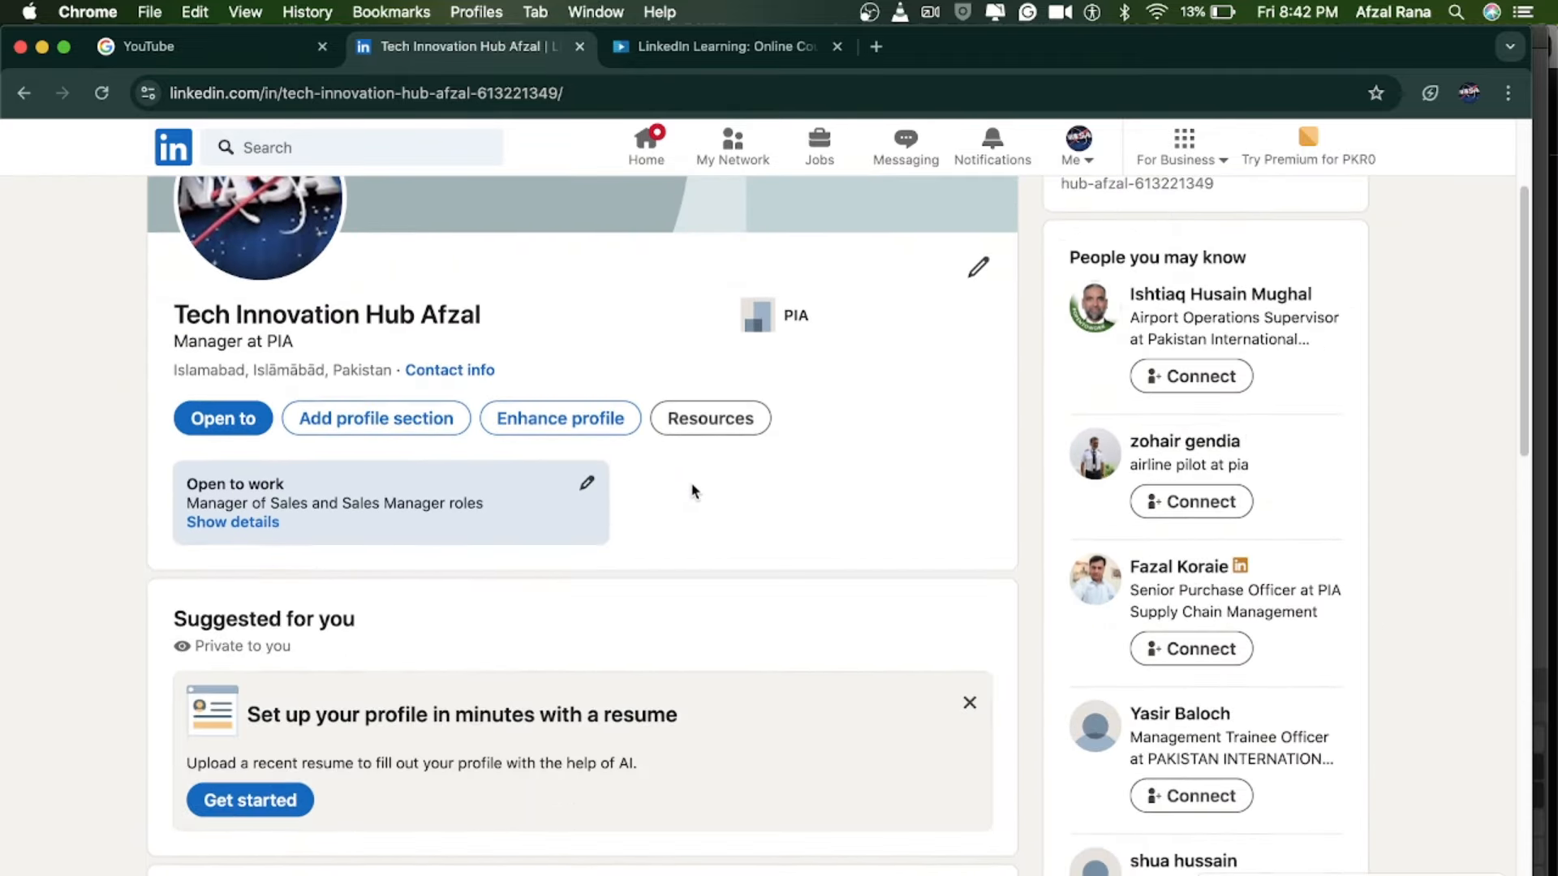
{"action": "left_click", "coordinate": [868, 11]}
{"action": "mouse_move", "coordinate": [889, 95]}
{"action": "left_click", "coordinate": [917, 147]}
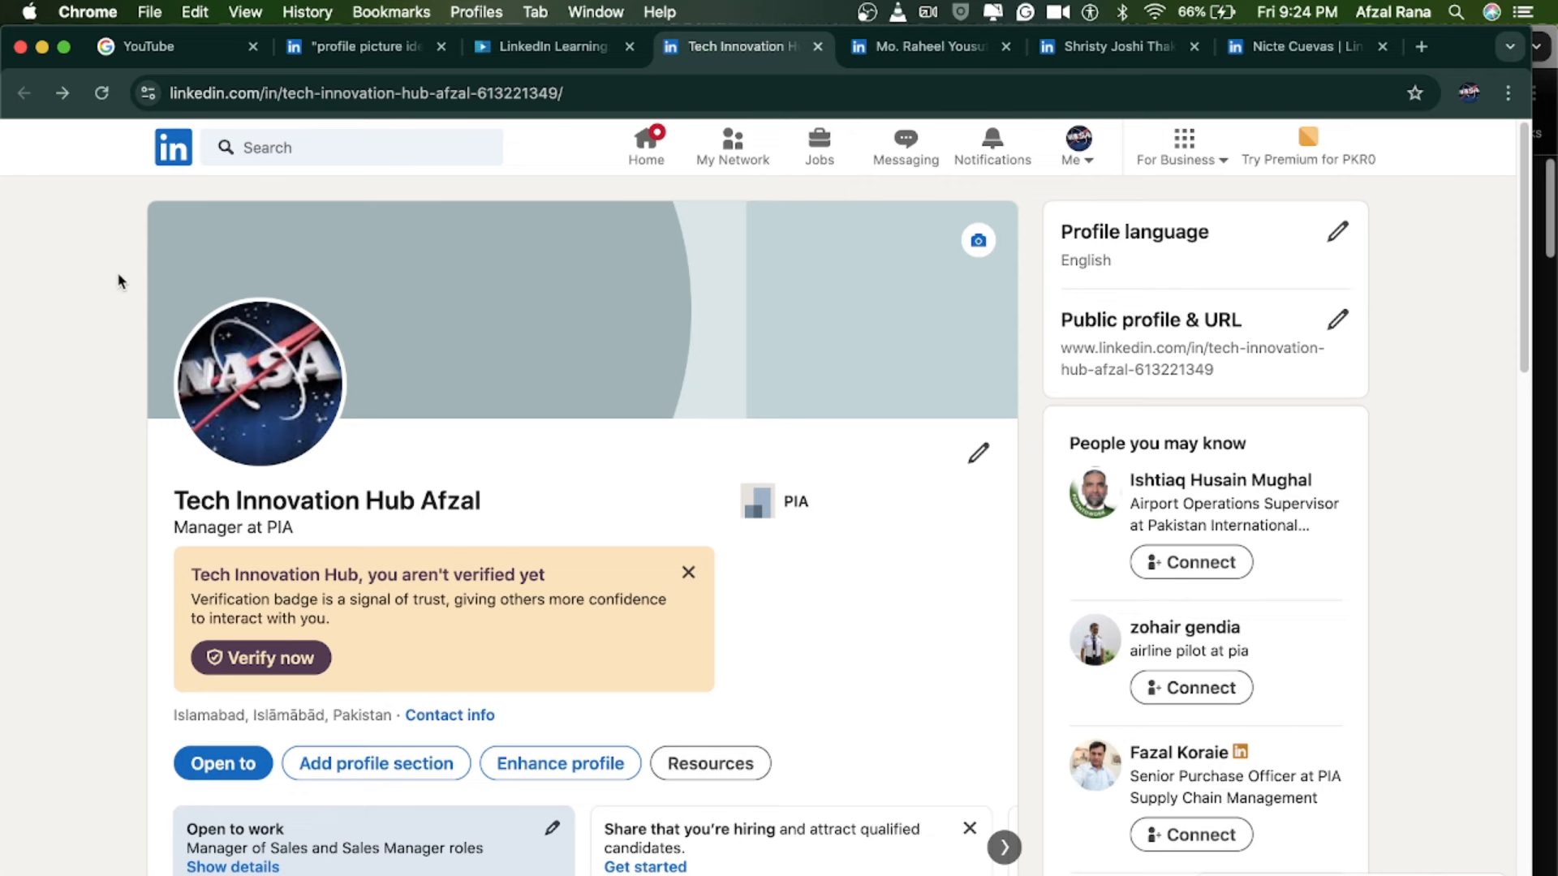
Open the profile photo, choose to add a new photo, and start uploading one from the computer.
{"action": "left_click", "coordinate": [281, 401]}
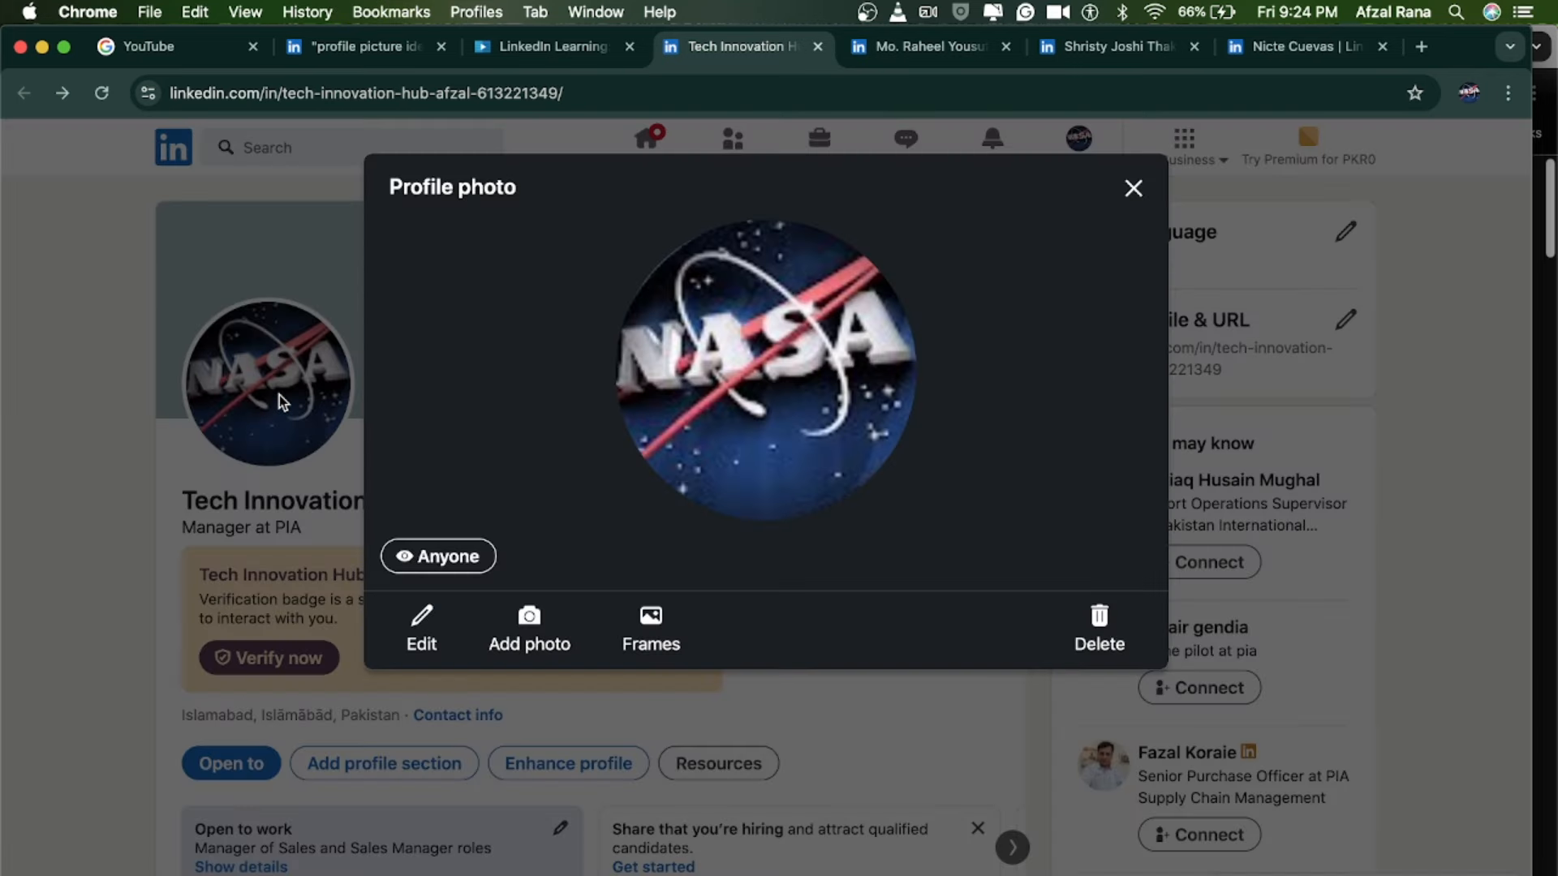
{"action": "left_click", "coordinate": [526, 637]}
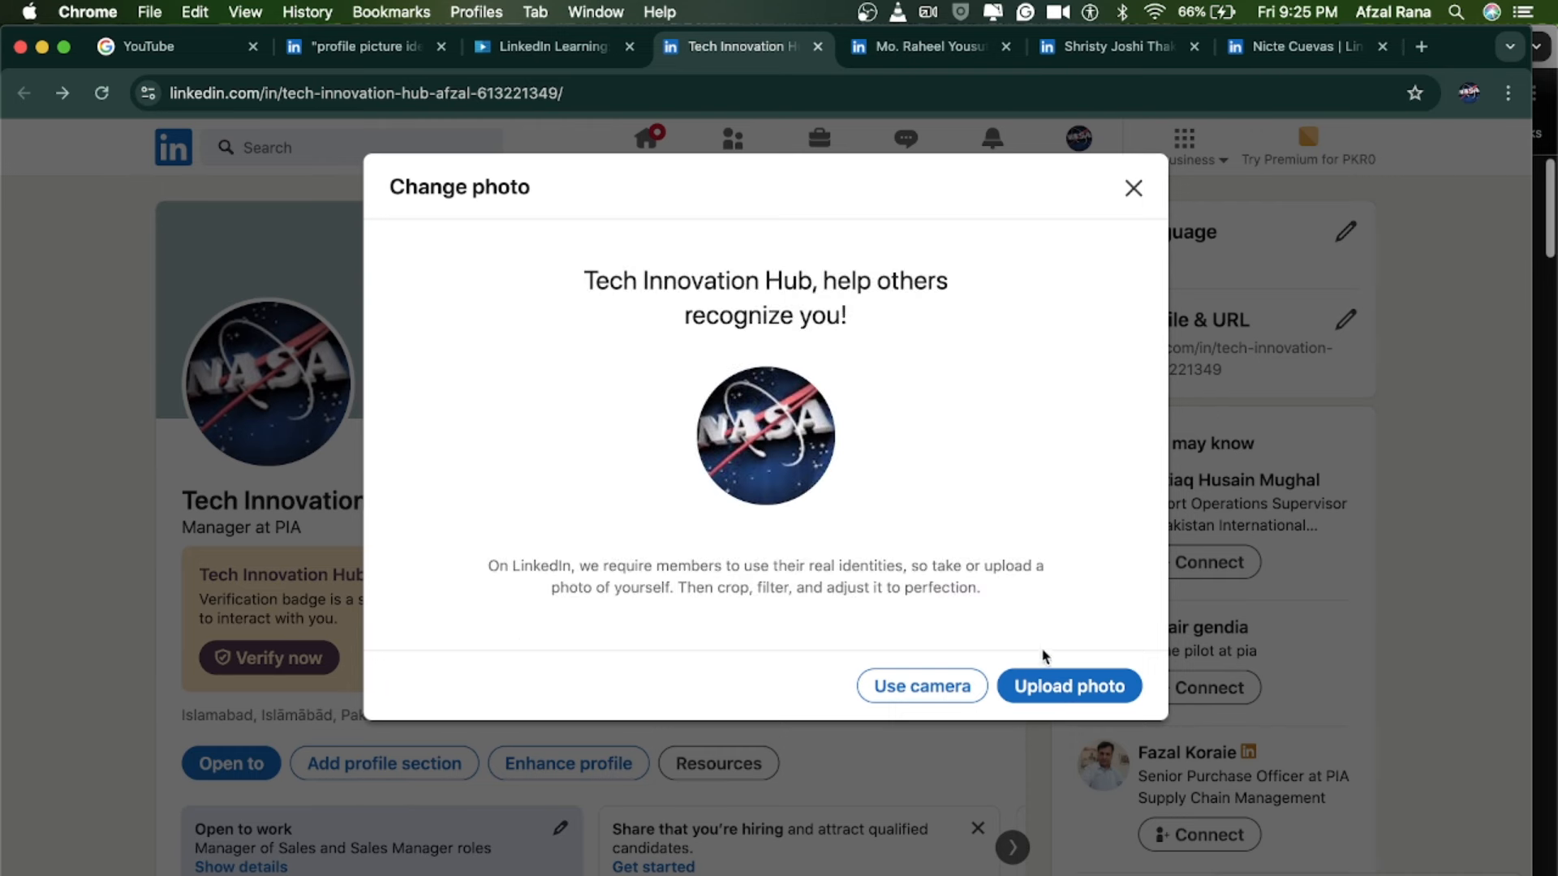
{"action": "left_click", "coordinate": [1055, 684]}
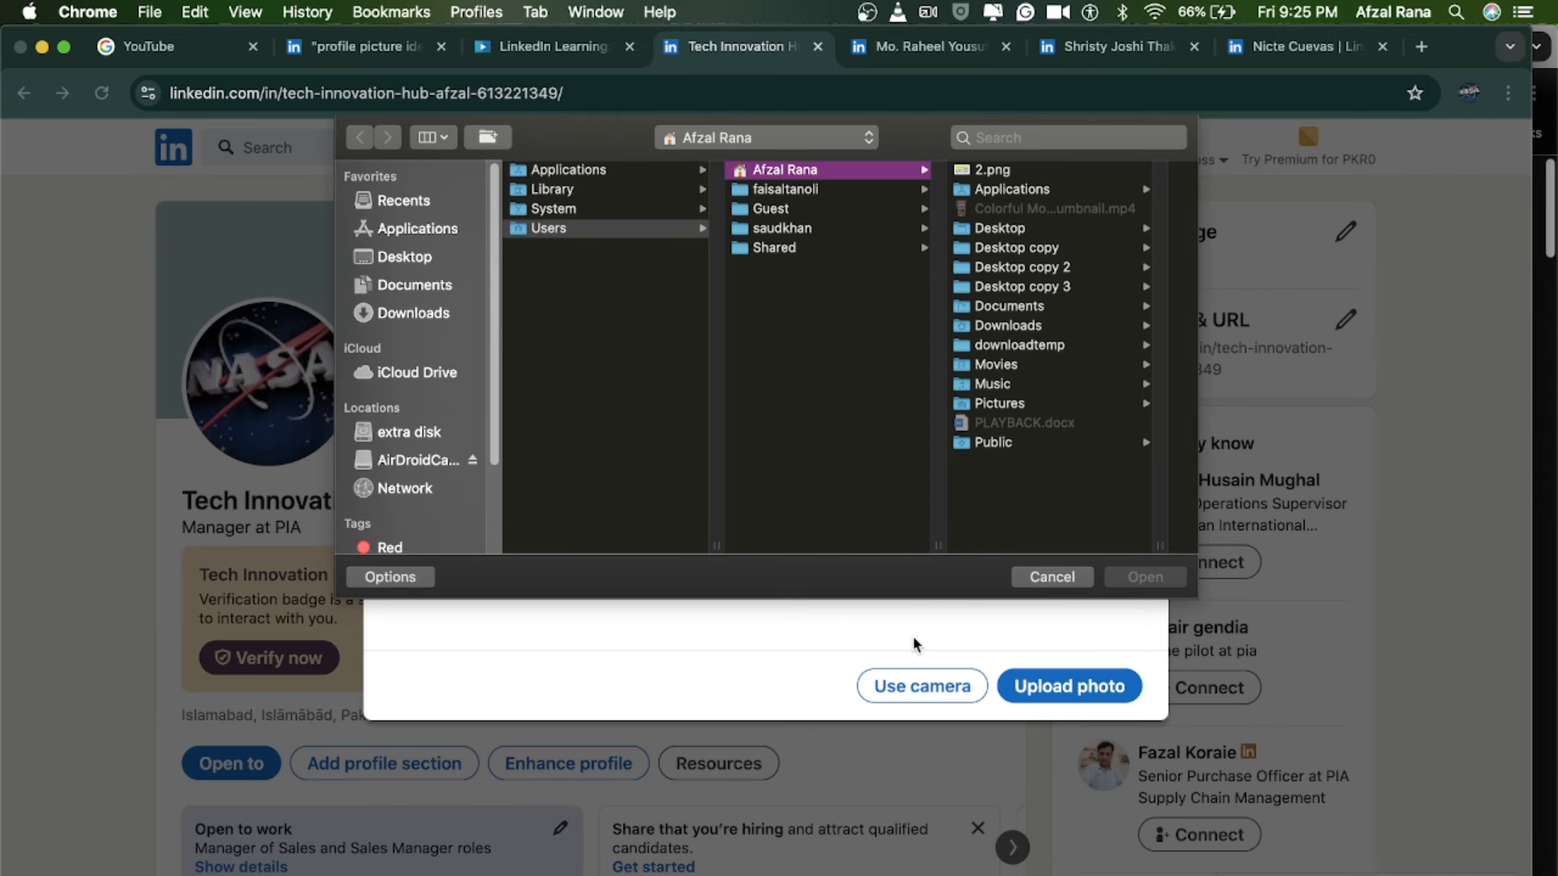
Browse to the MY PROFILE PICS folder on the Desktop to find a new profile photo.
{"action": "left_click", "coordinate": [1001, 403]}
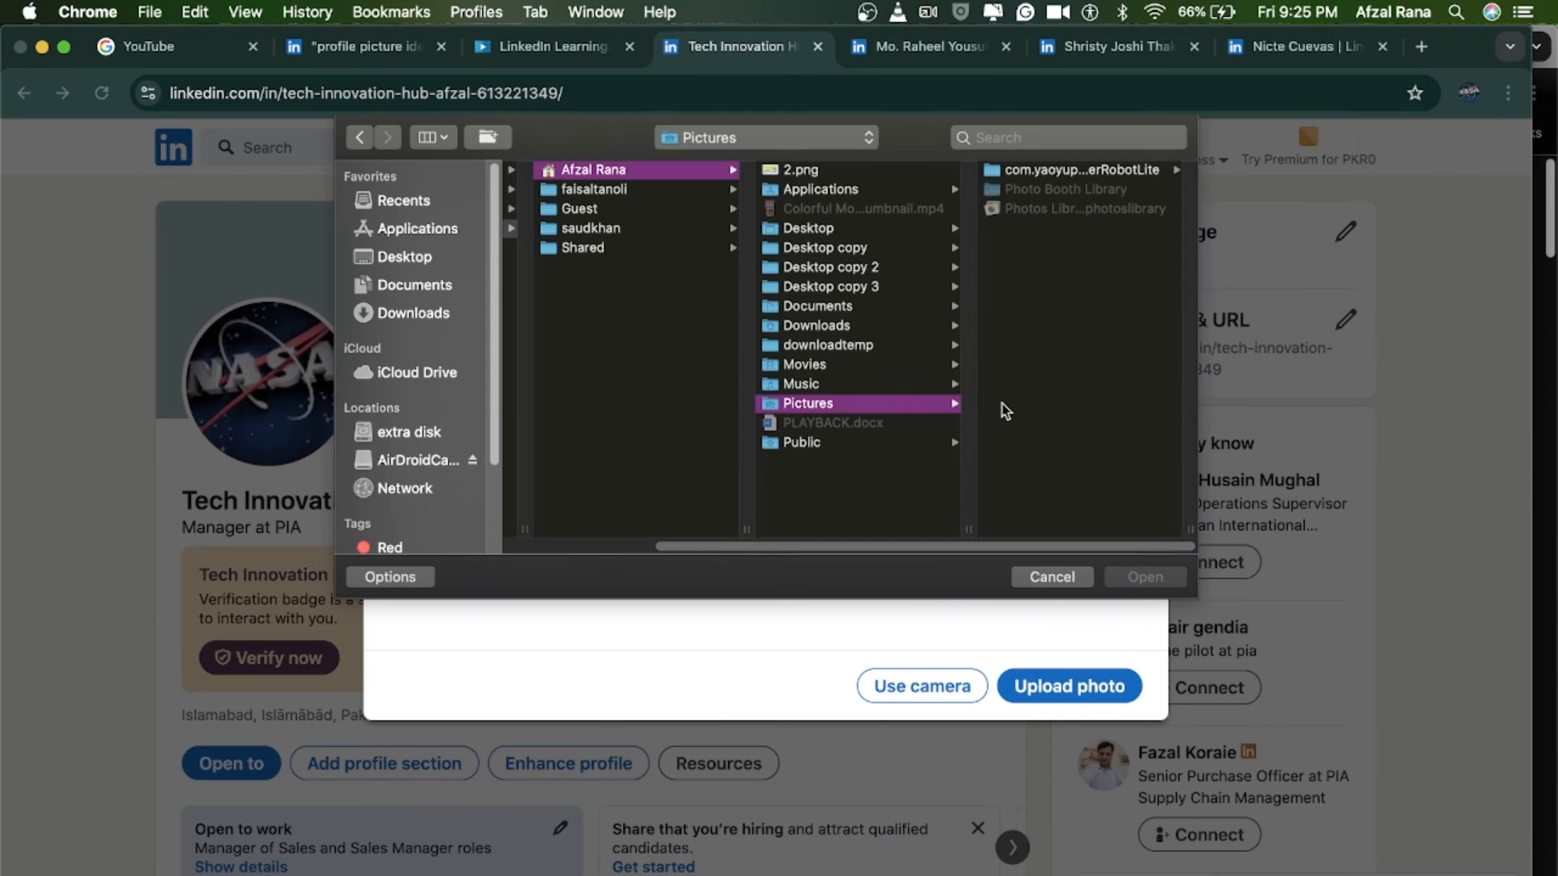
{"action": "left_click", "coordinate": [399, 256]}
{"action": "scroll", "coordinate": [619, 399], "scroll_direction": "down", "scroll_amount": 2}
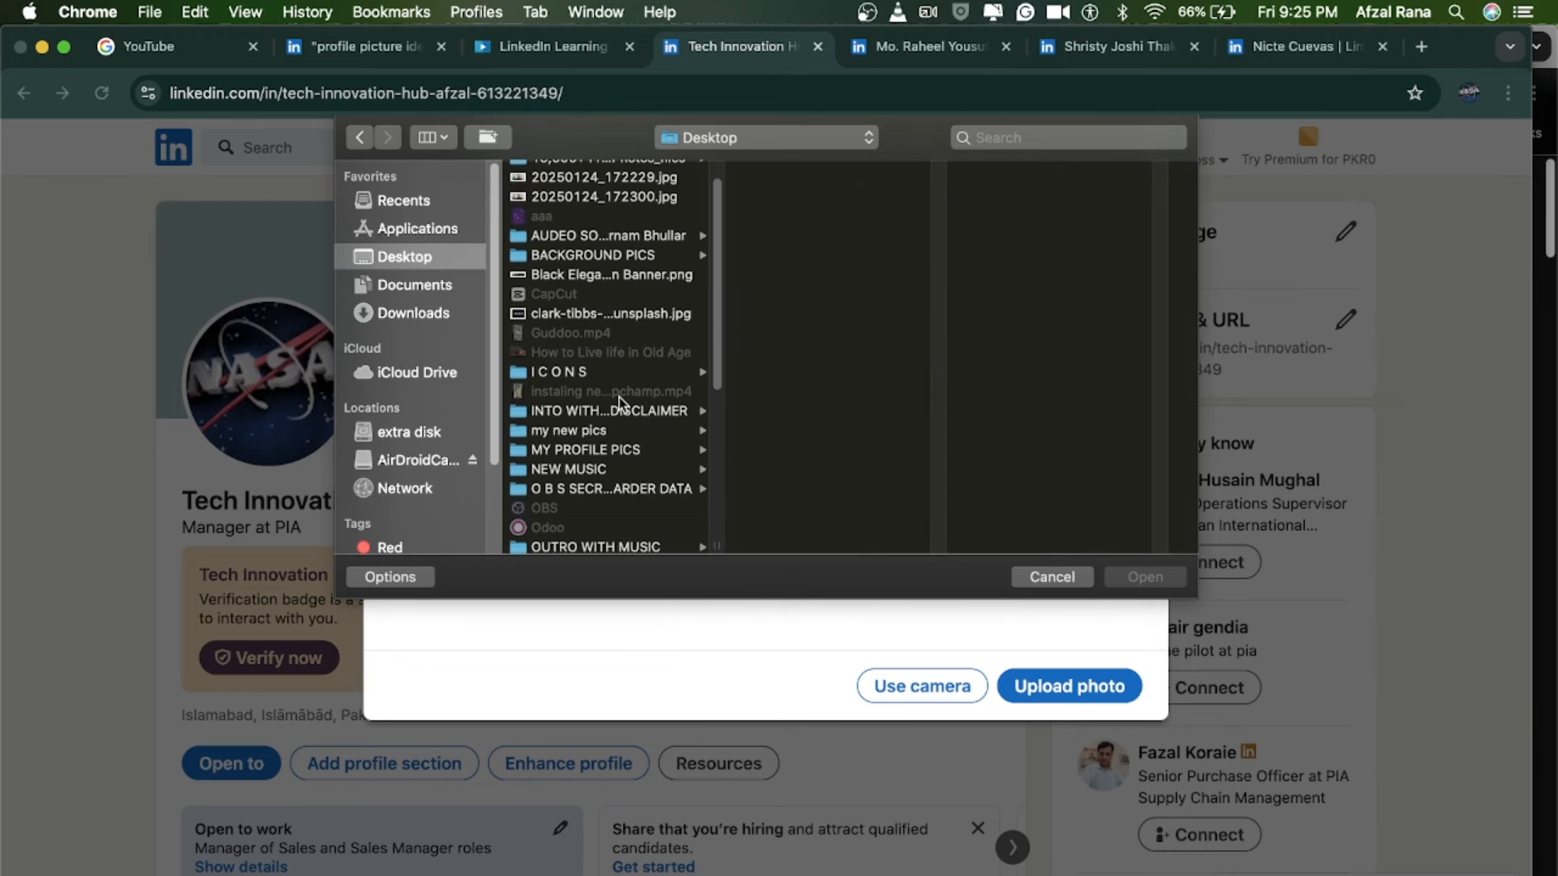
{"action": "scroll", "coordinate": [621, 402], "scroll_direction": "down", "scroll_amount": 3}
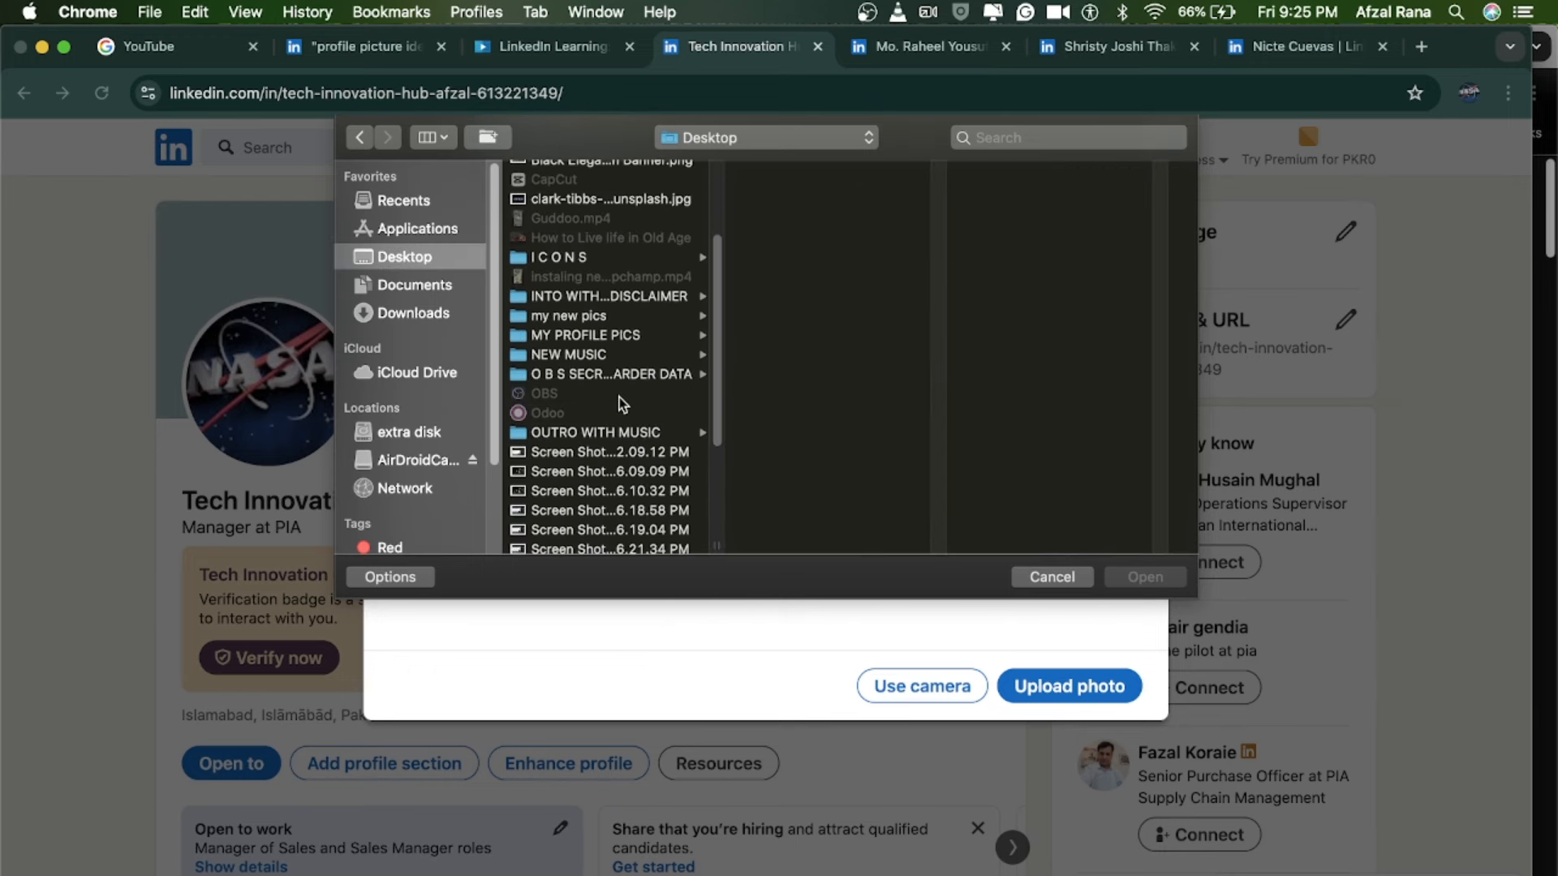
{"action": "left_click", "coordinate": [601, 335]}
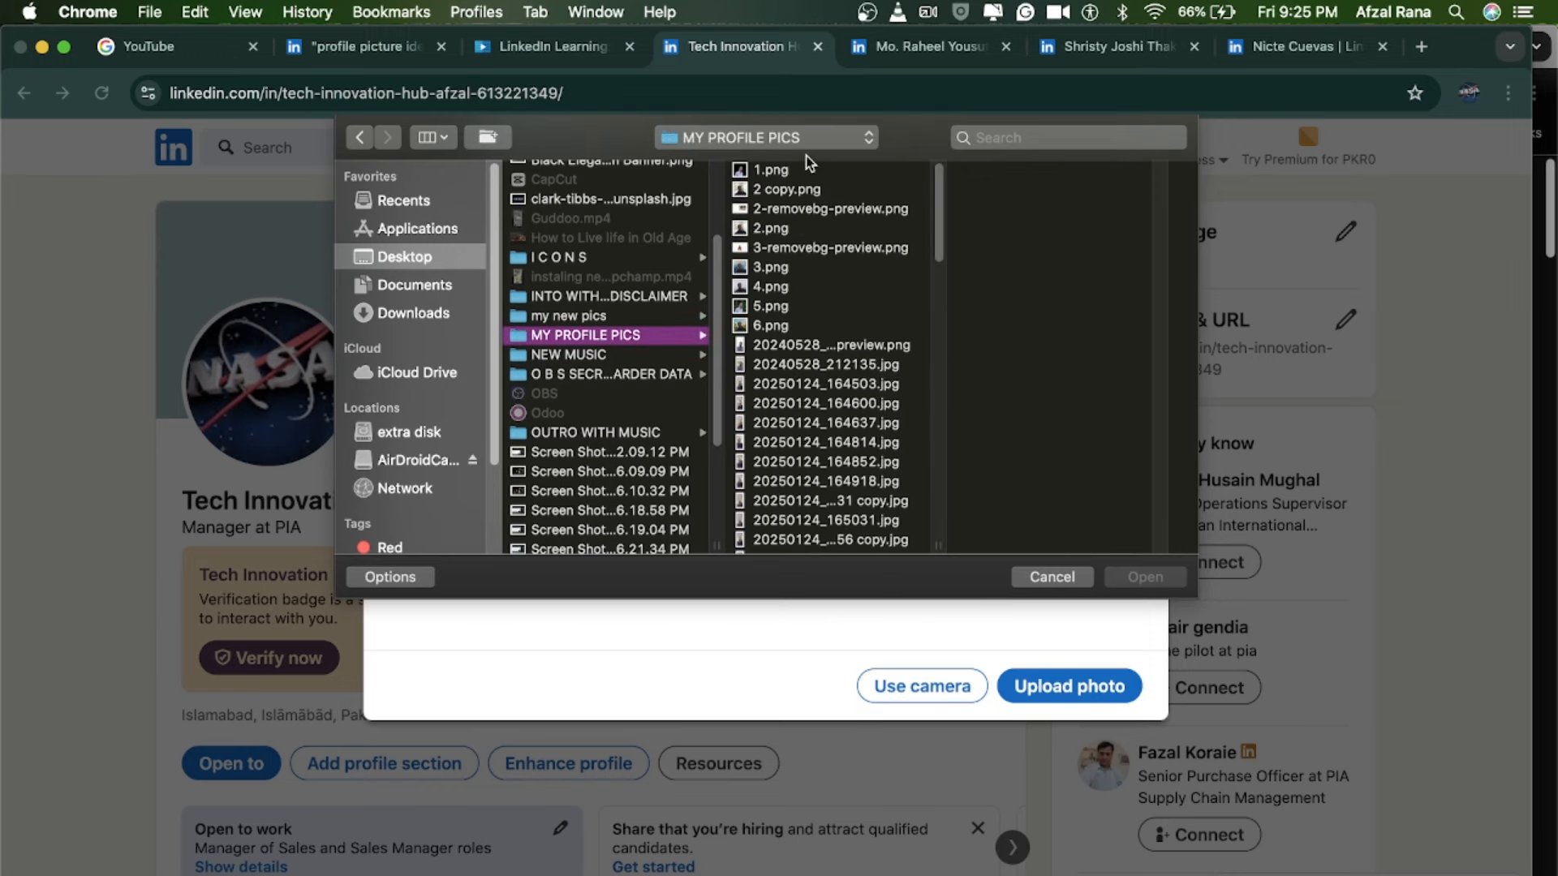
Choose me-removebg-preview.png from the folder's pictures and save it uncropped as the profile photo.
{"action": "left_click", "coordinate": [777, 173]}
{"action": "key", "text": "Down"}
{"action": "key", "text": "Down"}
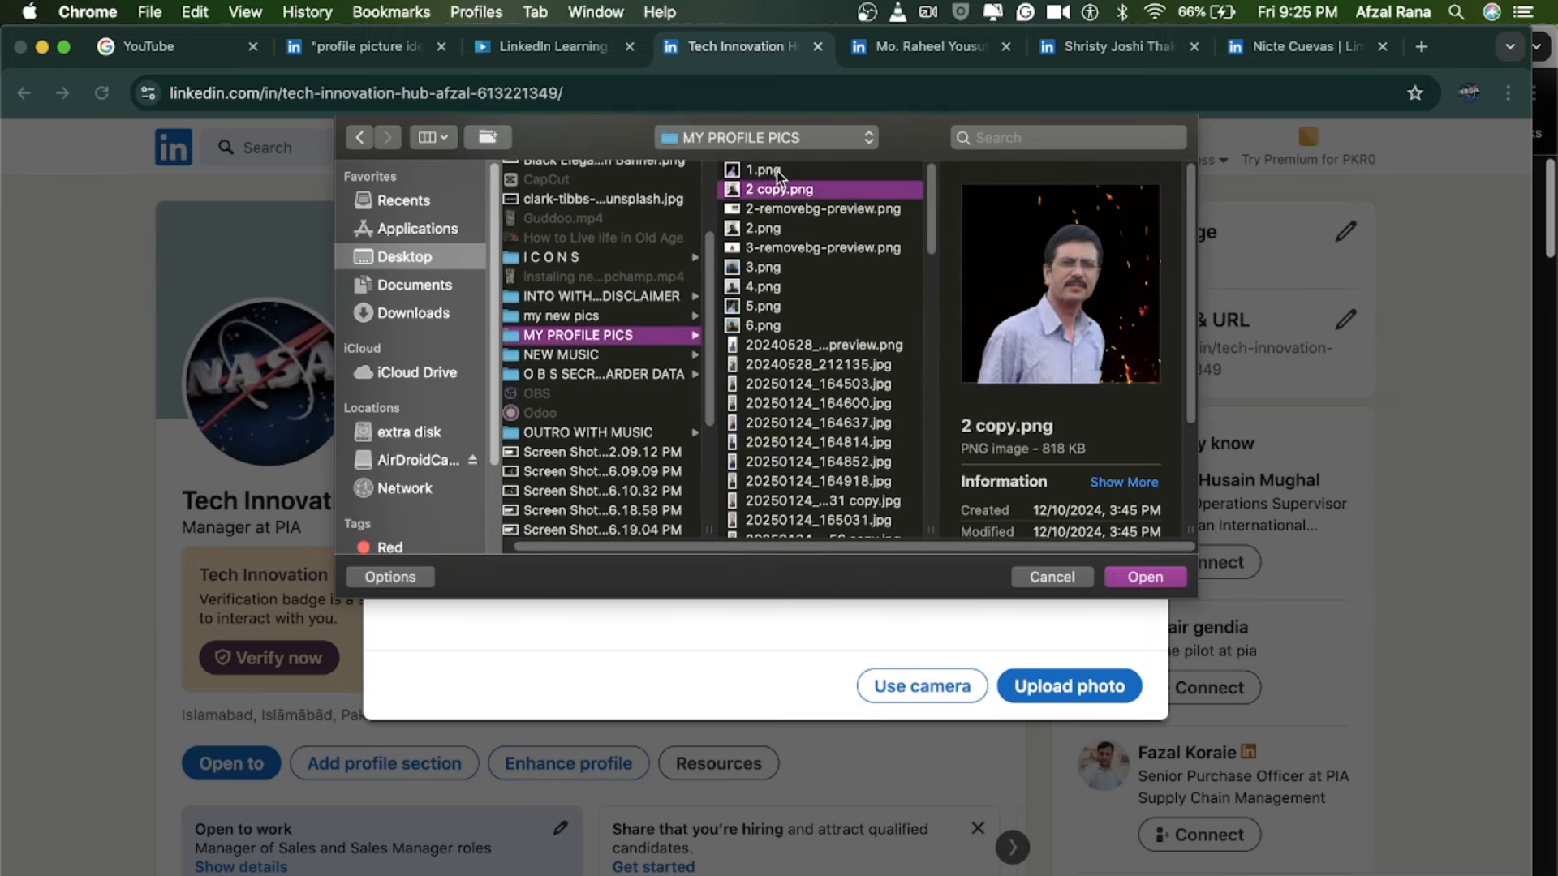
{"action": "key", "text": "Down"}
{"action": "key", "text": "Down"}
{"action": "key", "text": "Down"}
{"action": "key", "text": "Down"}
{"action": "key", "text": "Down"}
{"action": "key", "text": "Down"}
{"action": "key", "text": "Down"}
{"action": "key", "text": "Down"}
{"action": "key", "text": "Down"}
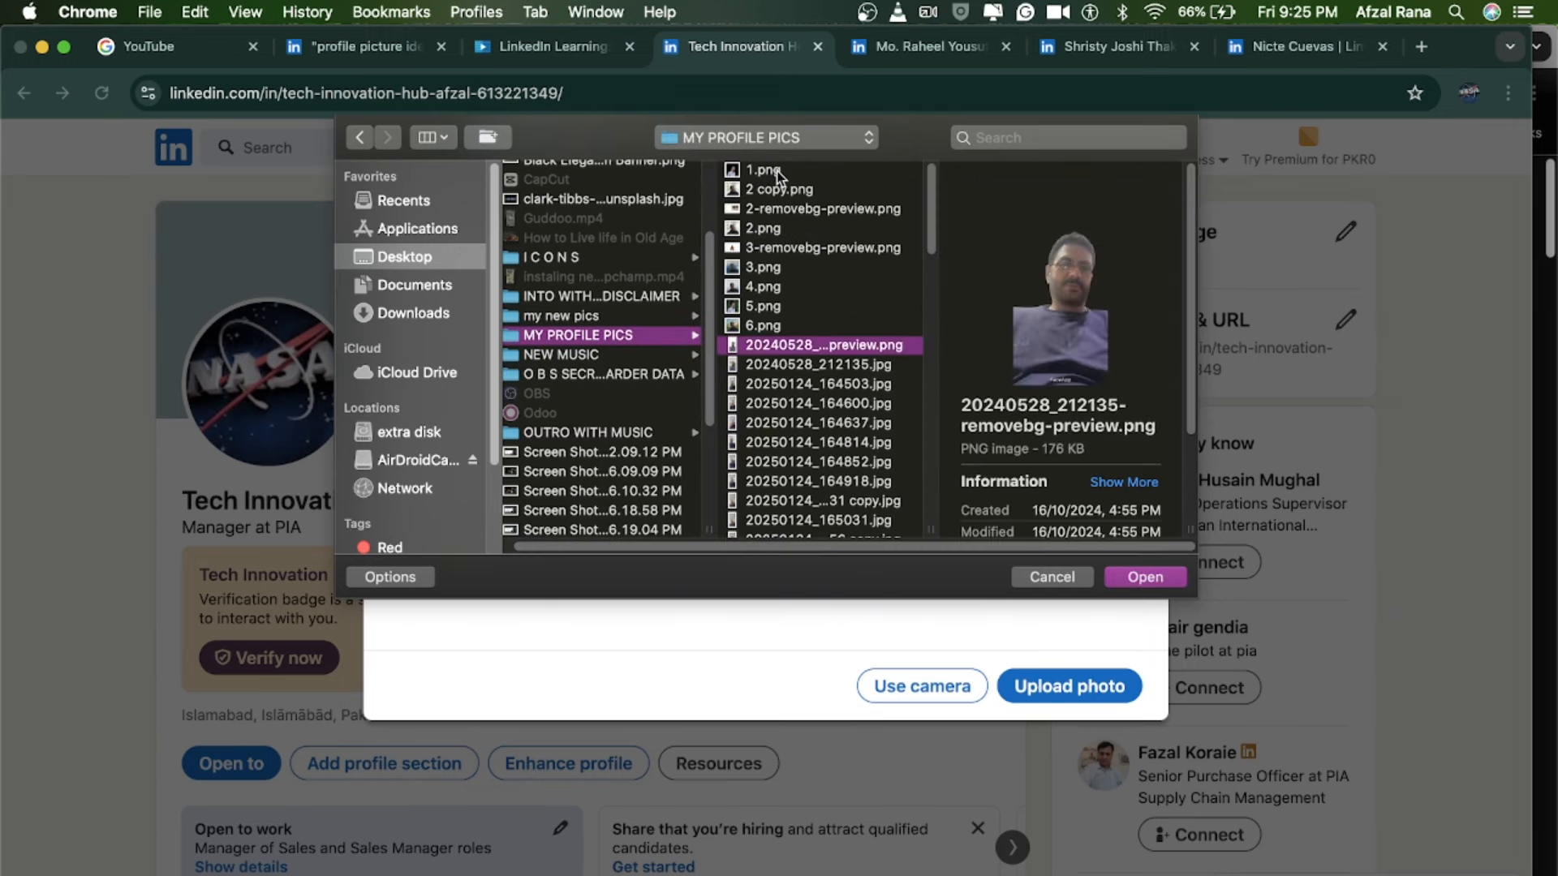
{"action": "key", "text": "Down"}
{"action": "key", "text": "Down"}
{"action": "key", "text": "Down"}
{"action": "key", "text": "Down"}
{"action": "key", "text": "Down"}
{"action": "key", "text": "Down"}
{"action": "key", "text": "Down"}
{"action": "key", "text": "Down"}
{"action": "key", "text": "Down"}
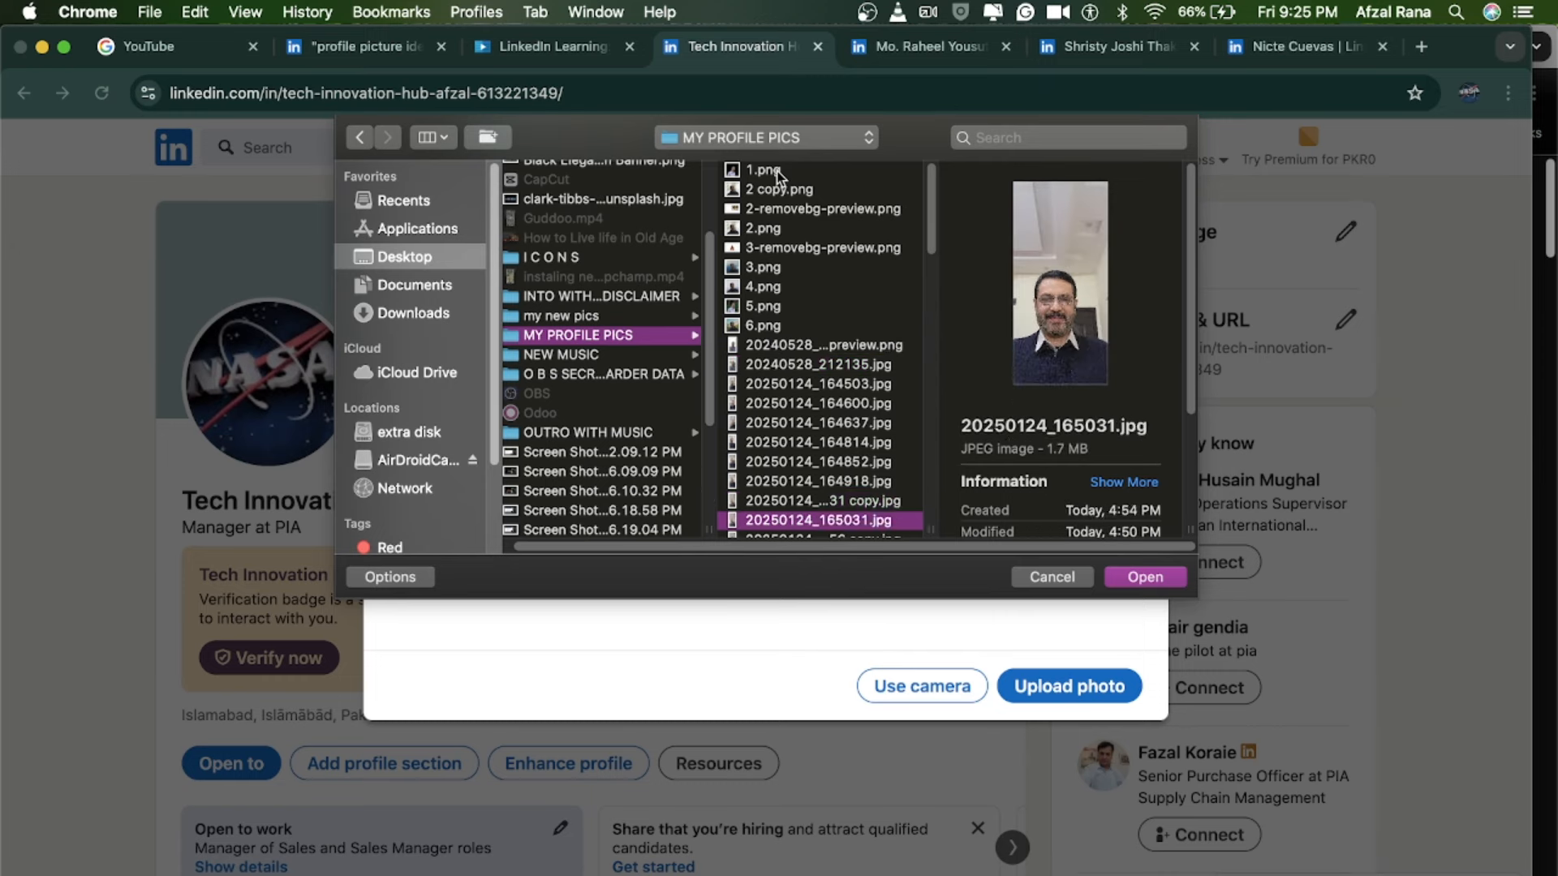
{"action": "key", "text": "Down"}
{"action": "key", "text": "Down"}
{"action": "key", "text": "Down"}
{"action": "key", "text": "Down"}
{"action": "key", "text": "Down"}
{"action": "key", "text": "Down"}
{"action": "key", "text": "Down"}
{"action": "key", "text": "Down"}
{"action": "key", "text": "Down"}
{"action": "key", "text": "Down"}
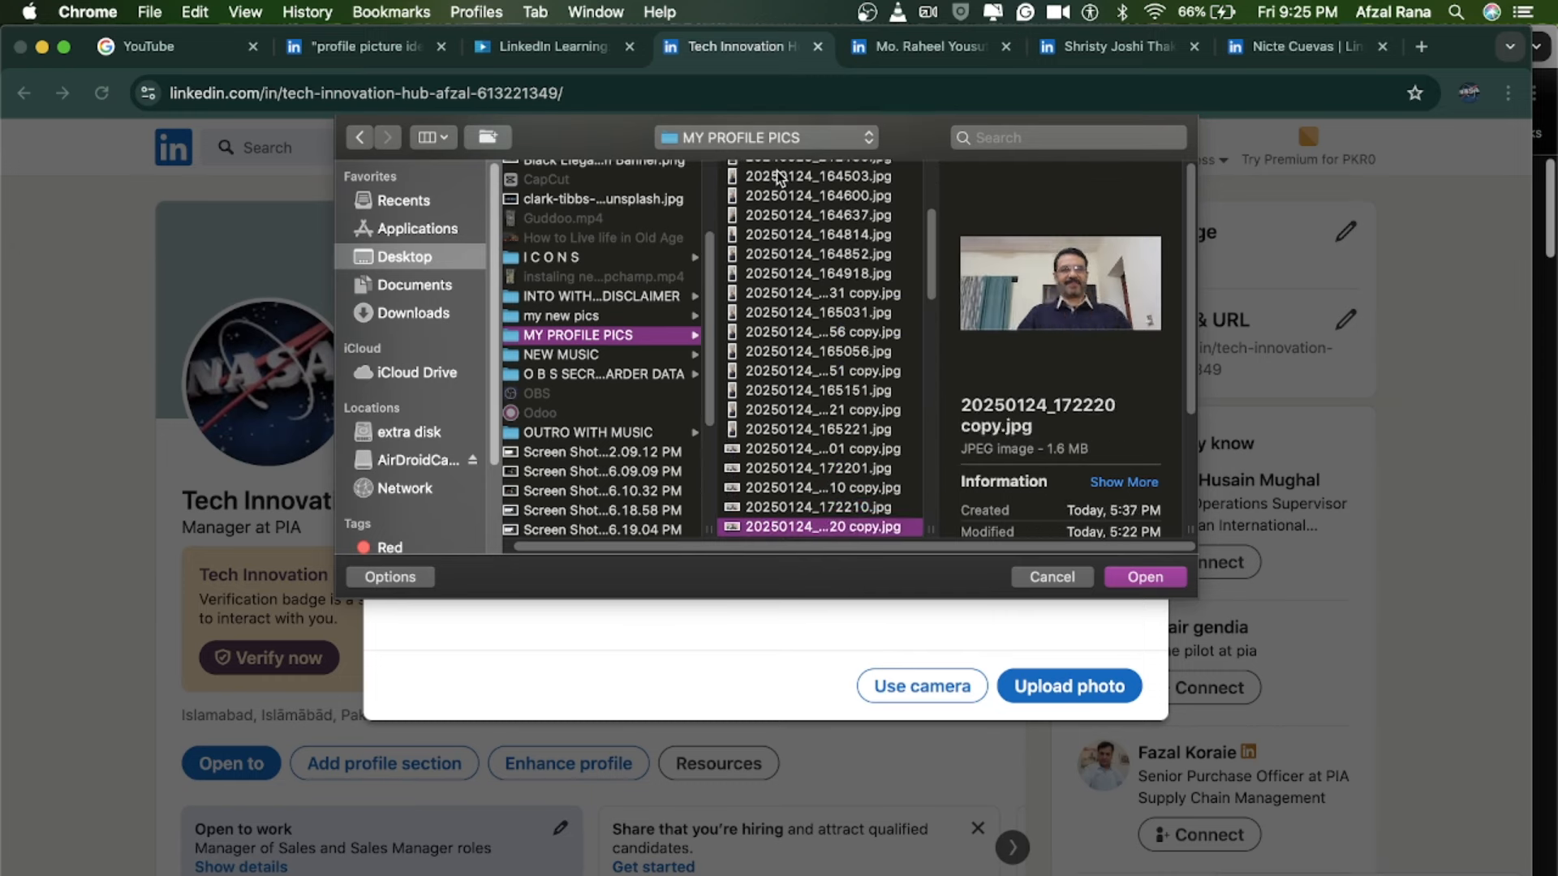
{"action": "key", "text": "Down"}
{"action": "key", "text": "Down"}
{"action": "key", "text": "Down"}
{"action": "key", "text": "Down"}
{"action": "key", "text": "Down"}
{"action": "key", "text": "Down"}
{"action": "key", "text": "Down"}
{"action": "key", "text": "Down"}
{"action": "key", "text": "Down"}
{"action": "key", "text": "Down"}
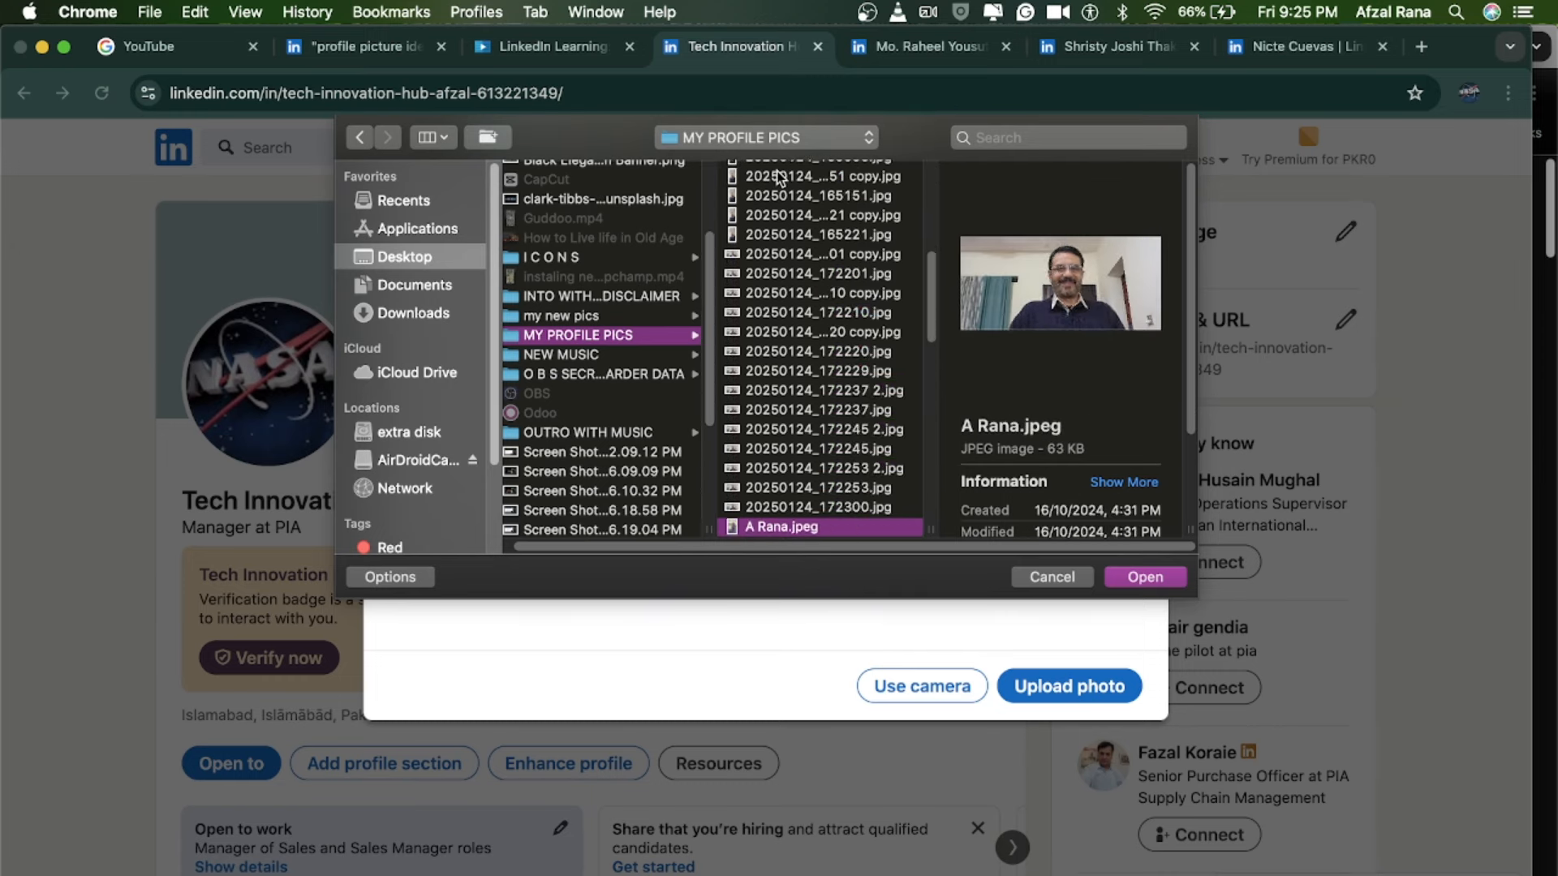
{"action": "key", "text": "Down"}
{"action": "key", "text": "Down"}
{"action": "key", "text": "Down"}
{"action": "key", "text": "Down"}
{"action": "key", "text": "Down"}
{"action": "key", "text": "Down"}
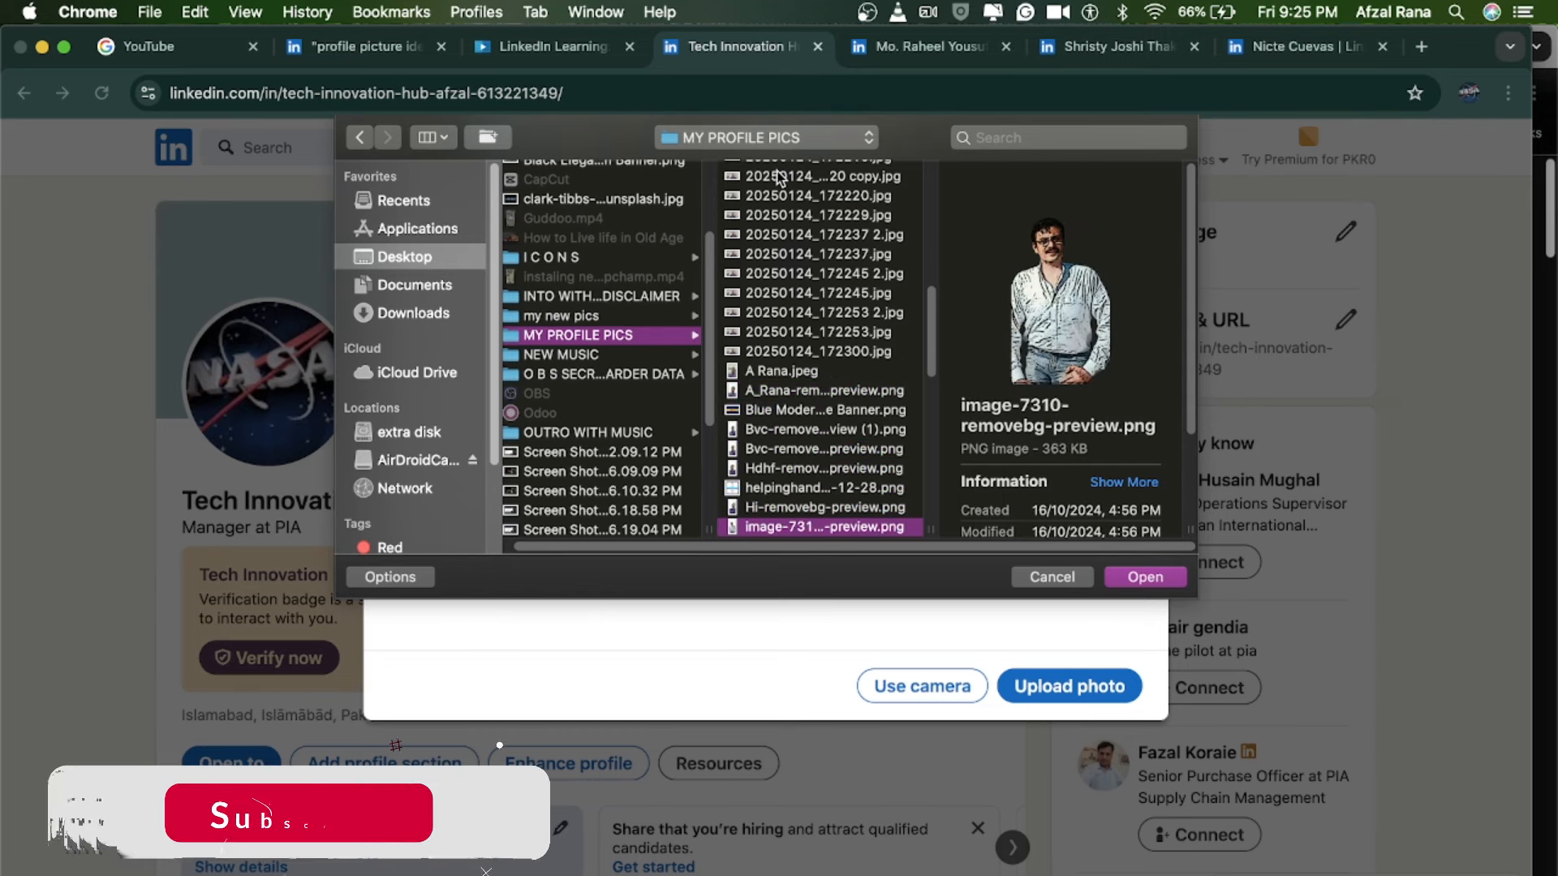
{"action": "key", "text": "Down"}
{"action": "key", "text": "Down"}
{"action": "key", "text": "Down"}
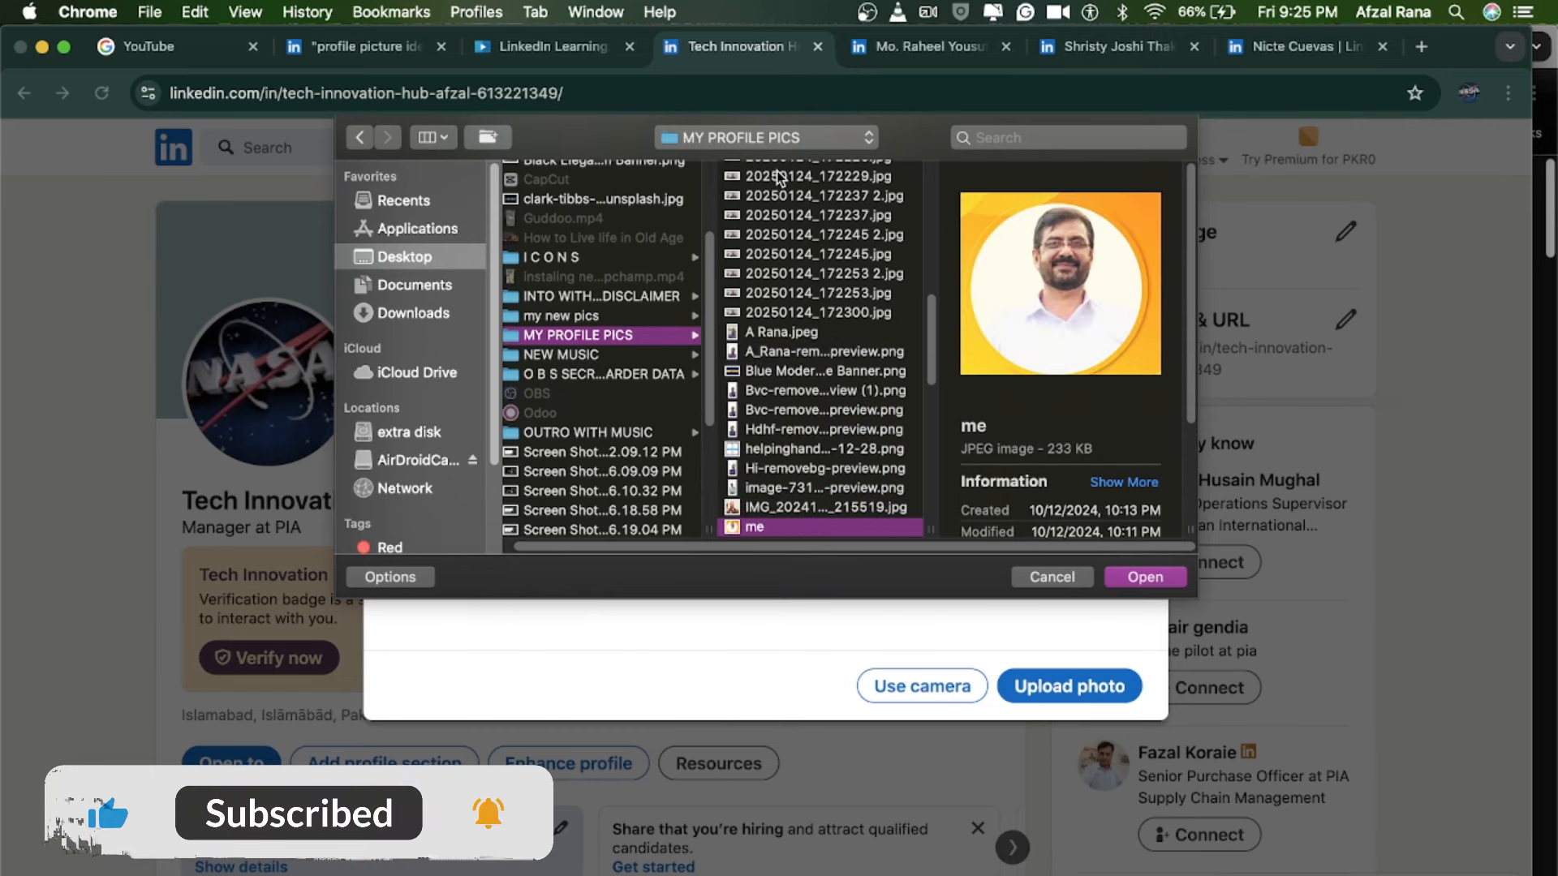
{"action": "key", "text": "Down"}
{"action": "key", "text": "Down"}
{"action": "key", "text": "Up"}
{"action": "key", "text": "Up"}
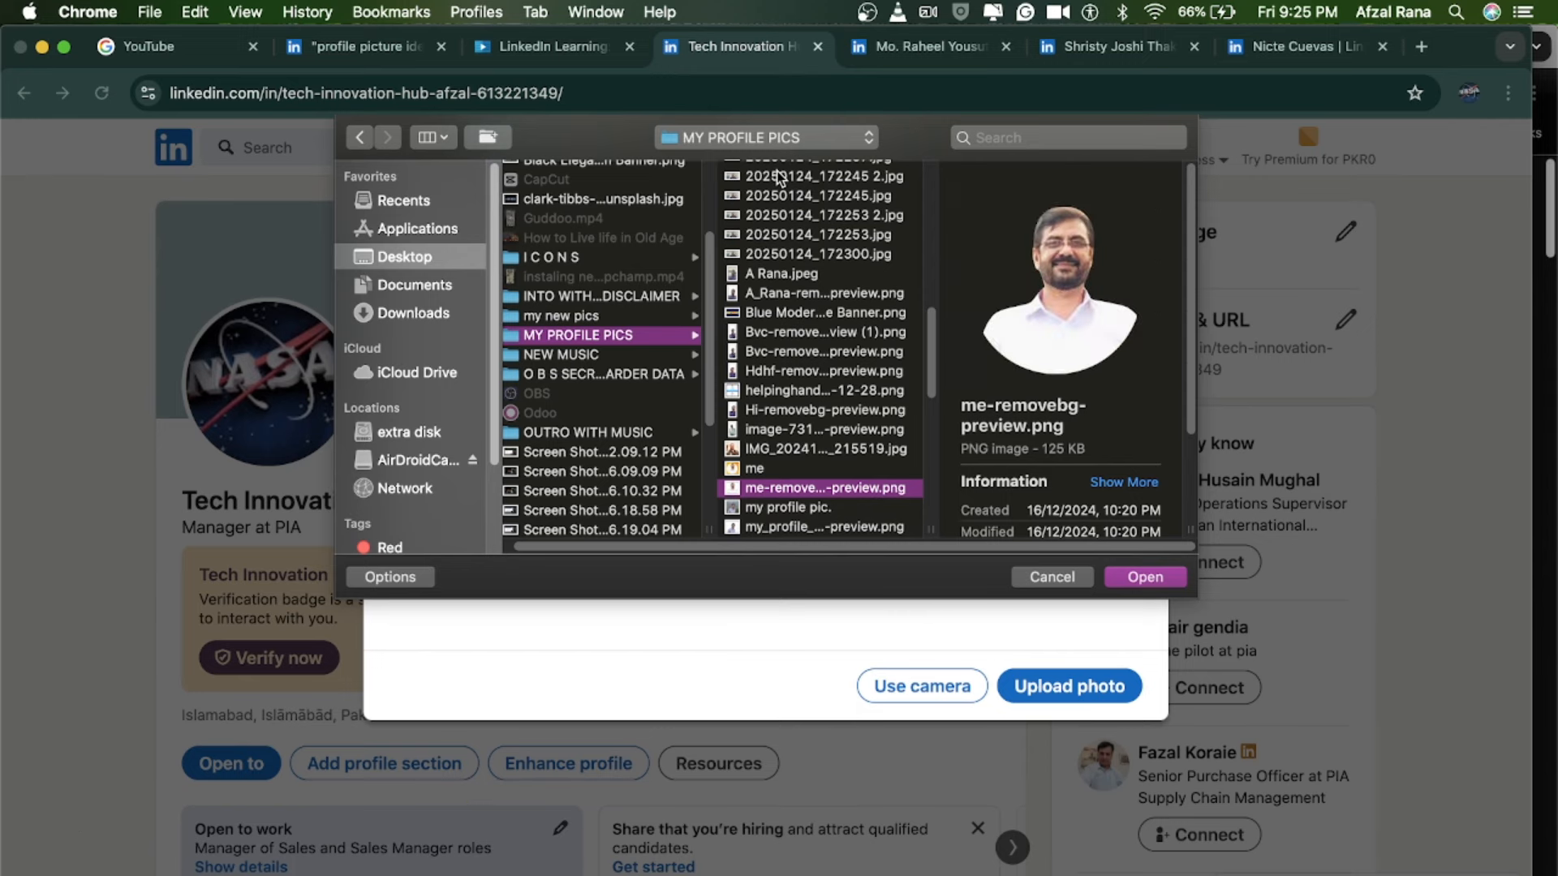
{"action": "left_click", "coordinate": [1144, 576]}
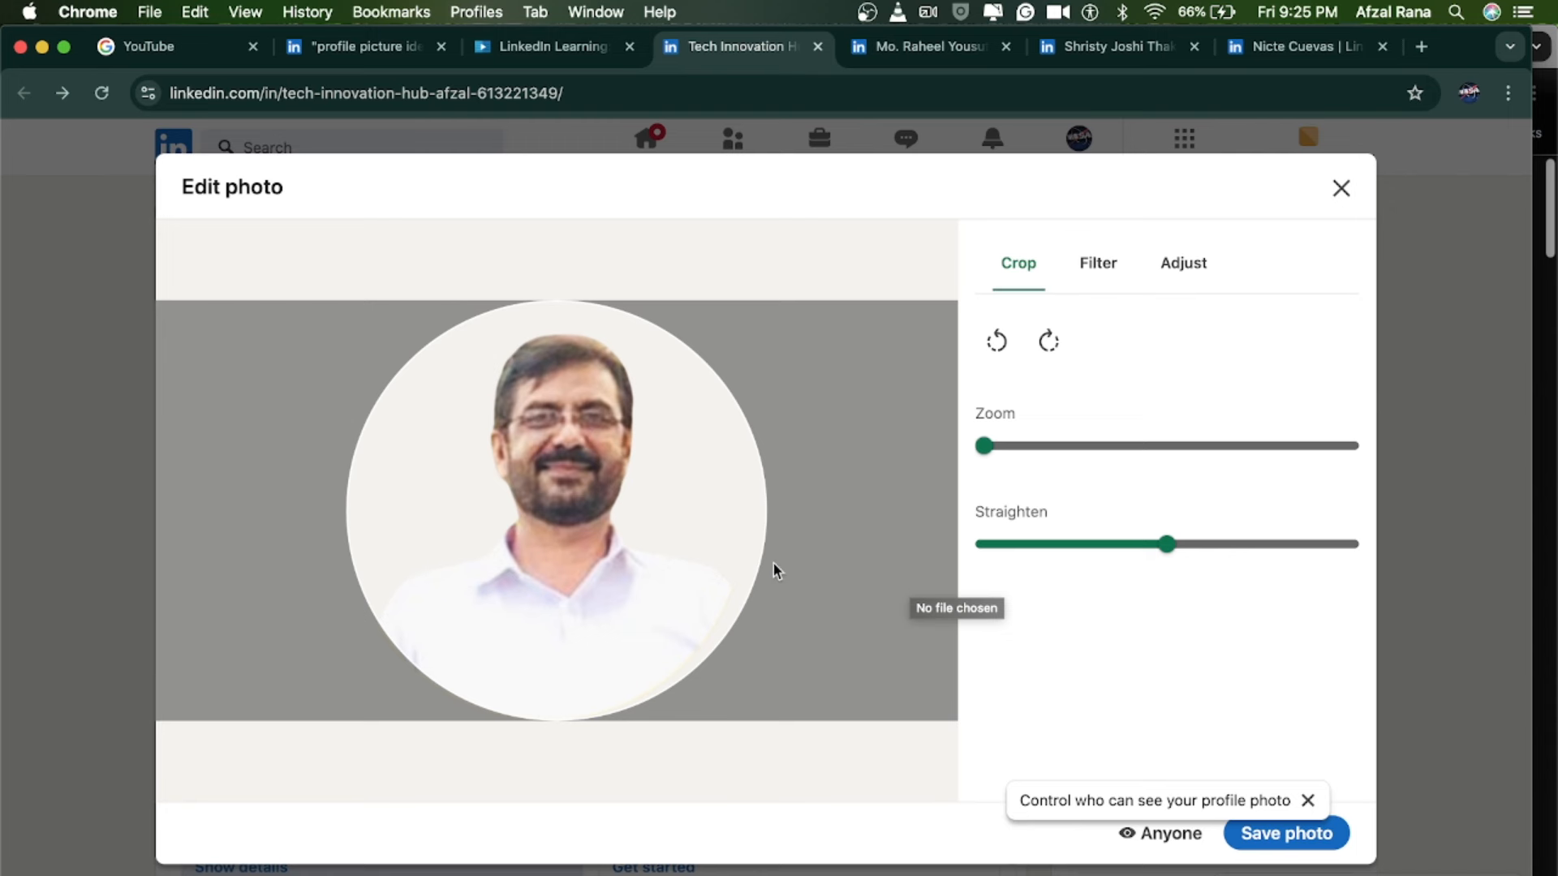
{"action": "left_click", "coordinate": [1285, 834]}
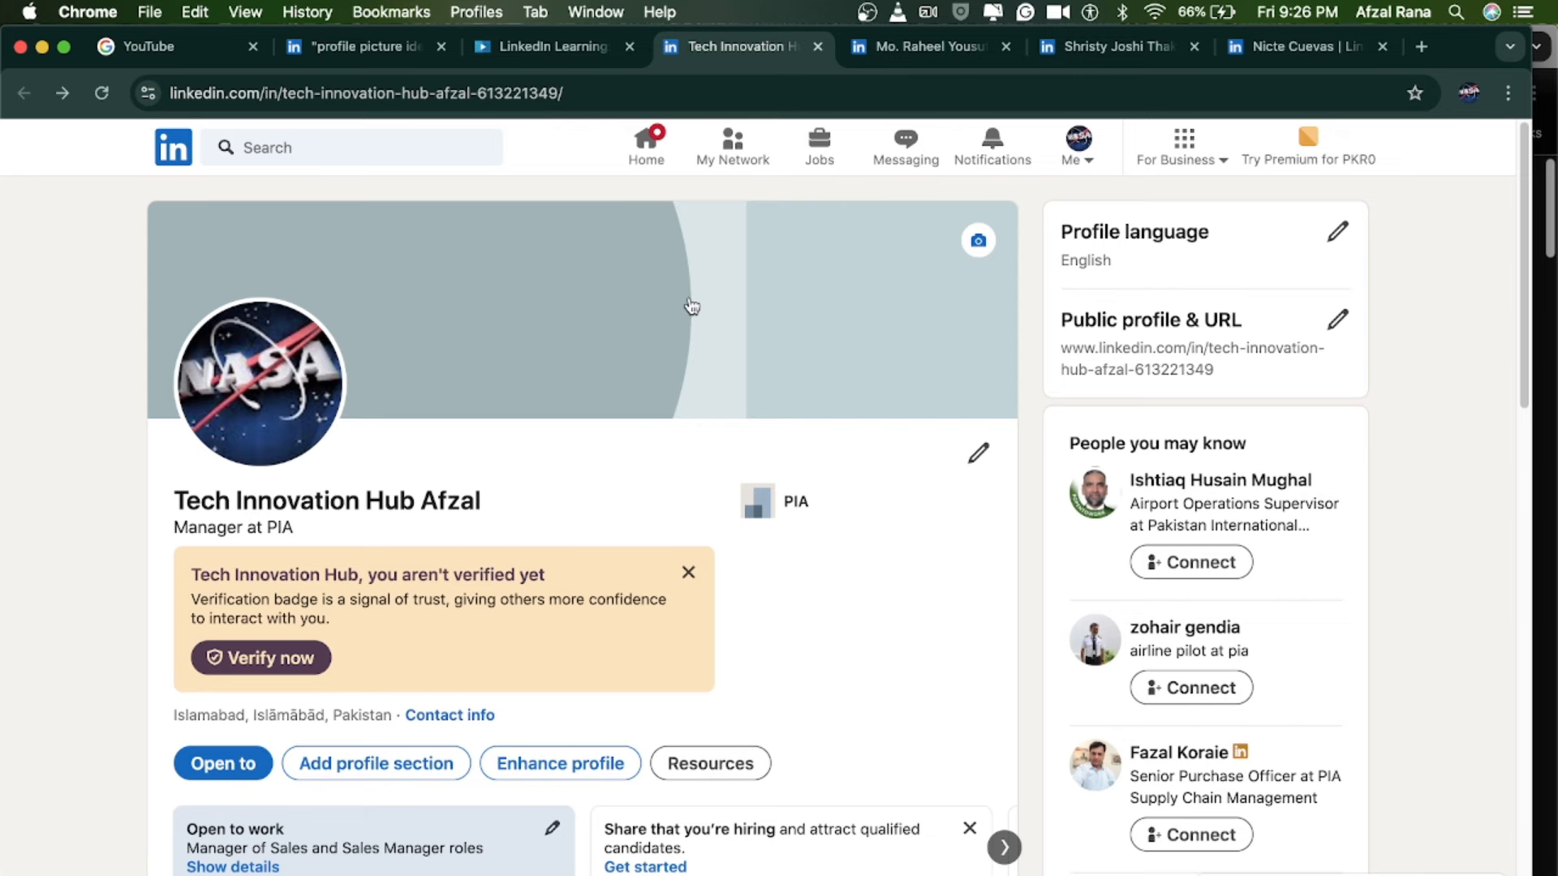
Start editing the profile background and browse to the Desktop folder for an image.
{"action": "left_click", "coordinate": [979, 241]}
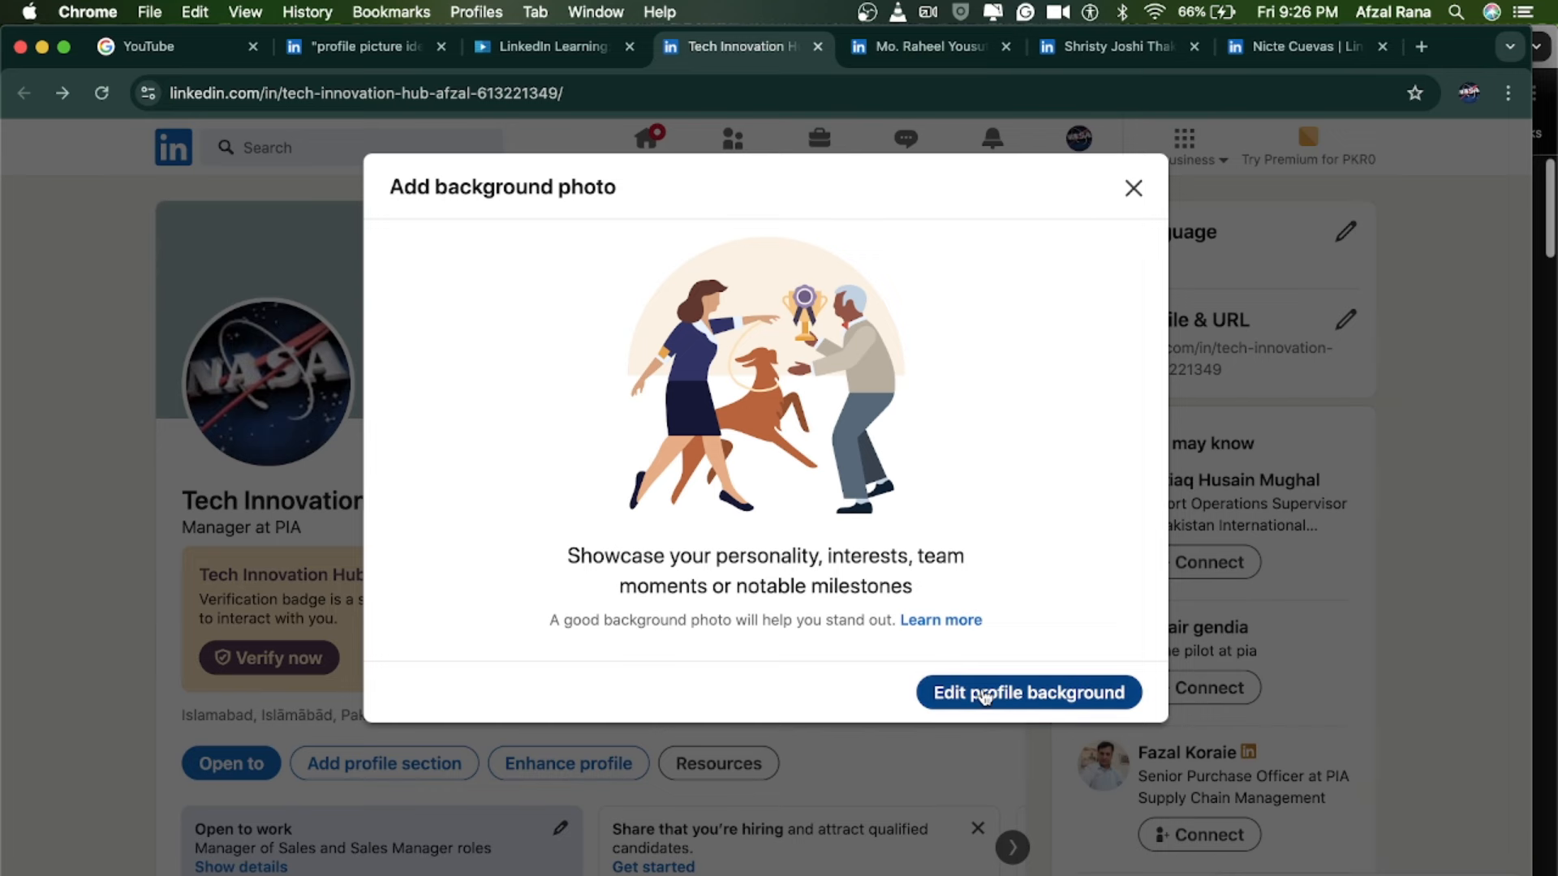
{"action": "left_click", "coordinate": [1016, 696]}
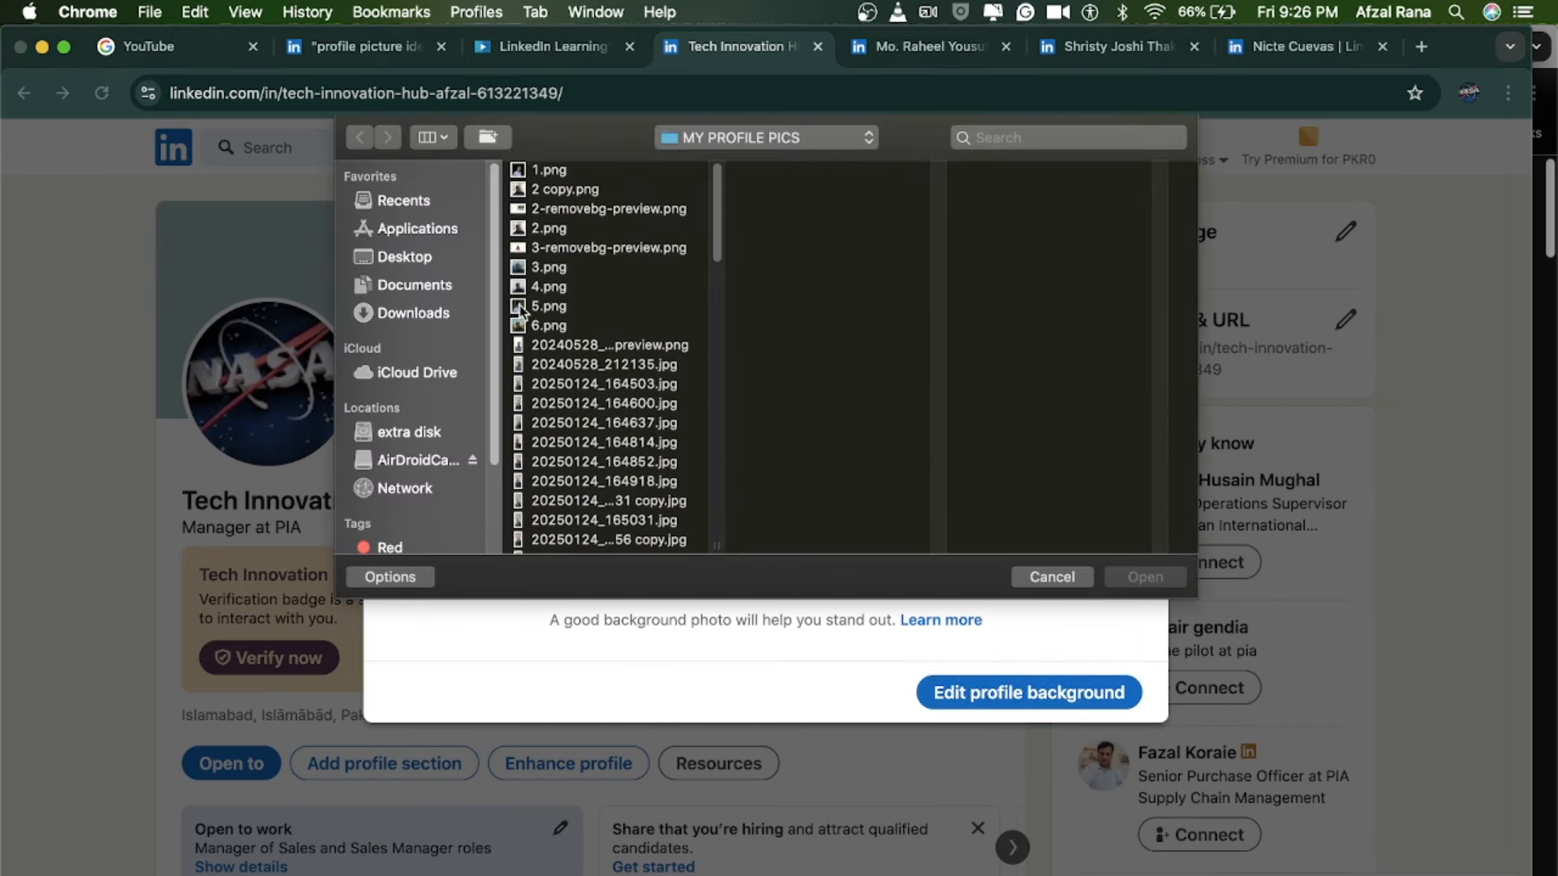
{"action": "left_click", "coordinate": [405, 260]}
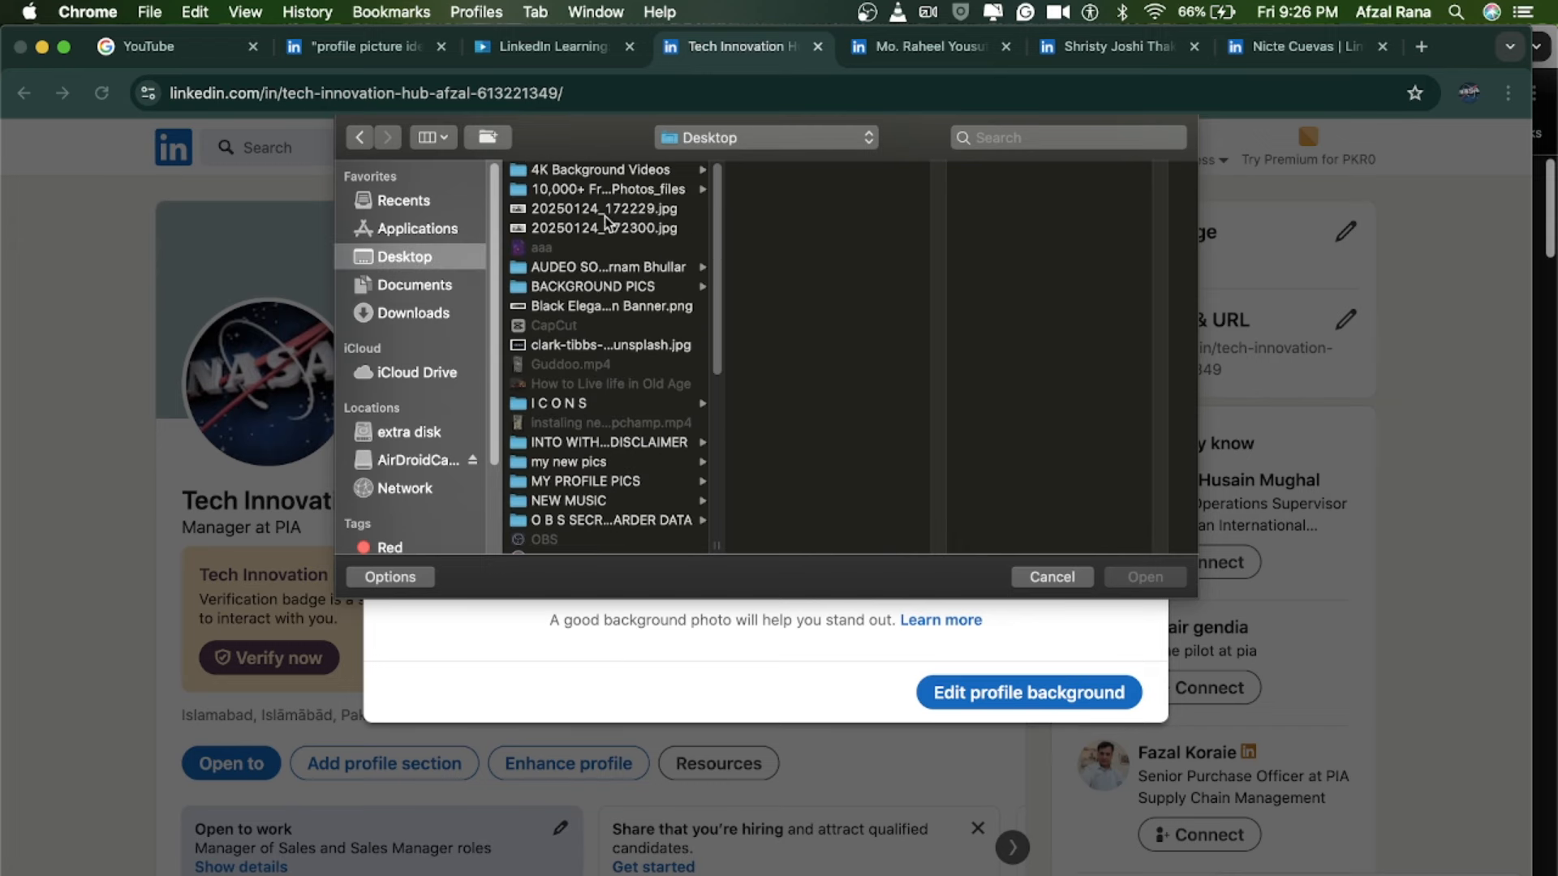
Choose Black Elegant Modern Personal LinkedIn Banner.png from the Desktop and apply it as the background photo.
{"action": "left_click", "coordinate": [602, 171]}
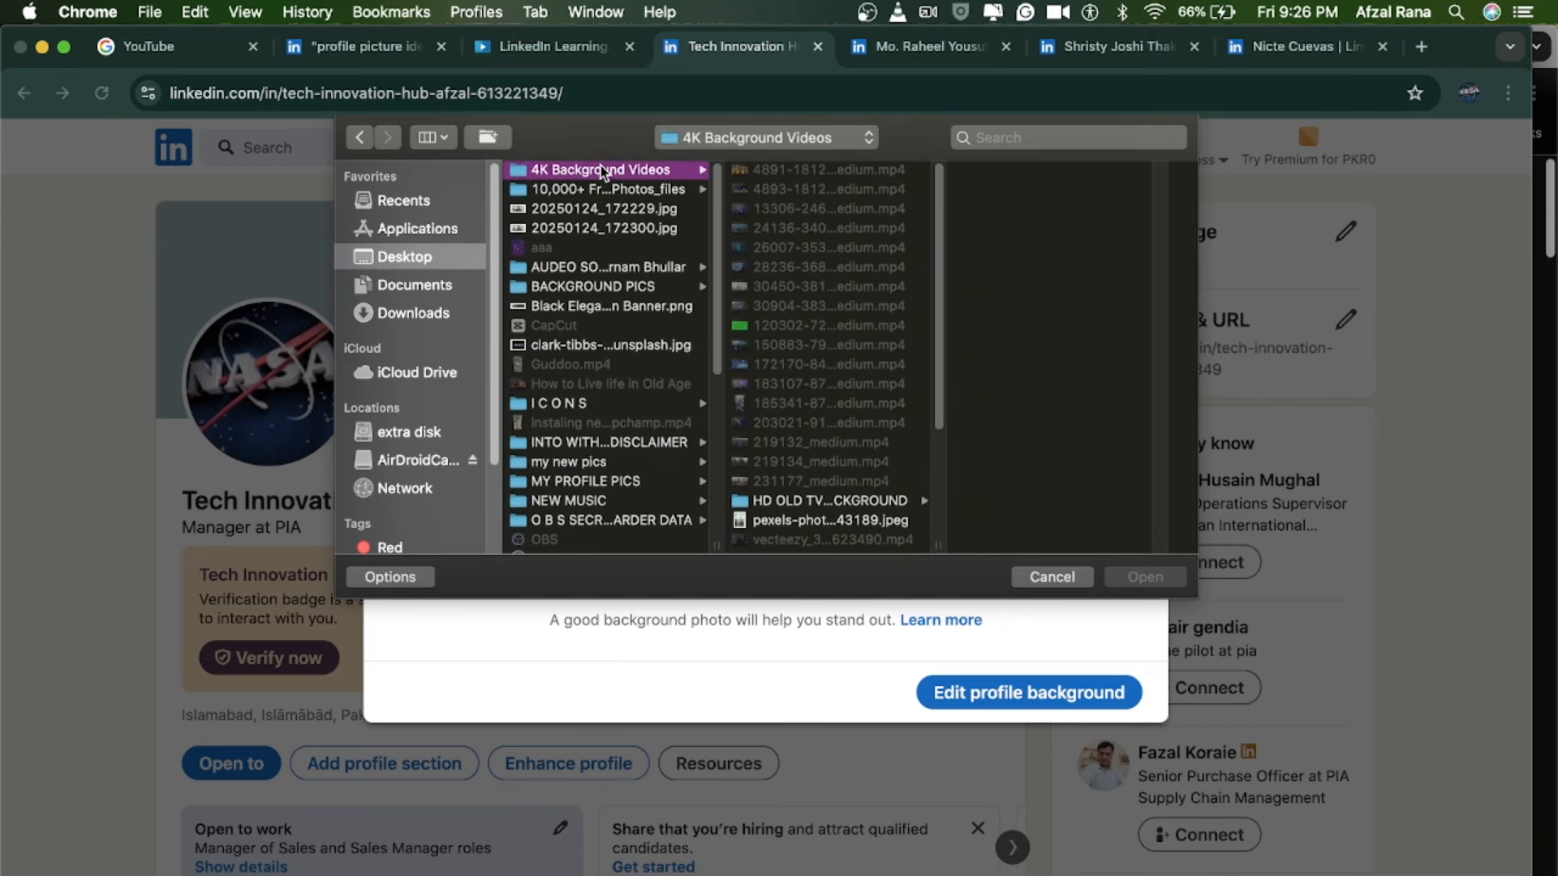
{"action": "key", "text": "Down"}
{"action": "key", "text": "Down"}
{"action": "key", "text": "Down"}
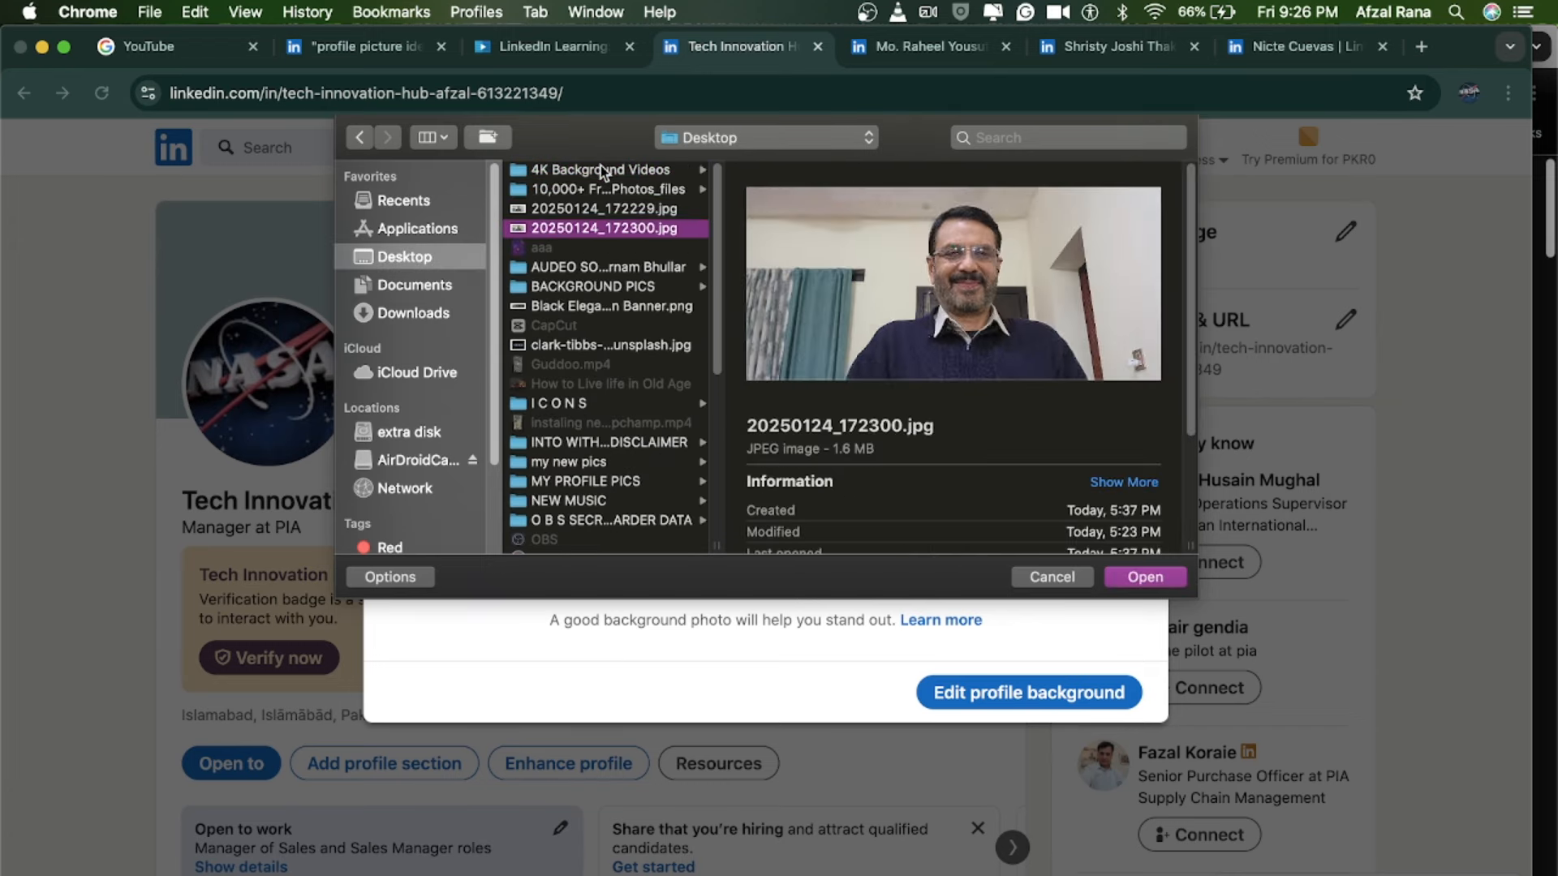
{"action": "key", "text": "Down"}
{"action": "key", "text": "Down"}
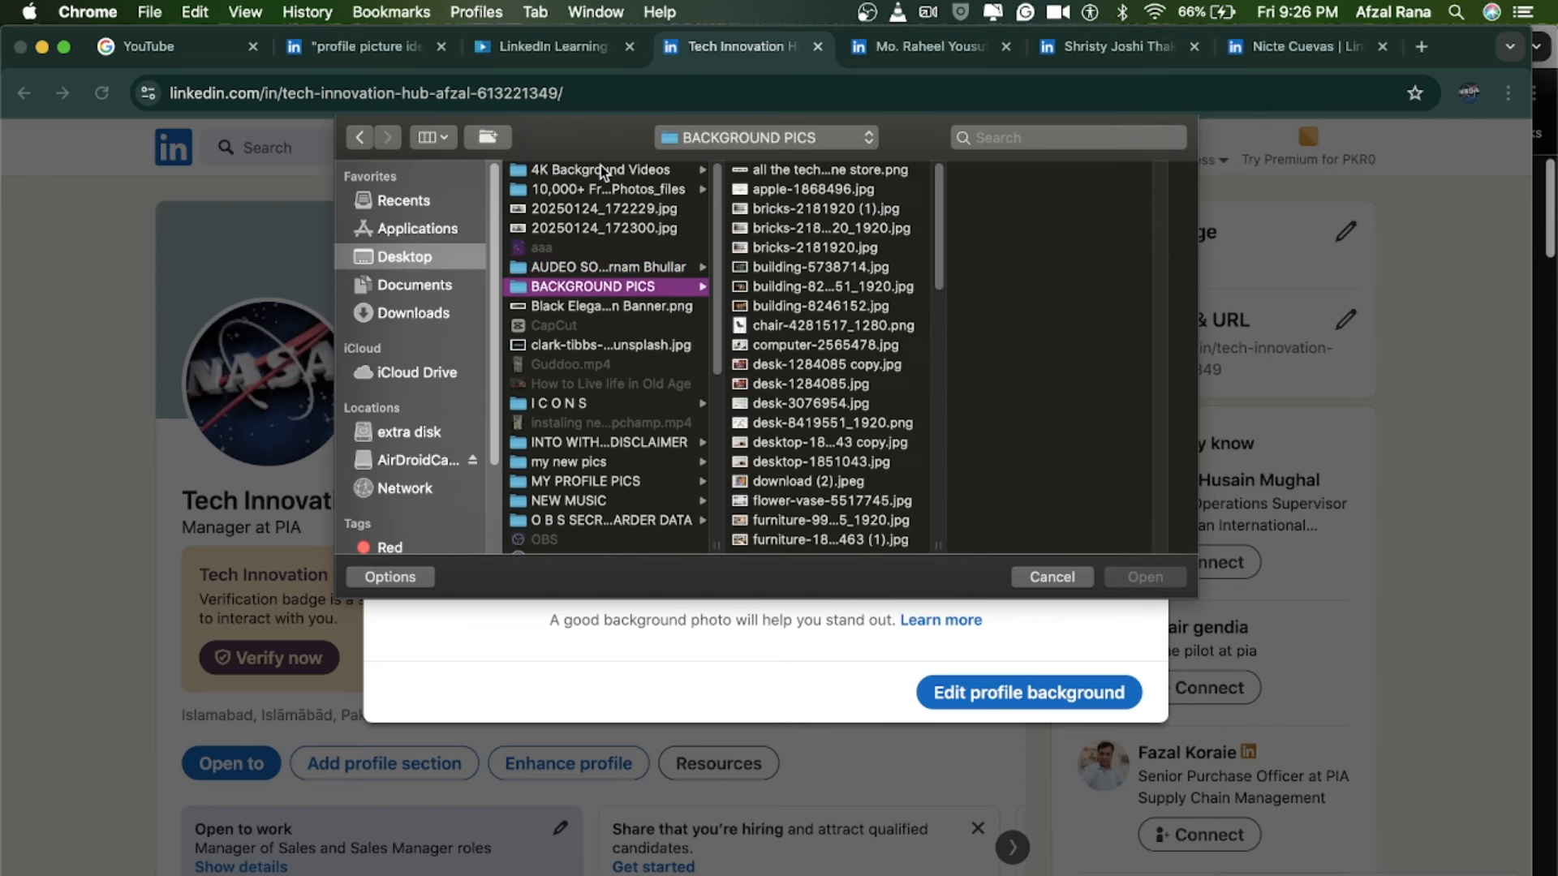
{"action": "key", "text": "Down"}
{"action": "key", "text": "Down"}
{"action": "key", "text": "Down"}
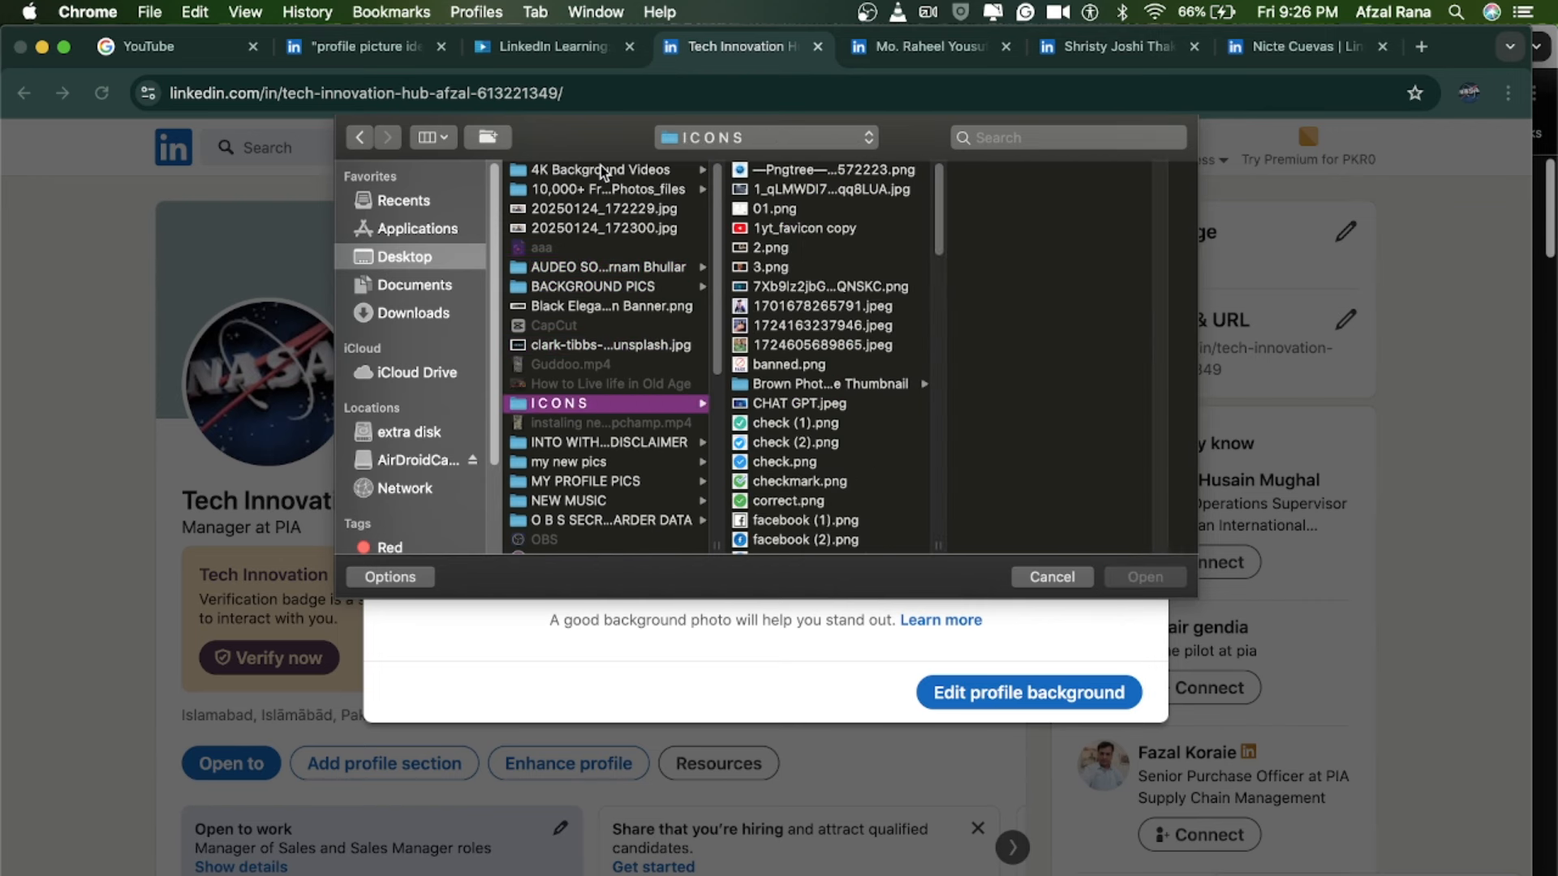
{"action": "key", "text": "Up"}
{"action": "key", "text": "Up"}
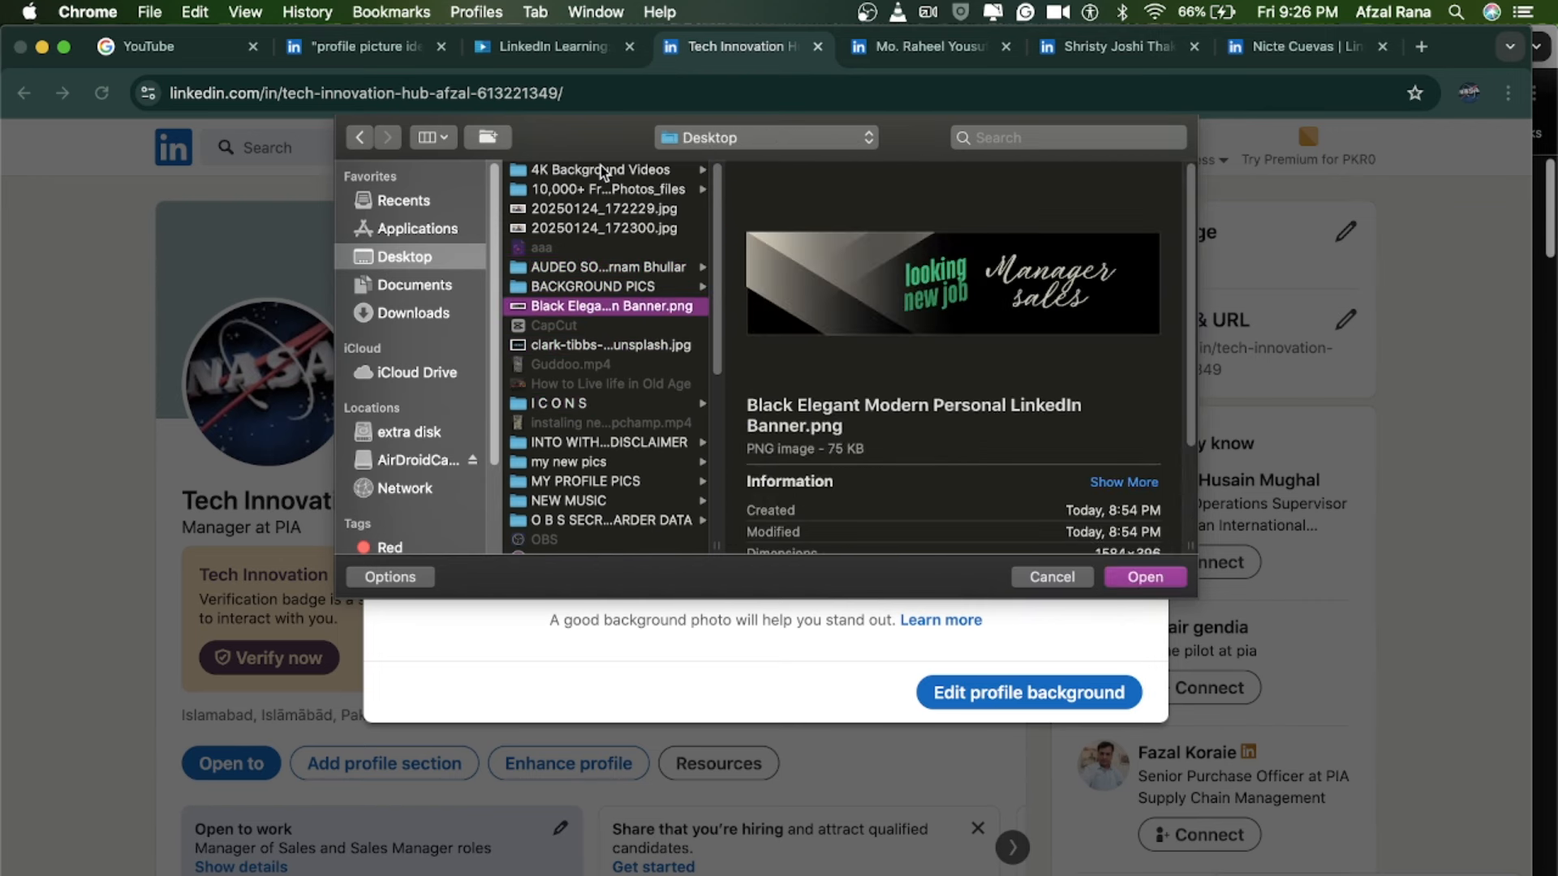
{"action": "key", "text": "Return"}
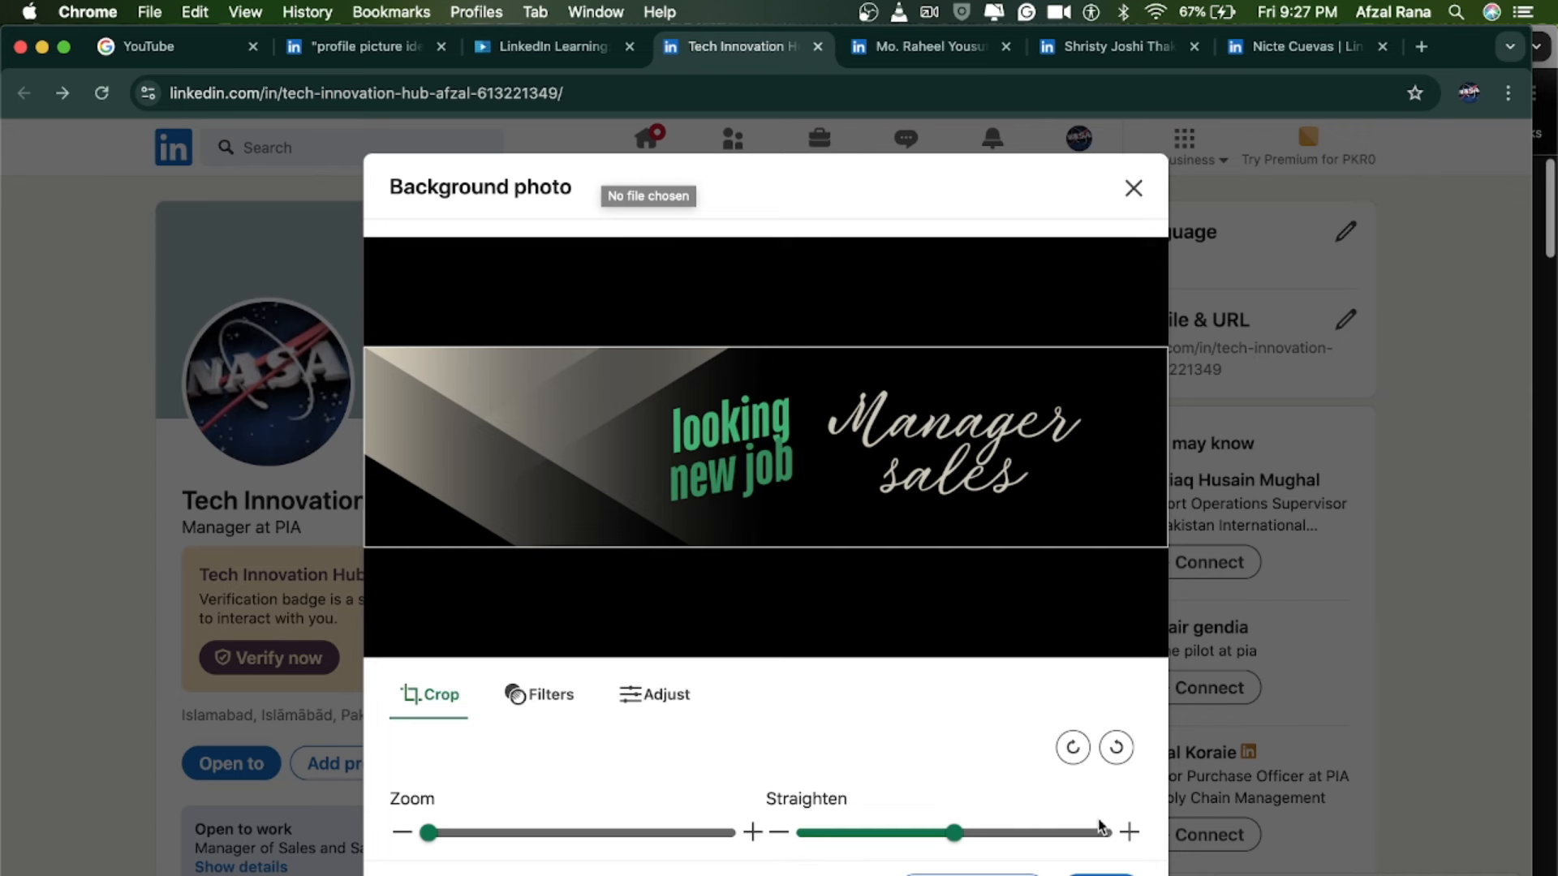
{"action": "left_click", "coordinate": [1099, 874]}
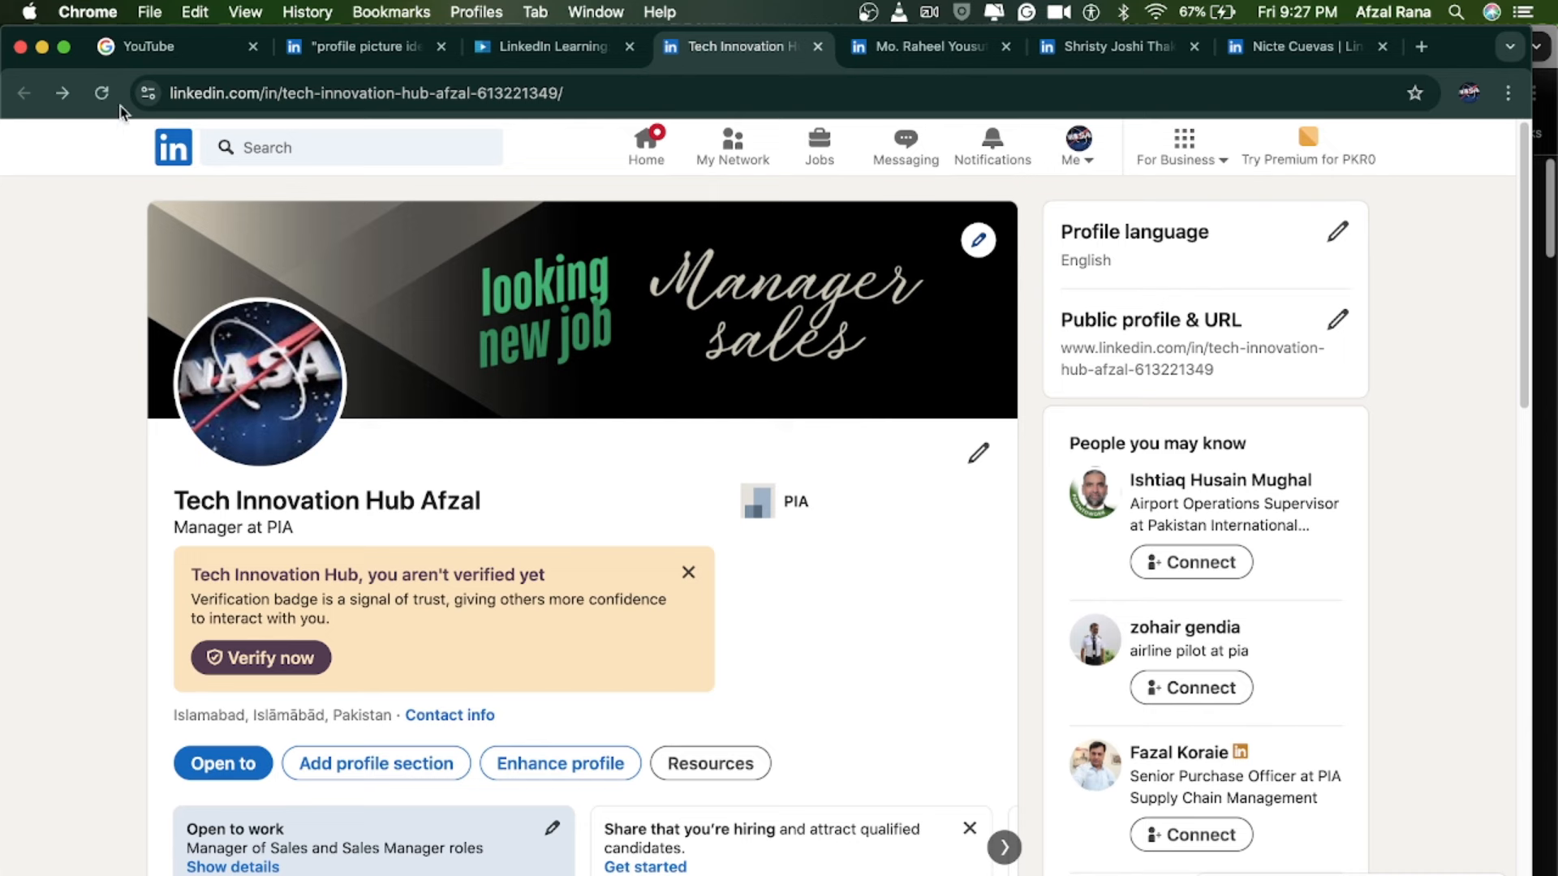
Reload the profile page and check the new profile photo and background banner.
{"action": "left_click", "coordinate": [102, 95]}
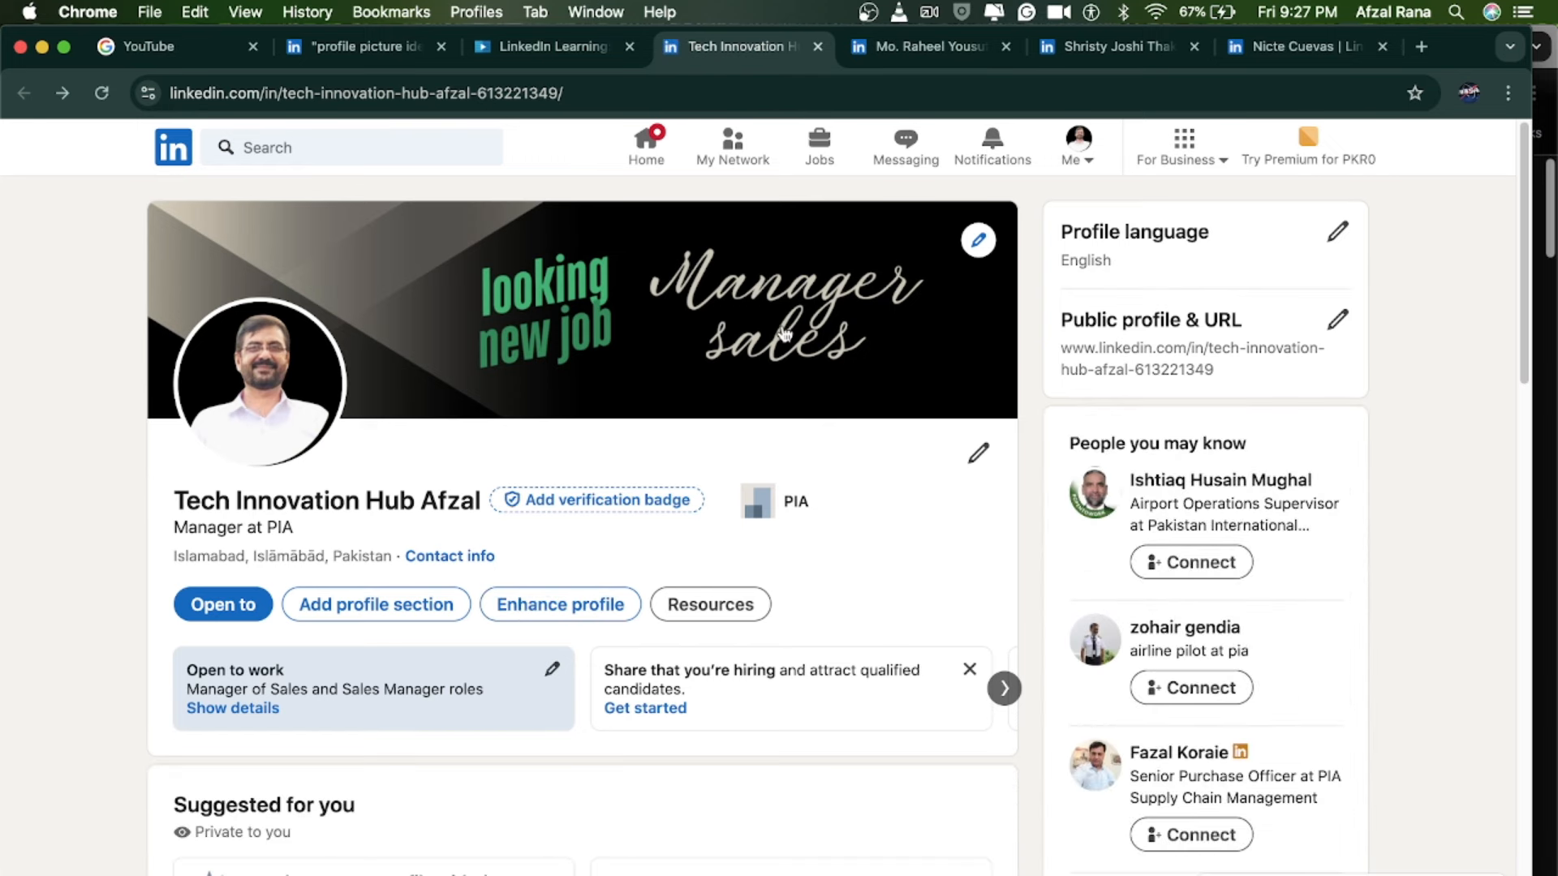
{"action": "scroll", "coordinate": [783, 345], "scroll_direction": "down", "scroll_amount": 2}
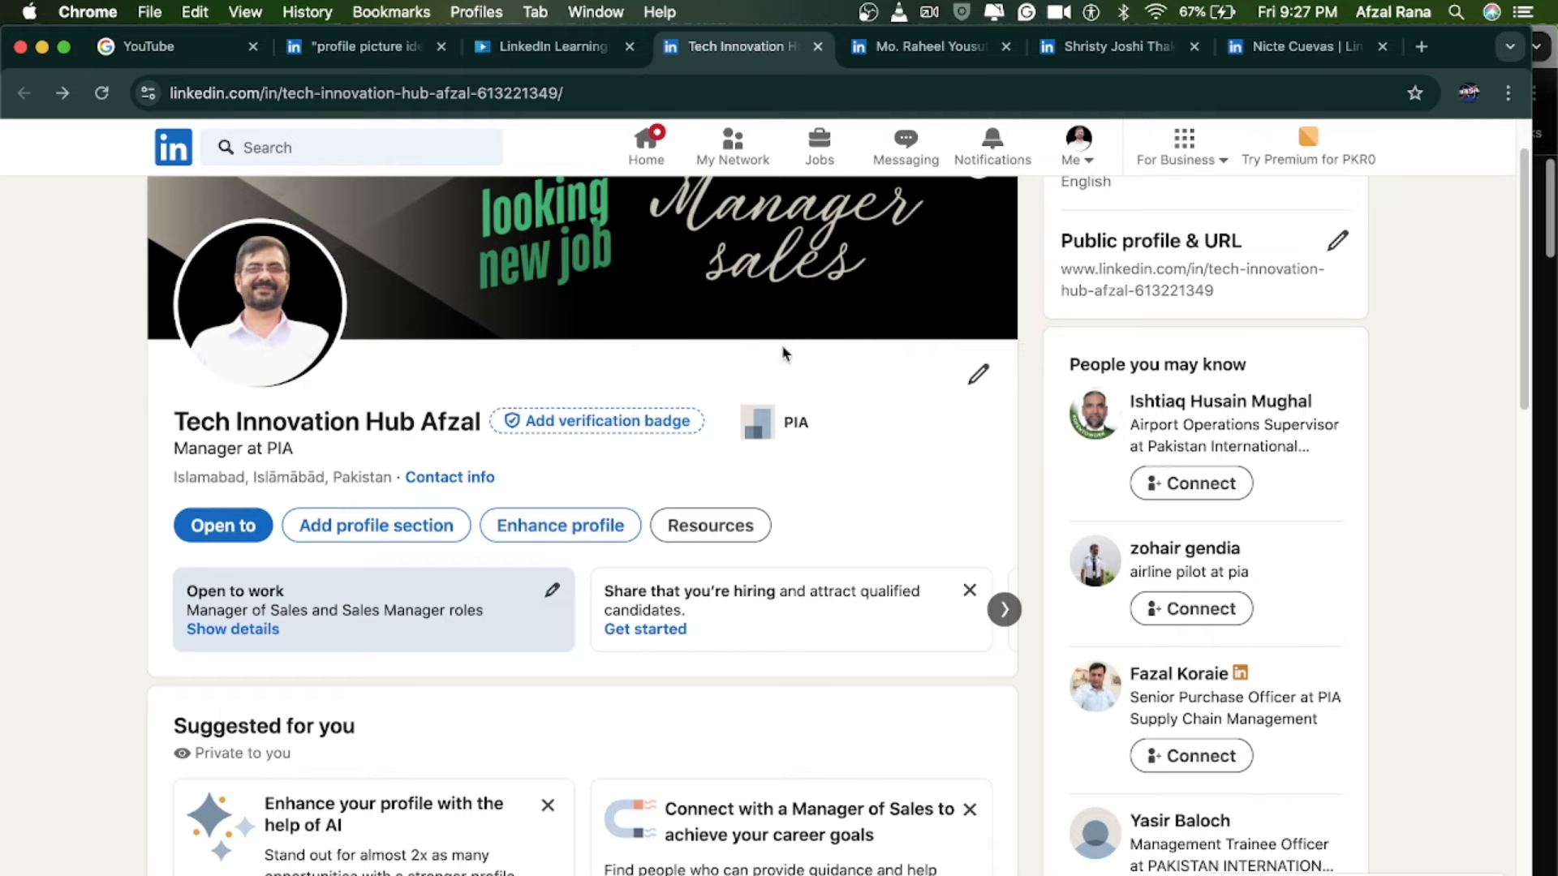
{"action": "scroll", "coordinate": [782, 347], "scroll_direction": "up", "scroll_amount": 1}
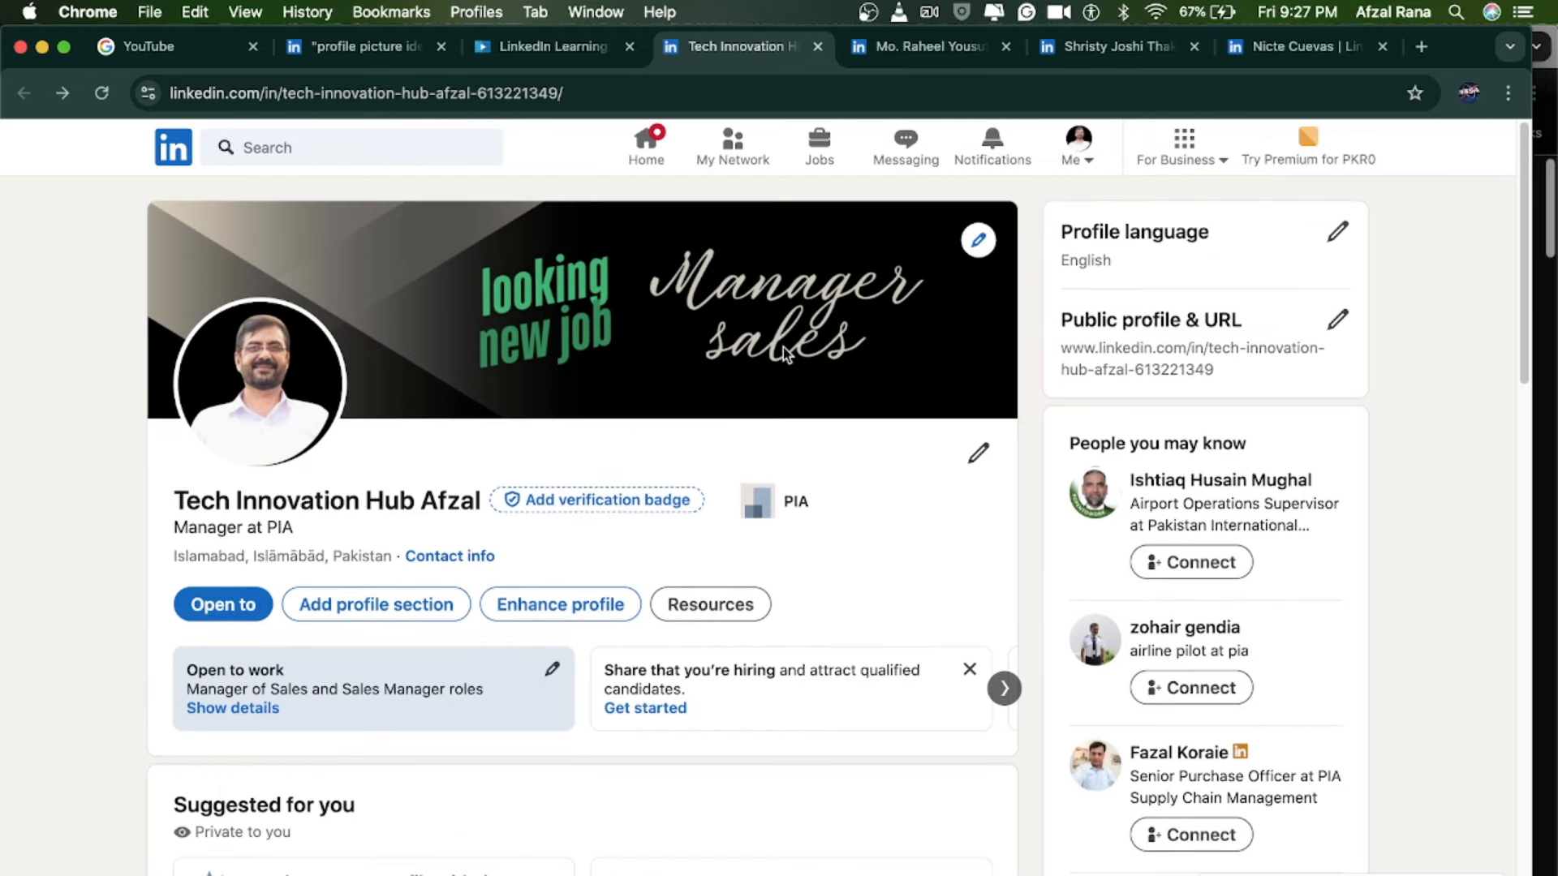
{"action": "scroll", "coordinate": [806, 431], "scroll_direction": "down", "scroll_amount": 3}
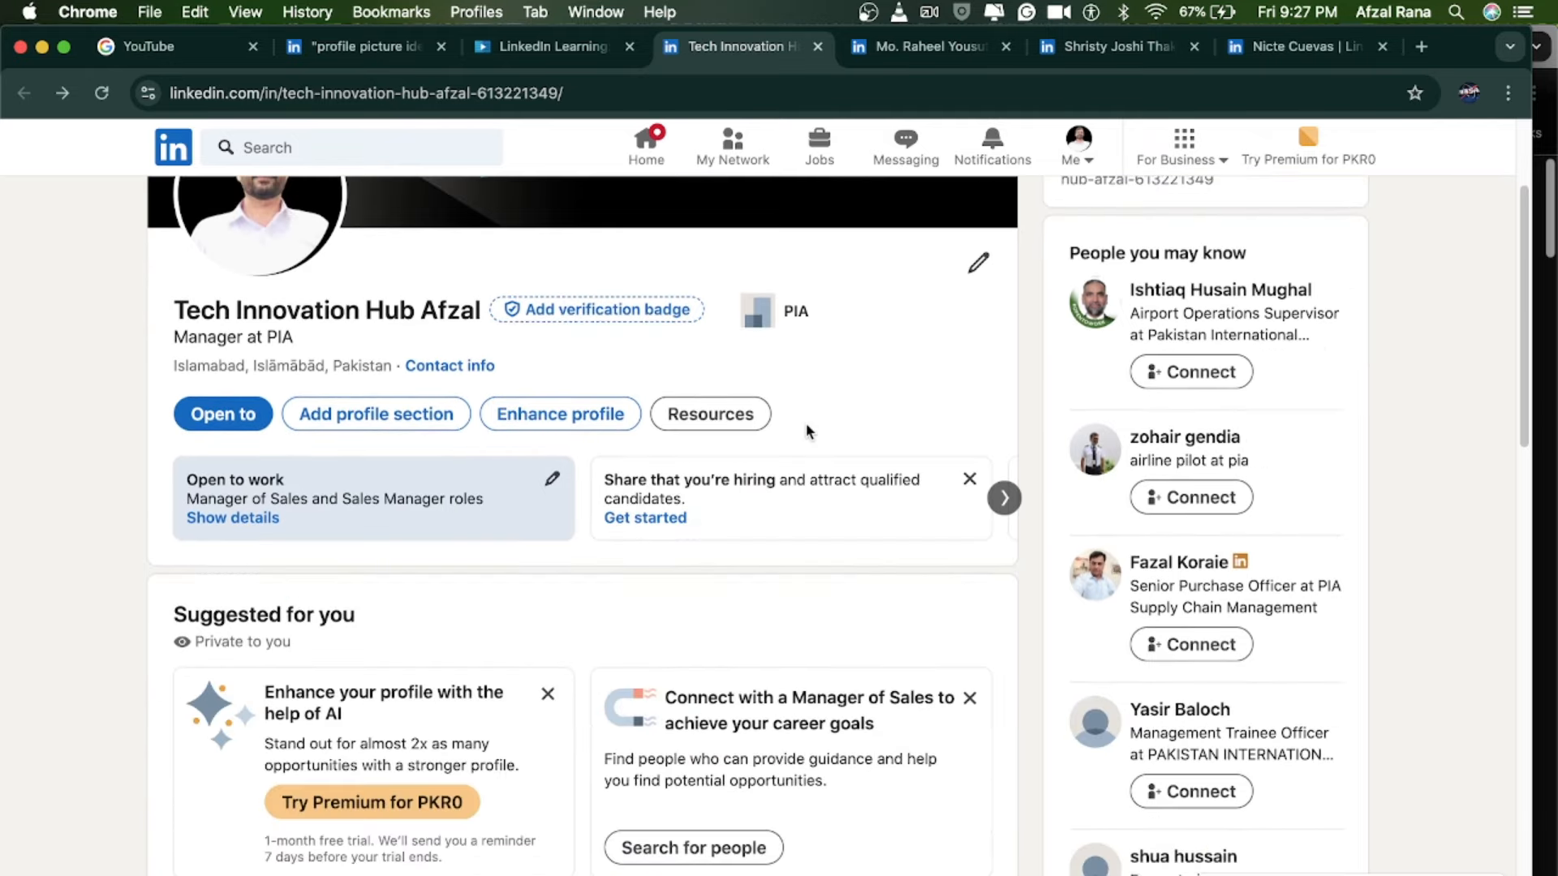
{"action": "scroll", "coordinate": [807, 431], "scroll_direction": "up", "scroll_amount": 3}
{"action": "left_click", "coordinate": [868, 11]}
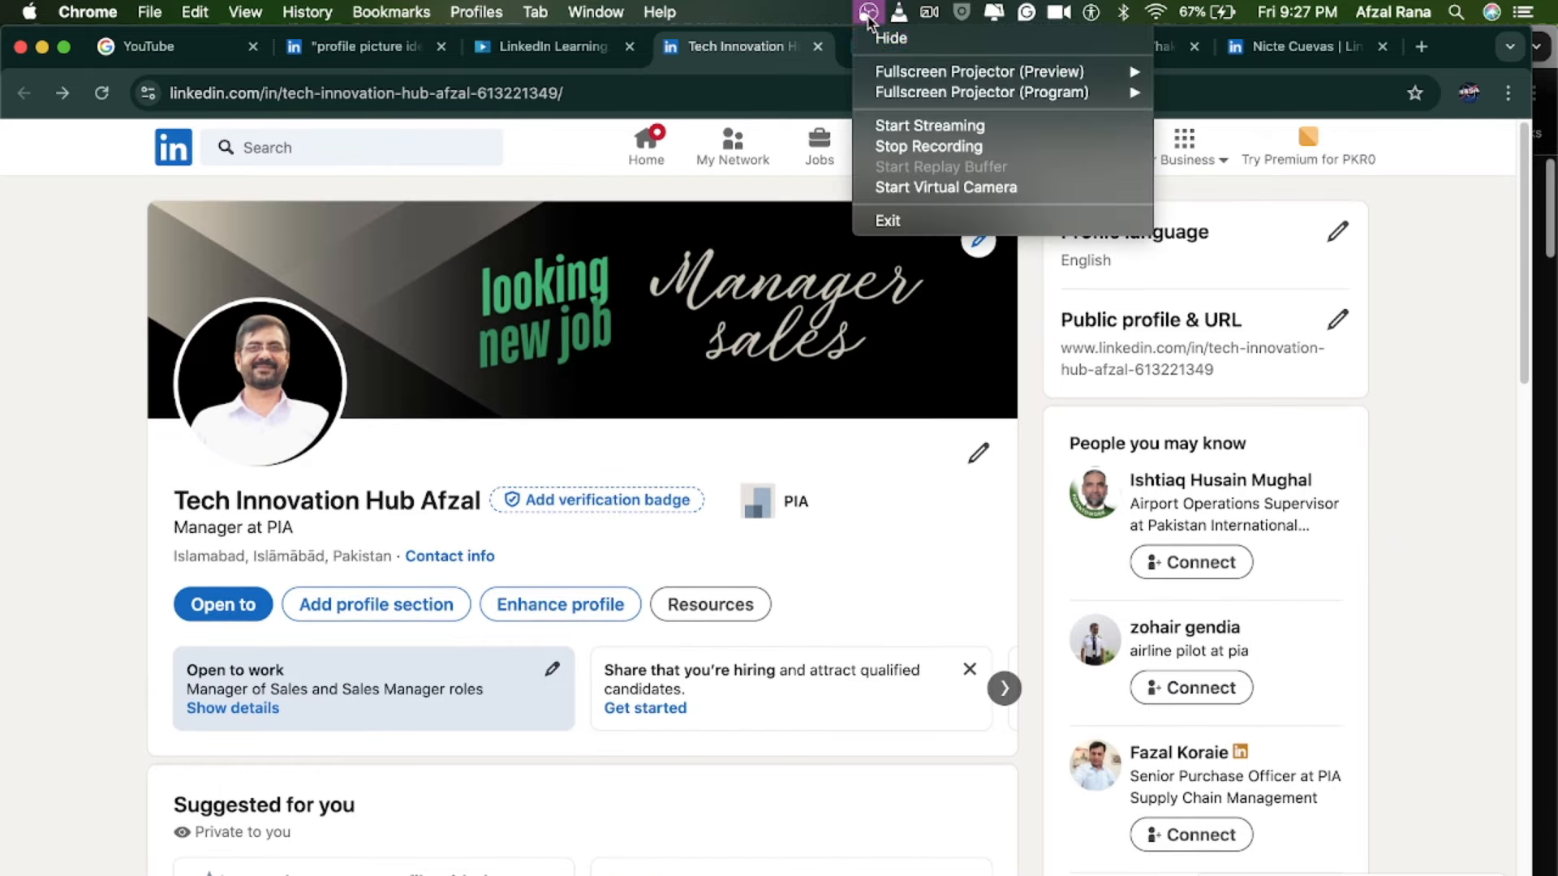
{"action": "left_click", "coordinate": [906, 147]}
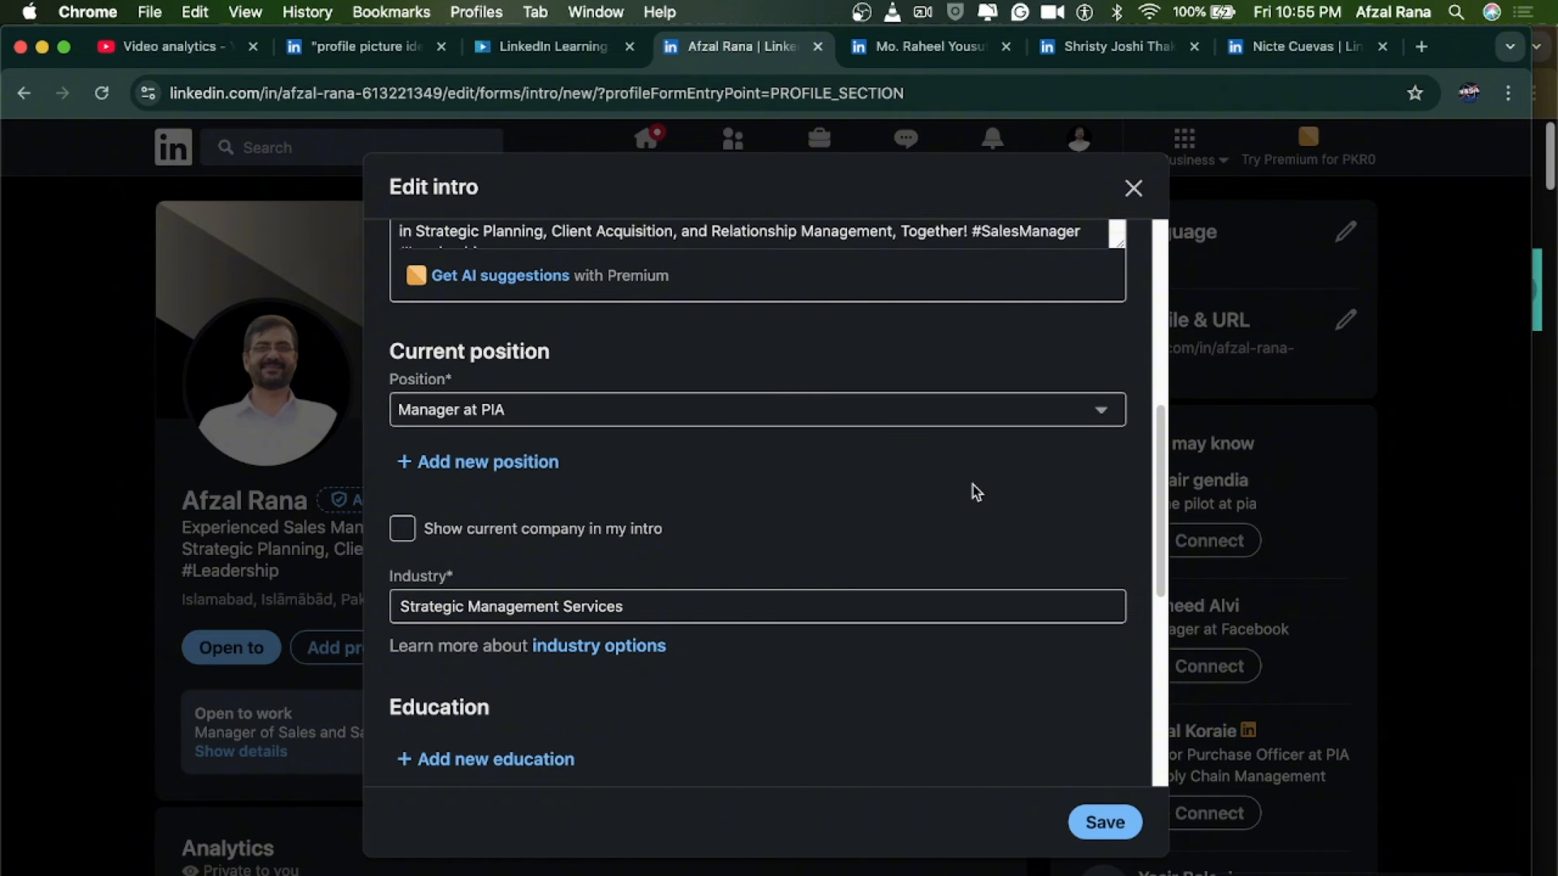
Switch to the already open profile of the Bank Alfalah marketing leader and examine the headline under the name.
{"action": "left_click", "coordinate": [902, 52]}
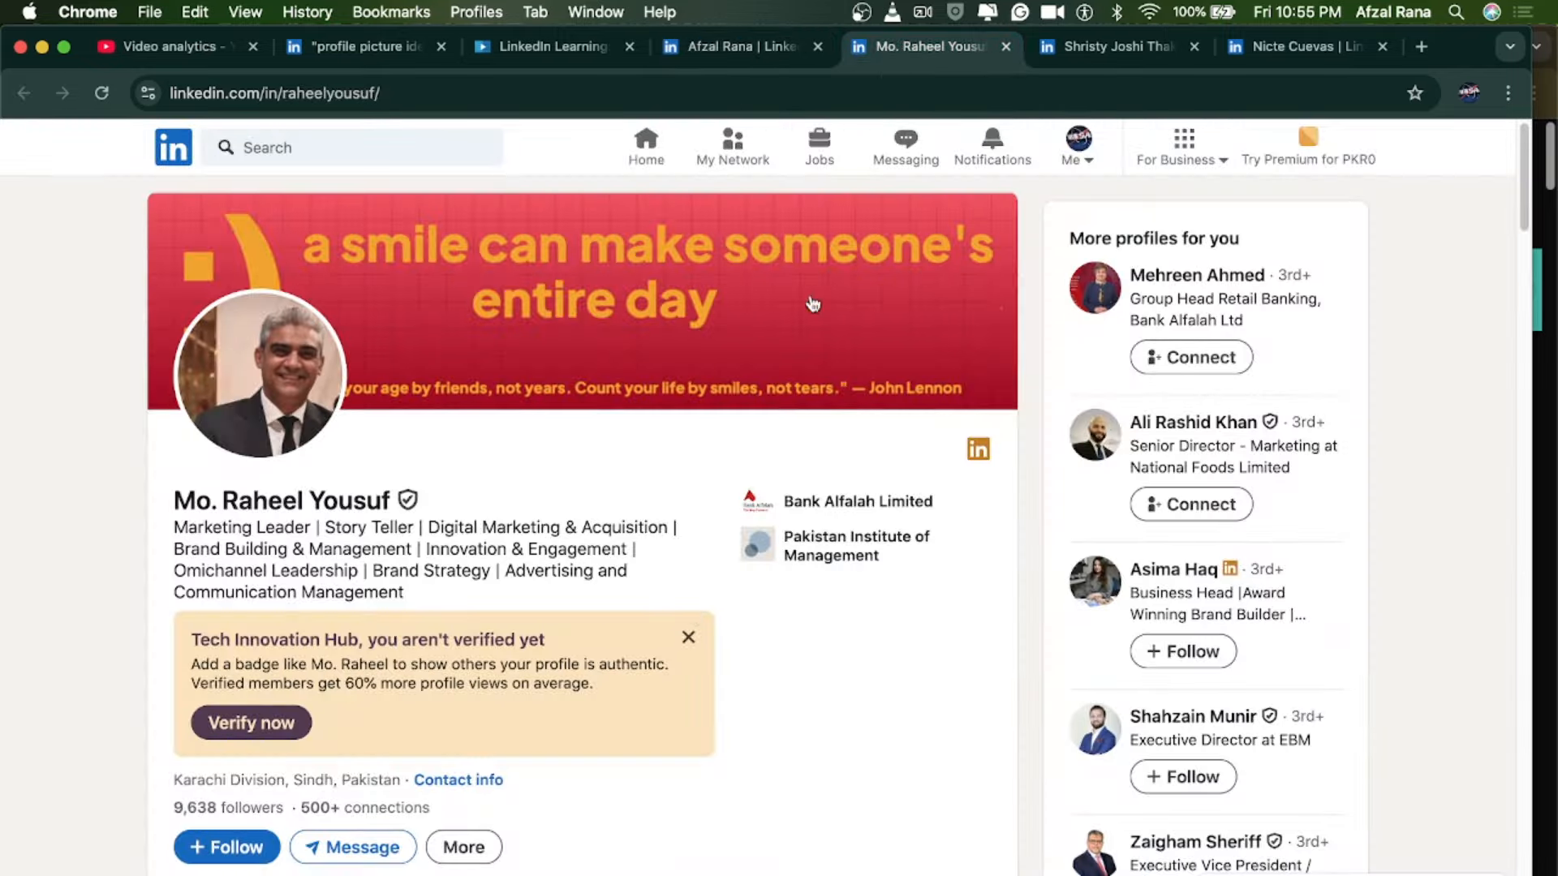
{"action": "scroll", "coordinate": [690, 615], "scroll_direction": "down", "scroll_amount": 2}
{"action": "scroll", "coordinate": [691, 608], "scroll_direction": "up", "scroll_amount": 1}
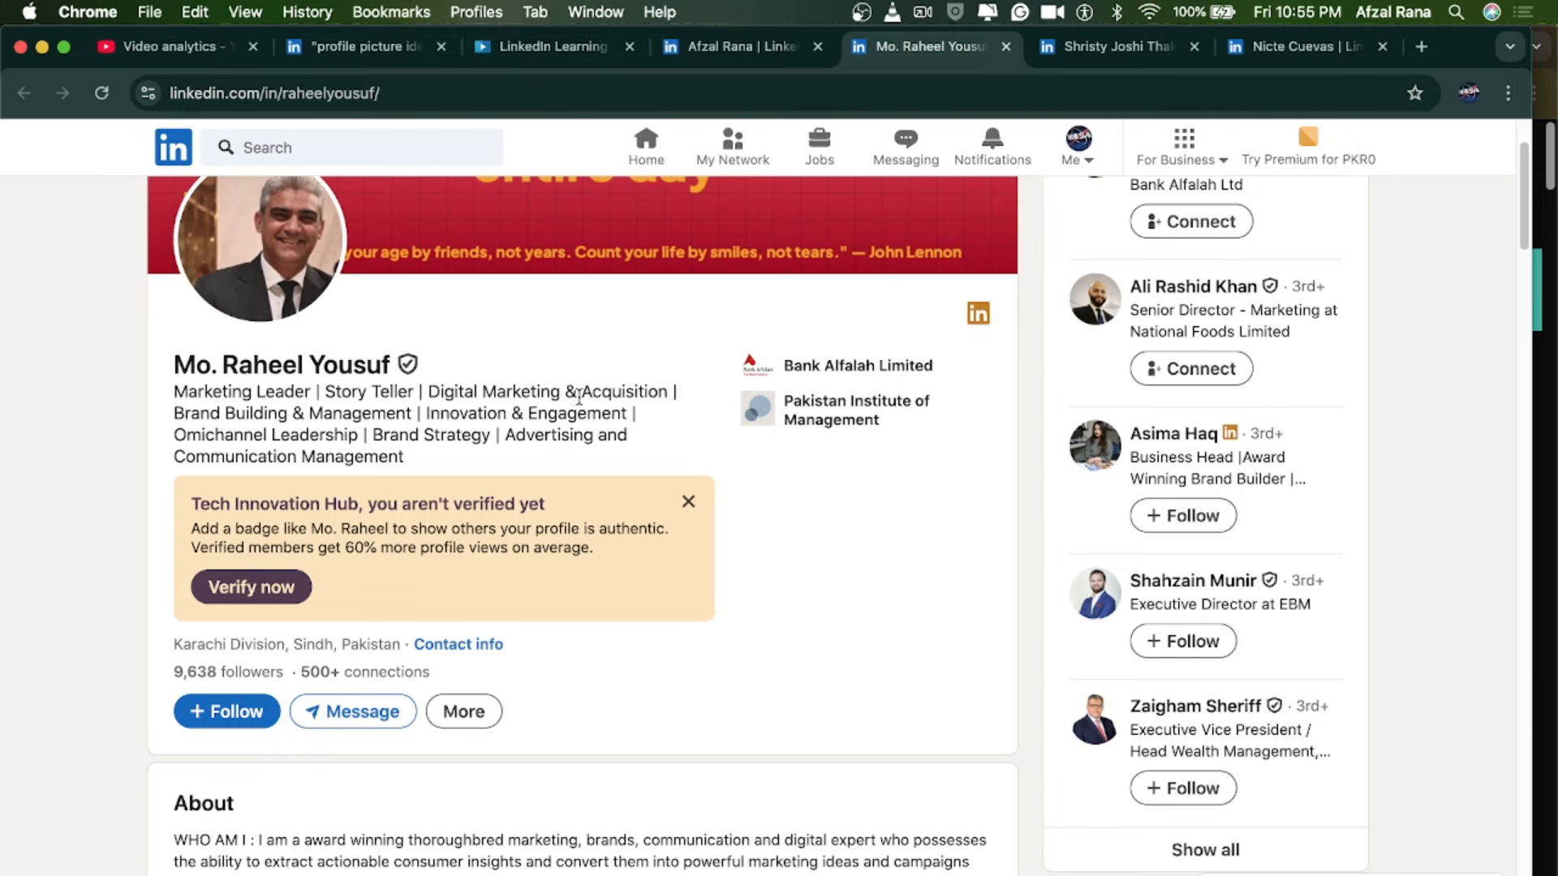
{"action": "scroll", "coordinate": [226, 460], "scroll_direction": "down", "scroll_amount": 1}
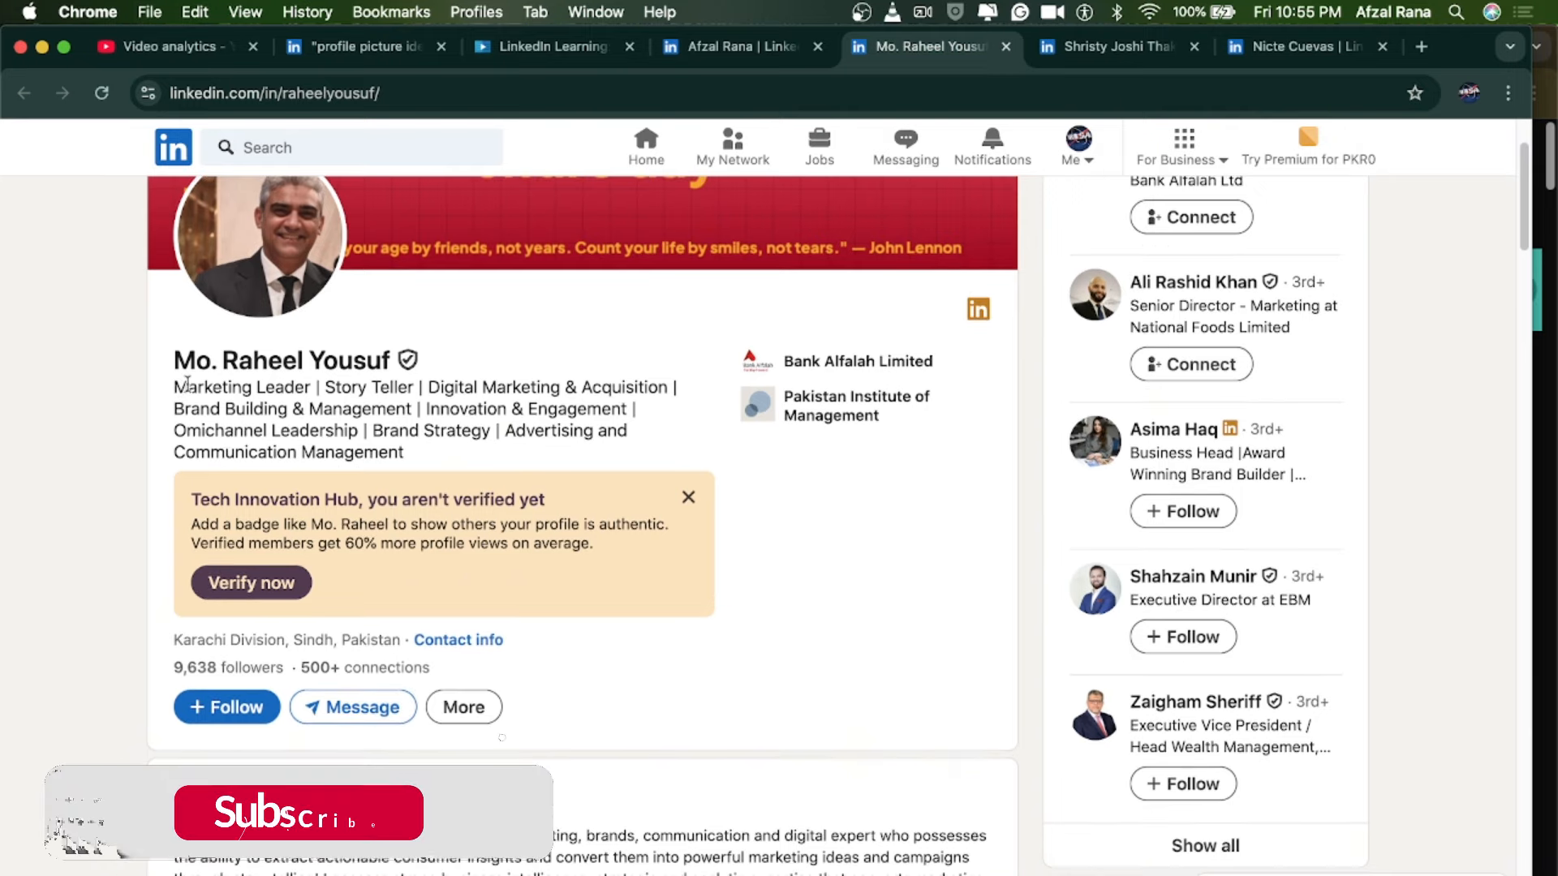
{"action": "left_click_drag", "start_coordinate": [174, 387], "coordinate": [406, 452]}
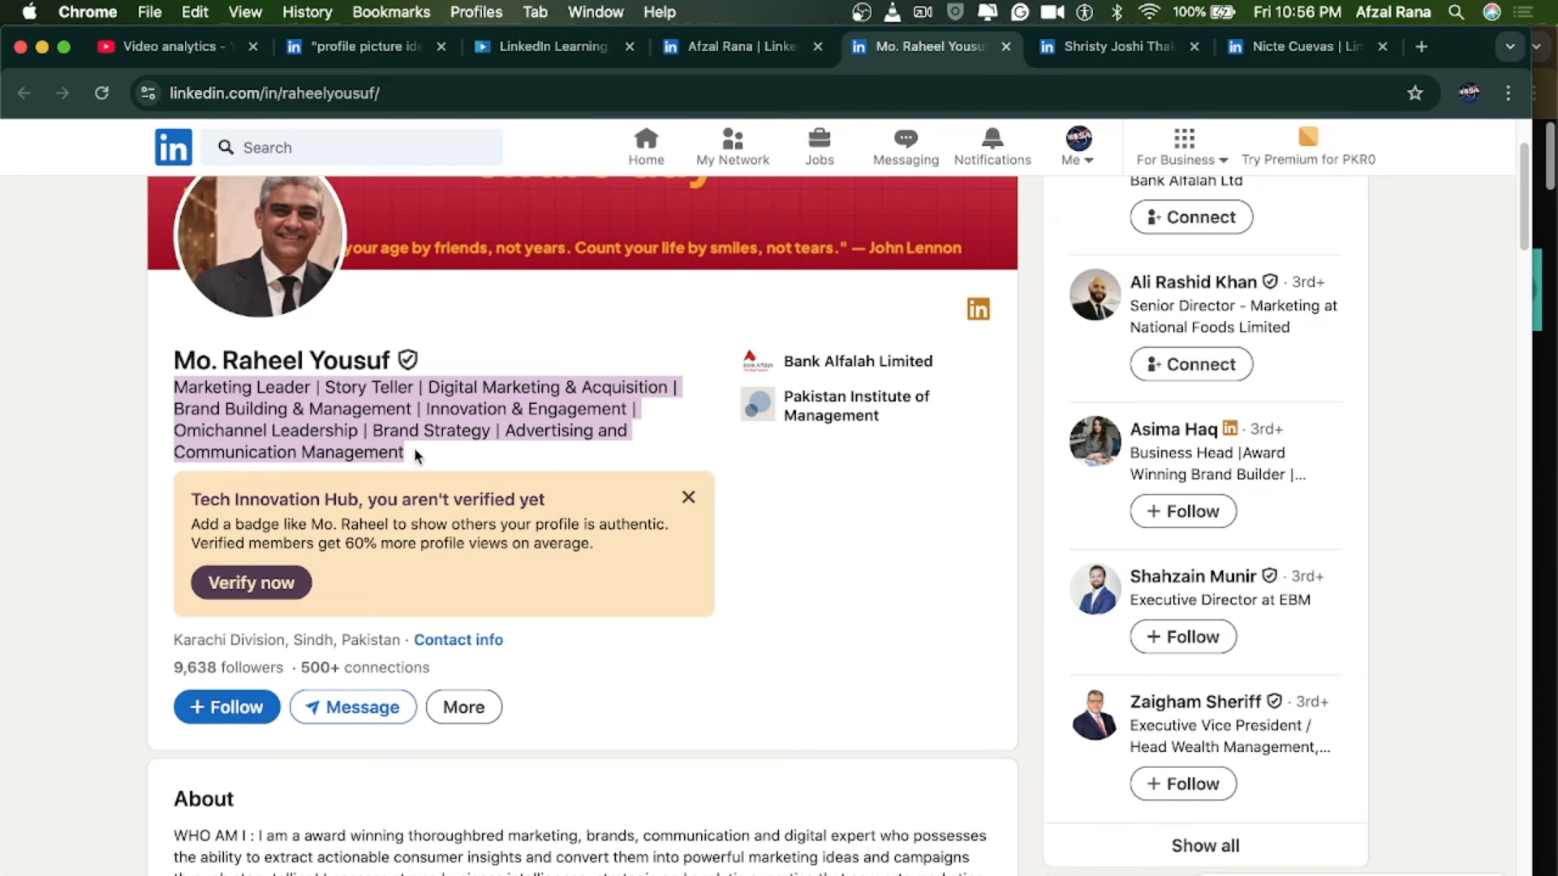
{"action": "left_click", "coordinate": [419, 457]}
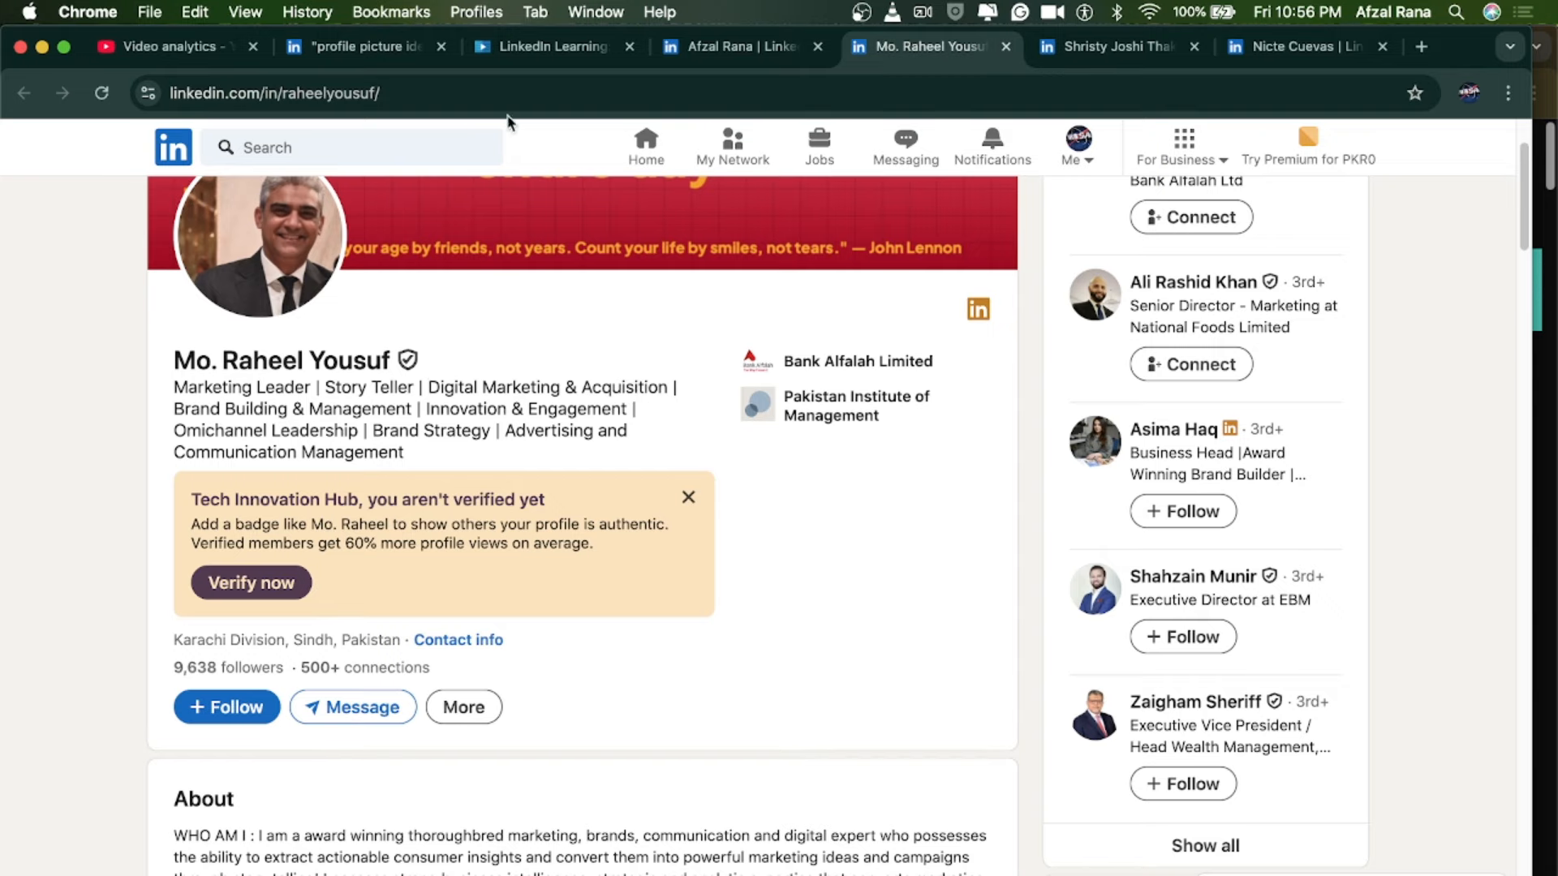
Switch to the already open profile of the ONDC software intern and examine the full headline under the name.
{"action": "left_click", "coordinate": [730, 46]}
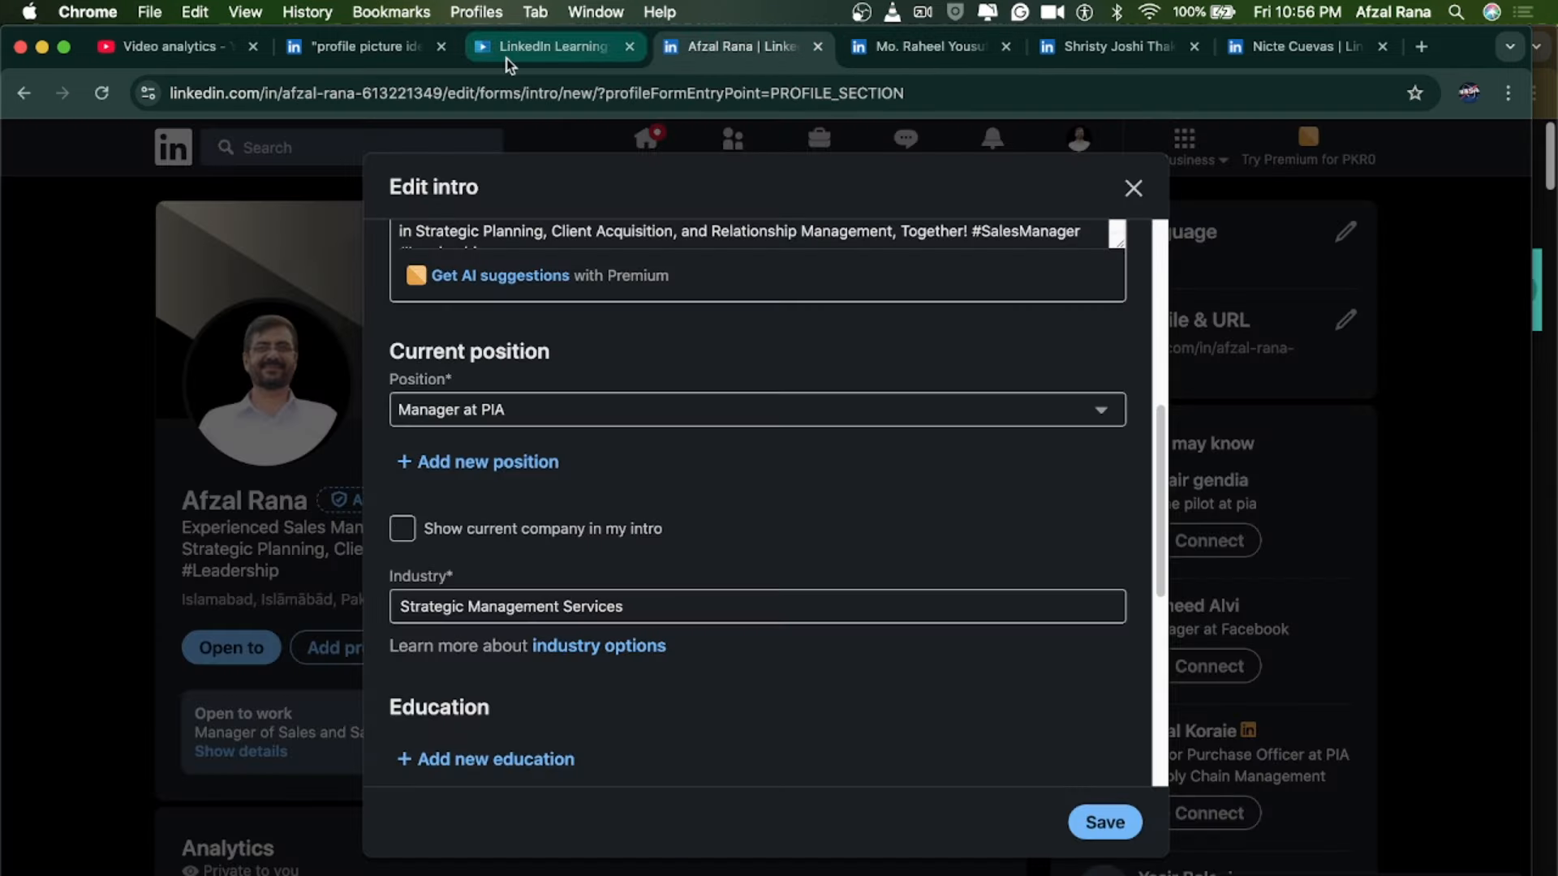
{"action": "left_click", "coordinate": [514, 50]}
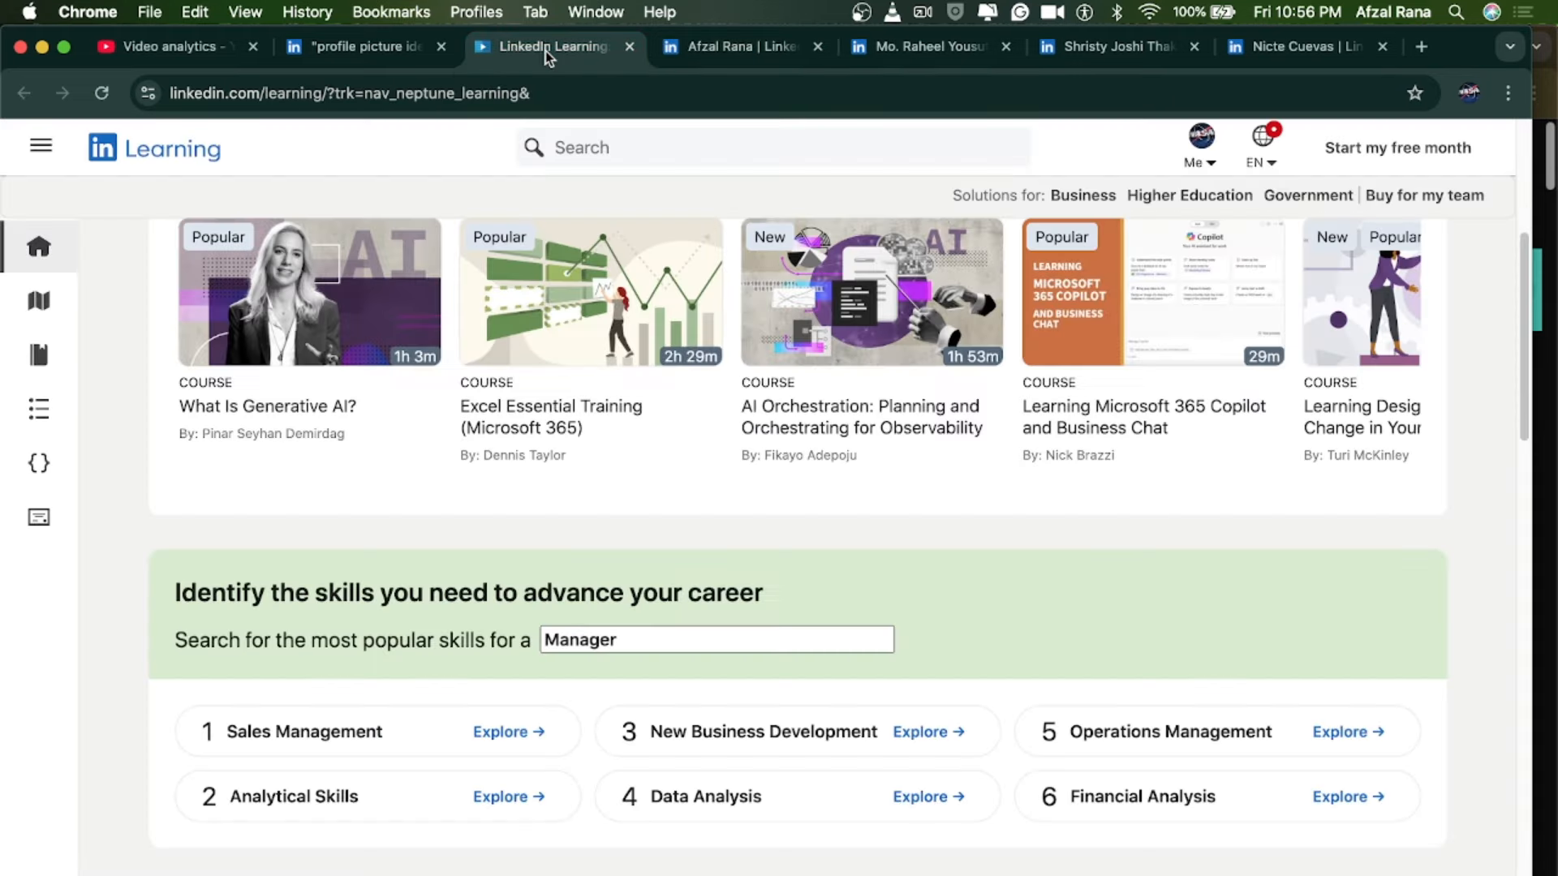
{"action": "left_click", "coordinate": [935, 48]}
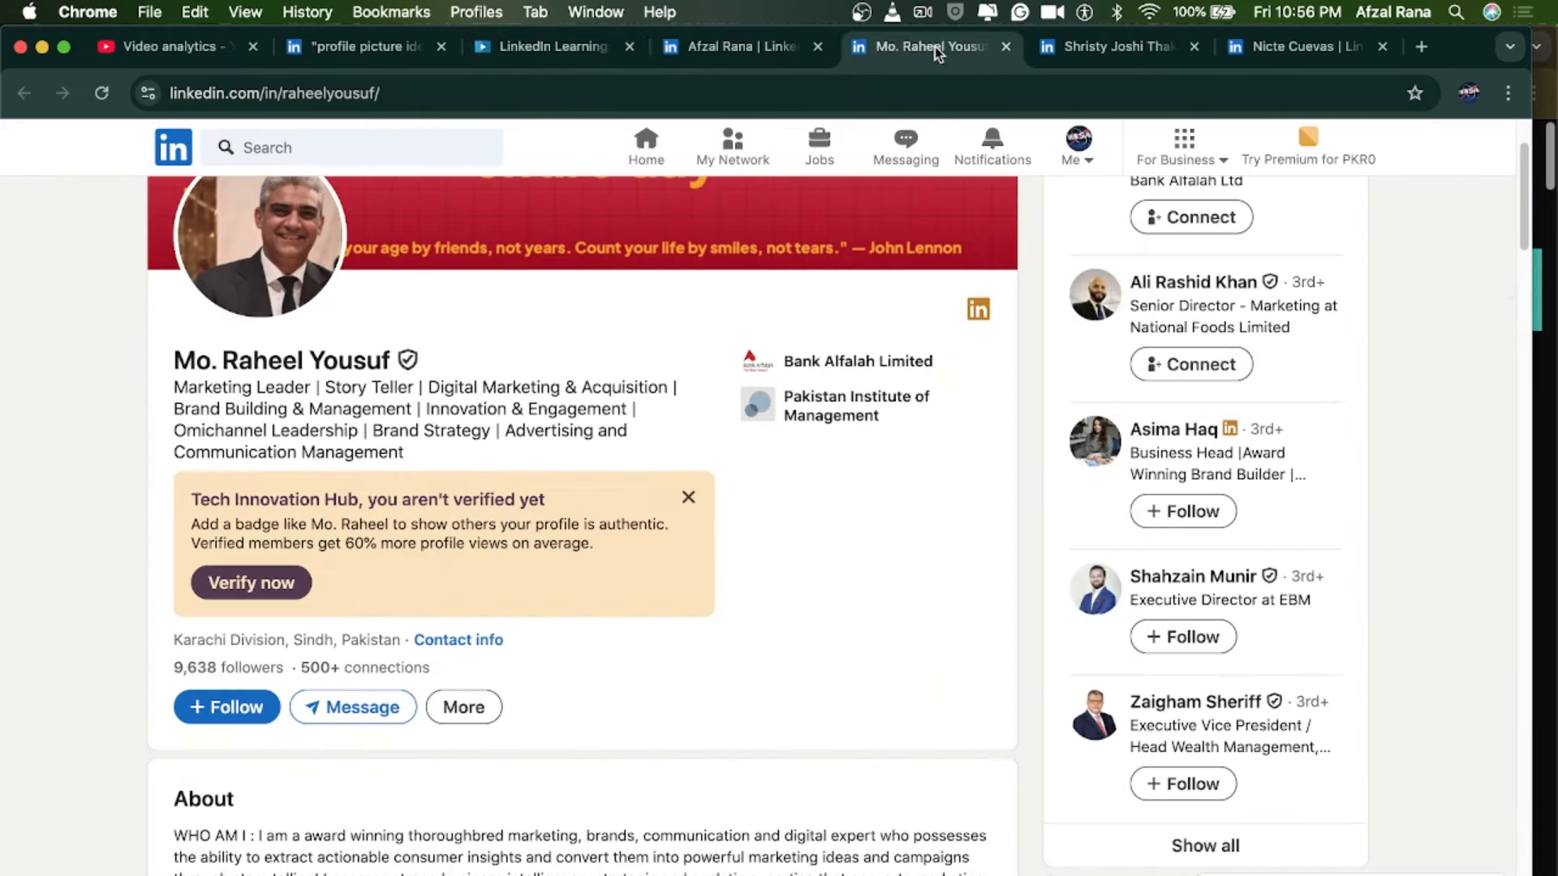
{"action": "left_click", "coordinate": [1108, 49]}
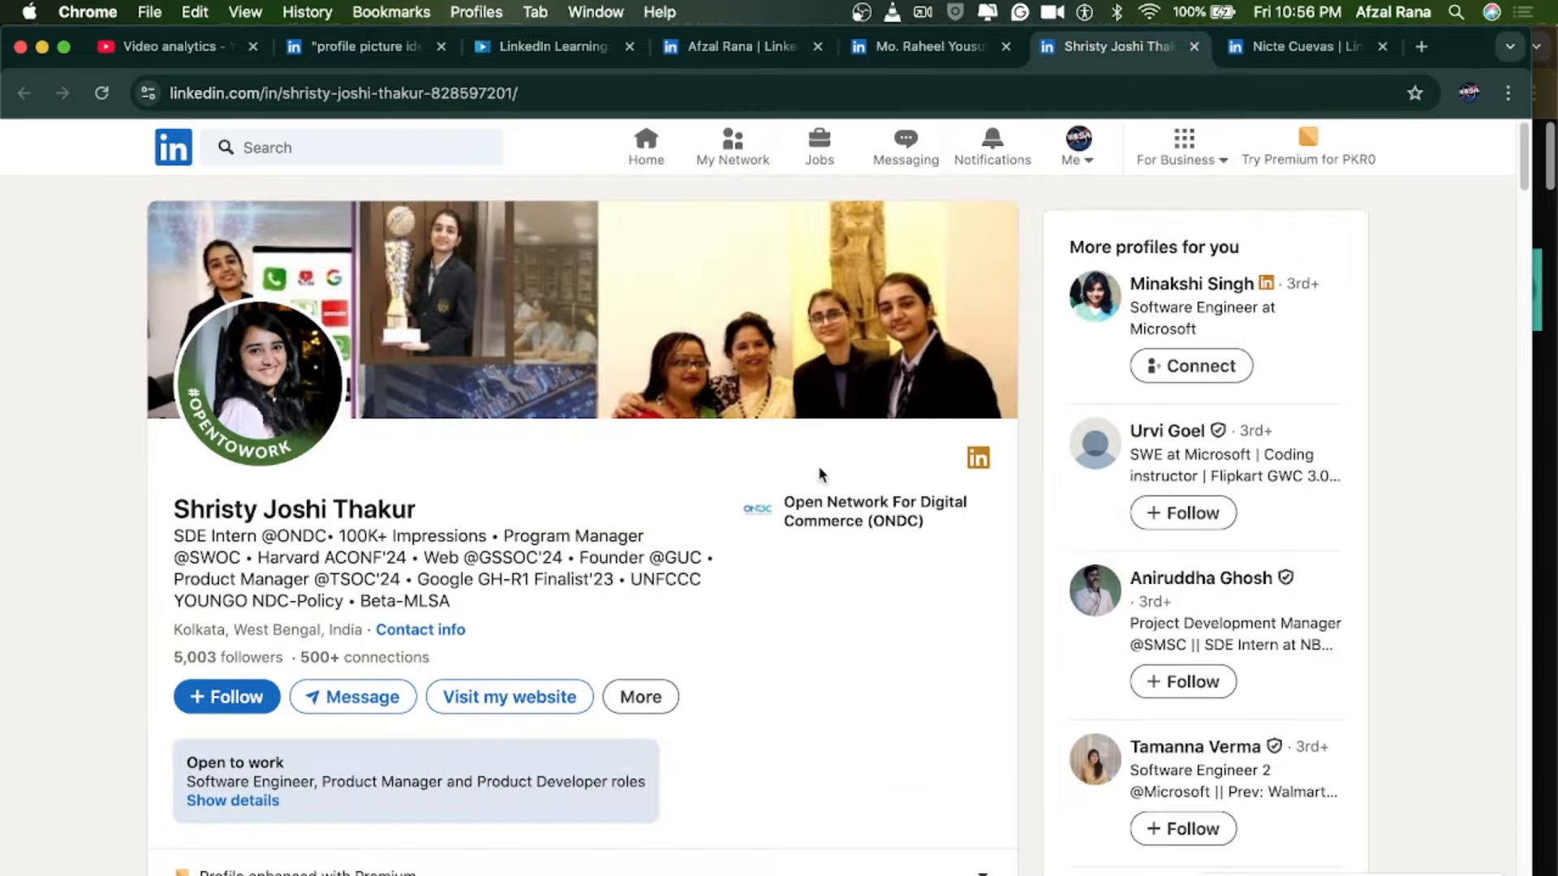
{"action": "scroll", "coordinate": [613, 584], "scroll_direction": "down", "scroll_amount": 3}
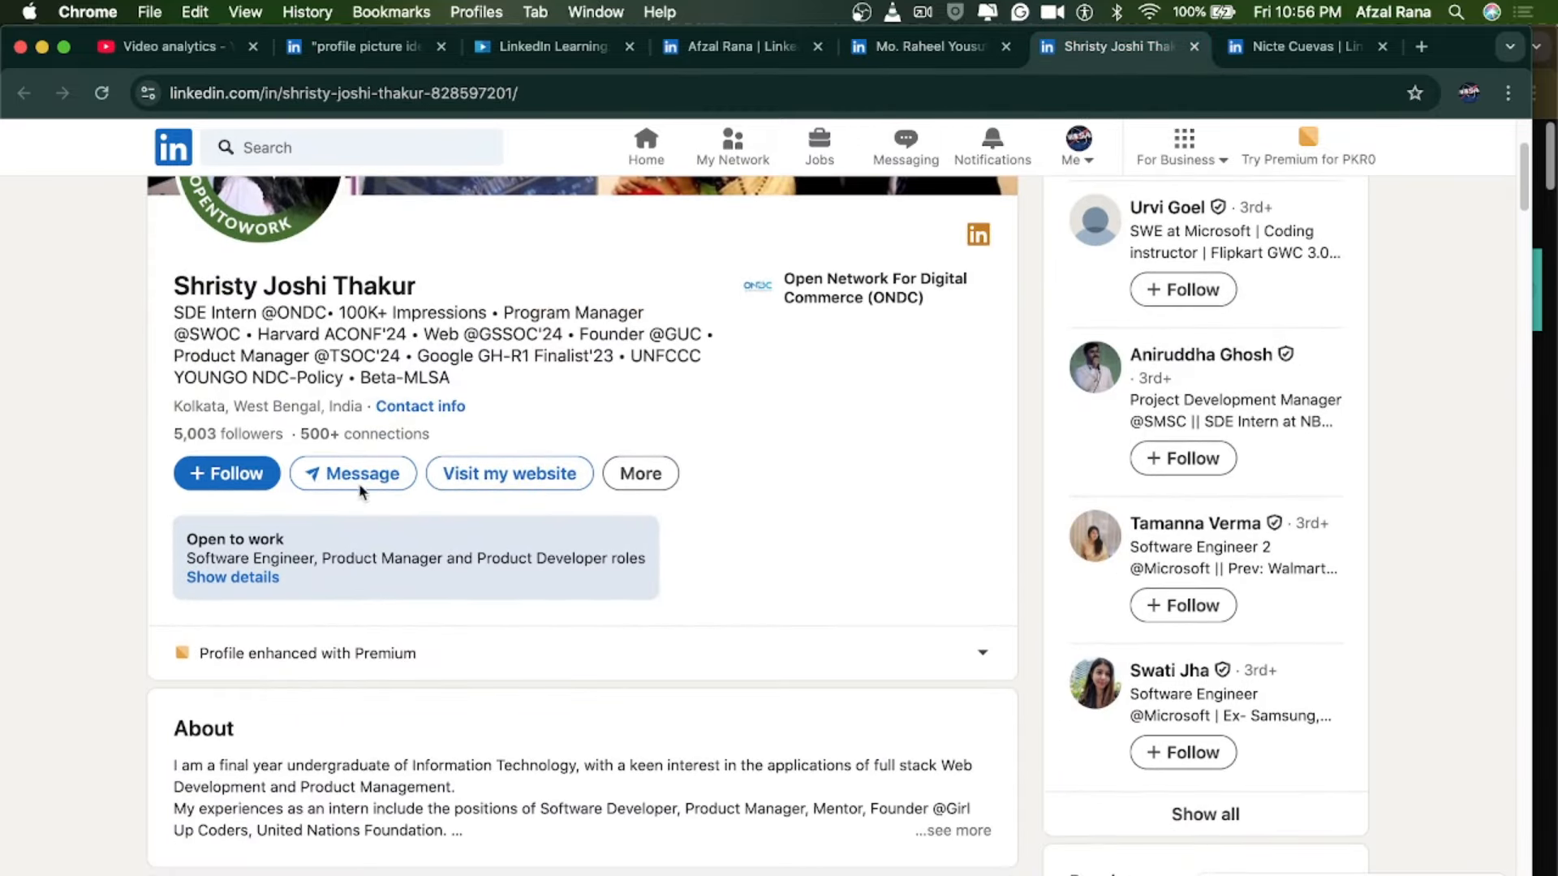
{"action": "left_click_drag", "start_coordinate": [175, 308], "coordinate": [489, 390]}
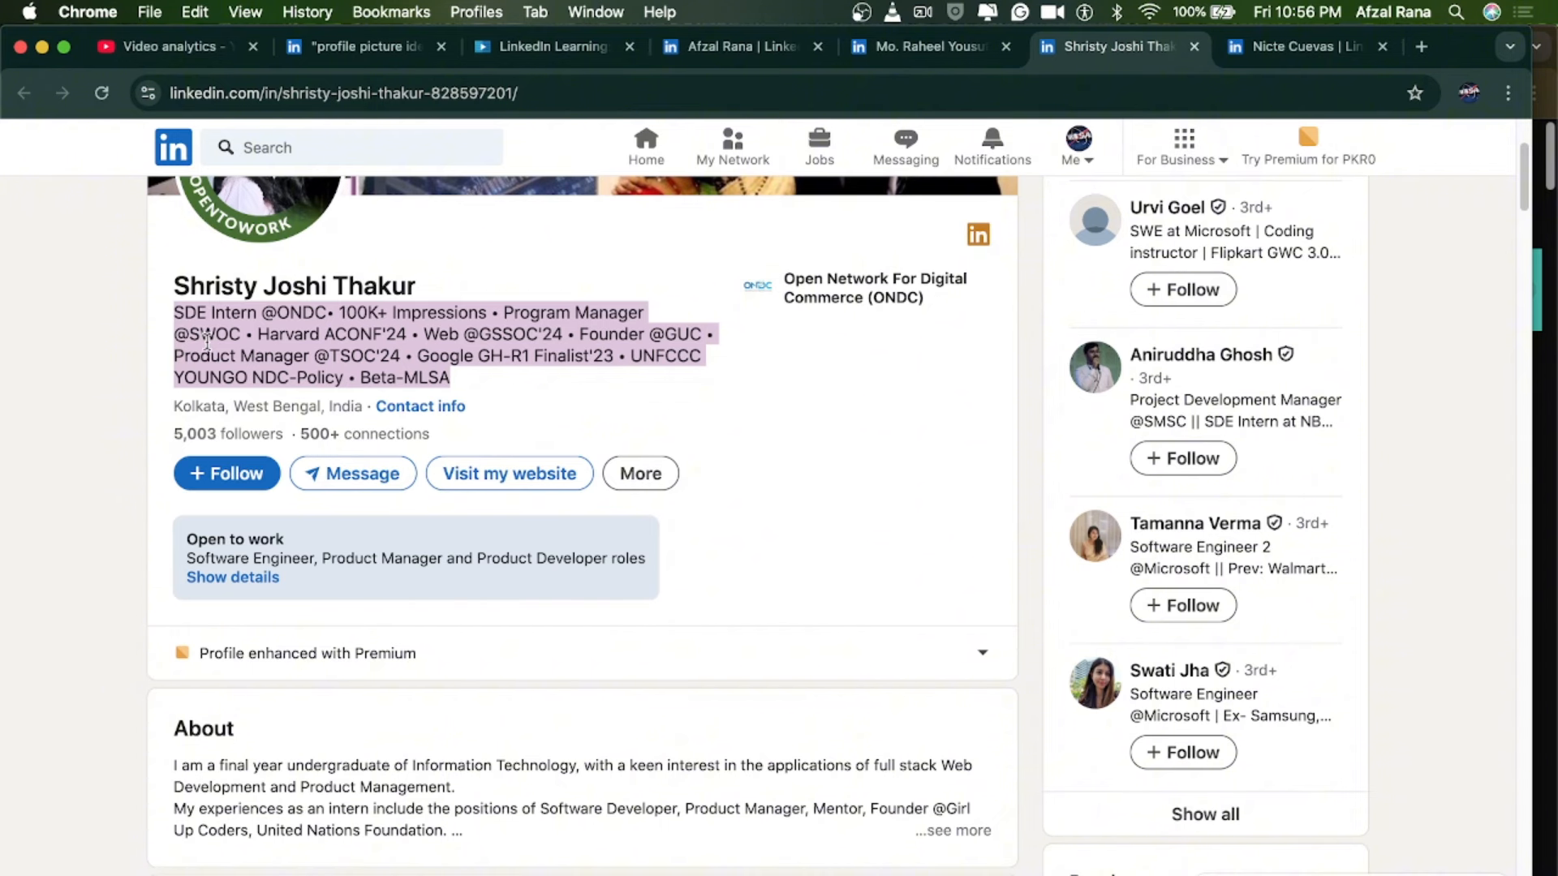
{"action": "scroll", "coordinate": [207, 342], "scroll_direction": "up", "scroll_amount": 1}
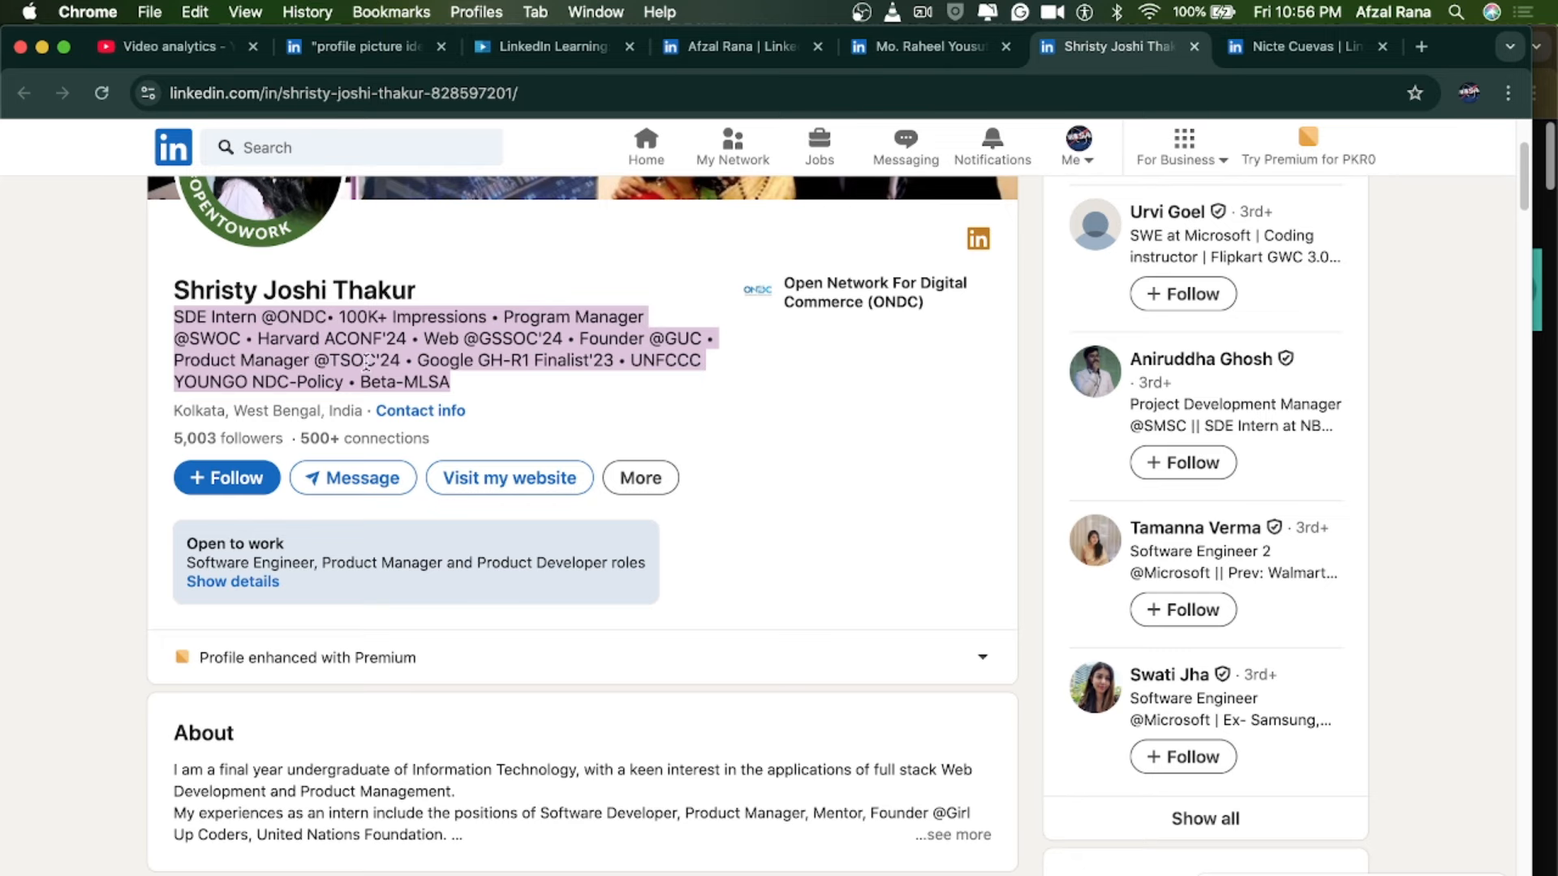
{"action": "scroll", "coordinate": [649, 454], "scroll_direction": "up", "scroll_amount": 2}
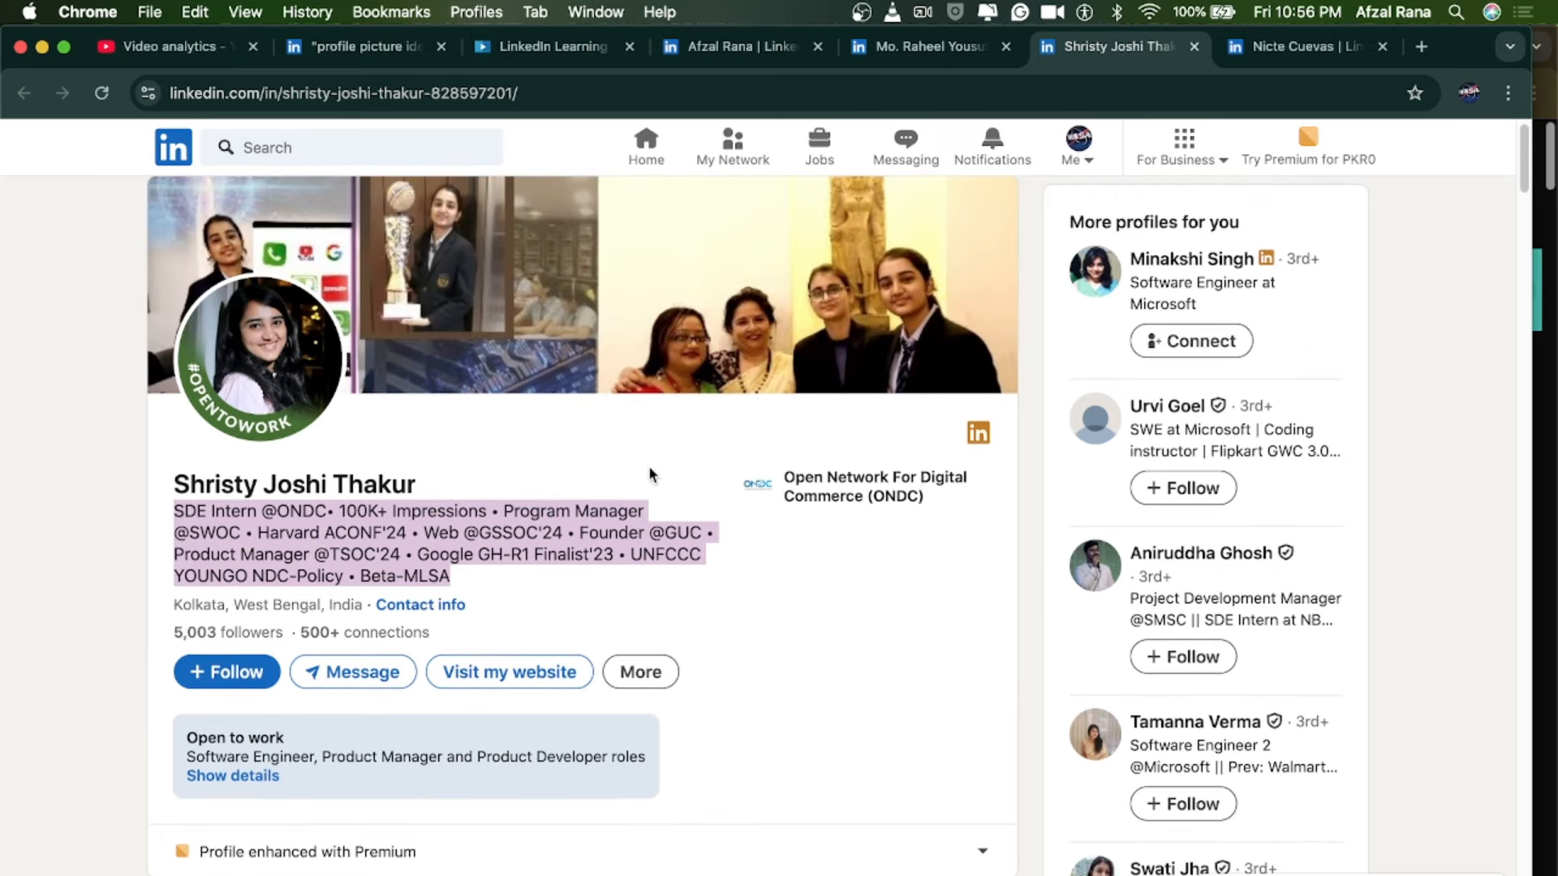
{"action": "scroll", "coordinate": [584, 487], "scroll_direction": "down", "scroll_amount": 1}
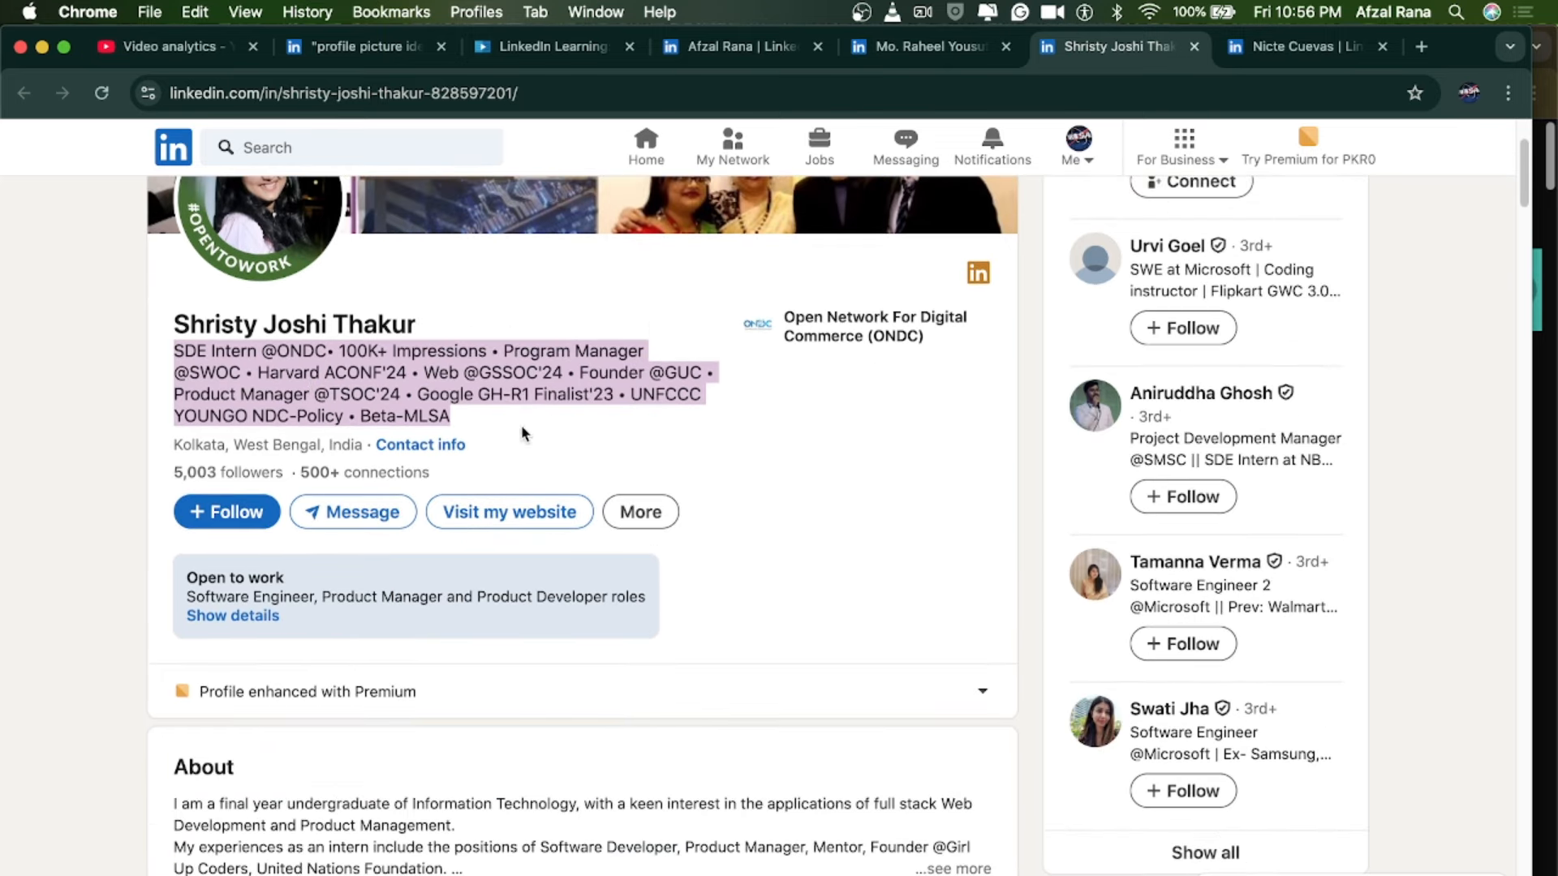
{"action": "left_click", "coordinate": [454, 419]}
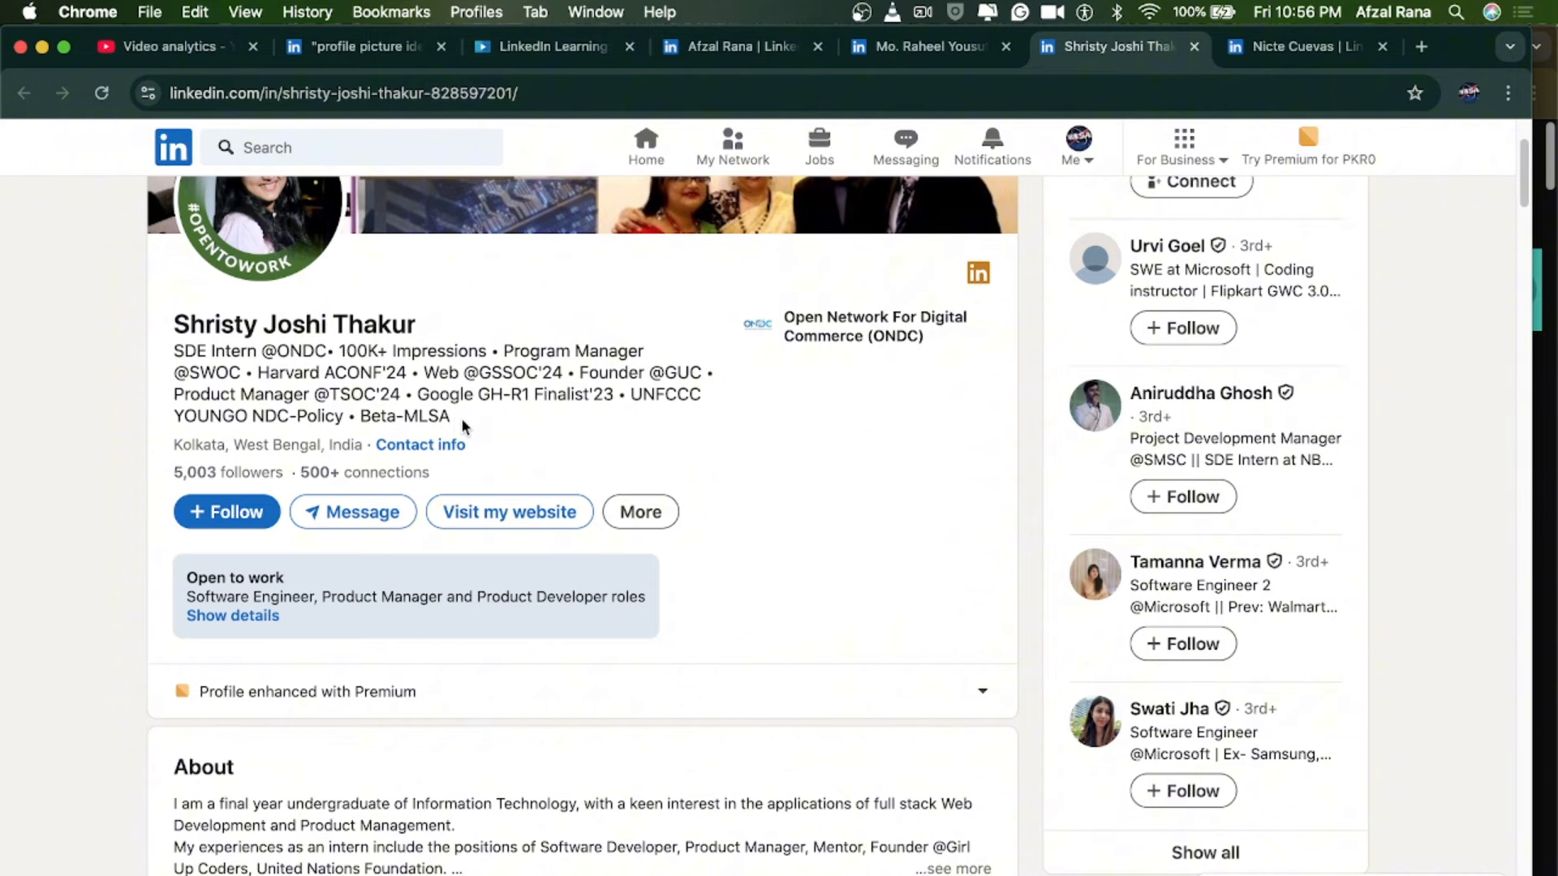
Look over the intern's banner, open-to-work box, About text and Featured items on the profile.
{"action": "scroll", "coordinate": [584, 455], "scroll_direction": "up", "scroll_amount": 5}
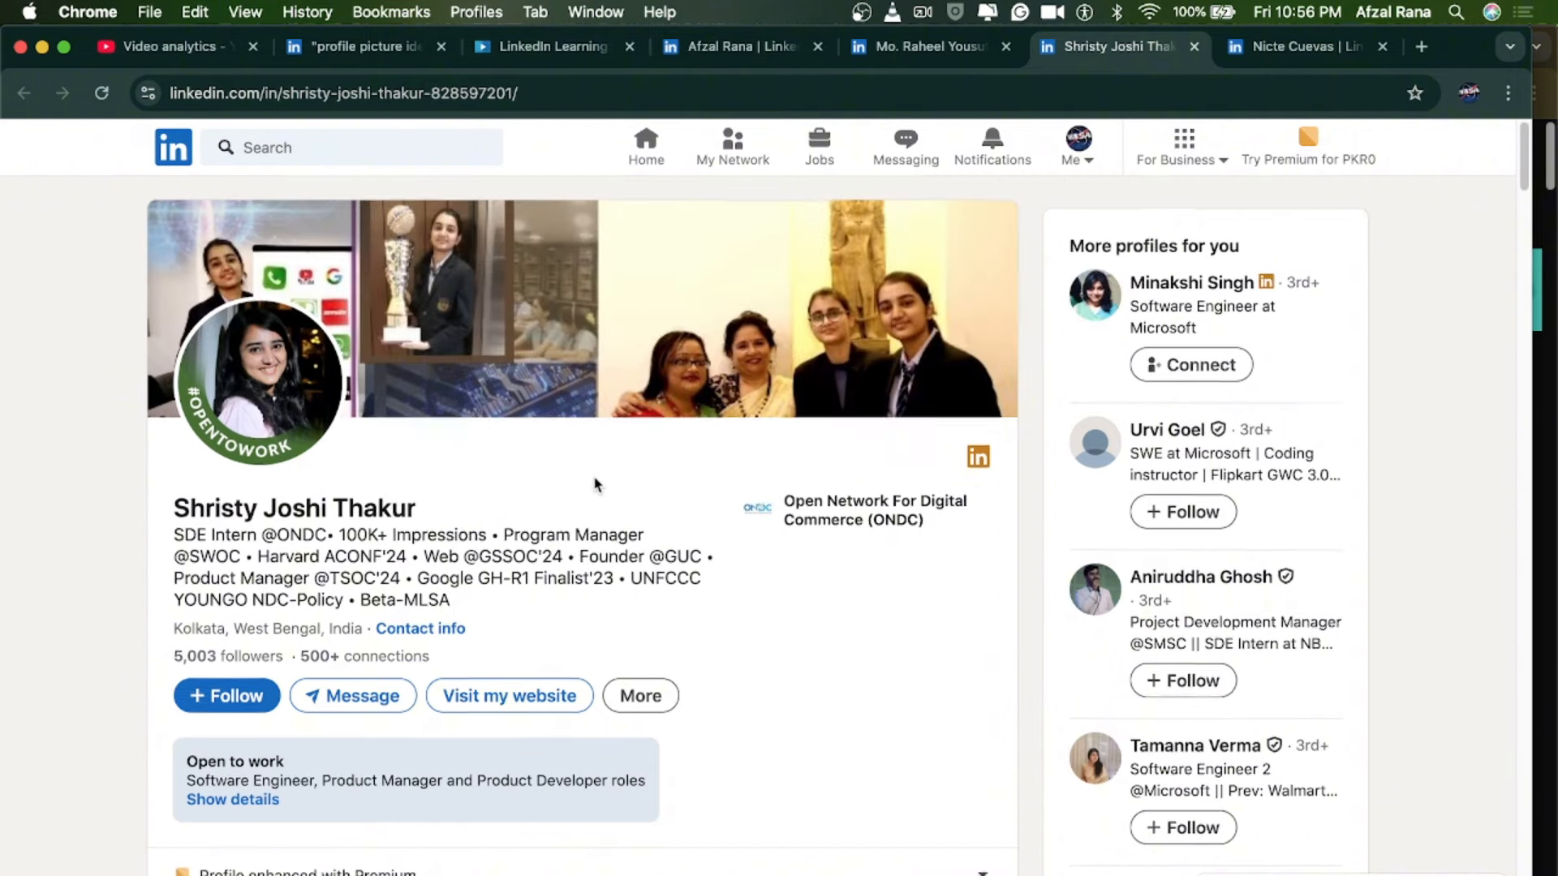
{"action": "scroll", "coordinate": [595, 484], "scroll_direction": "down", "scroll_amount": 8}
{"action": "scroll", "coordinate": [868, 487], "scroll_direction": "down", "scroll_amount": 7}
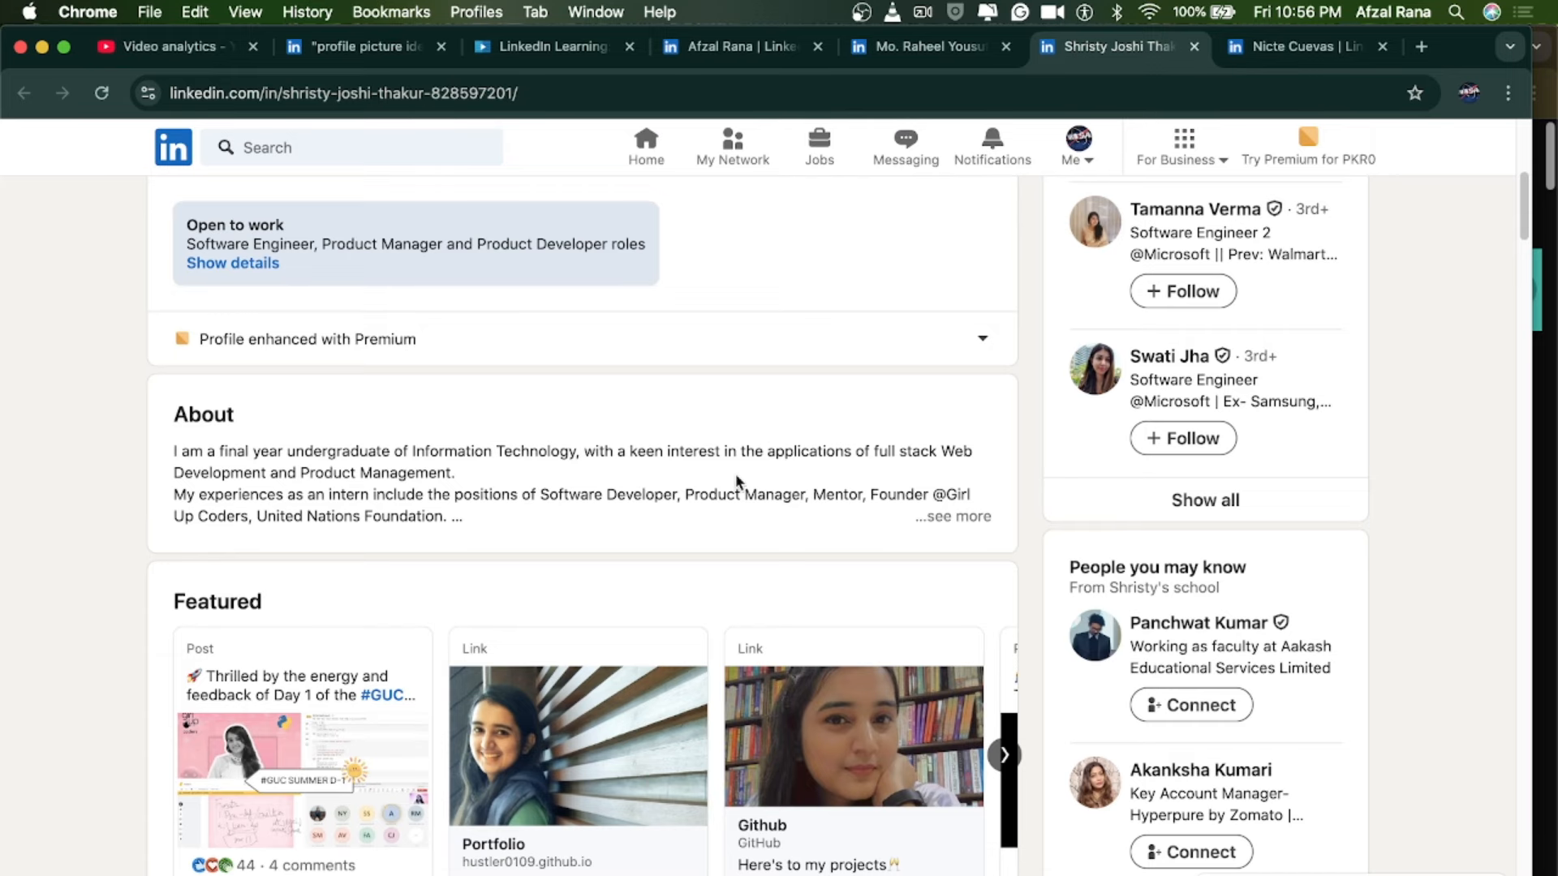
{"action": "scroll", "coordinate": [703, 416], "scroll_direction": "up", "scroll_amount": 5}
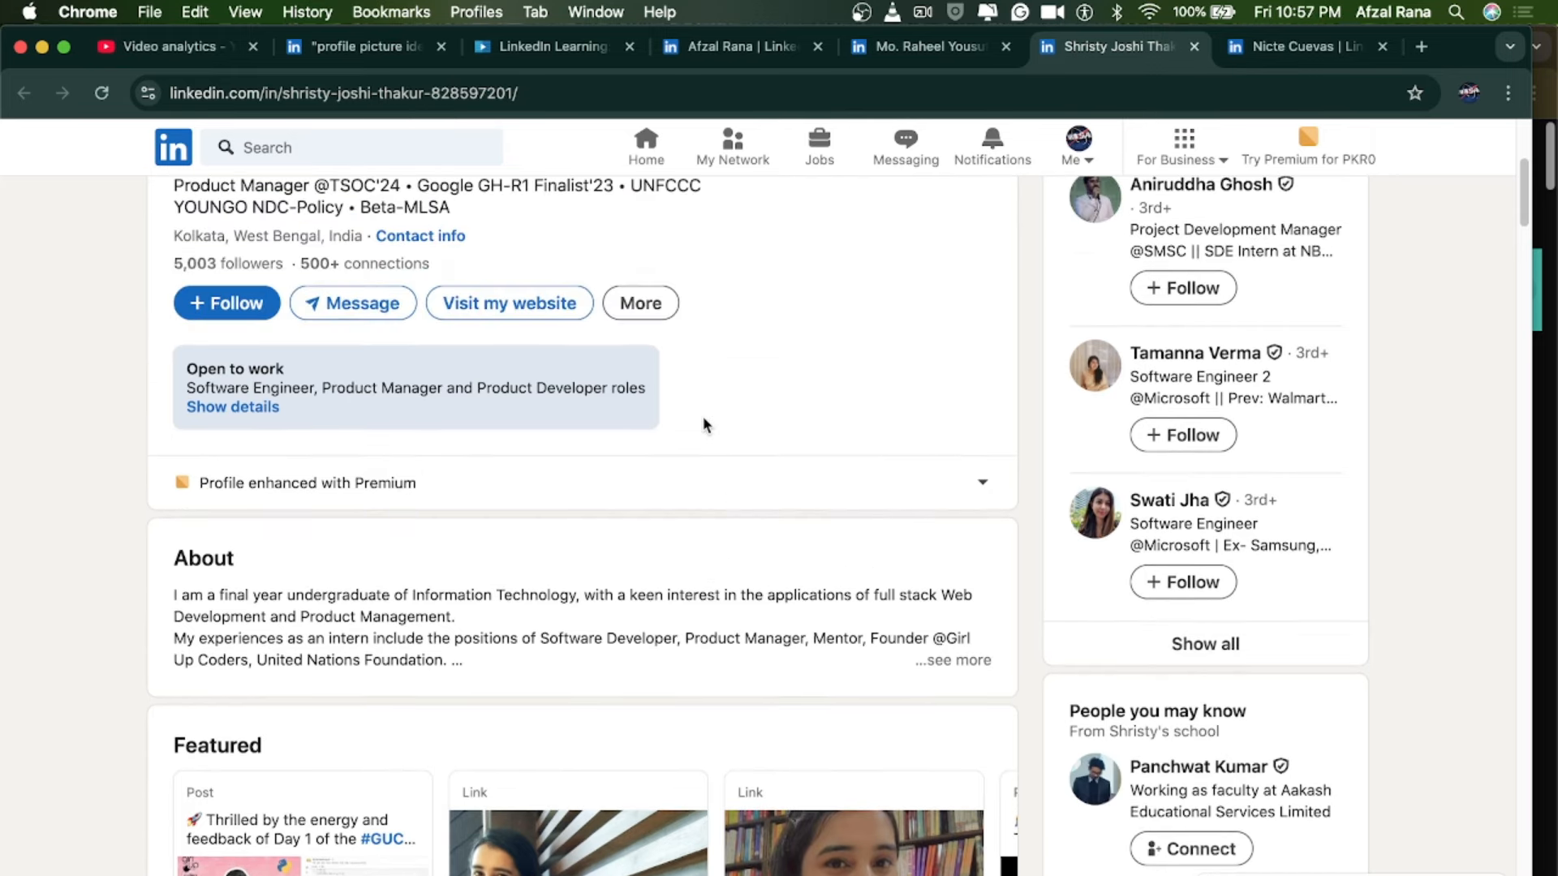
{"action": "left_click", "coordinate": [861, 11]}
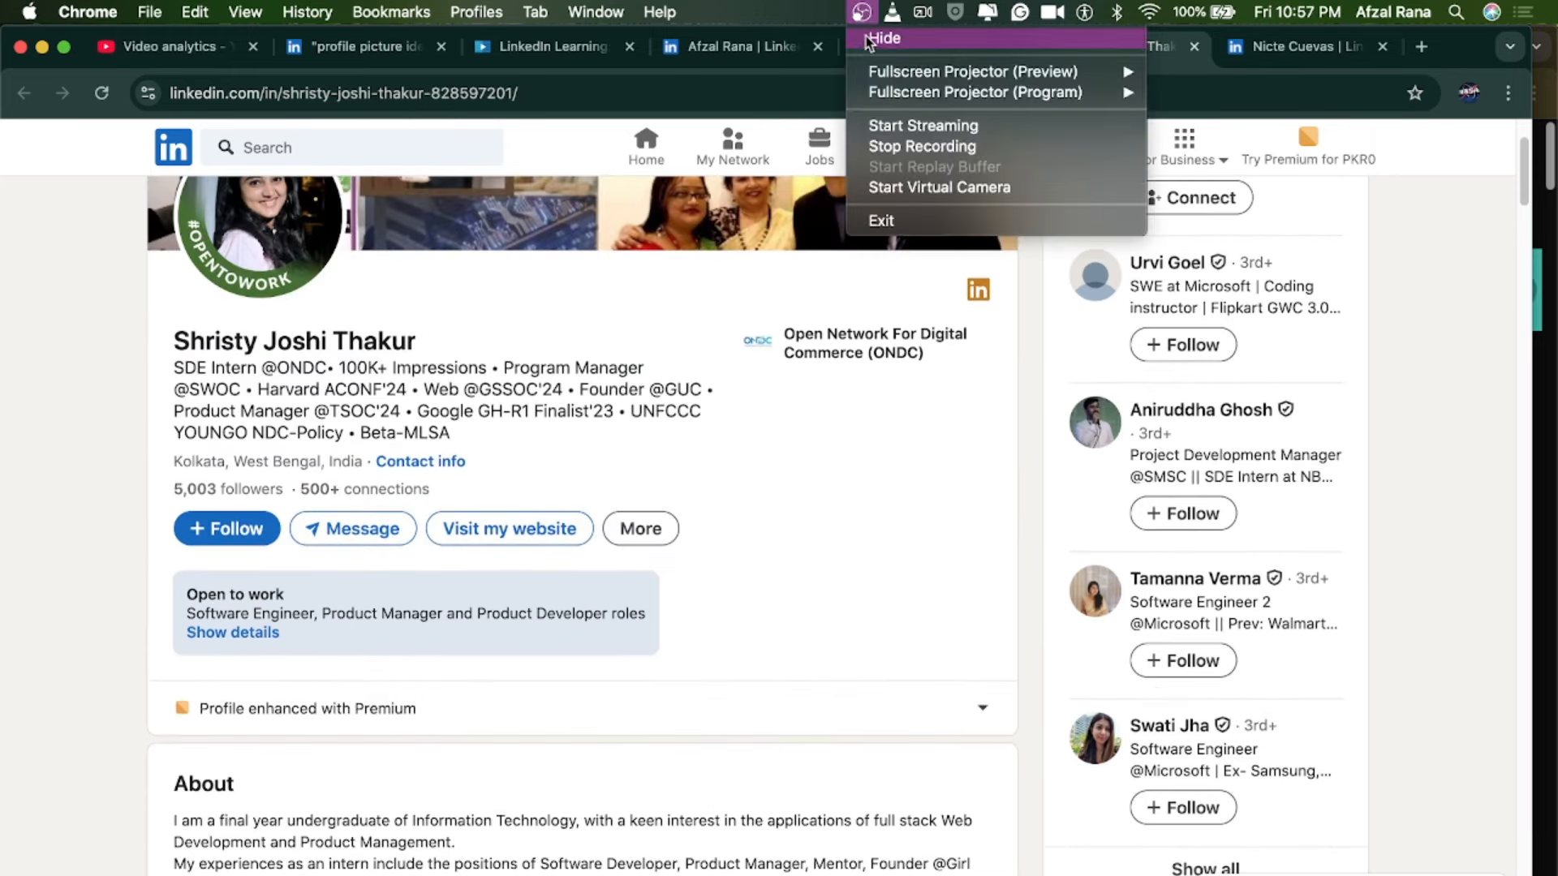
{"action": "left_click", "coordinate": [895, 147]}
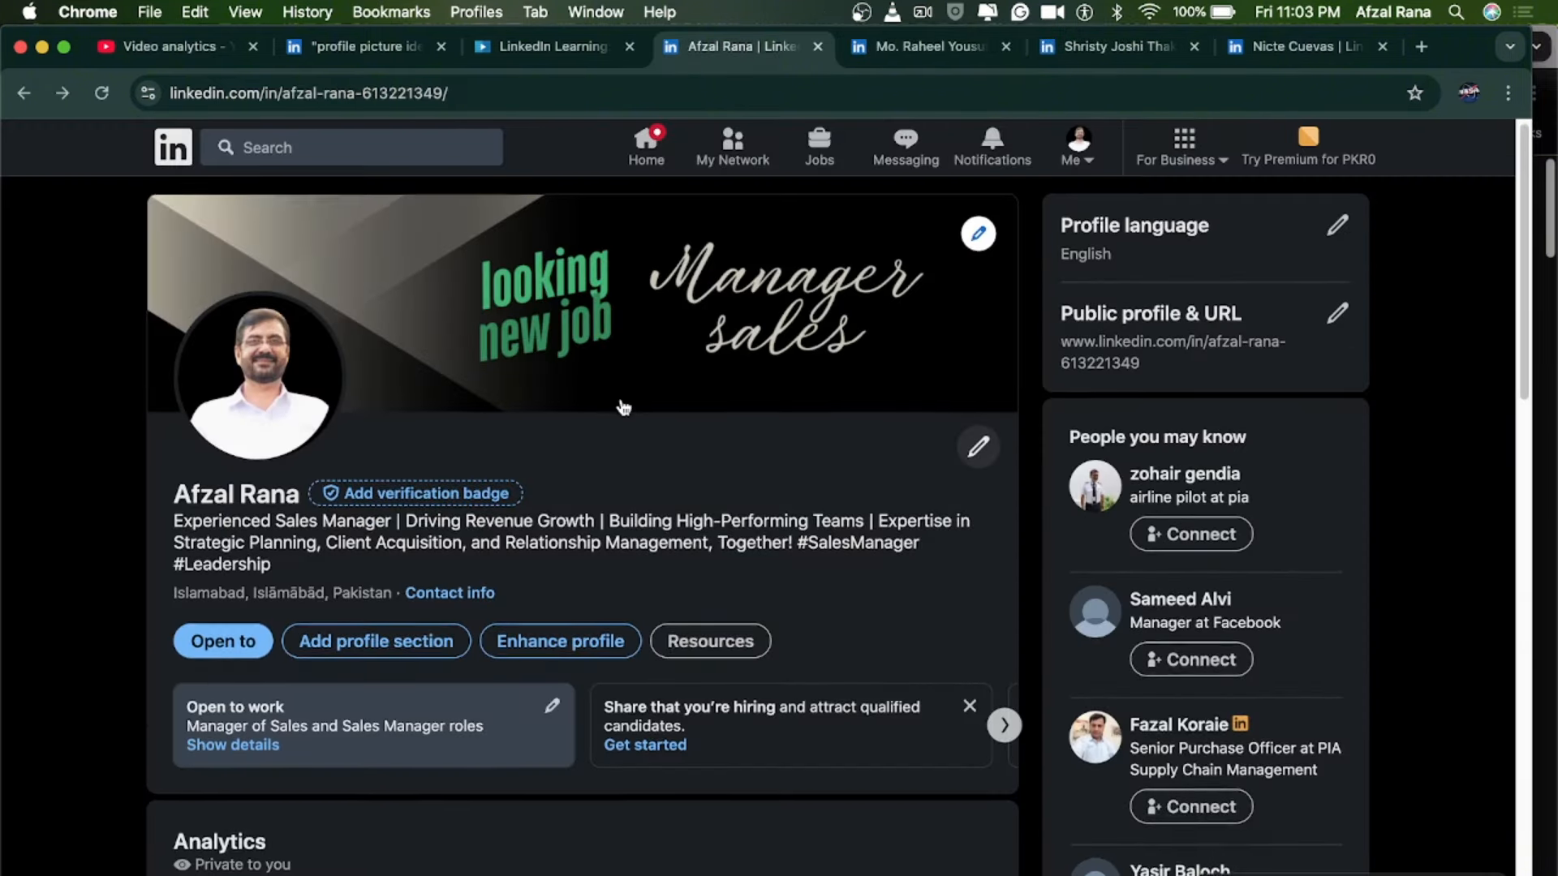
Open the own profile's intro for editing, look over its name fields and collapse the Premium offer.
{"action": "scroll", "coordinate": [620, 410], "scroll_direction": "down", "scroll_amount": 2}
{"action": "scroll", "coordinate": [1001, 470], "scroll_direction": "up", "scroll_amount": 1}
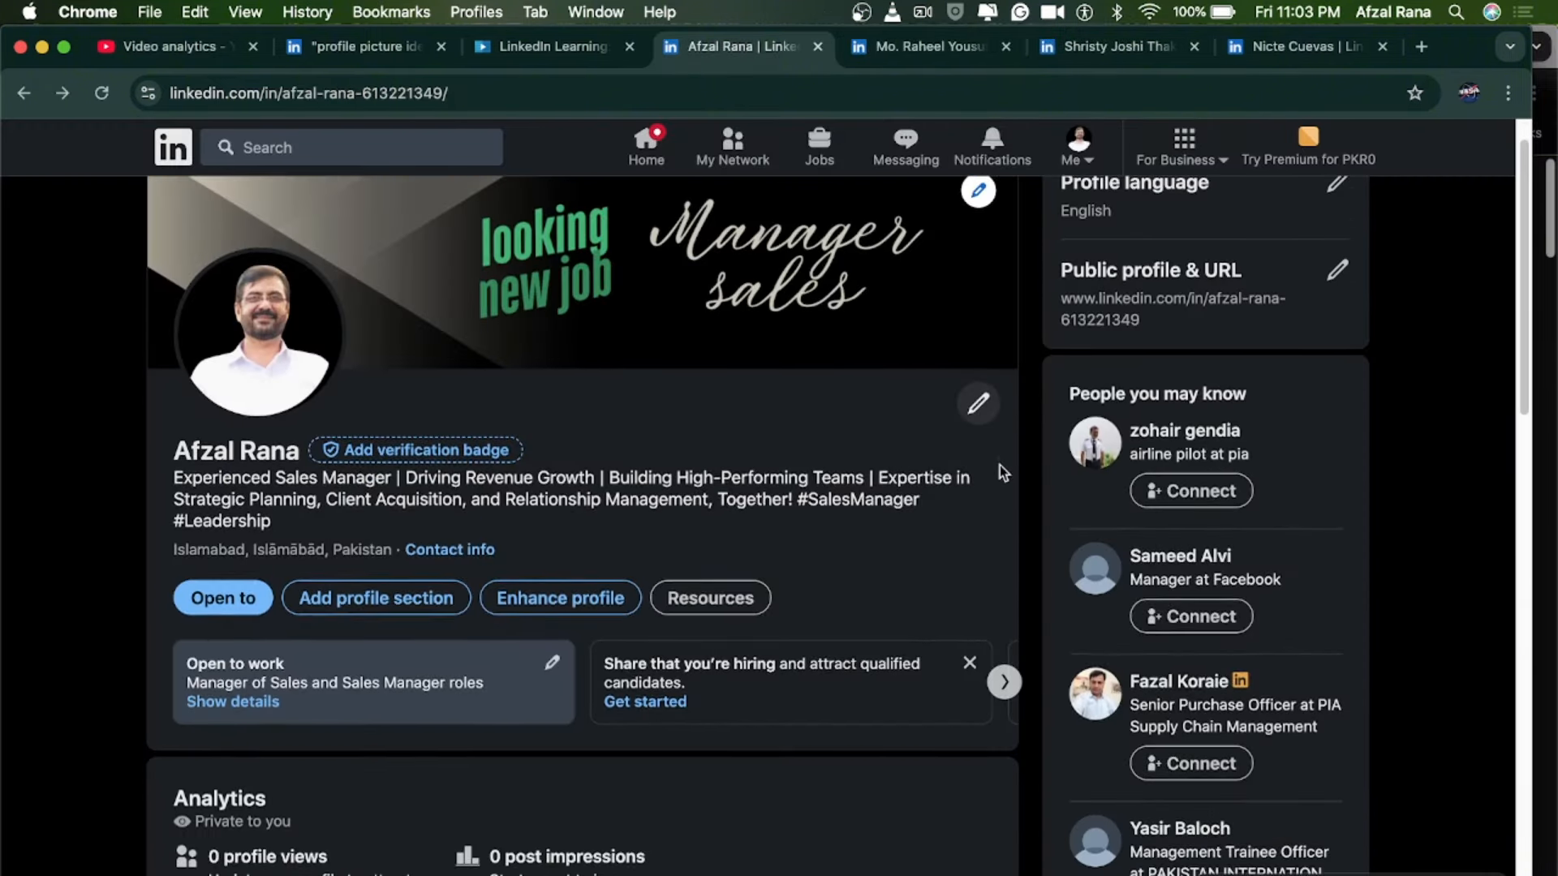
{"action": "left_click", "coordinate": [976, 406]}
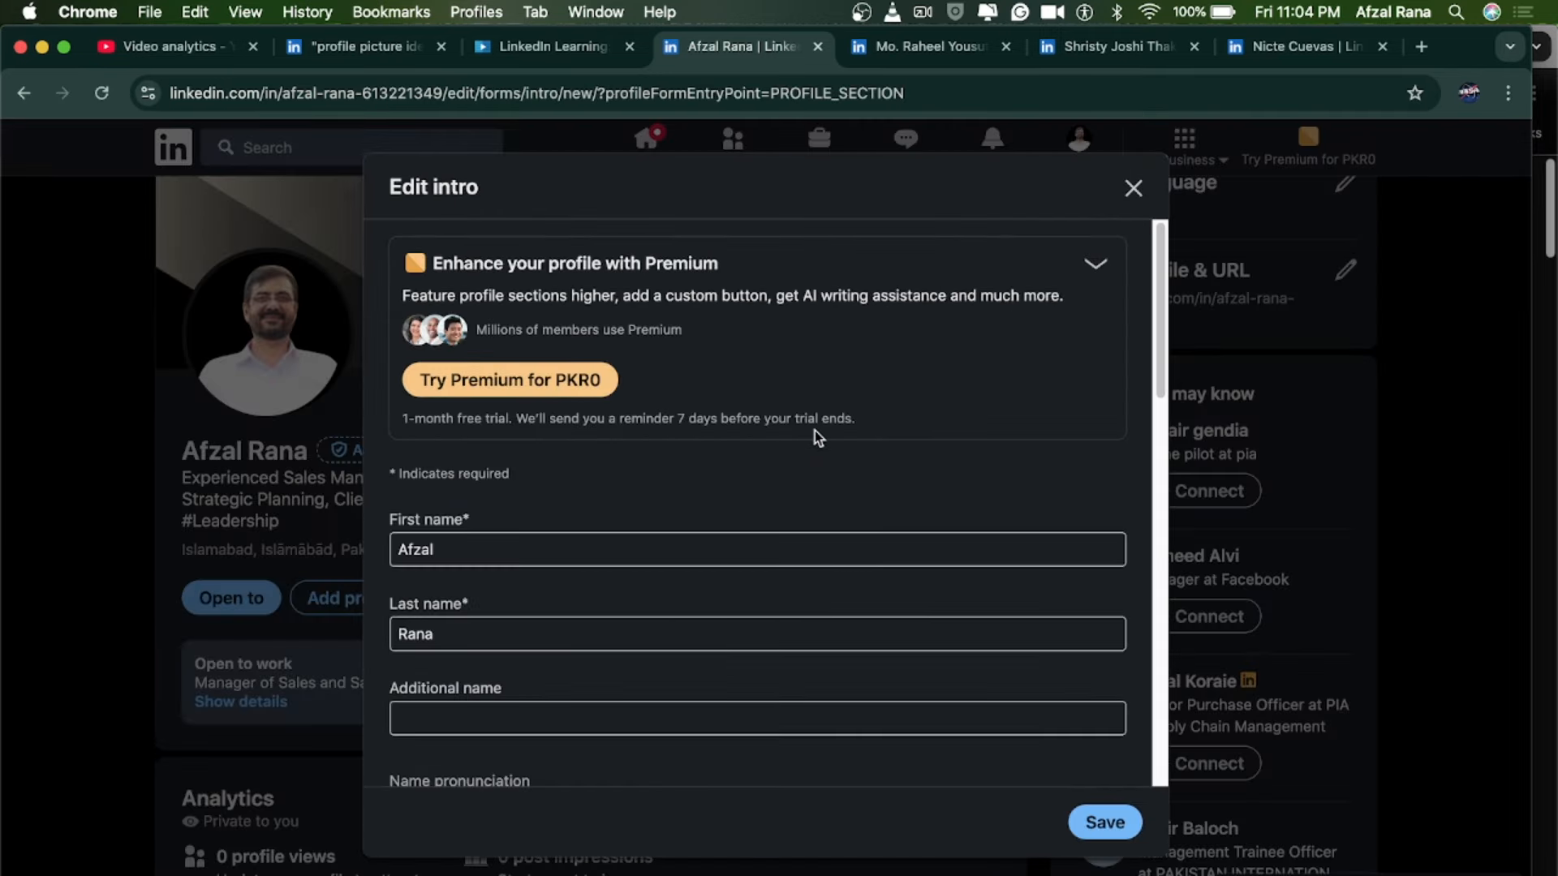
{"action": "scroll", "coordinate": [709, 423], "scroll_direction": "down", "scroll_amount": 3}
{"action": "scroll", "coordinate": [746, 405], "scroll_direction": "up", "scroll_amount": 2}
{"action": "scroll", "coordinate": [766, 442], "scroll_direction": "down", "scroll_amount": 3}
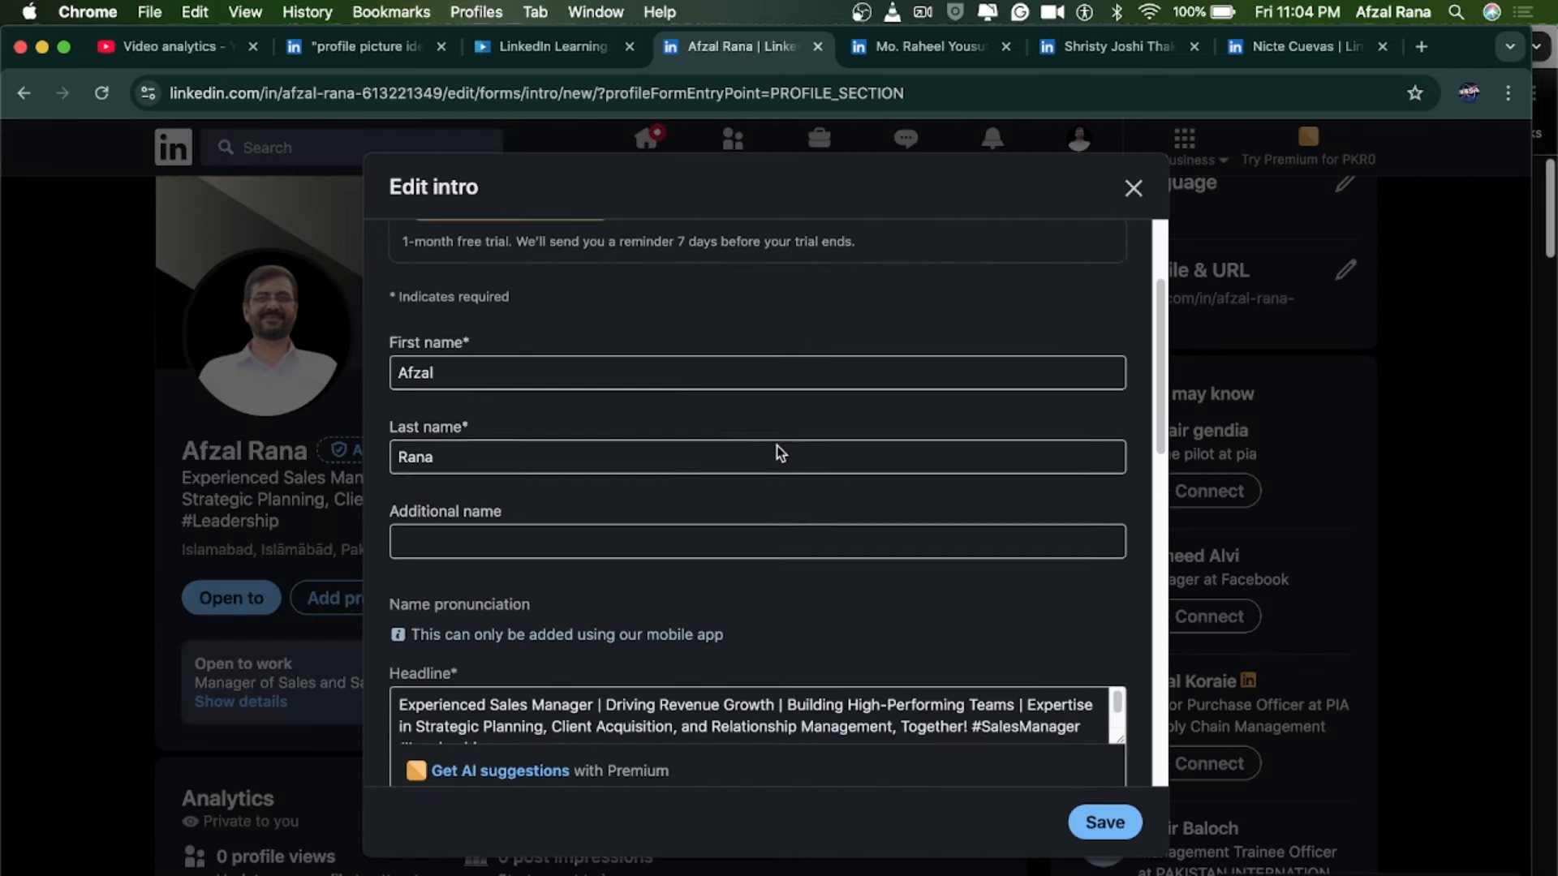
{"action": "scroll", "coordinate": [776, 446], "scroll_direction": "up", "scroll_amount": 2}
{"action": "scroll", "coordinate": [860, 424], "scroll_direction": "up", "scroll_amount": 2}
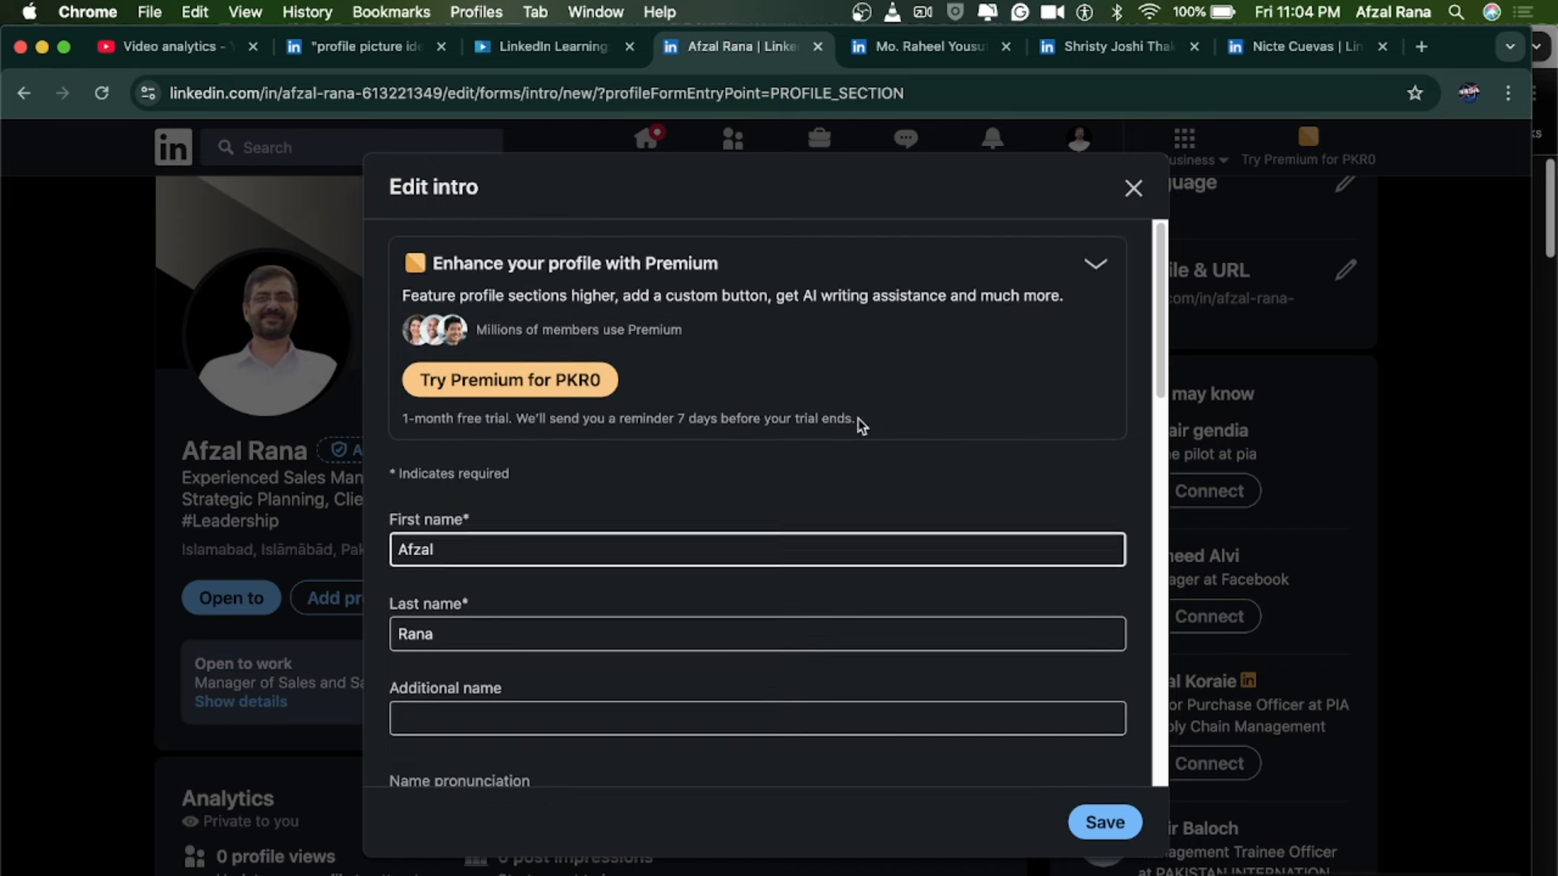
{"action": "left_click", "coordinate": [1097, 268]}
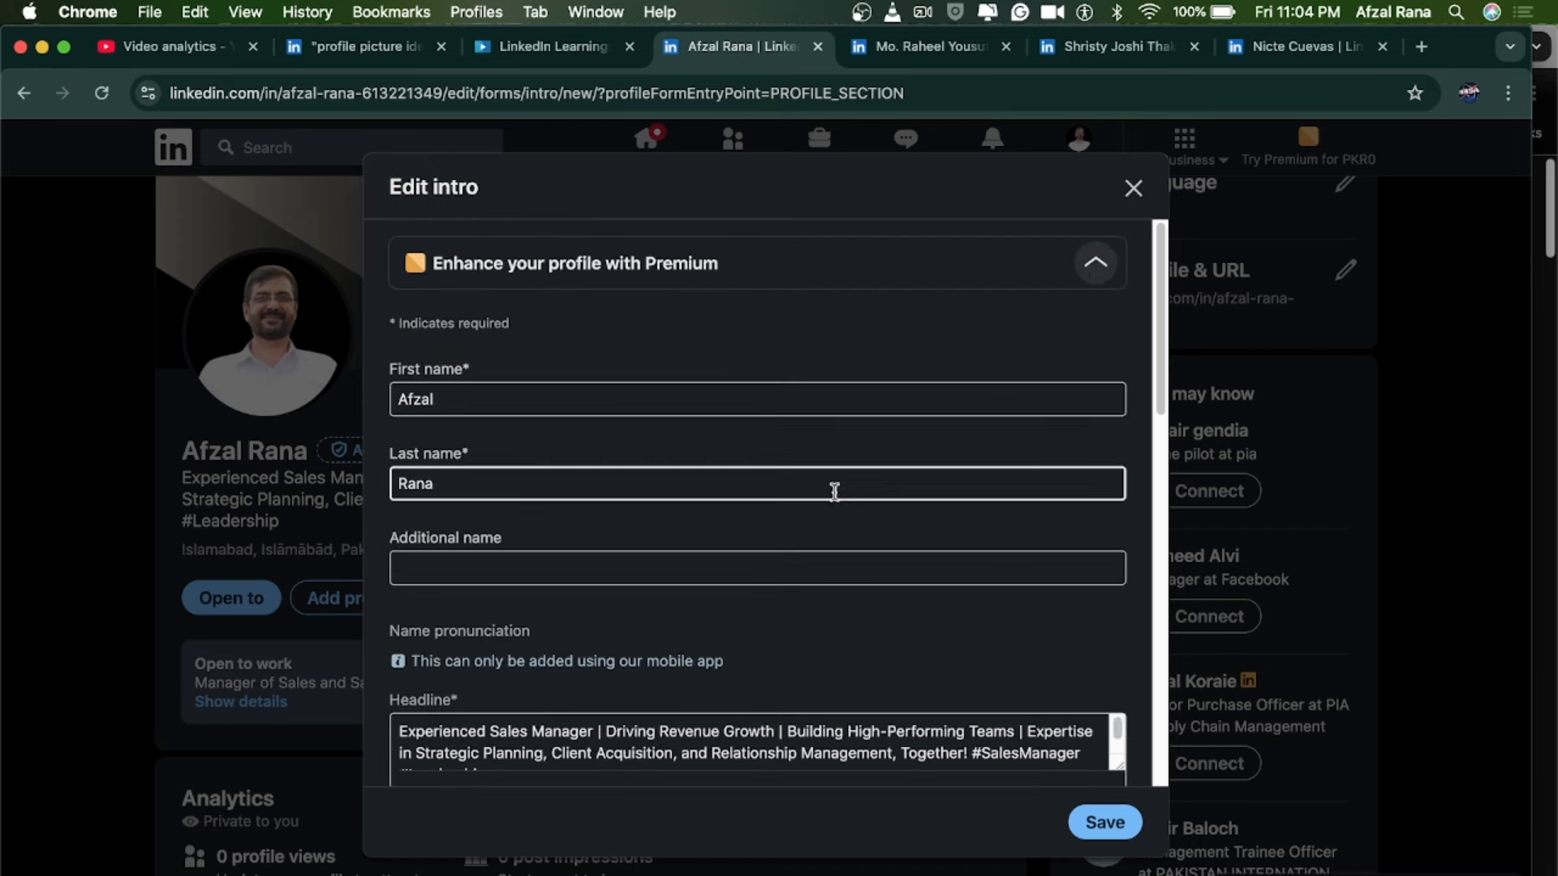
Examine the Headline field in the intro form and close the form without changing anything.
{"action": "scroll", "coordinate": [758, 511], "scroll_direction": "down", "scroll_amount": 2}
{"action": "scroll", "coordinate": [755, 517], "scroll_direction": "down", "scroll_amount": 1}
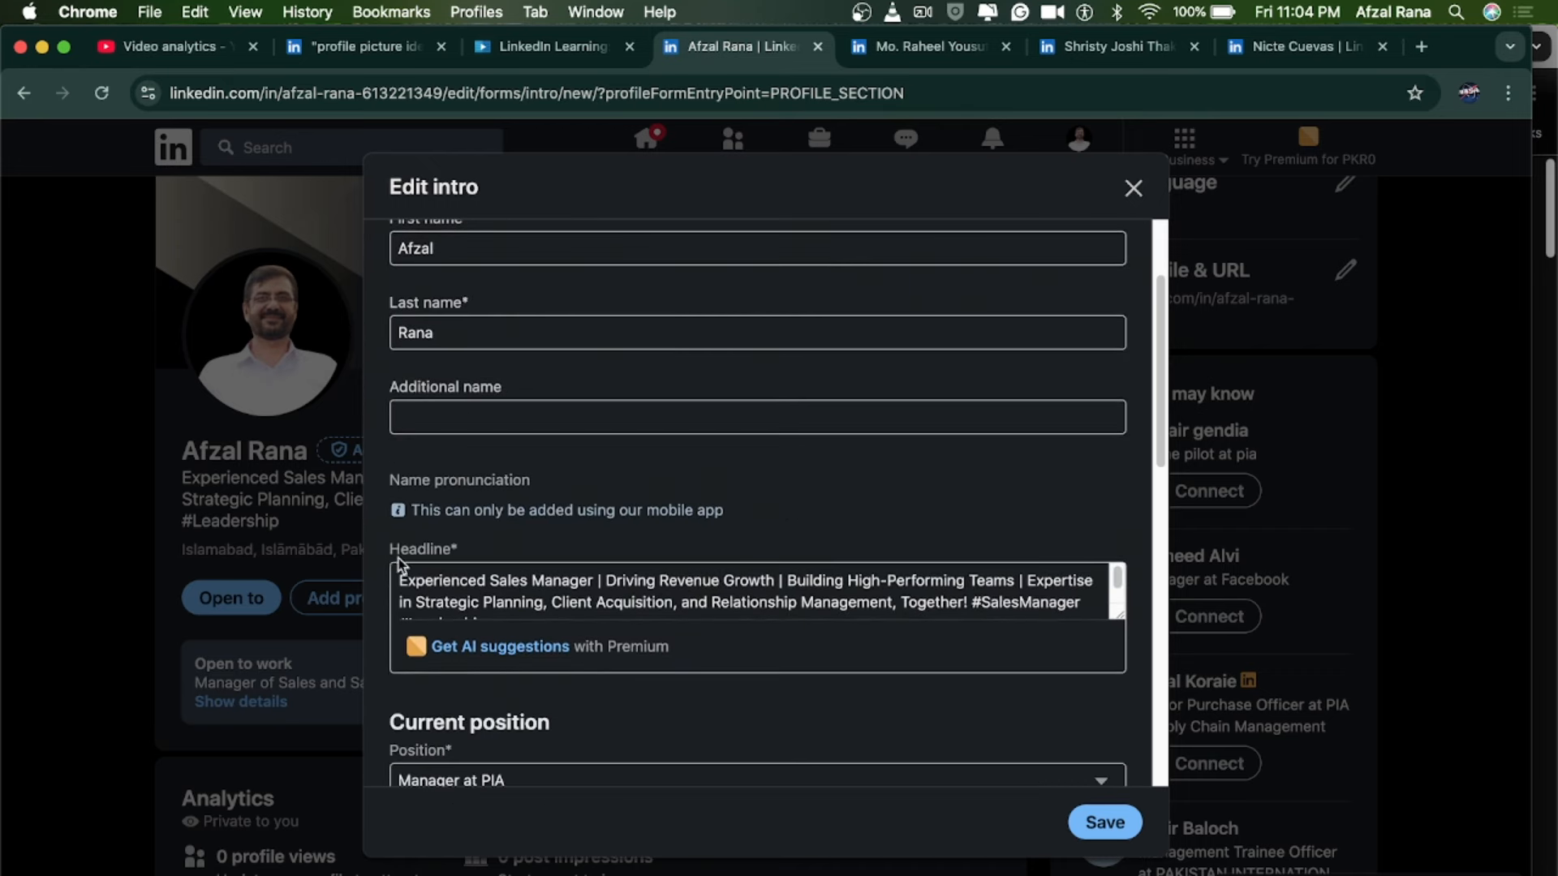
{"action": "left_click_drag", "start_coordinate": [471, 552], "coordinate": [380, 539]}
{"action": "scroll", "coordinate": [520, 649], "scroll_direction": "up", "scroll_amount": 3}
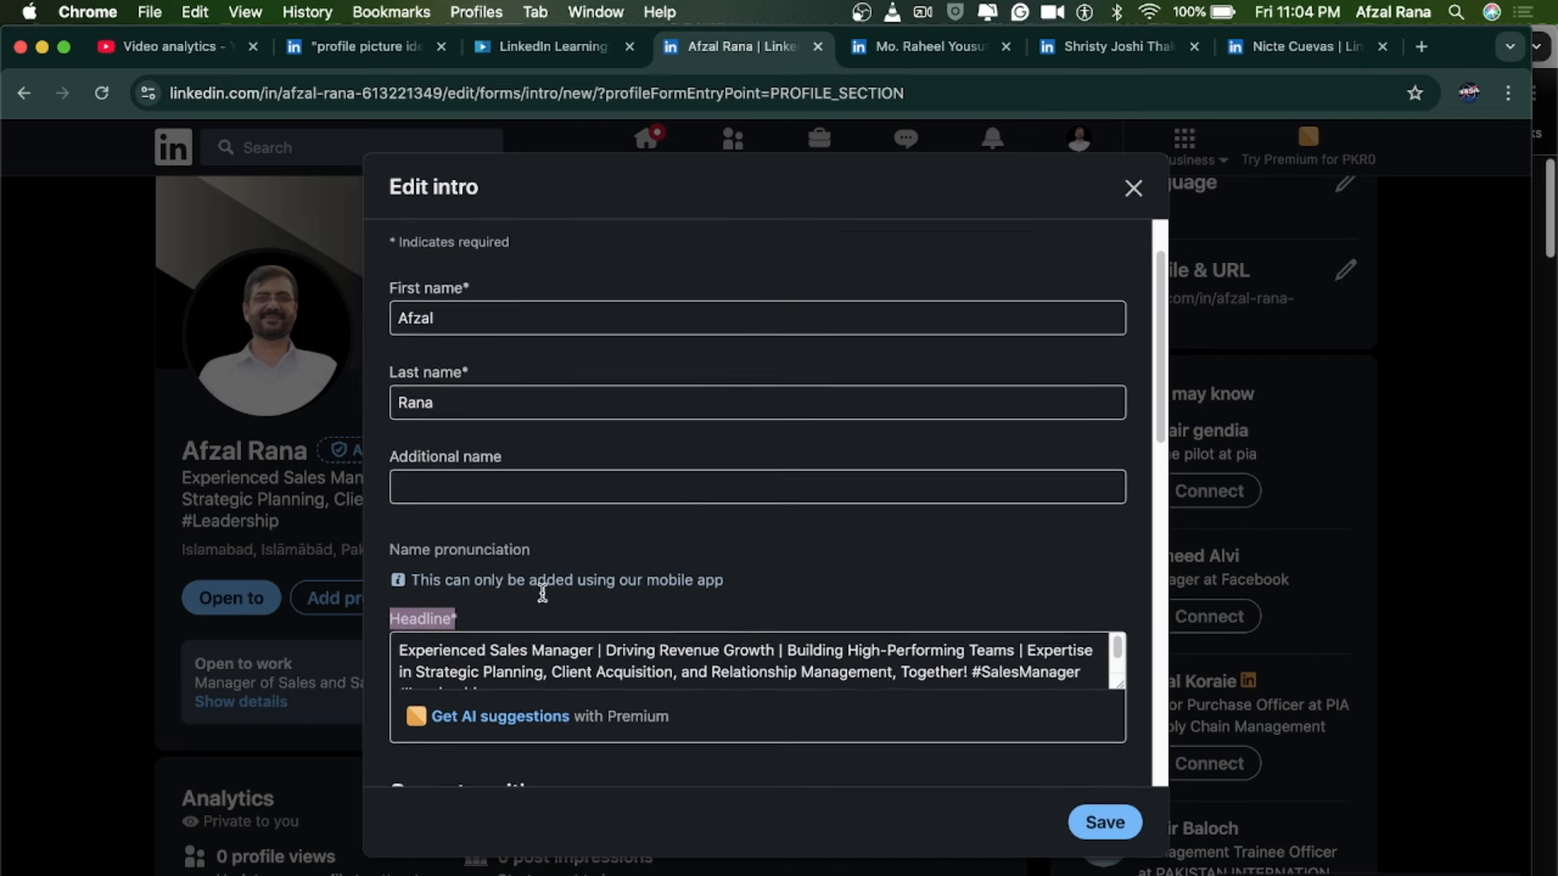
{"action": "scroll", "coordinate": [593, 715], "scroll_direction": "down", "scroll_amount": 1}
{"action": "scroll", "coordinate": [562, 698], "scroll_direction": "down", "scroll_amount": 1}
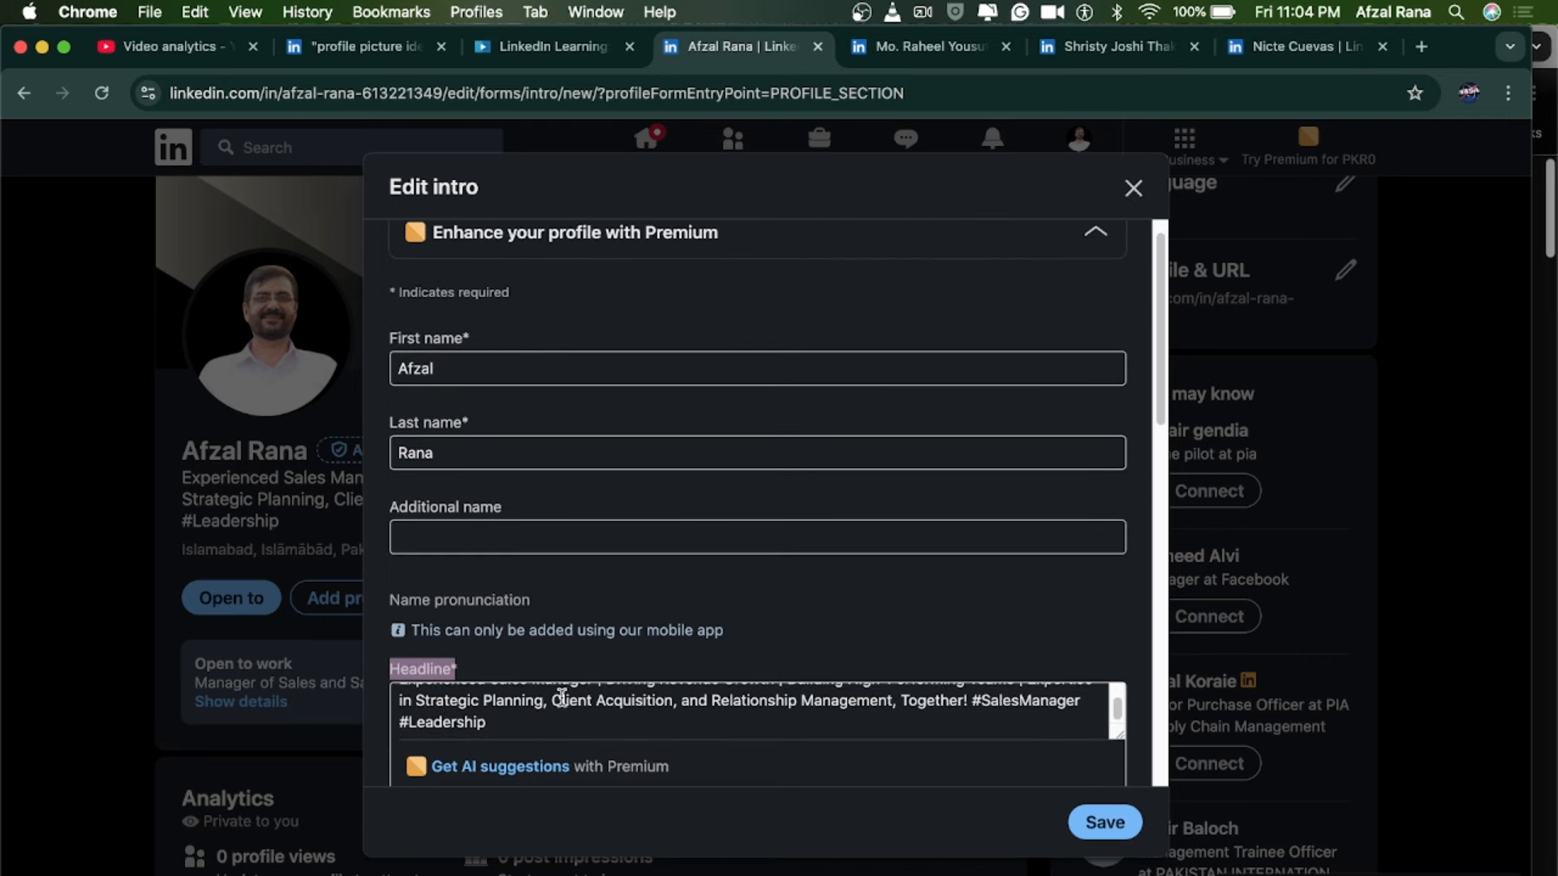
{"action": "scroll", "coordinate": [485, 708], "scroll_direction": "up", "scroll_amount": 1}
{"action": "scroll", "coordinate": [485, 708], "scroll_direction": "up", "scroll_amount": 1}
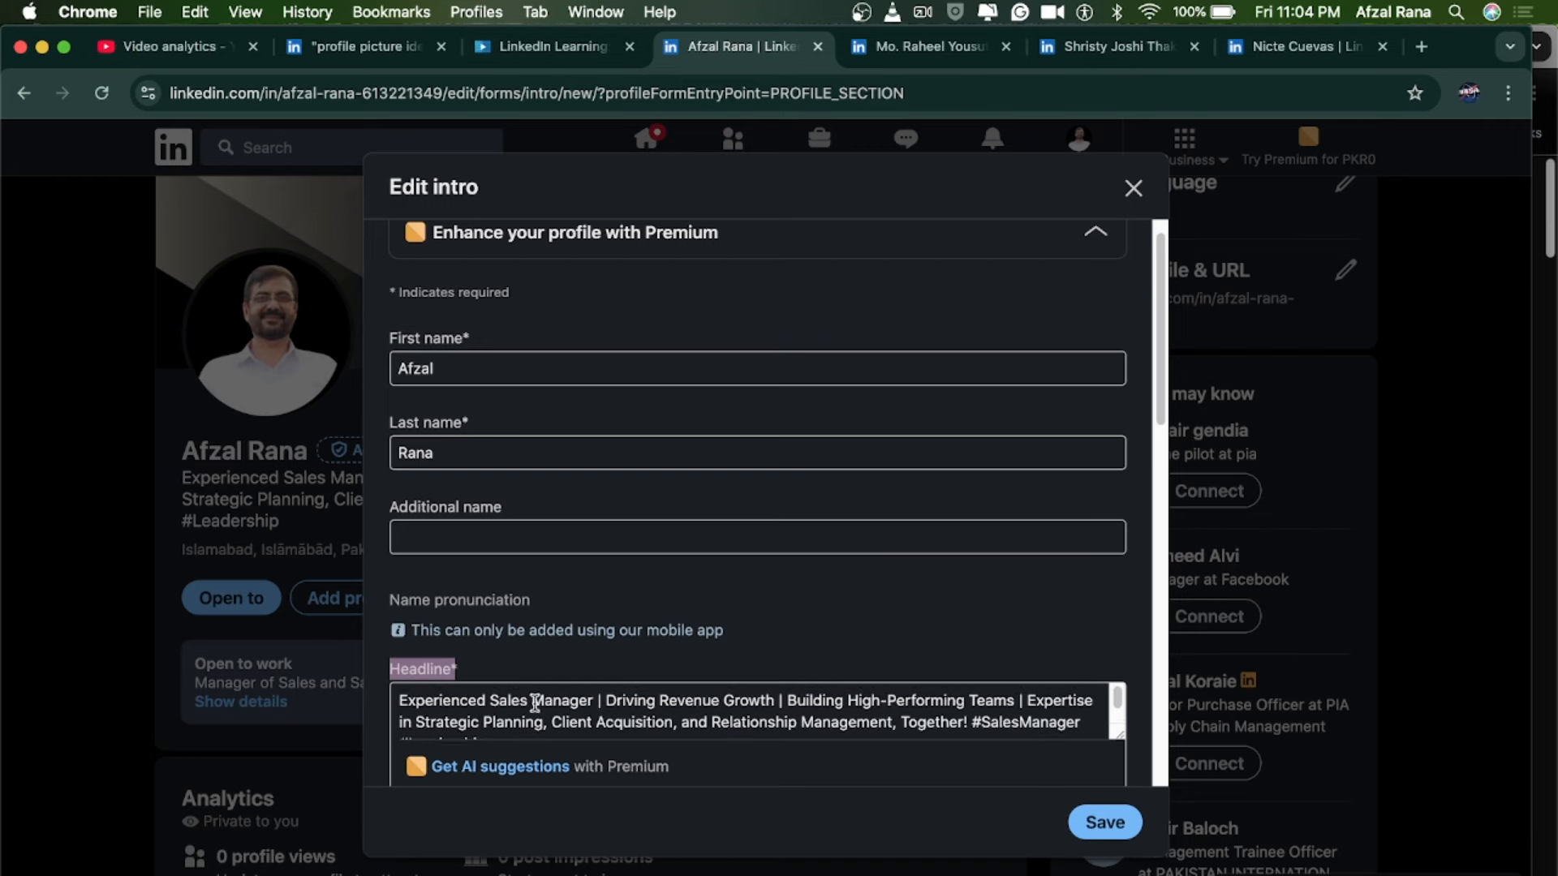
{"action": "left_click", "coordinate": [1131, 192]}
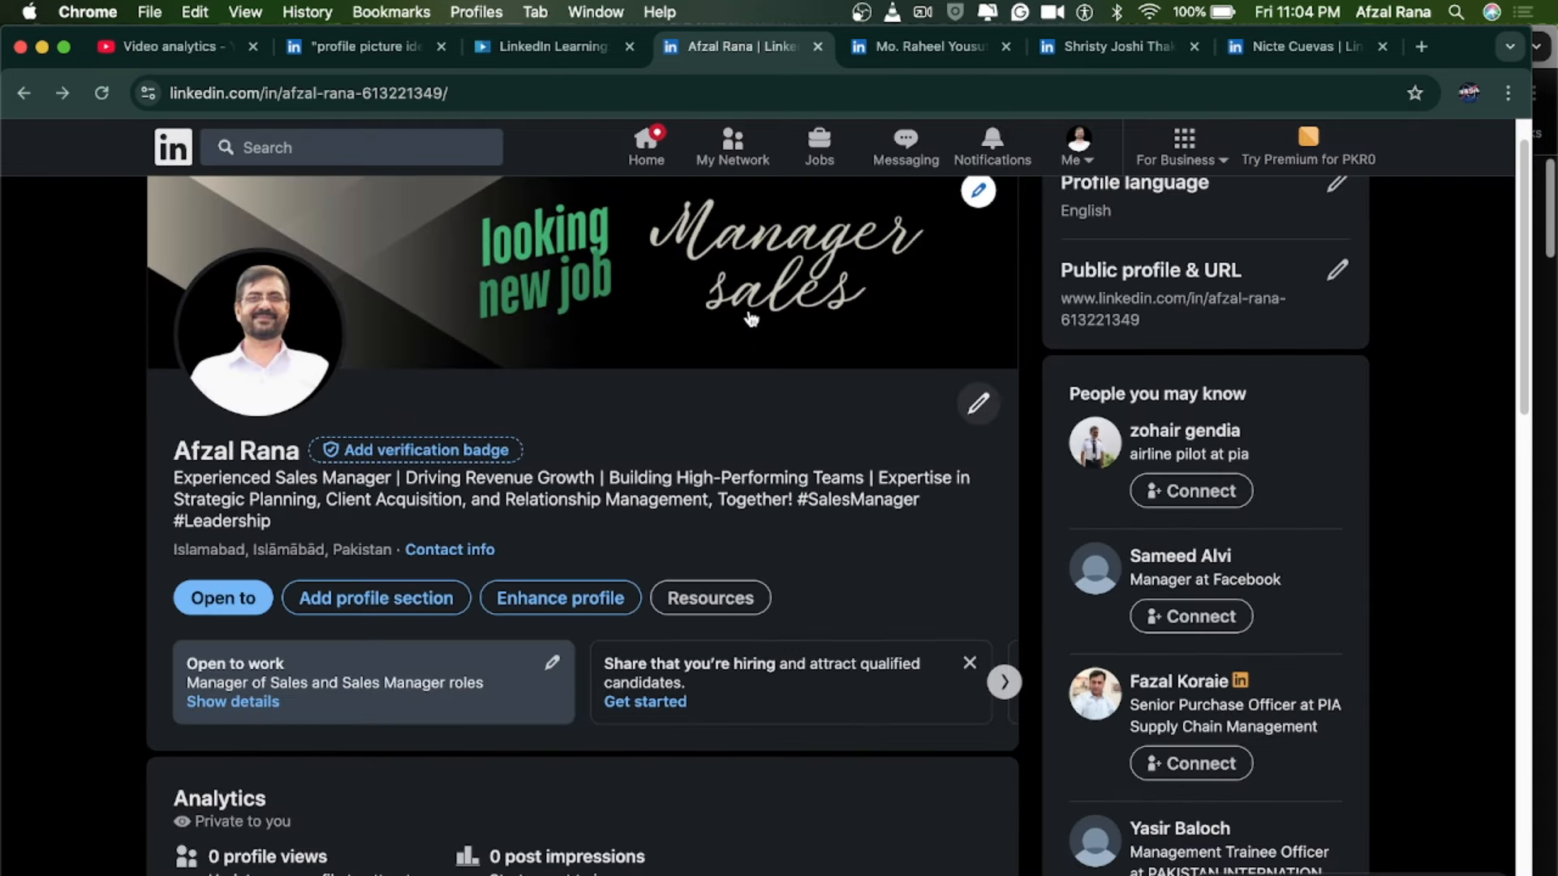
{"action": "left_click", "coordinate": [862, 12]}
{"action": "left_click", "coordinate": [921, 146]}
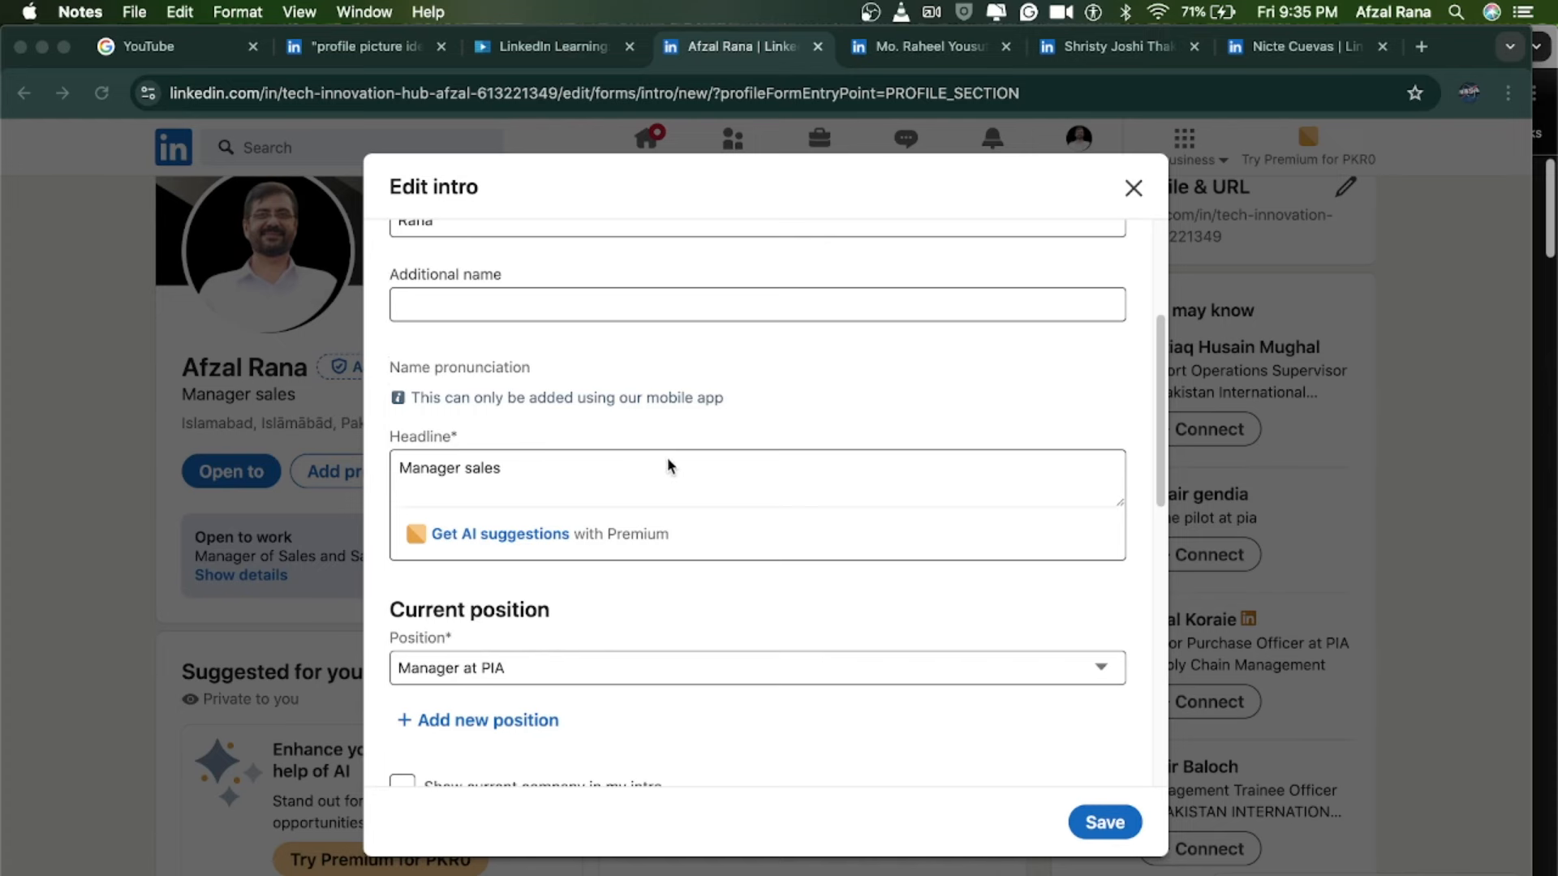
Replace the headline with the text from "Experienced Sales Manager | Driving Revenue Growth 💰" through "Let's Achieve Success Together! 🚀 #SalesManager #Leadership".
{"action": "scroll", "coordinate": [670, 460], "scroll_direction": "up", "scroll_amount": 5}
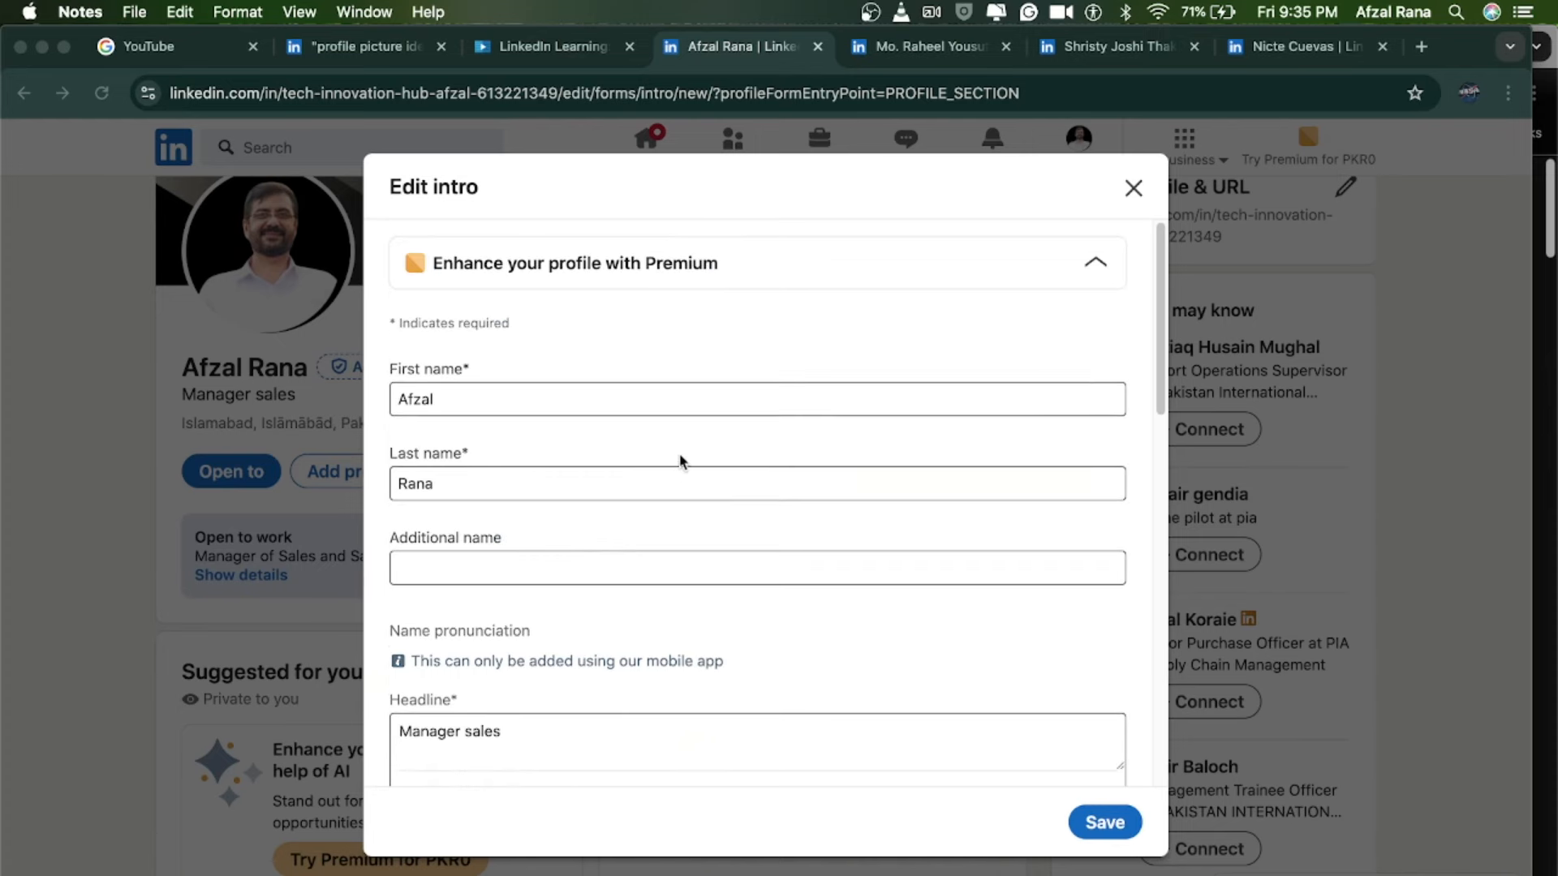
{"action": "scroll", "coordinate": [681, 458], "scroll_direction": "down", "scroll_amount": 3}
{"action": "scroll", "coordinate": [680, 459], "scroll_direction": "down", "scroll_amount": 1}
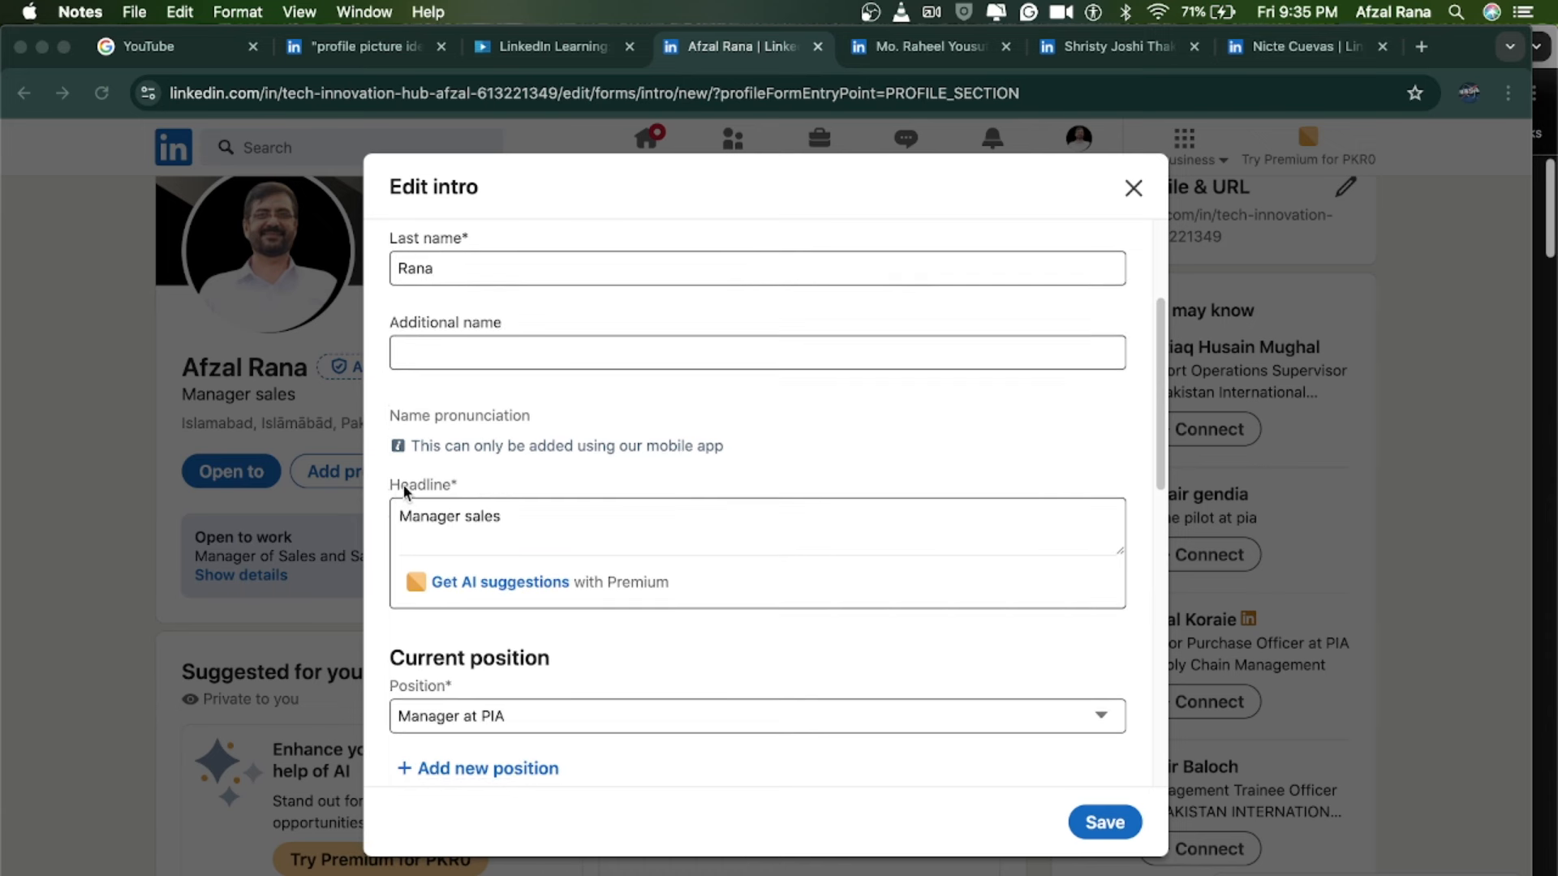
{"action": "left_click", "coordinate": [515, 512]}
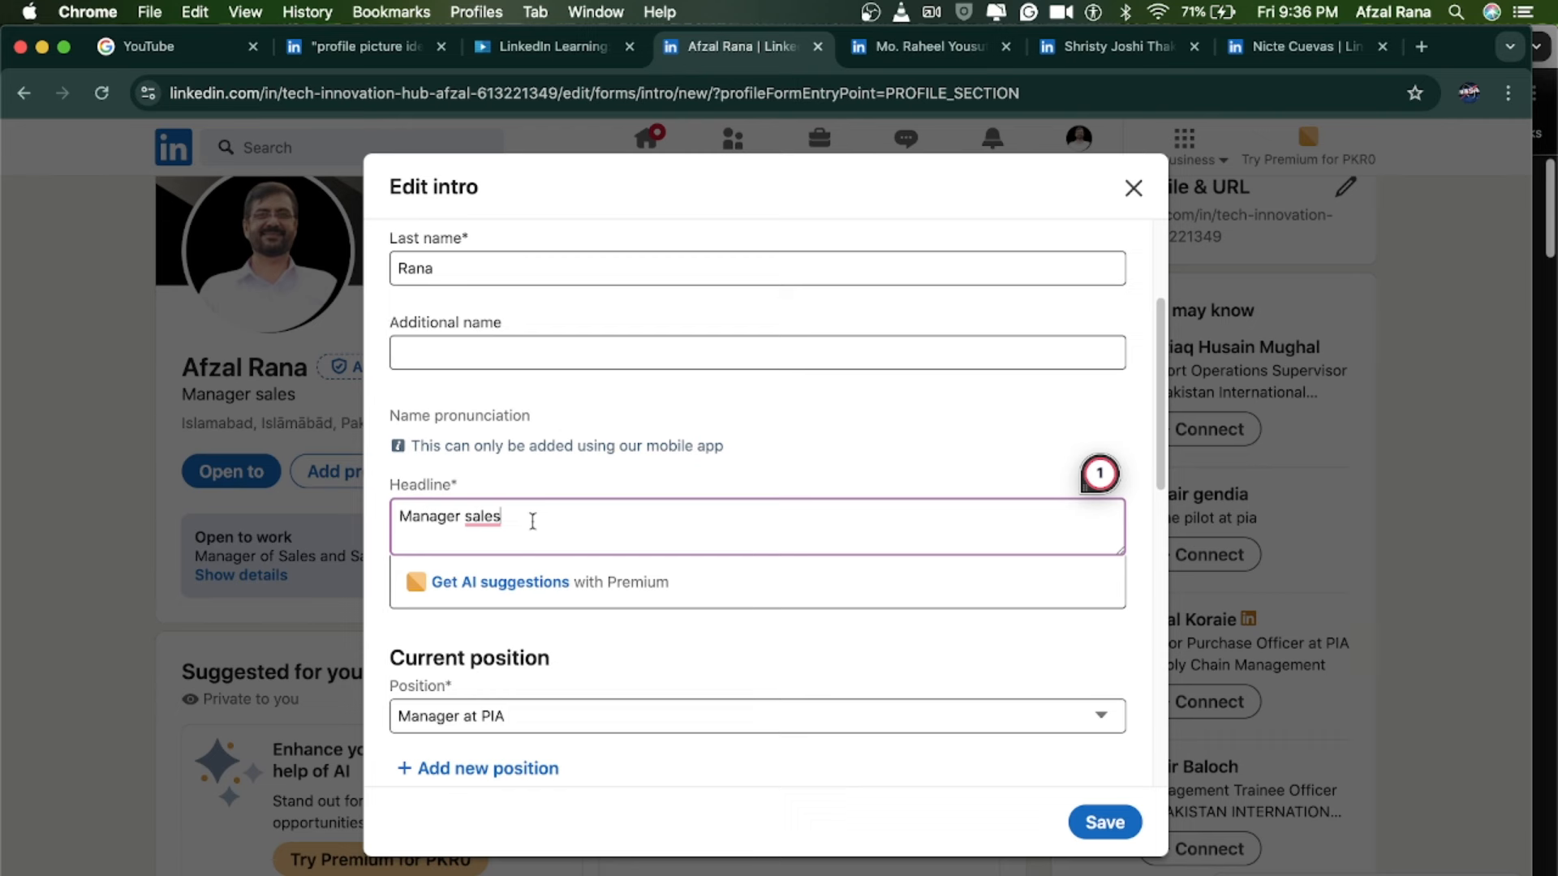
{"action": "key", "text": "BackSpace"}
{"action": "key", "text": "BackSpace"}
{"action": "key", "text": "BackSpace"}
{"action": "key", "text": "BackSpace"}
{"action": "key", "text": "BackSpace"}
{"action": "key", "text": "BackSpace"}
{"action": "key", "text": "BackSpace"}
{"action": "key", "text": "BackSpace"}
{"action": "key", "text": "BackSpace"}
{"action": "key", "text": "BackSpace"}
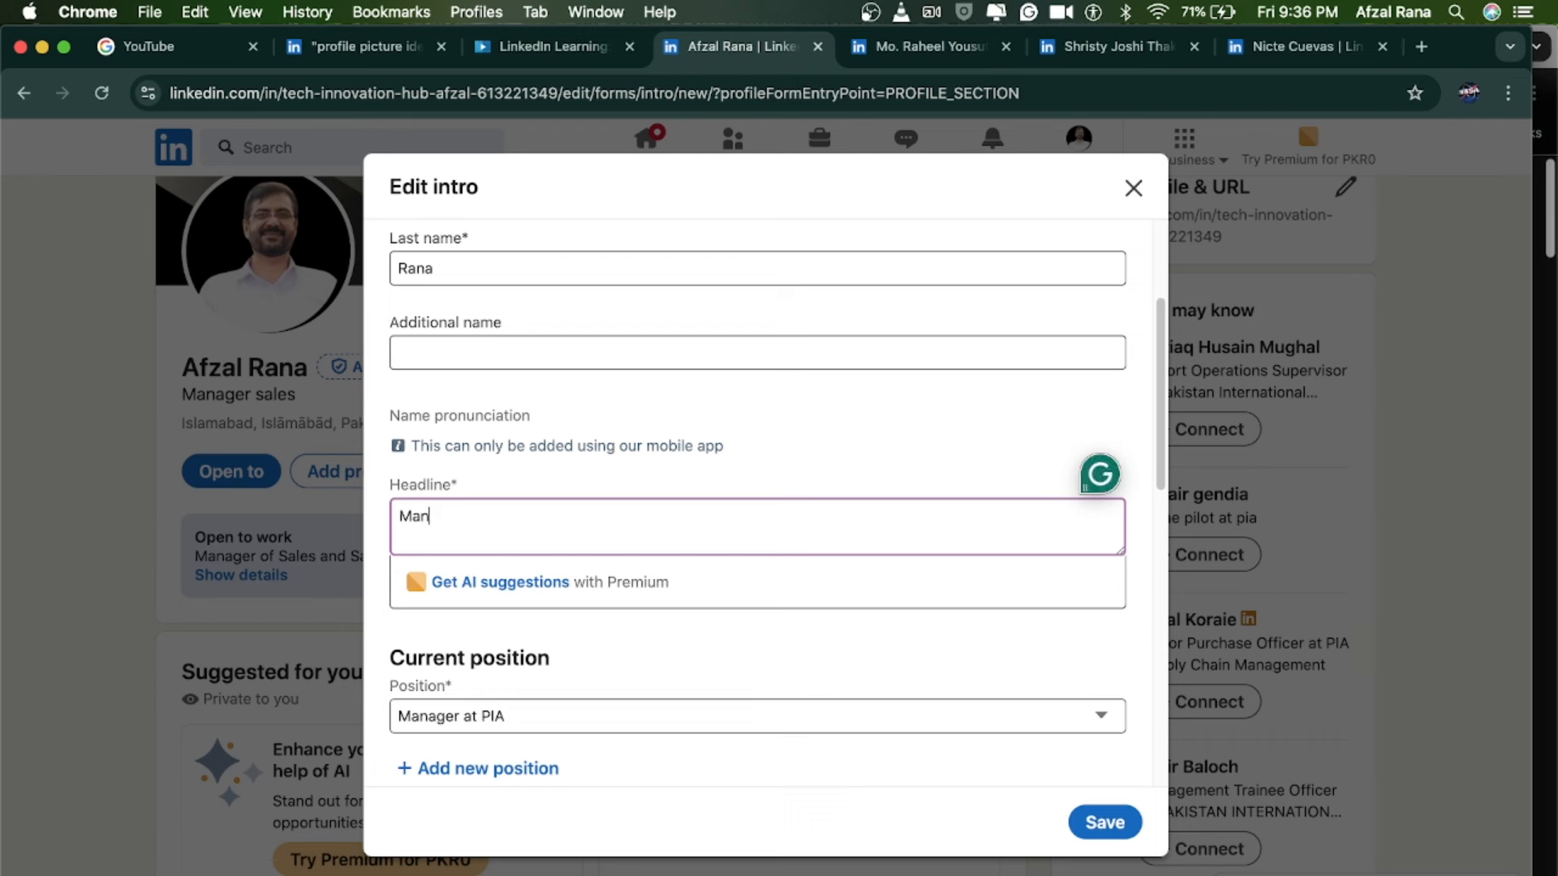
{"action": "key", "text": "BackSpace"}
{"action": "key", "text": "BackSpace"}
{"action": "key", "text": "BackSpace"}
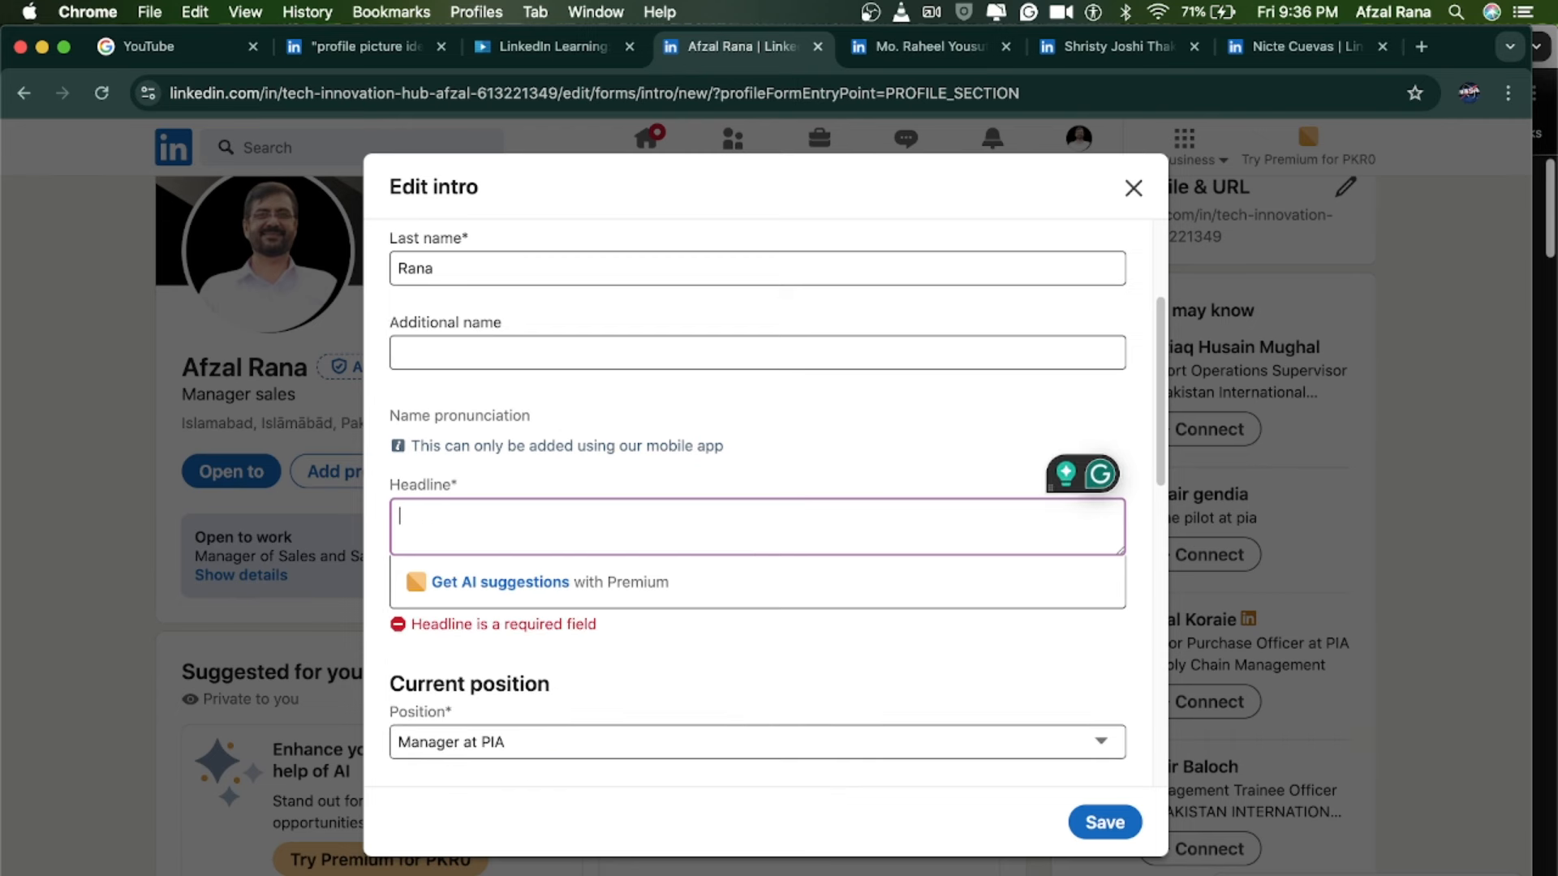
{"action": "type", "text": "Experienced Sales Manager | Driving Revenue Growth 💰 | Building High-Performing Teams 👥 | Expertise in Strategic Planning, Client Acquisition, and Relationship Management 🤝 | Let's Achieve Success Together! 🚀 #SalesManager #Leadership"}
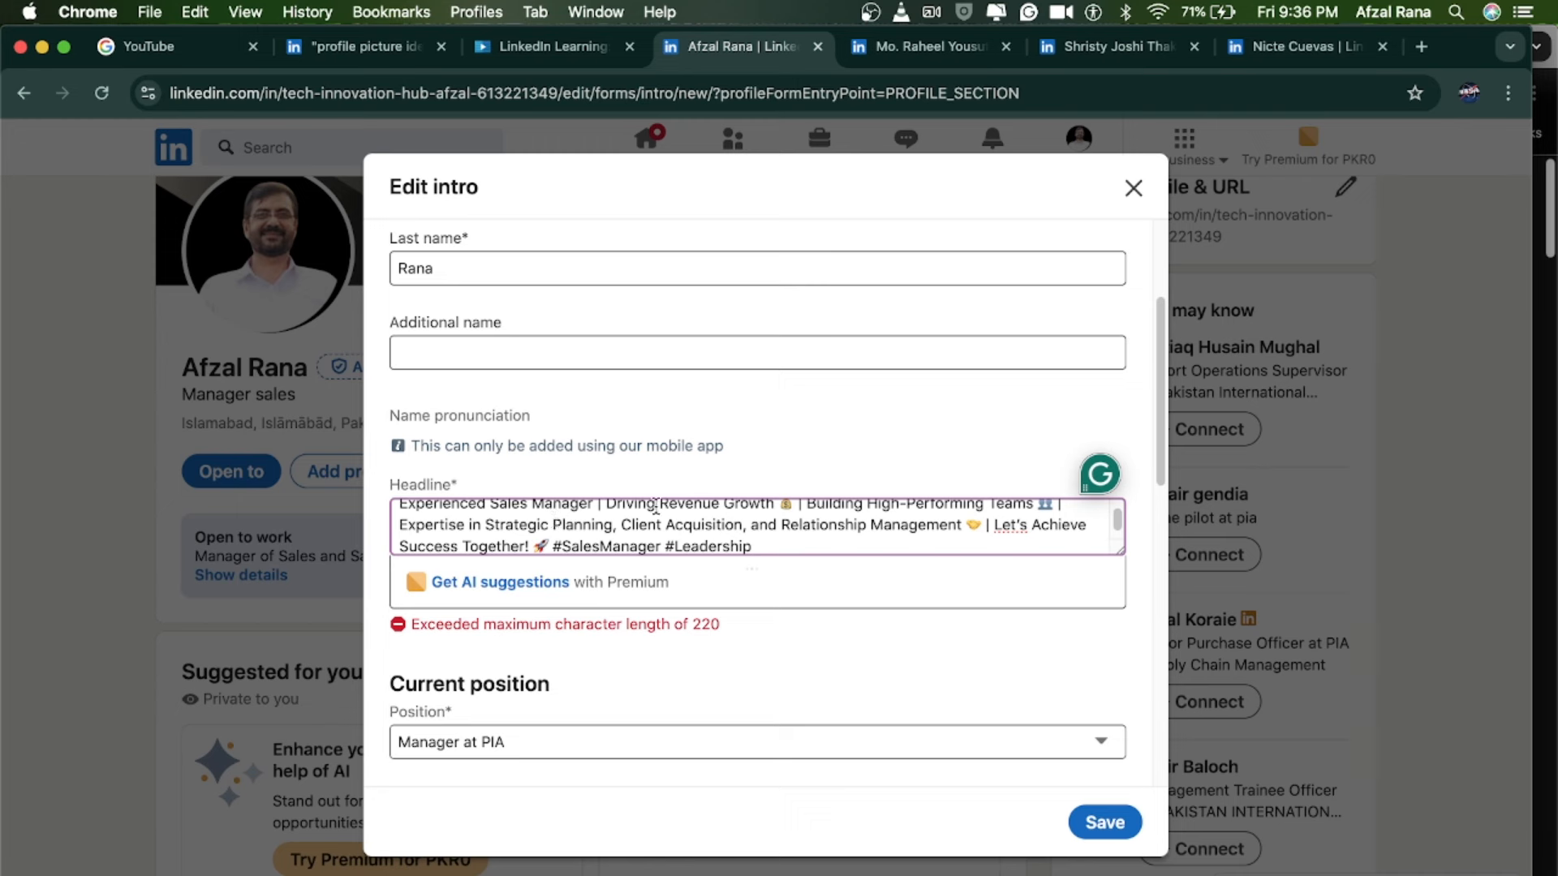
{"action": "scroll", "coordinate": [657, 519], "scroll_direction": "up", "scroll_amount": 2}
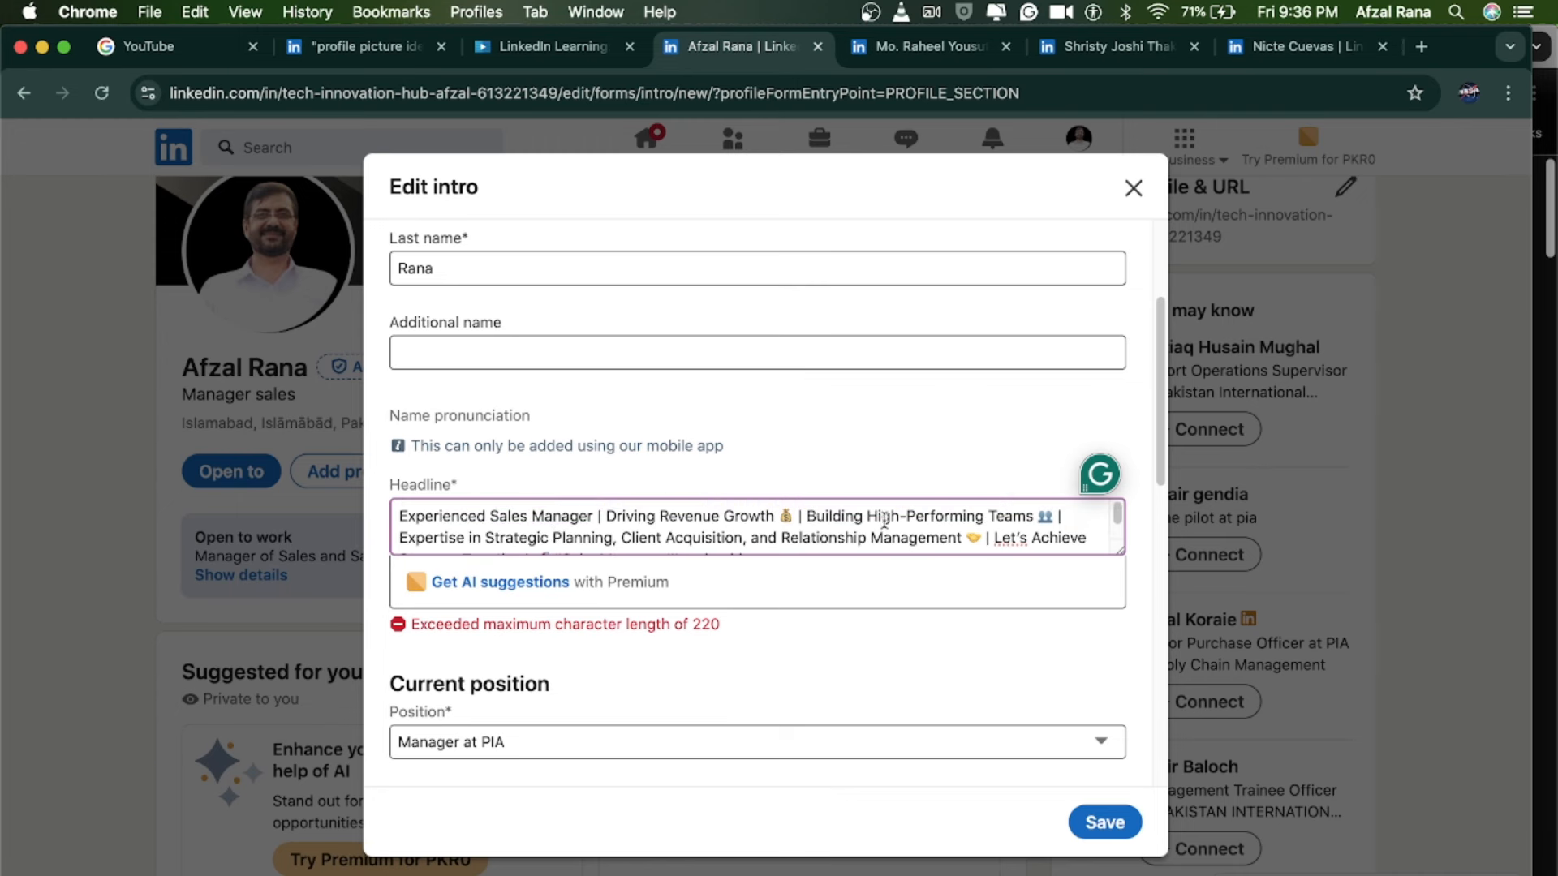
{"action": "scroll", "coordinate": [827, 520], "scroll_direction": "down", "scroll_amount": 1}
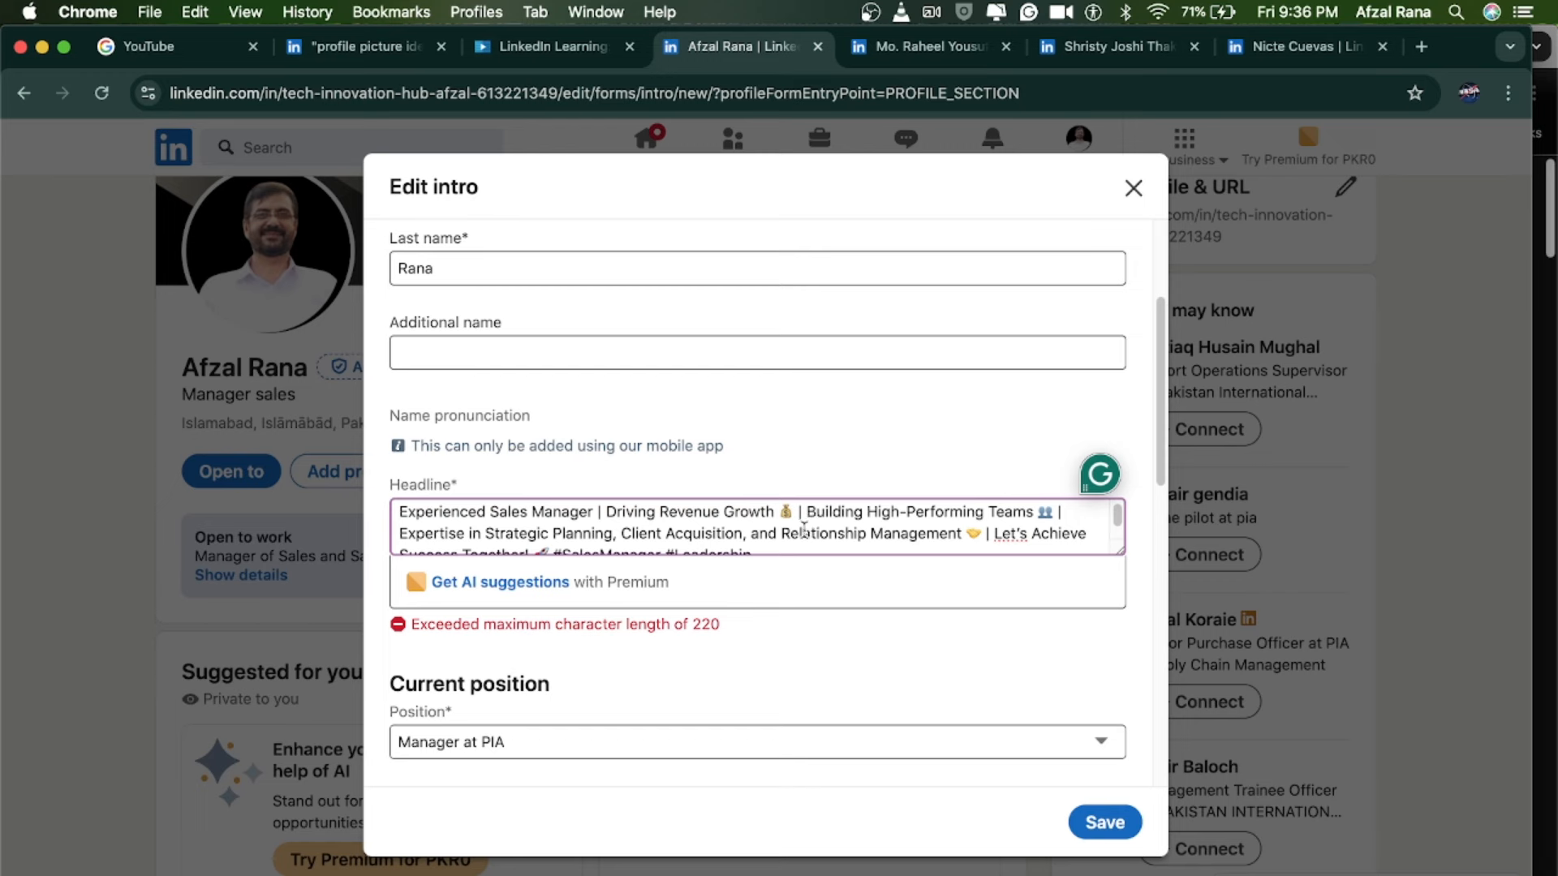
{"action": "scroll", "coordinate": [787, 530], "scroll_direction": "down", "scroll_amount": 1}
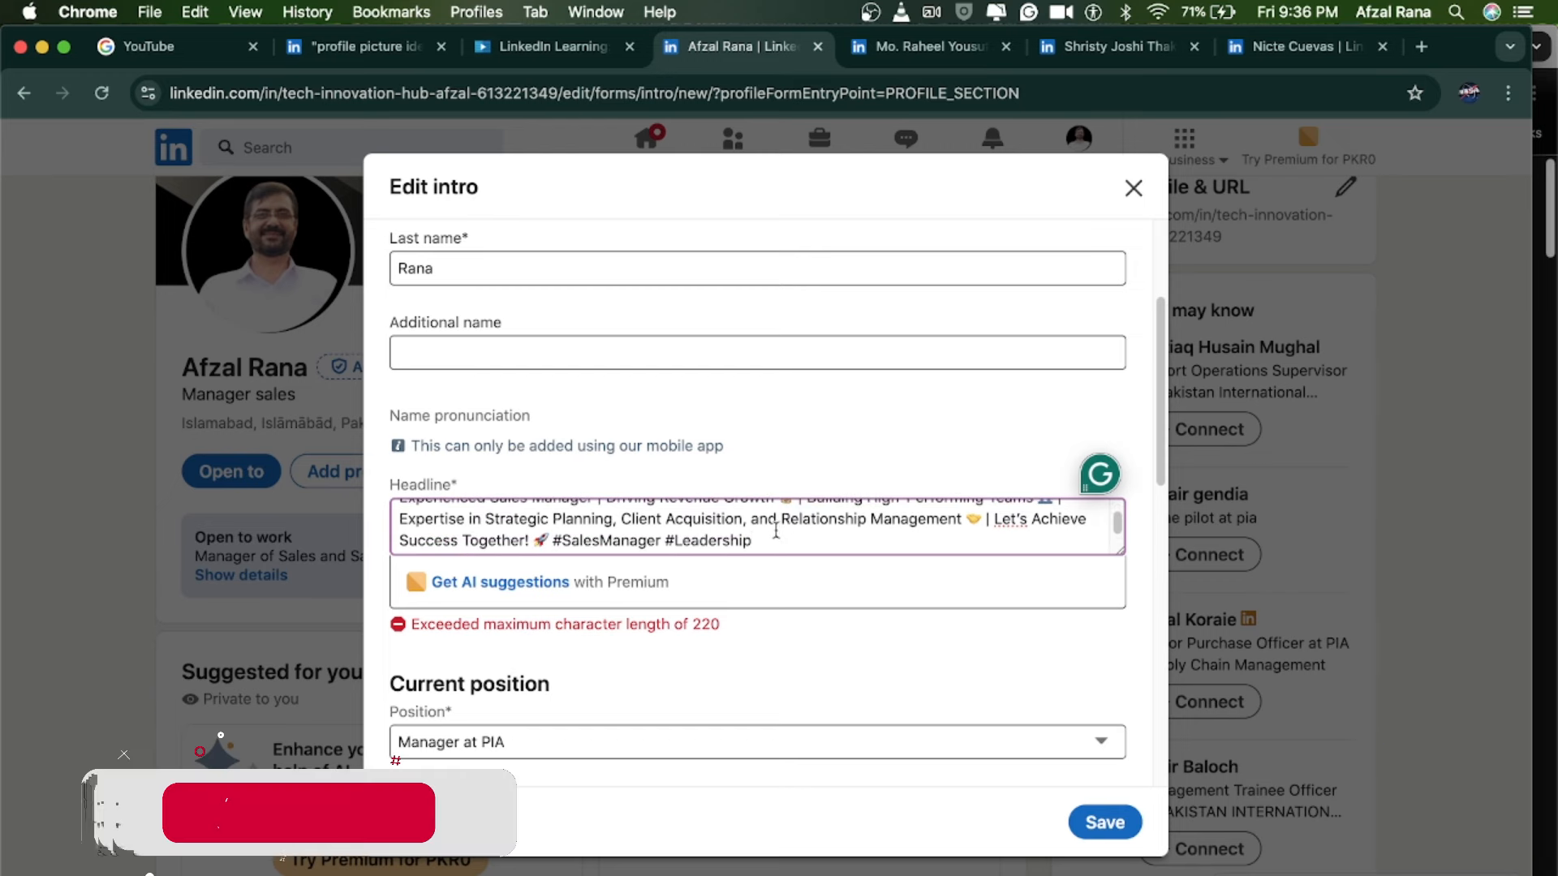
Review the full headline text in the intro form against the 220-character limit.
{"action": "scroll", "coordinate": [608, 519], "scroll_direction": "up", "scroll_amount": 1}
{"action": "scroll", "coordinate": [607, 520], "scroll_direction": "up", "scroll_amount": 1}
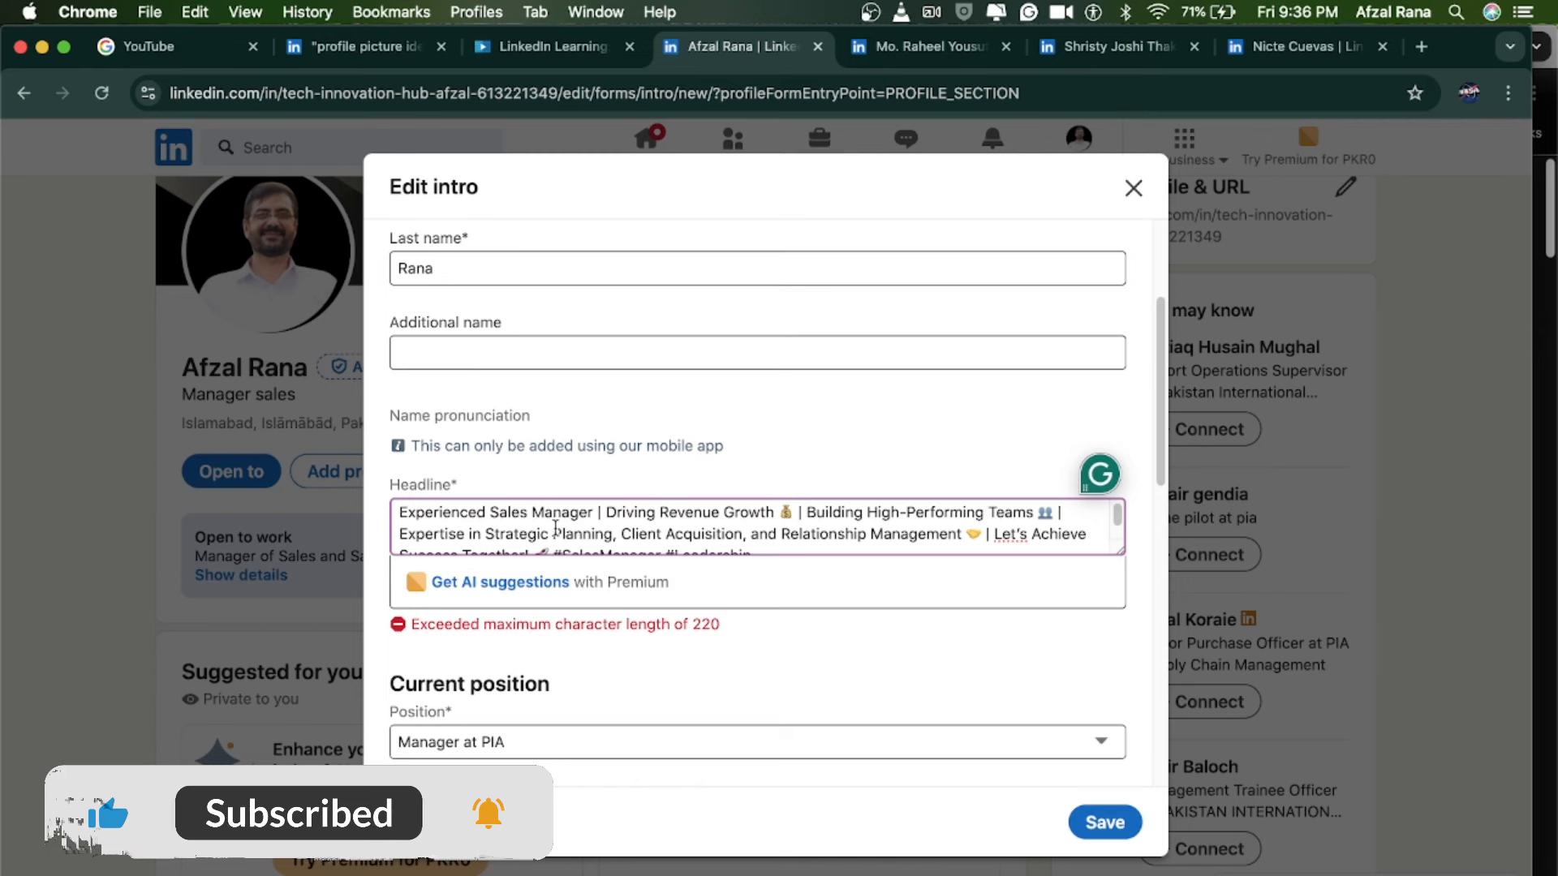
{"action": "scroll", "coordinate": [773, 537], "scroll_direction": "down", "scroll_amount": 1}
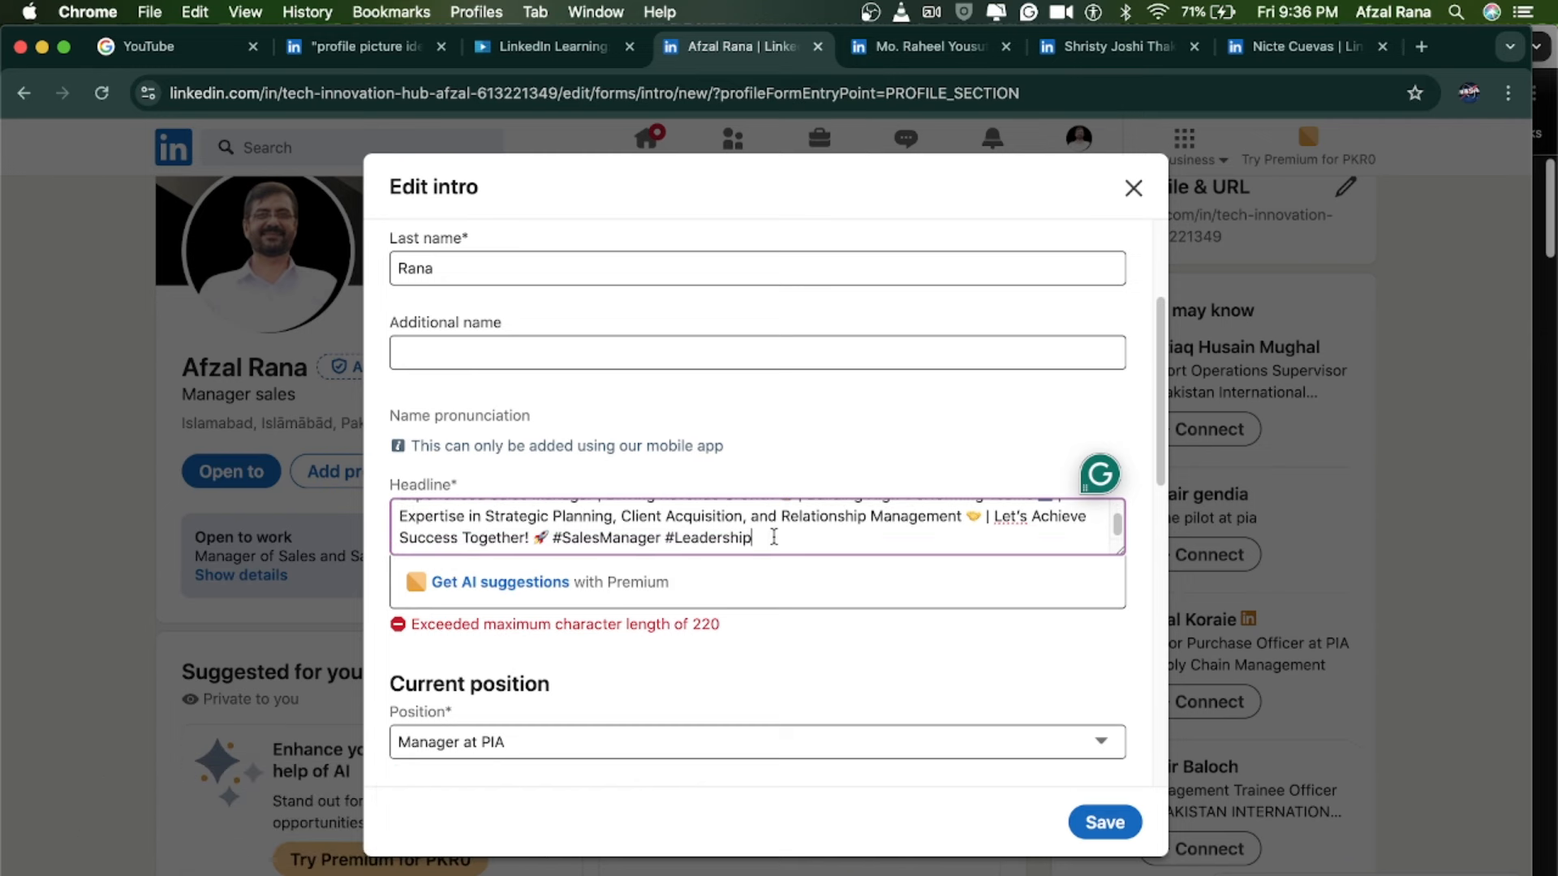
{"action": "scroll", "coordinate": [773, 537], "scroll_direction": "up", "scroll_amount": 1}
{"action": "scroll", "coordinate": [773, 537], "scroll_direction": "up", "scroll_amount": 1}
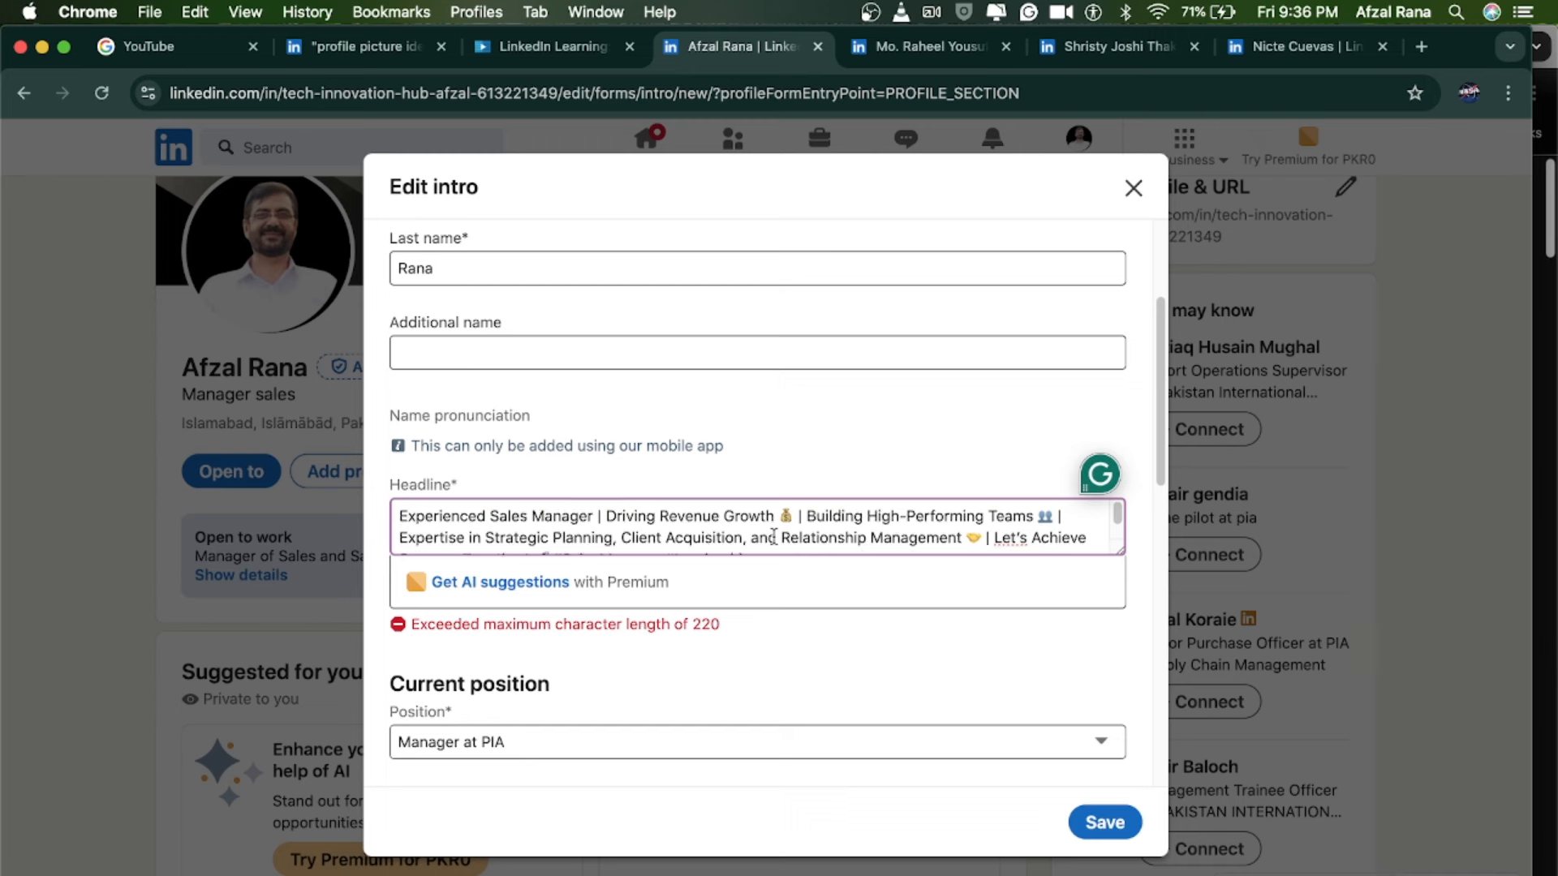
{"action": "scroll", "coordinate": [979, 542], "scroll_direction": "down", "scroll_amount": 1}
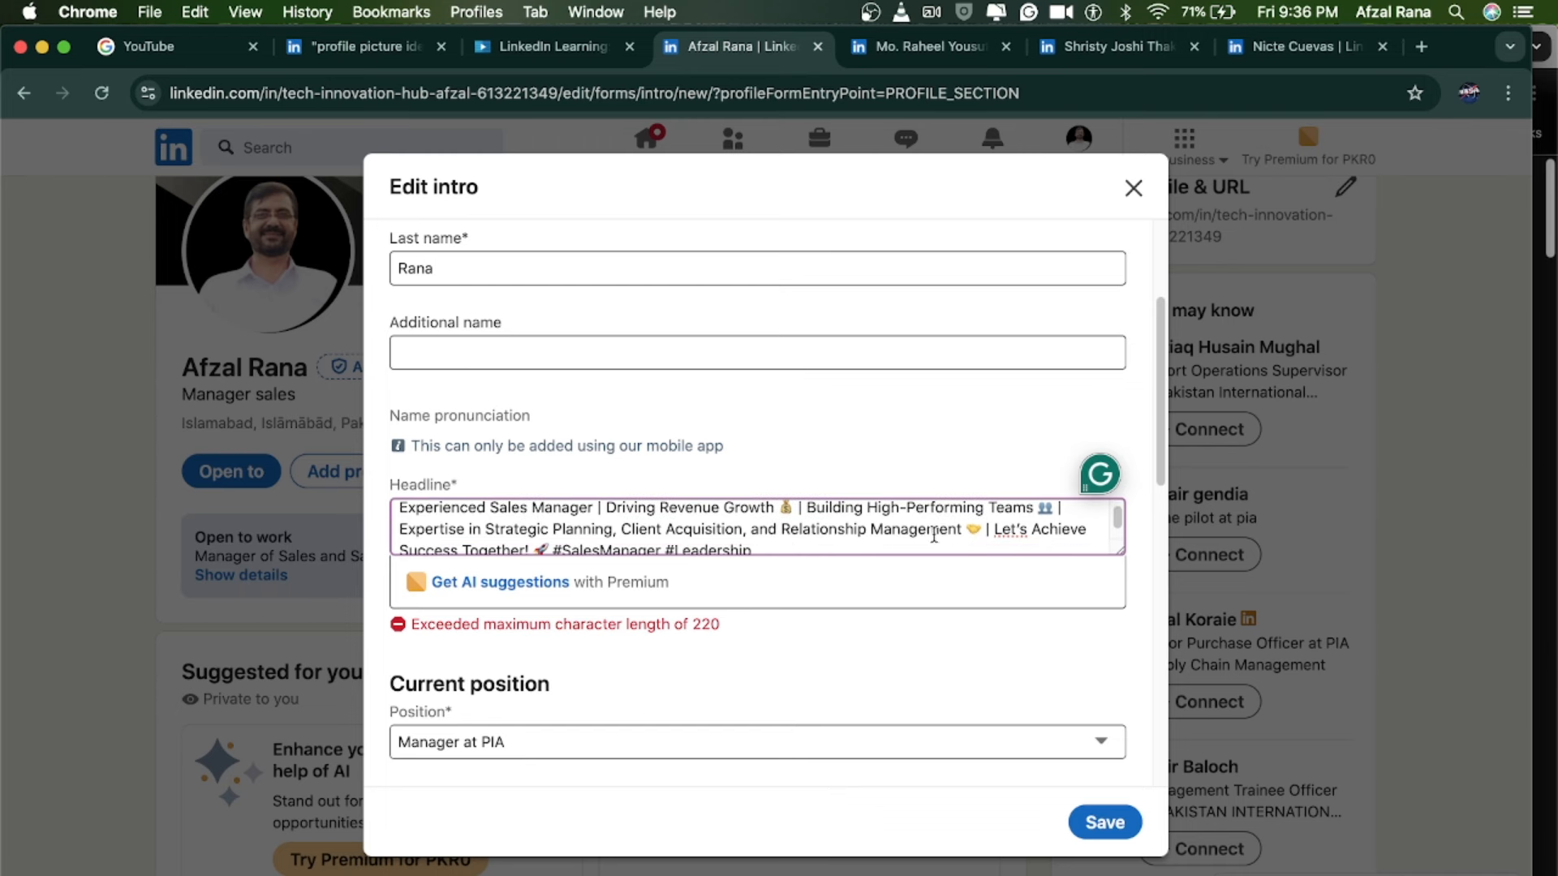
{"action": "scroll", "coordinate": [692, 514], "scroll_direction": "down", "scroll_amount": 1}
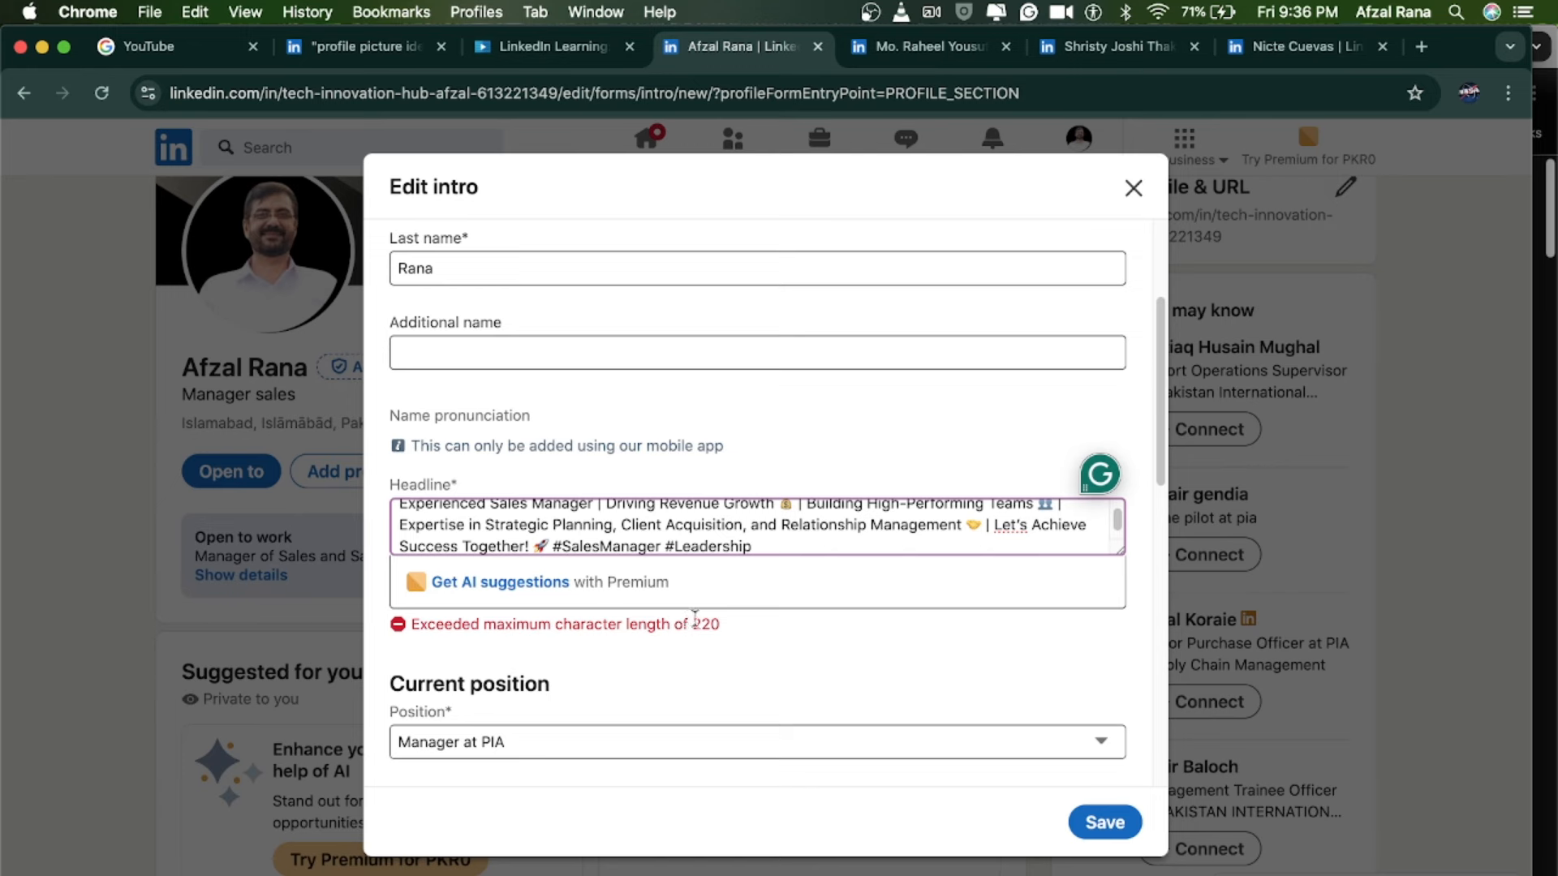
{"action": "scroll", "coordinate": [582, 590], "scroll_direction": "up", "scroll_amount": 1}
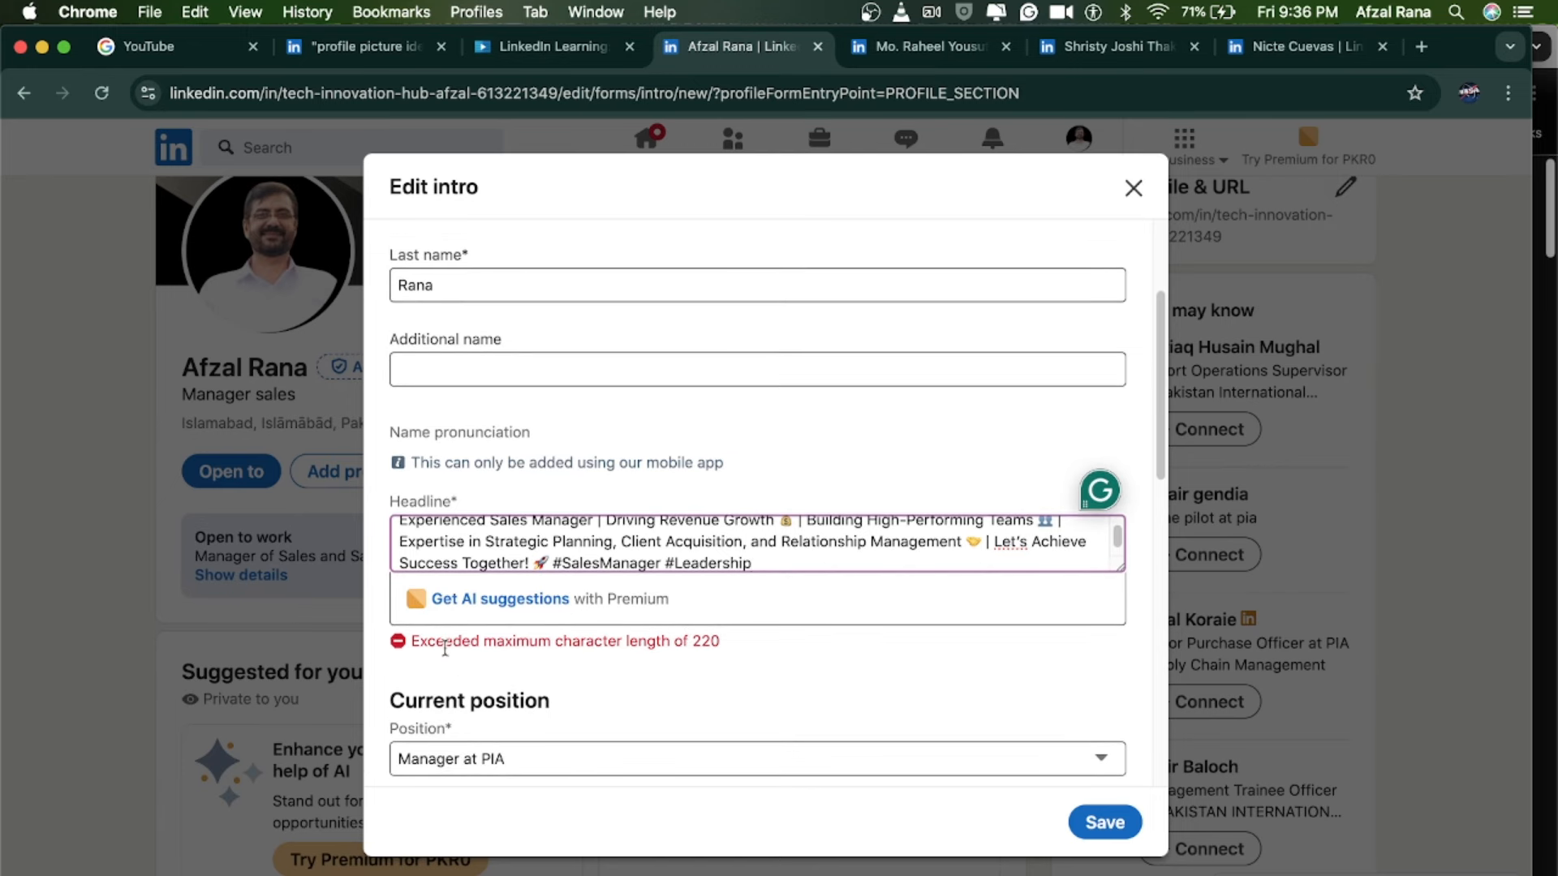
{"action": "scroll", "coordinate": [755, 595], "scroll_direction": "up", "scroll_amount": 1}
{"action": "scroll", "coordinate": [649, 551], "scroll_direction": "down", "scroll_amount": 1}
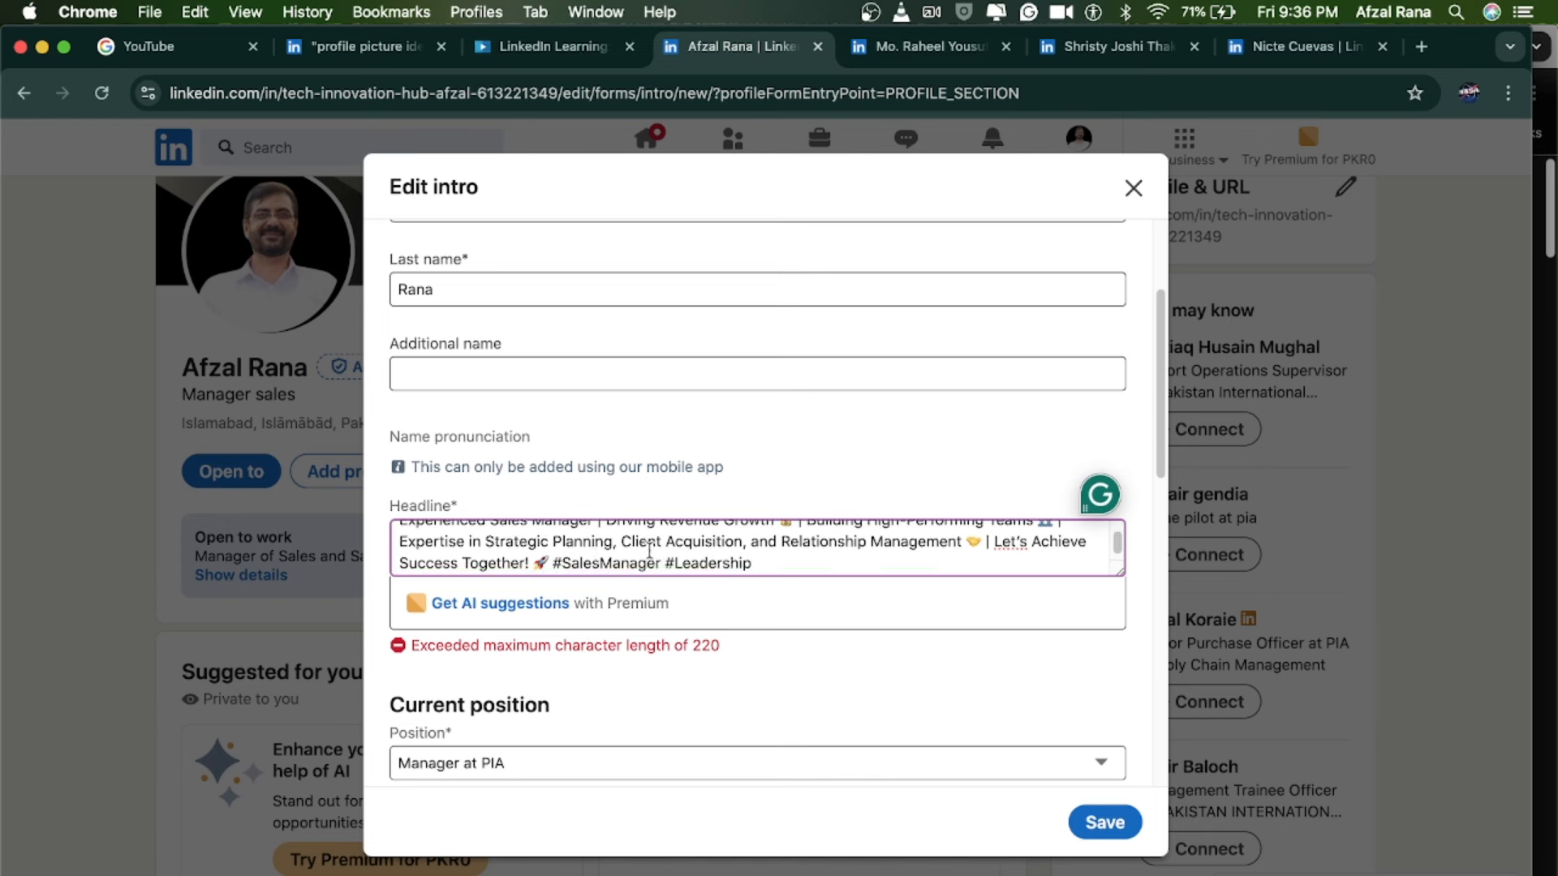
Shorten the headline by removing its emojis and "| Let's Achieve Success", add a comma after "Relationship Management", and save the intro.
{"action": "left_click", "coordinate": [552, 572]}
{"action": "key", "text": "BackSpace"}
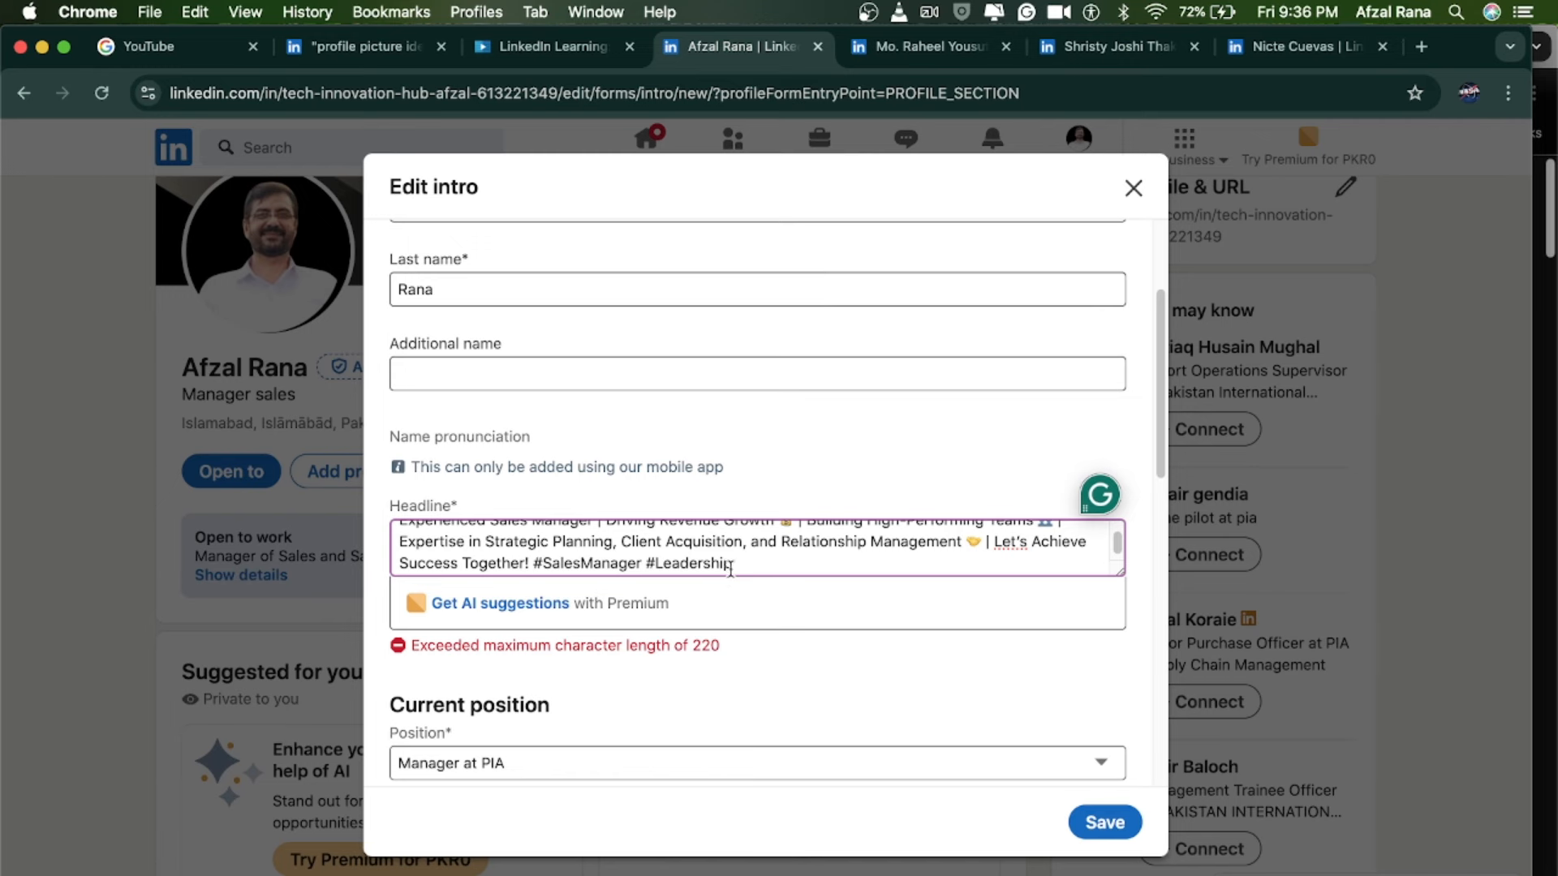
{"action": "scroll", "coordinate": [722, 568], "scroll_direction": "up", "scroll_amount": 2}
{"action": "scroll", "coordinate": [730, 568], "scroll_direction": "up", "scroll_amount": 1}
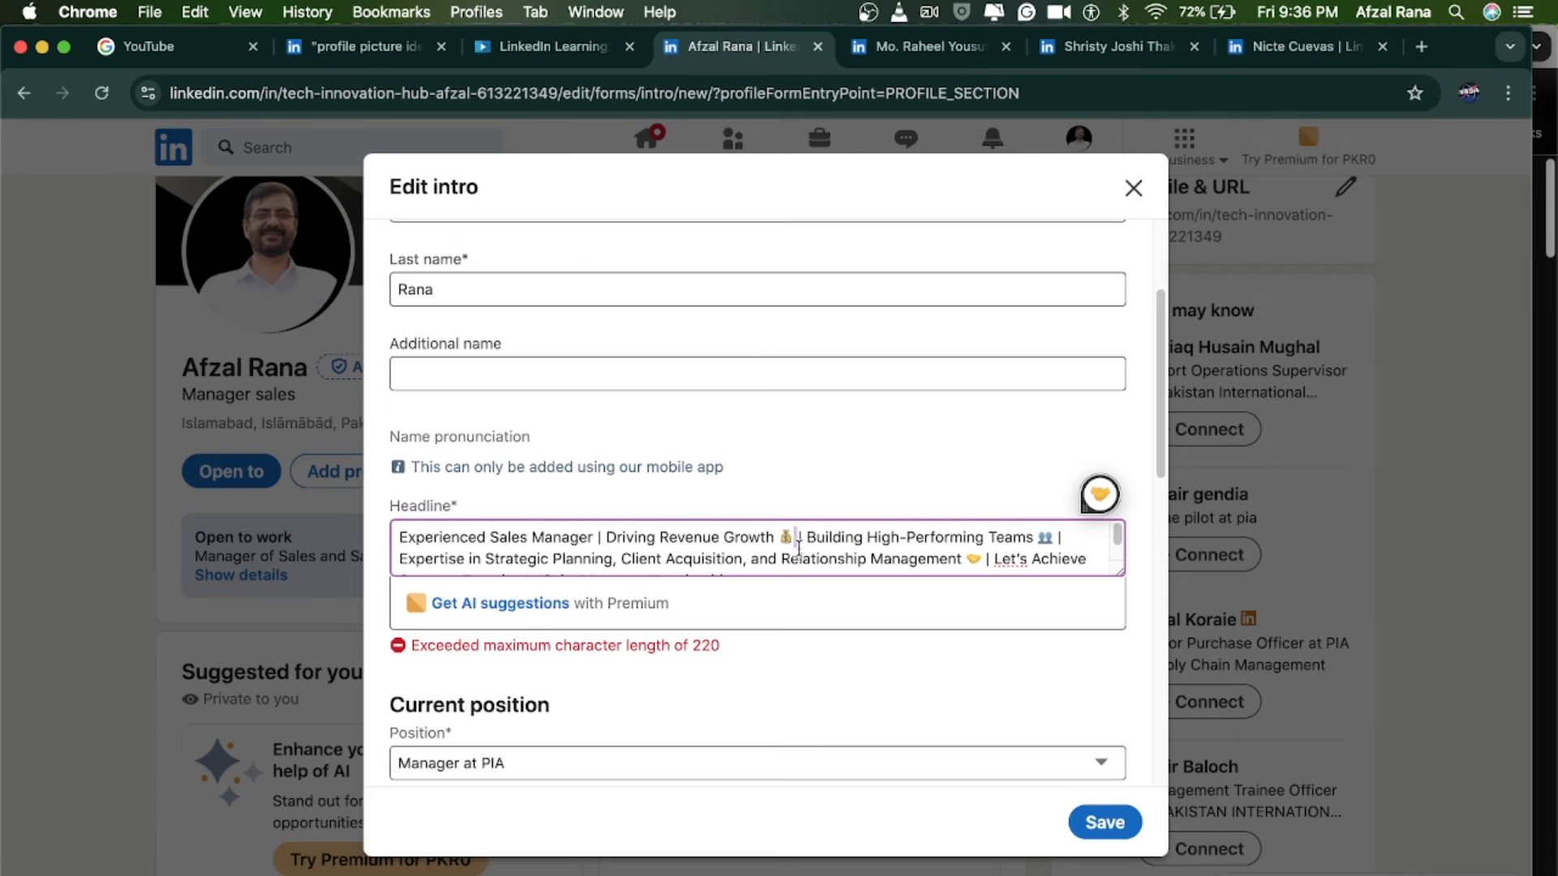
{"action": "key", "text": "BackSpace"}
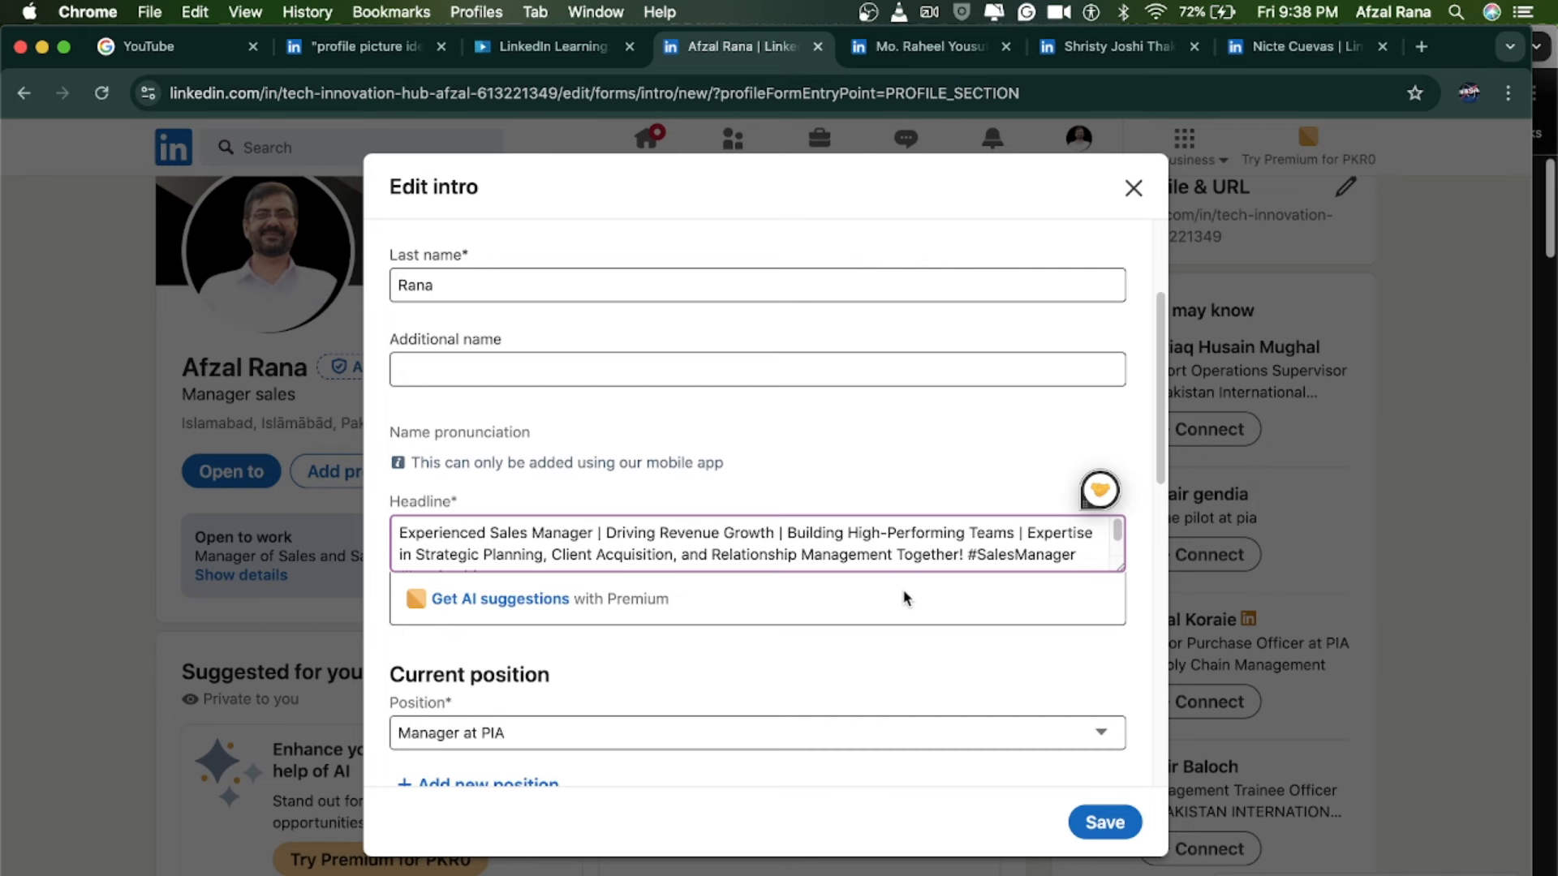
{"action": "type", "text": ","}
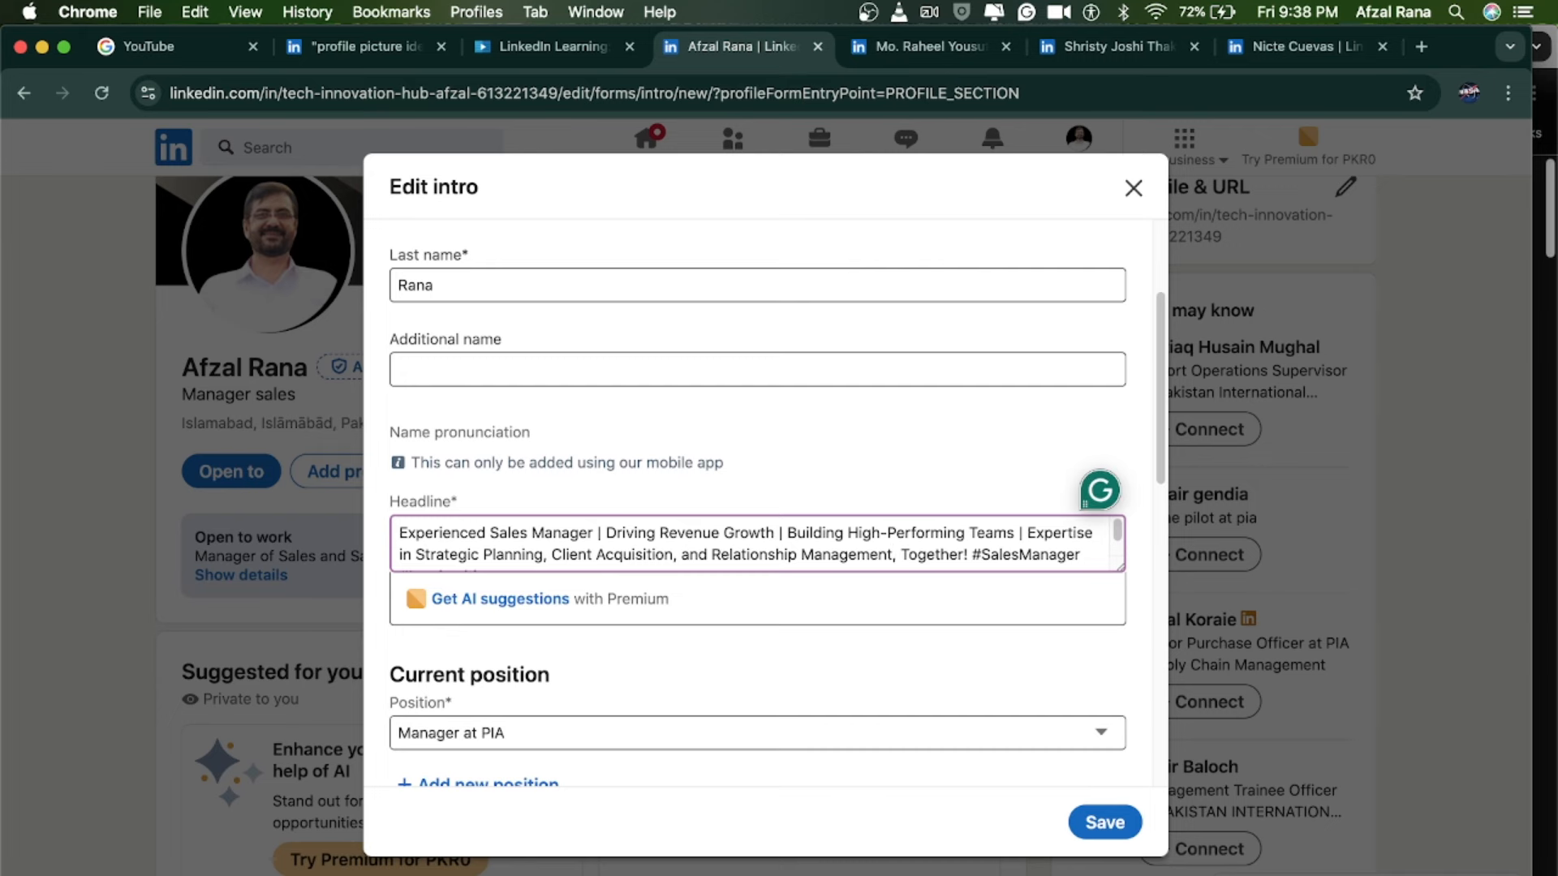
{"action": "left_click", "coordinate": [1103, 822]}
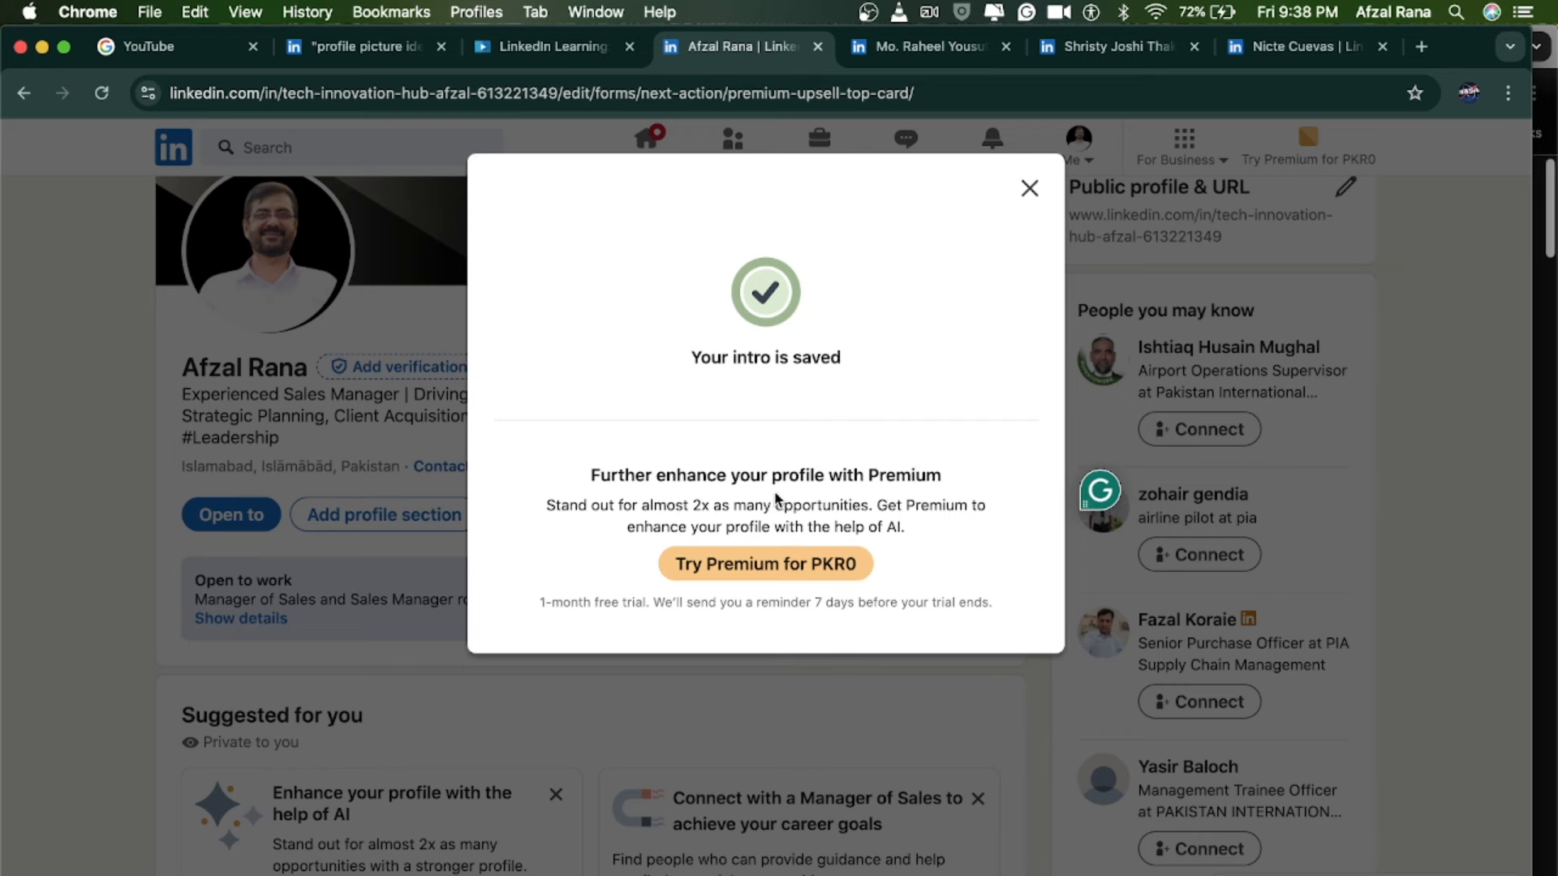
{"action": "left_click", "coordinate": [1029, 189]}
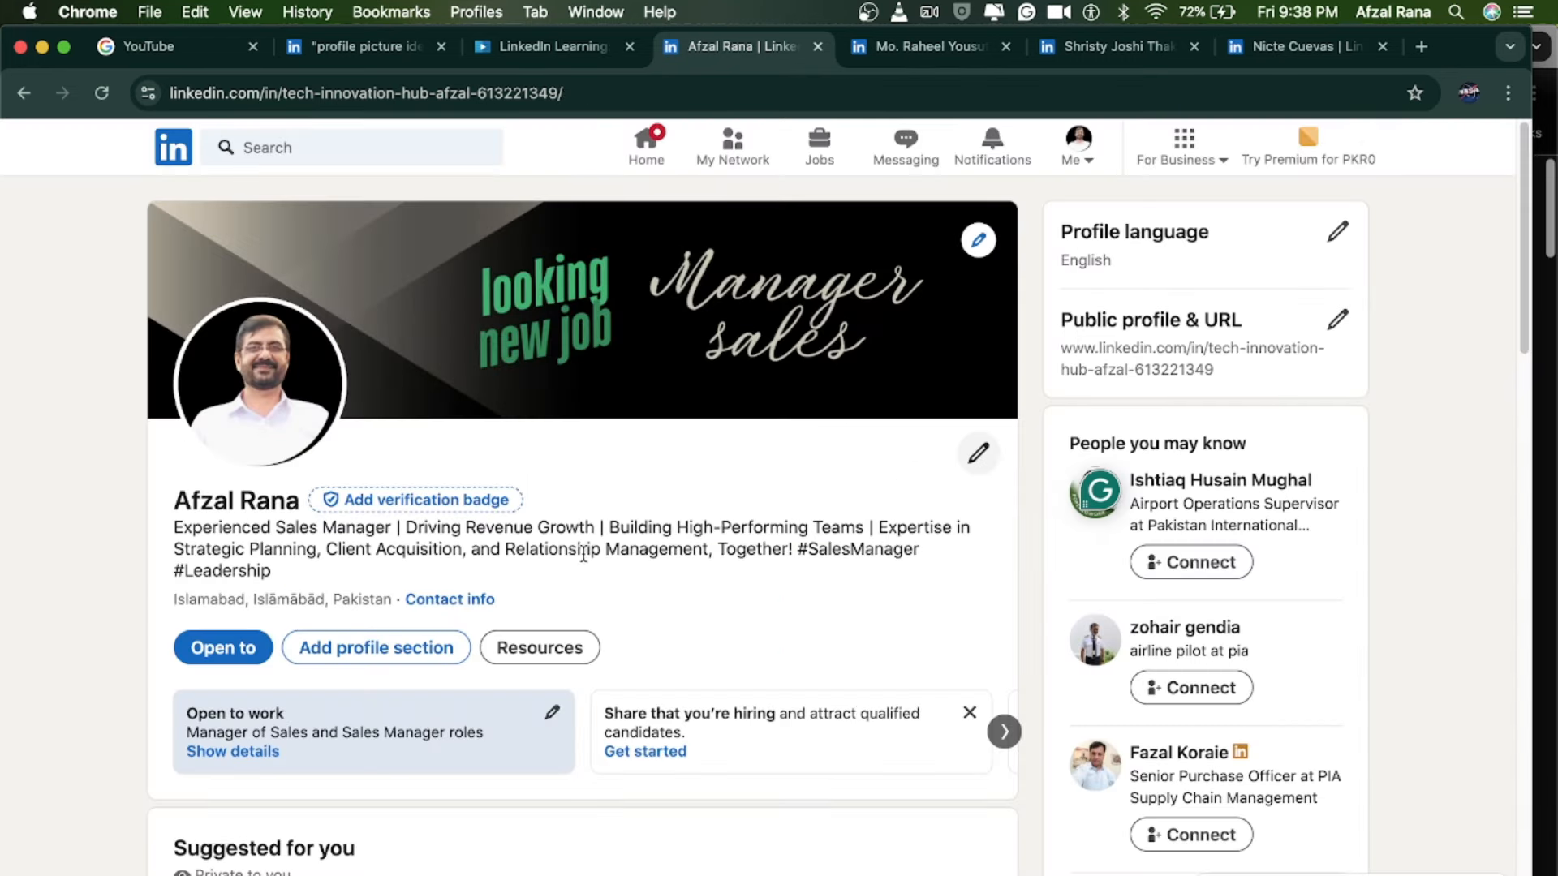
Look over the updated profile from the banner and headline down through the suggested sections.
{"action": "scroll", "coordinate": [584, 557], "scroll_direction": "down", "scroll_amount": 3}
{"action": "scroll", "coordinate": [584, 557], "scroll_direction": "up", "scroll_amount": 3}
{"action": "scroll", "coordinate": [646, 570], "scroll_direction": "down", "scroll_amount": 1}
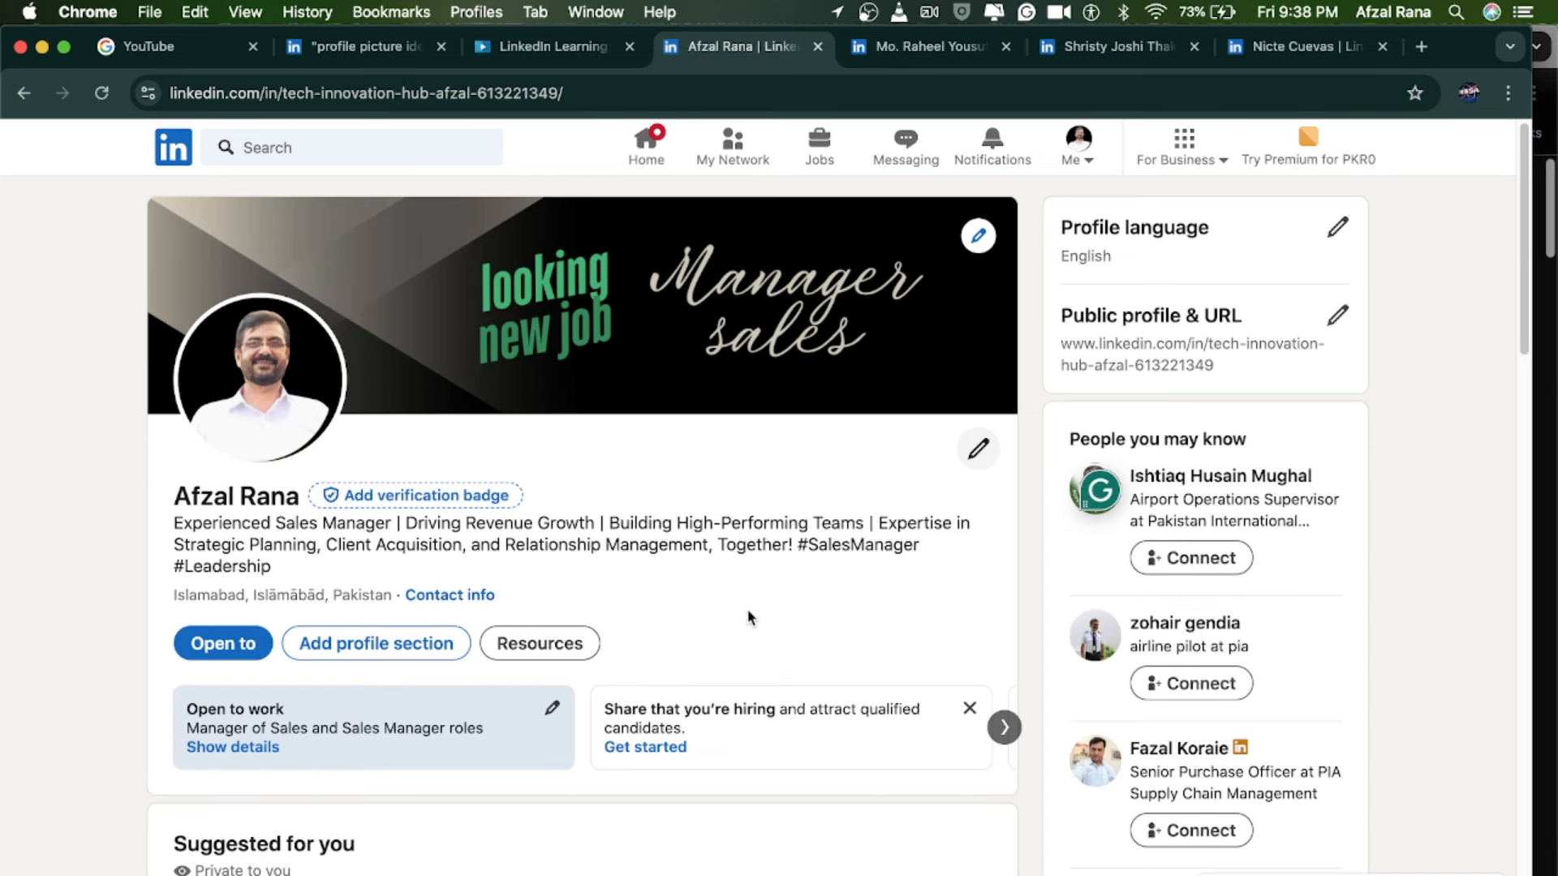
{"action": "scroll", "coordinate": [757, 618], "scroll_direction": "down", "scroll_amount": 2}
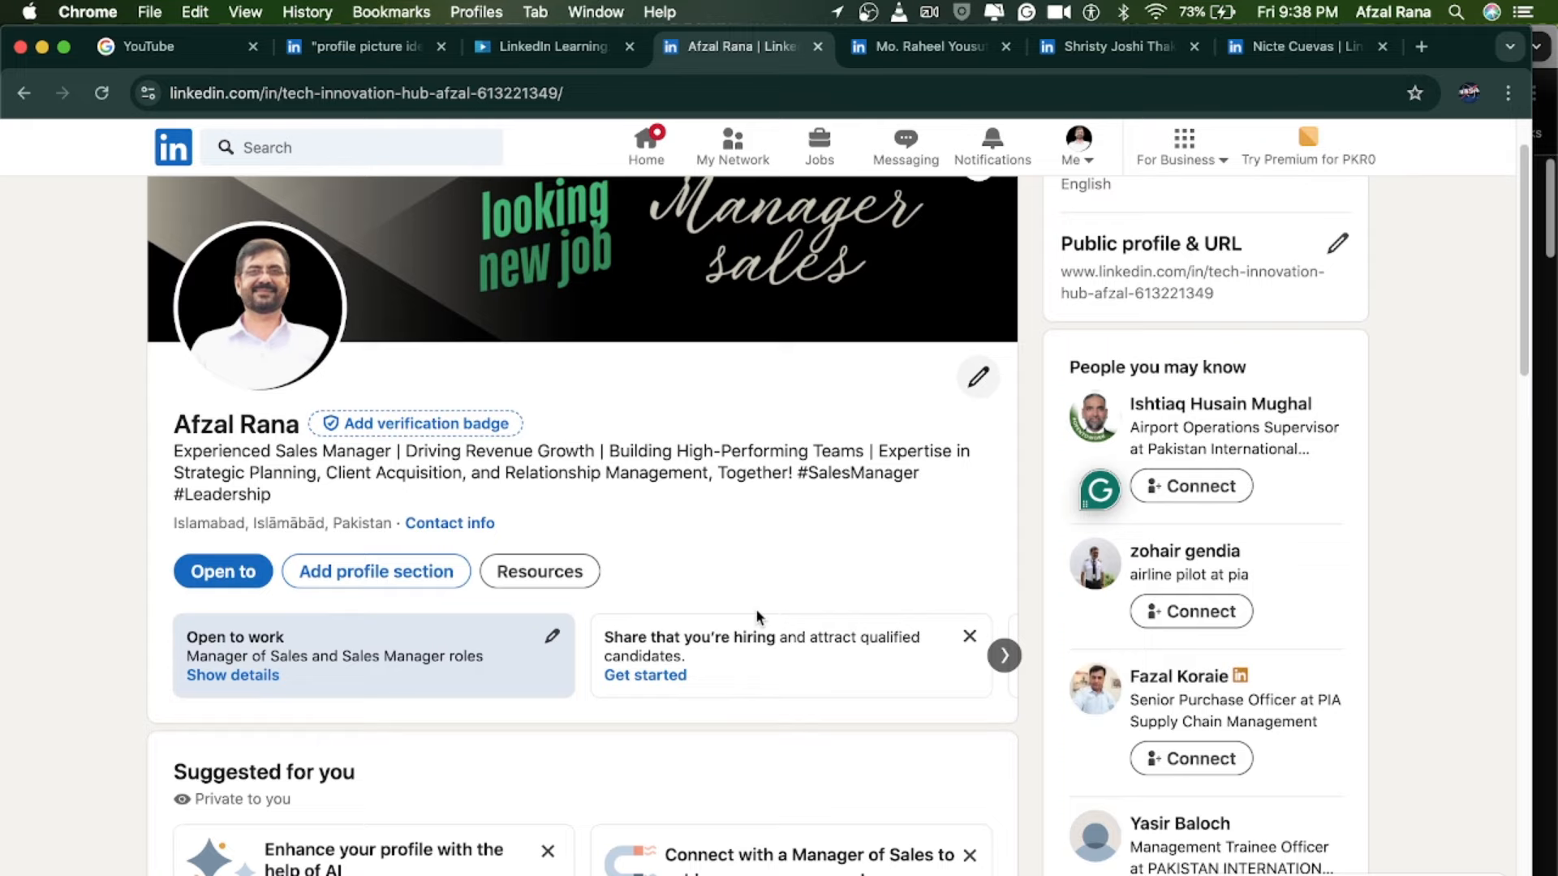
{"action": "scroll", "coordinate": [799, 651], "scroll_direction": "down", "scroll_amount": 10}
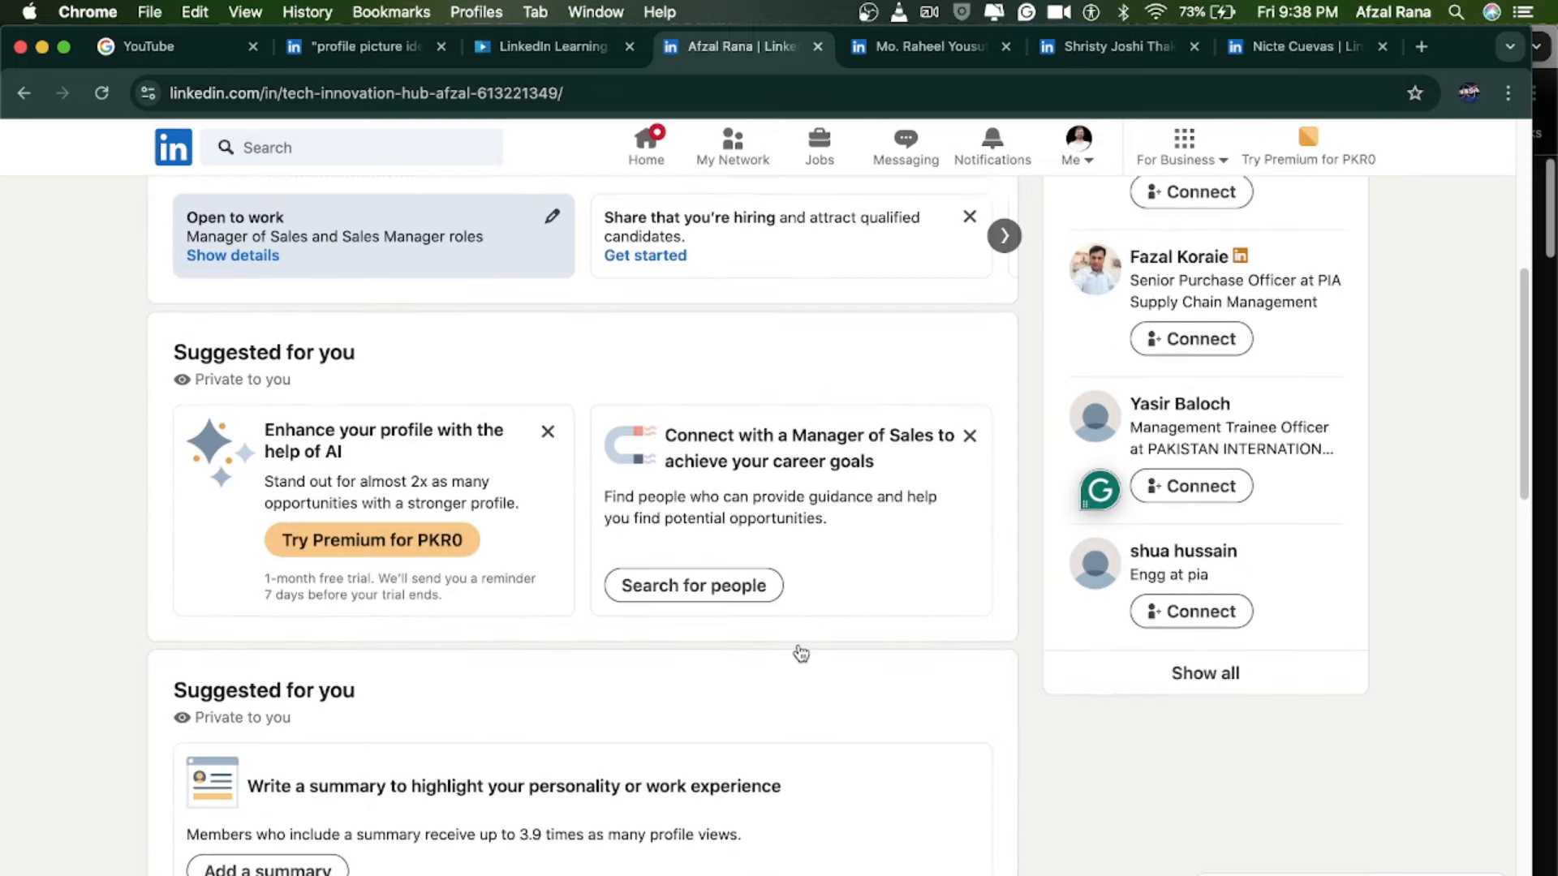
{"action": "scroll", "coordinate": [800, 653], "scroll_direction": "down", "scroll_amount": 6}
{"action": "scroll", "coordinate": [801, 653], "scroll_direction": "up", "scroll_amount": 12}
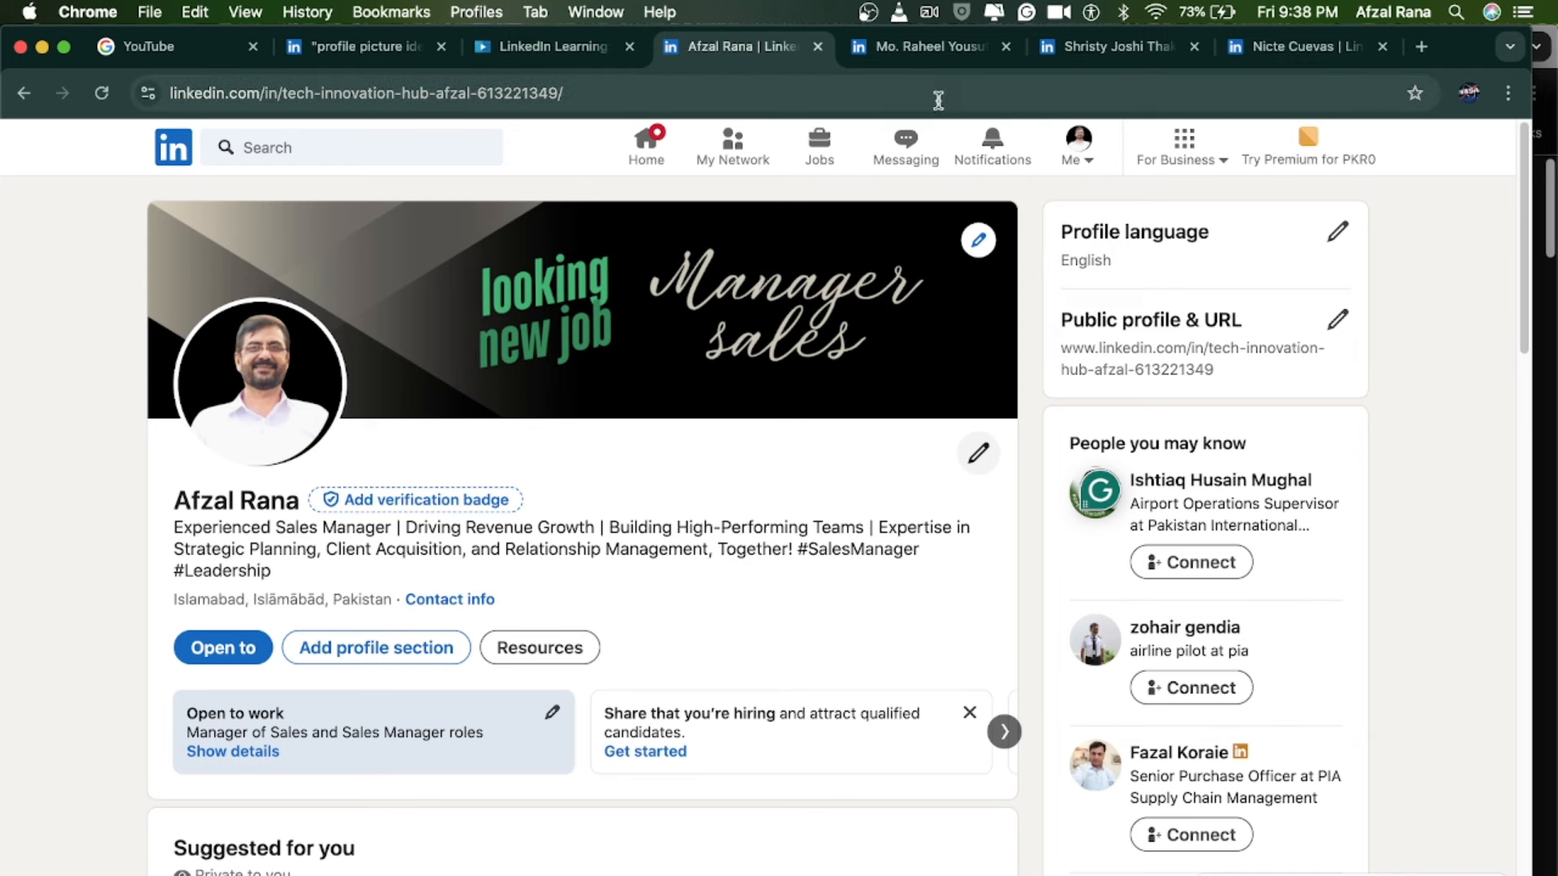
{"action": "left_click", "coordinate": [868, 11]}
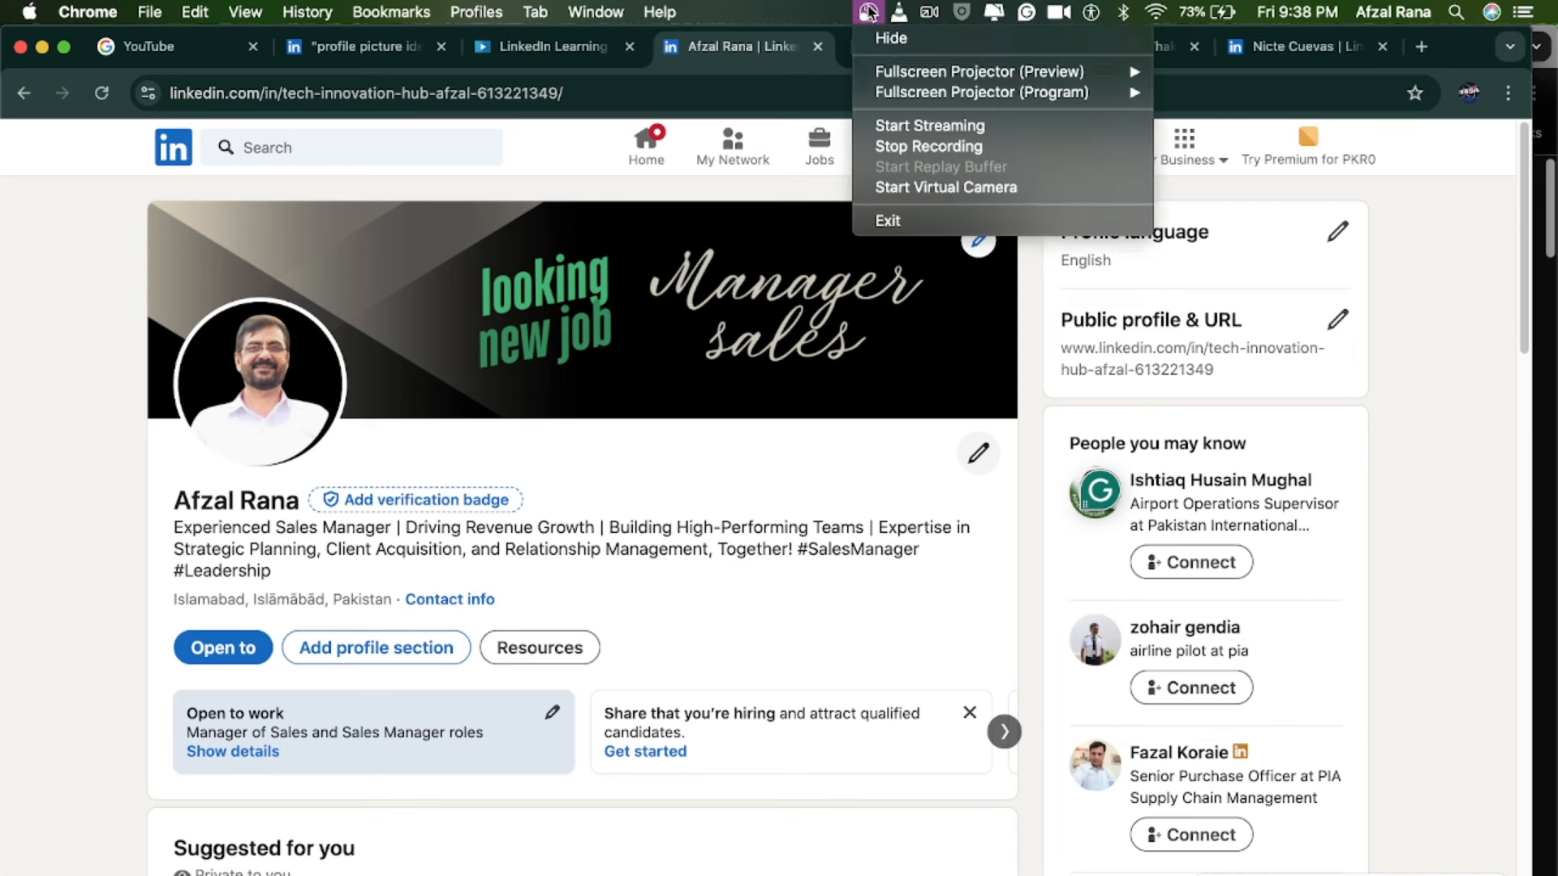
{"action": "left_click", "coordinate": [921, 148]}
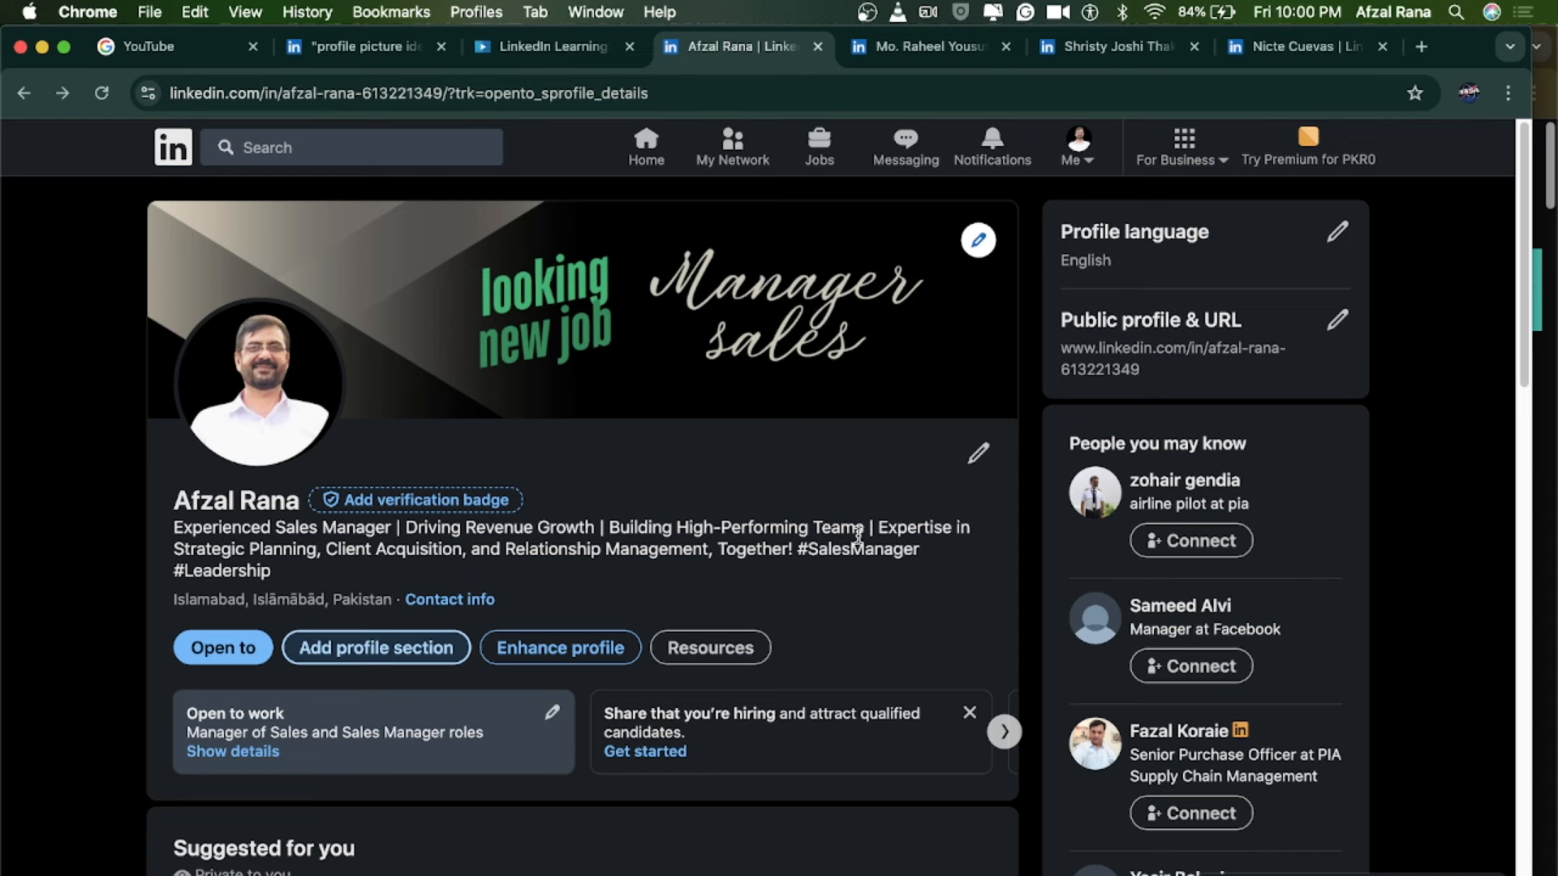
Start adding an About section to the profile and get its empty summary field ready for text.
{"action": "scroll", "coordinate": [580, 623], "scroll_direction": "down", "scroll_amount": 2}
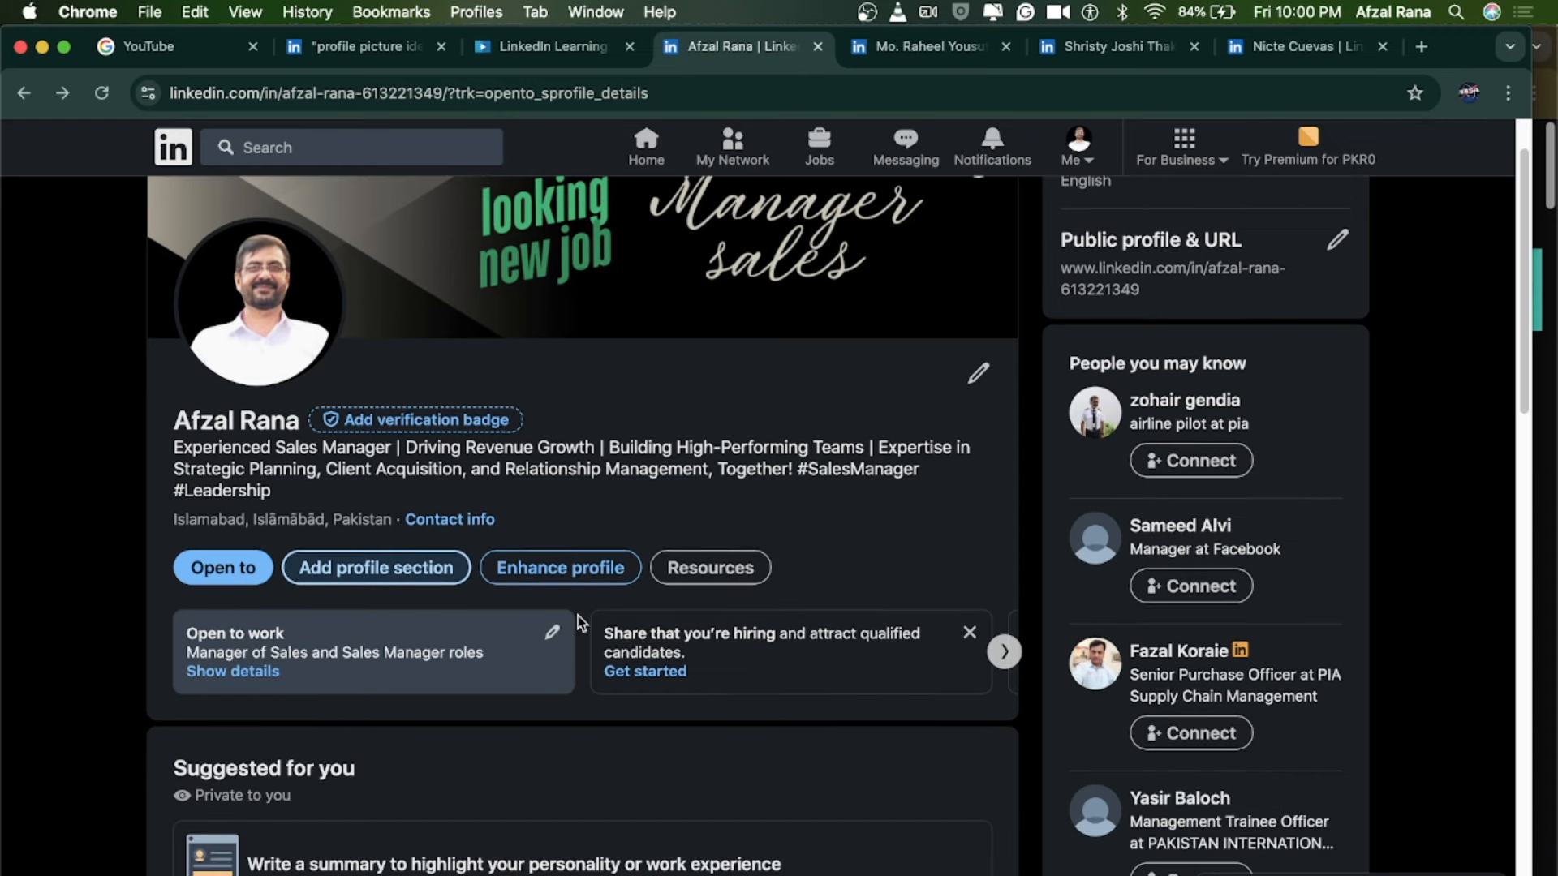
{"action": "scroll", "coordinate": [727, 640], "scroll_direction": "down", "scroll_amount": 1}
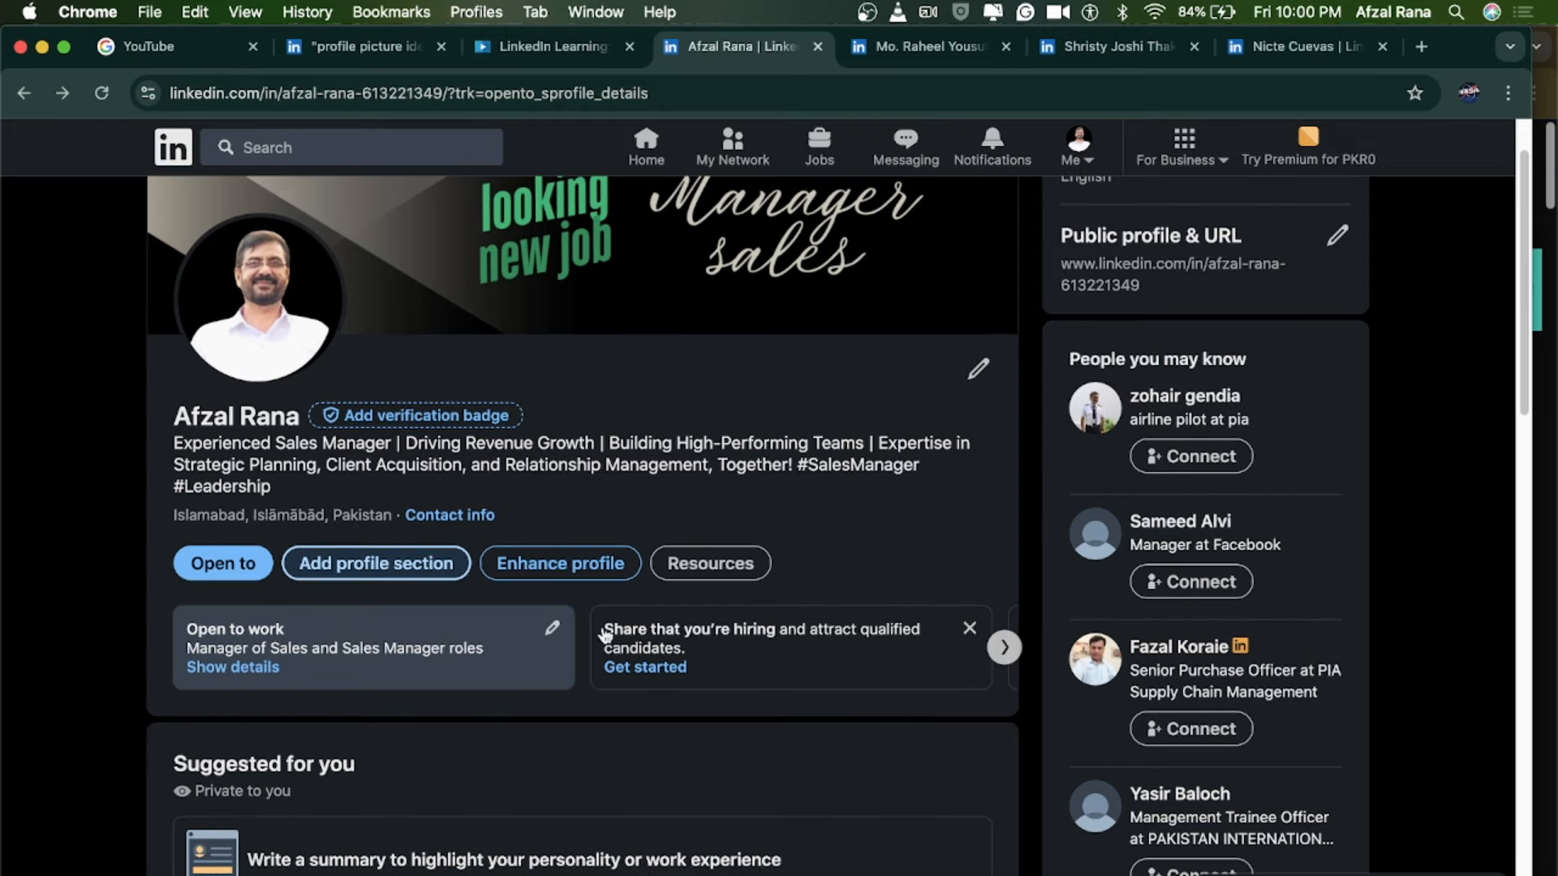
{"action": "left_click", "coordinate": [400, 567]}
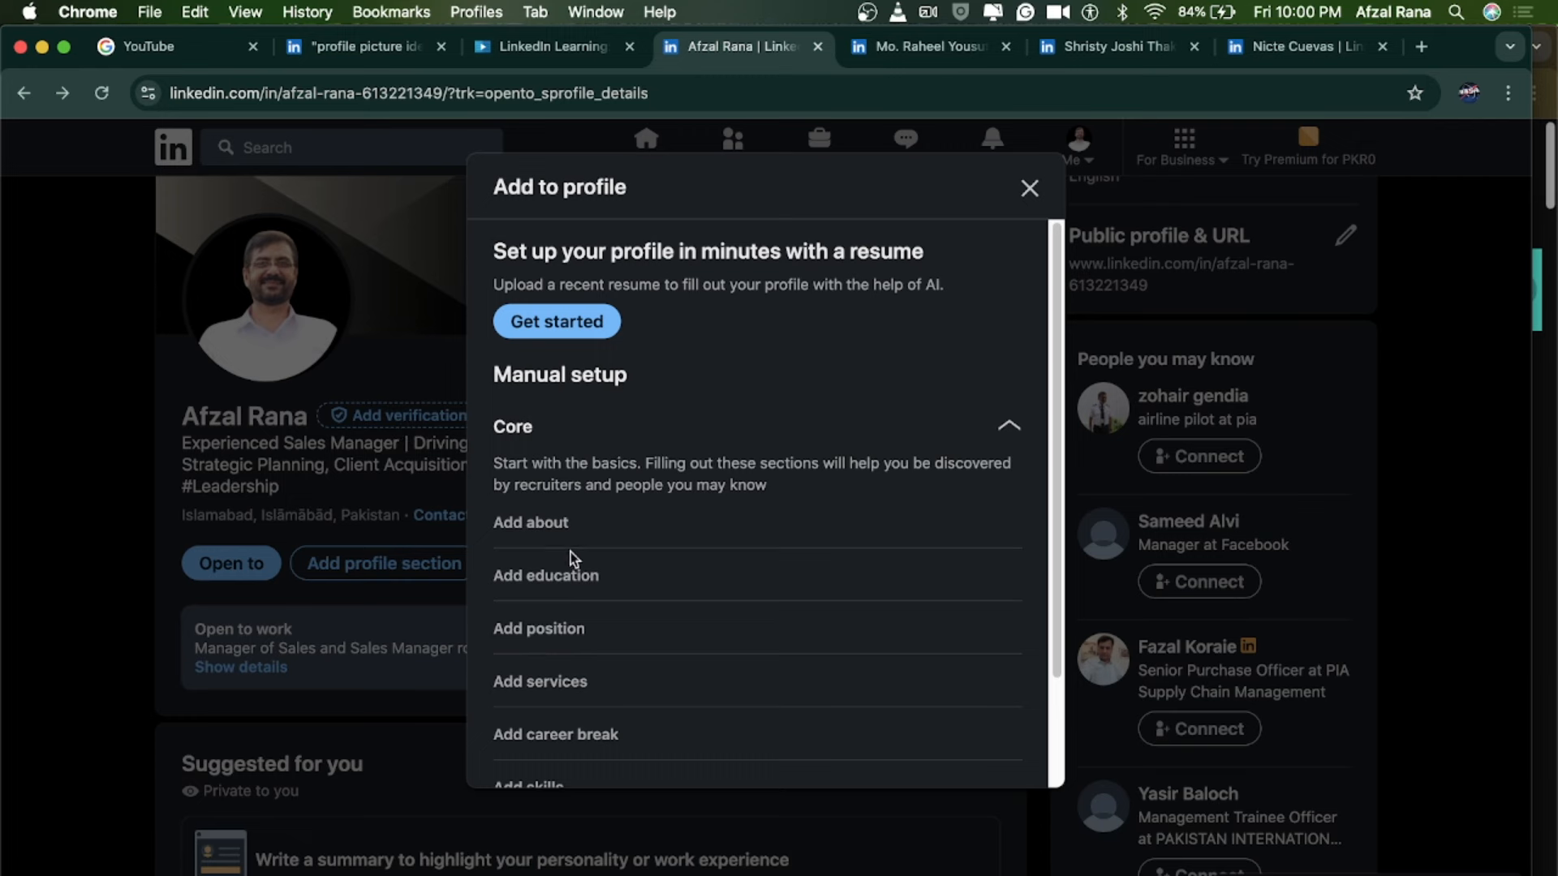
{"action": "left_click", "coordinate": [536, 523]}
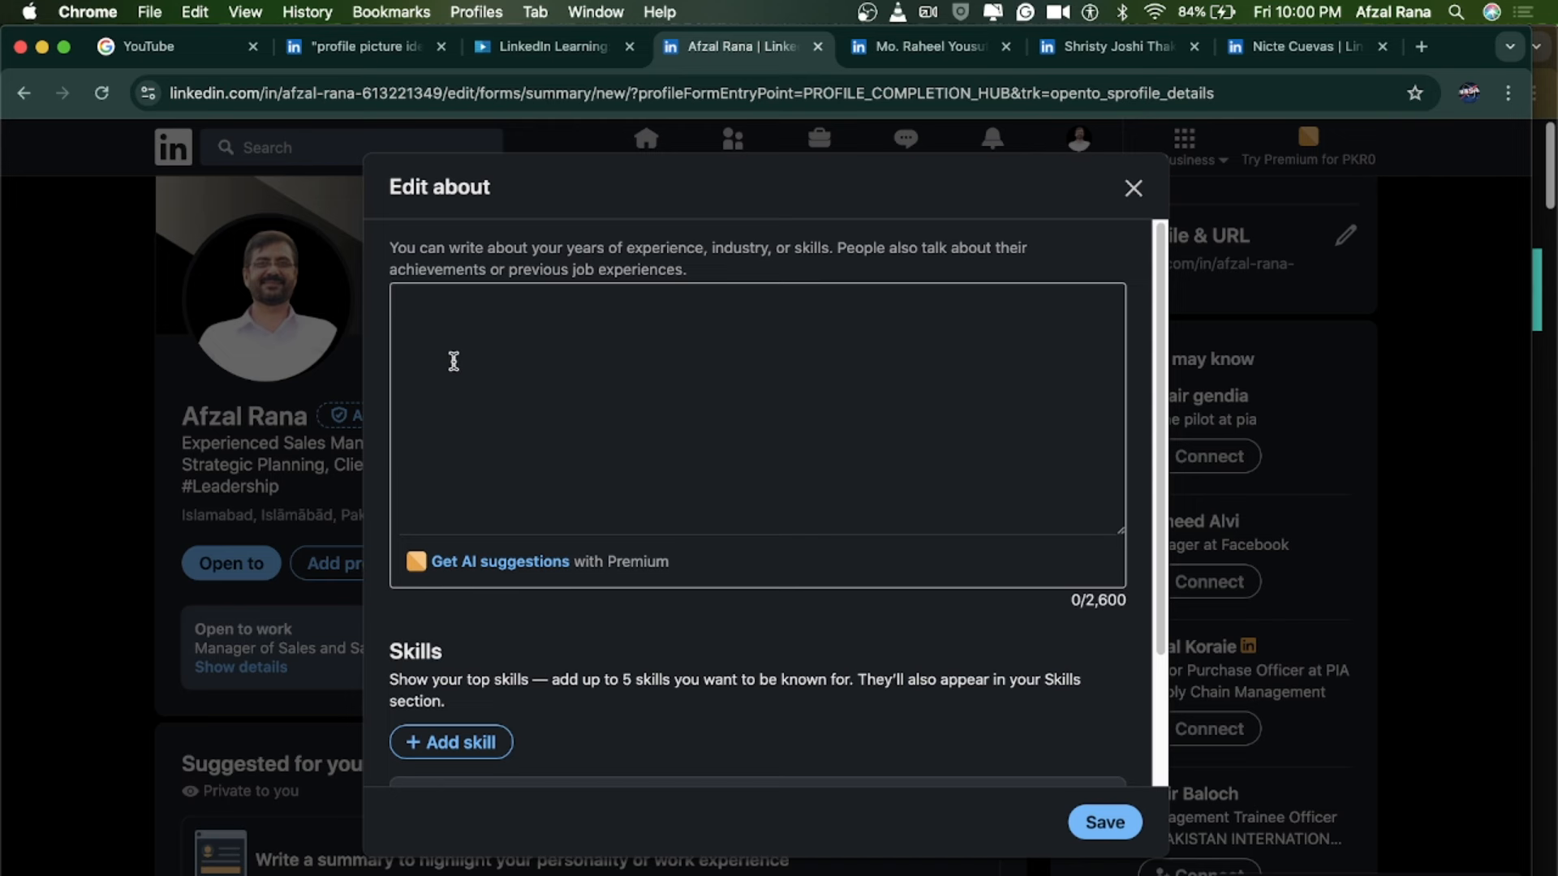
{"action": "left_click", "coordinate": [441, 338]}
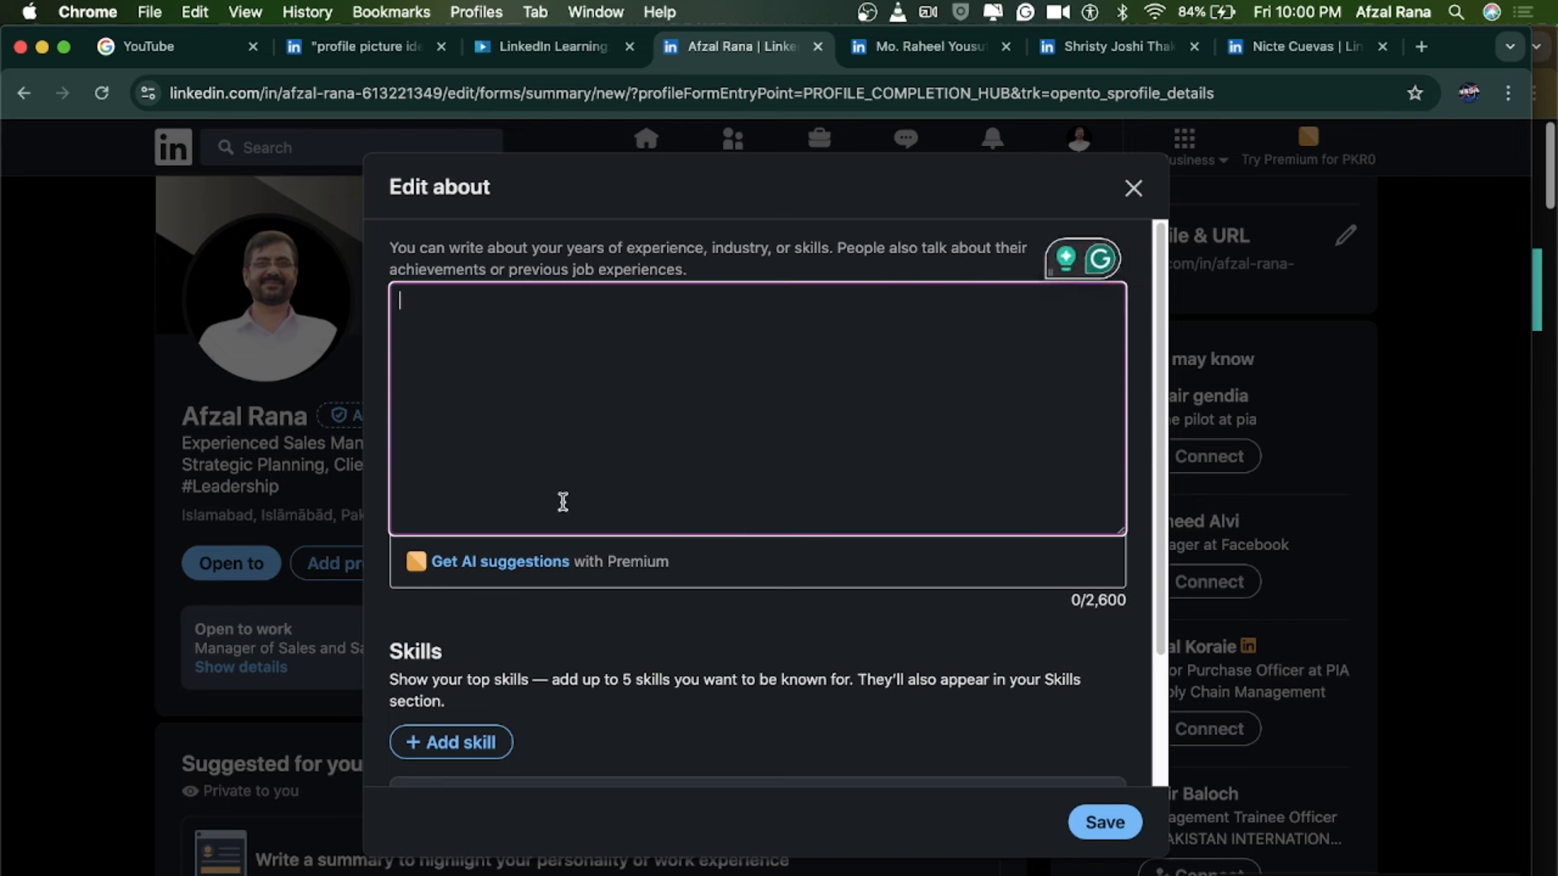
Switch to Notes and copy the three paragraphs from "I am a seasoned sales manager" to "feel free to connect with me.".
{"action": "left_click", "coordinate": [560, 862]}
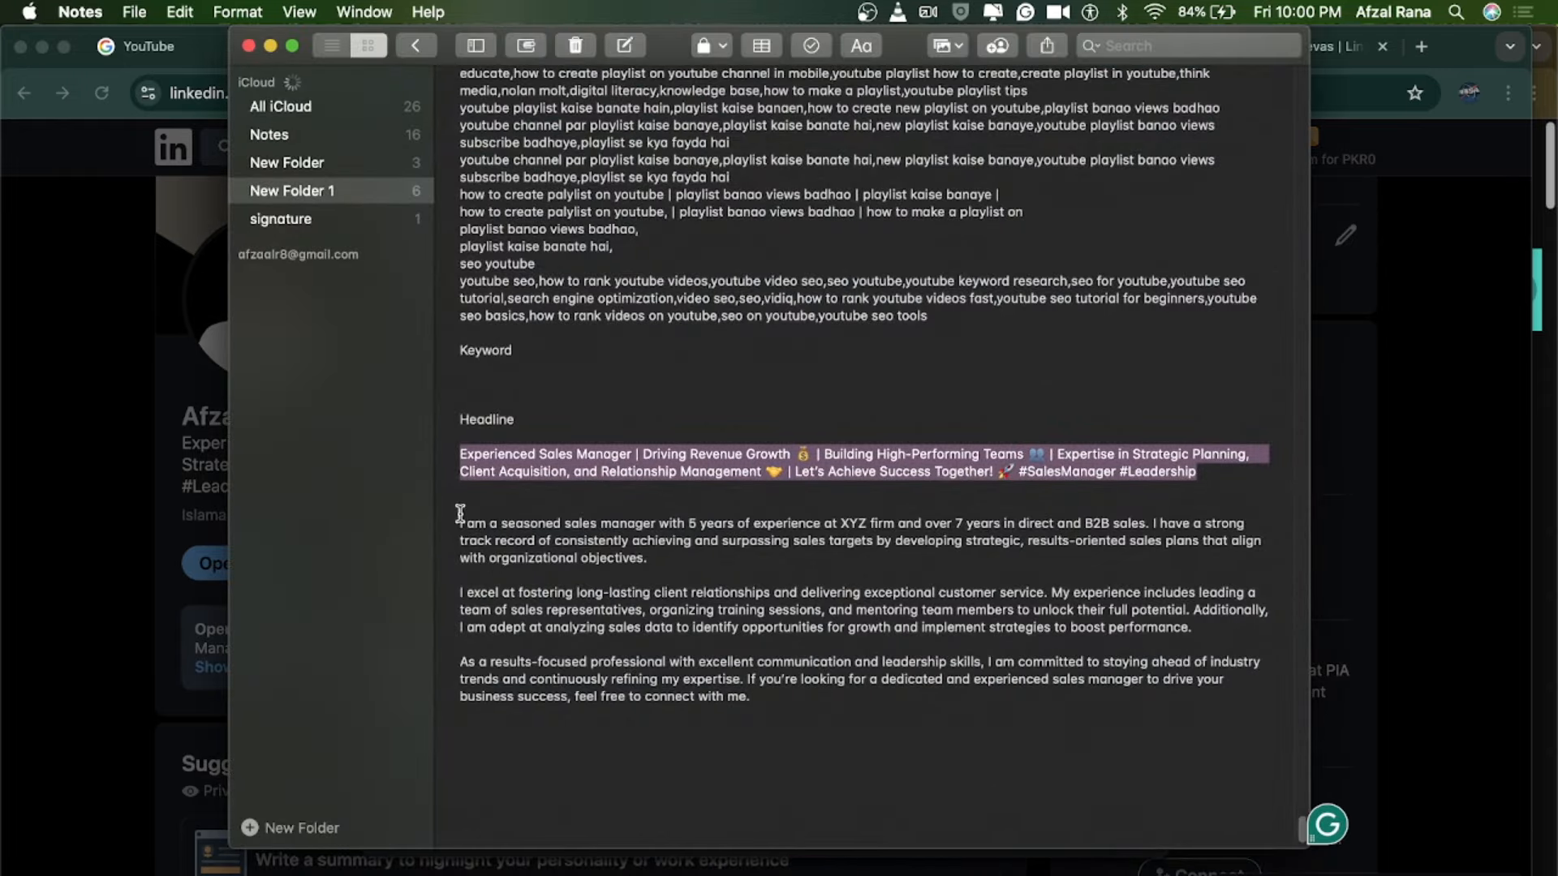
{"action": "left_click_drag", "start_coordinate": [455, 513], "coordinate": [911, 708]}
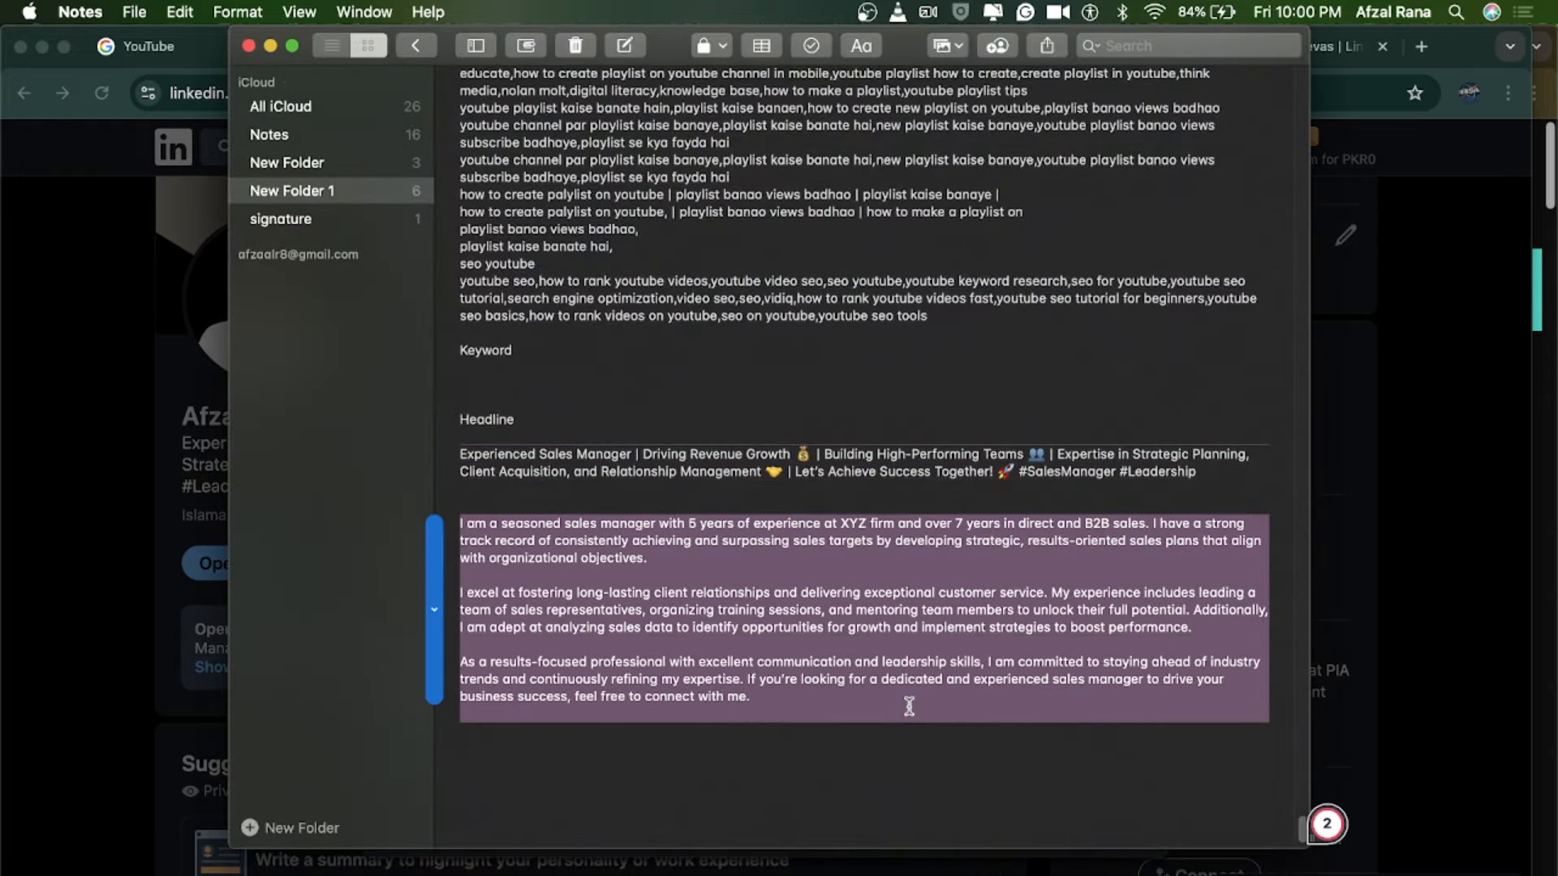
{"action": "right_click", "coordinate": [573, 548]}
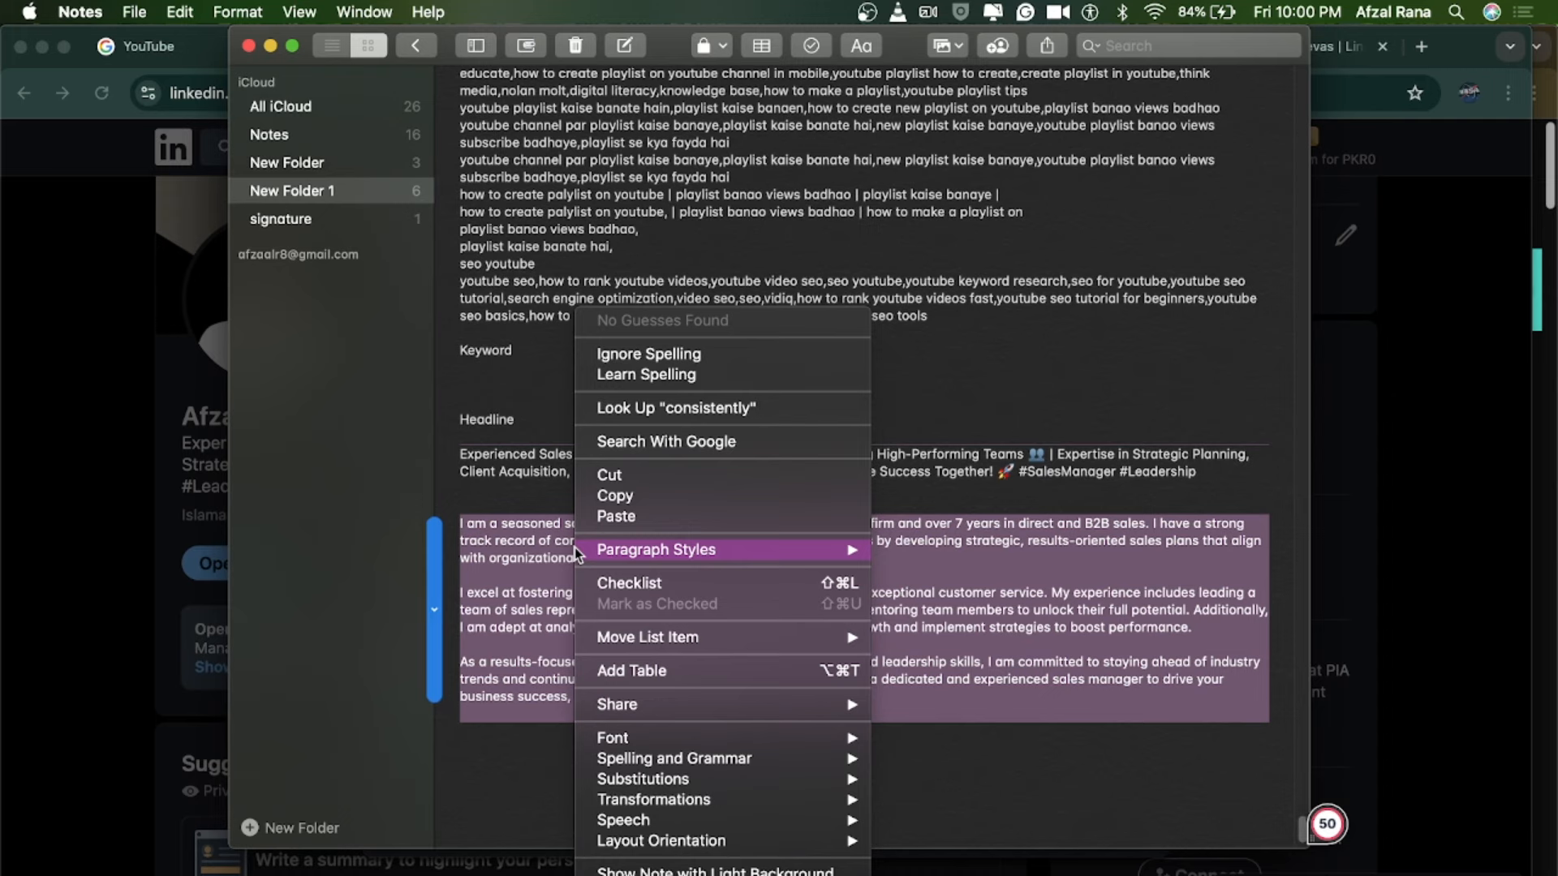
{"action": "left_click", "coordinate": [629, 500]}
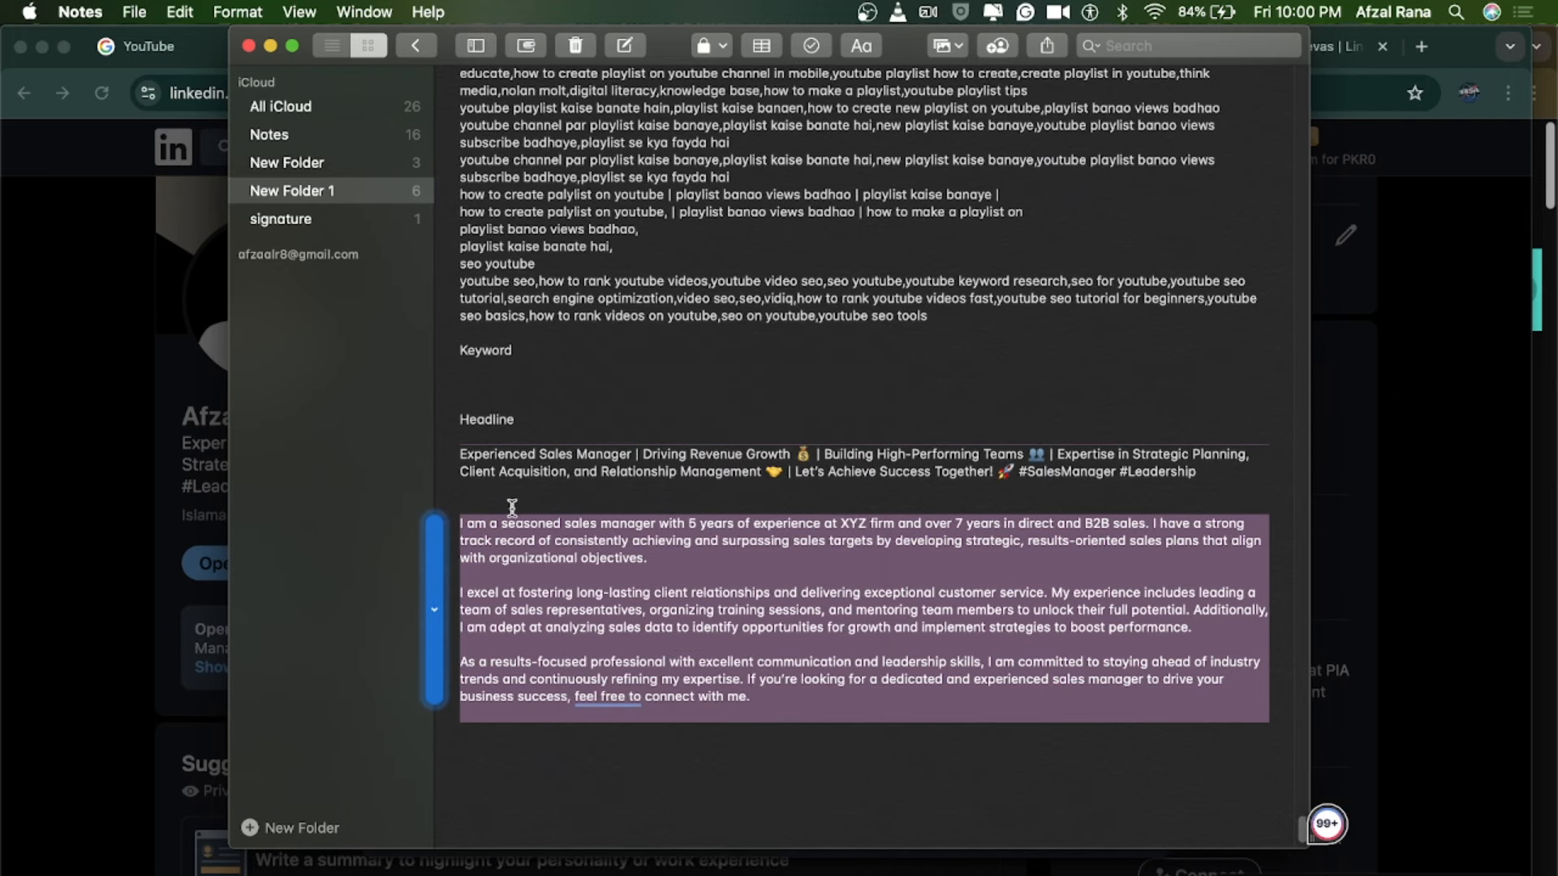
Return to LinkedIn in Chrome and paste the copied sales-manager summary into the About text.
{"action": "left_click", "coordinate": [95, 459]}
{"action": "right_click", "coordinate": [443, 314]}
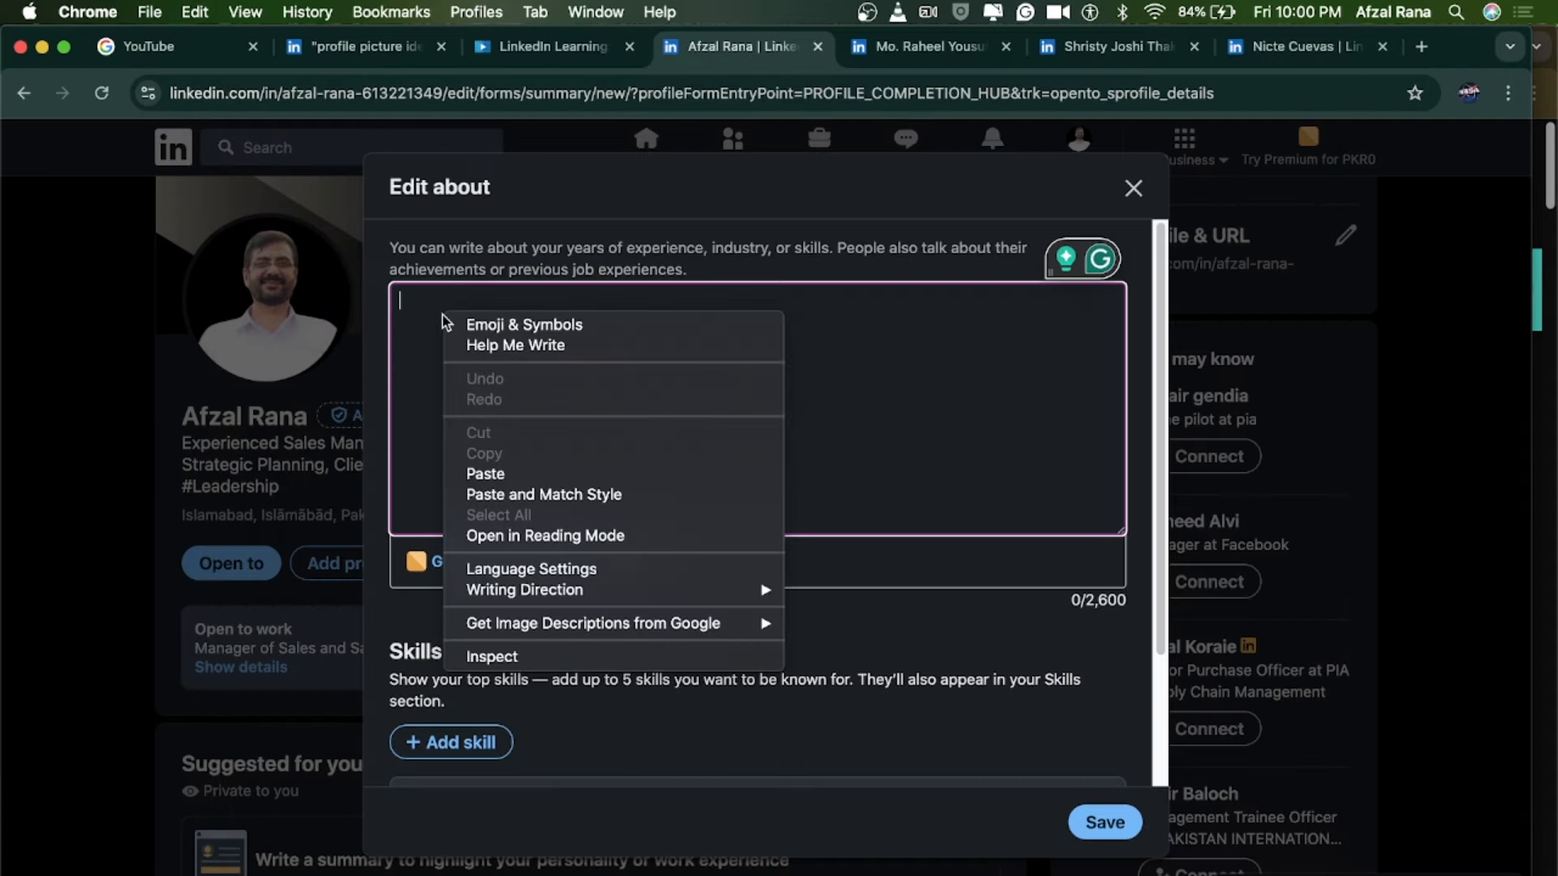
{"action": "left_click", "coordinate": [494, 475]}
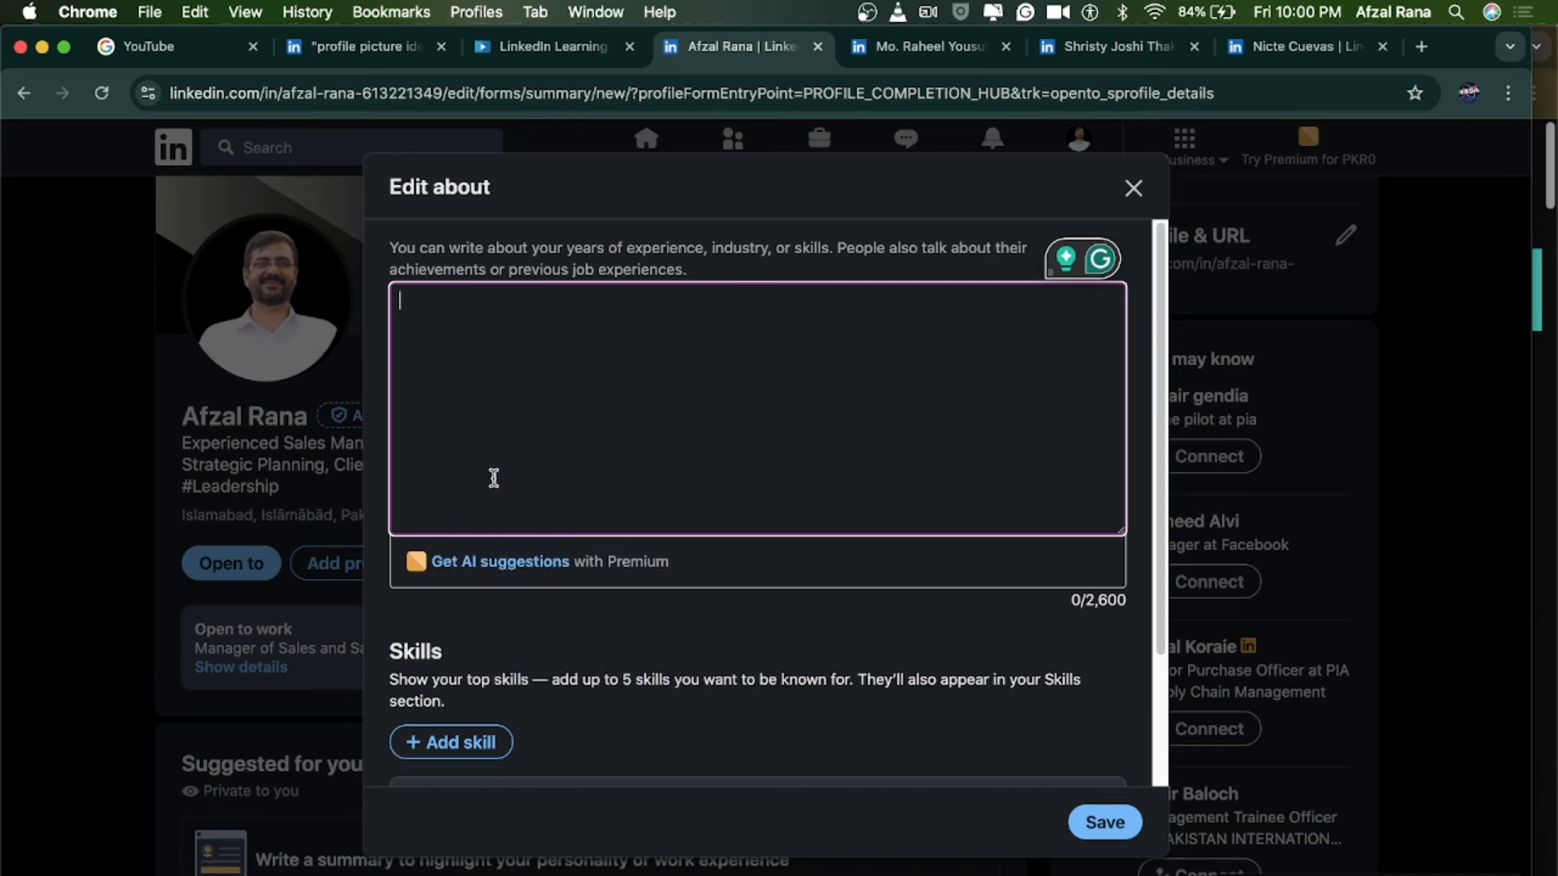
{"action": "scroll", "coordinate": [830, 480], "scroll_direction": "up", "scroll_amount": 1}
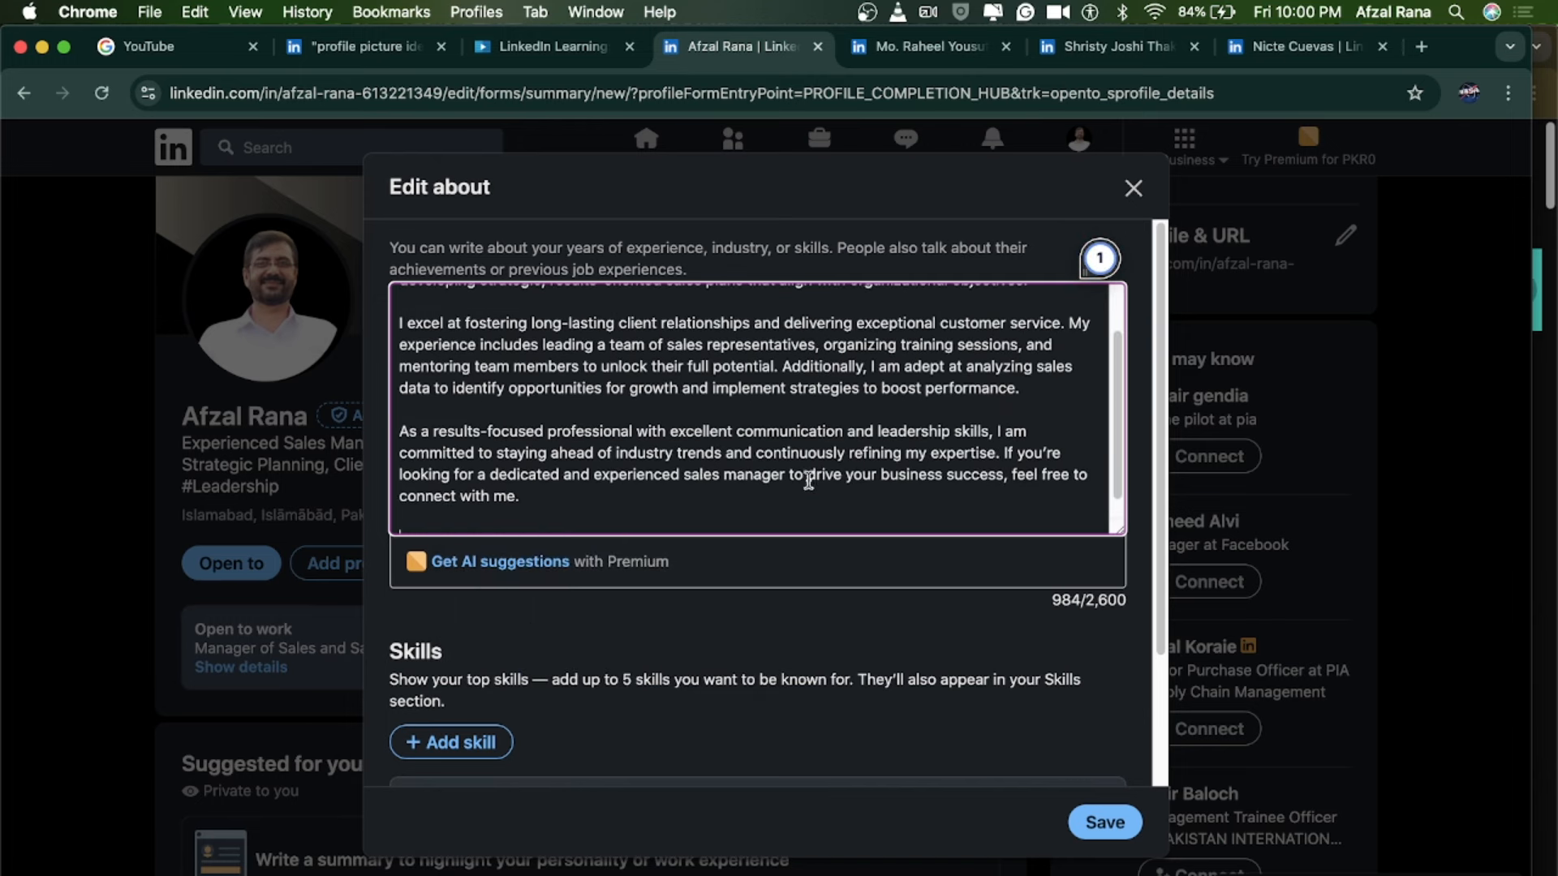
Remove the blank line before "As a results-focused professional" in the About text and put it back.
{"action": "scroll", "coordinate": [759, 490], "scroll_direction": "down", "scroll_amount": 1}
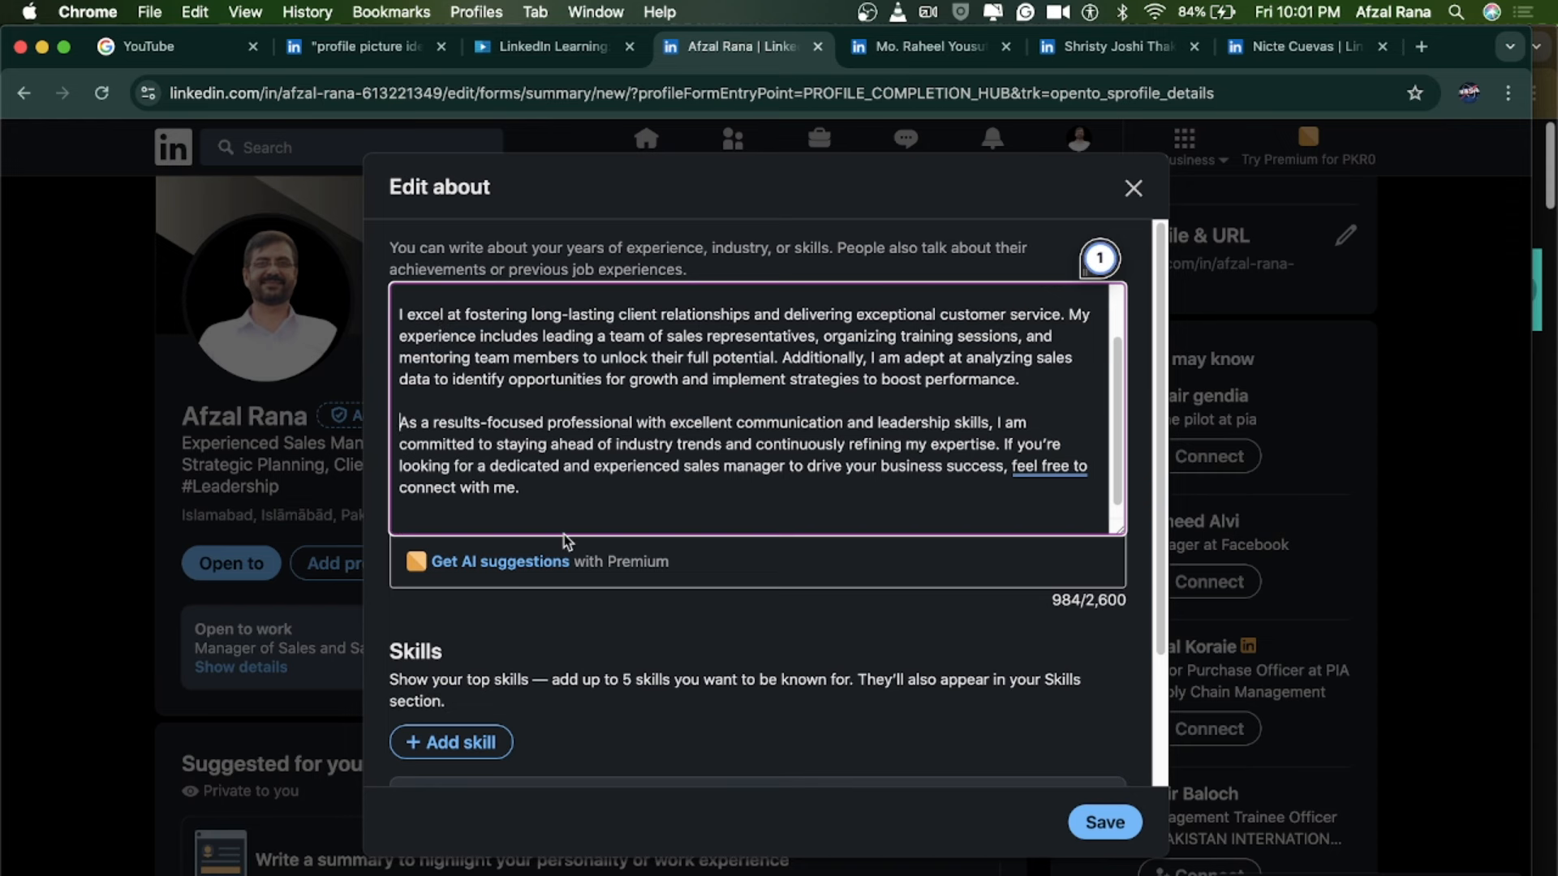
{"action": "key", "text": "BackSpace"}
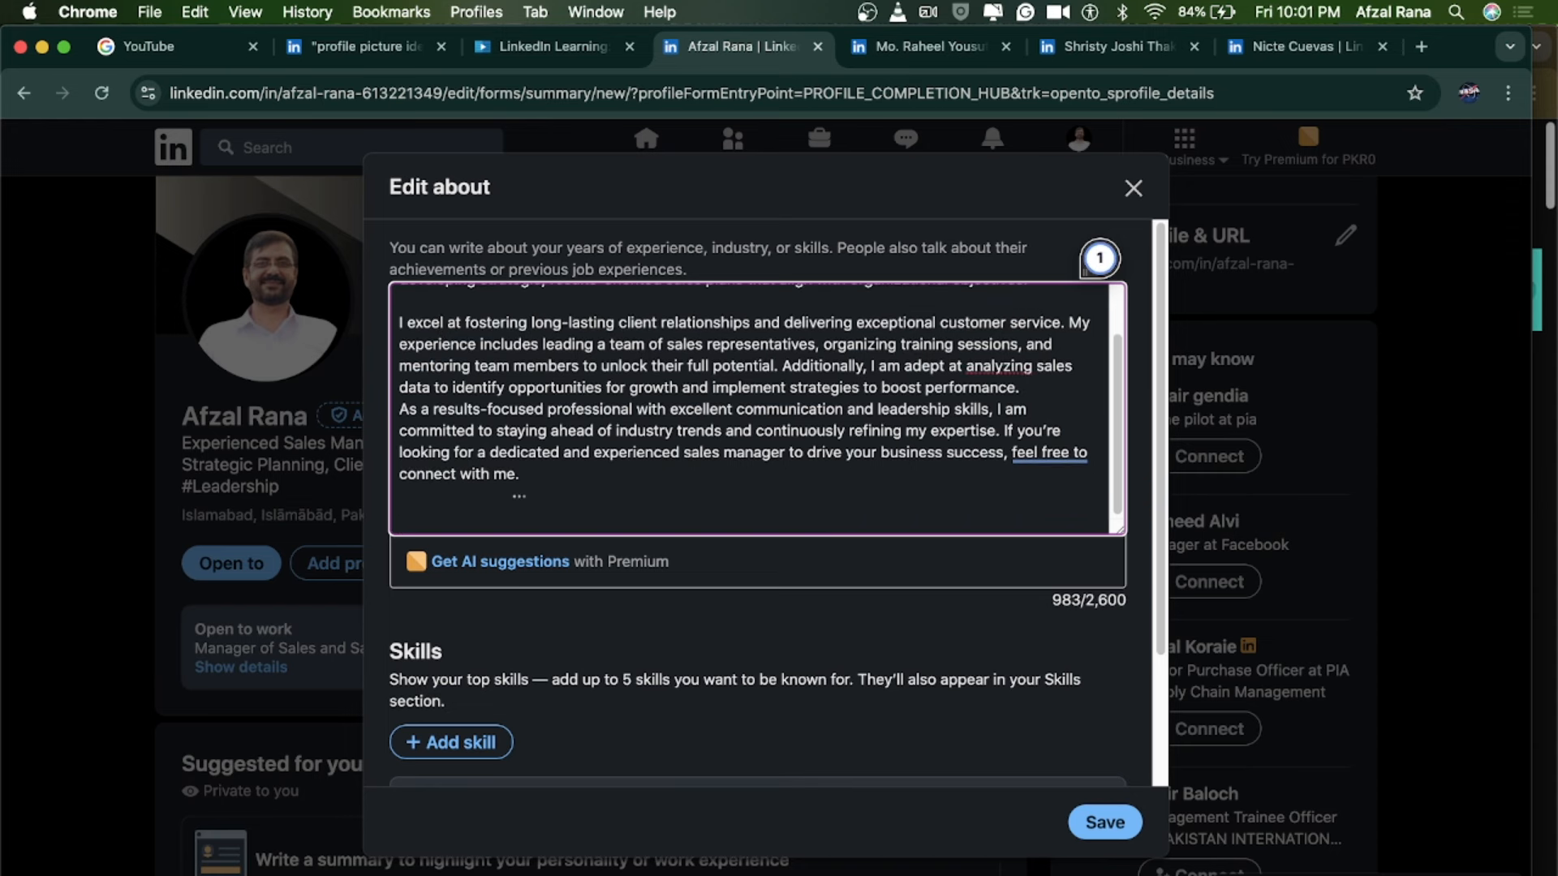
{"action": "key", "text": "Return"}
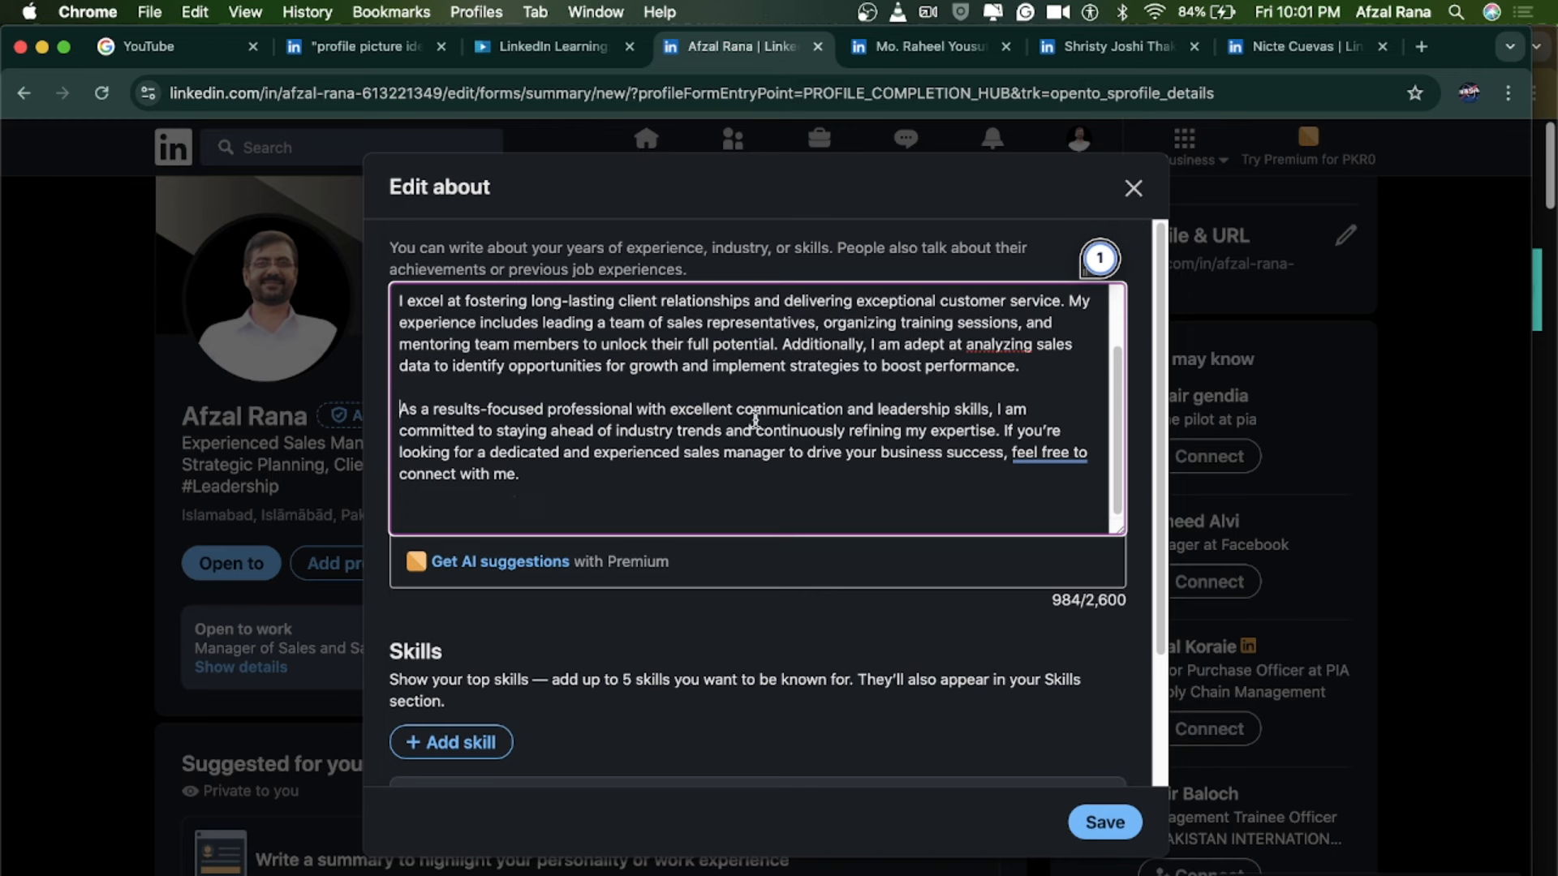
{"action": "scroll", "coordinate": [754, 420], "scroll_direction": "up", "scroll_amount": 1}
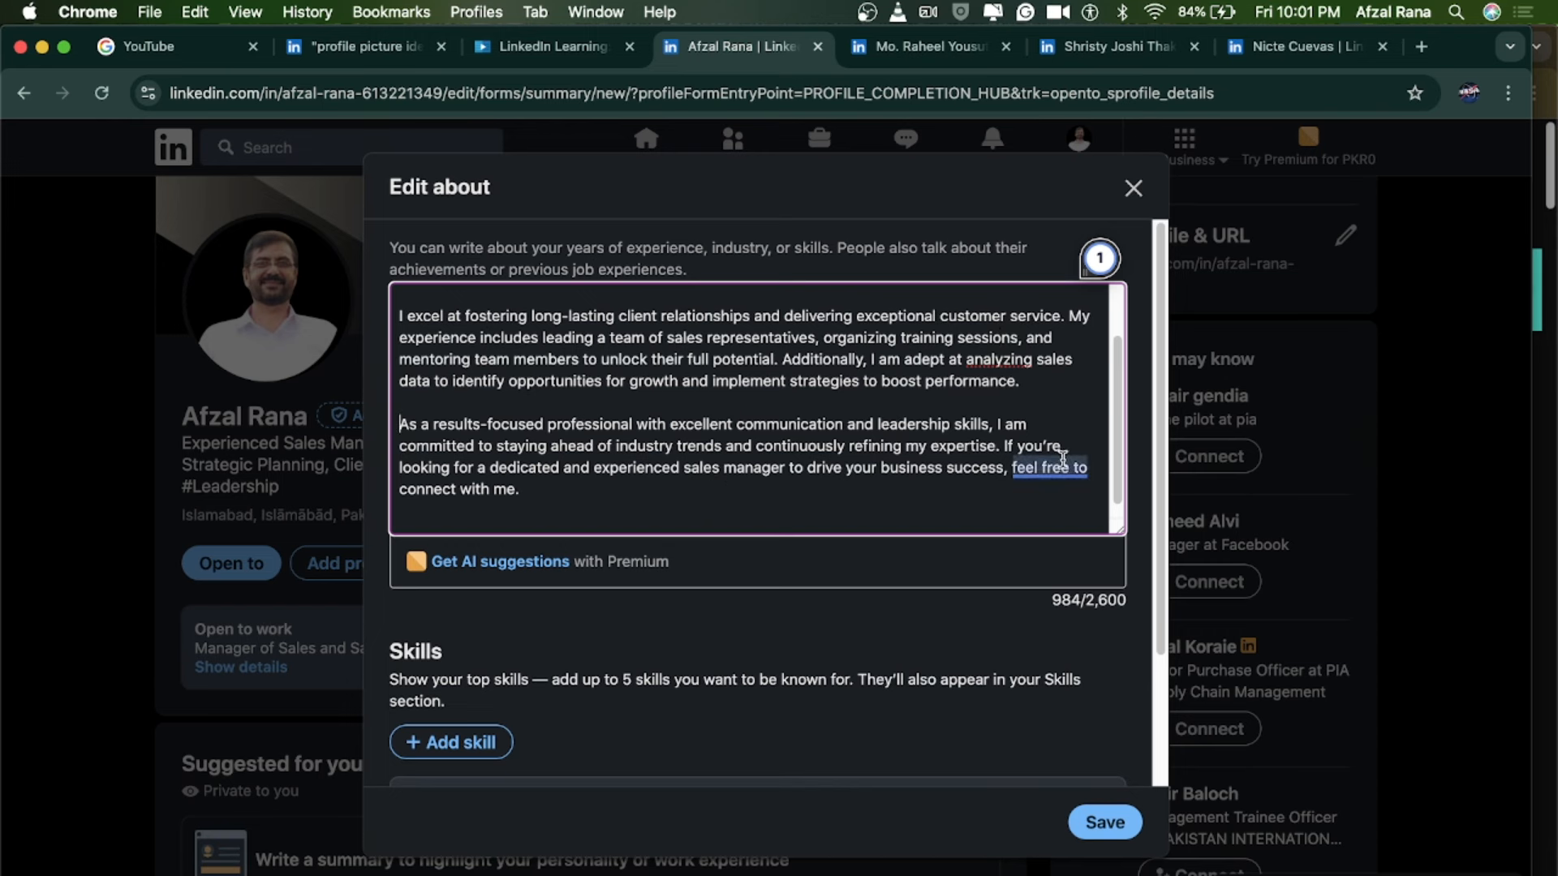
Check the pasted sales-manager summary, save it as the About section, and dismiss the follow-up dialog.
{"action": "mouse_move", "coordinate": [1059, 469]}
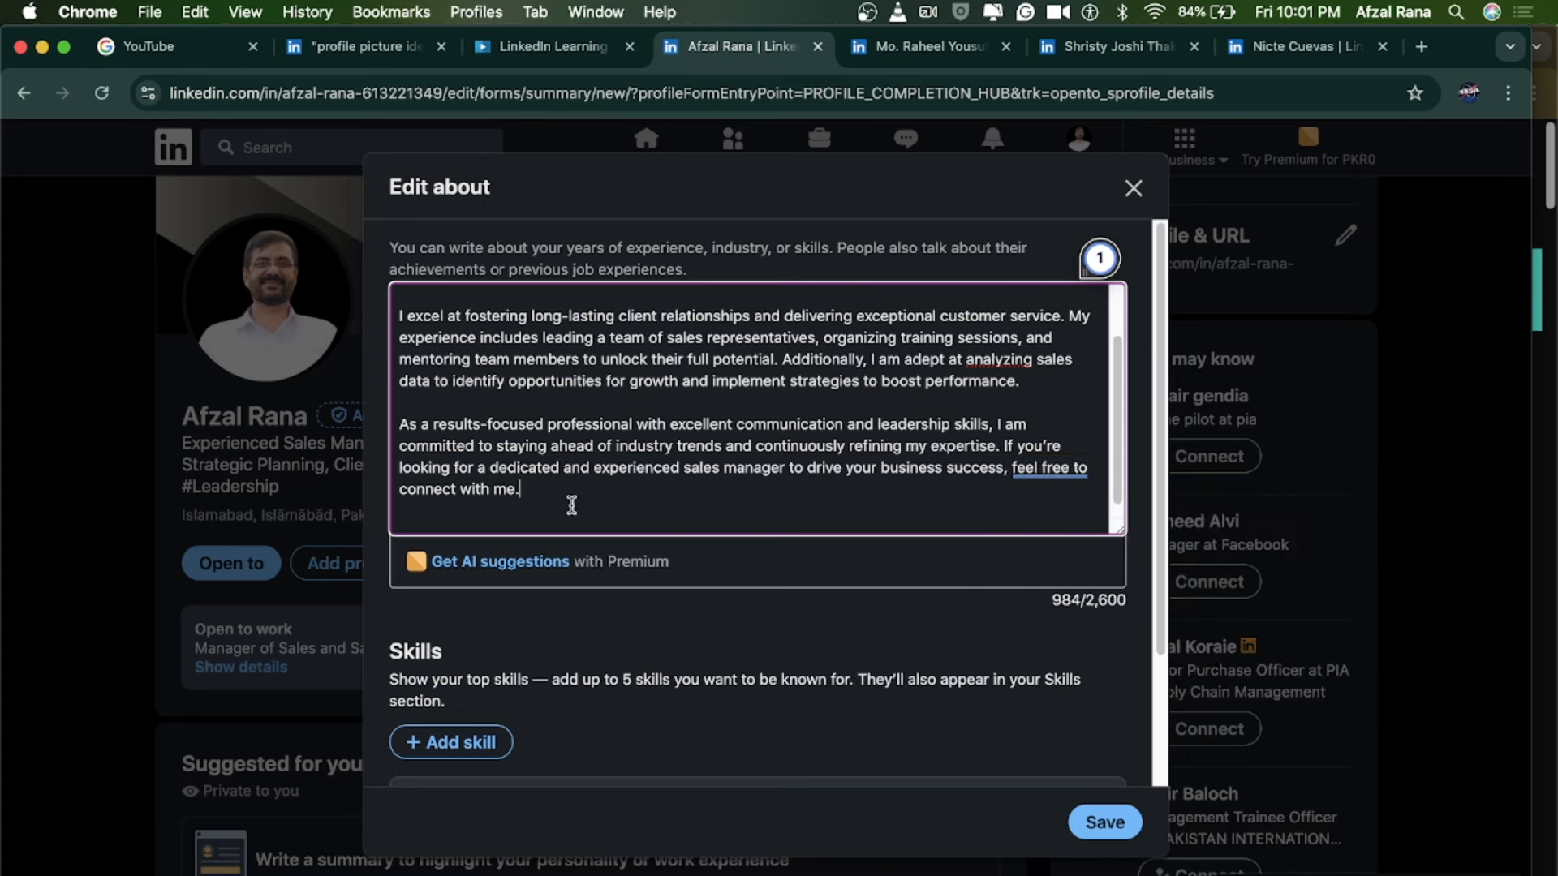
{"action": "scroll", "coordinate": [620, 442], "scroll_direction": "up", "scroll_amount": 1}
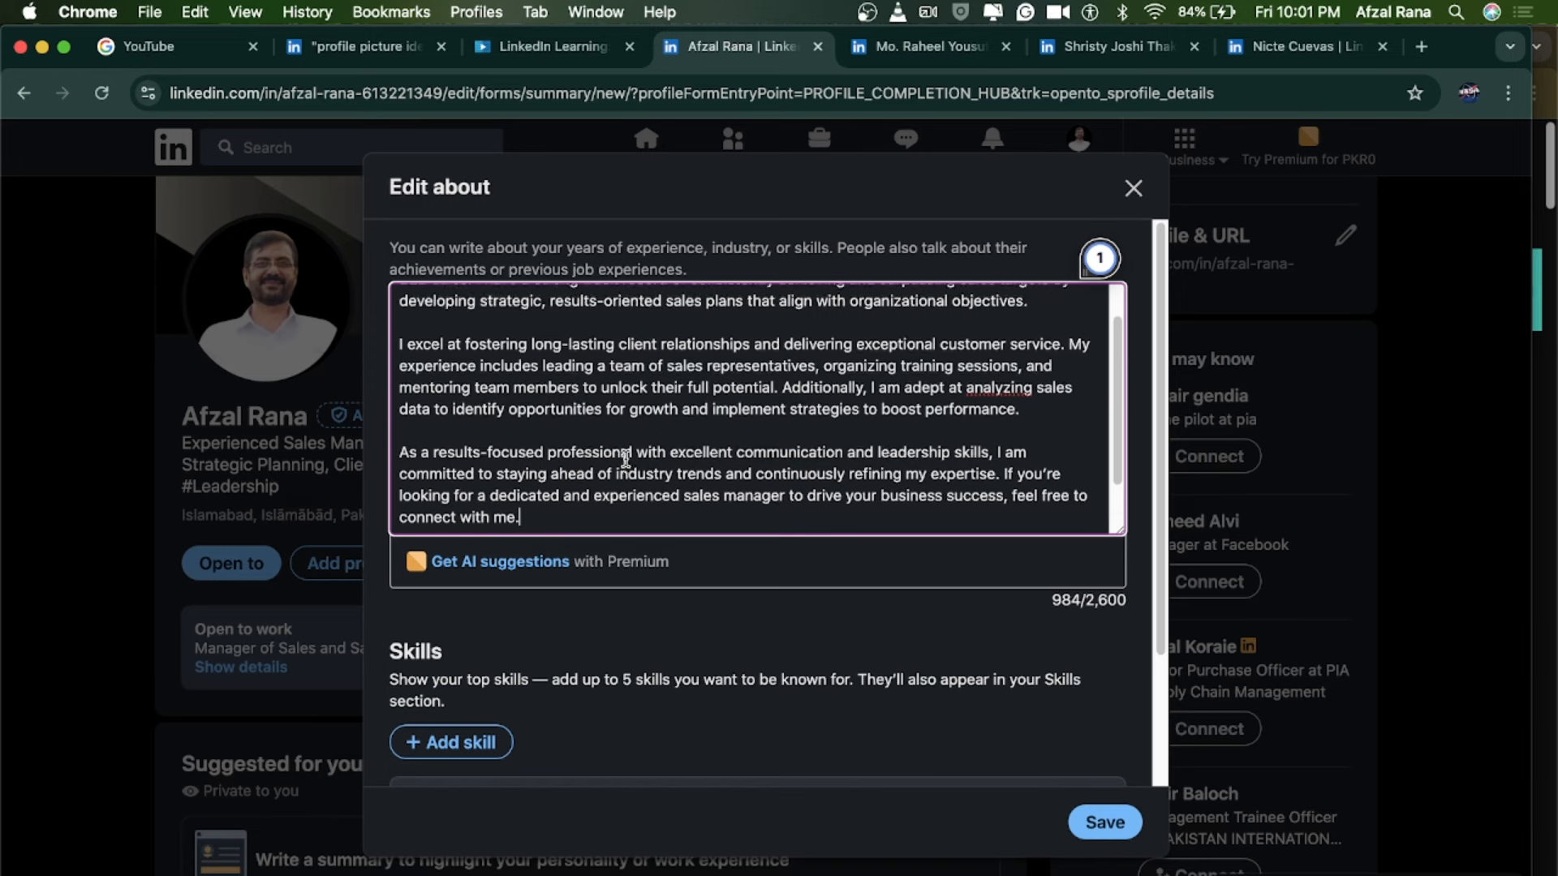
{"action": "scroll", "coordinate": [624, 455], "scroll_direction": "up", "scroll_amount": 2}
{"action": "scroll", "coordinate": [633, 459], "scroll_direction": "down", "scroll_amount": 4}
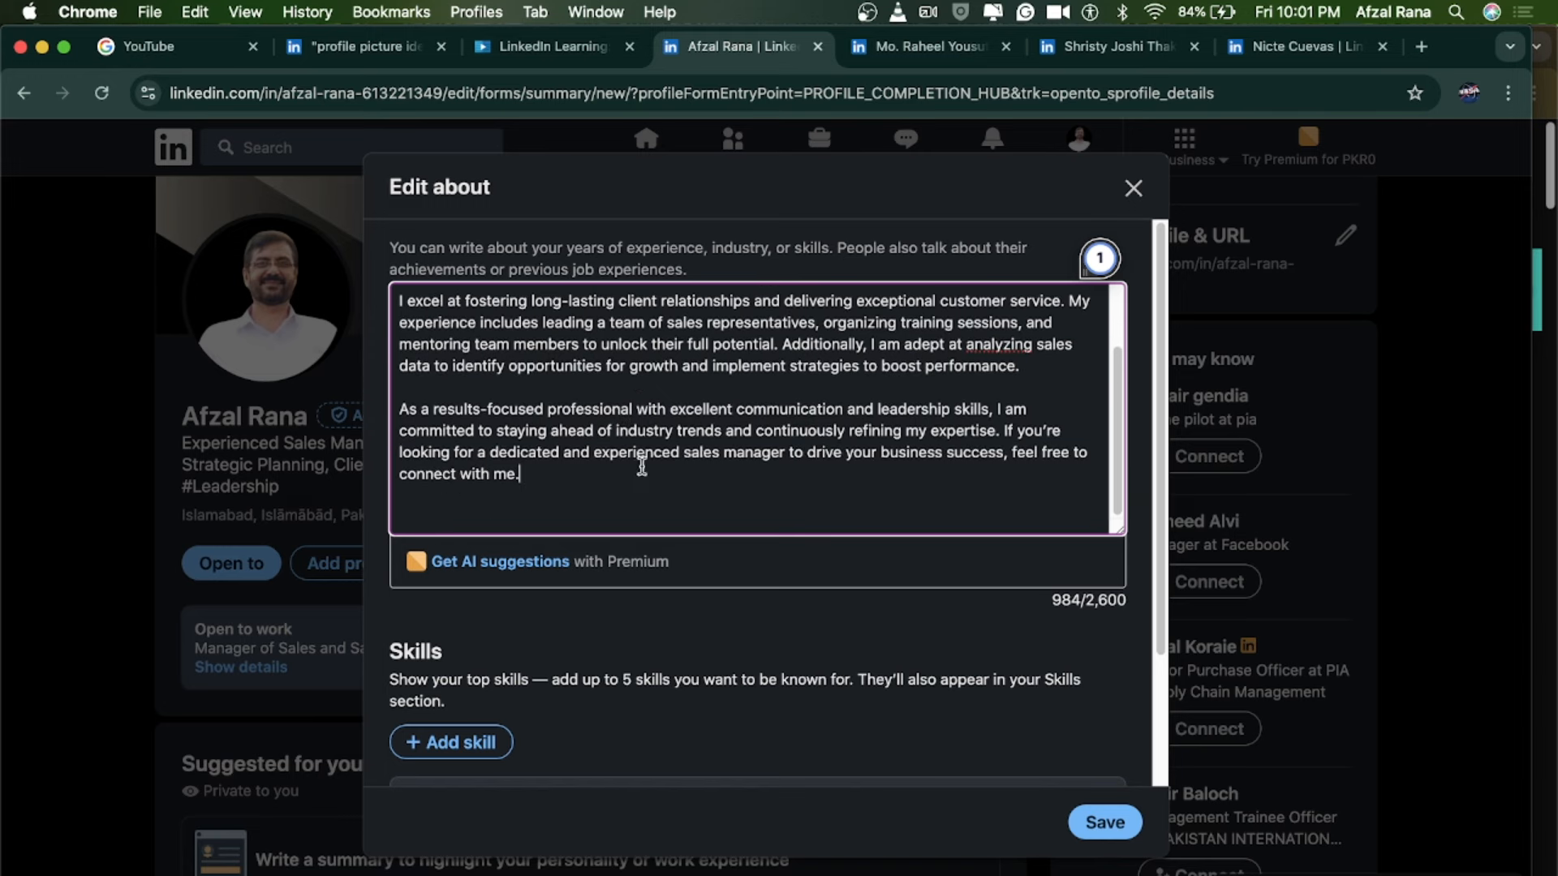
{"action": "left_click", "coordinate": [1105, 822]}
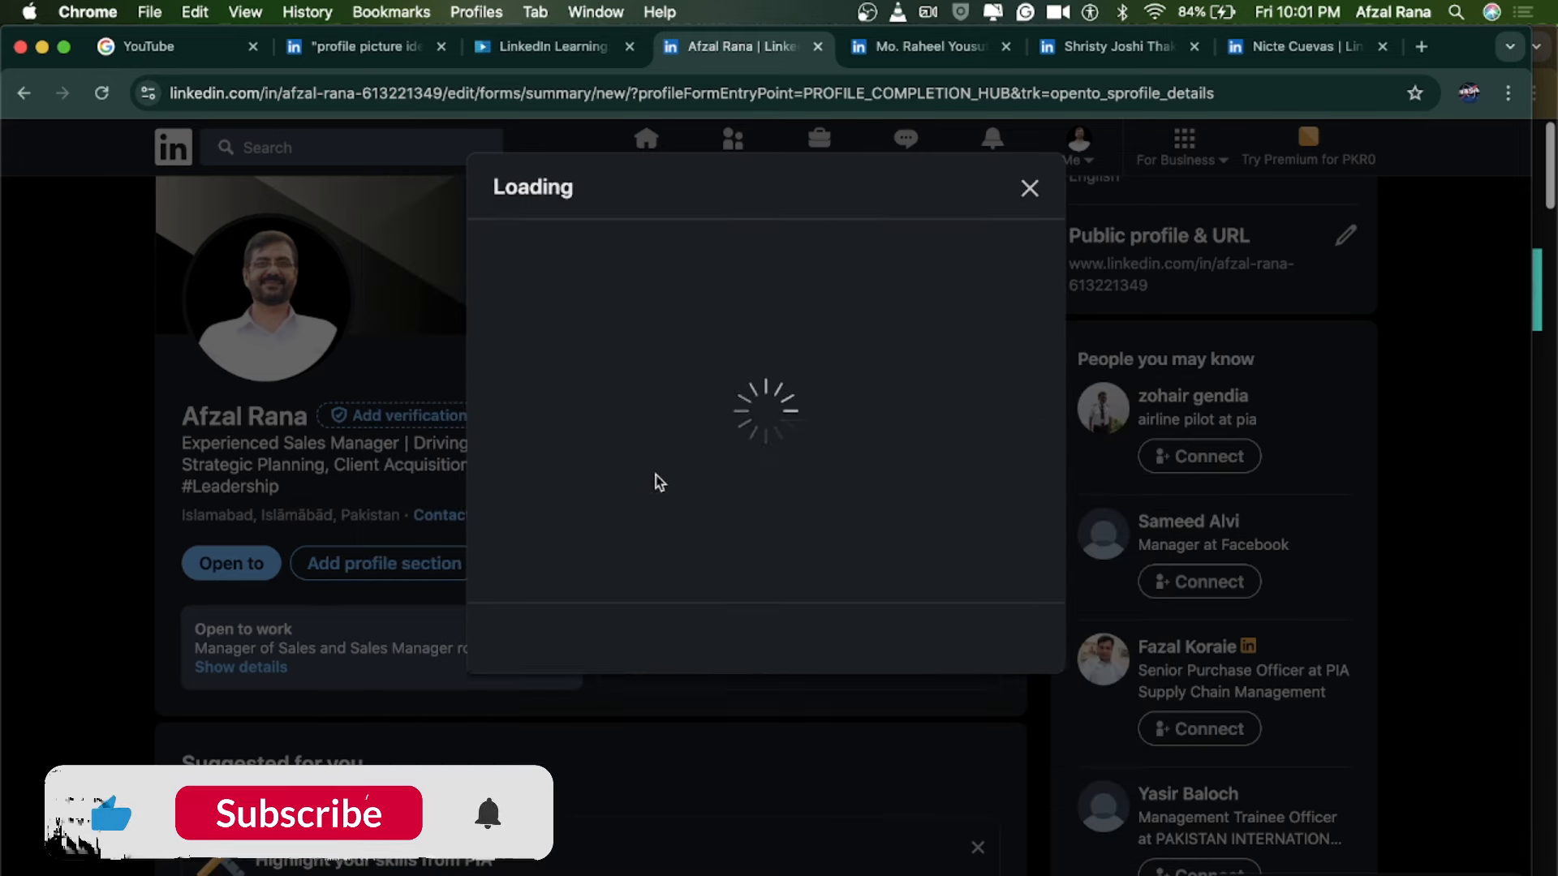
{"action": "left_click", "coordinate": [1028, 189]}
Look at the resume-based profile setup as far as choosing a resume file, and return to the profile without uploading one.
{"action": "scroll", "coordinate": [568, 430], "scroll_direction": "down", "scroll_amount": 5}
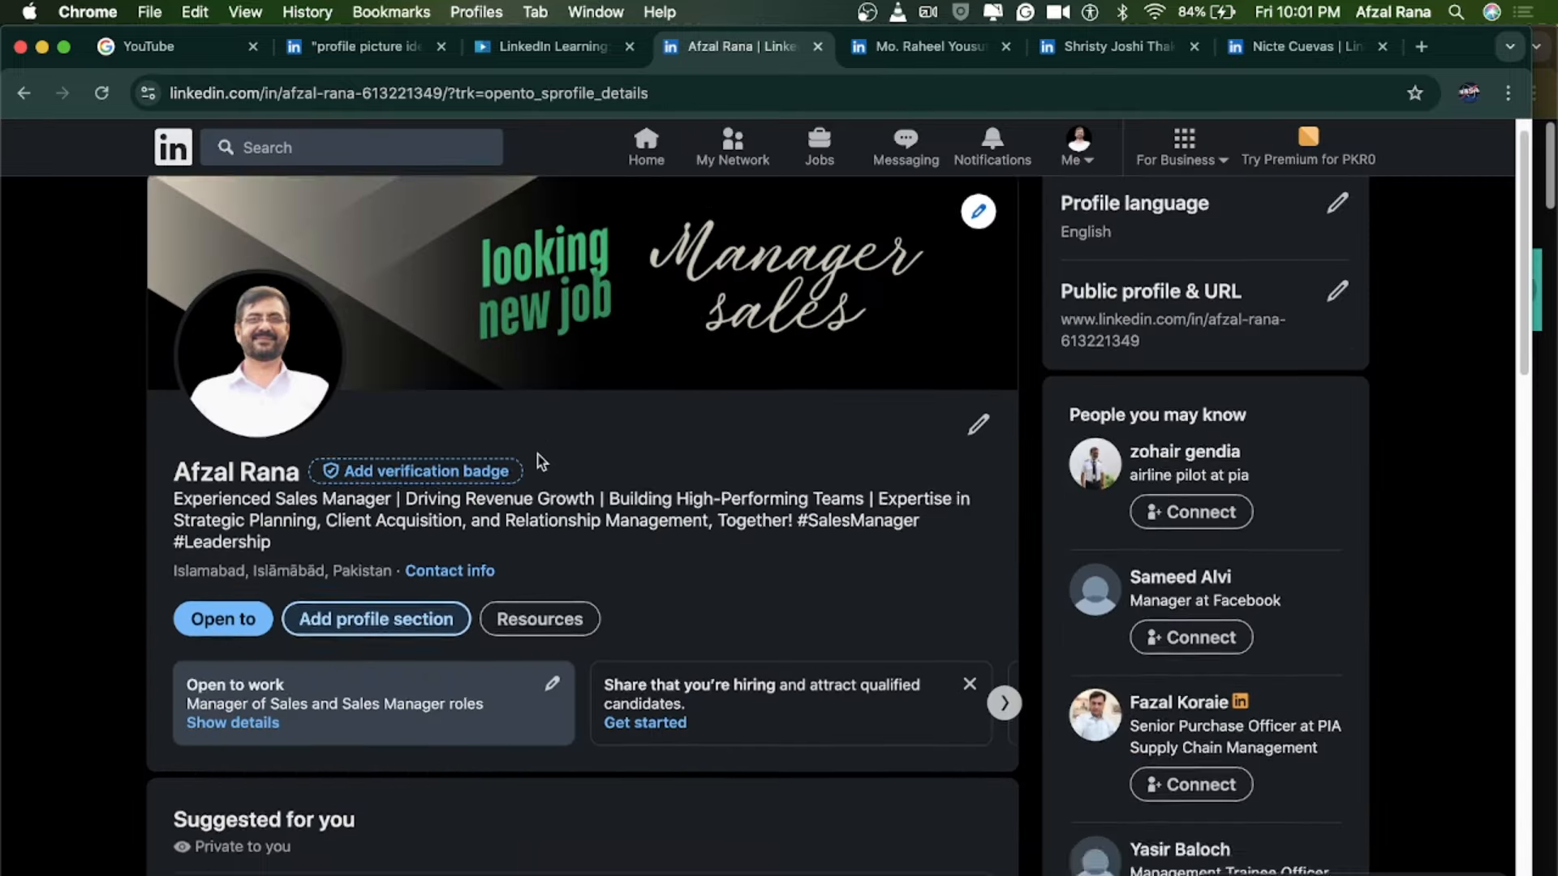
{"action": "scroll", "coordinate": [737, 497], "scroll_direction": "down", "scroll_amount": 5}
{"action": "scroll", "coordinate": [738, 500], "scroll_direction": "up", "scroll_amount": 10}
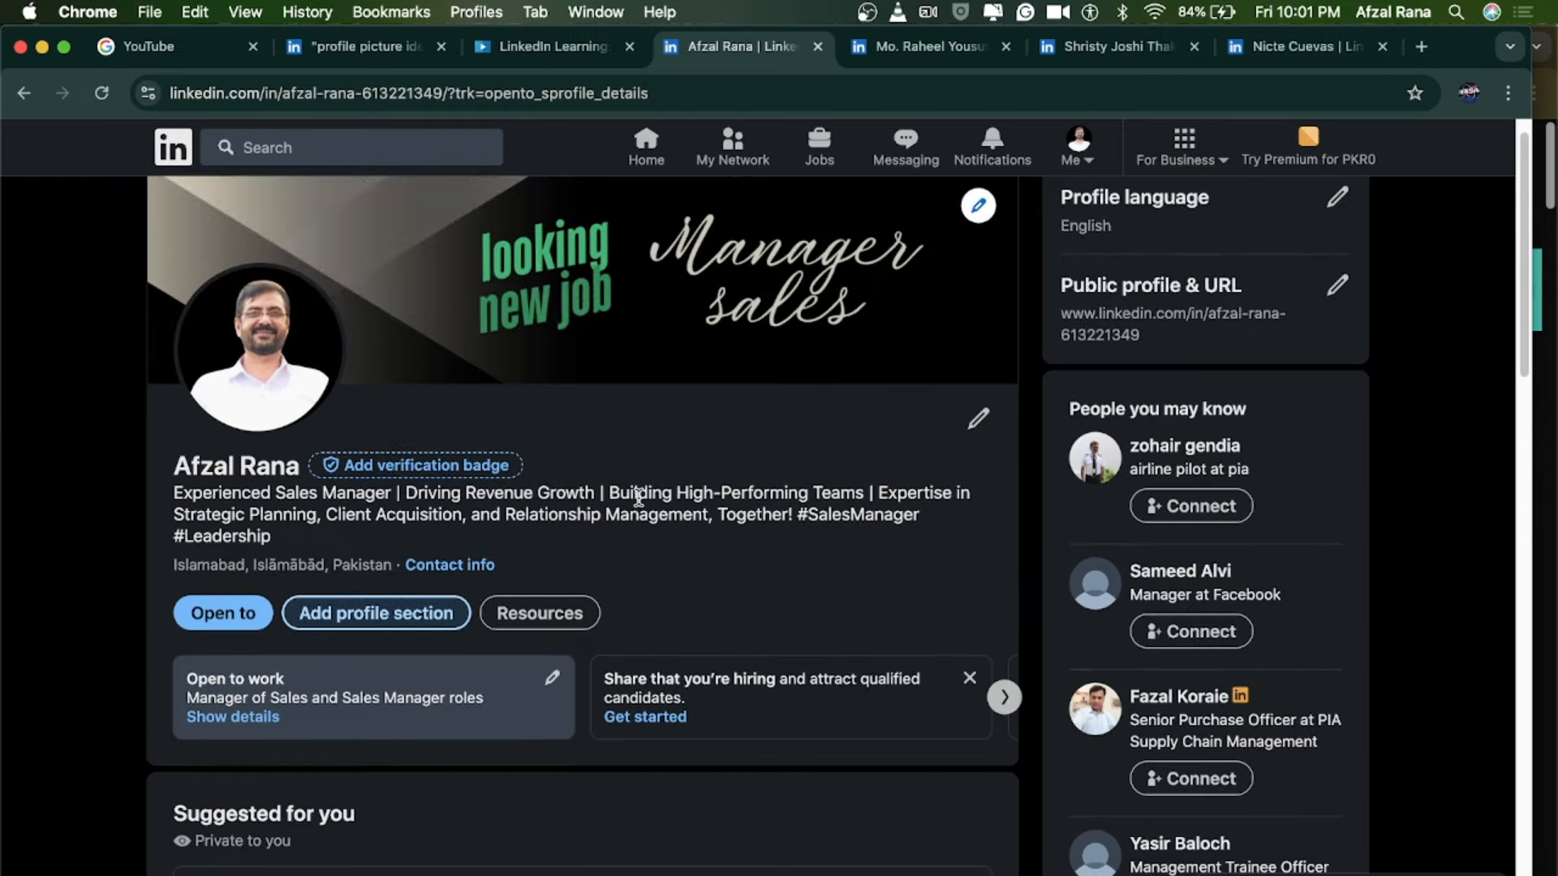
{"action": "left_click", "coordinate": [392, 615]}
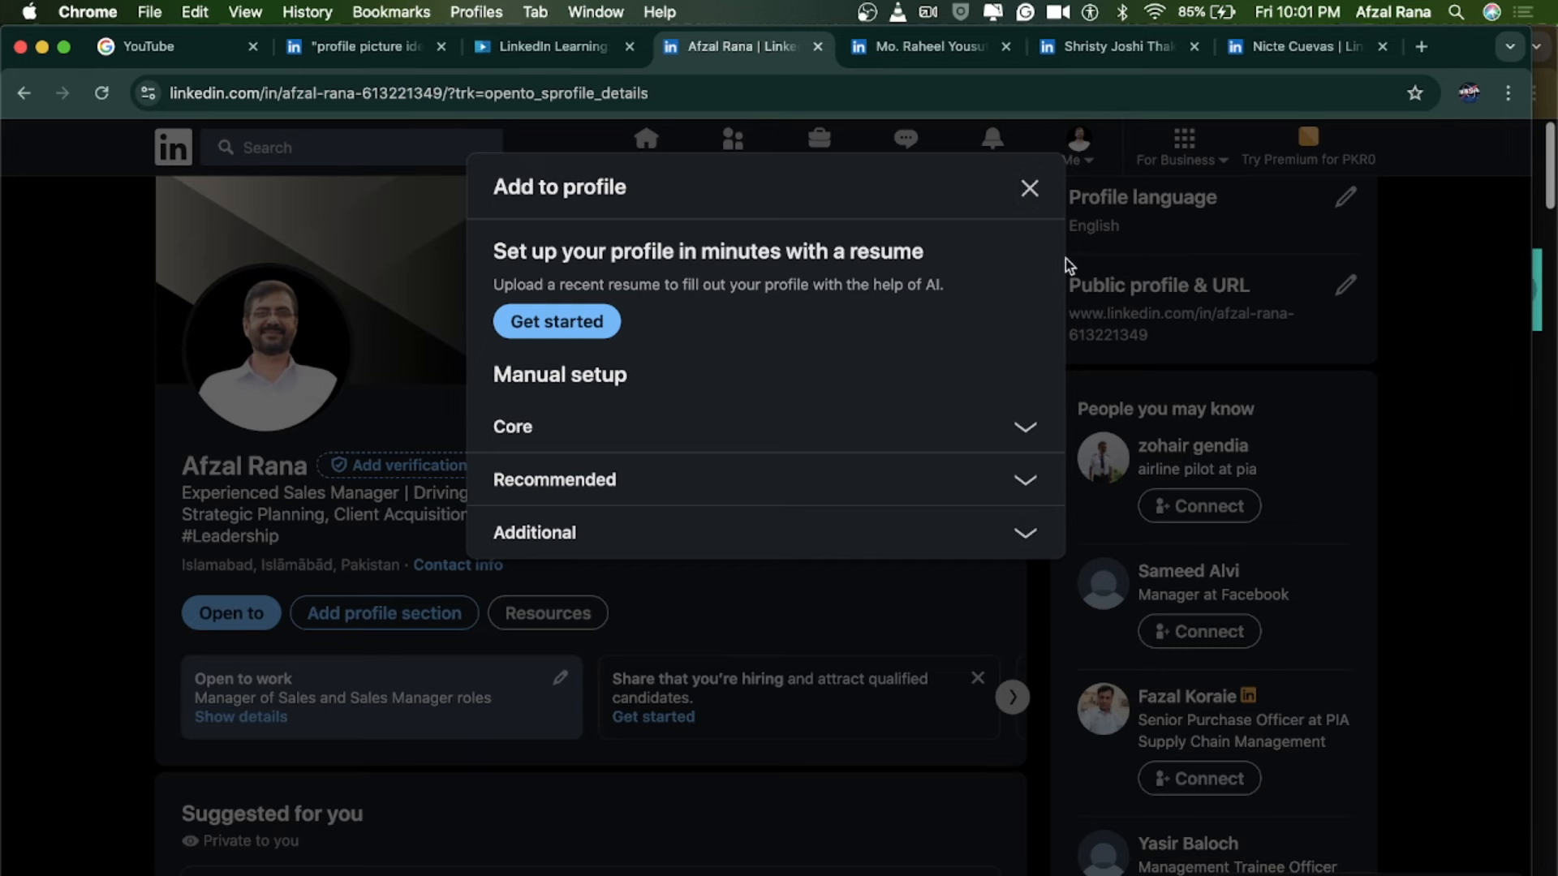
{"action": "left_click", "coordinate": [1027, 190]}
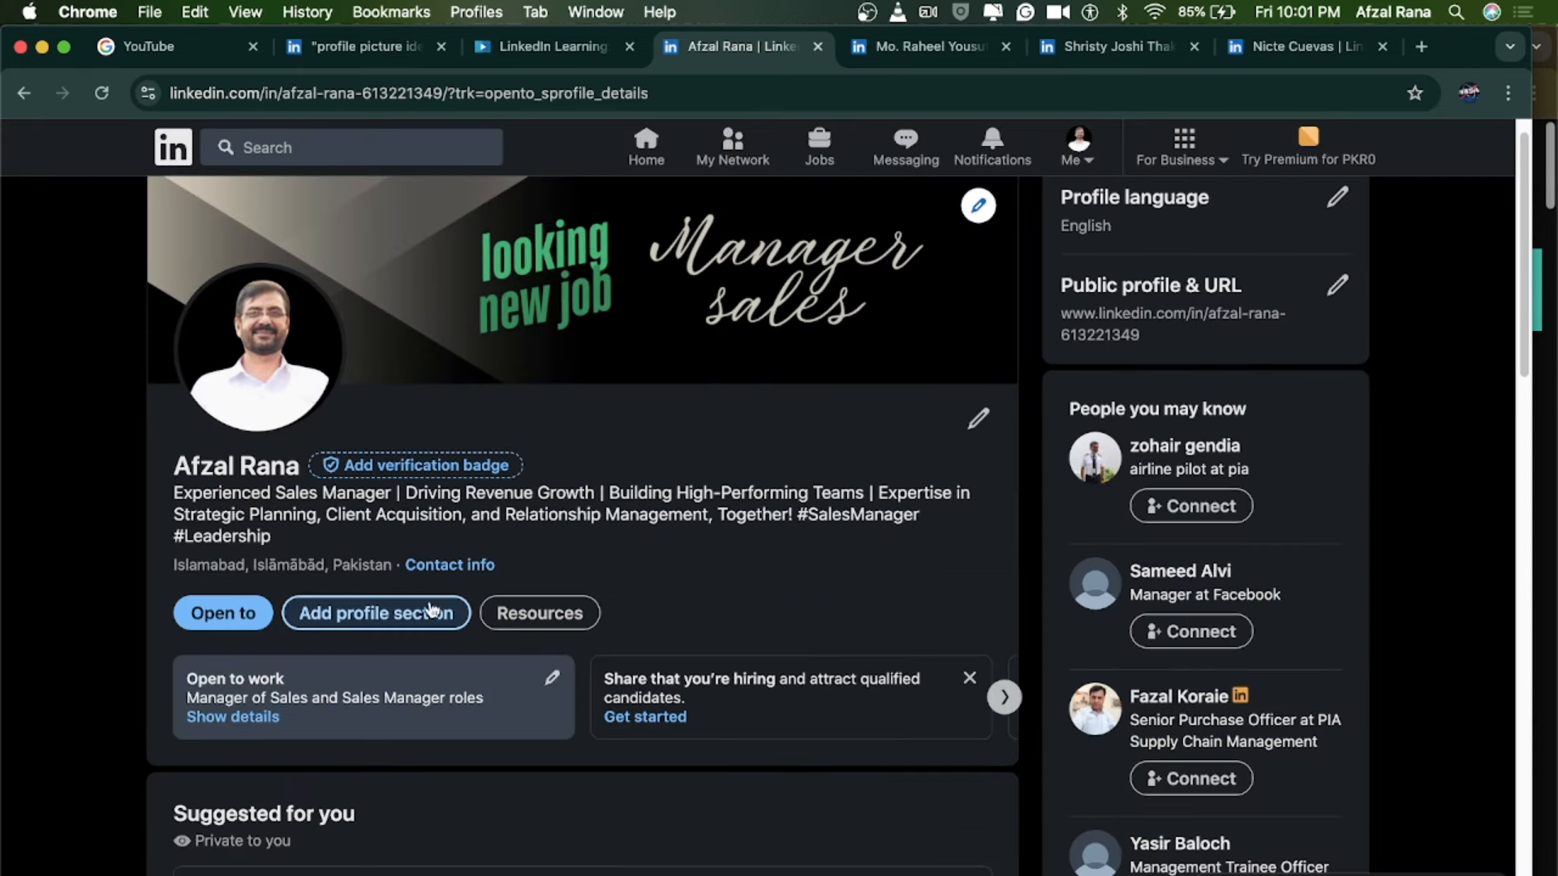
{"action": "left_click", "coordinate": [390, 613]}
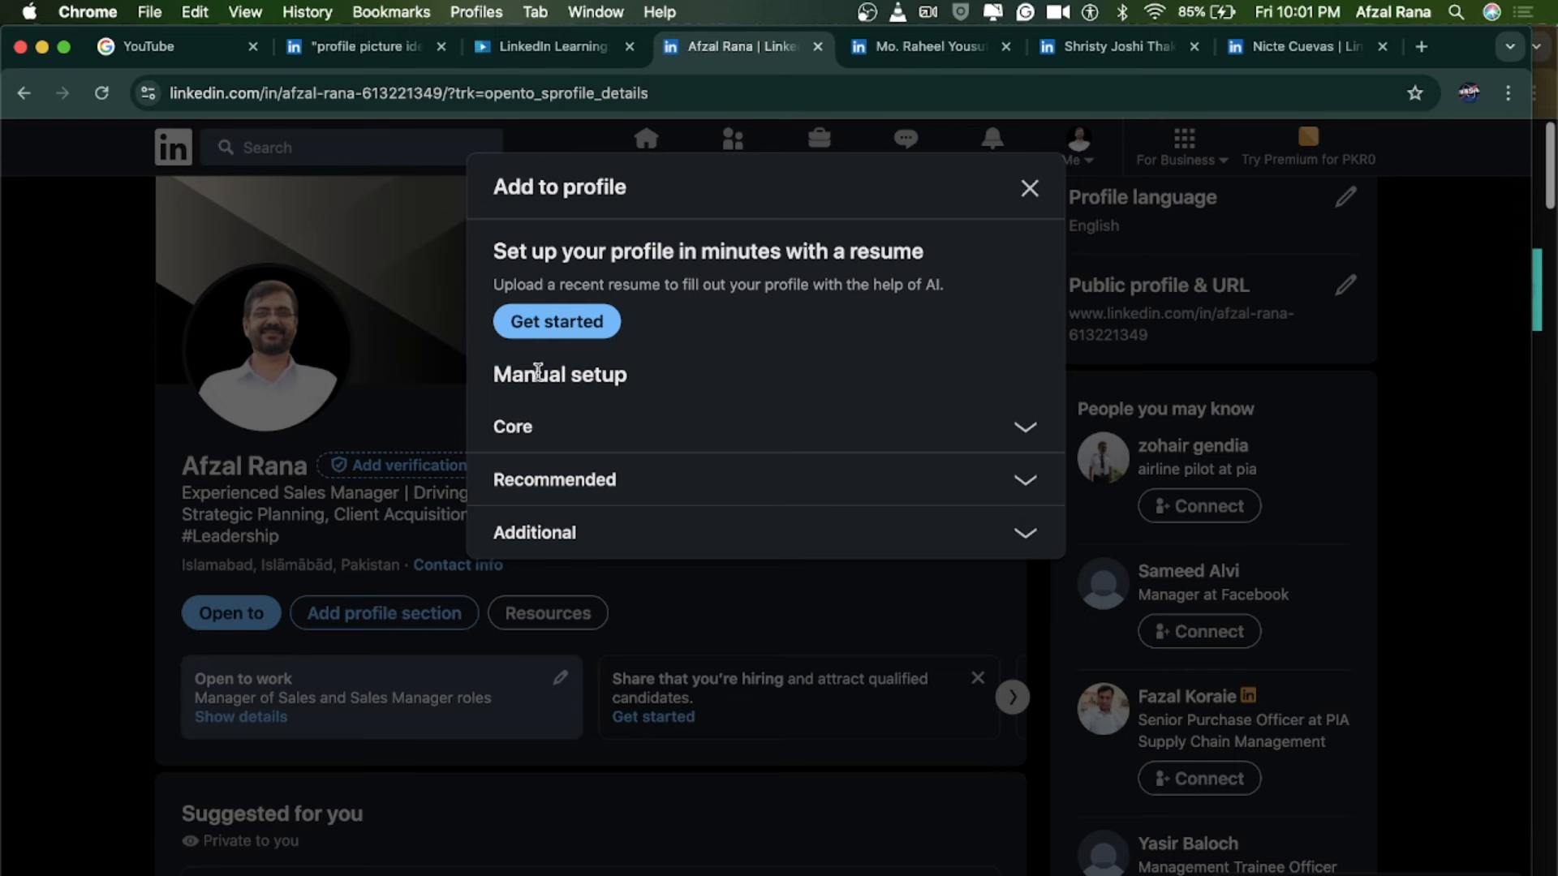
{"action": "left_click", "coordinate": [548, 322]}
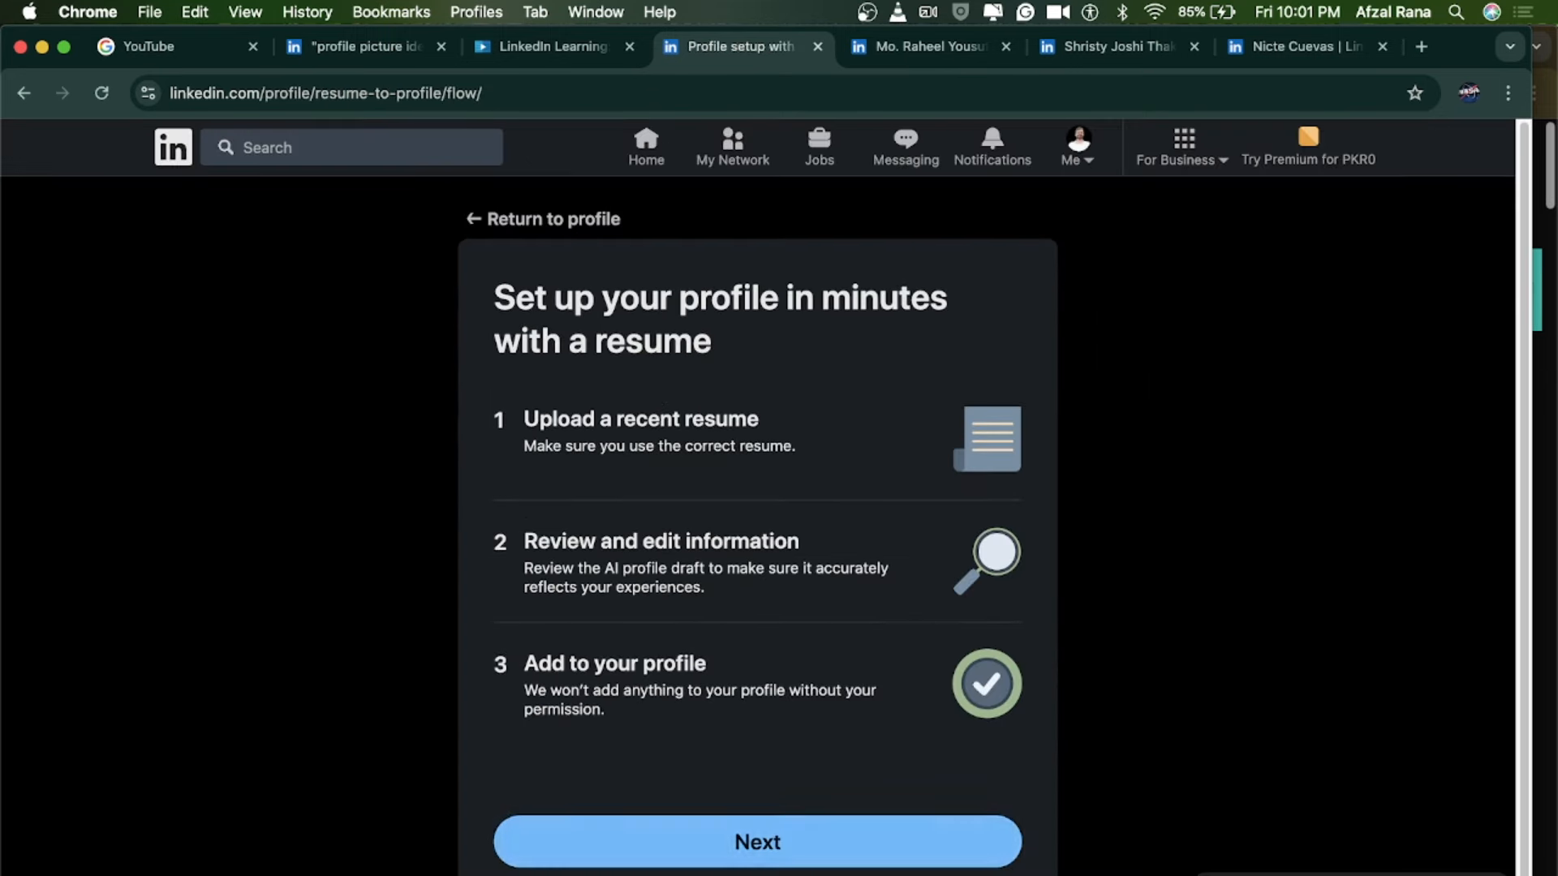
{"action": "left_click", "coordinate": [753, 841]}
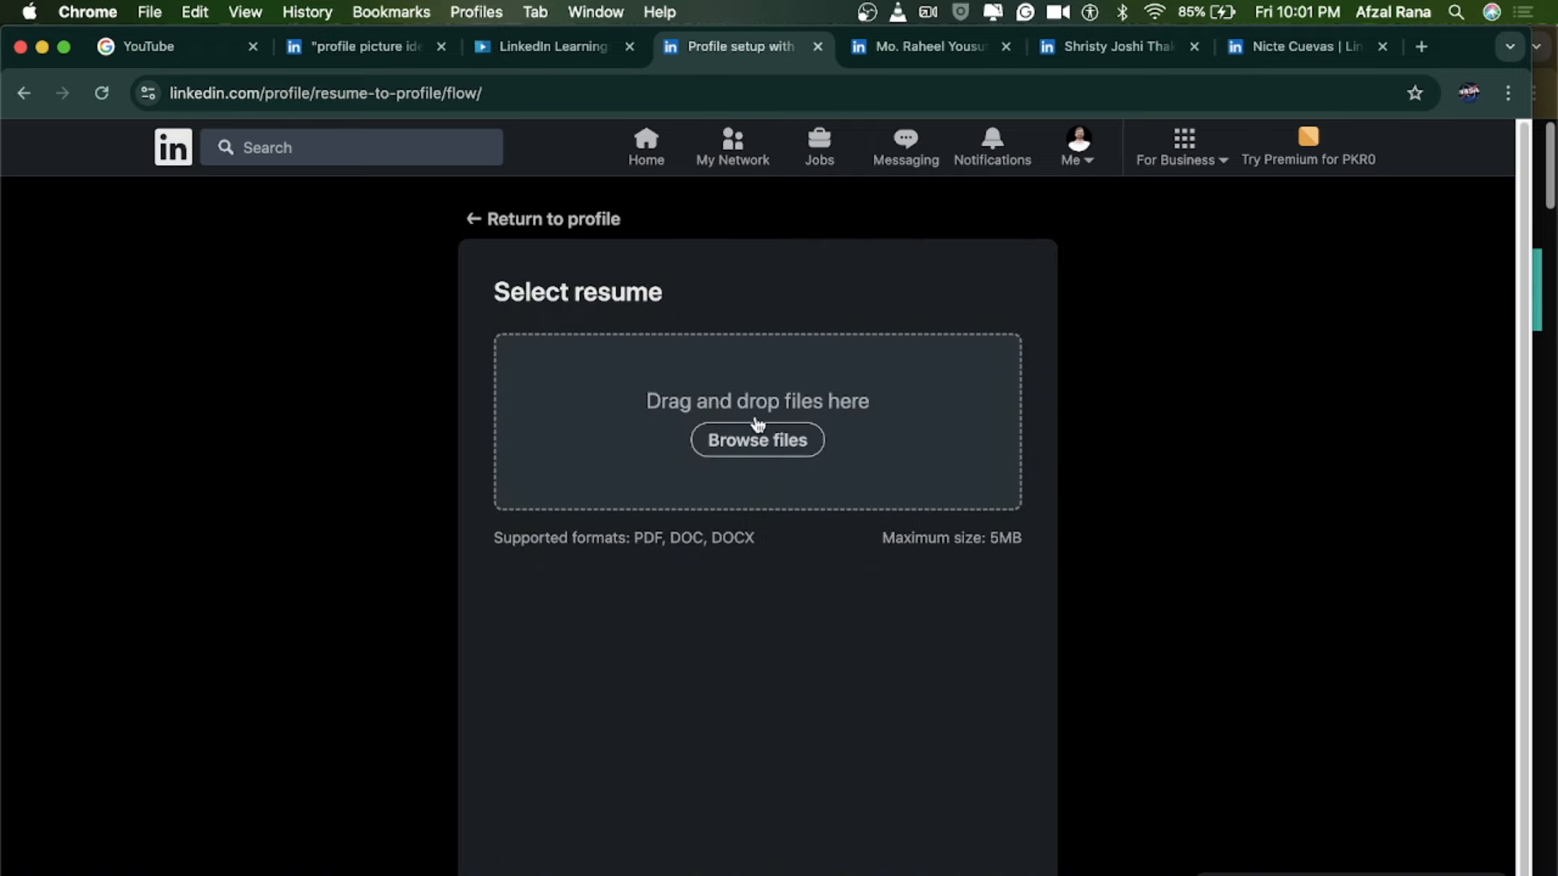
{"action": "left_click", "coordinate": [761, 443]}
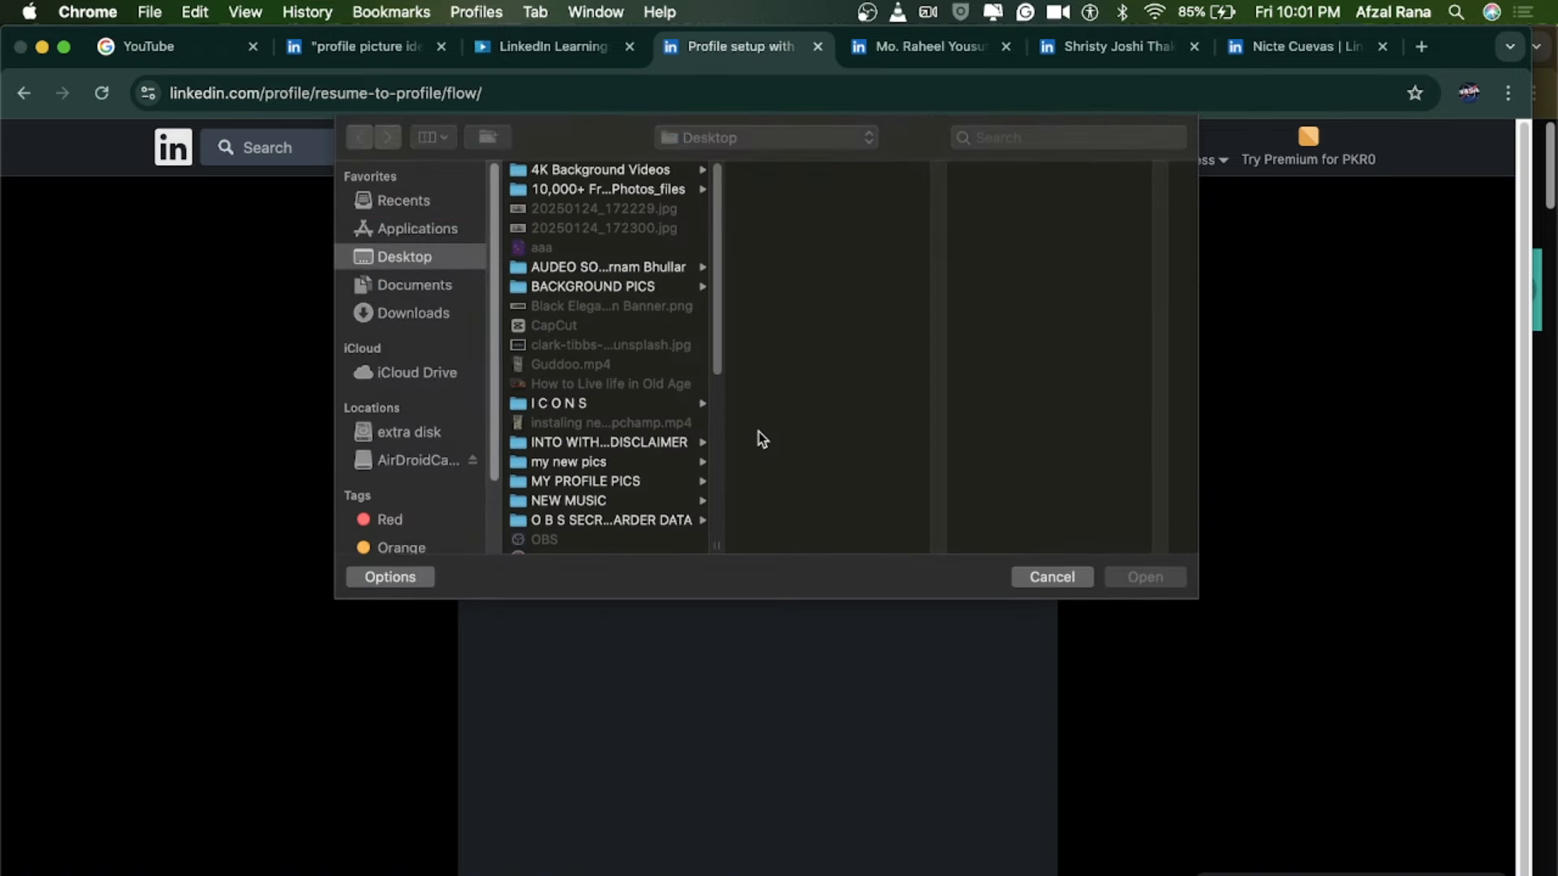
{"action": "left_click", "coordinate": [1034, 577]}
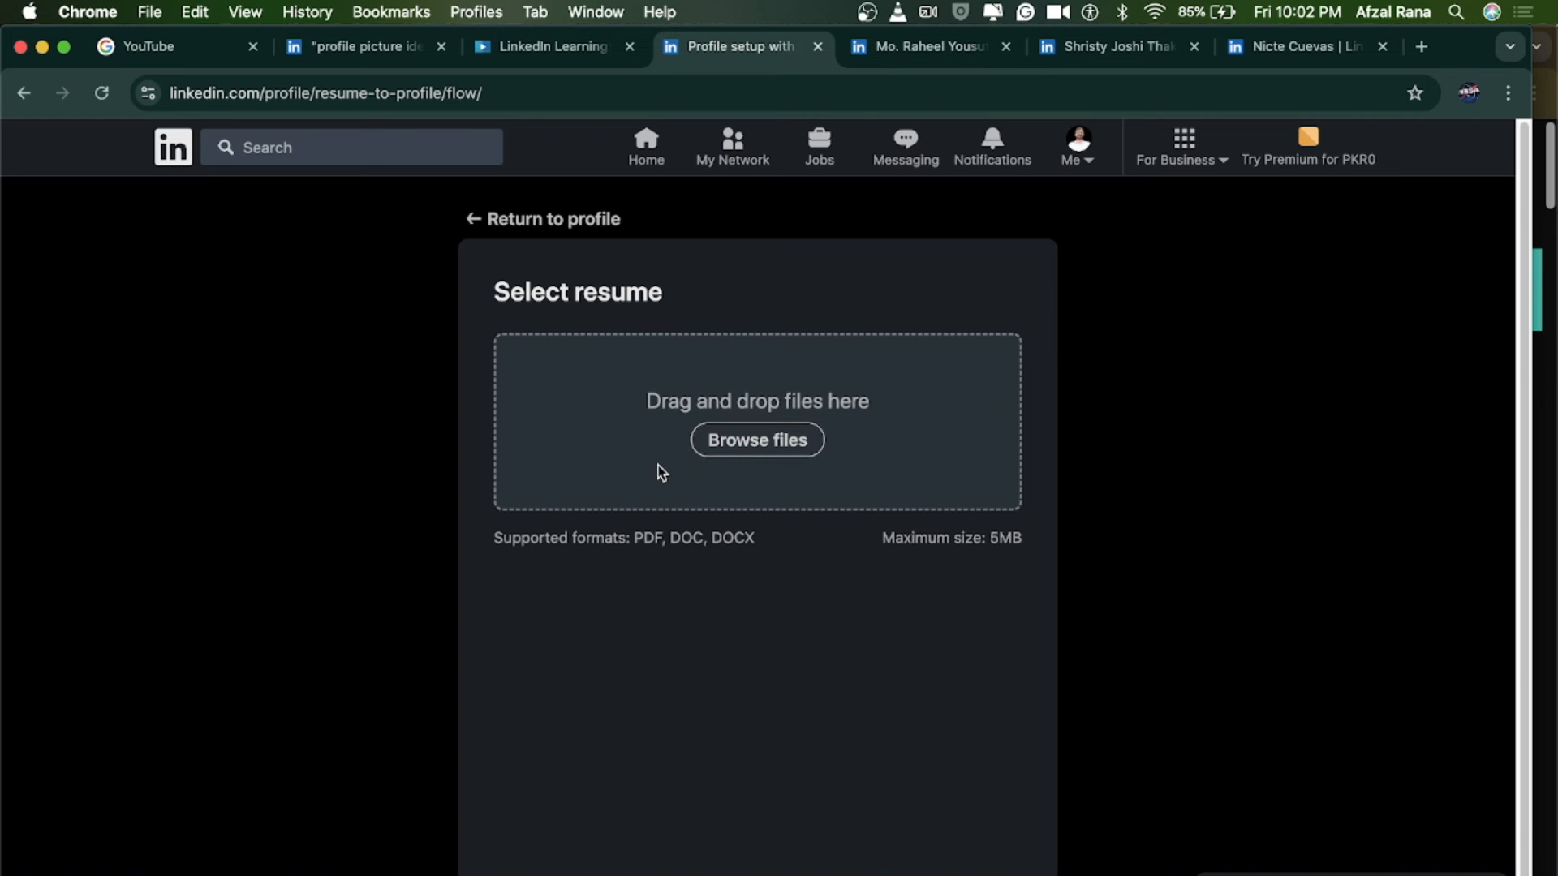
{"action": "left_click", "coordinate": [471, 219]}
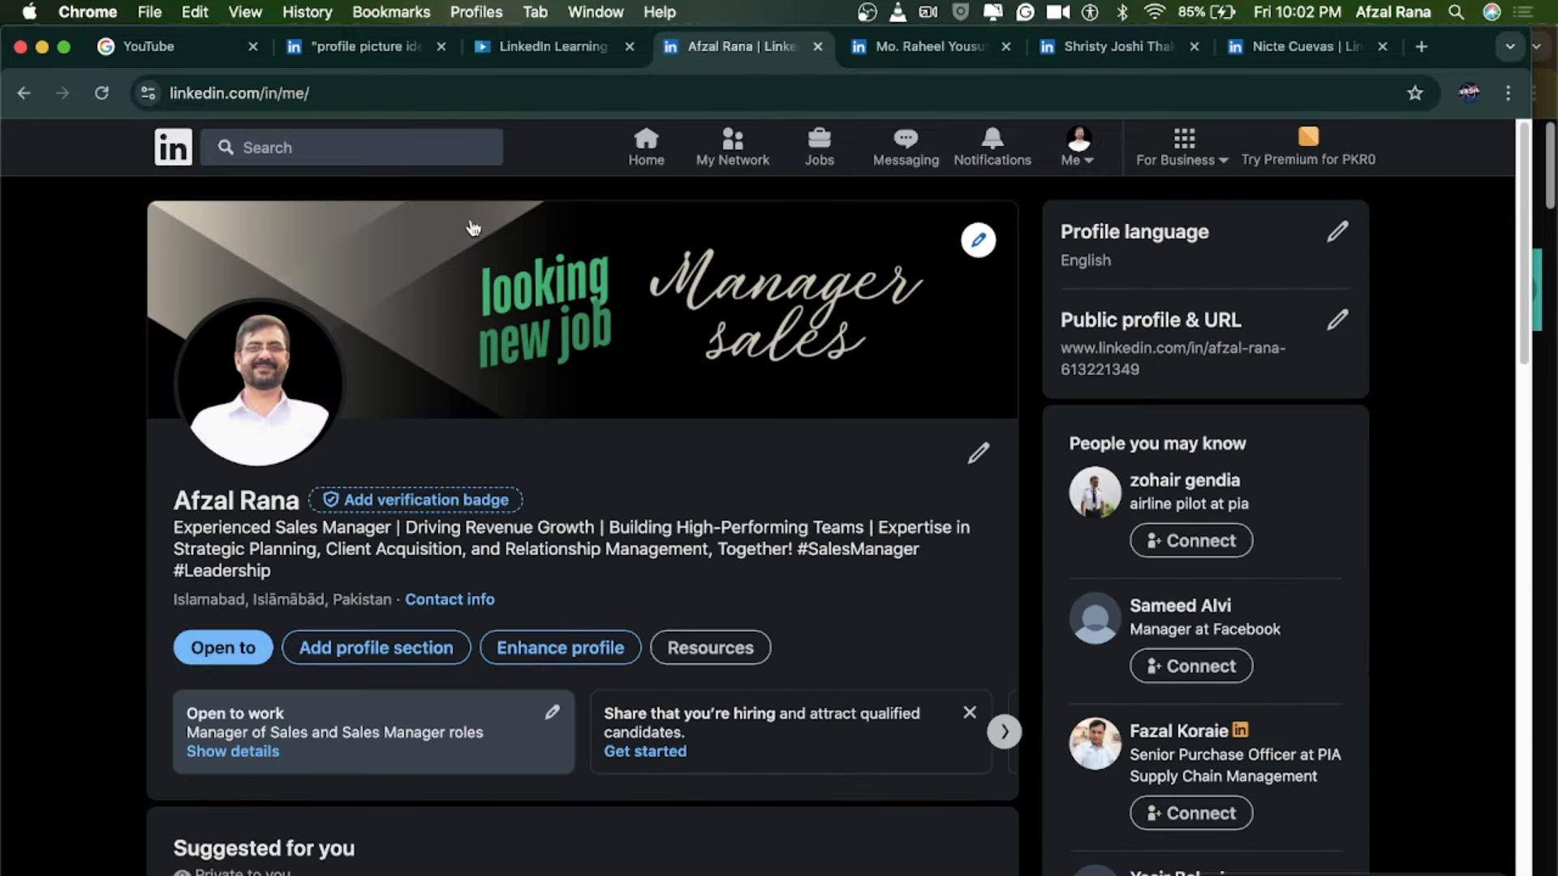
Expand the About section on the profile and read through the full sales-manager summary.
{"action": "scroll", "coordinate": [773, 653], "scroll_direction": "down", "scroll_amount": 10}
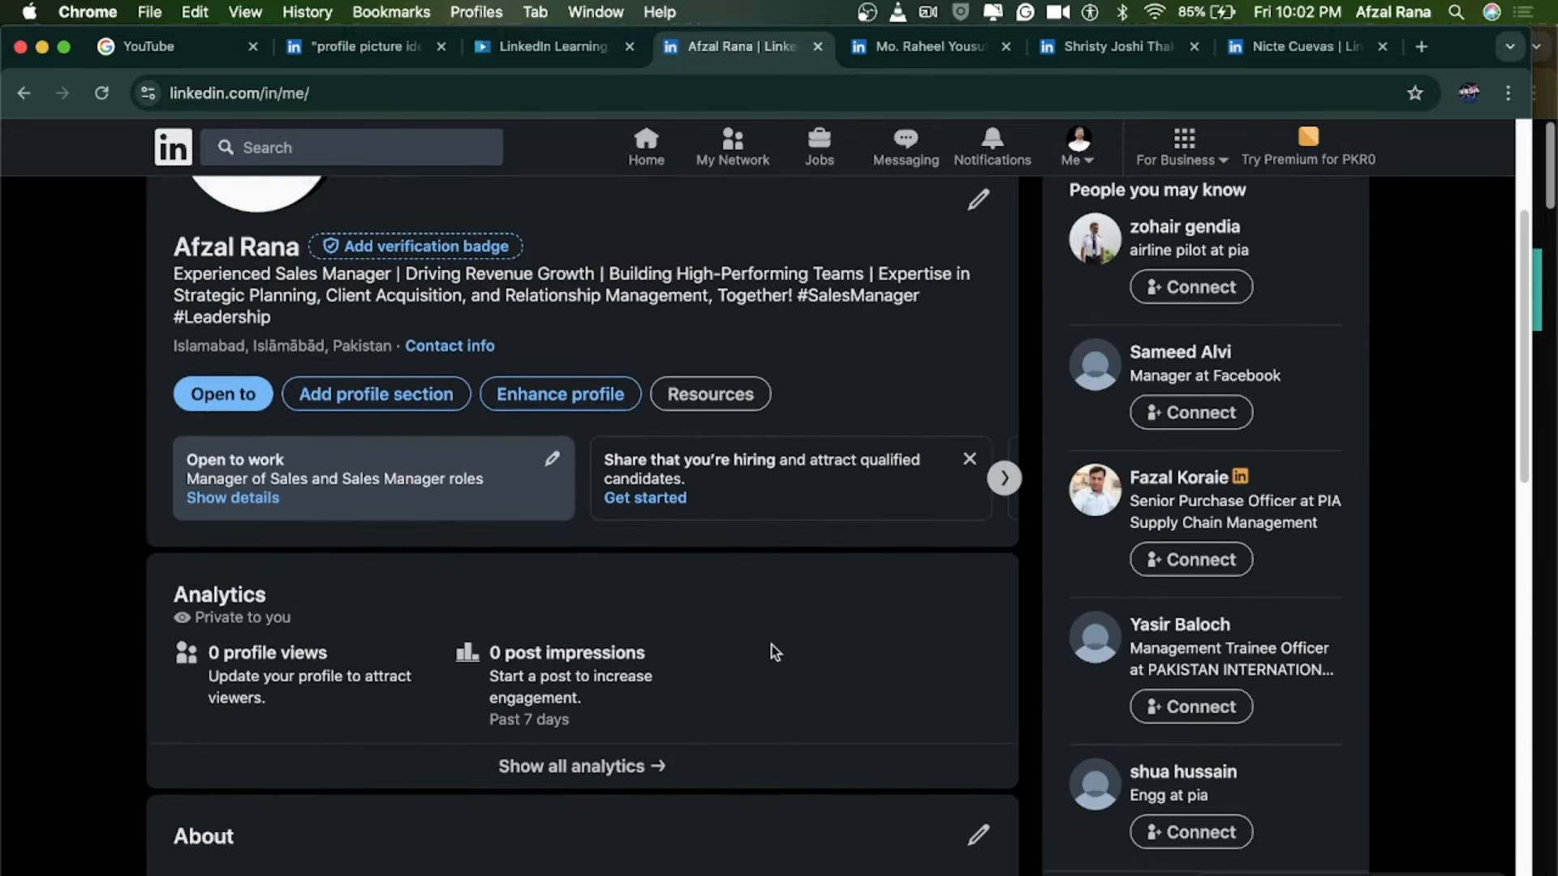
{"action": "scroll", "coordinate": [765, 636], "scroll_direction": "up", "scroll_amount": 2}
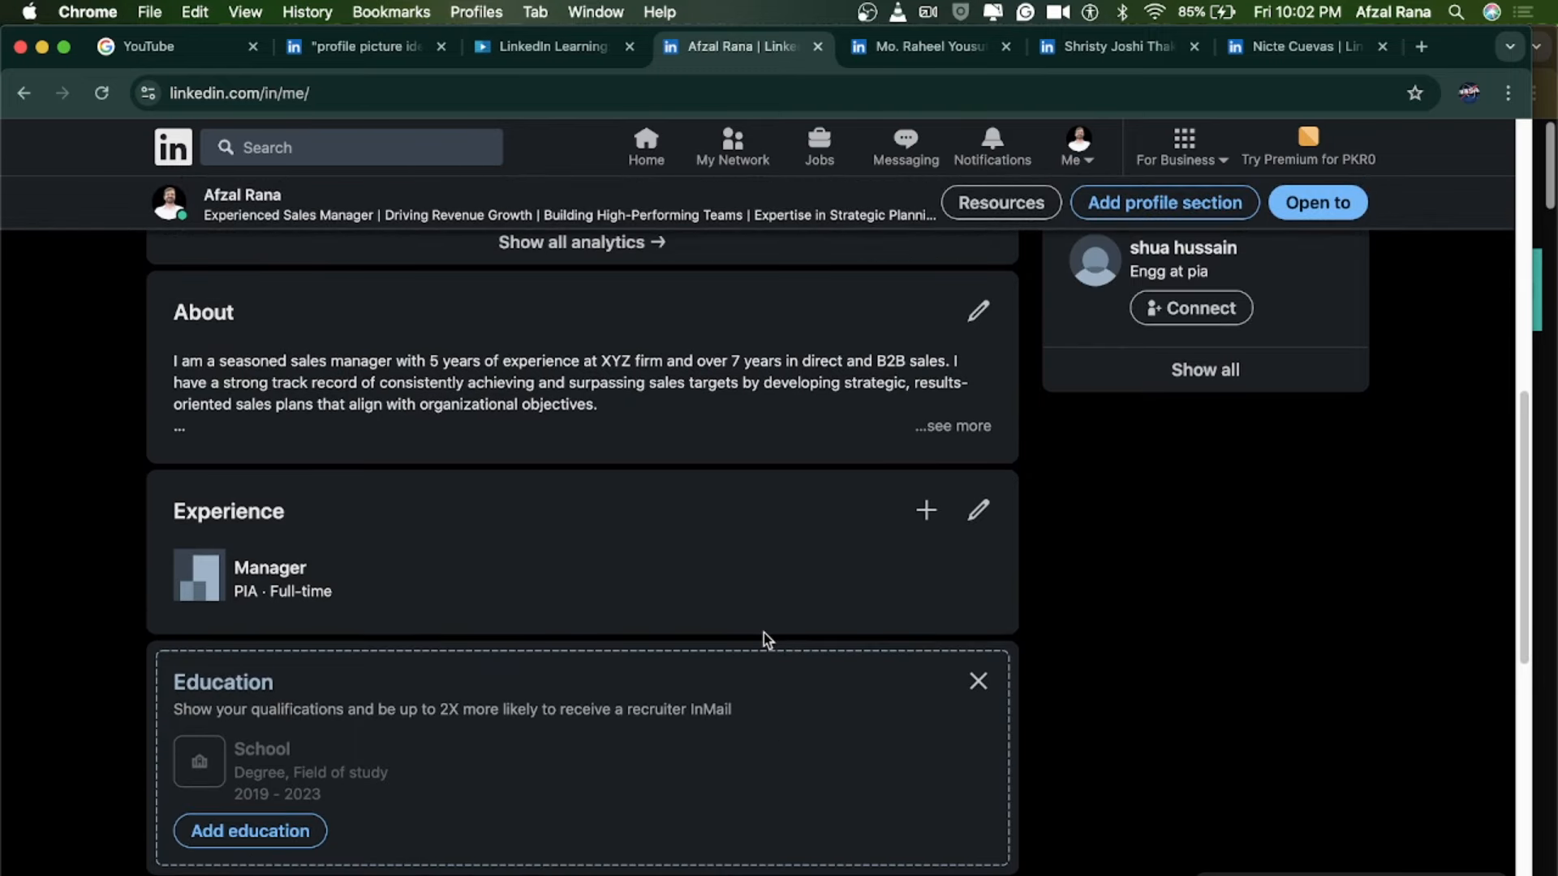
{"action": "left_click", "coordinate": [965, 435]}
{"action": "scroll", "coordinate": [560, 531], "scroll_direction": "down", "scroll_amount": 1}
{"action": "scroll", "coordinate": [542, 535], "scroll_direction": "down", "scroll_amount": 1}
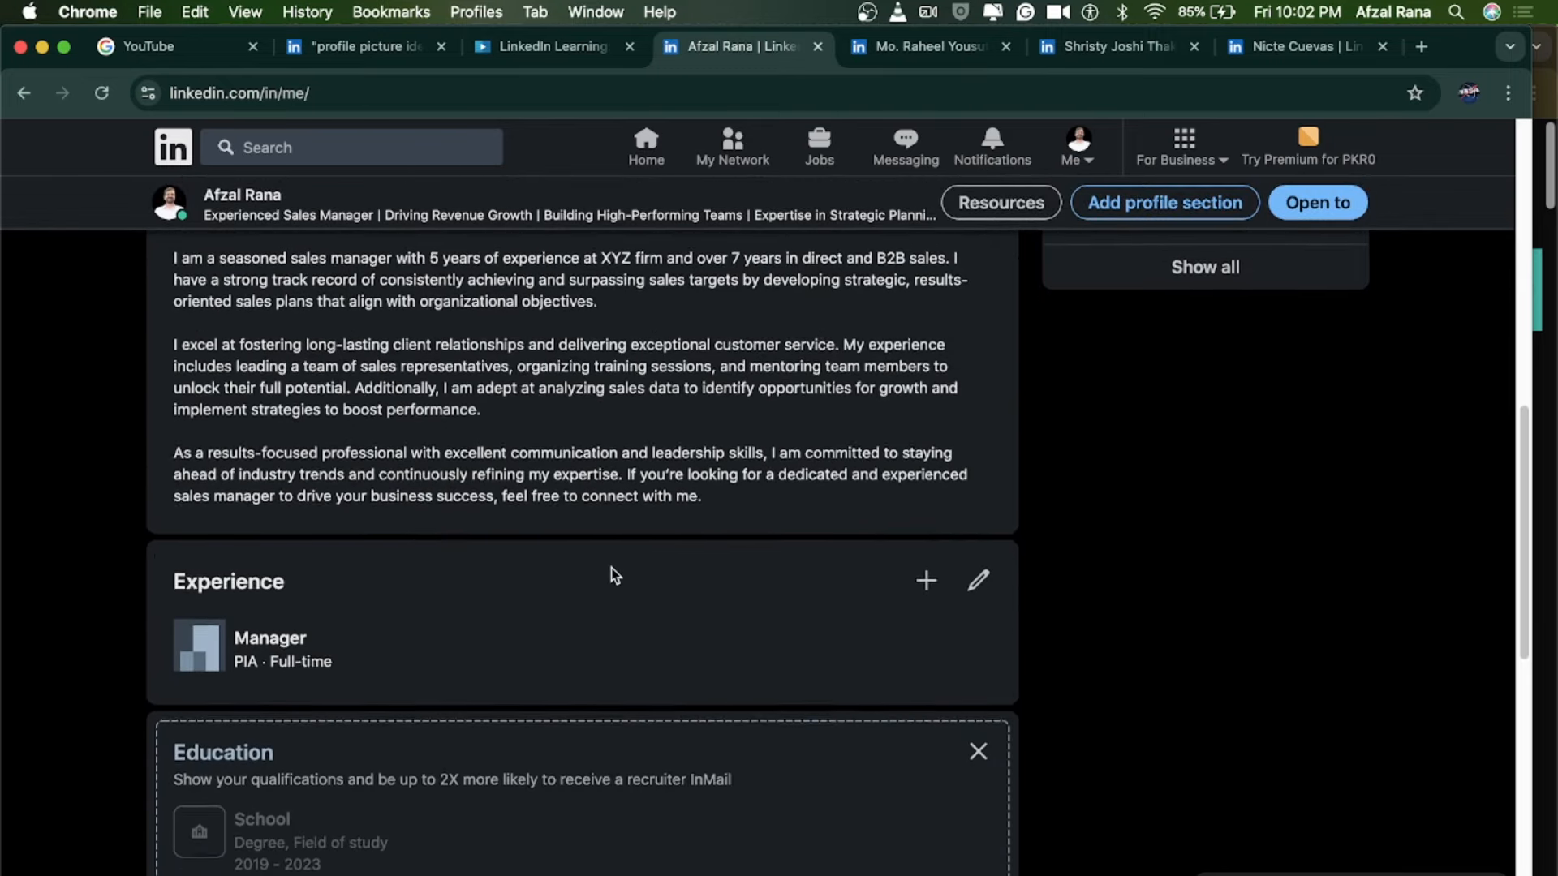
{"action": "scroll", "coordinate": [611, 568], "scroll_direction": "down", "scroll_amount": 3}
{"action": "scroll", "coordinate": [611, 568], "scroll_direction": "up", "scroll_amount": 1}
{"action": "scroll", "coordinate": [611, 567], "scroll_direction": "up", "scroll_amount": 6}
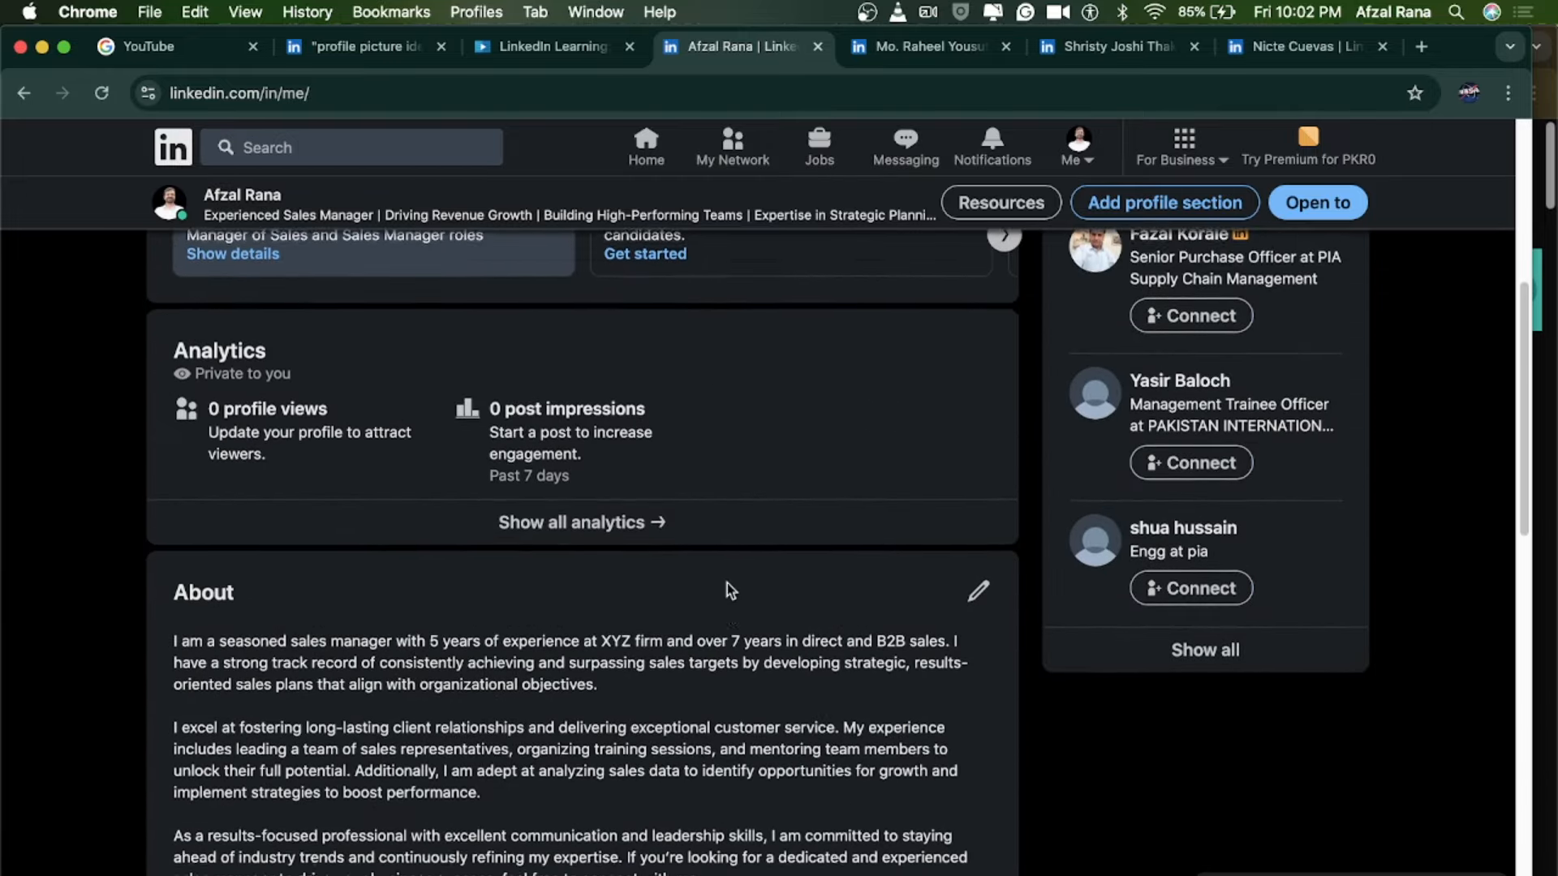
{"action": "scroll", "coordinate": [727, 583], "scroll_direction": "down", "scroll_amount": 1}
{"action": "scroll", "coordinate": [727, 582], "scroll_direction": "down", "scroll_amount": 2}
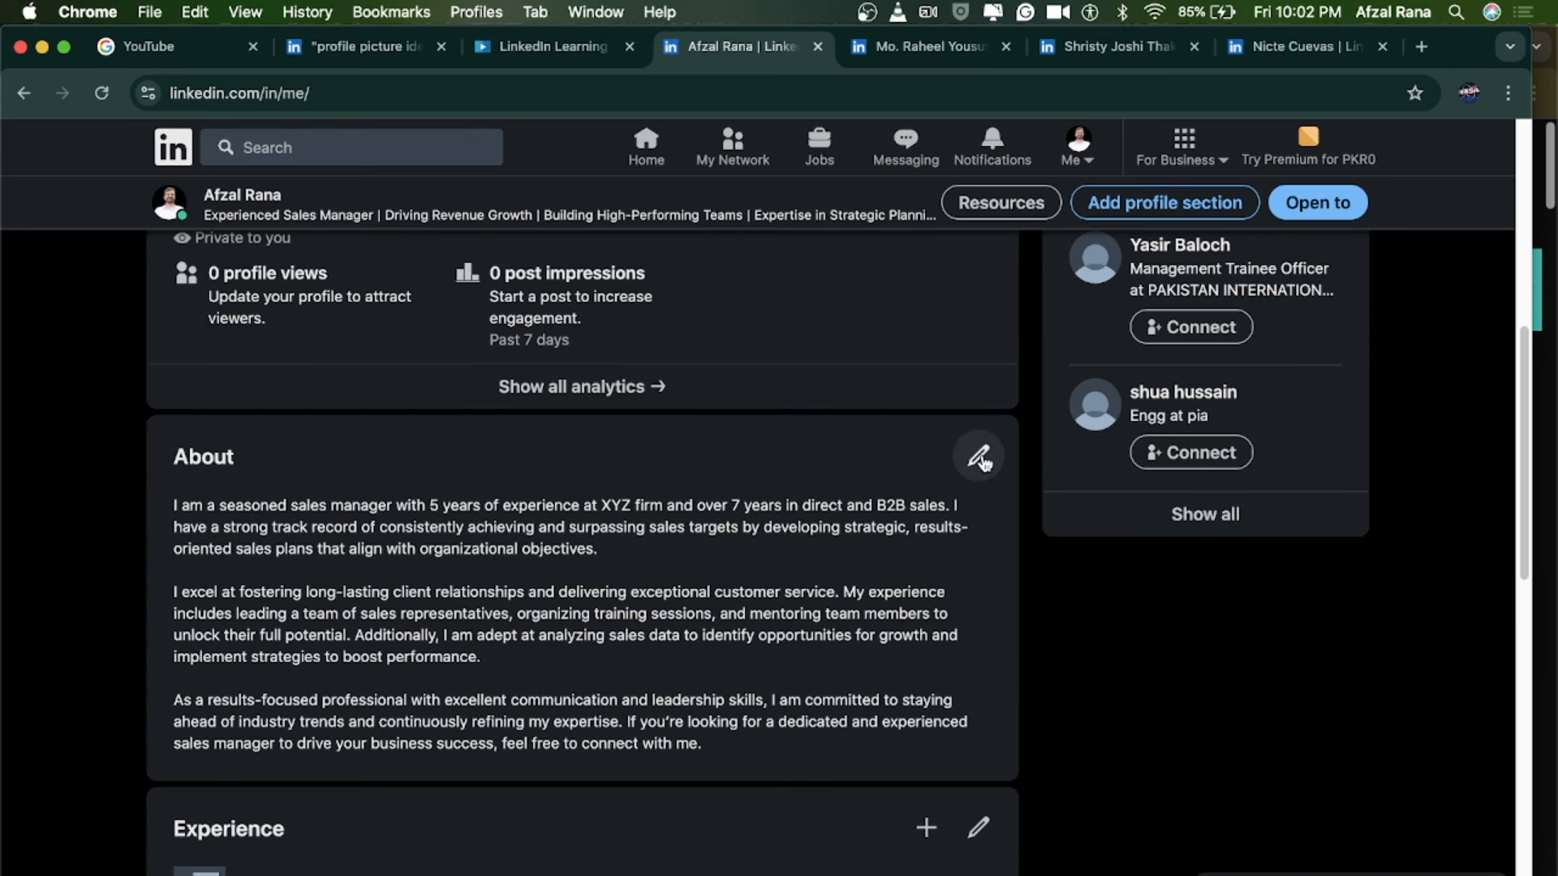
Review the Experience, Education, Skills and Interests sections of the profile and return to the profile header.
{"action": "scroll", "coordinate": [485, 673], "scroll_direction": "down", "scroll_amount": 5}
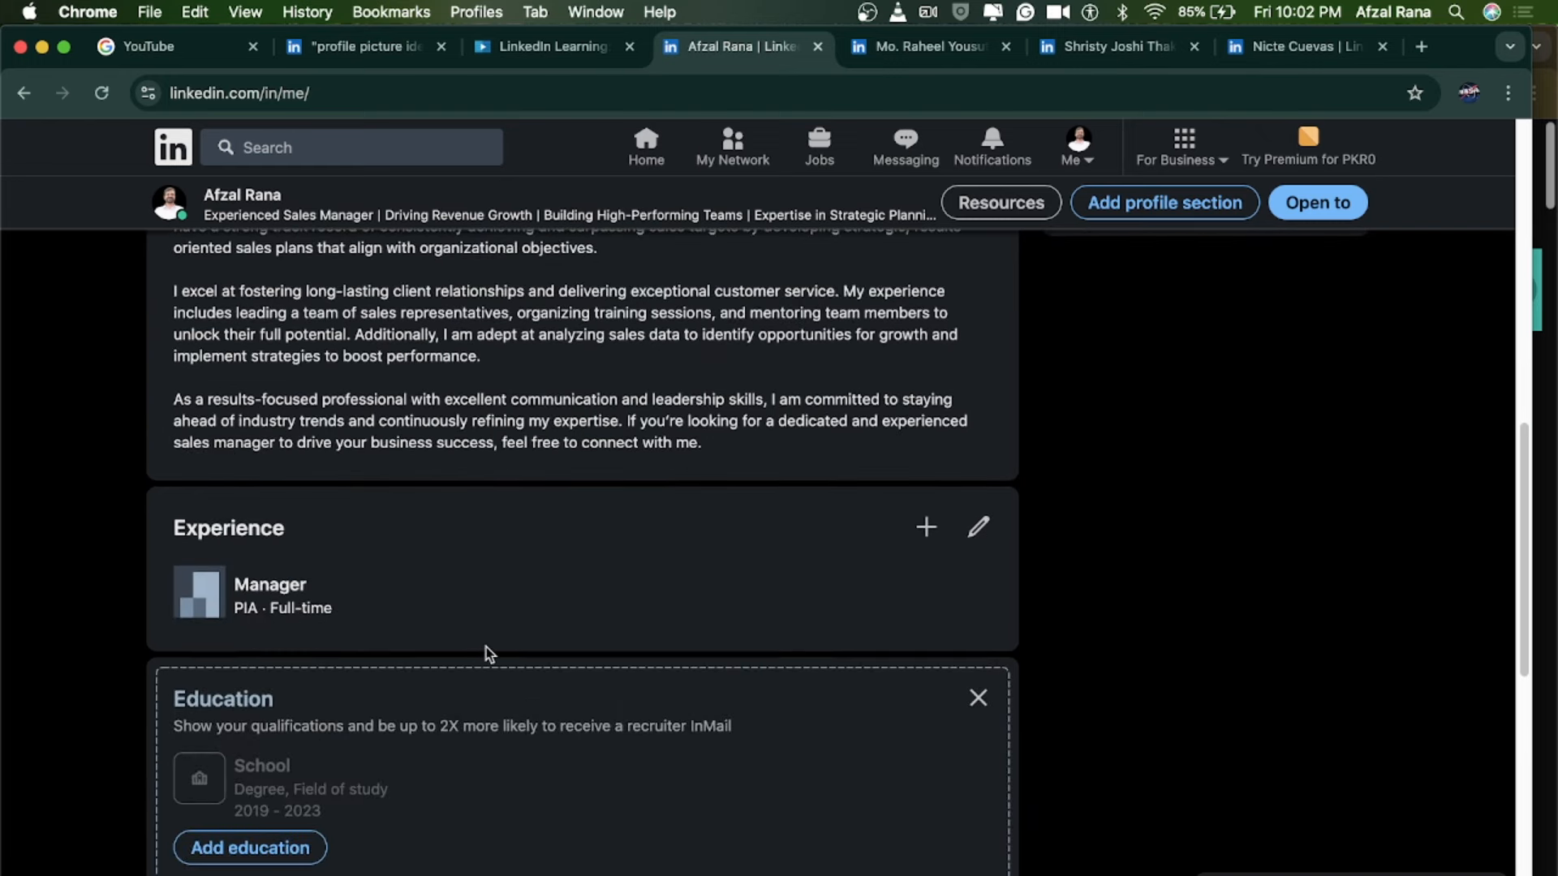
{"action": "scroll", "coordinate": [469, 702], "scroll_direction": "down", "scroll_amount": 3}
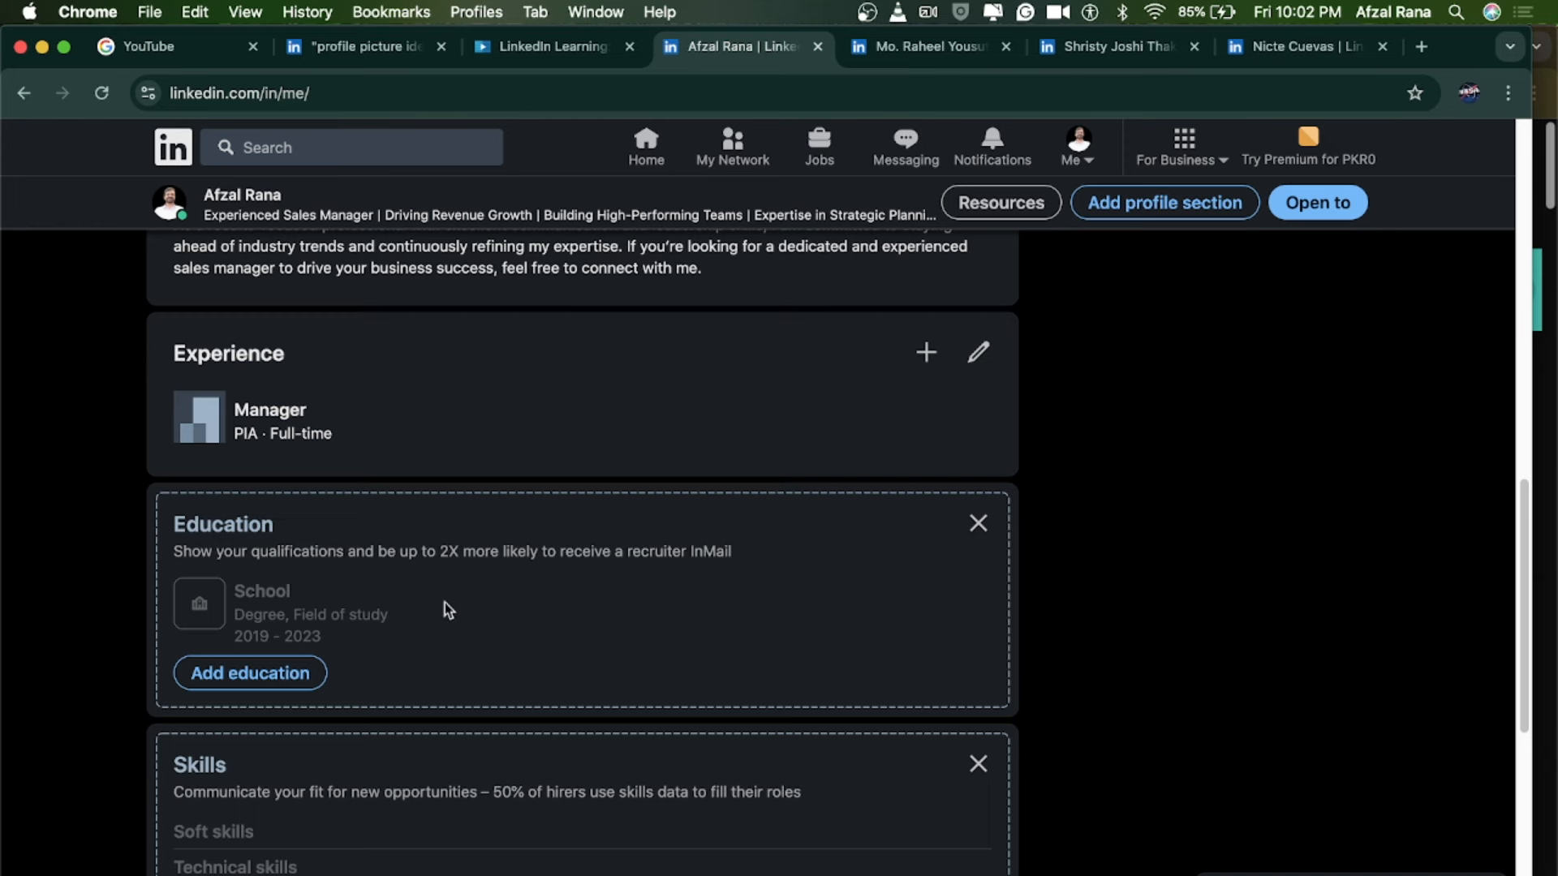
{"action": "scroll", "coordinate": [265, 592], "scroll_direction": "down", "scroll_amount": 1}
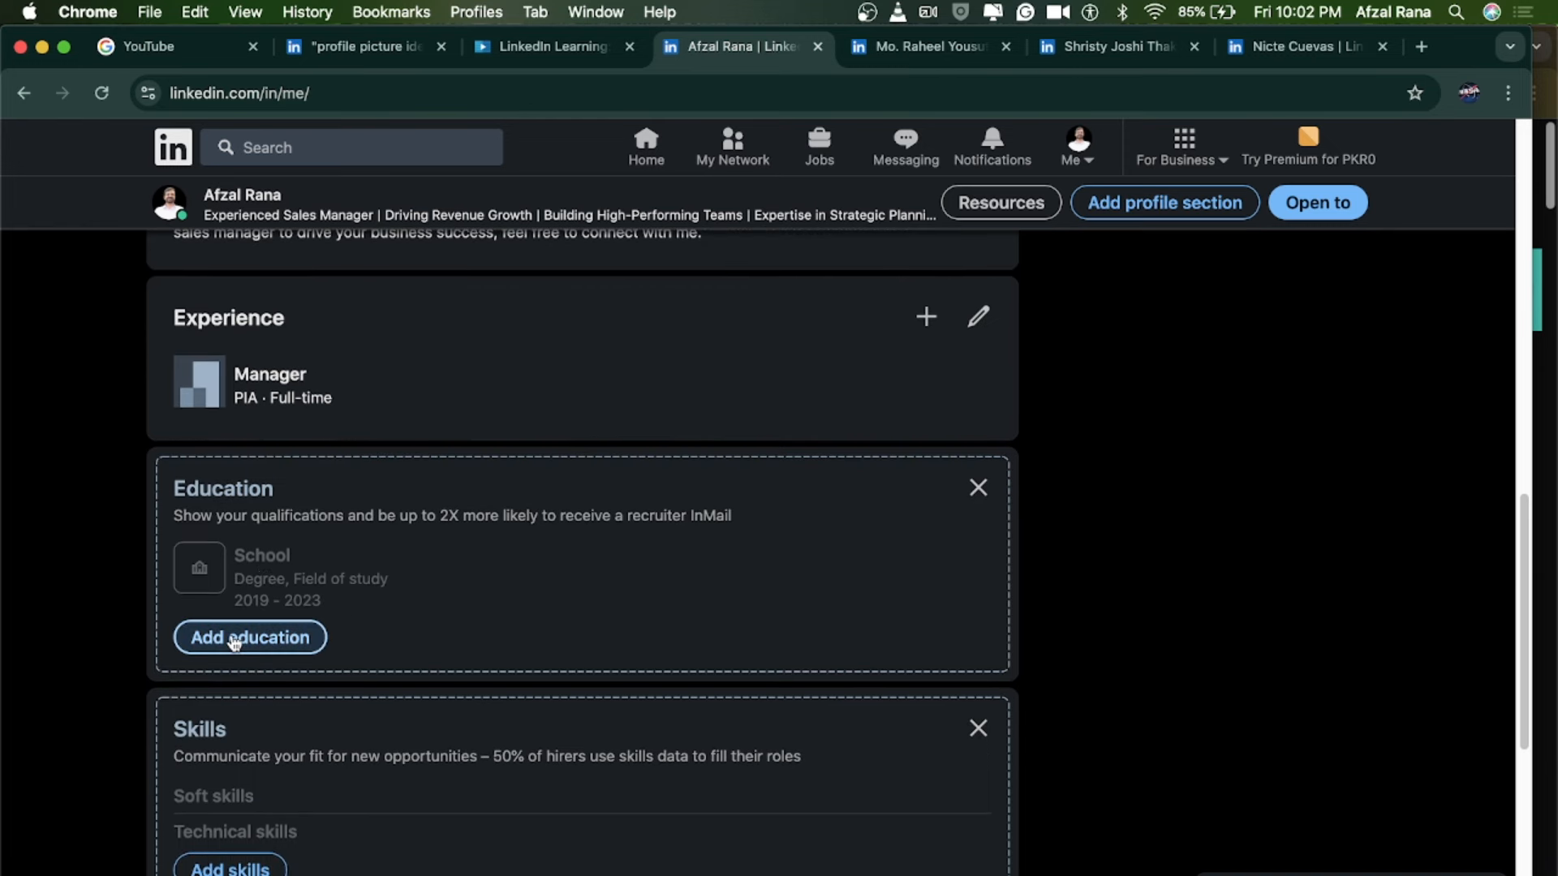
{"action": "scroll", "coordinate": [418, 594], "scroll_direction": "down", "scroll_amount": 3}
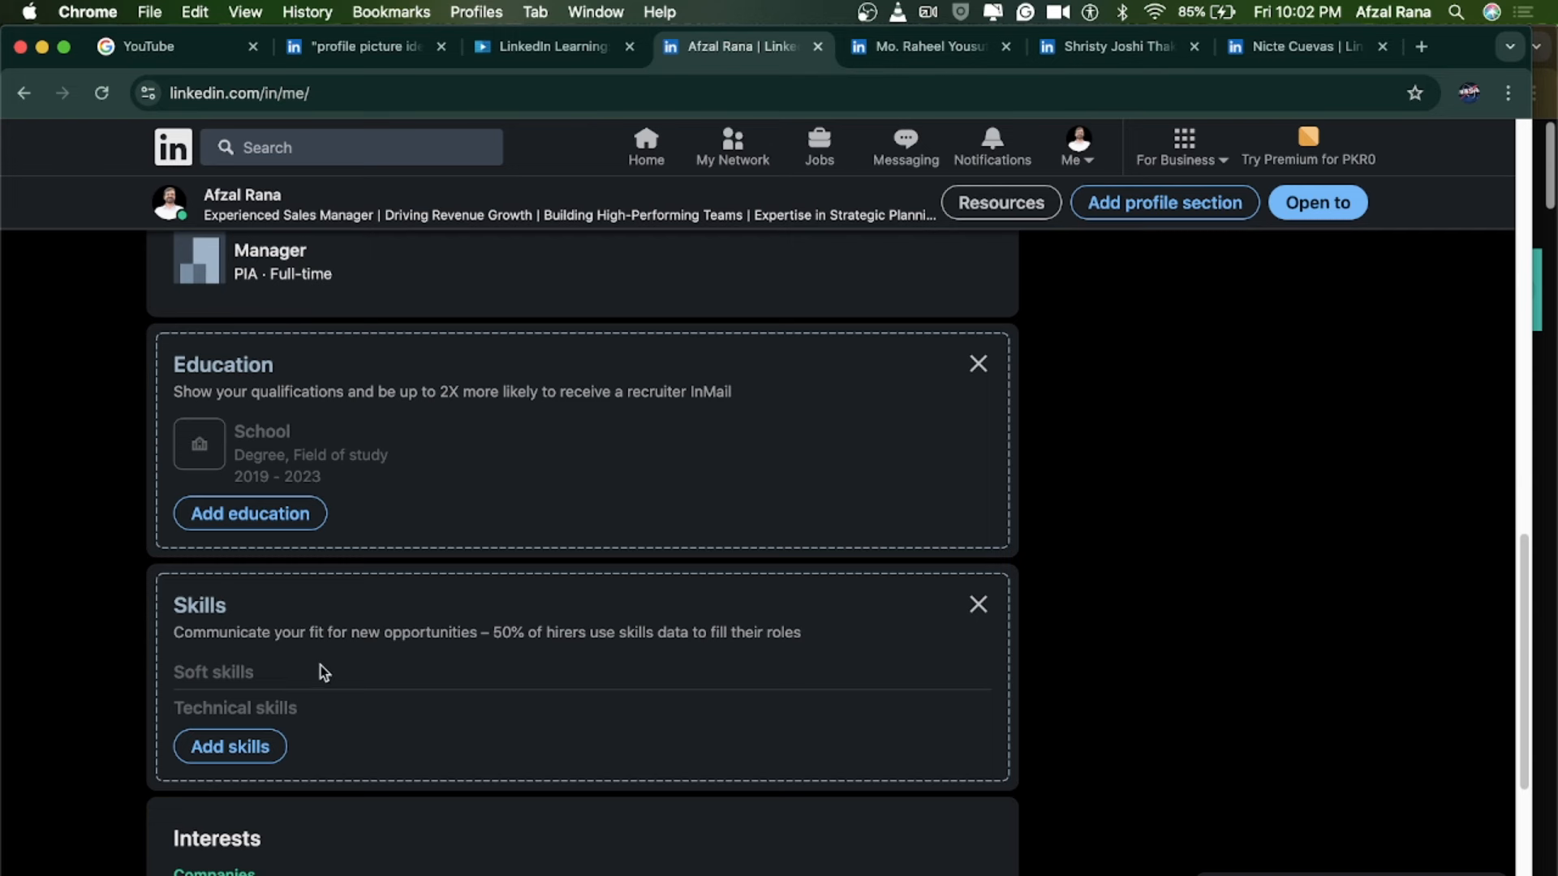
{"action": "scroll", "coordinate": [421, 675], "scroll_direction": "down", "scroll_amount": 1}
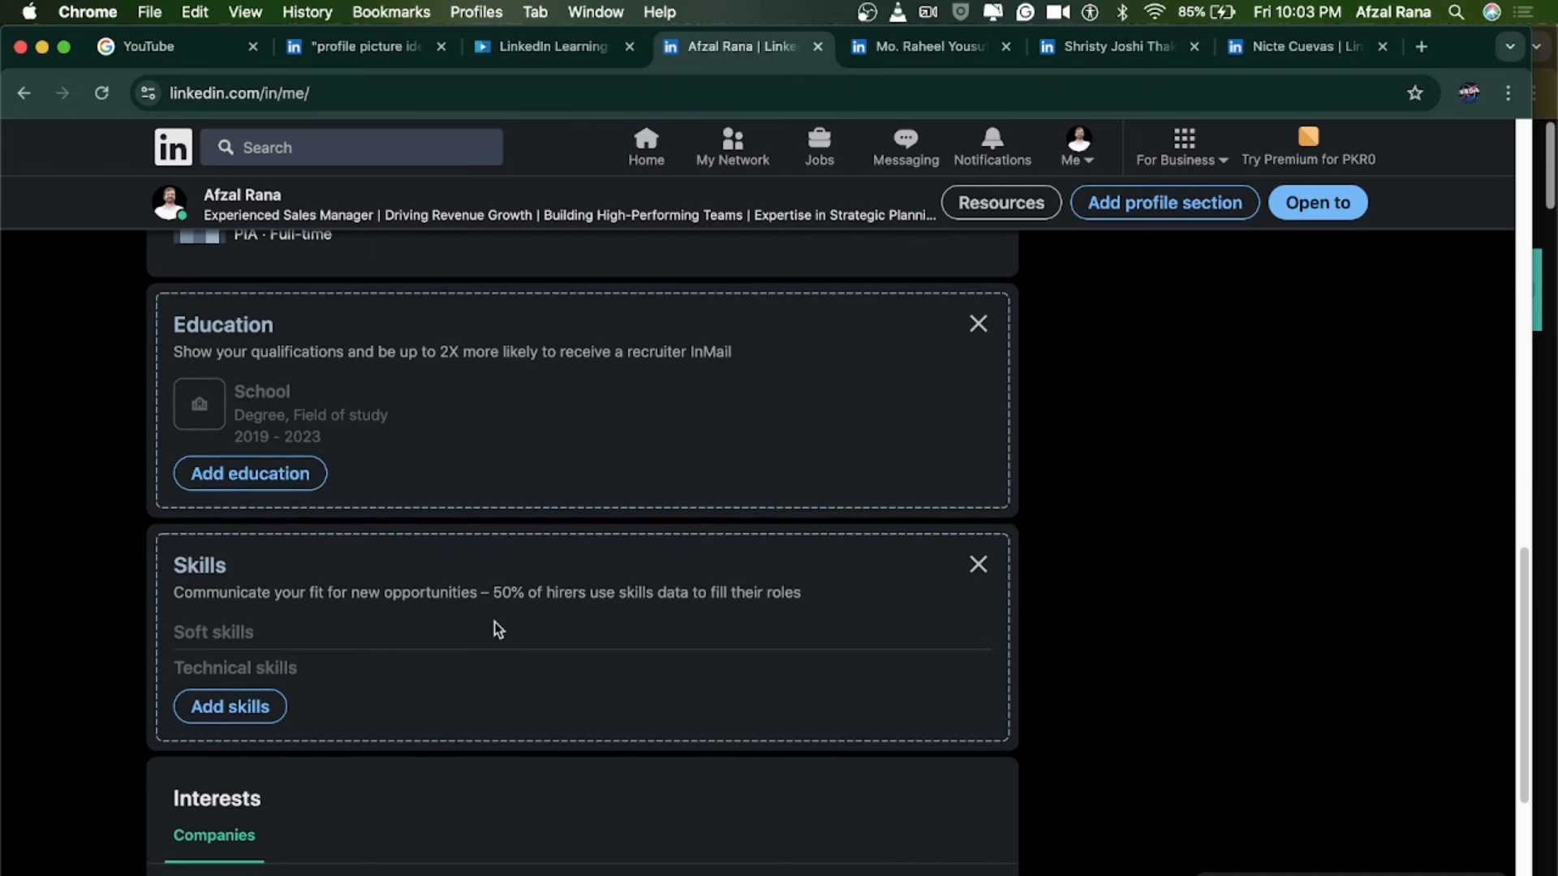
{"action": "scroll", "coordinate": [497, 630], "scroll_direction": "down", "scroll_amount": 5}
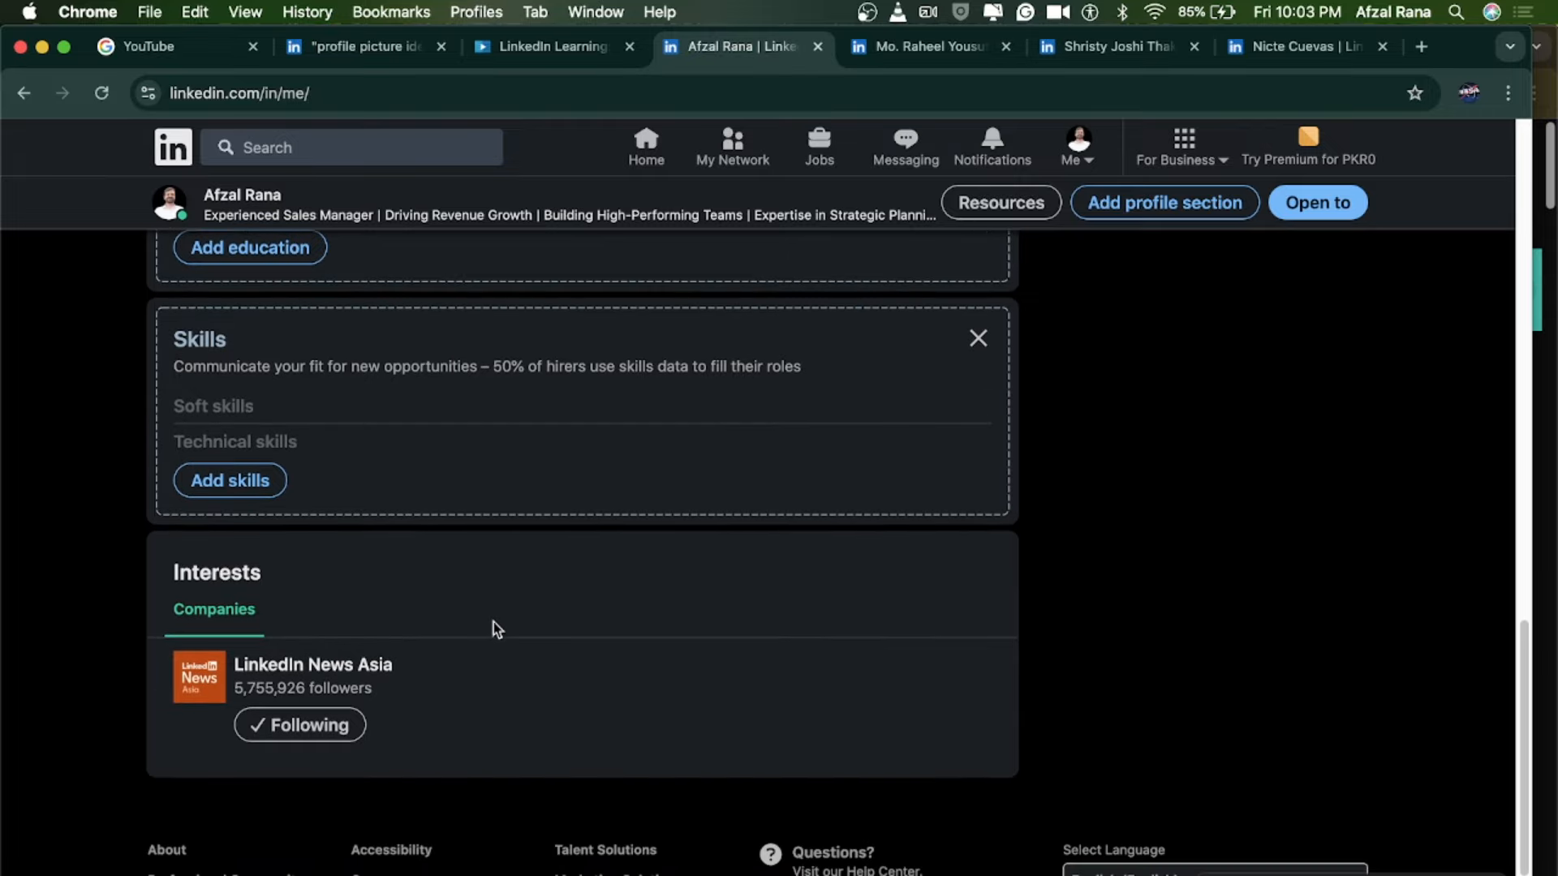
{"action": "scroll", "coordinate": [493, 621], "scroll_direction": "up", "scroll_amount": 15}
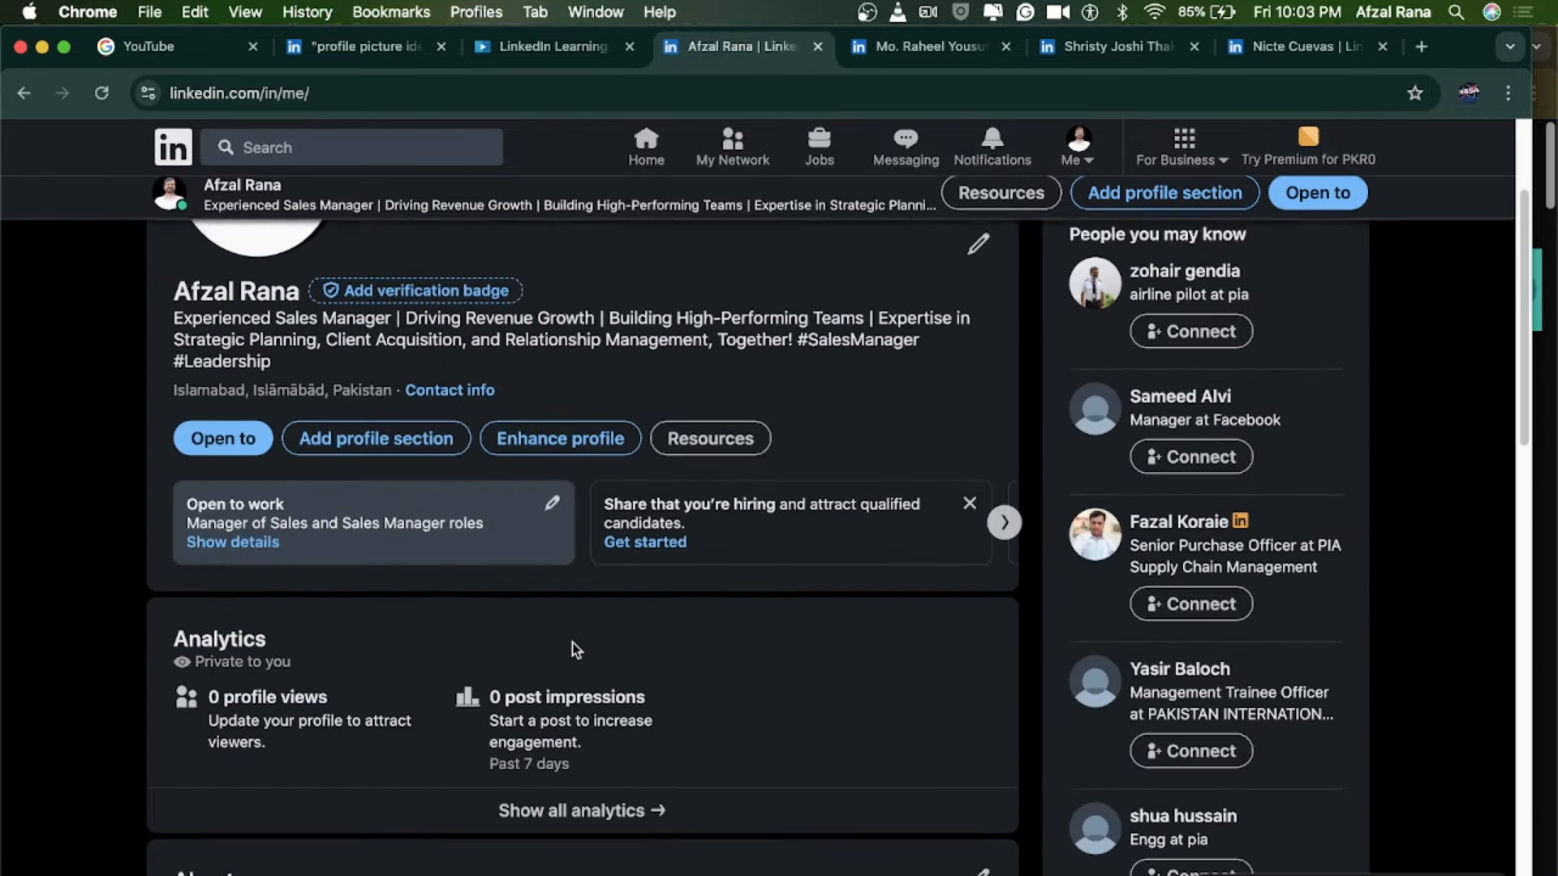
{"action": "scroll", "coordinate": [575, 649], "scroll_direction": "up", "scroll_amount": 3}
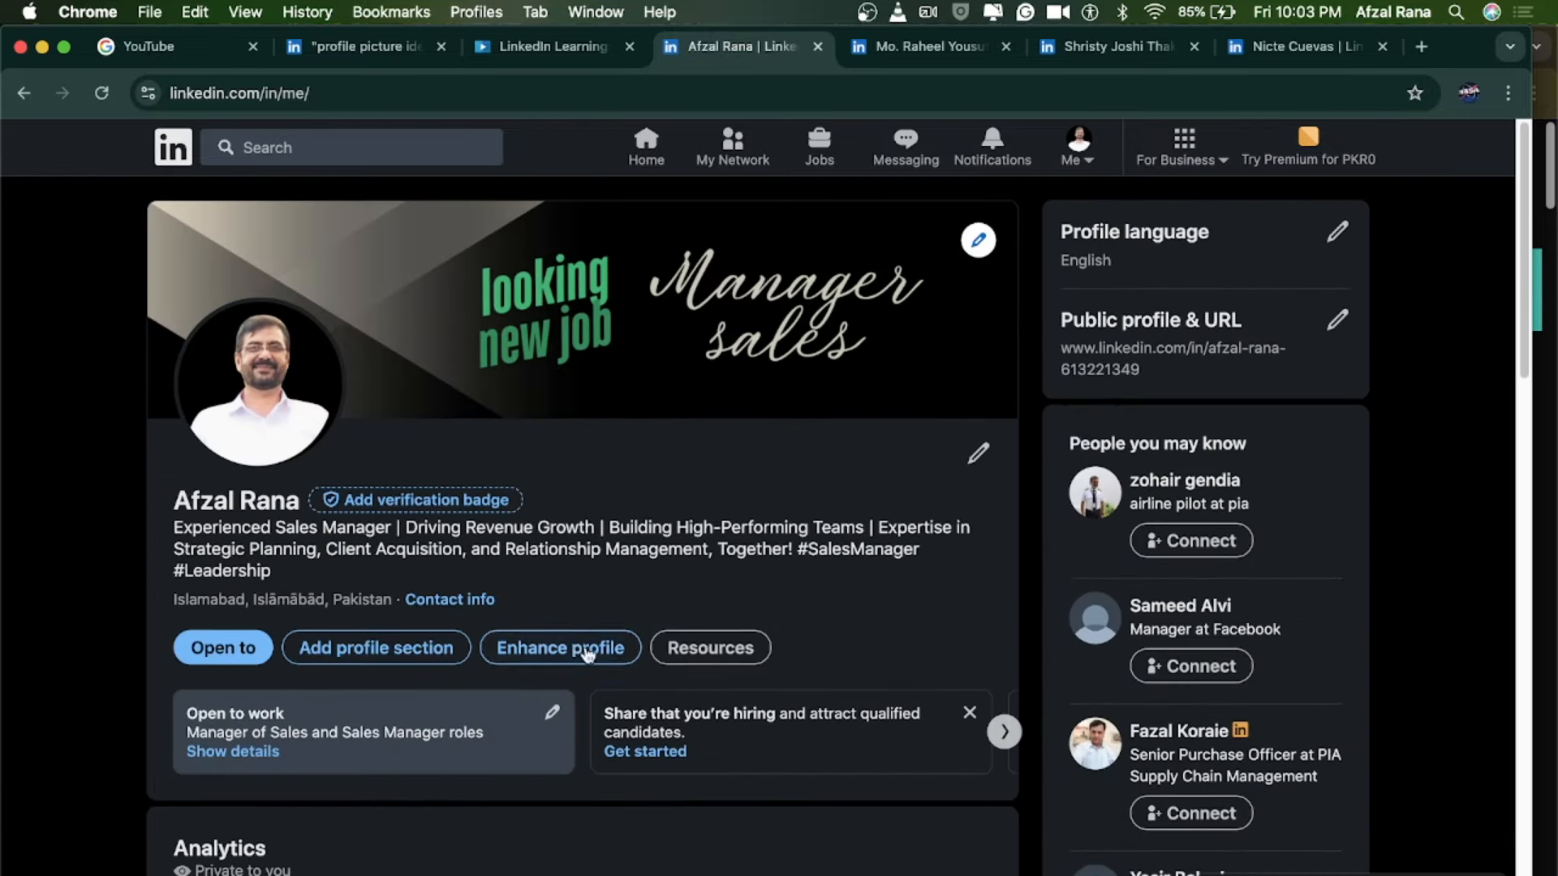
{"action": "left_click", "coordinate": [867, 11]}
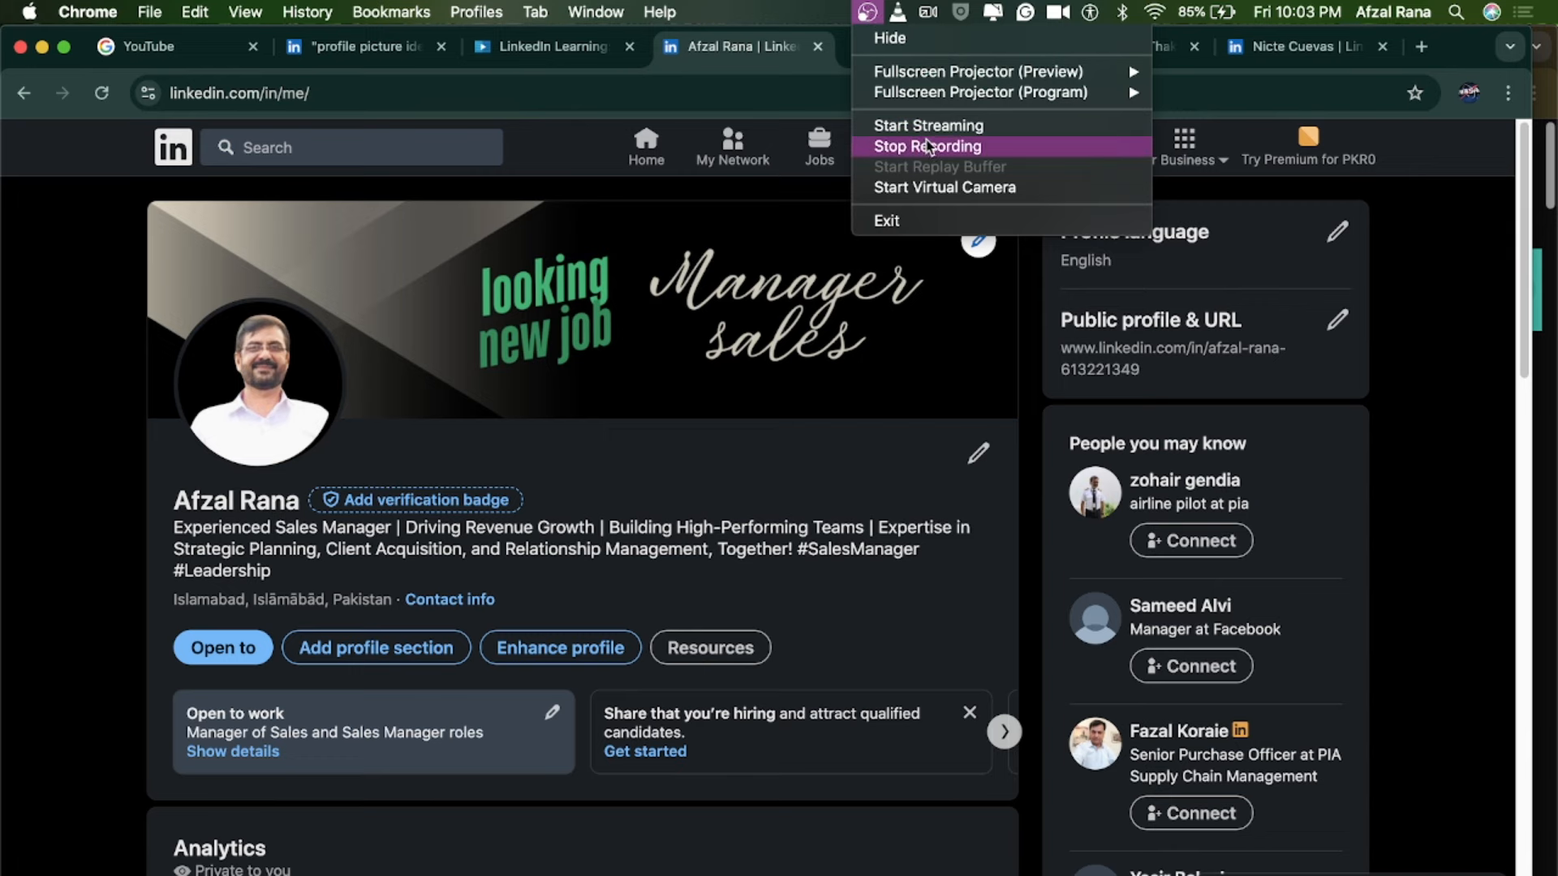
{"action": "left_click", "coordinate": [929, 147]}
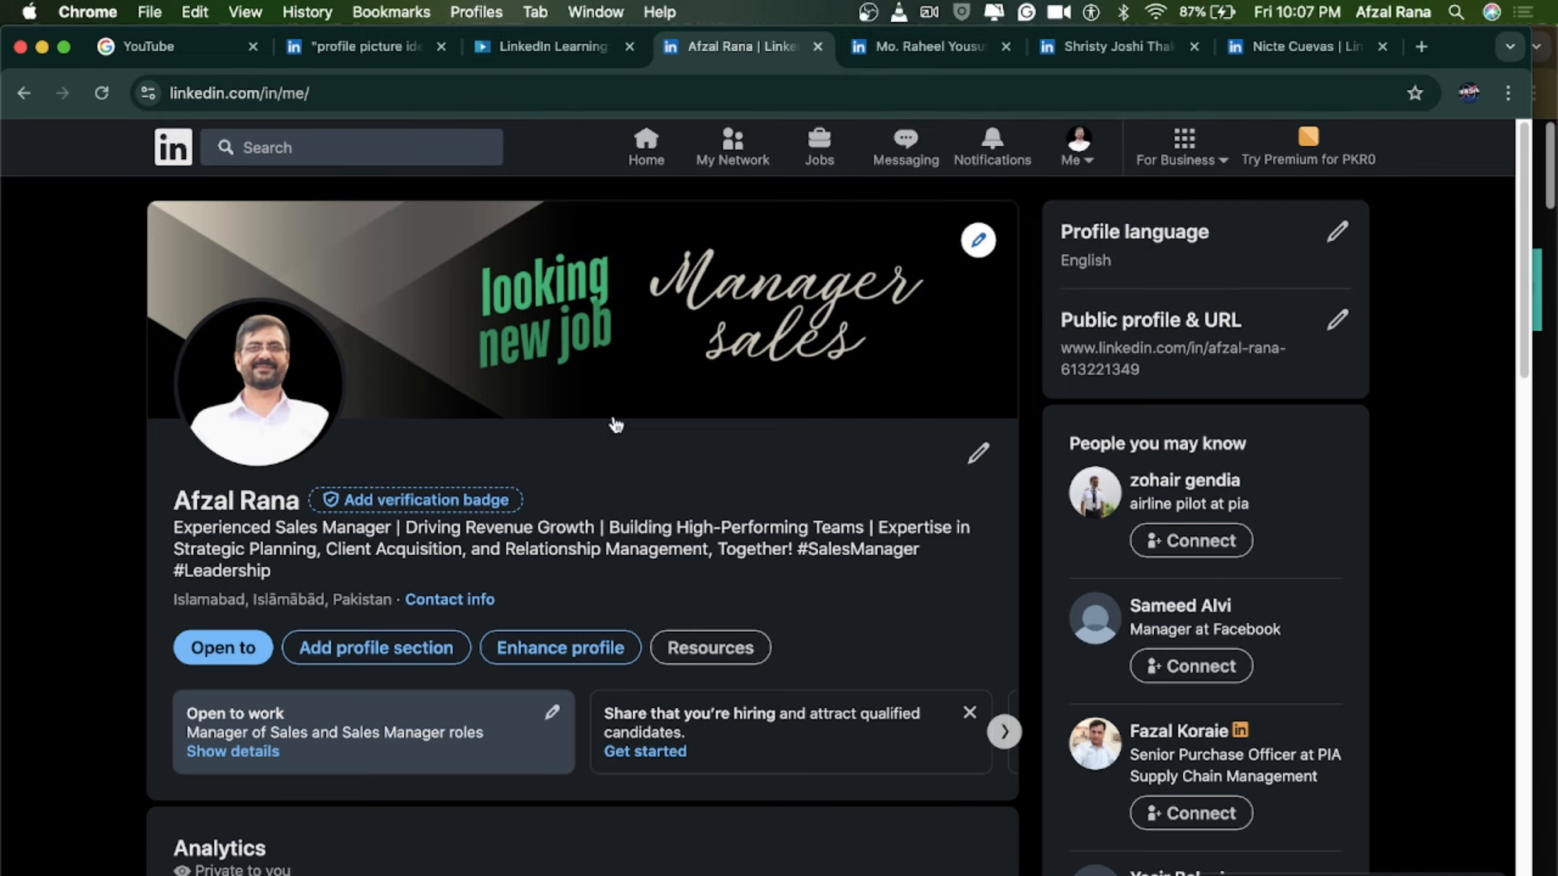
{"action": "scroll", "coordinate": [615, 423], "scroll_direction": "down", "scroll_amount": 3}
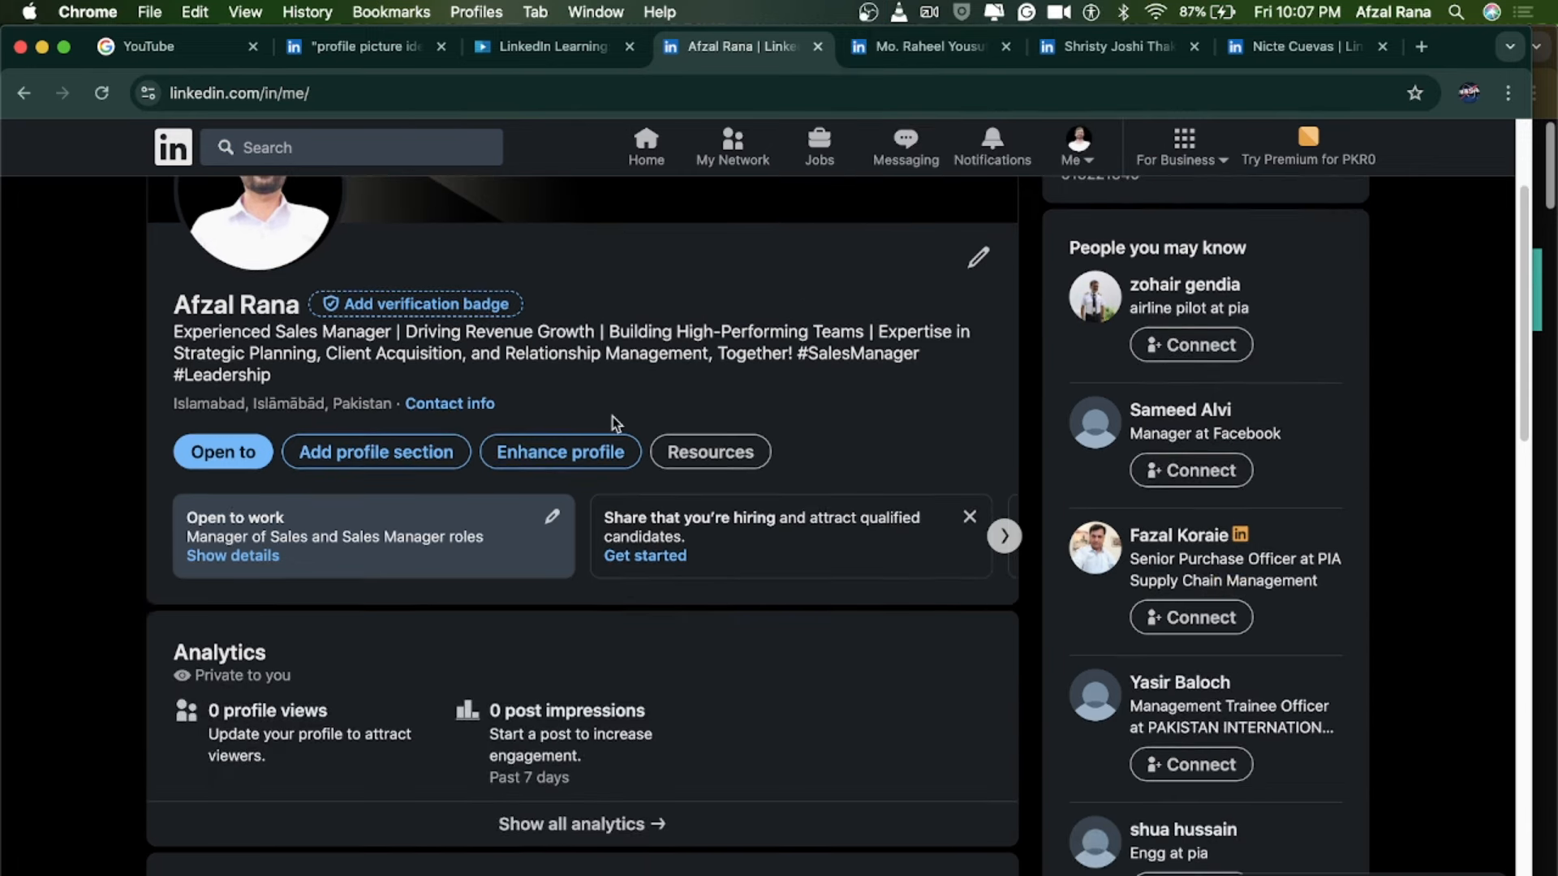
{"action": "scroll", "coordinate": [615, 423], "scroll_direction": "down", "scroll_amount": 2}
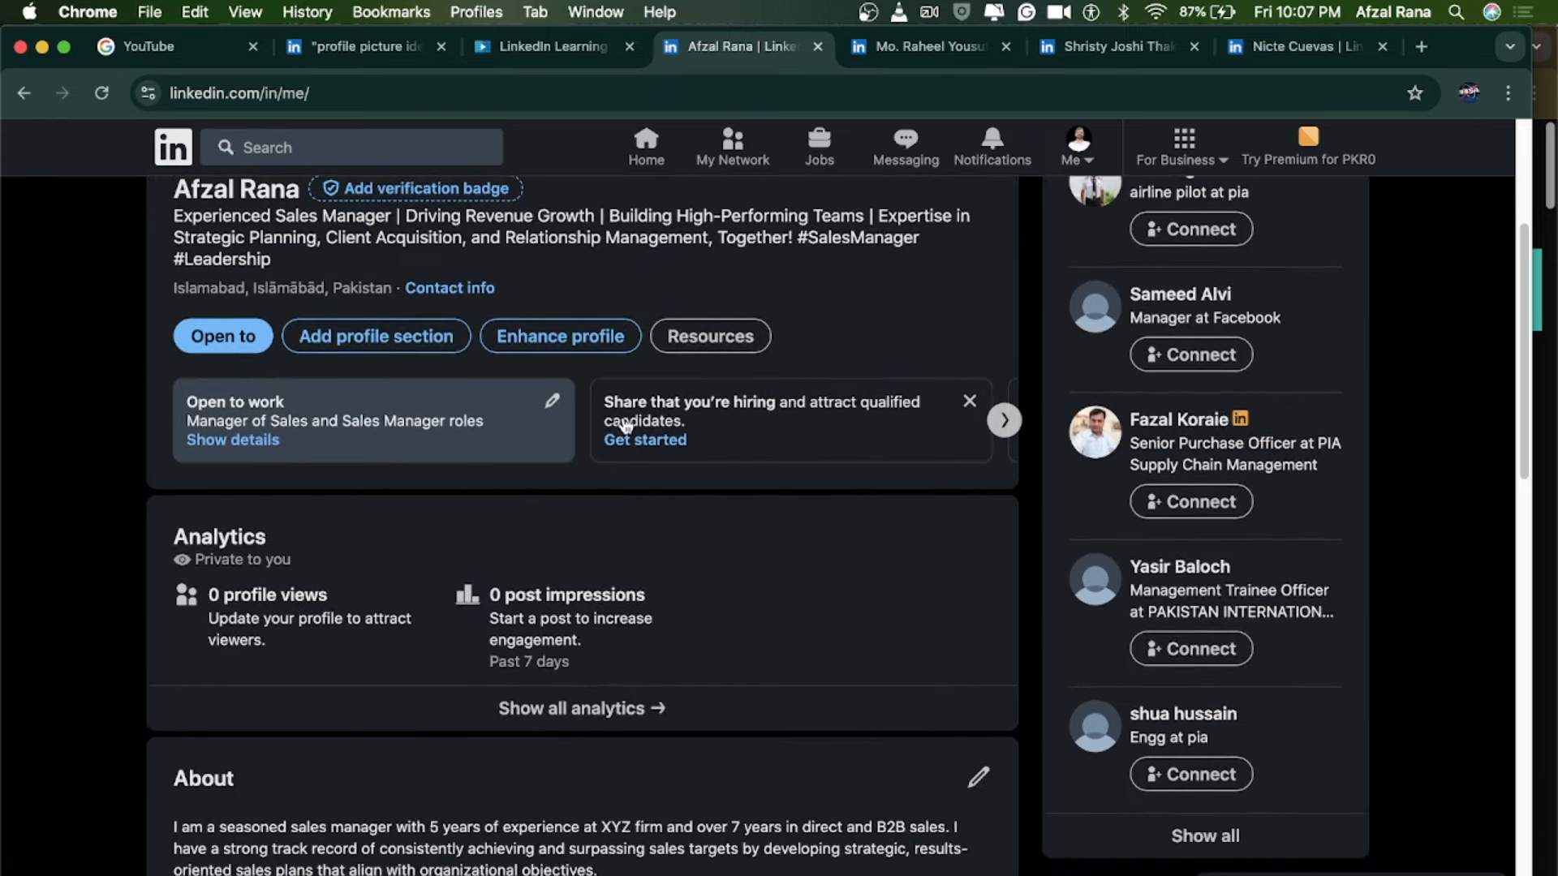
{"action": "scroll", "coordinate": [626, 425], "scroll_direction": "up", "scroll_amount": 5}
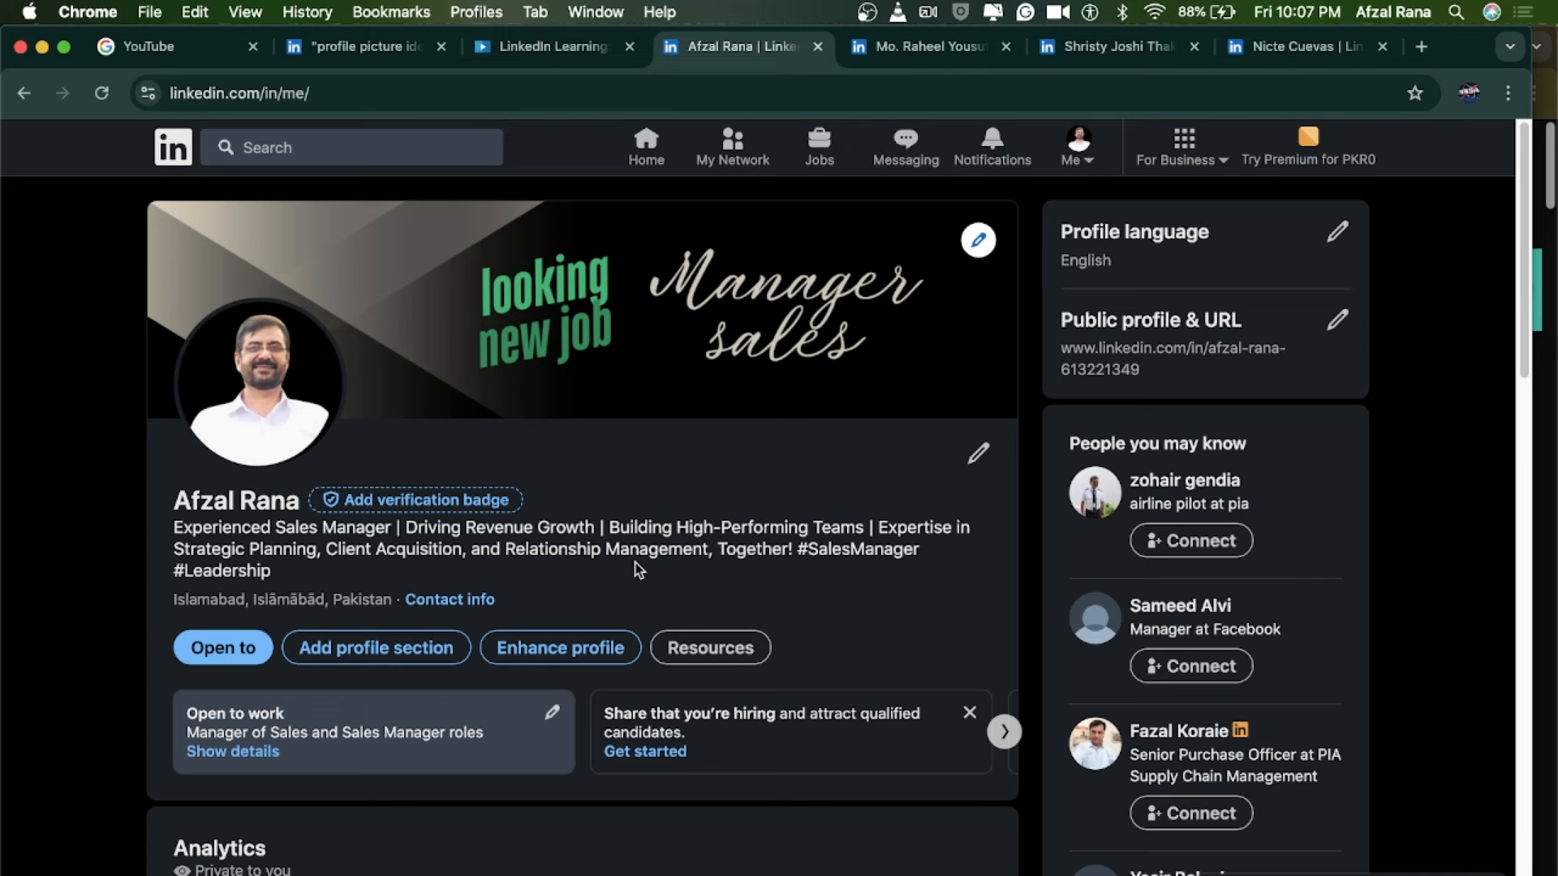
{"action": "scroll", "coordinate": [639, 568], "scroll_direction": "down", "scroll_amount": 3}
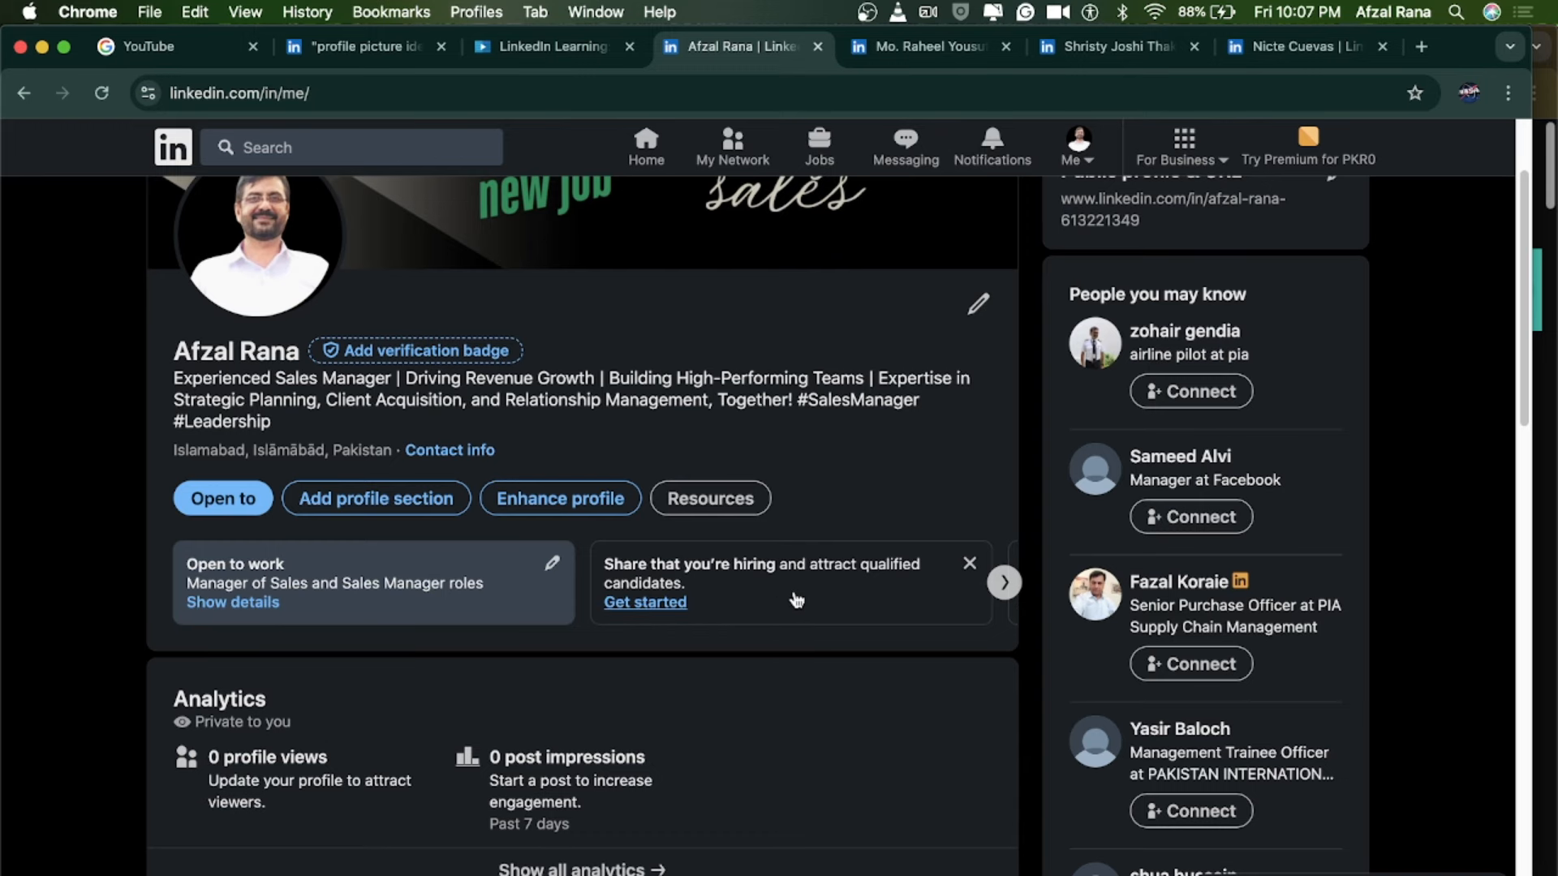
{"action": "scroll", "coordinate": [796, 601], "scroll_direction": "up", "scroll_amount": 3}
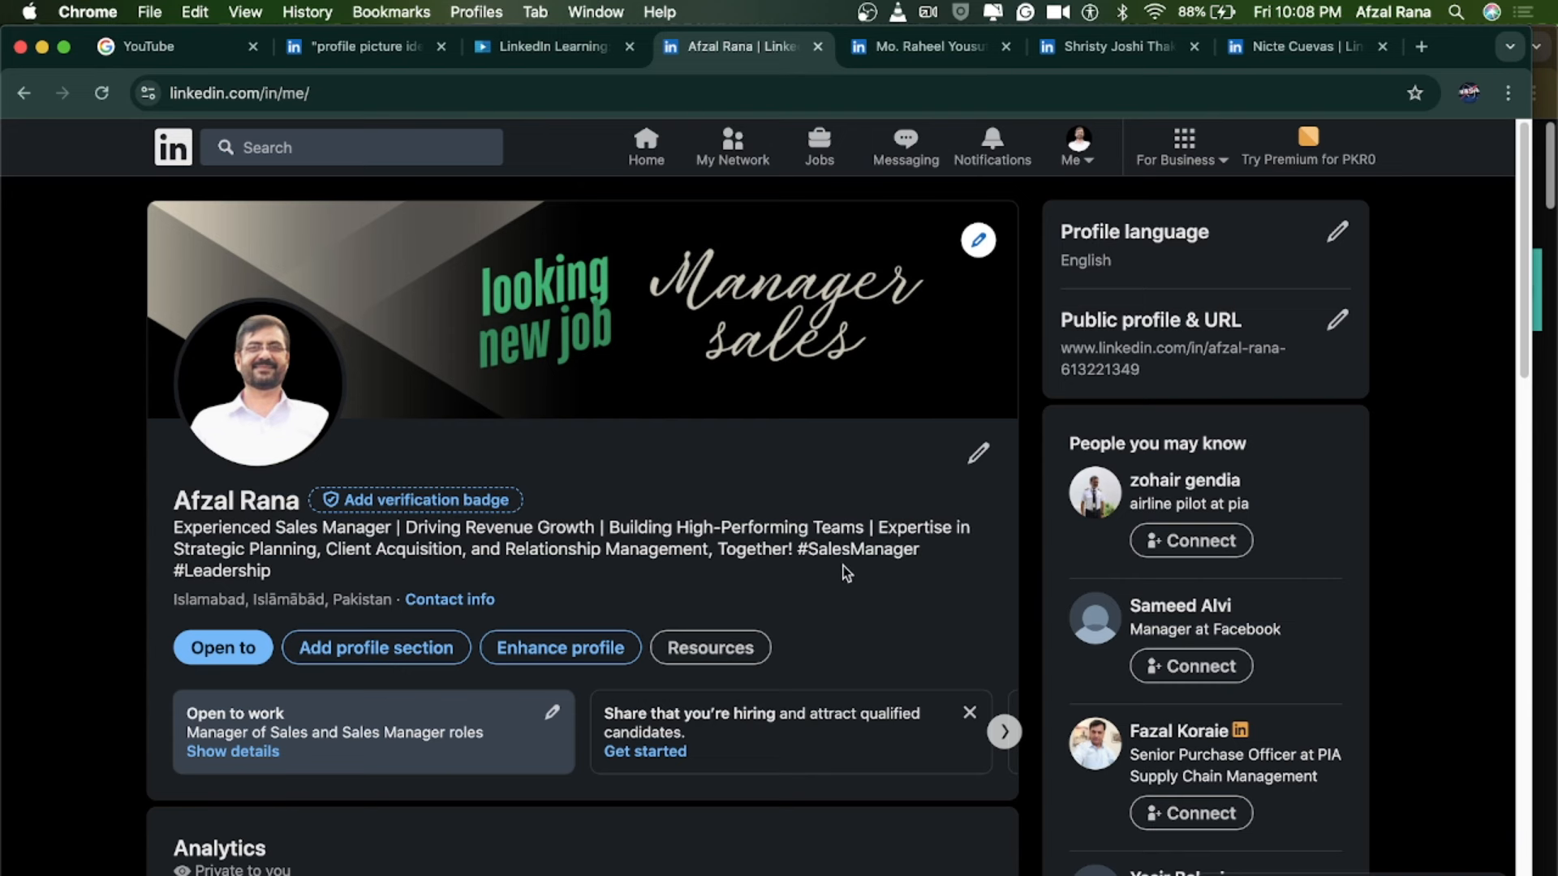
Open Settings & Privacy for the account and look through the Account preferences, including profile information, display, general preferences and syncing options.
{"action": "left_click", "coordinate": [1091, 161]}
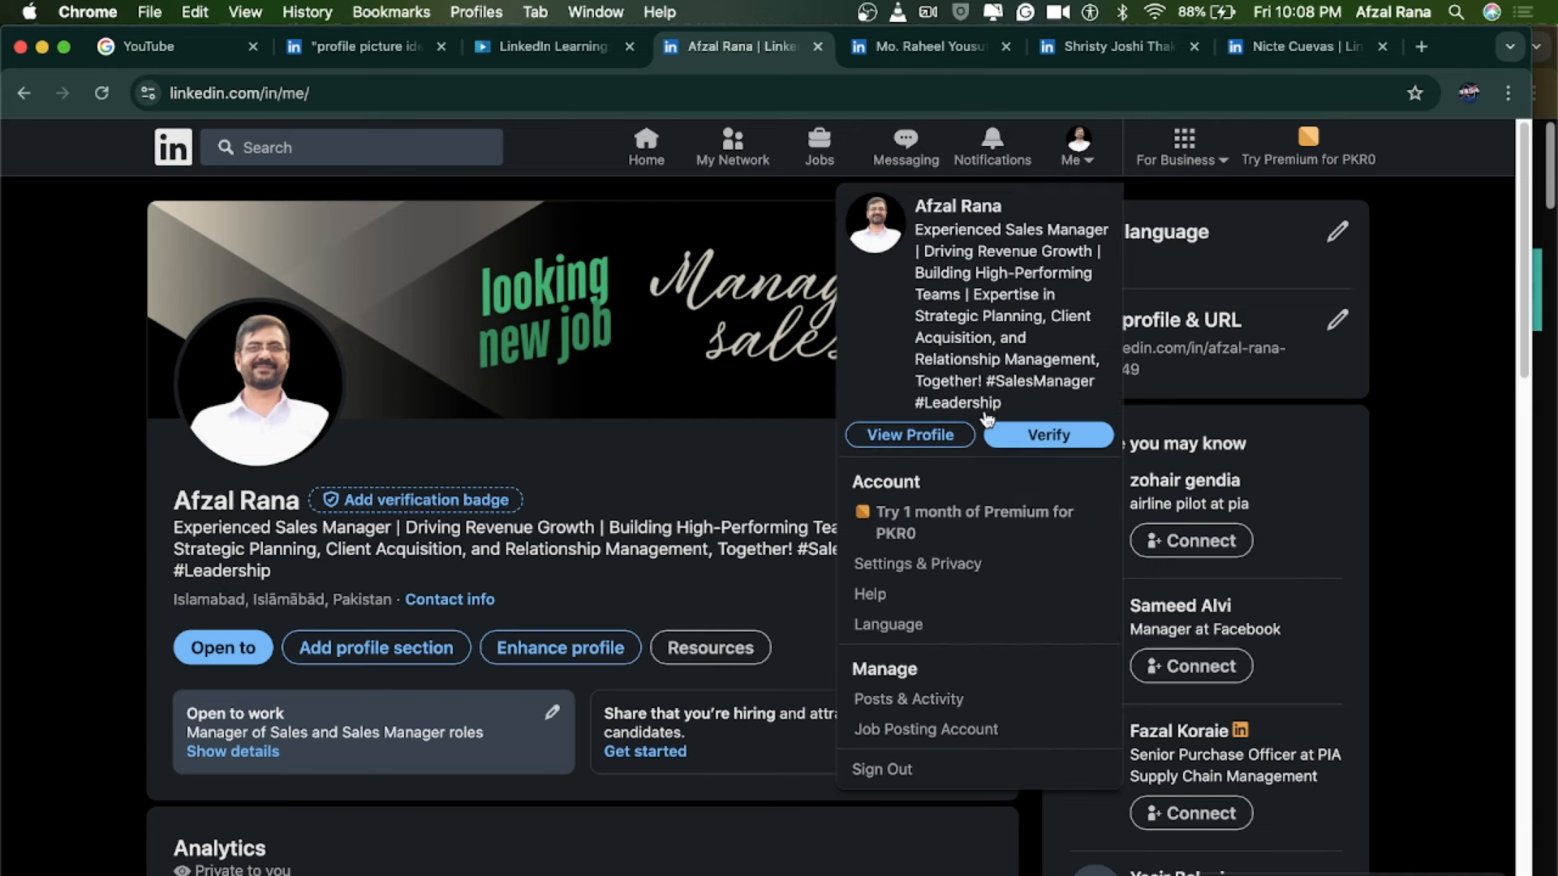
{"action": "scroll", "coordinate": [955, 532], "scroll_direction": "down", "scroll_amount": 1}
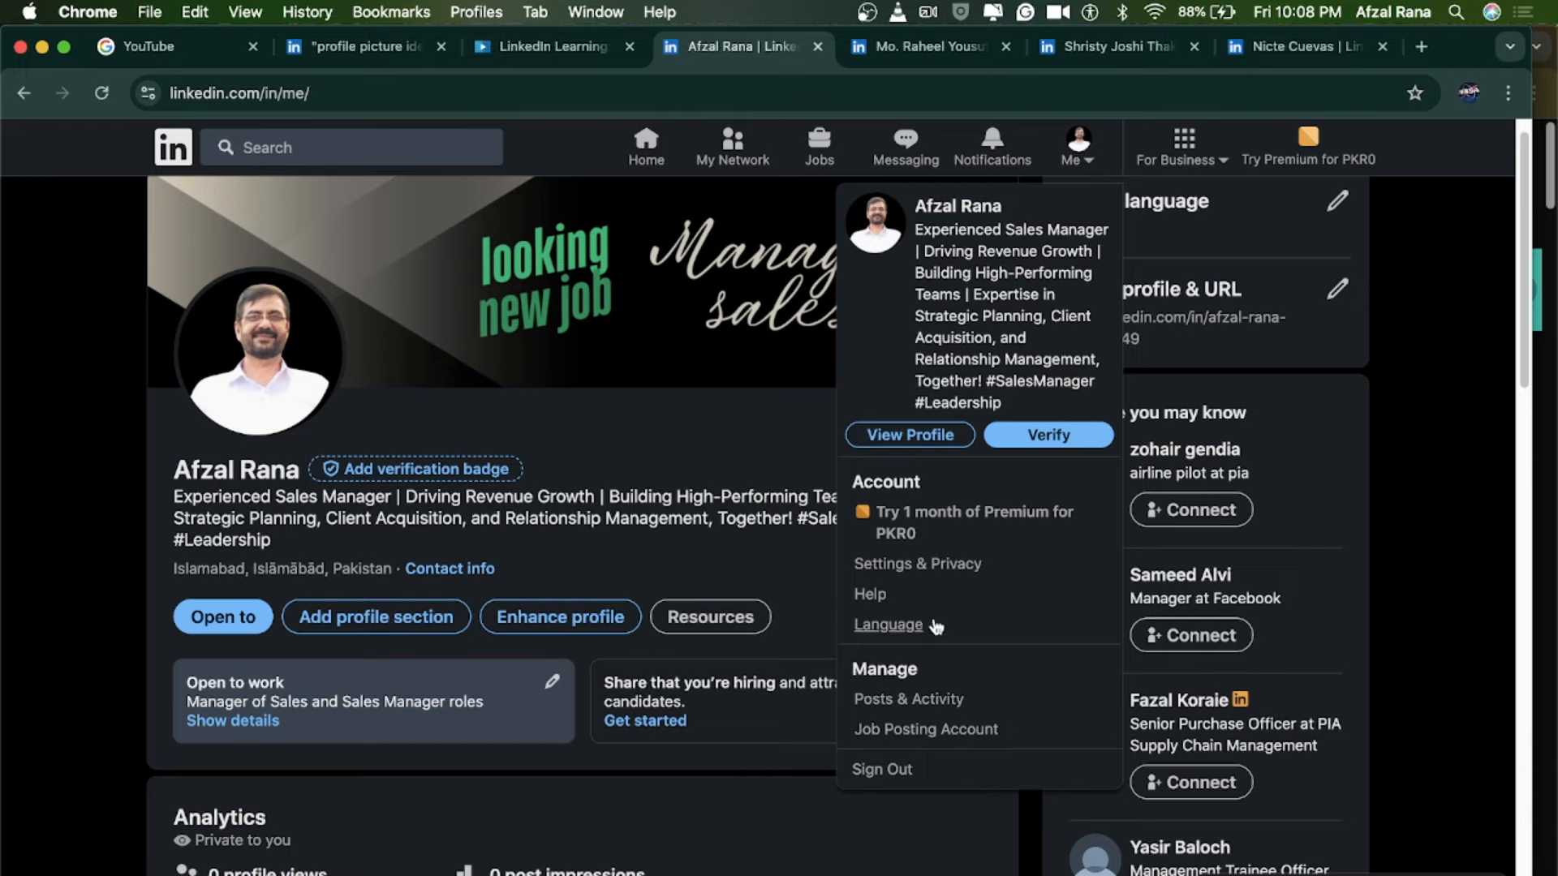
{"action": "left_click", "coordinate": [928, 565]}
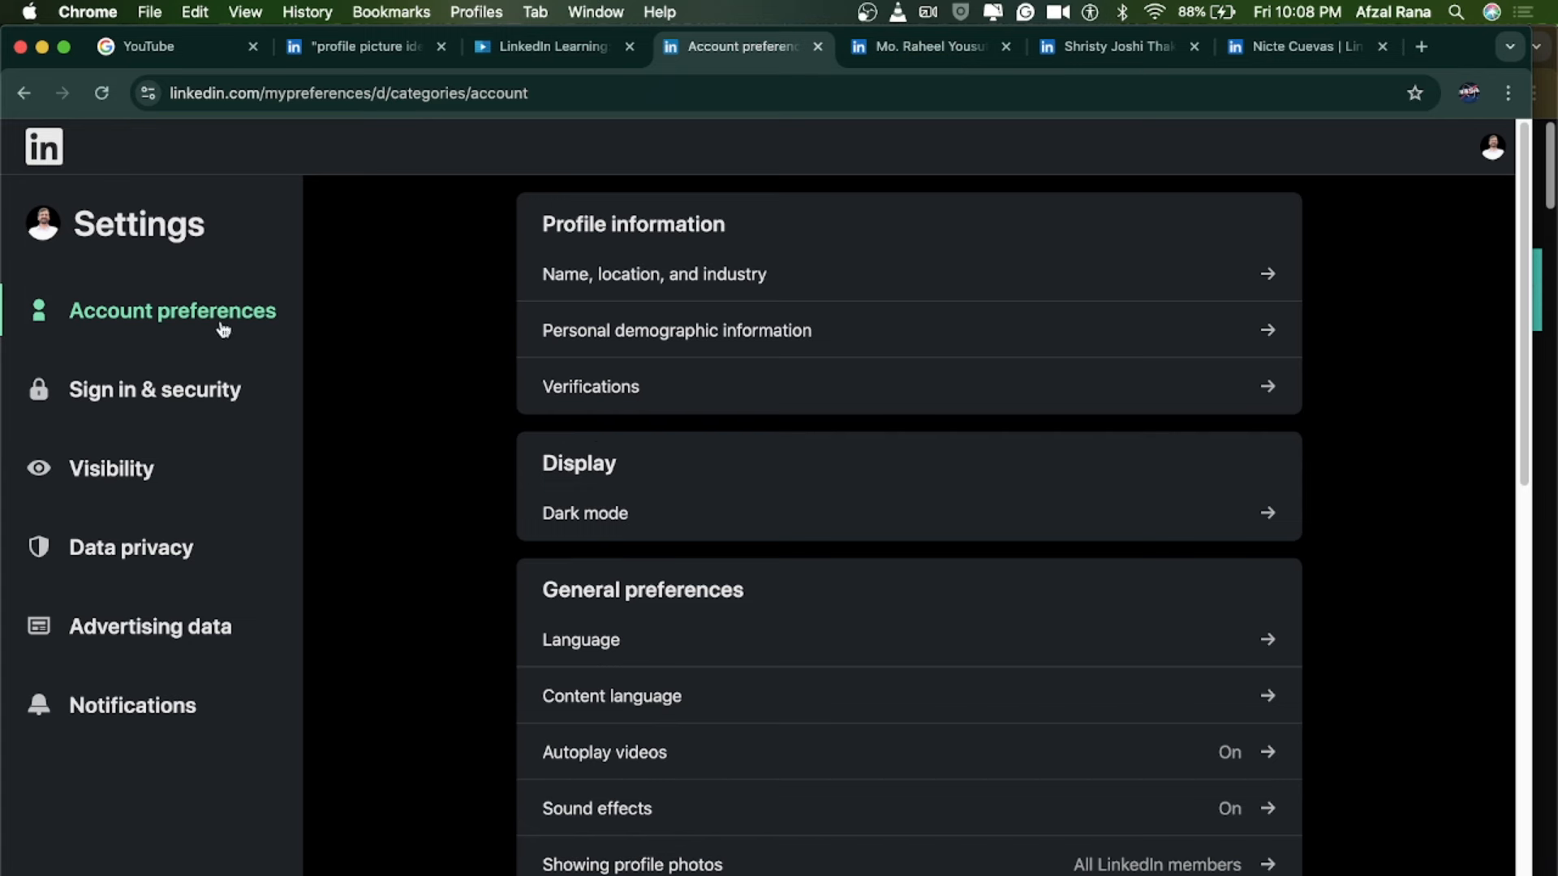
{"action": "scroll", "coordinate": [902, 483], "scroll_direction": "down", "scroll_amount": 2}
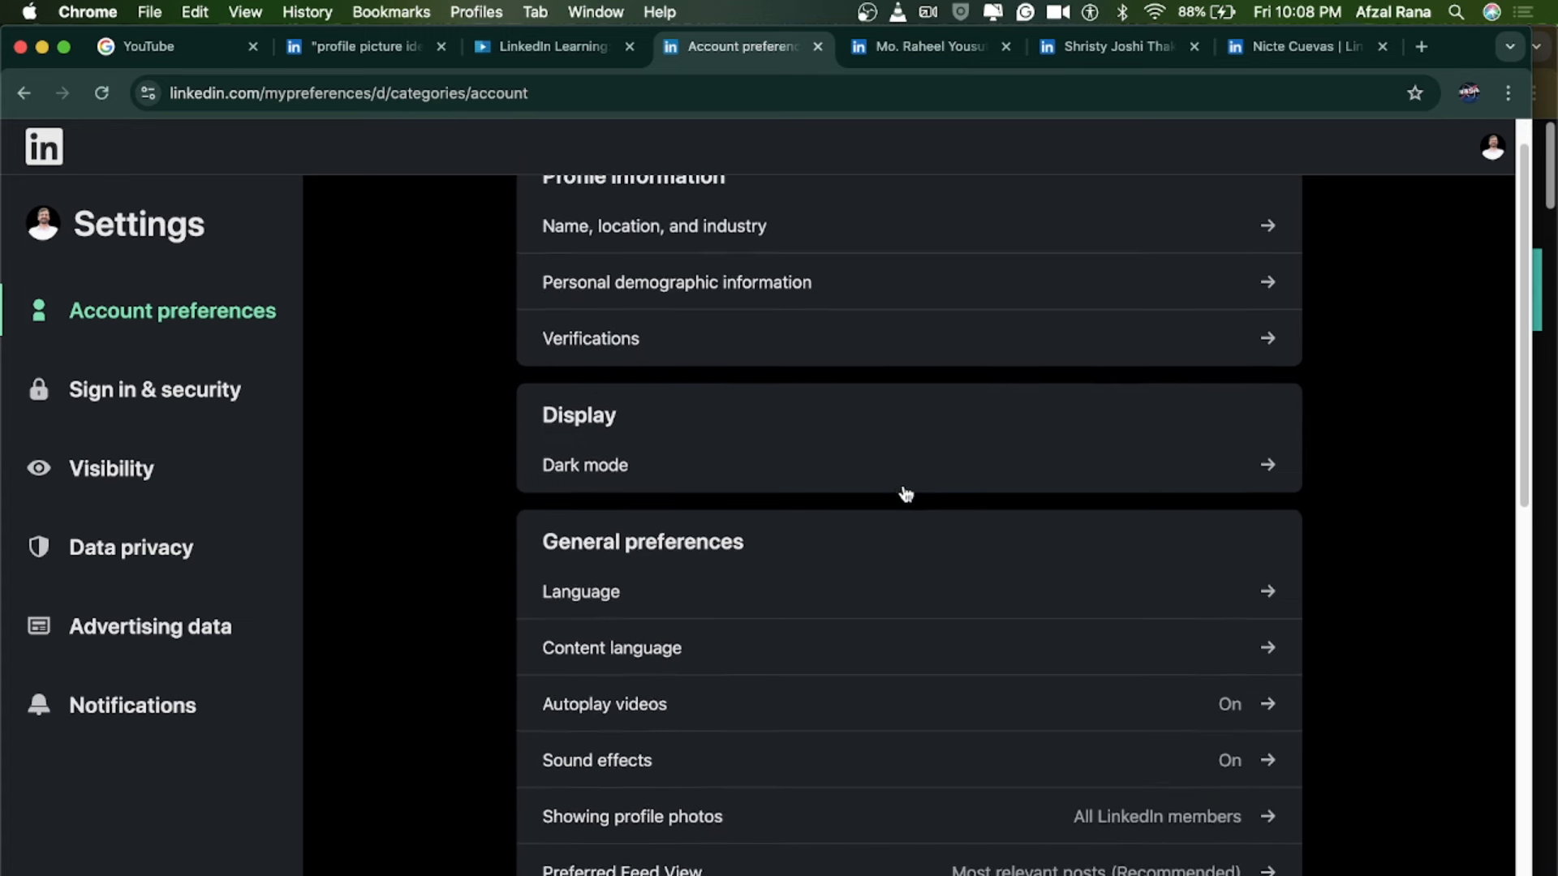
{"action": "scroll", "coordinate": [834, 485], "scroll_direction": "down", "scroll_amount": 8}
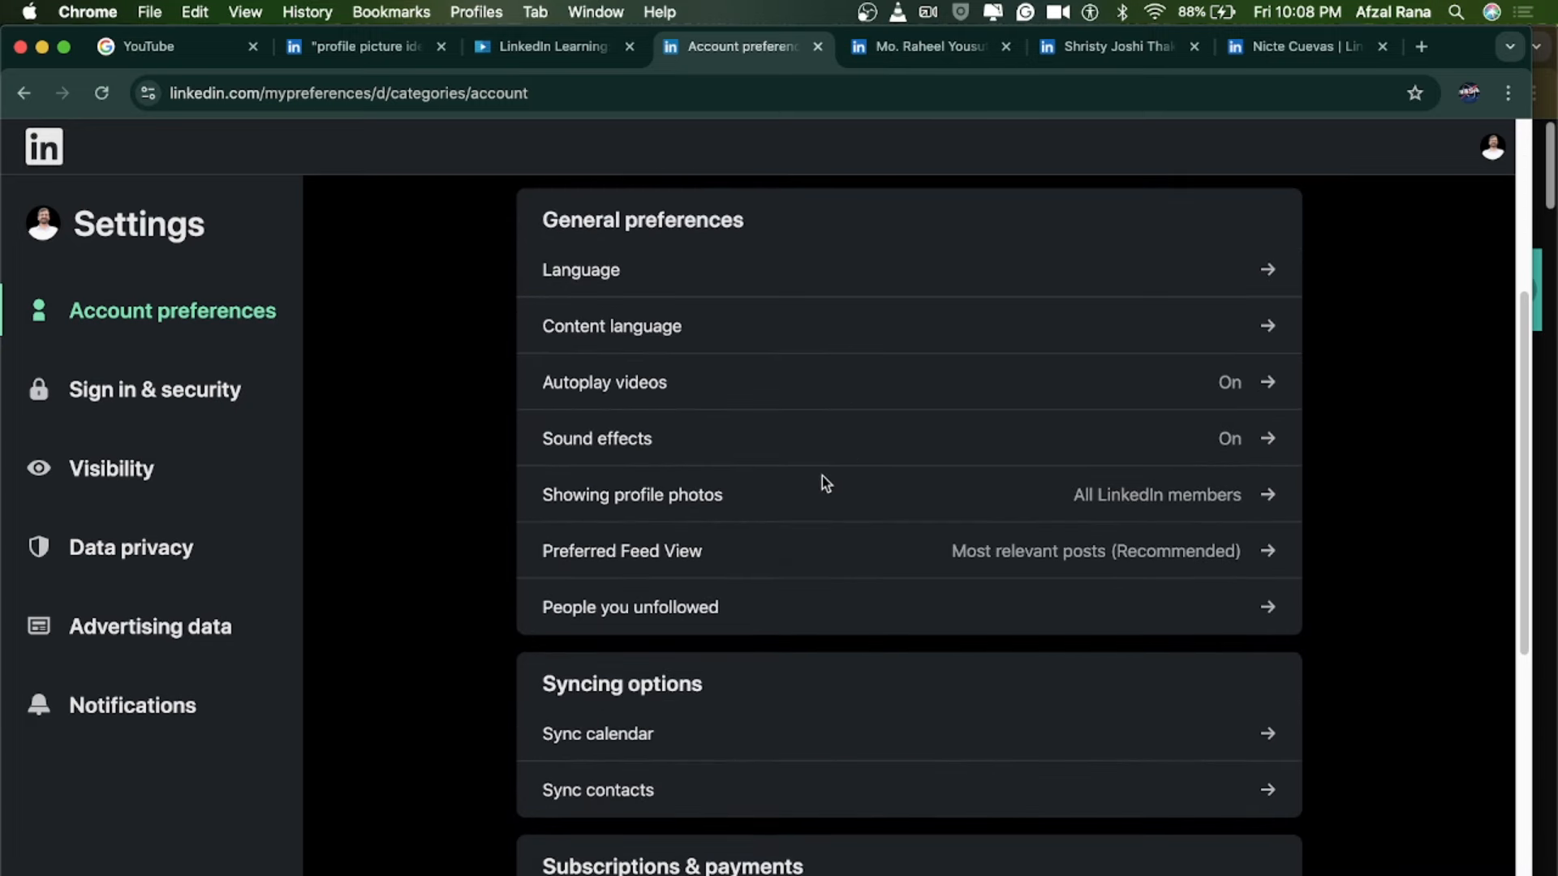
{"action": "scroll", "coordinate": [825, 484], "scroll_direction": "down", "scroll_amount": 8}
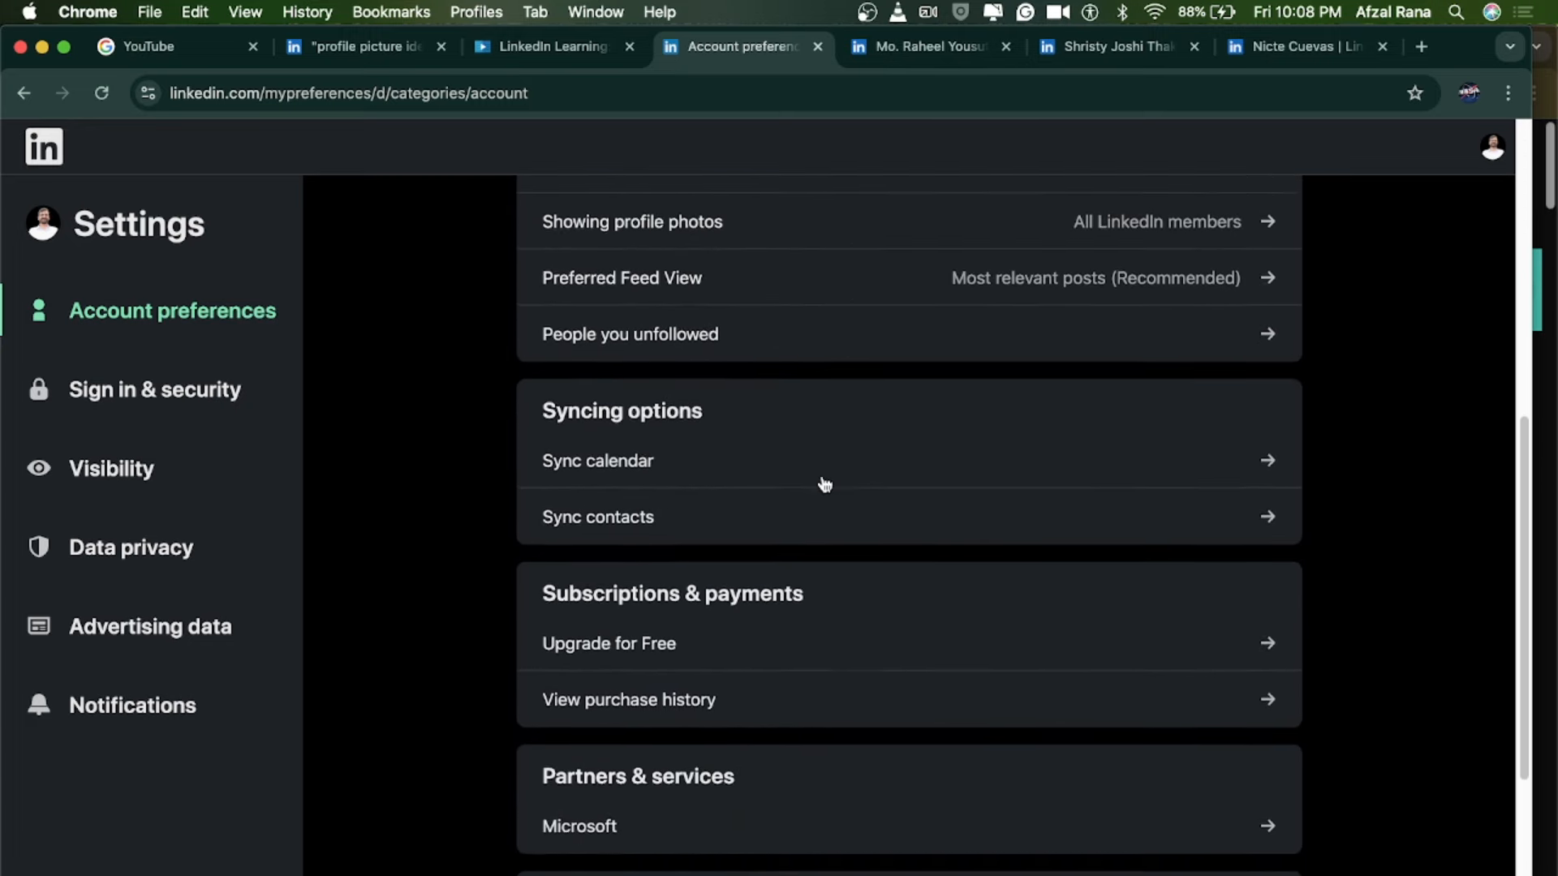
{"action": "scroll", "coordinate": [814, 487], "scroll_direction": "down", "scroll_amount": 2}
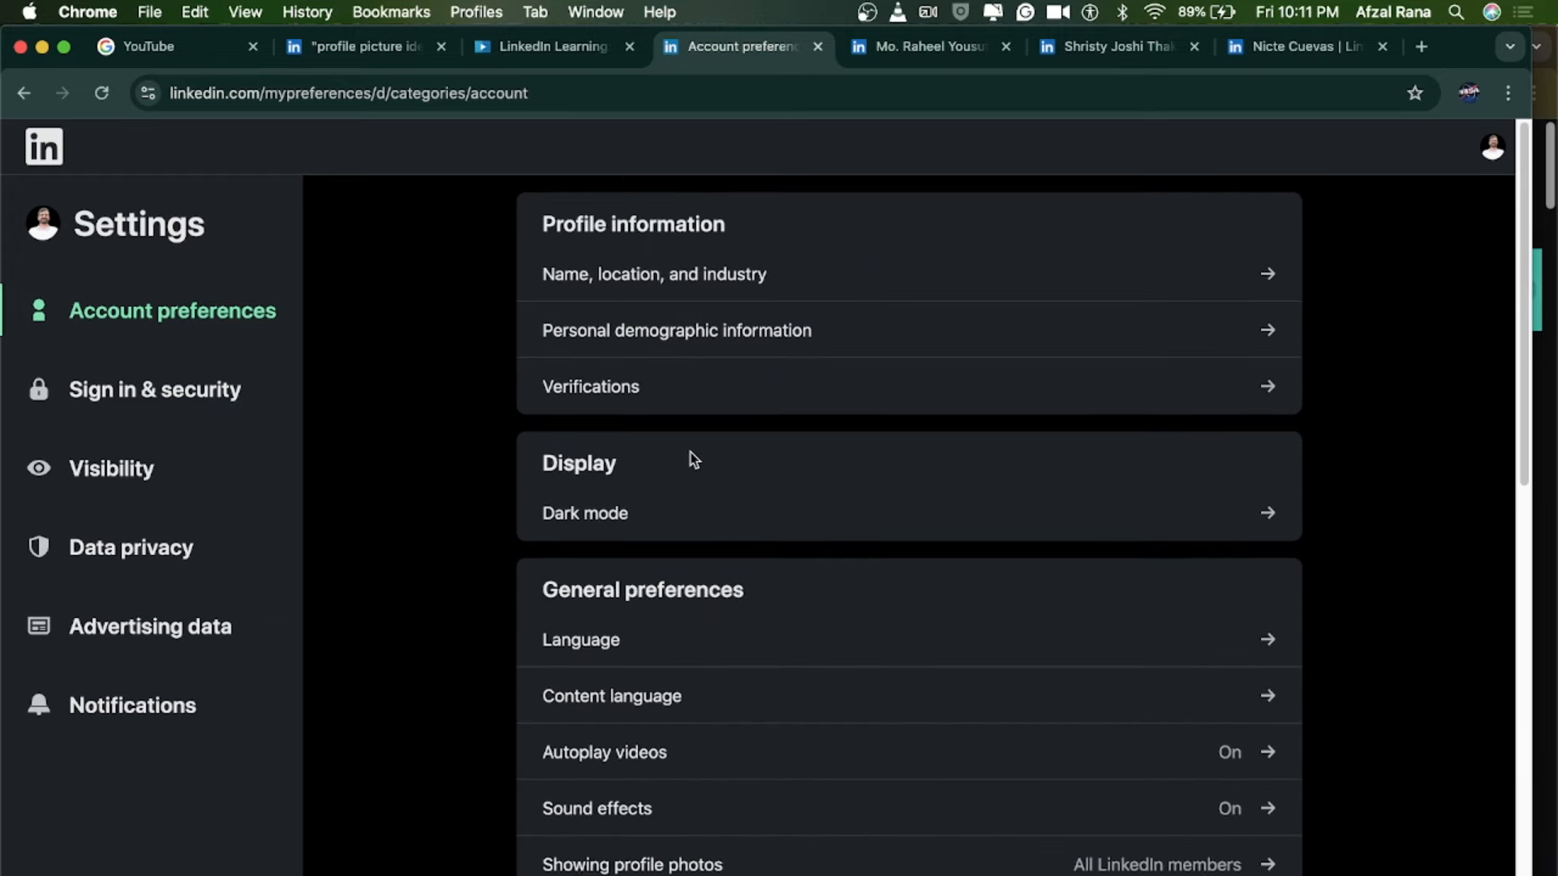
{"action": "scroll", "coordinate": [689, 456], "scroll_direction": "down", "scroll_amount": 5}
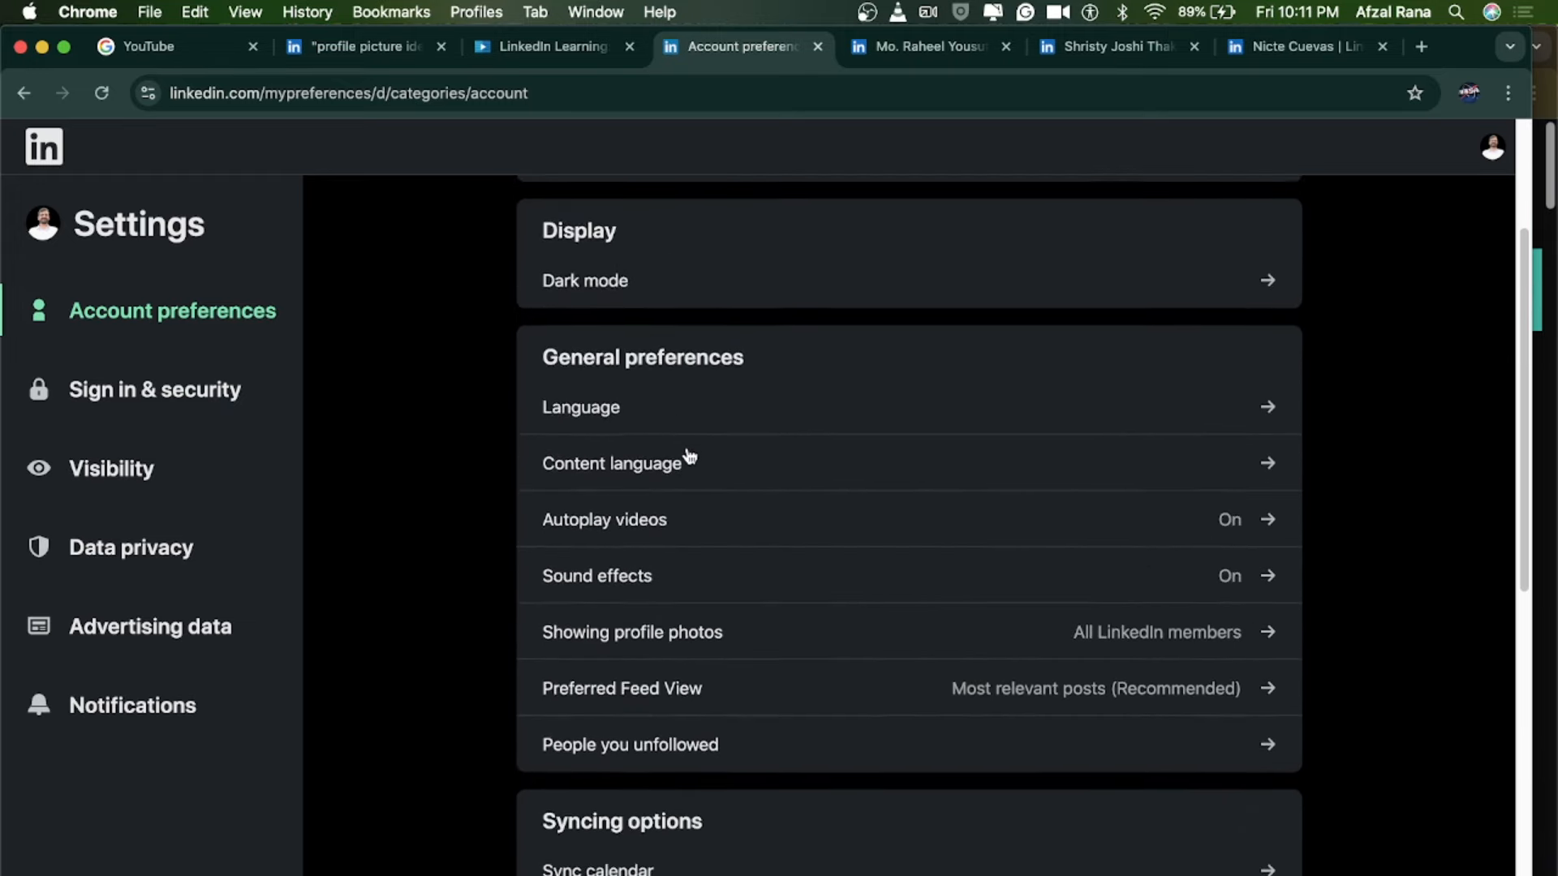
{"action": "scroll", "coordinate": [688, 453], "scroll_direction": "up", "scroll_amount": 5}
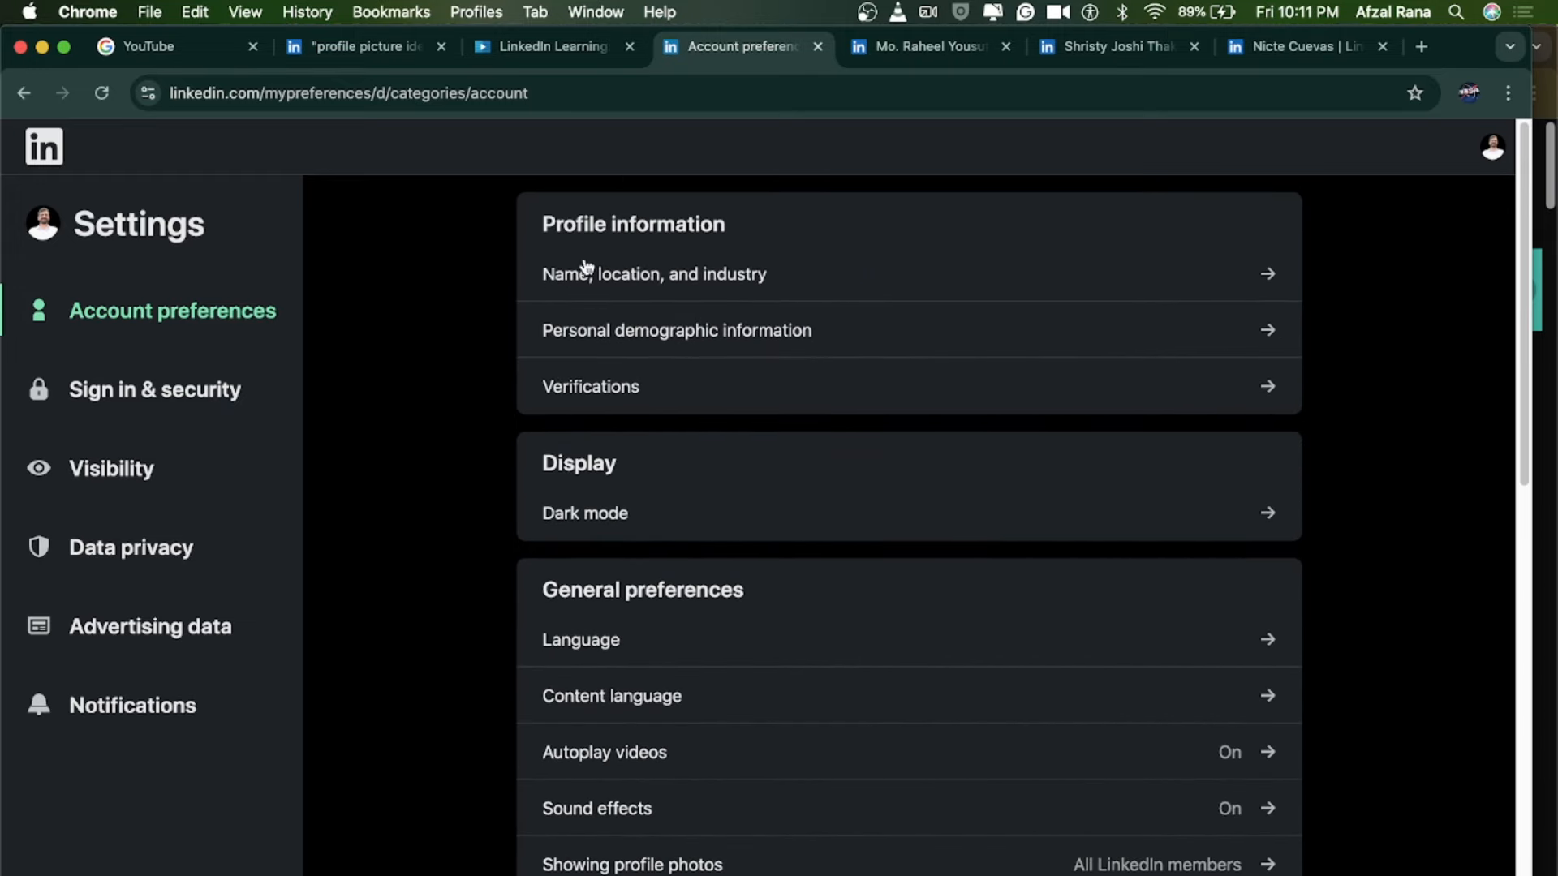
Open the name, location and industry settings and review the intro form's name, headline, position, industry, education, location, contact and website fields.
{"action": "left_click", "coordinate": [673, 280]}
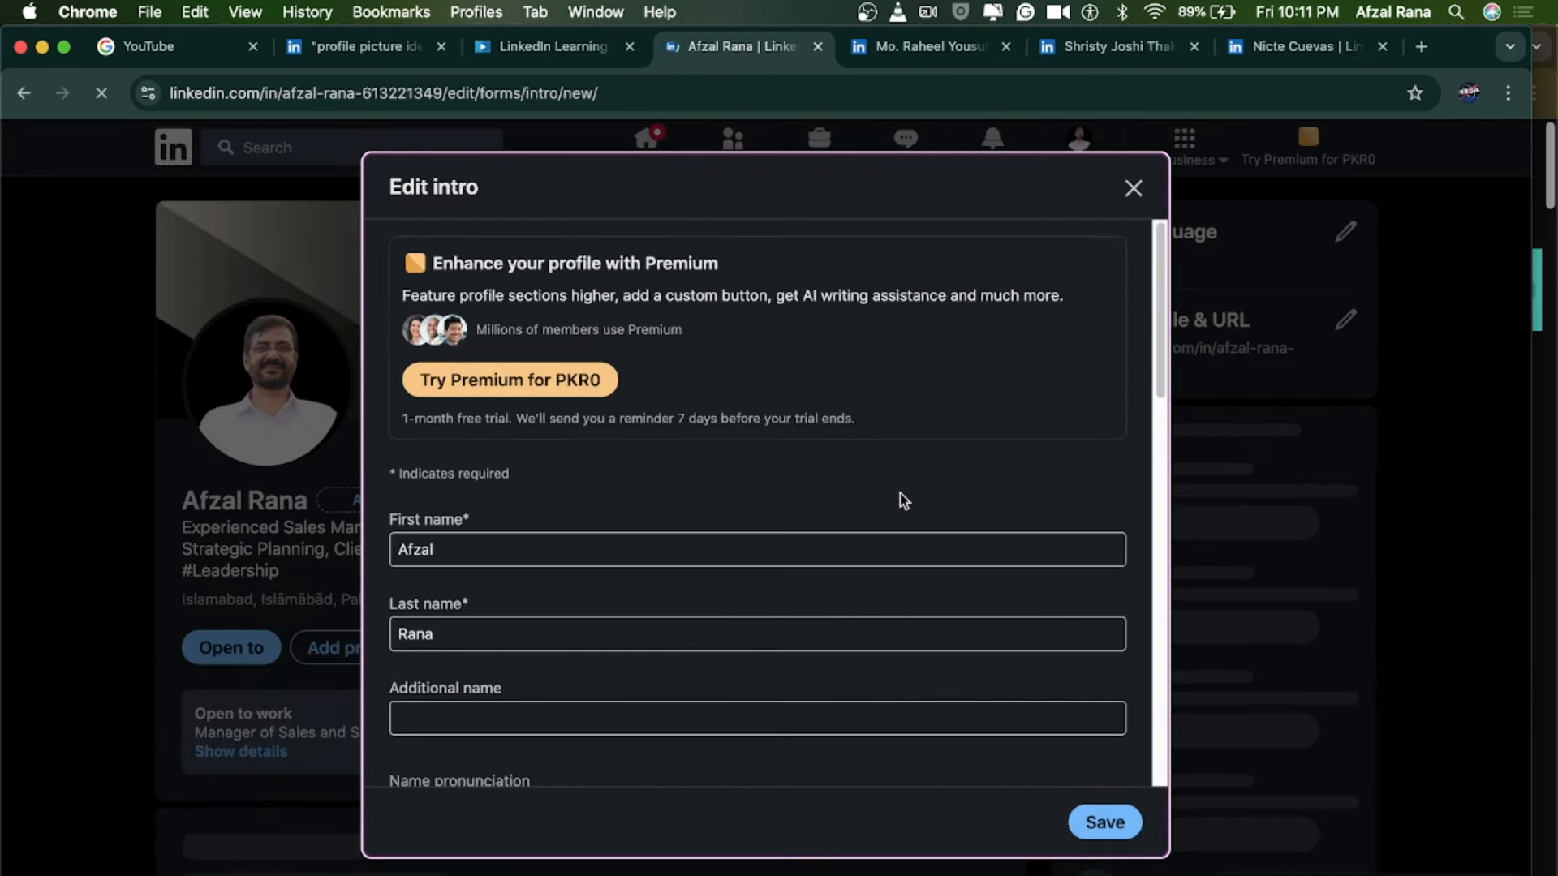
{"action": "scroll", "coordinate": [899, 493], "scroll_direction": "down", "scroll_amount": 5}
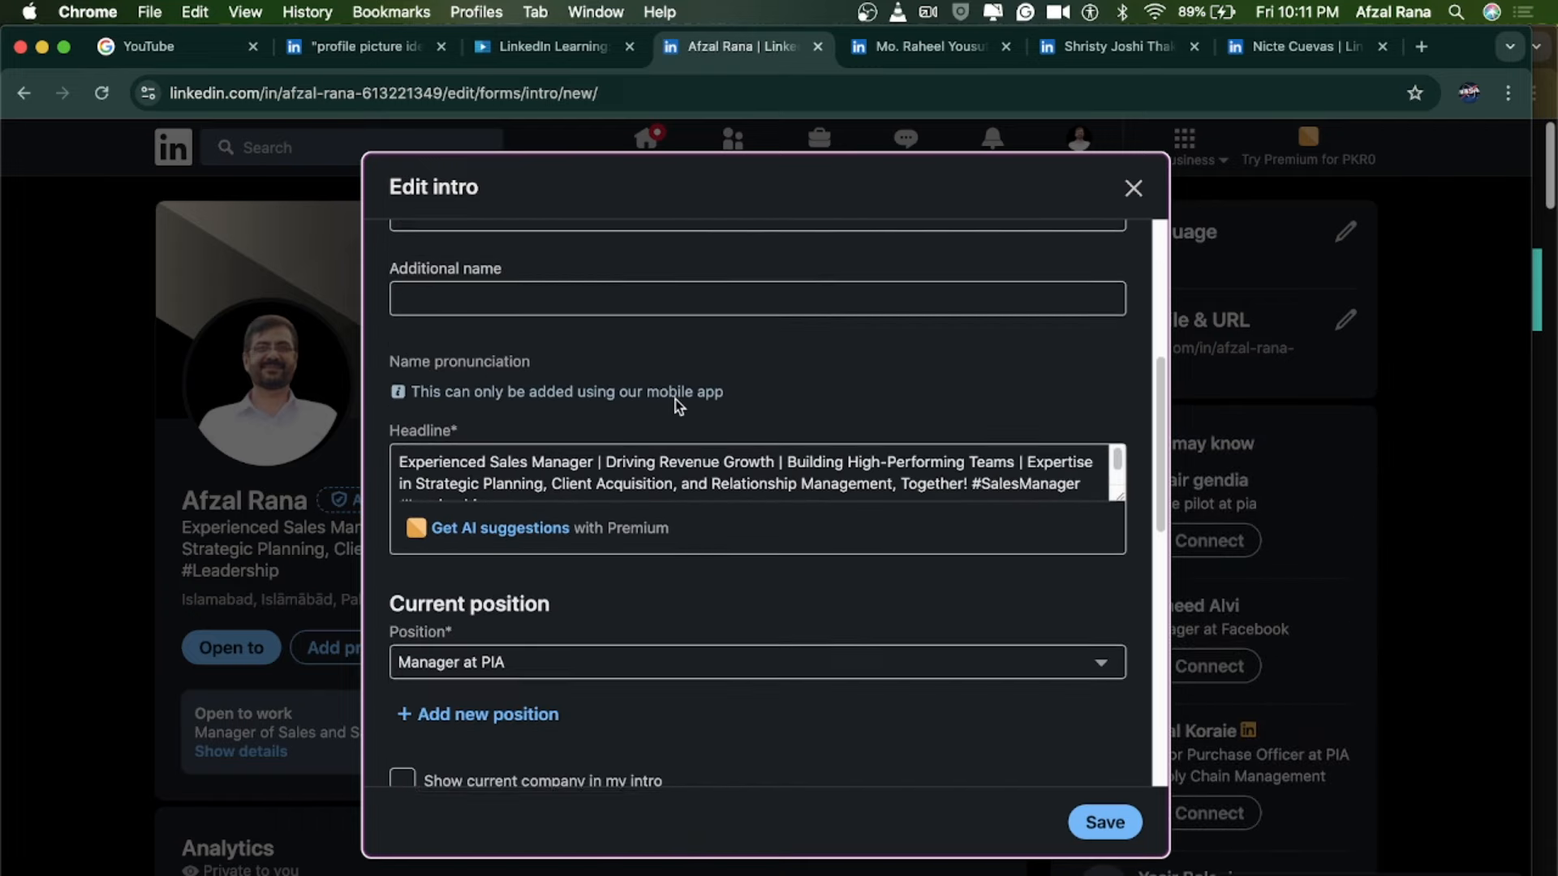
{"action": "scroll", "coordinate": [685, 409], "scroll_direction": "up", "scroll_amount": 4}
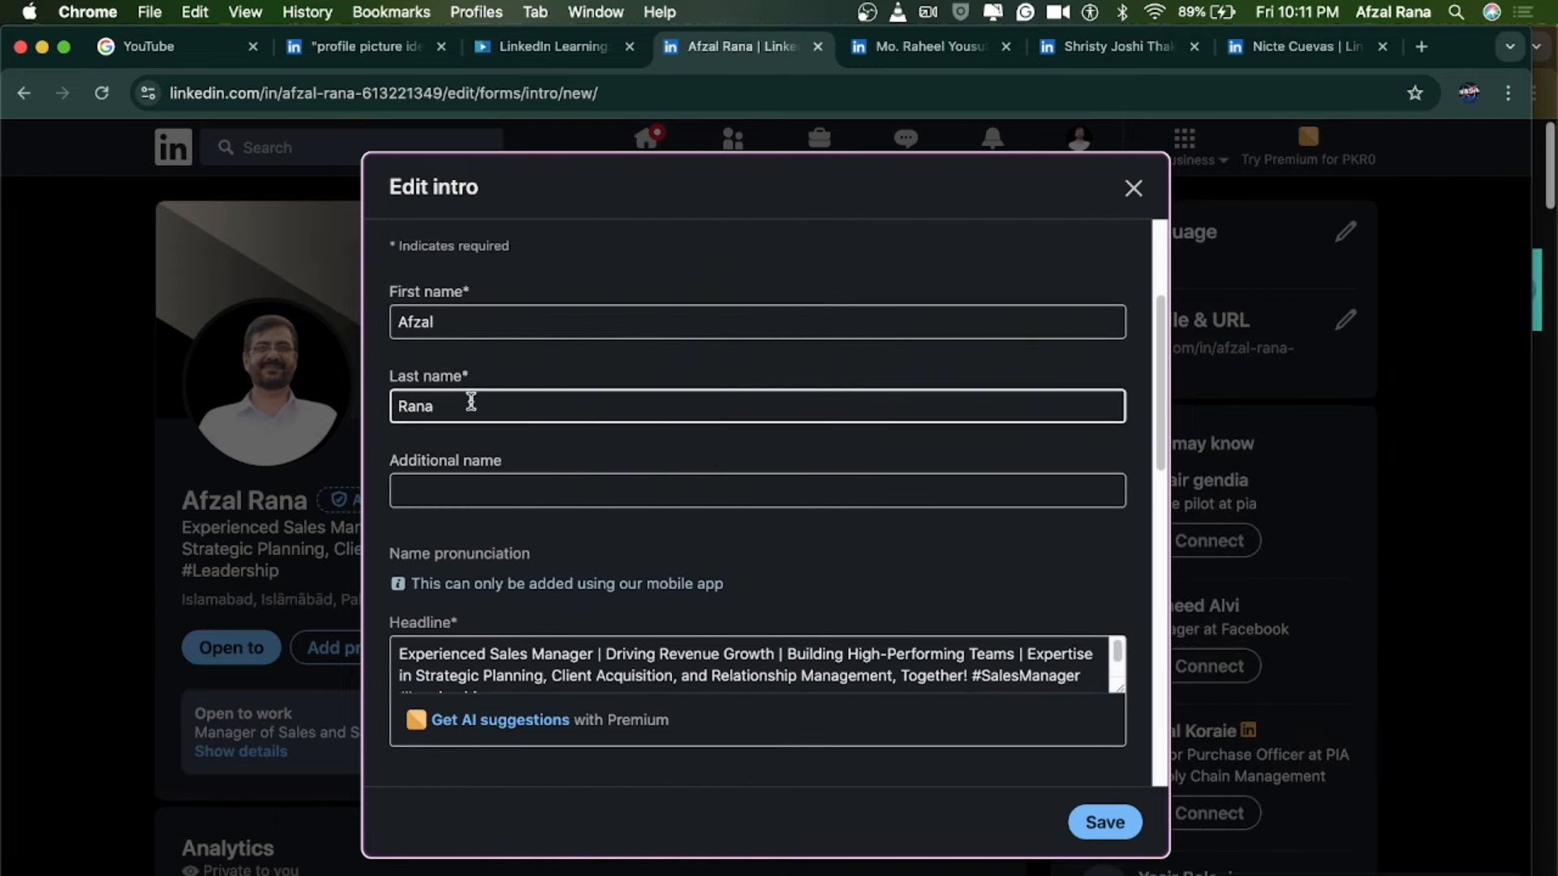
{"action": "scroll", "coordinate": [612, 470], "scroll_direction": "down", "scroll_amount": 3}
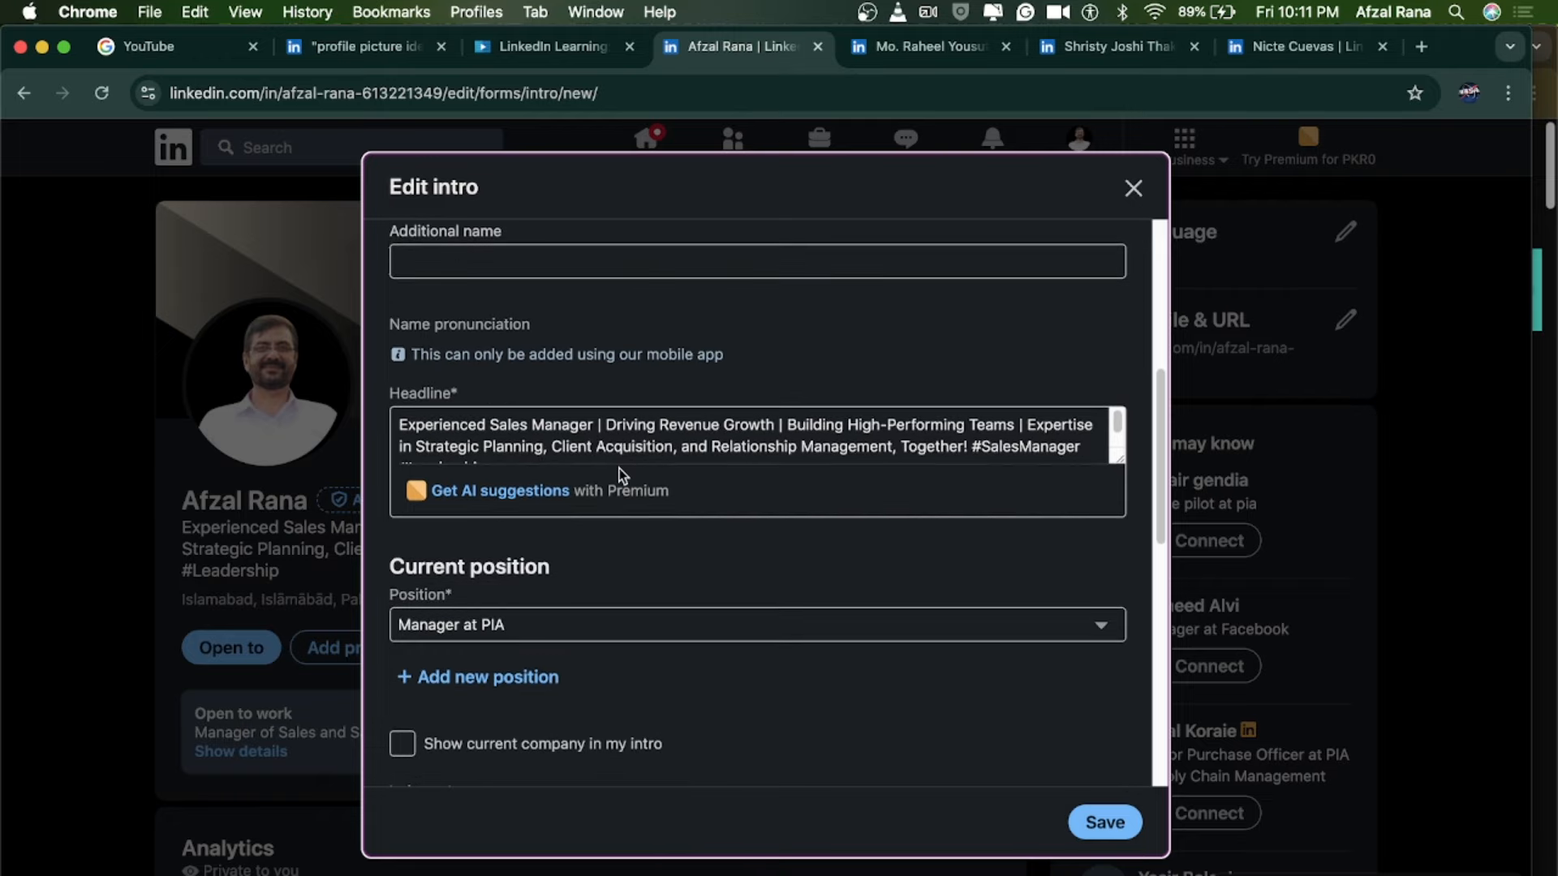
{"action": "scroll", "coordinate": [620, 469], "scroll_direction": "down", "scroll_amount": 3}
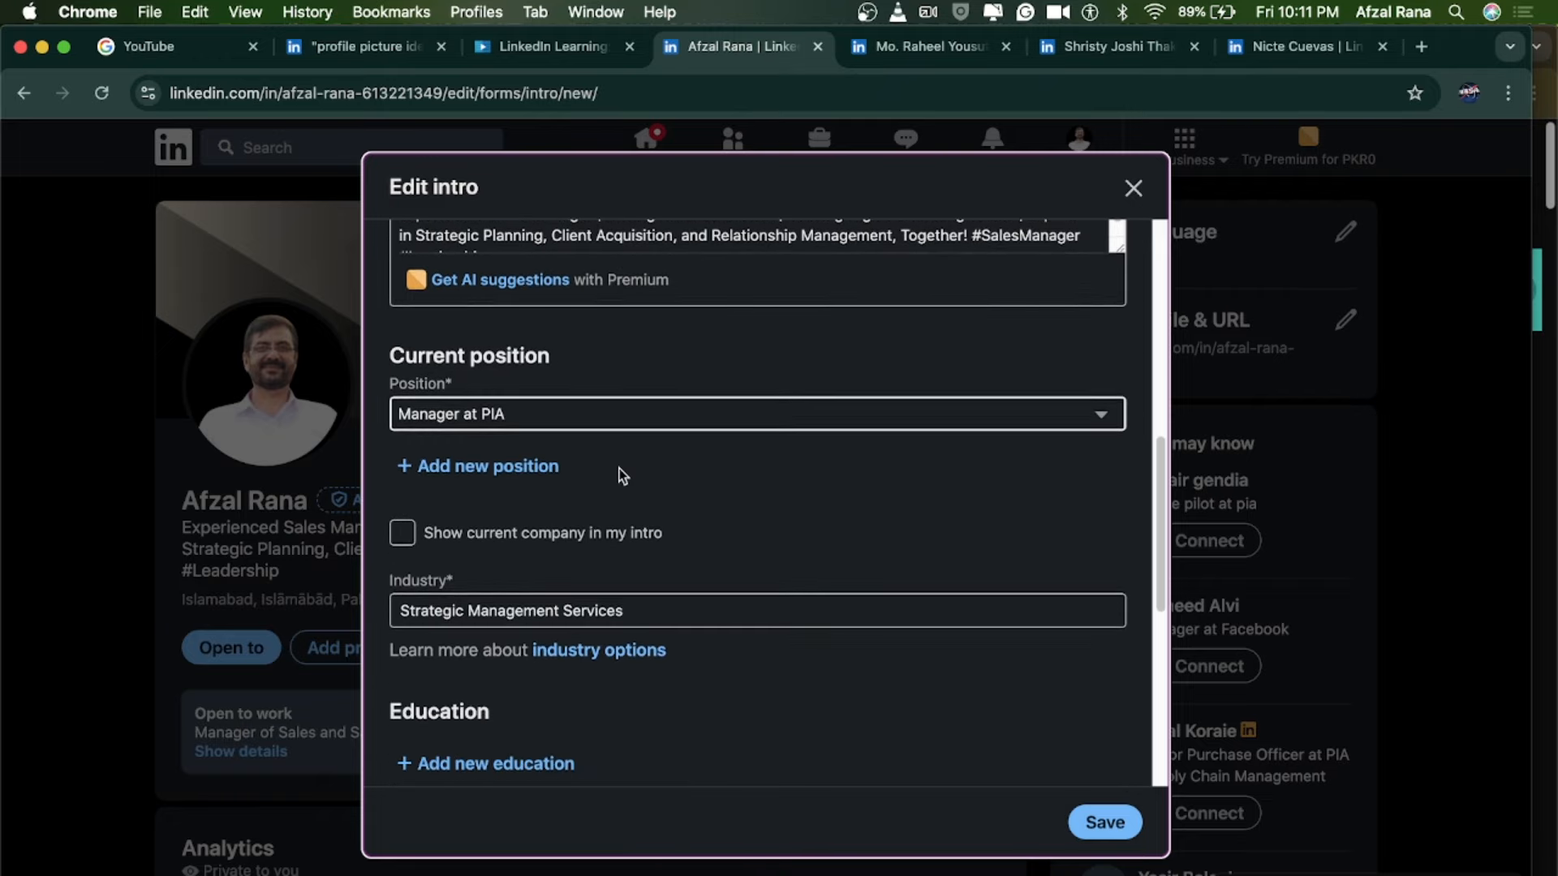
{"action": "scroll", "coordinate": [620, 469], "scroll_direction": "down", "scroll_amount": 2}
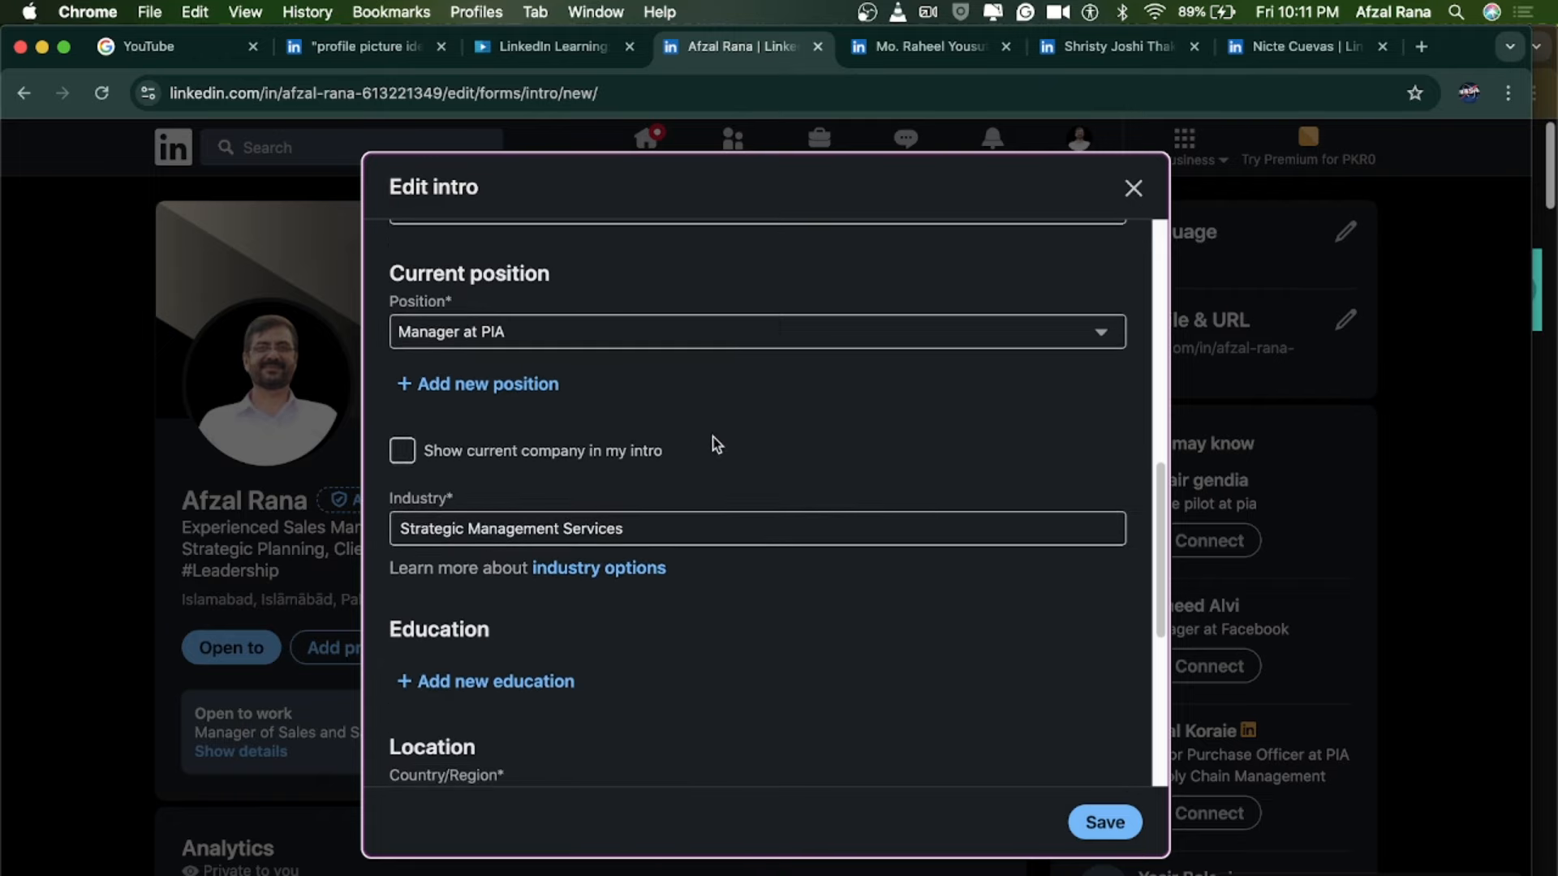
{"action": "scroll", "coordinate": [715, 445], "scroll_direction": "down", "scroll_amount": 3}
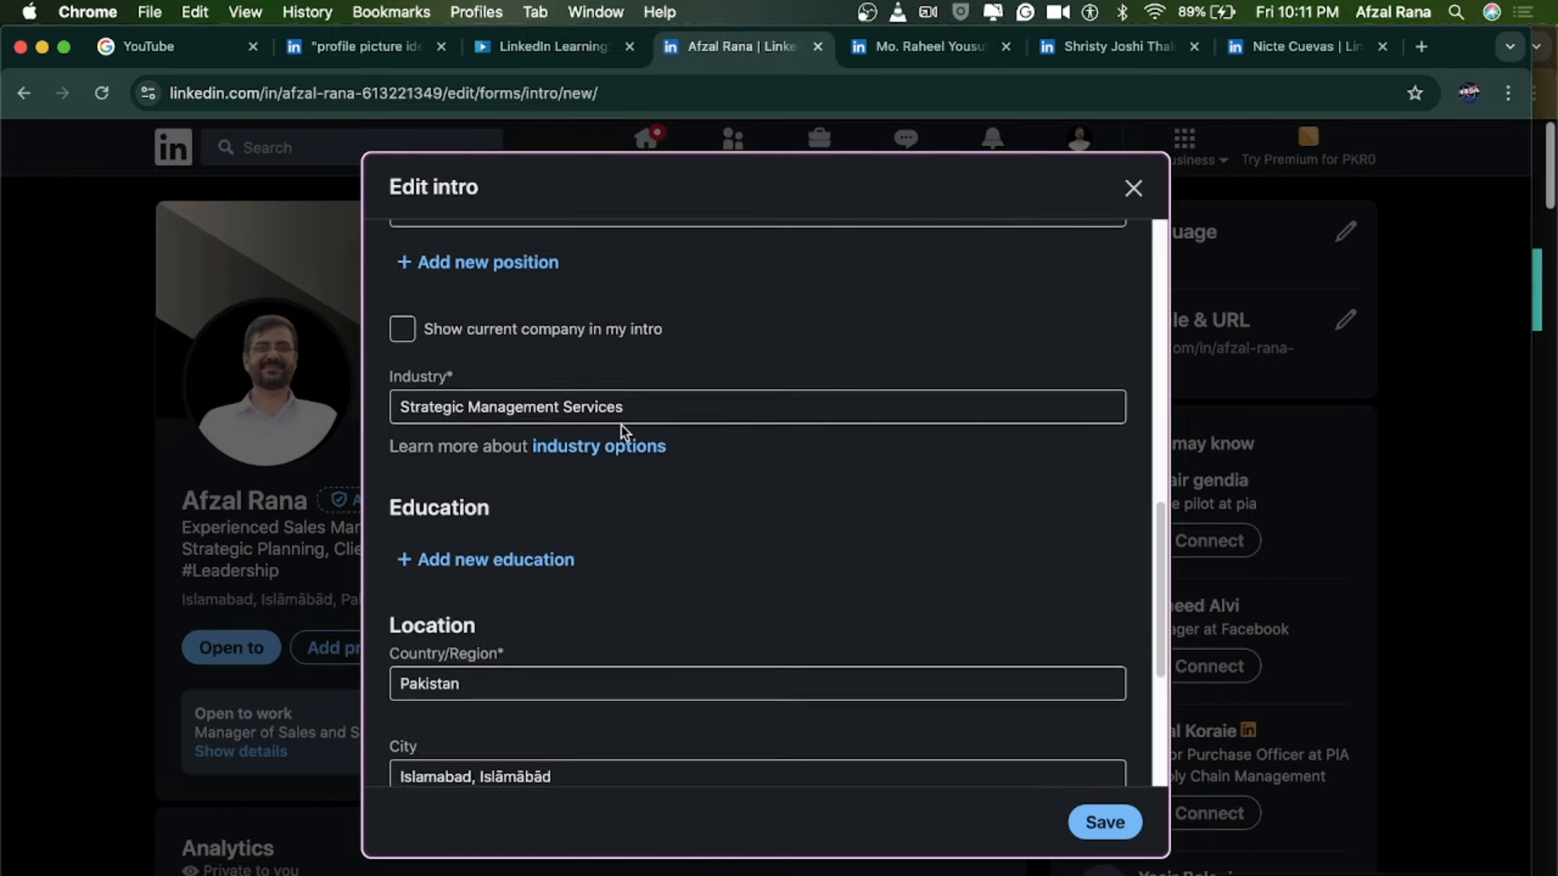
{"action": "scroll", "coordinate": [620, 425], "scroll_direction": "down", "scroll_amount": 3}
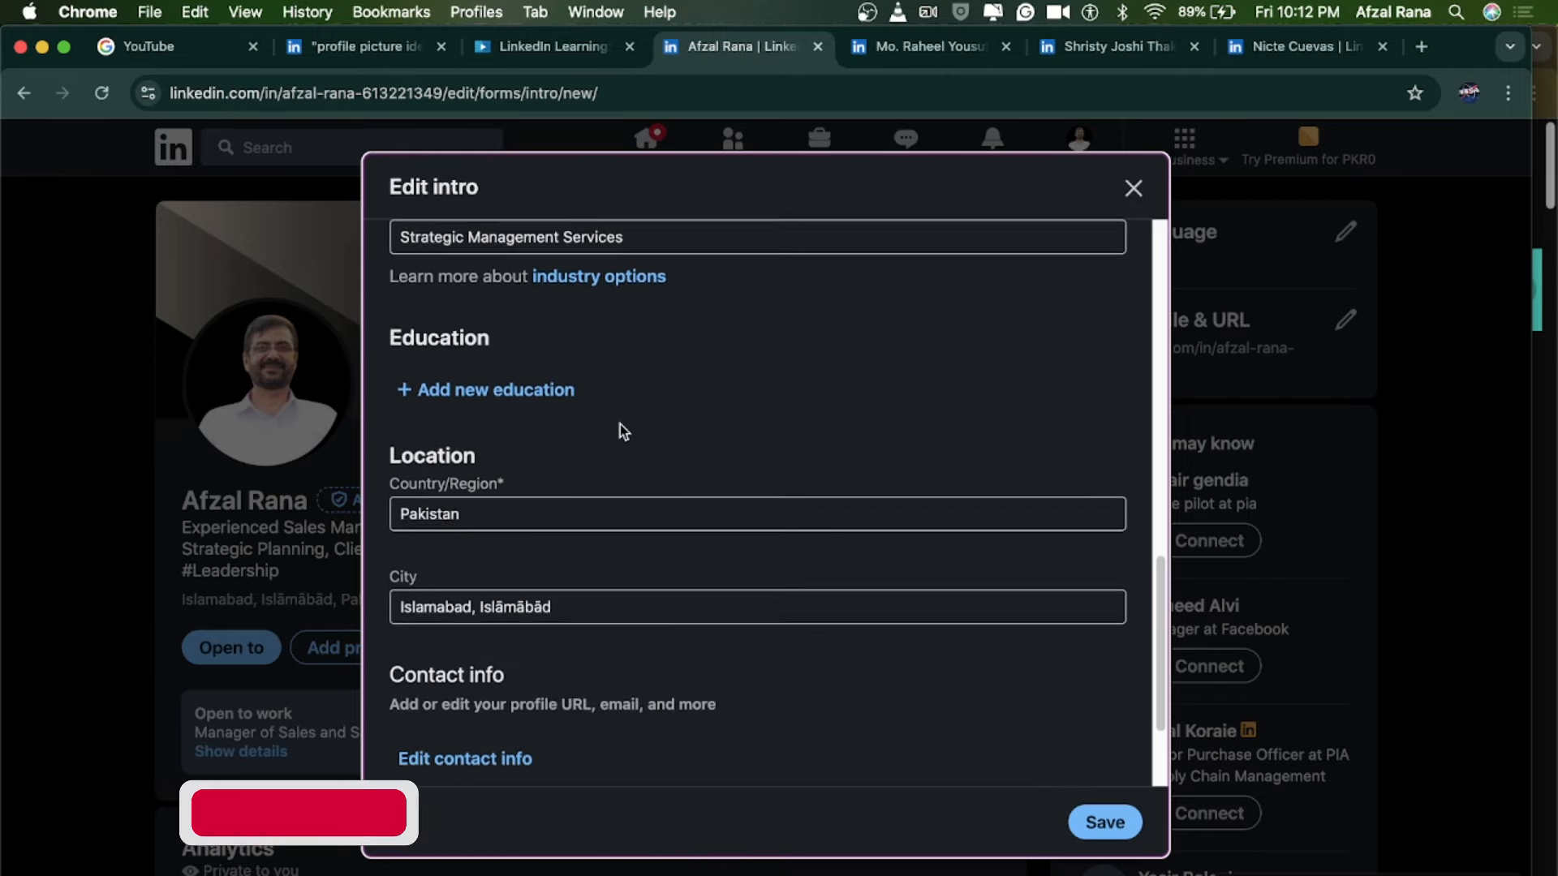
{"action": "scroll", "coordinate": [620, 425], "scroll_direction": "down", "scroll_amount": 3}
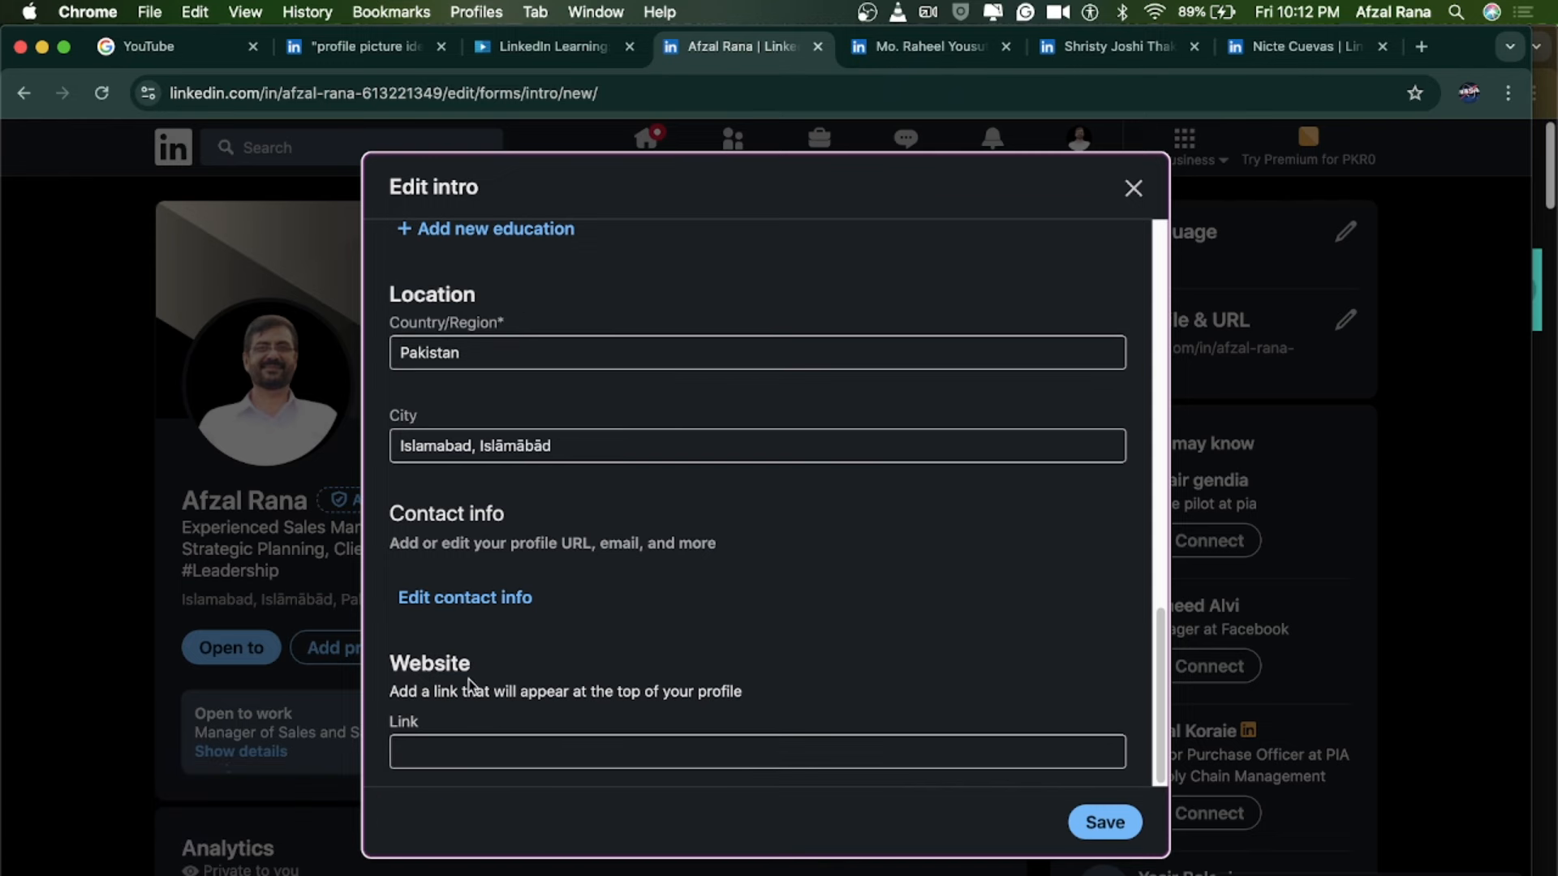
{"action": "scroll", "coordinate": [479, 661], "scroll_direction": "up", "scroll_amount": 2}
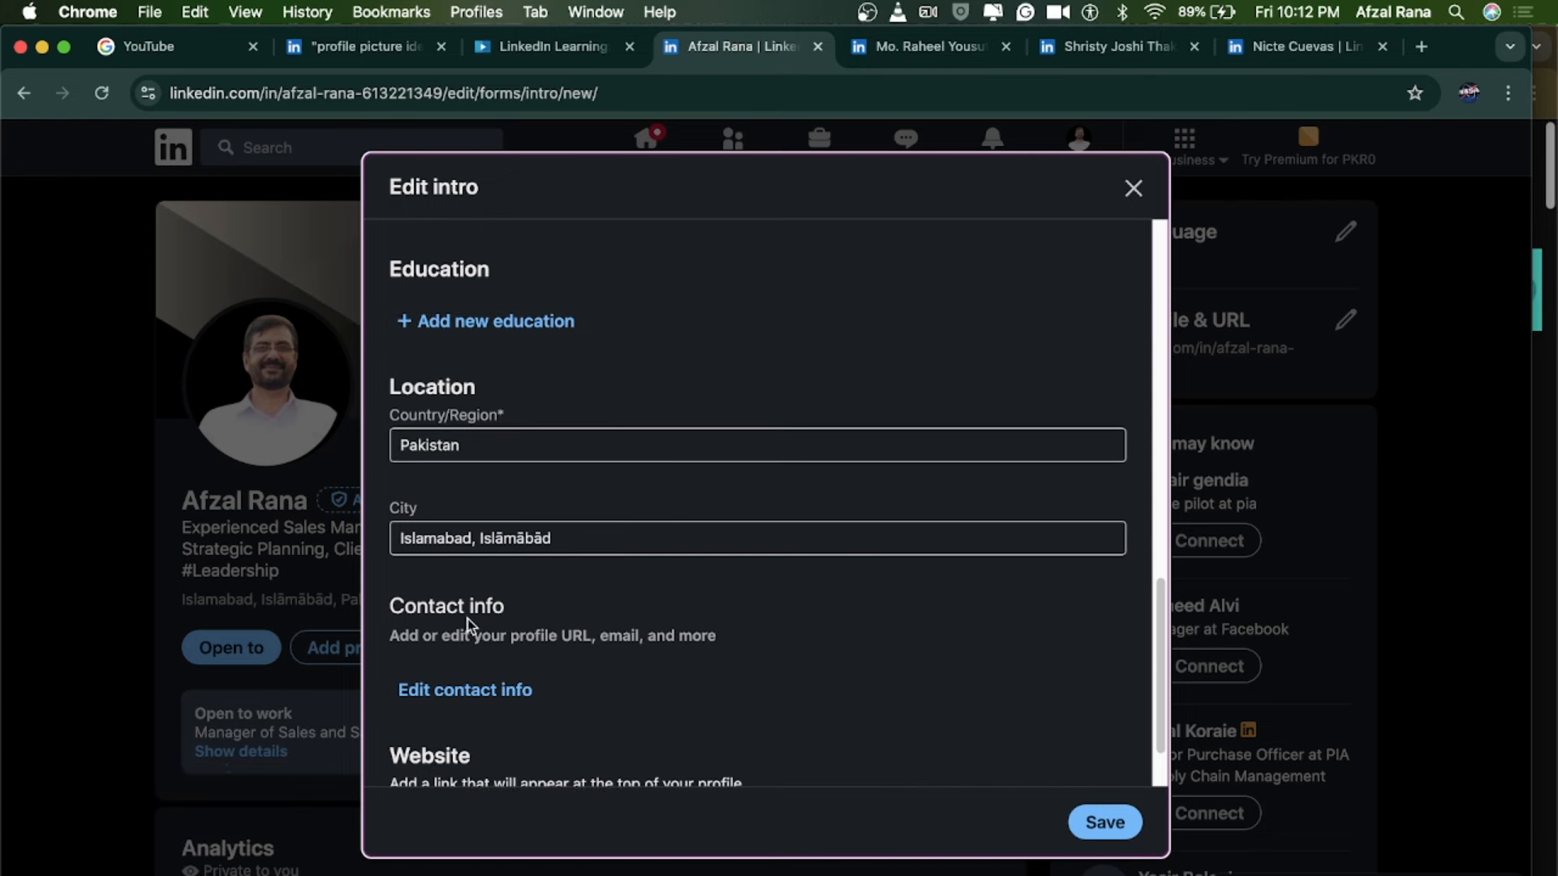
{"action": "scroll", "coordinate": [503, 561], "scroll_direction": "up", "scroll_amount": 4}
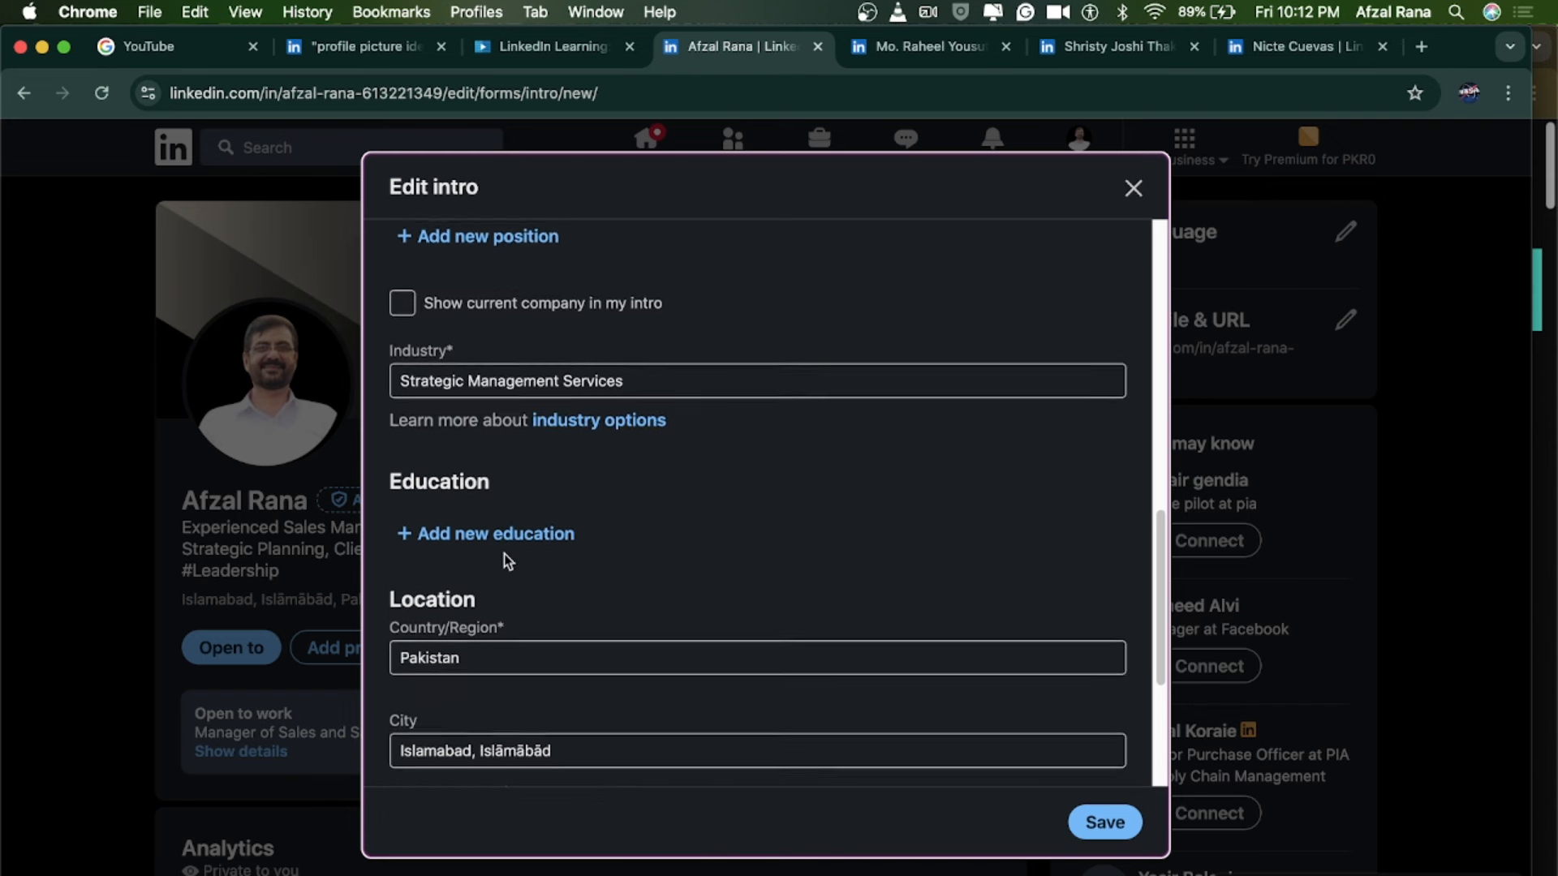
{"action": "scroll", "coordinate": [503, 557], "scroll_direction": "up", "scroll_amount": 2}
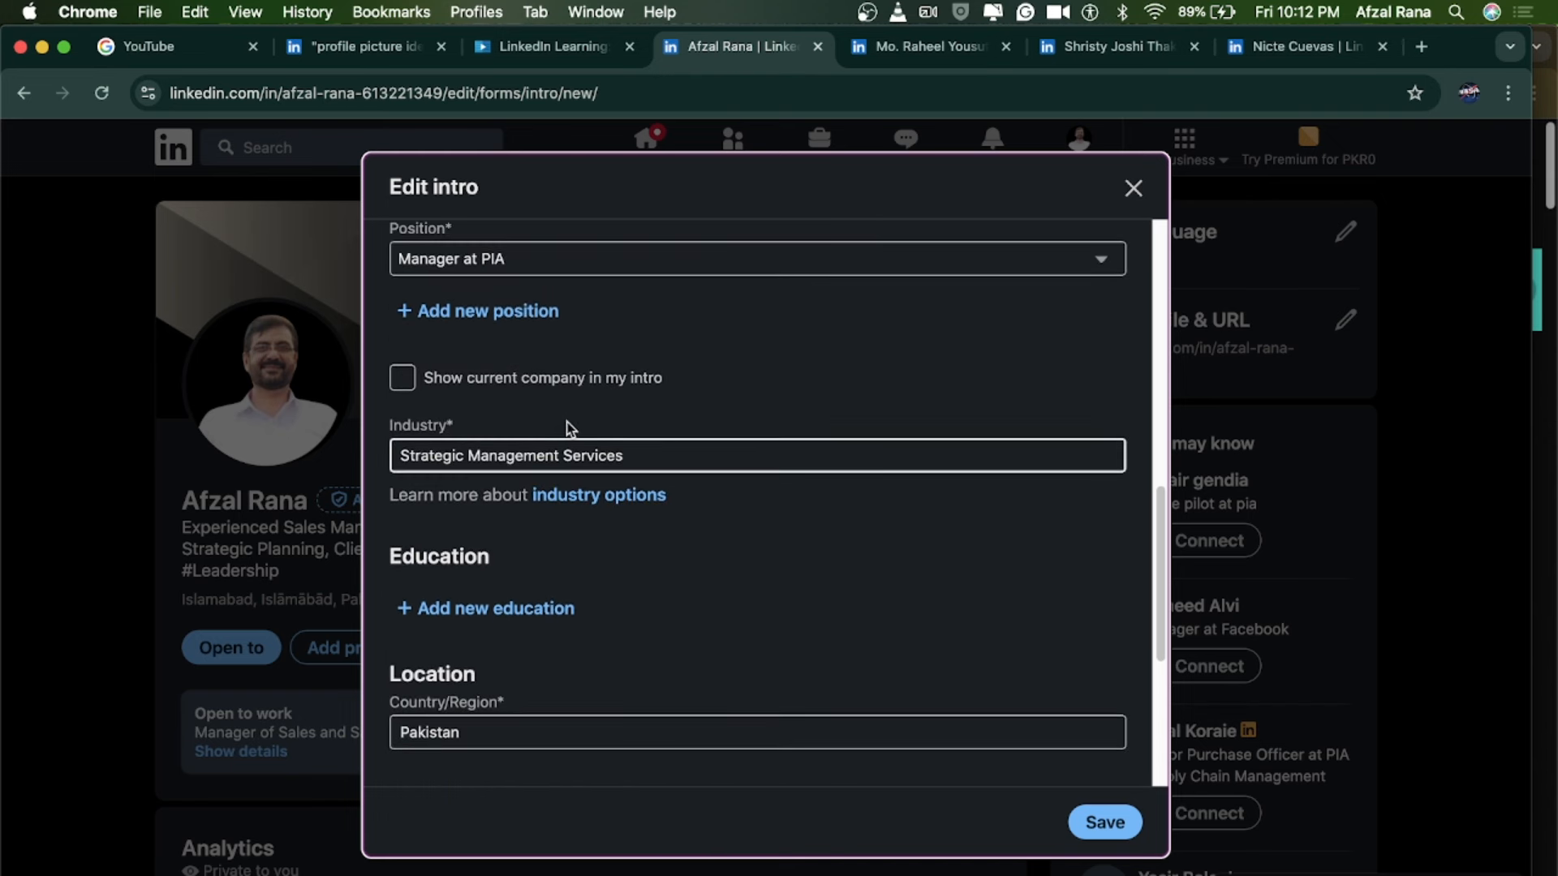
Choose Strategic Management Services as the industry in the intro form and save the intro.
{"action": "left_click", "coordinate": [650, 458]}
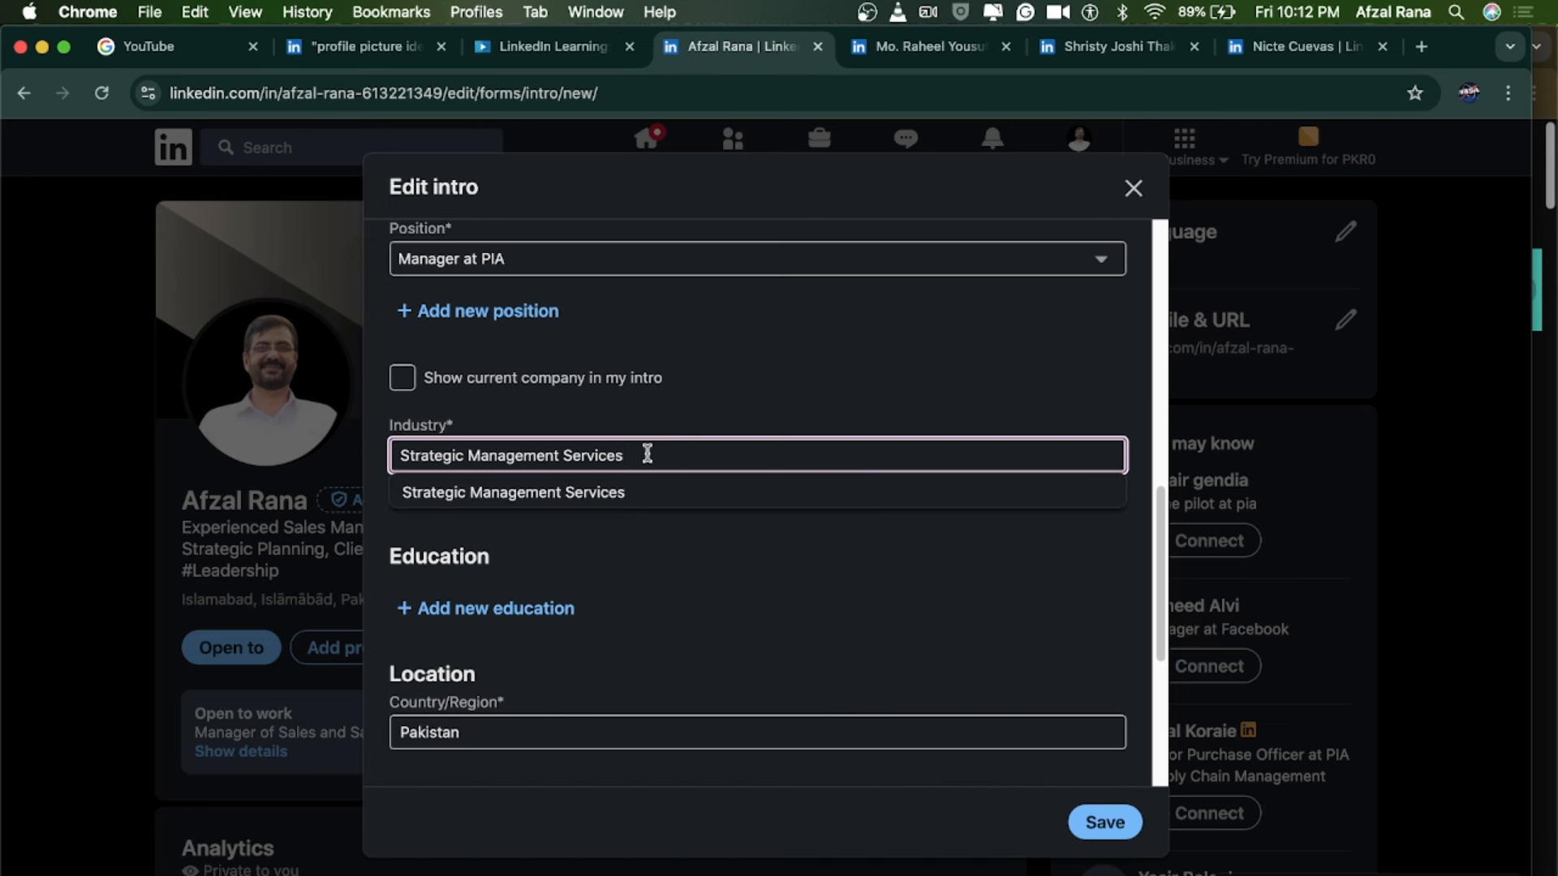
{"action": "left_click", "coordinate": [545, 495]}
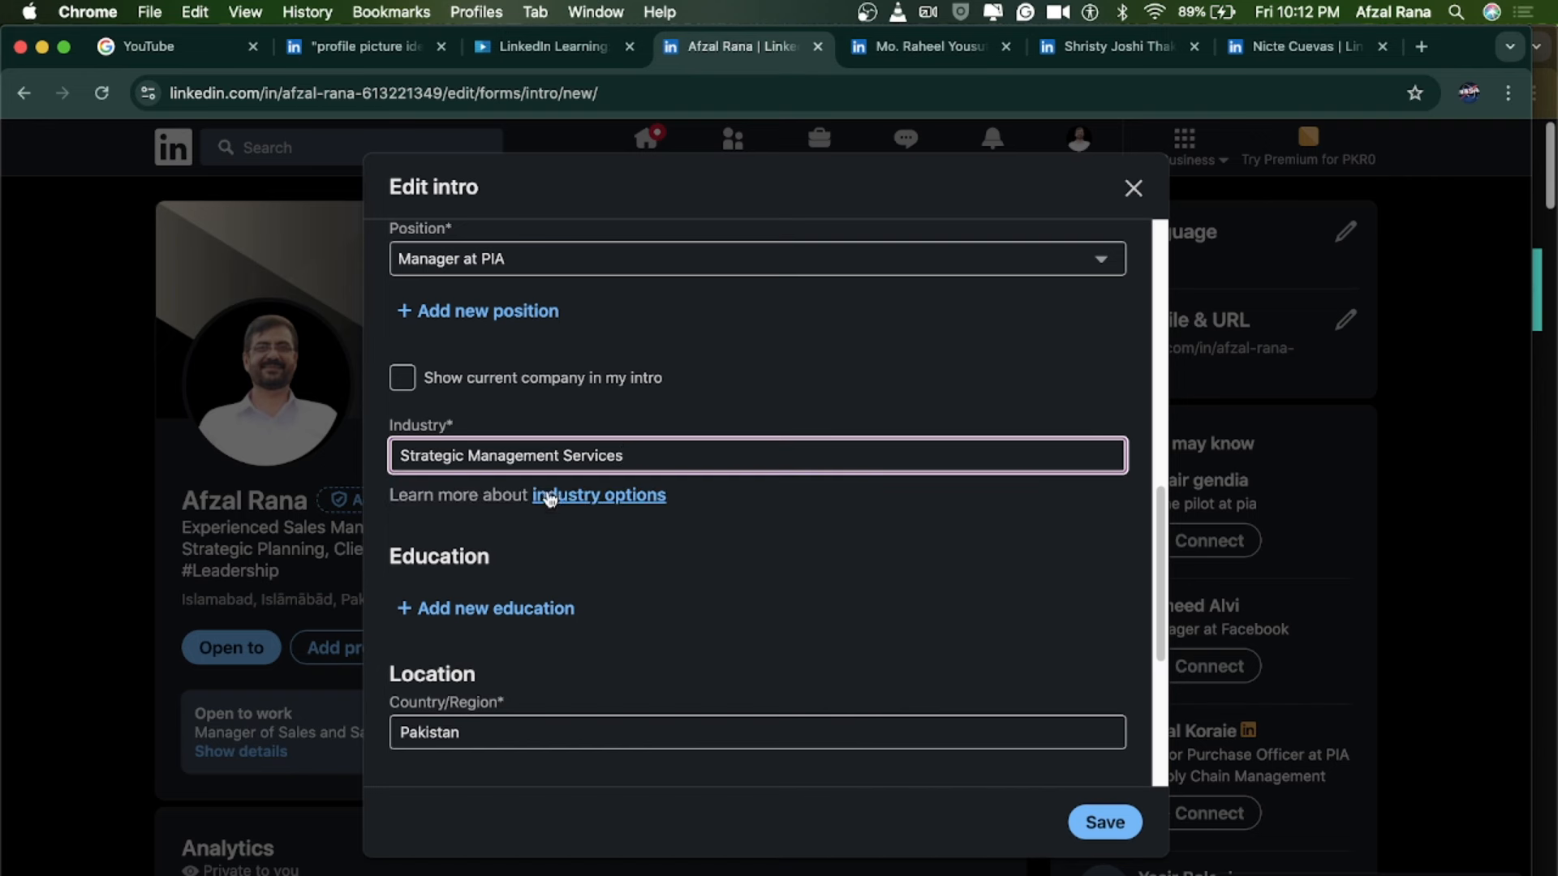
{"action": "left_click", "coordinate": [647, 454]}
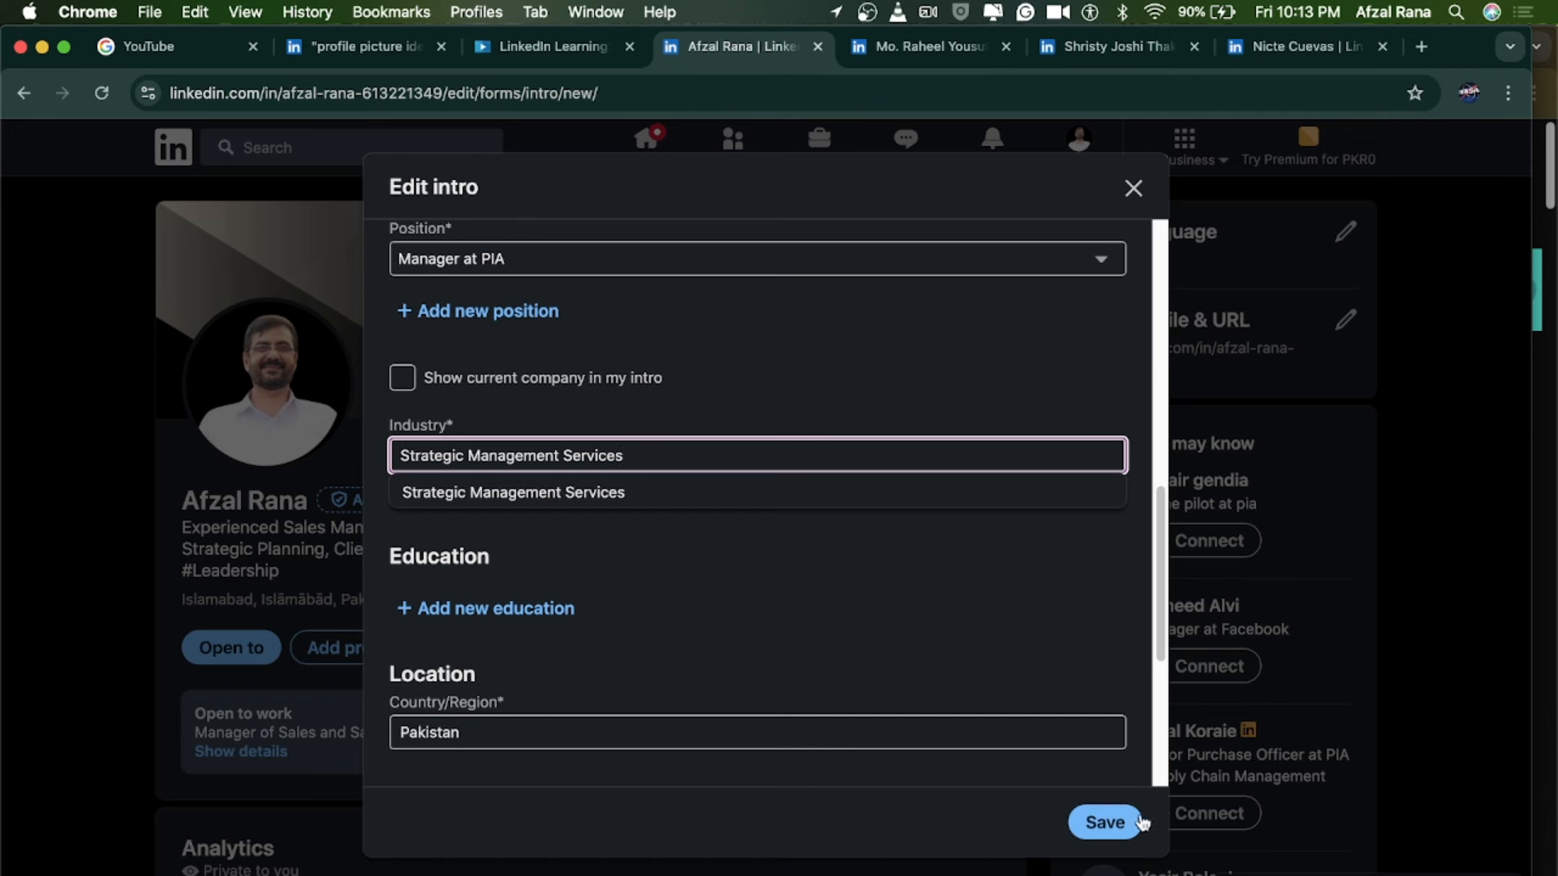
{"action": "left_click", "coordinate": [1107, 826]}
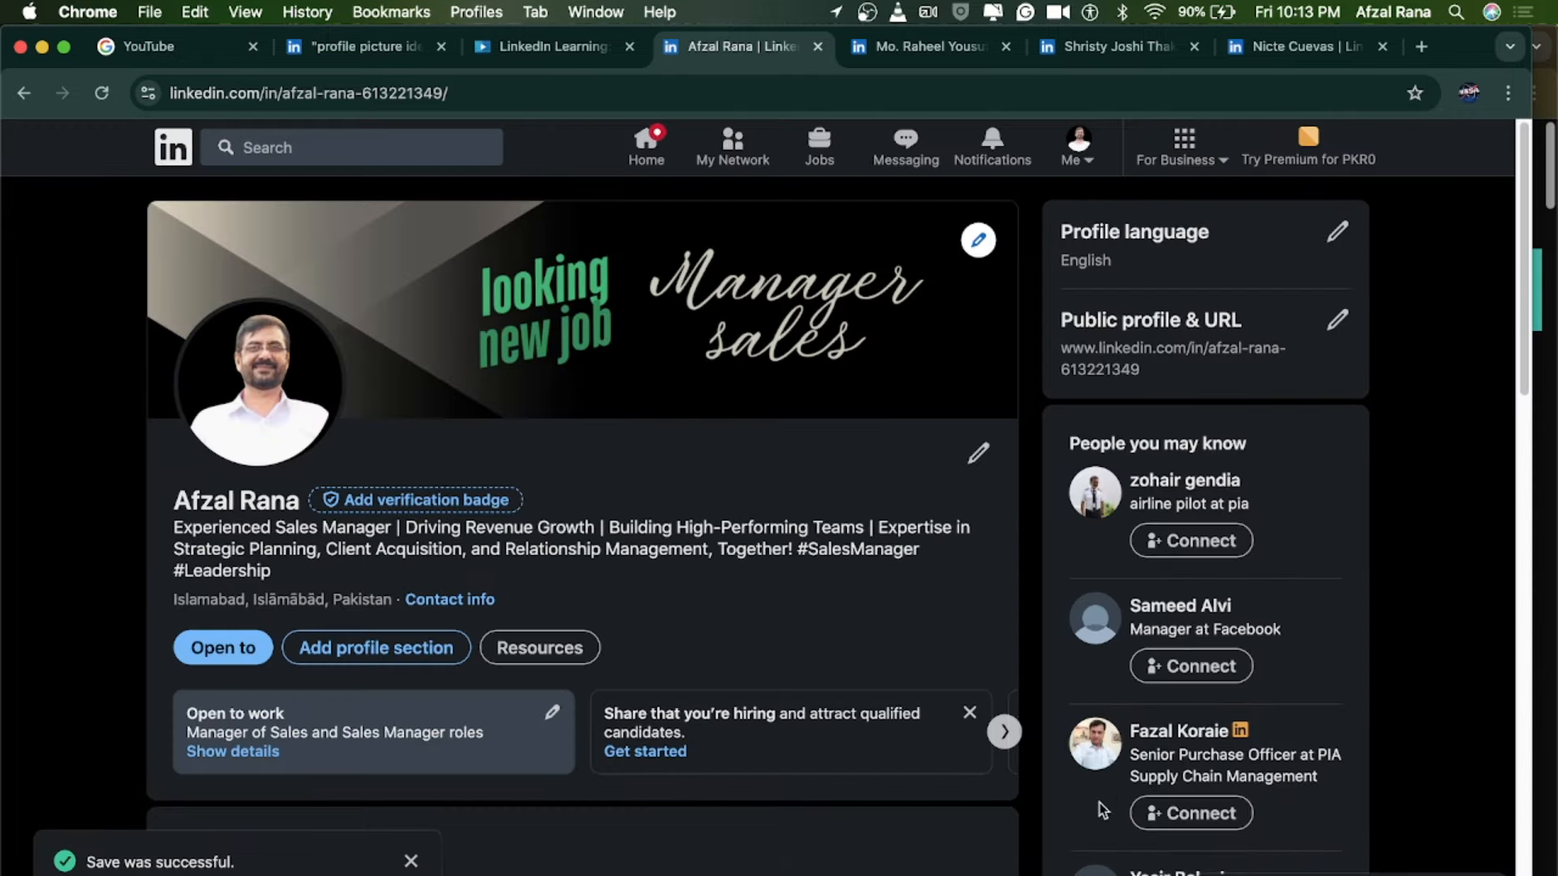
{"action": "scroll", "coordinate": [719, 606], "scroll_direction": "down", "scroll_amount": 5}
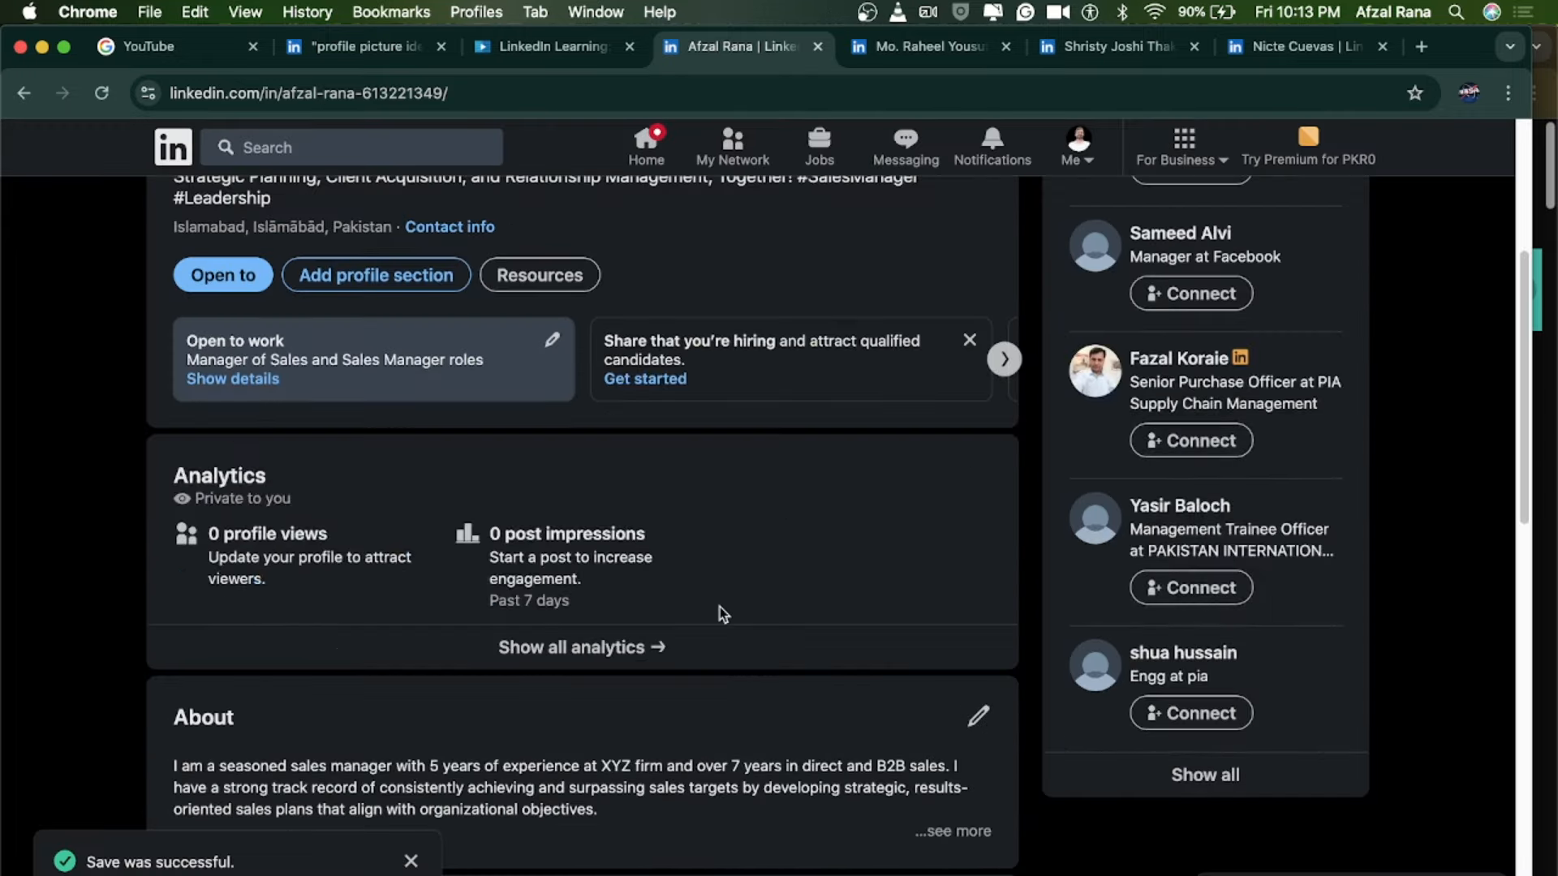
{"action": "scroll", "coordinate": [719, 606], "scroll_direction": "up", "scroll_amount": 5}
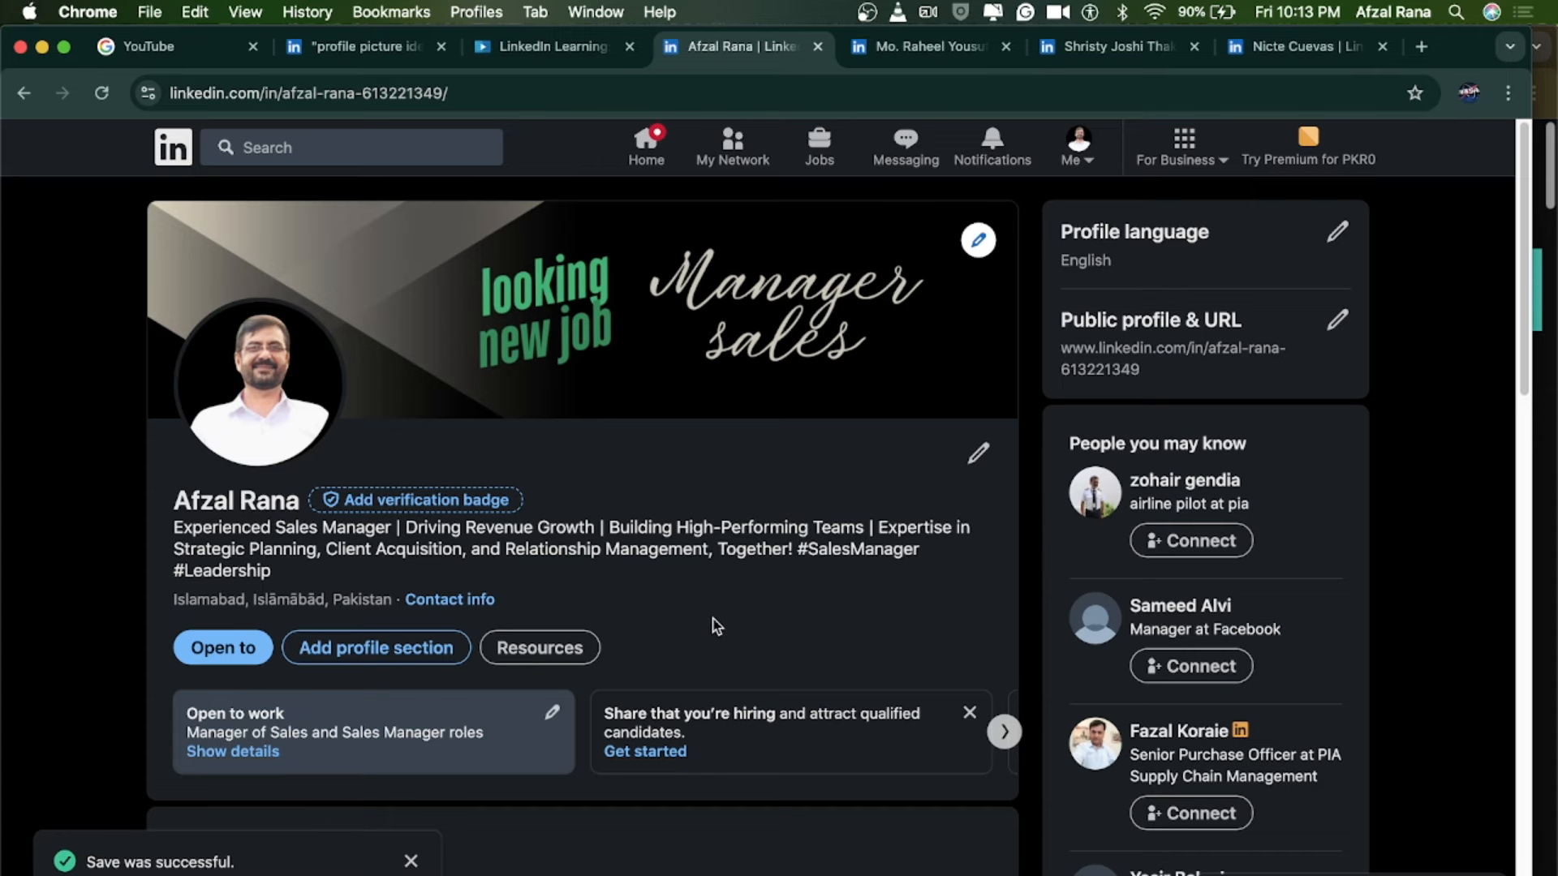
{"action": "scroll", "coordinate": [717, 636], "scroll_direction": "down", "scroll_amount": 6}
{"action": "left_click", "coordinate": [867, 11]}
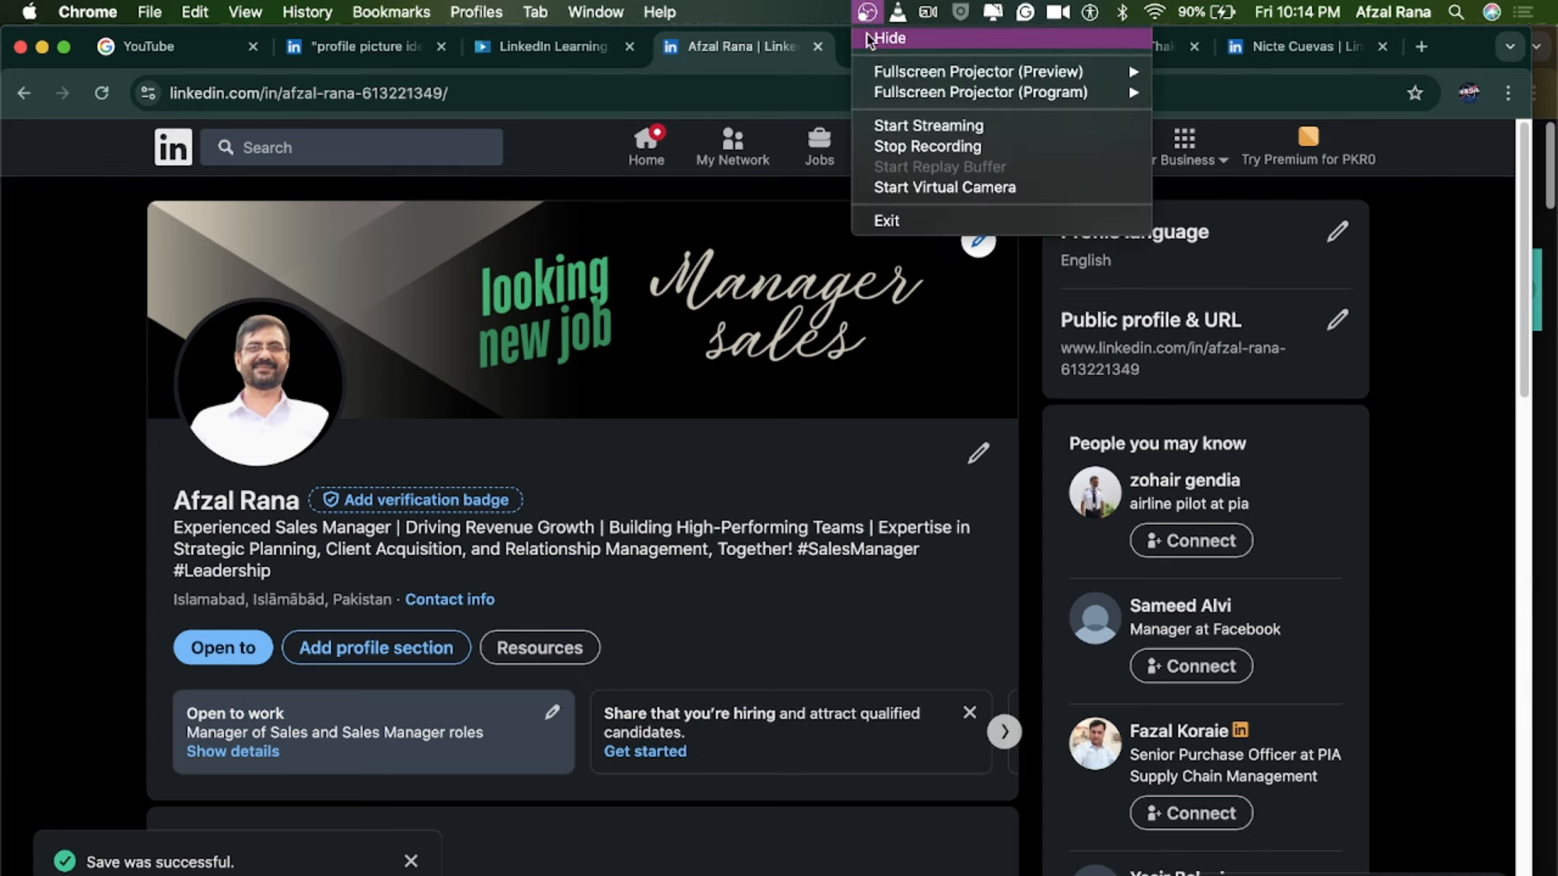
{"action": "left_click", "coordinate": [888, 146]}
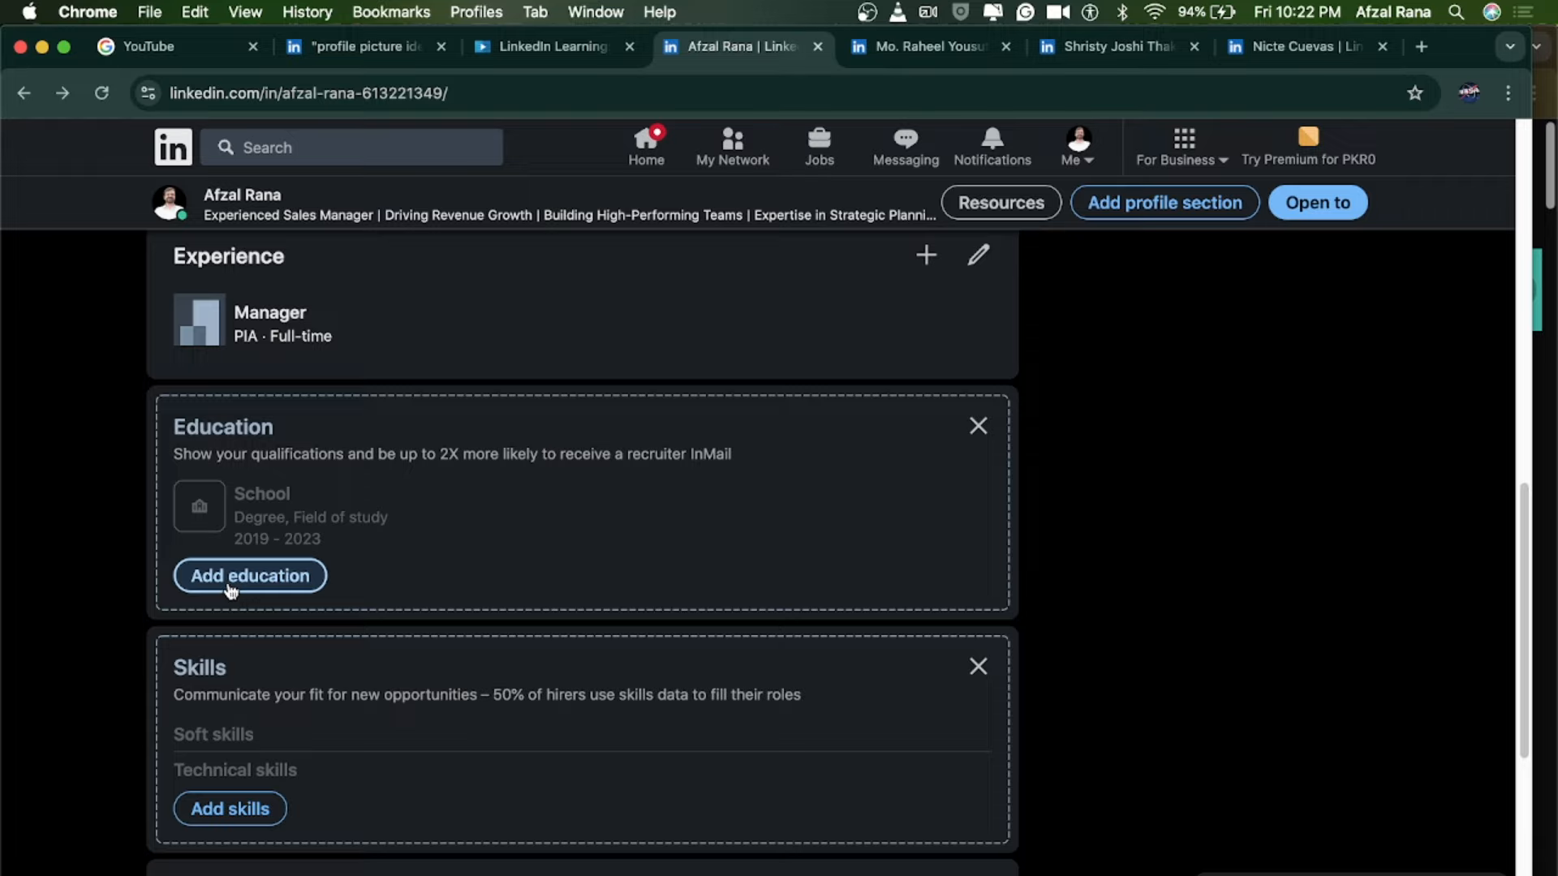
{"action": "scroll", "coordinate": [556, 515], "scroll_direction": "up", "scroll_amount": 15}
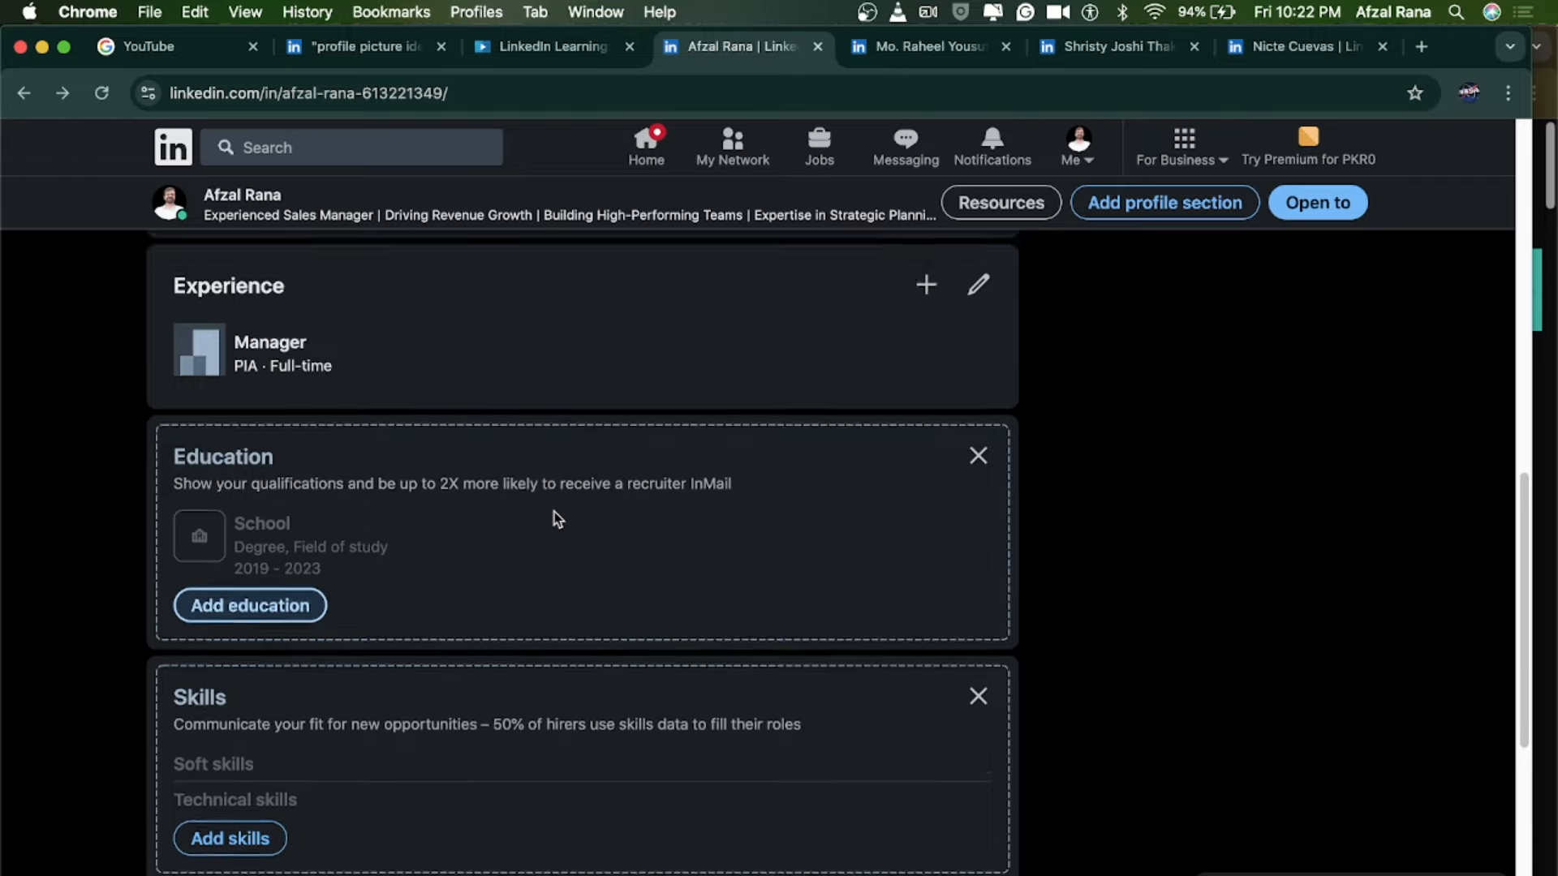
Open a new education entry from the profile's Education section and examine its school, degree, field of study and date fields.
{"action": "scroll", "coordinate": [755, 468], "scroll_direction": "down", "scroll_amount": 6}
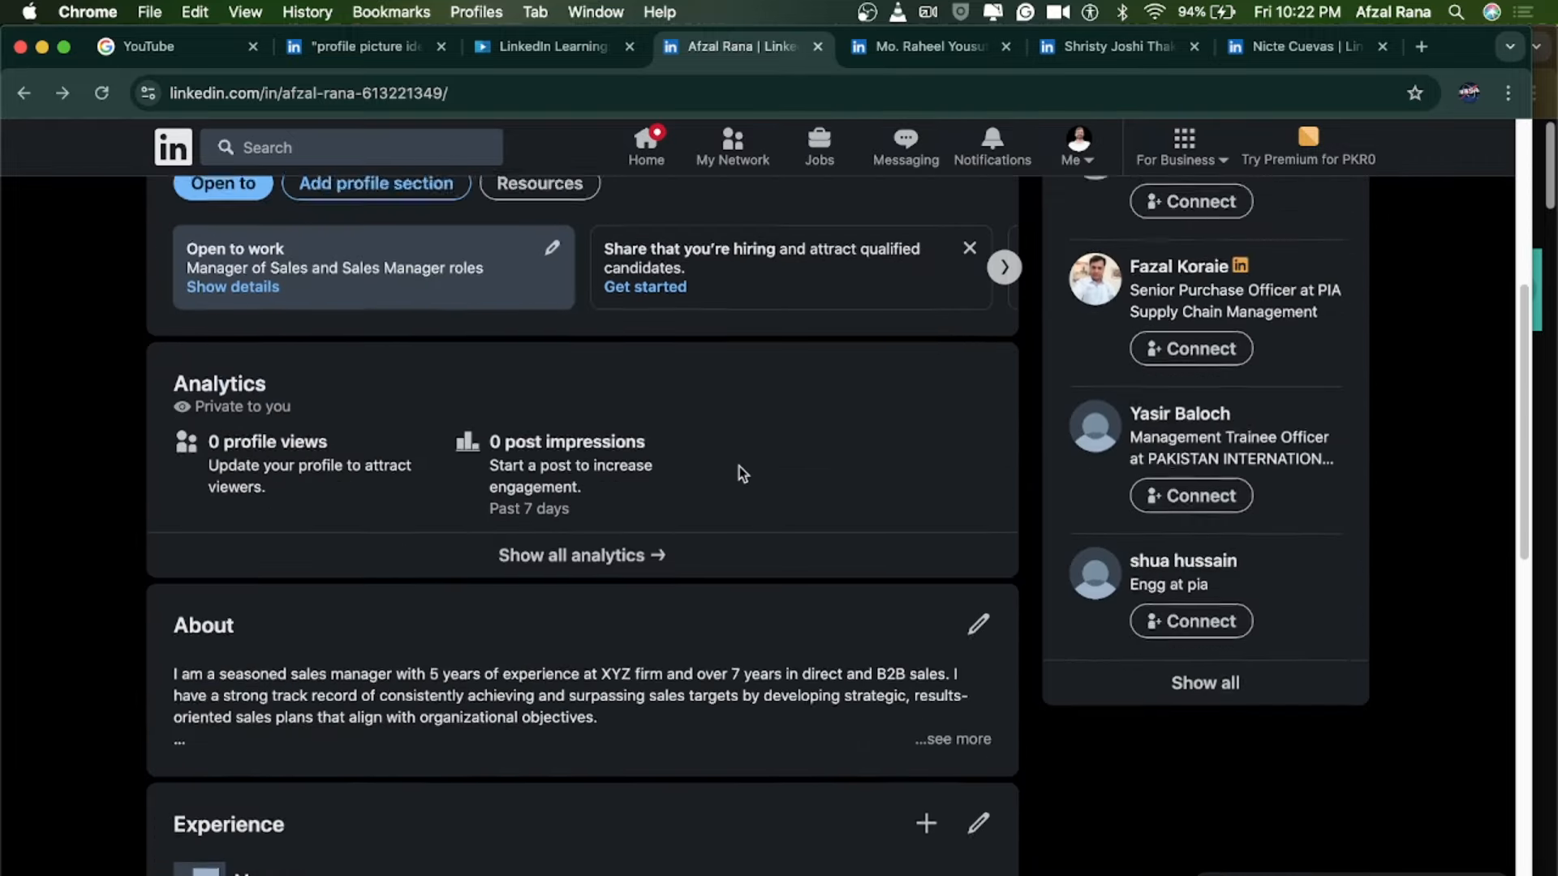
{"action": "scroll", "coordinate": [734, 474], "scroll_direction": "down", "scroll_amount": 7}
{"action": "scroll", "coordinate": [731, 473], "scroll_direction": "up", "scroll_amount": 4}
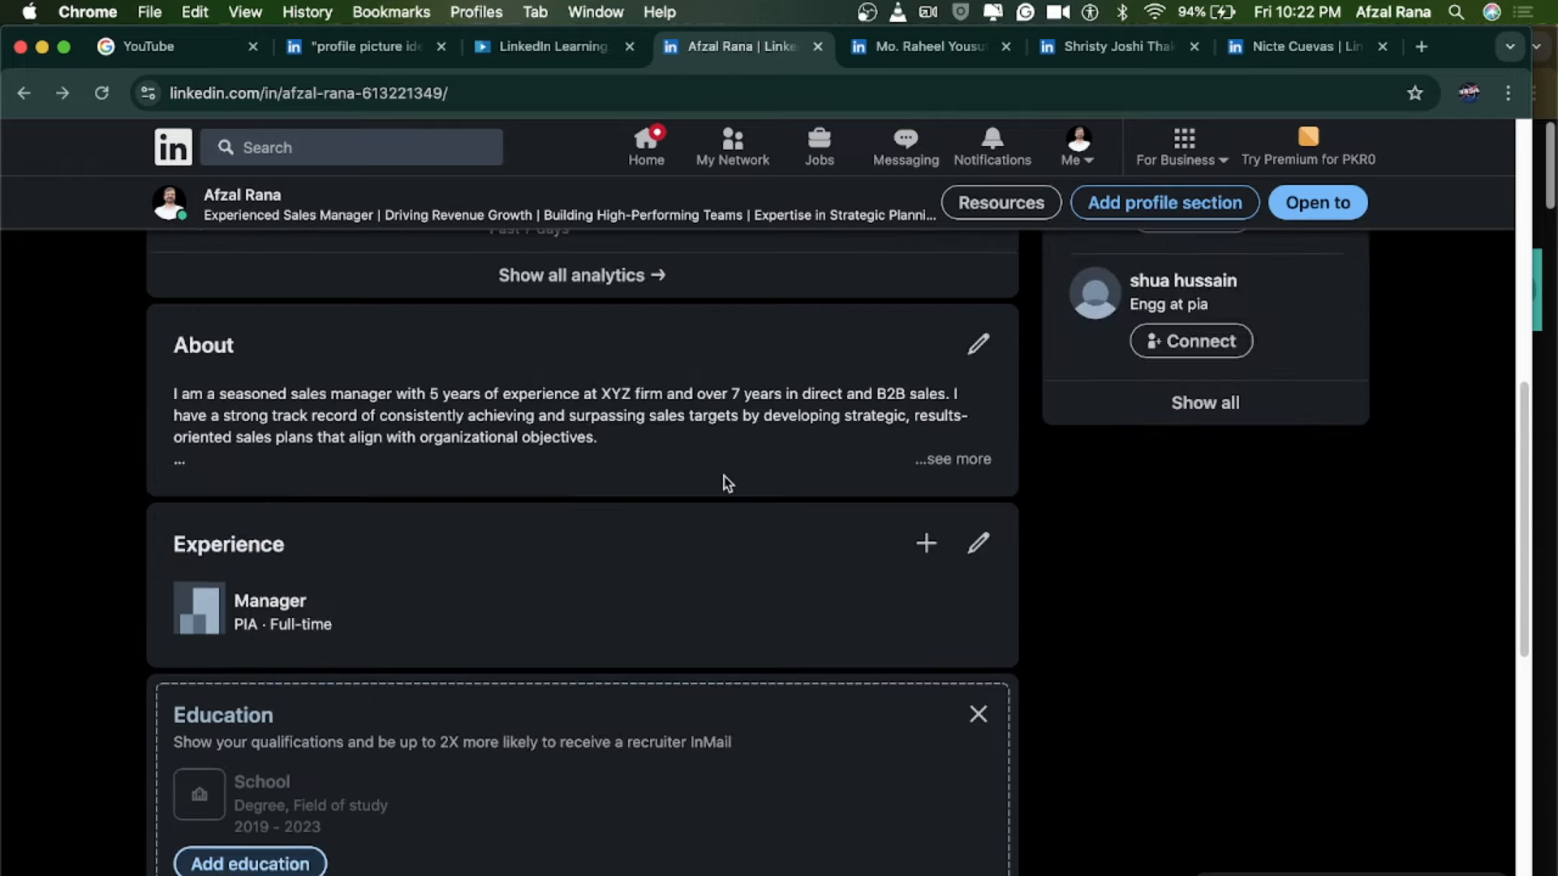
{"action": "scroll", "coordinate": [724, 482], "scroll_direction": "down", "scroll_amount": 5}
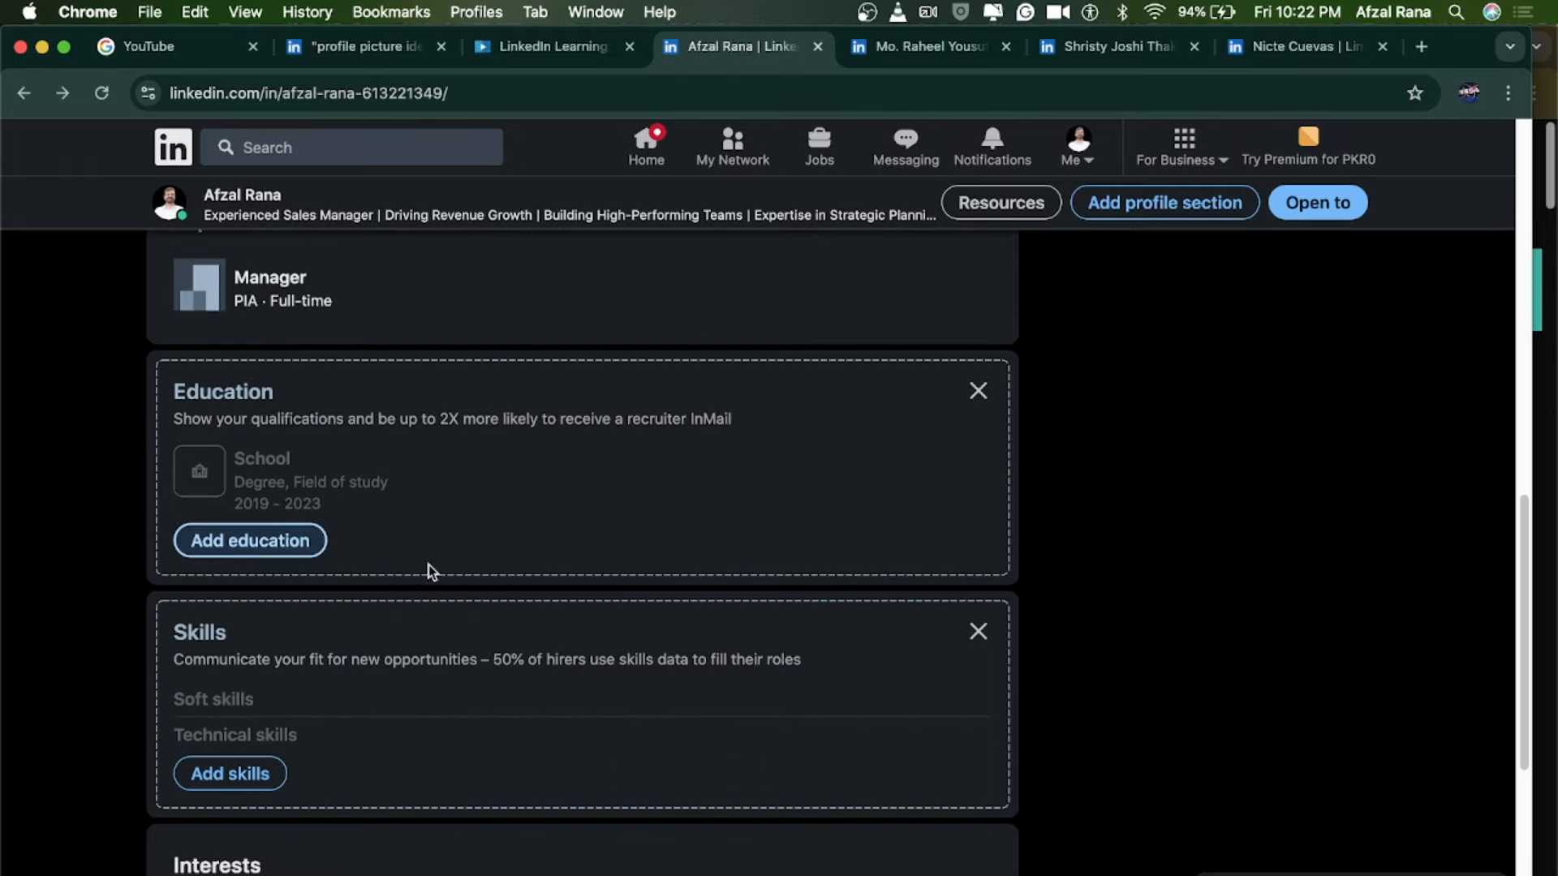
{"action": "left_click", "coordinate": [239, 541]}
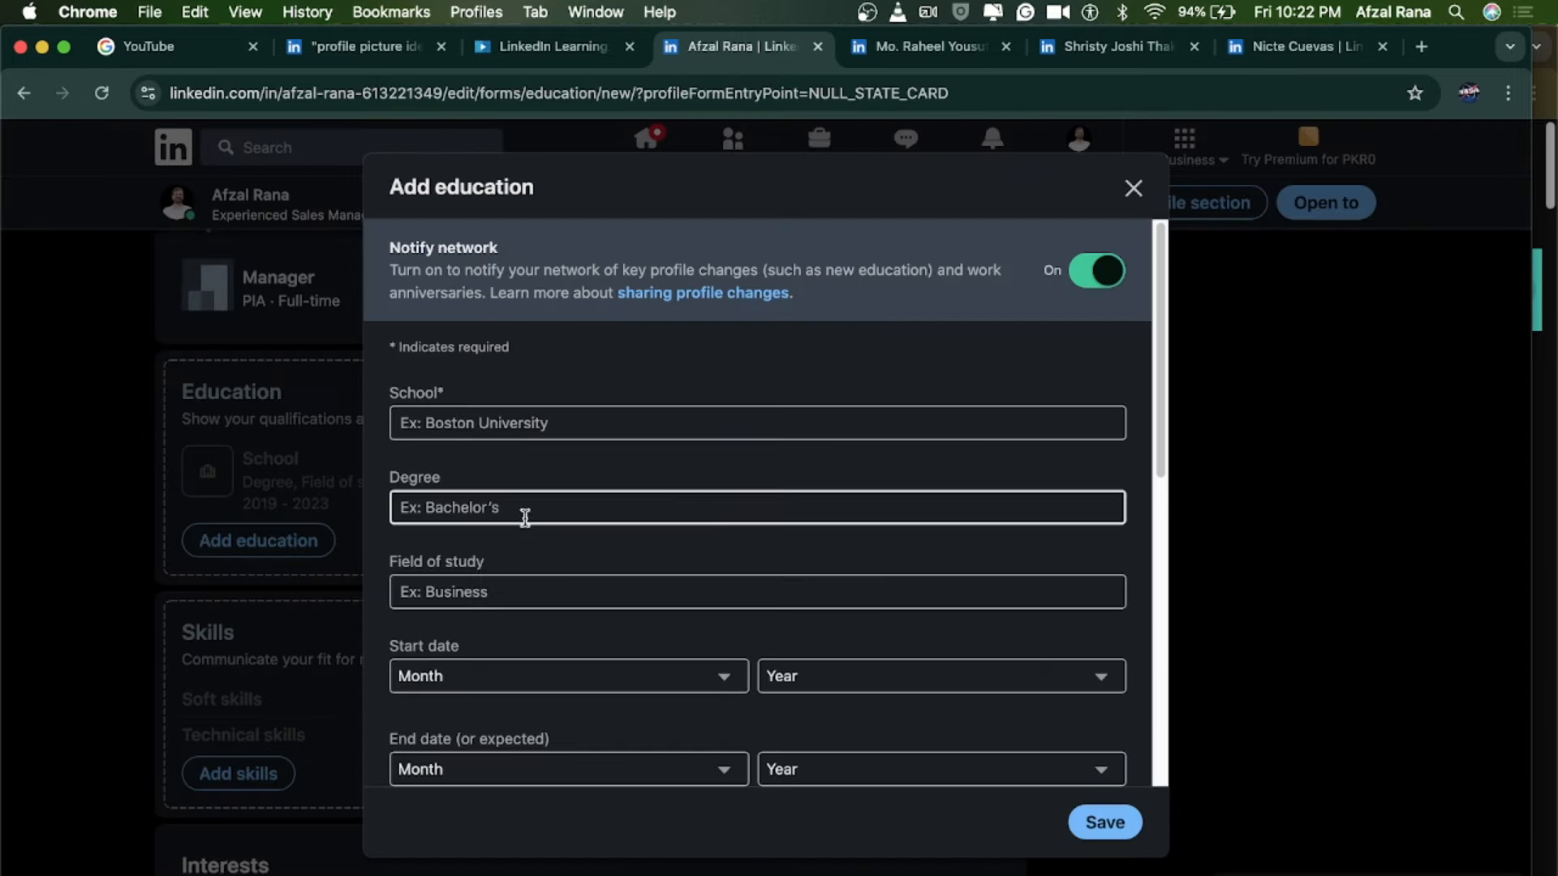
{"action": "scroll", "coordinate": [793, 504], "scroll_direction": "down", "scroll_amount": 1}
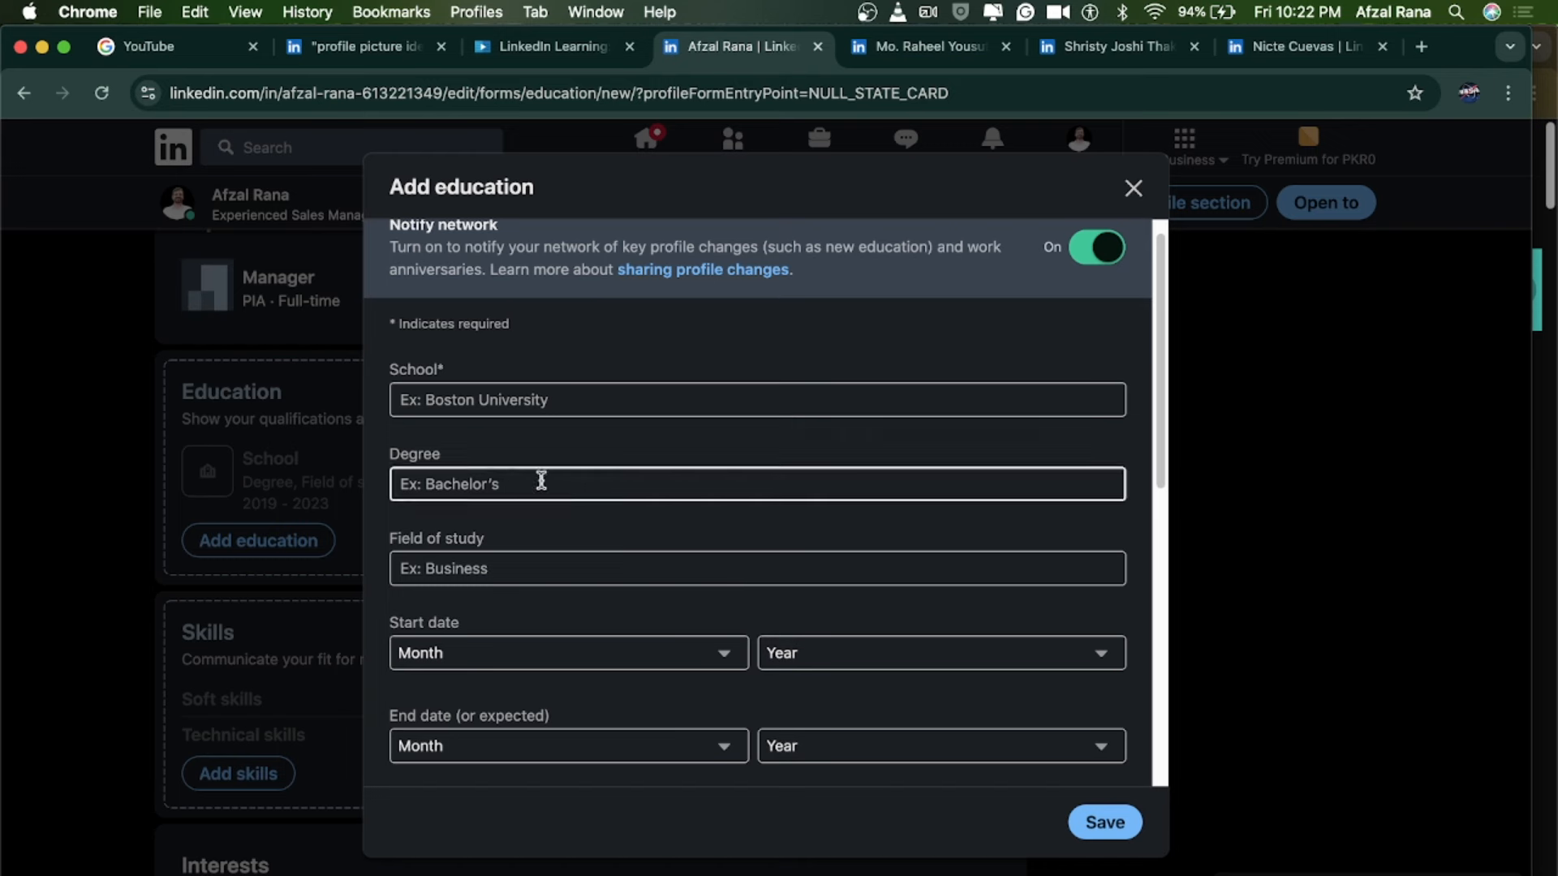
{"action": "left_click", "coordinate": [445, 400]}
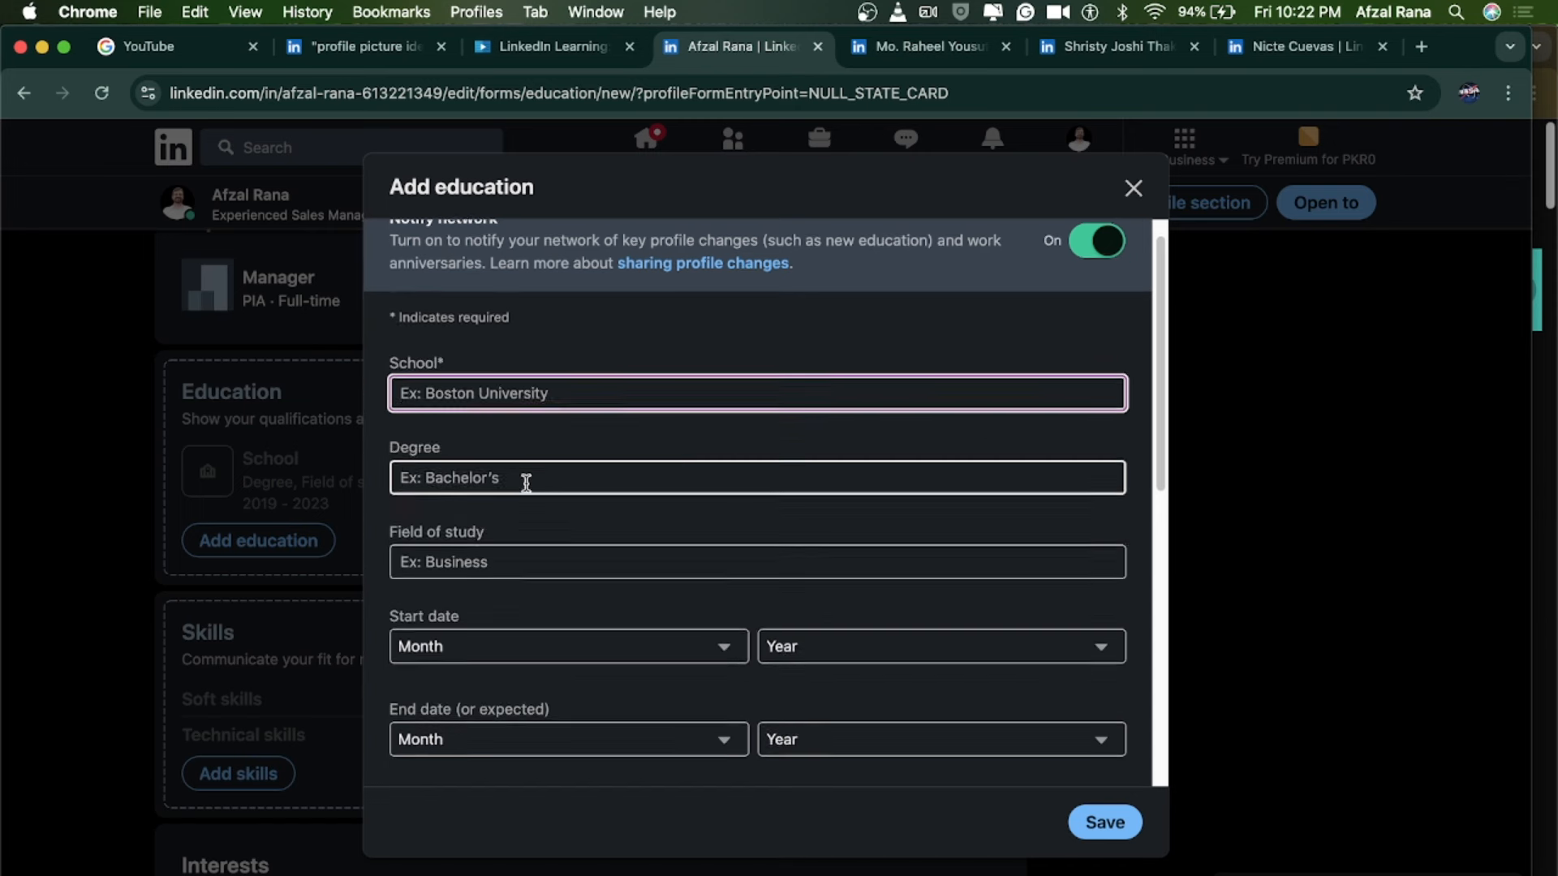
{"action": "scroll", "coordinate": [526, 484], "scroll_direction": "down", "scroll_amount": 3}
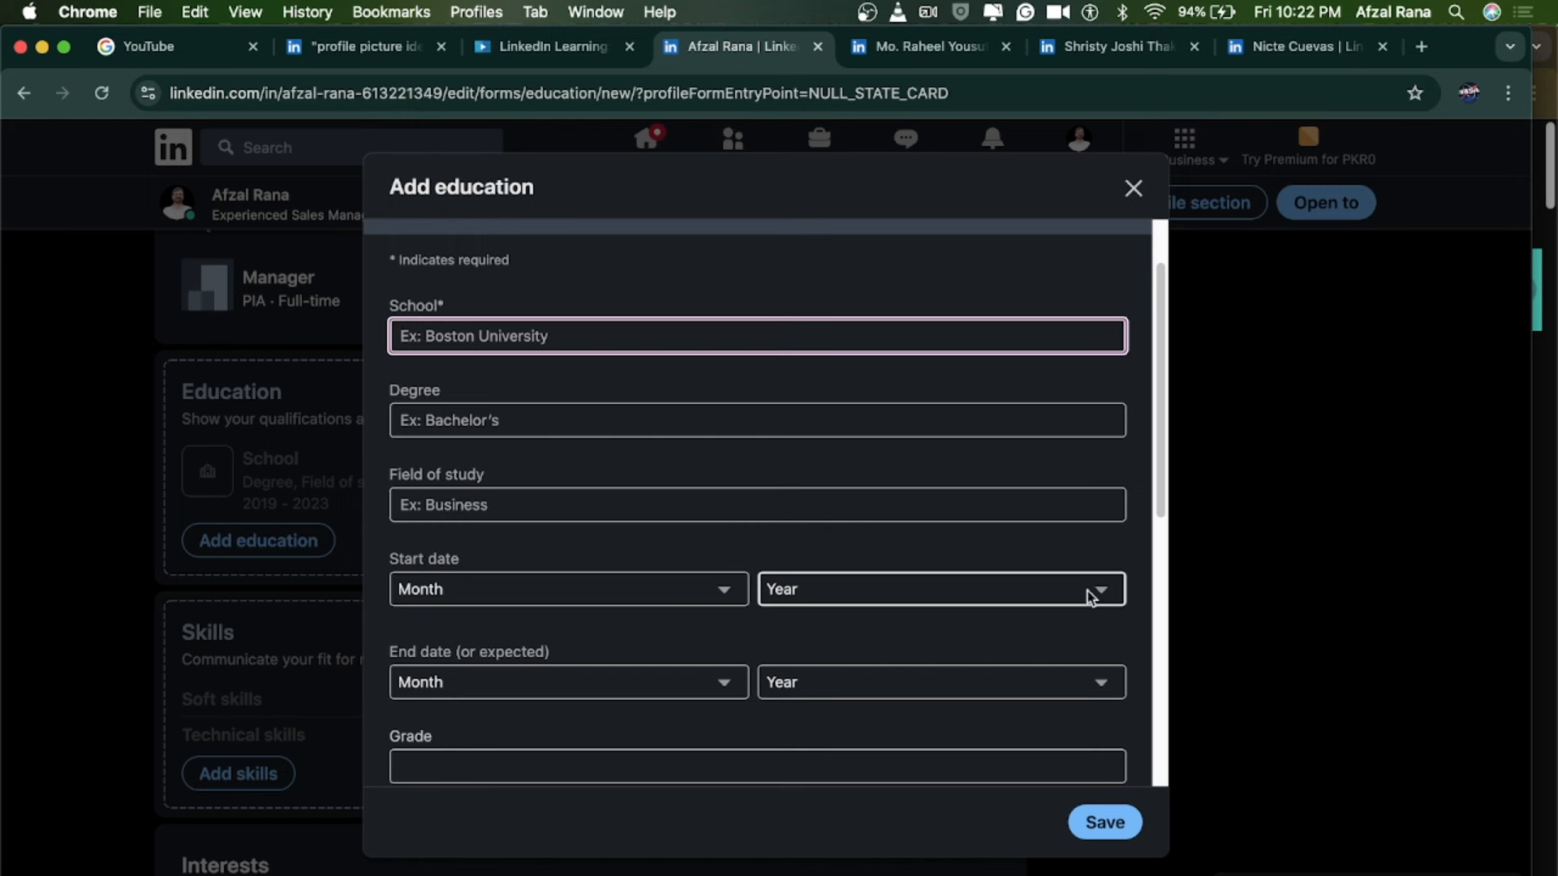
{"action": "scroll", "coordinate": [478, 665], "scroll_direction": "down", "scroll_amount": 1}
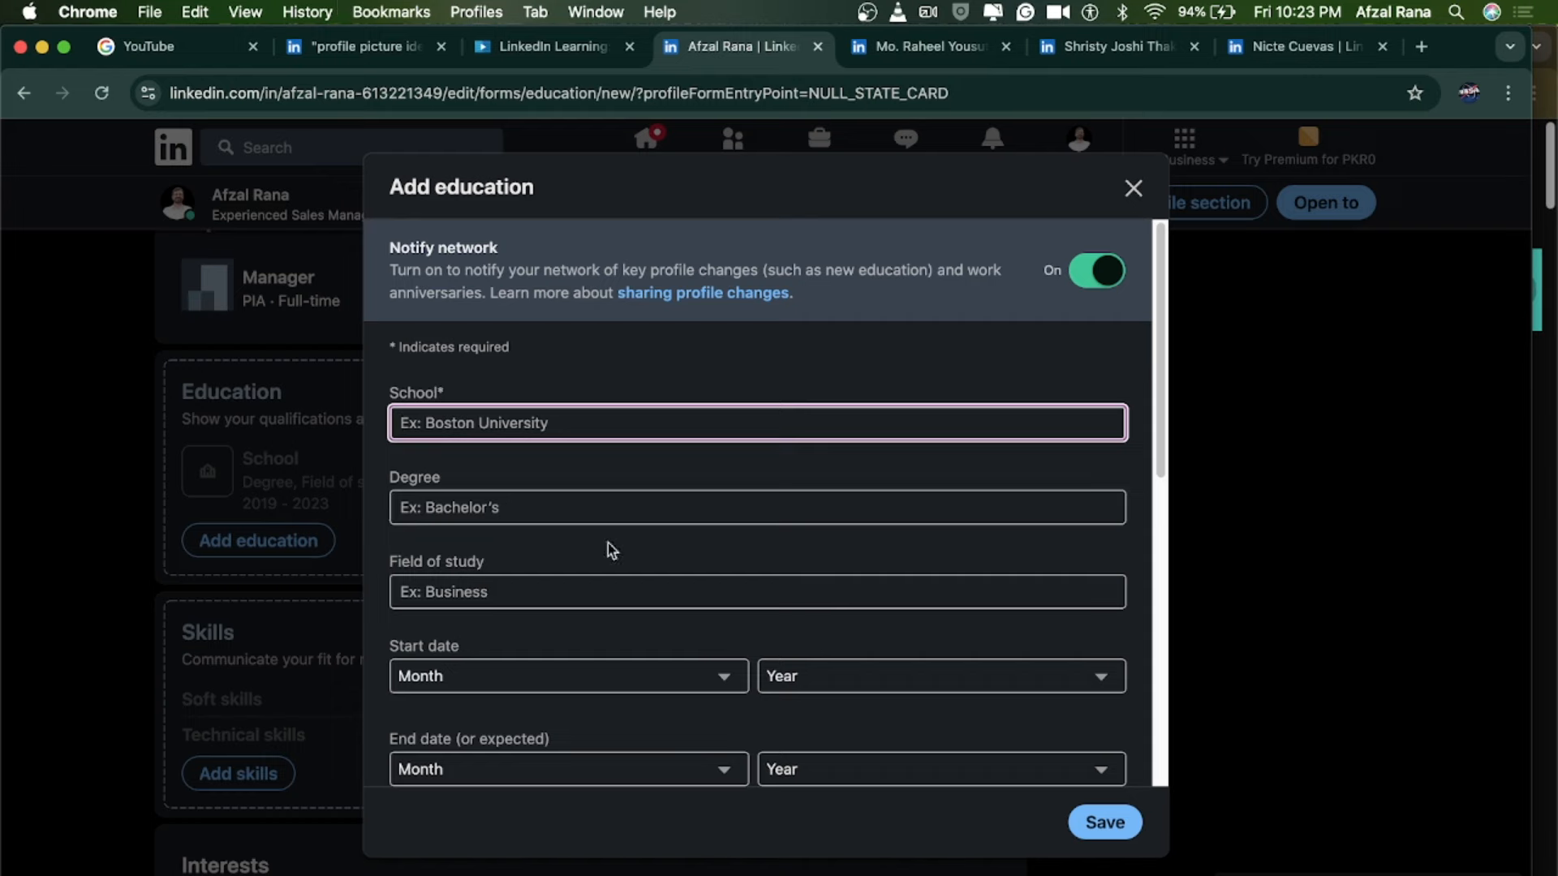
Examine the education form's grade, activities and societies, description, skills and media fields.
{"action": "scroll", "coordinate": [699, 598], "scroll_direction": "down", "scroll_amount": 5}
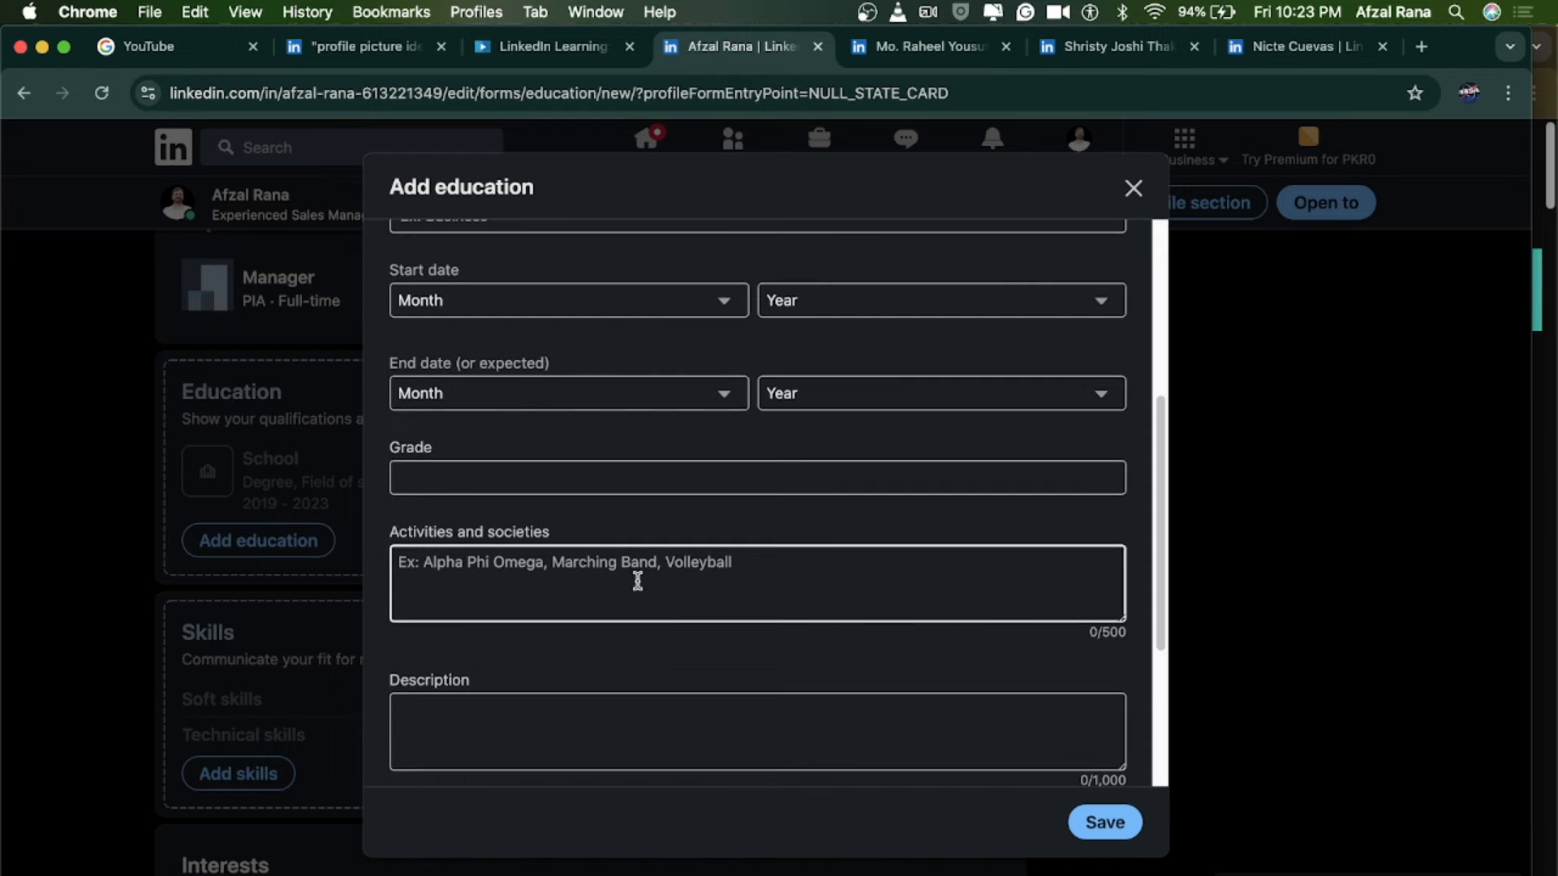
{"action": "scroll", "coordinate": [771, 597], "scroll_direction": "down", "scroll_amount": 3}
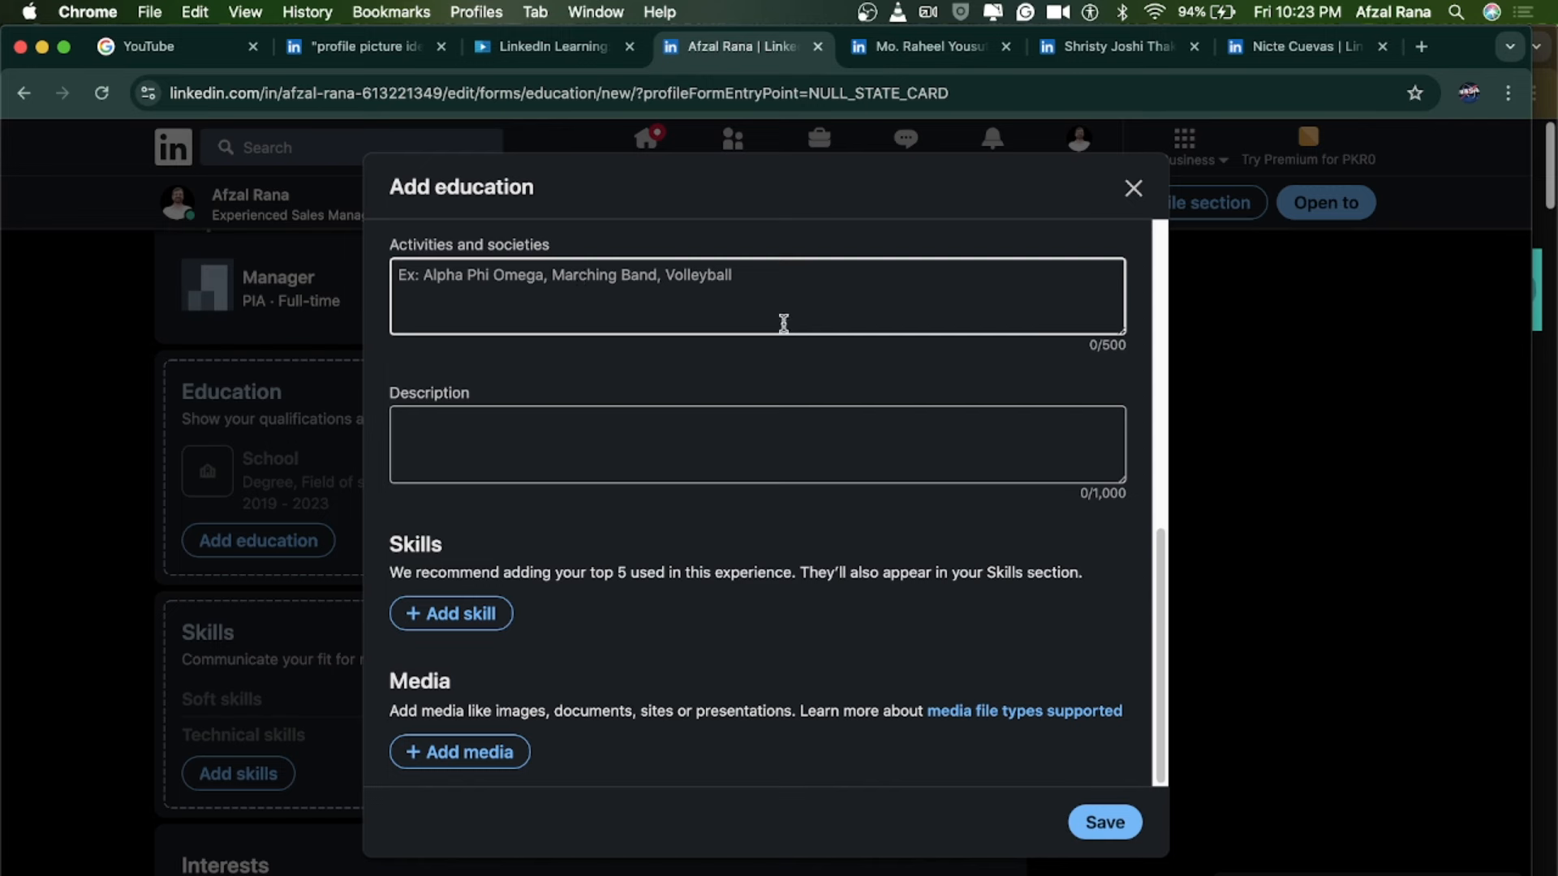
{"action": "left_click", "coordinate": [448, 436]}
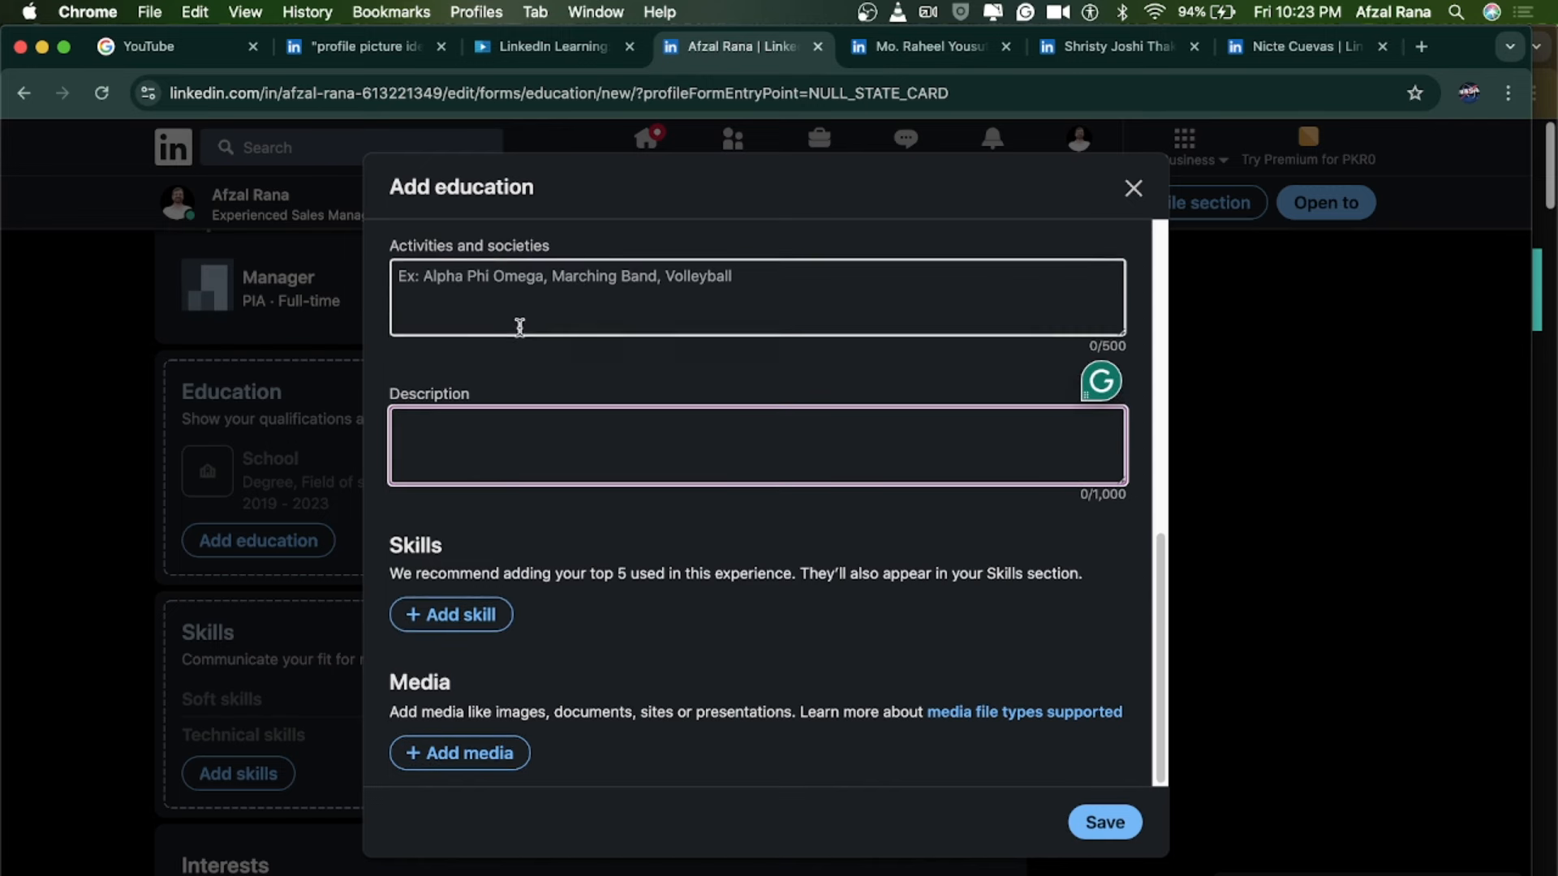
{"action": "scroll", "coordinate": [568, 332], "scroll_direction": "up", "scroll_amount": 1}
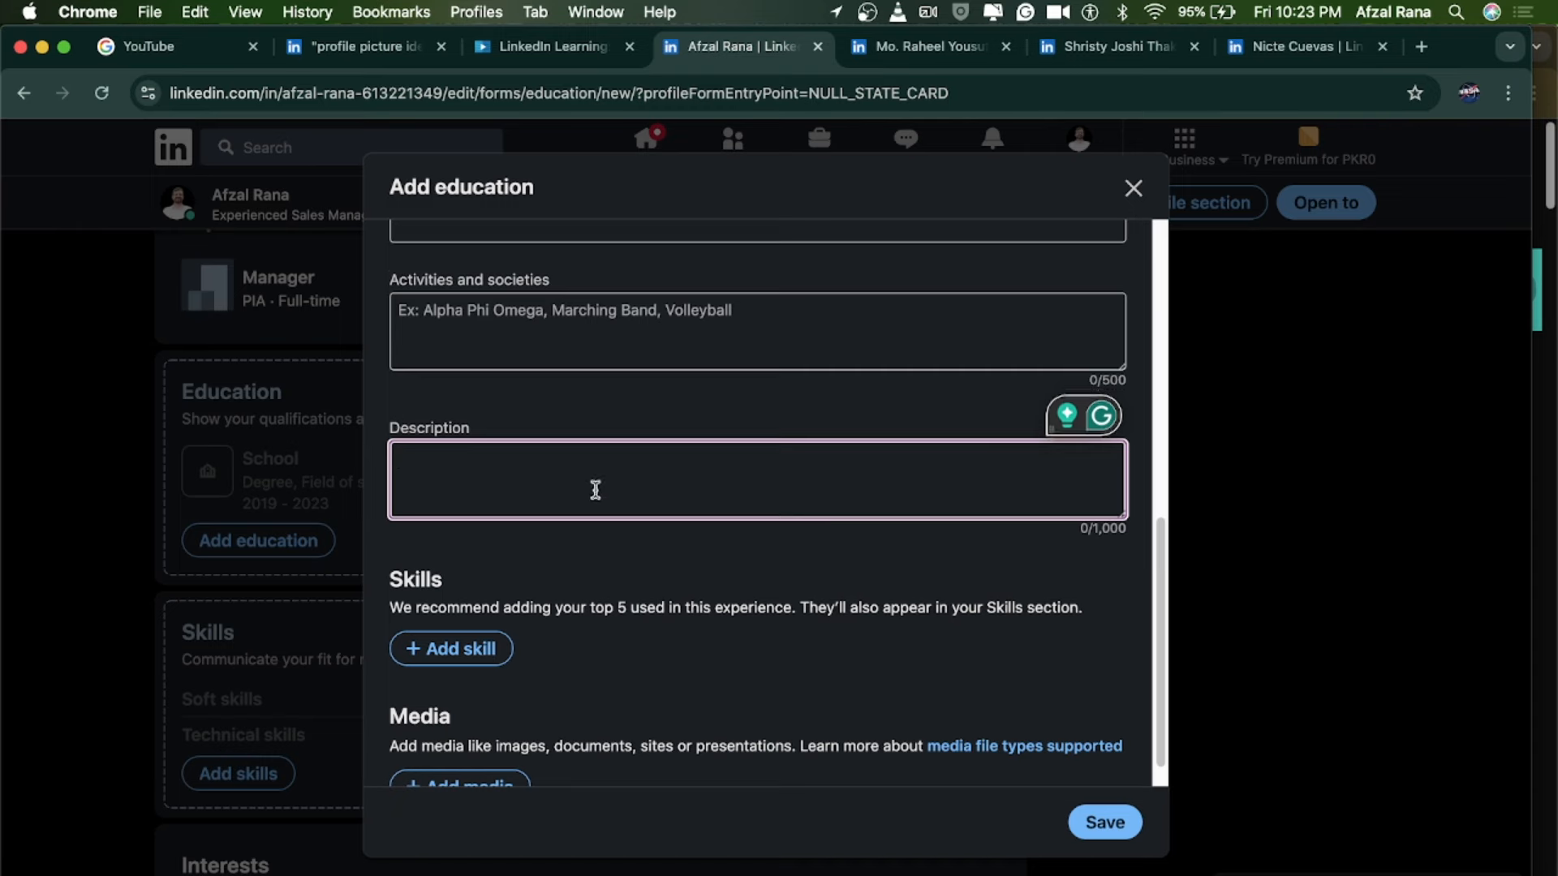
{"action": "scroll", "coordinate": [712, 518], "scroll_direction": "up", "scroll_amount": 5}
{"action": "scroll", "coordinate": [886, 587], "scroll_direction": "down", "scroll_amount": 5}
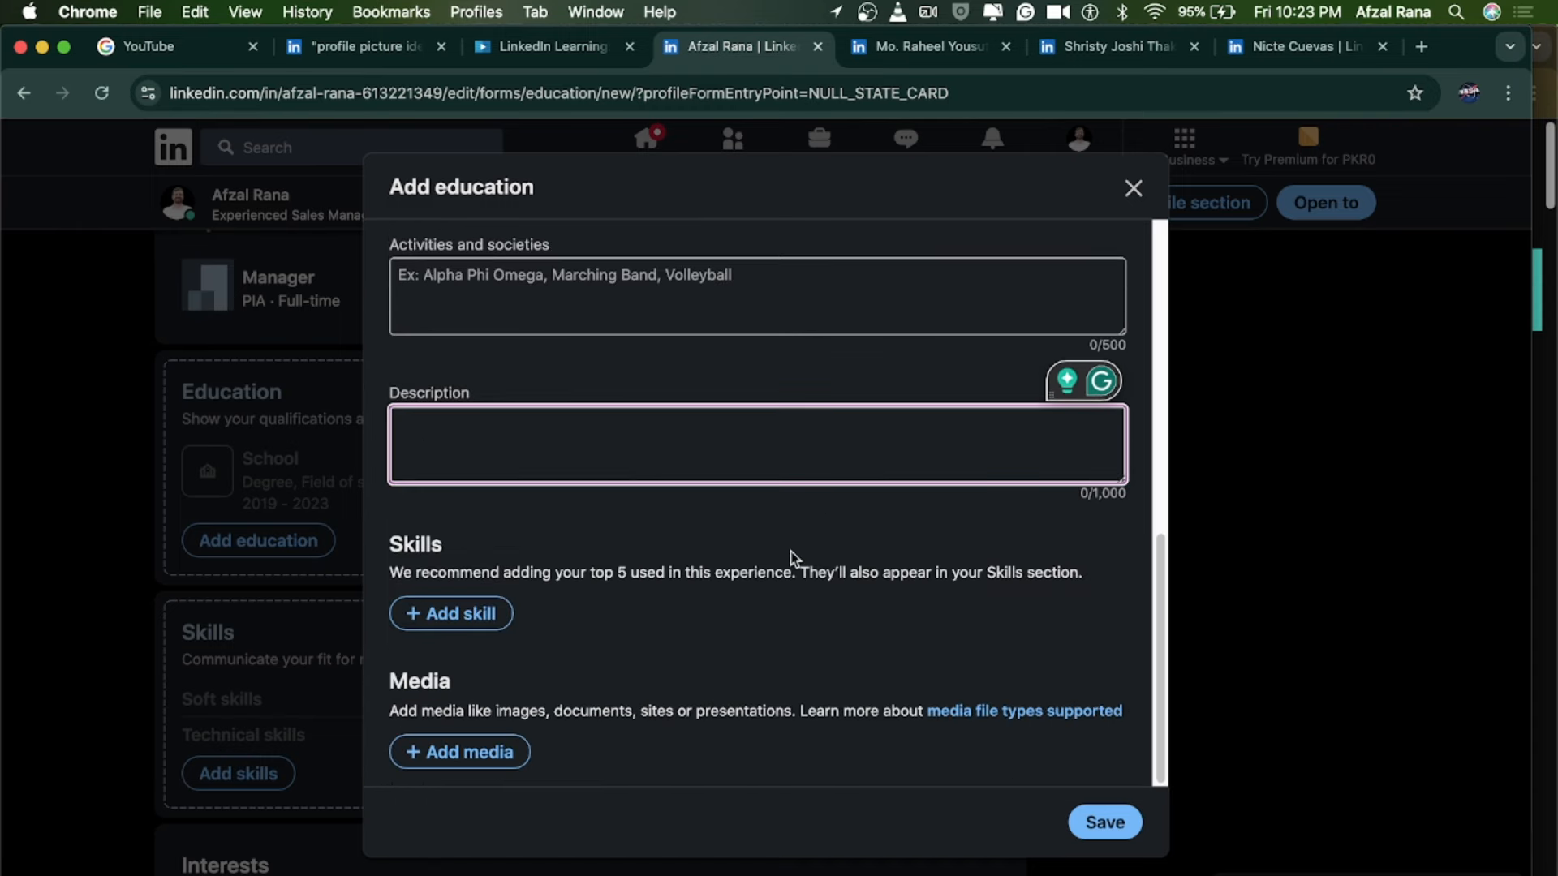
{"action": "scroll", "coordinate": [469, 446], "scroll_direction": "up", "scroll_amount": 5}
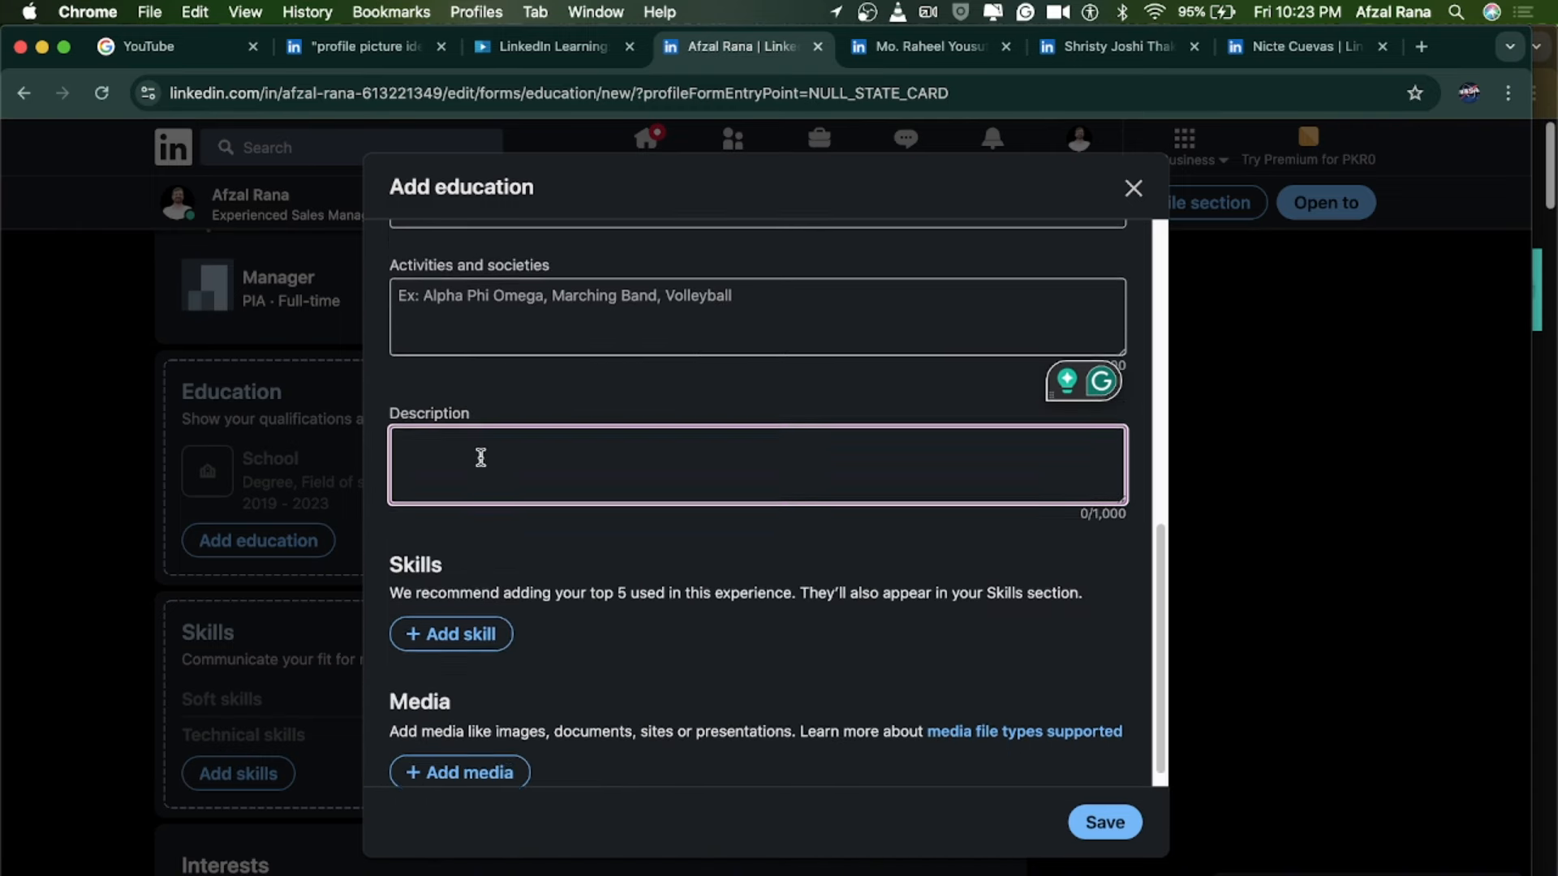
{"action": "scroll", "coordinate": [714, 491], "scroll_direction": "down", "scroll_amount": 3}
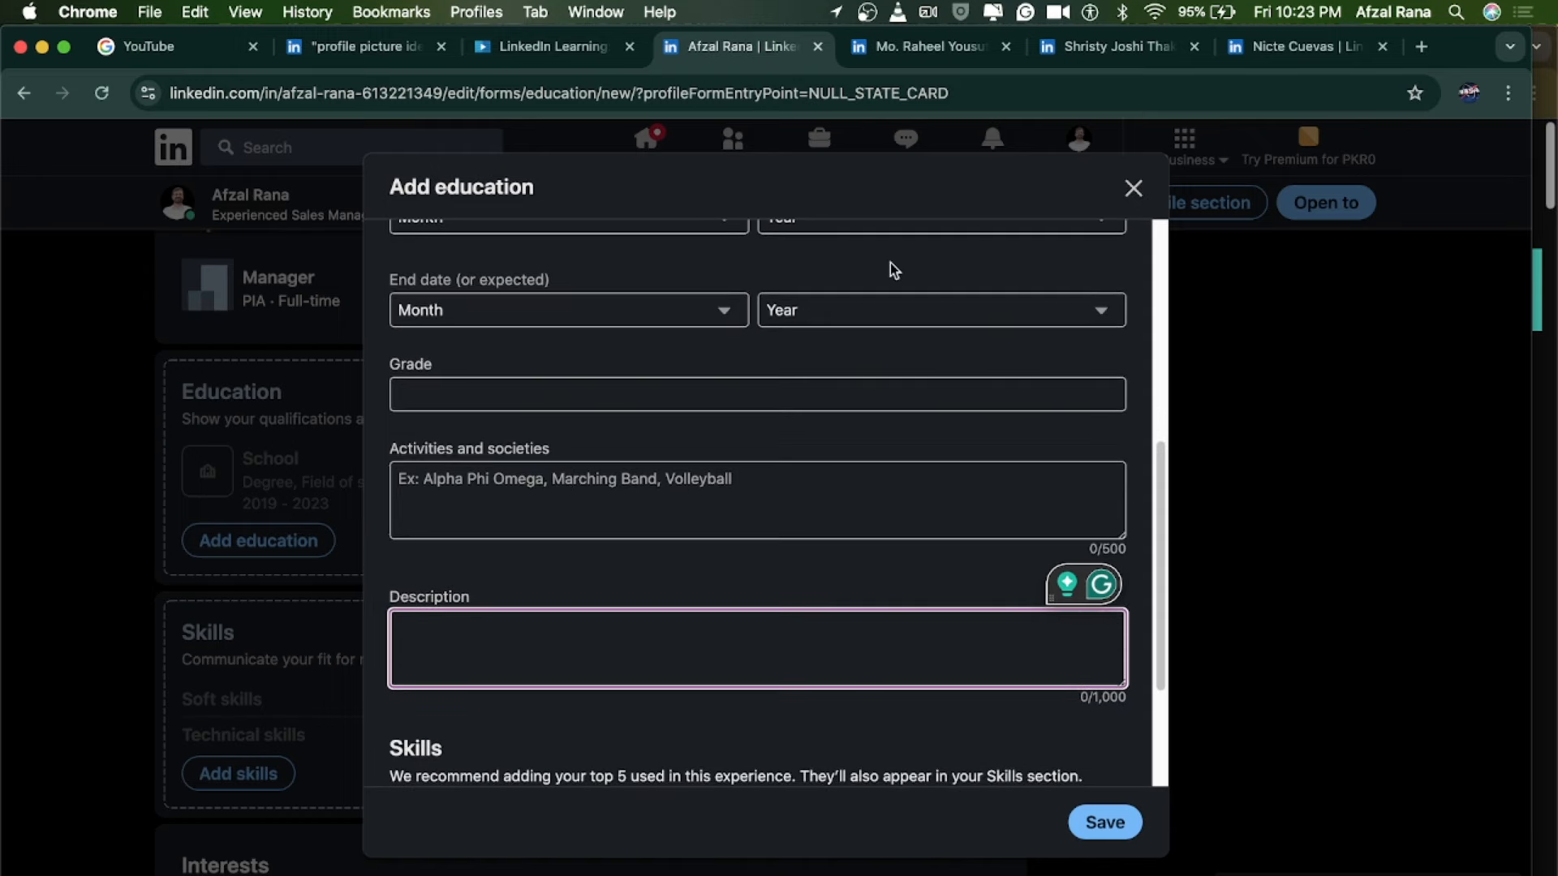
Go through the education form's fields again, try to save it without a school, and close the form.
{"action": "scroll", "coordinate": [742, 516], "scroll_direction": "up", "scroll_amount": 10}
{"action": "scroll", "coordinate": [731, 512], "scroll_direction": "down", "scroll_amount": 1}
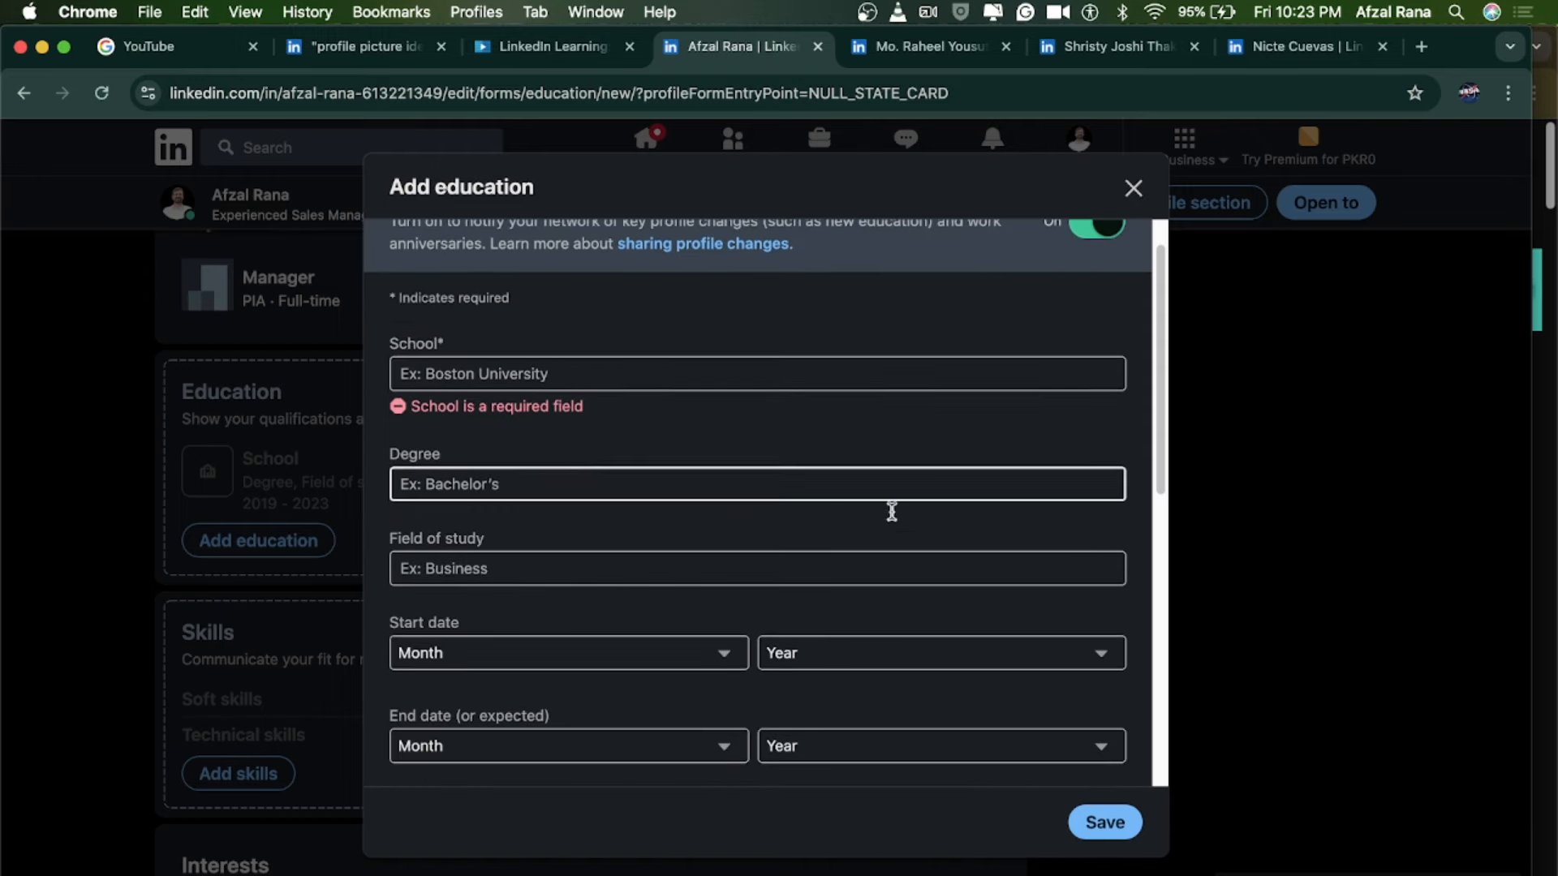
{"action": "scroll", "coordinate": [838, 657], "scroll_direction": "down", "scroll_amount": 5}
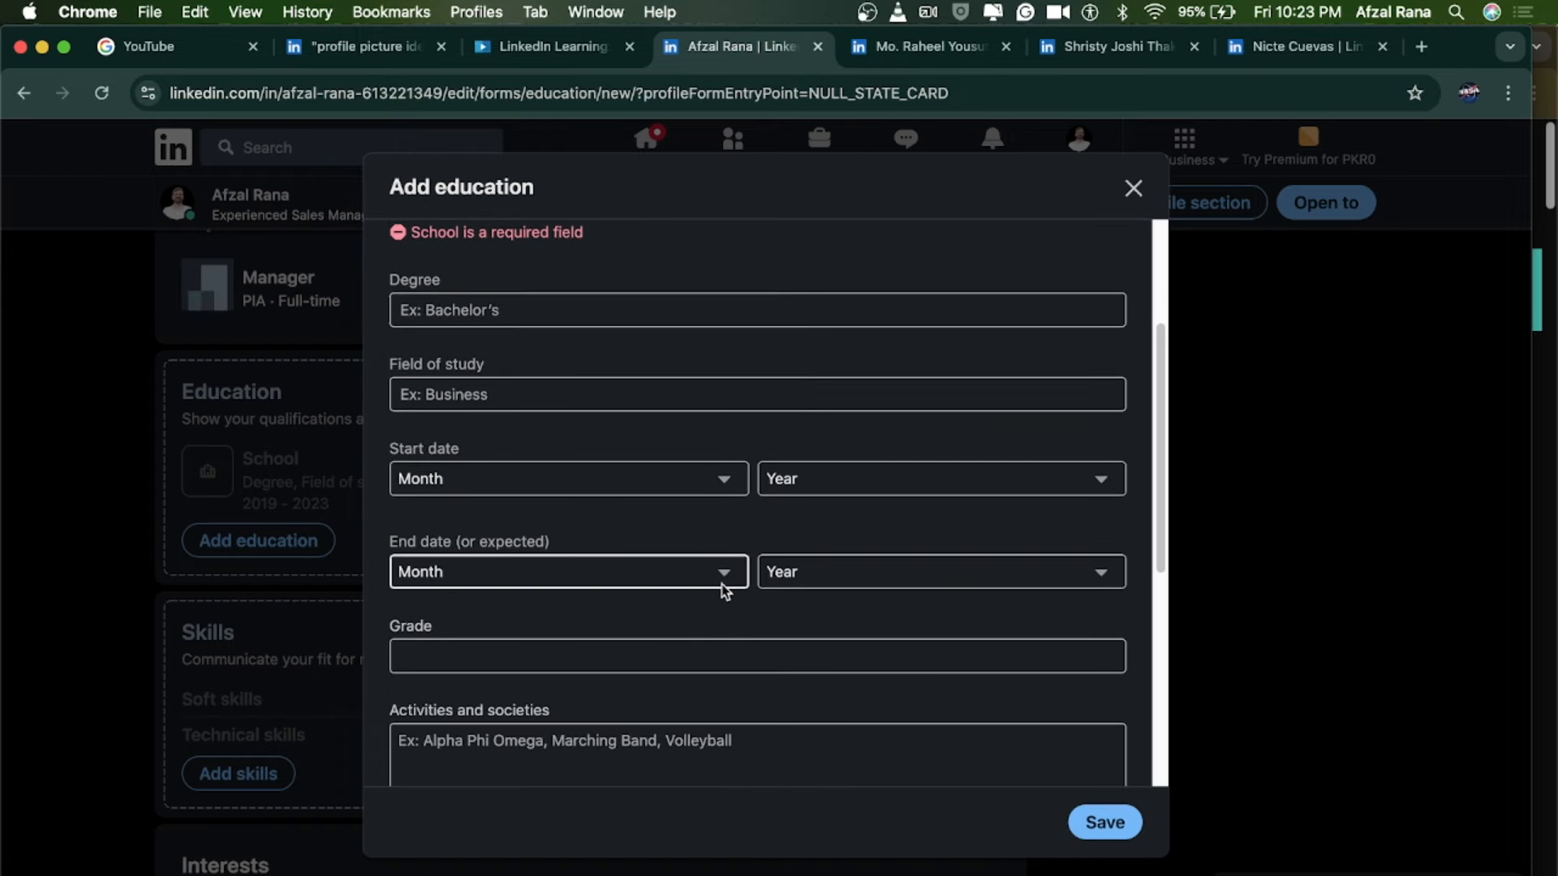
{"action": "scroll", "coordinate": [660, 452], "scroll_direction": "down", "scroll_amount": 3}
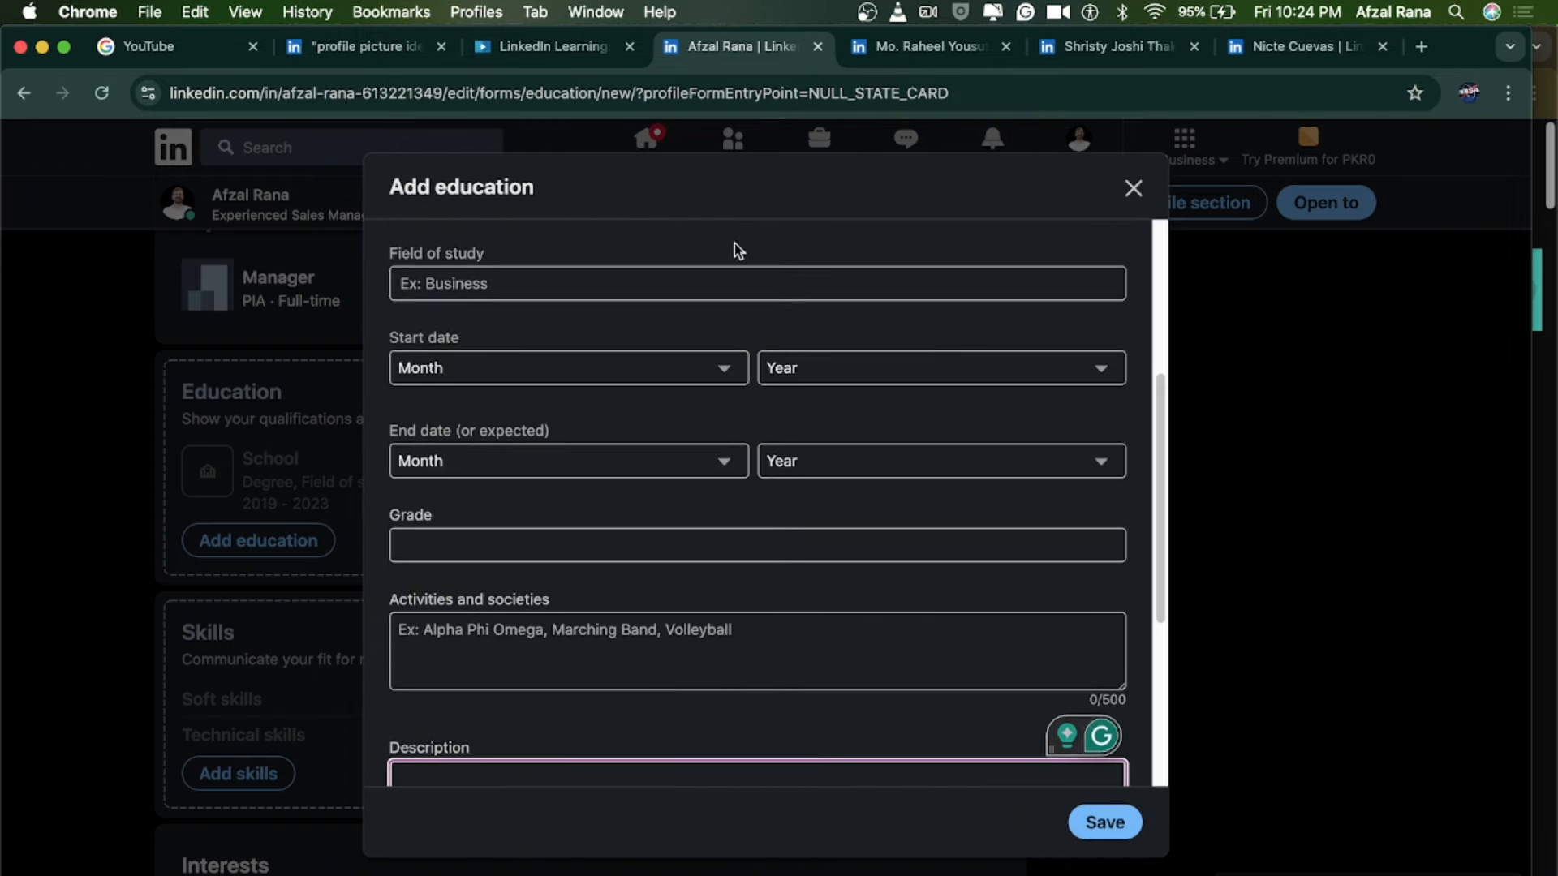
{"action": "scroll", "coordinate": [717, 504], "scroll_direction": "down", "scroll_amount": 4}
{"action": "scroll", "coordinate": [717, 503], "scroll_direction": "down", "scroll_amount": 2}
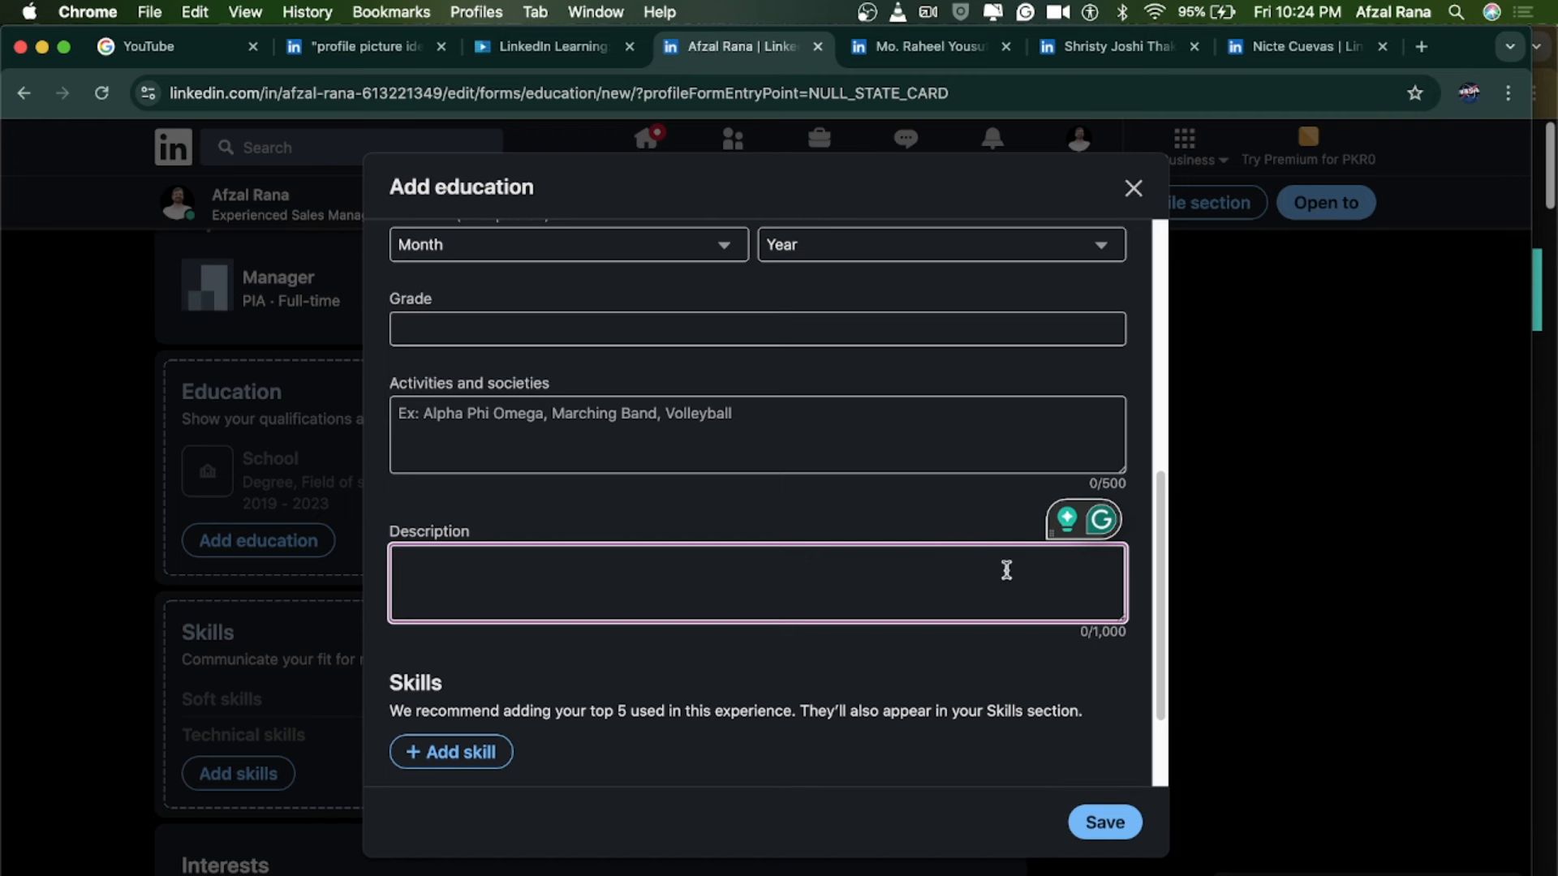
{"action": "left_click", "coordinate": [1104, 822]}
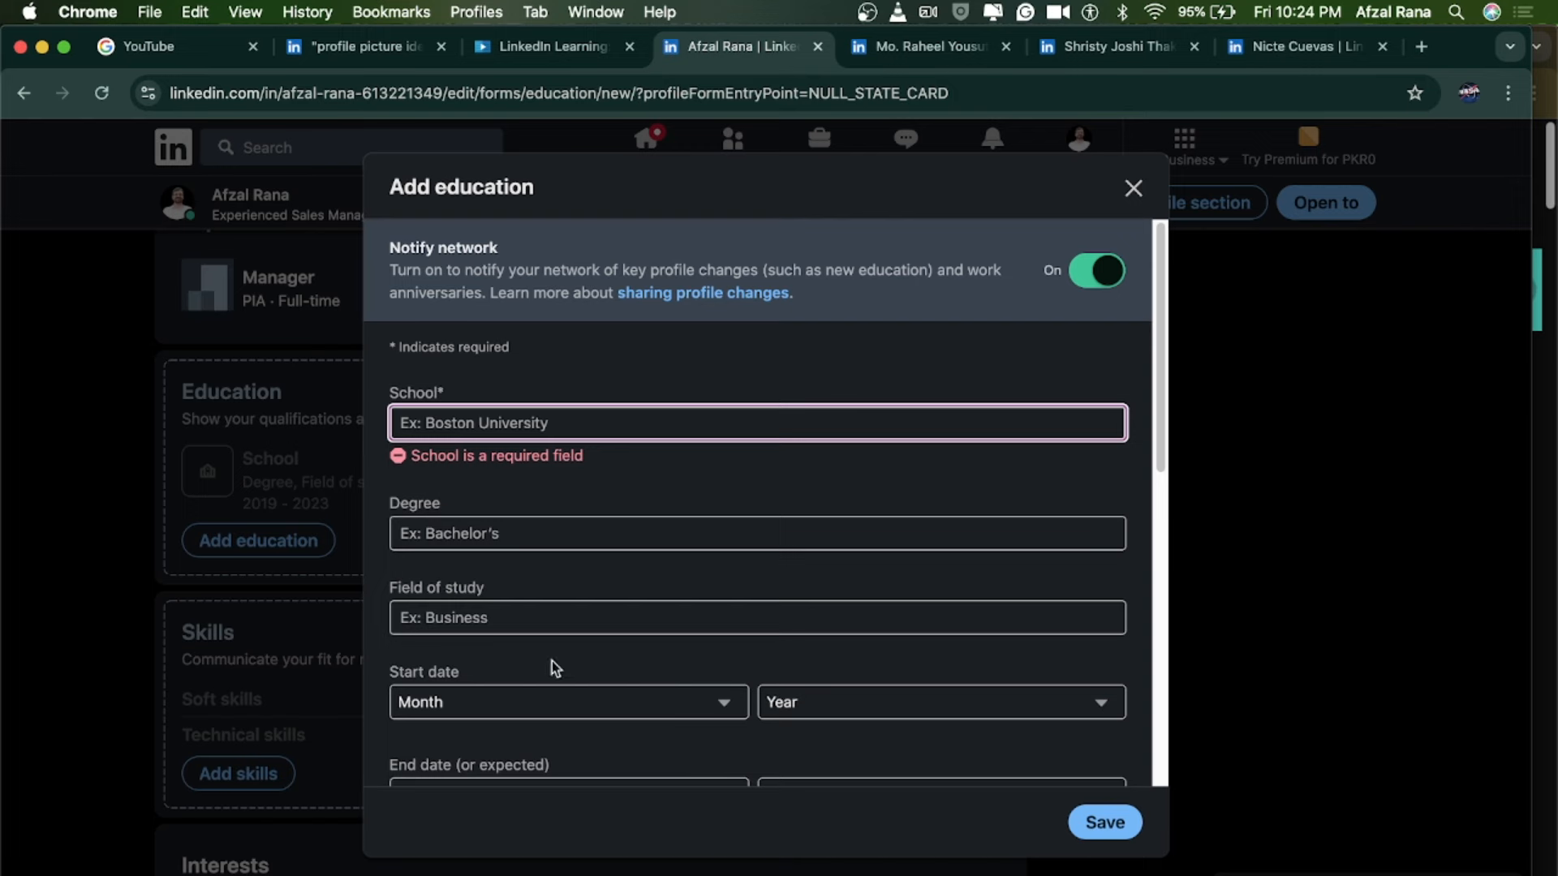
{"action": "left_click", "coordinate": [1119, 193]}
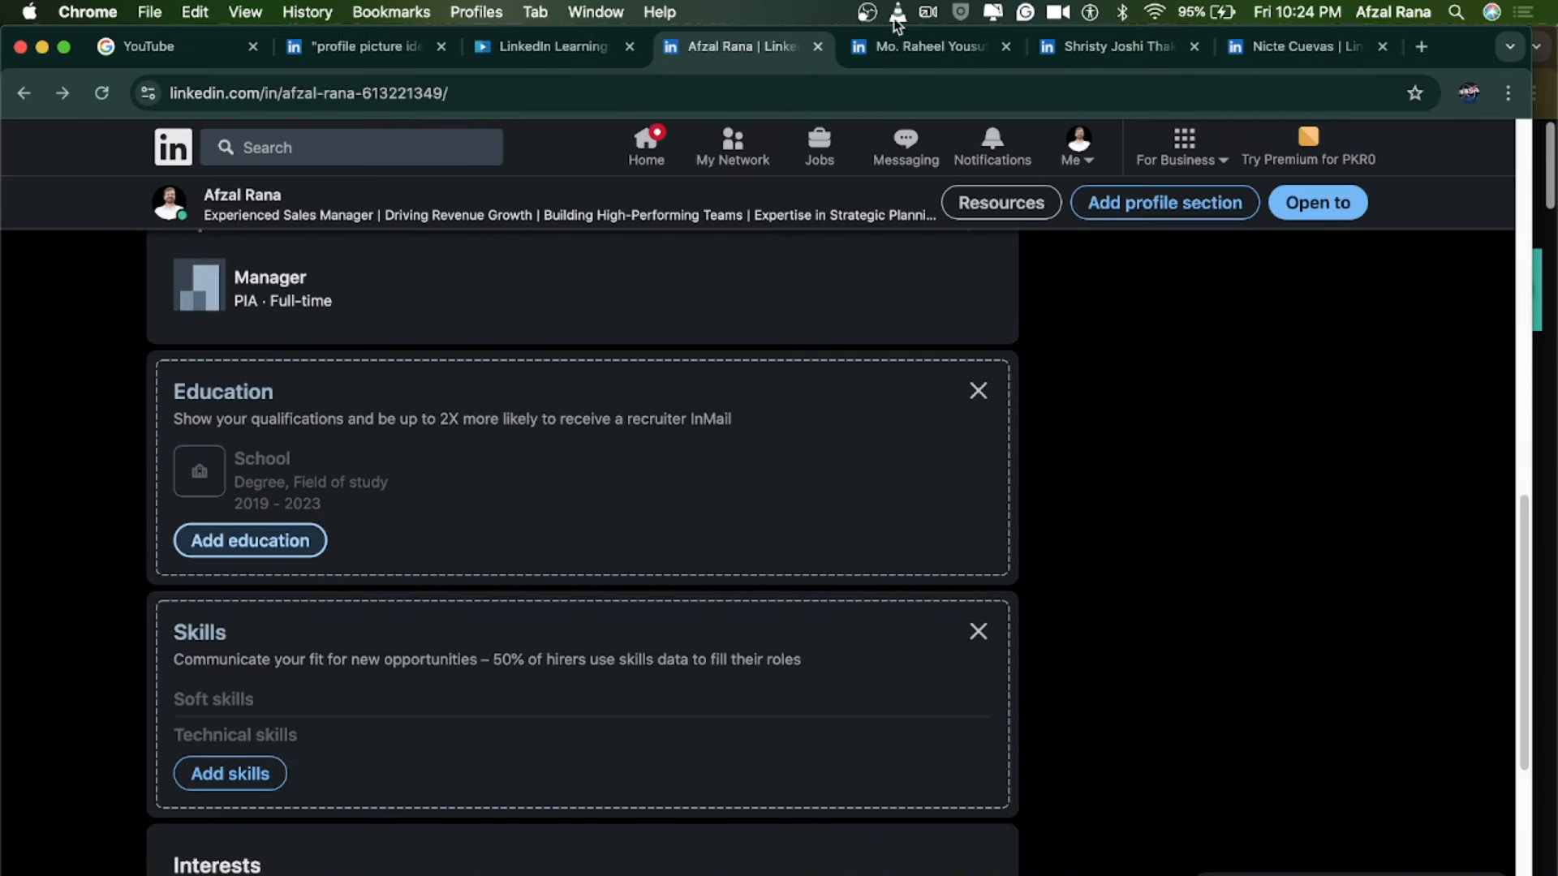
{"action": "left_click", "coordinate": [869, 13]}
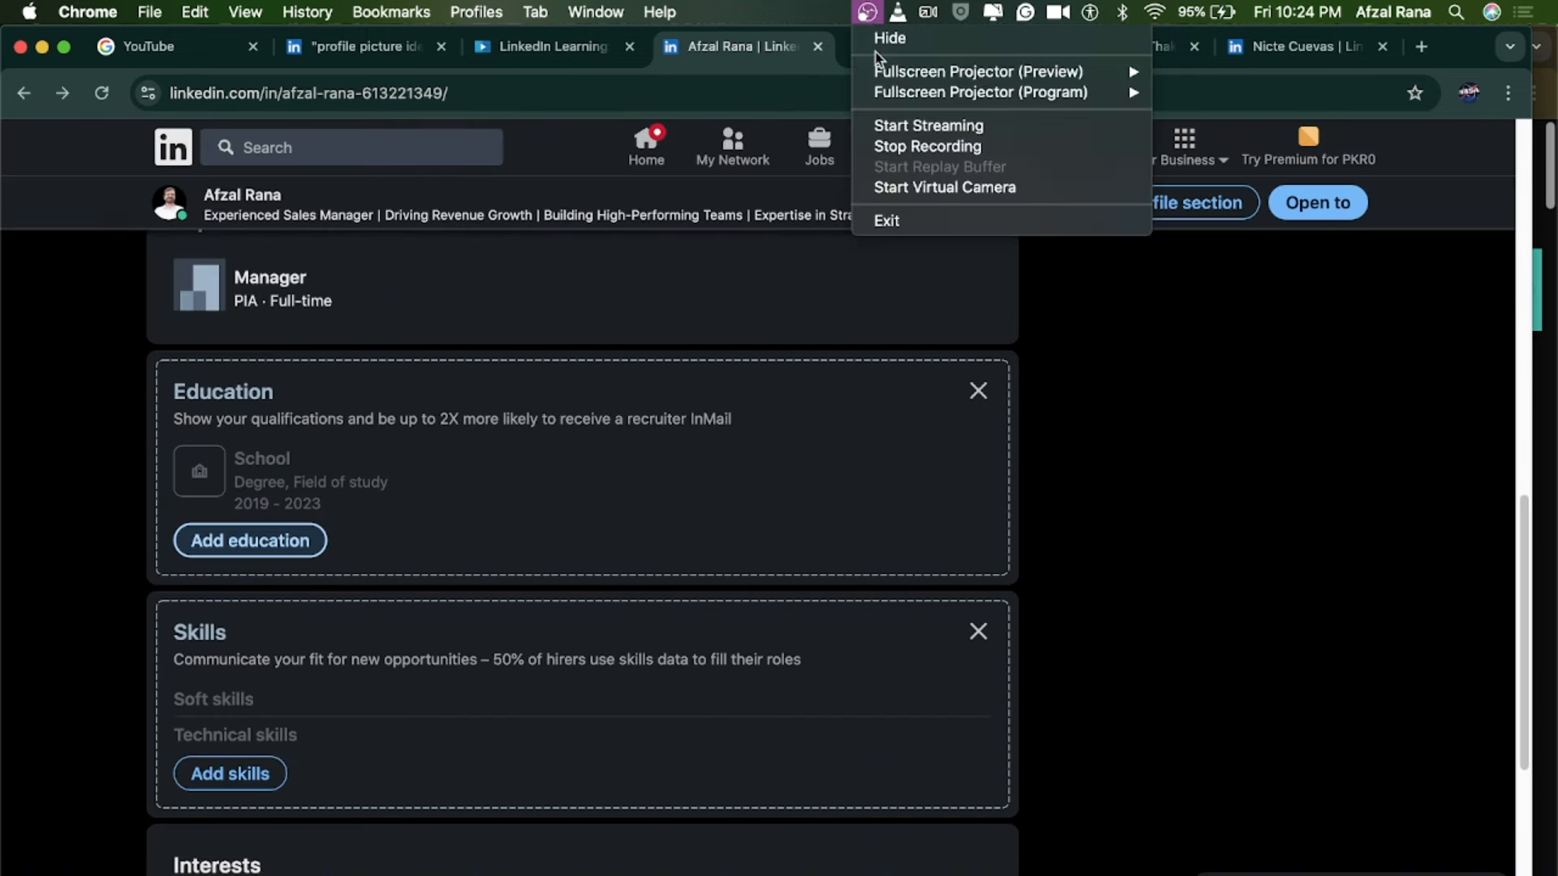
{"action": "left_click", "coordinate": [914, 148]}
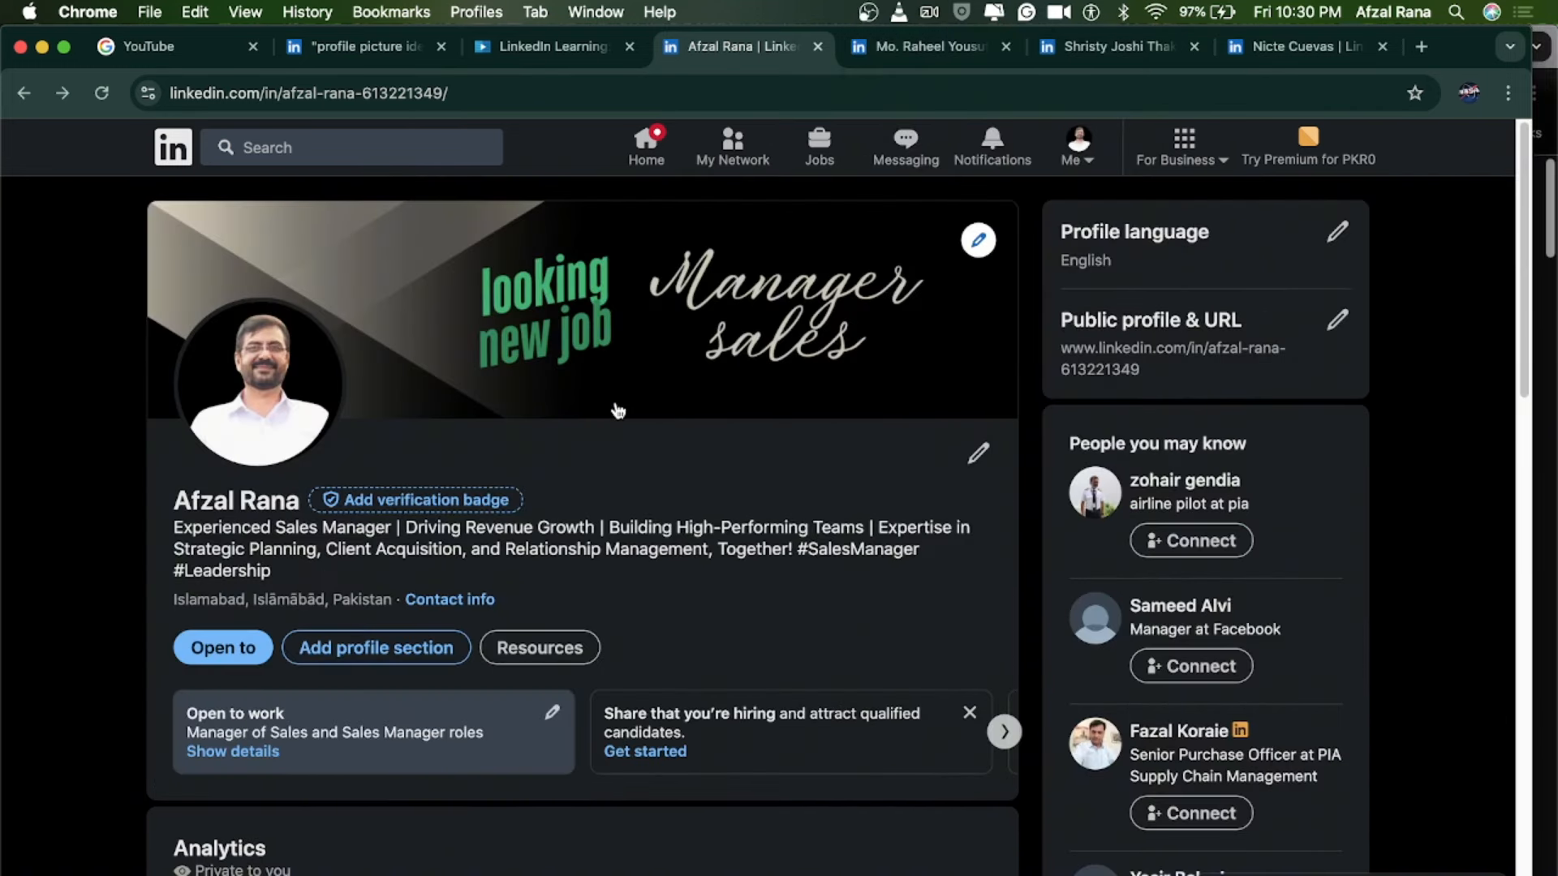
Open the profile's intro form, review the headline and current position, and switch "Show current company in my intro" on and off again.
{"action": "left_click", "coordinate": [978, 456]}
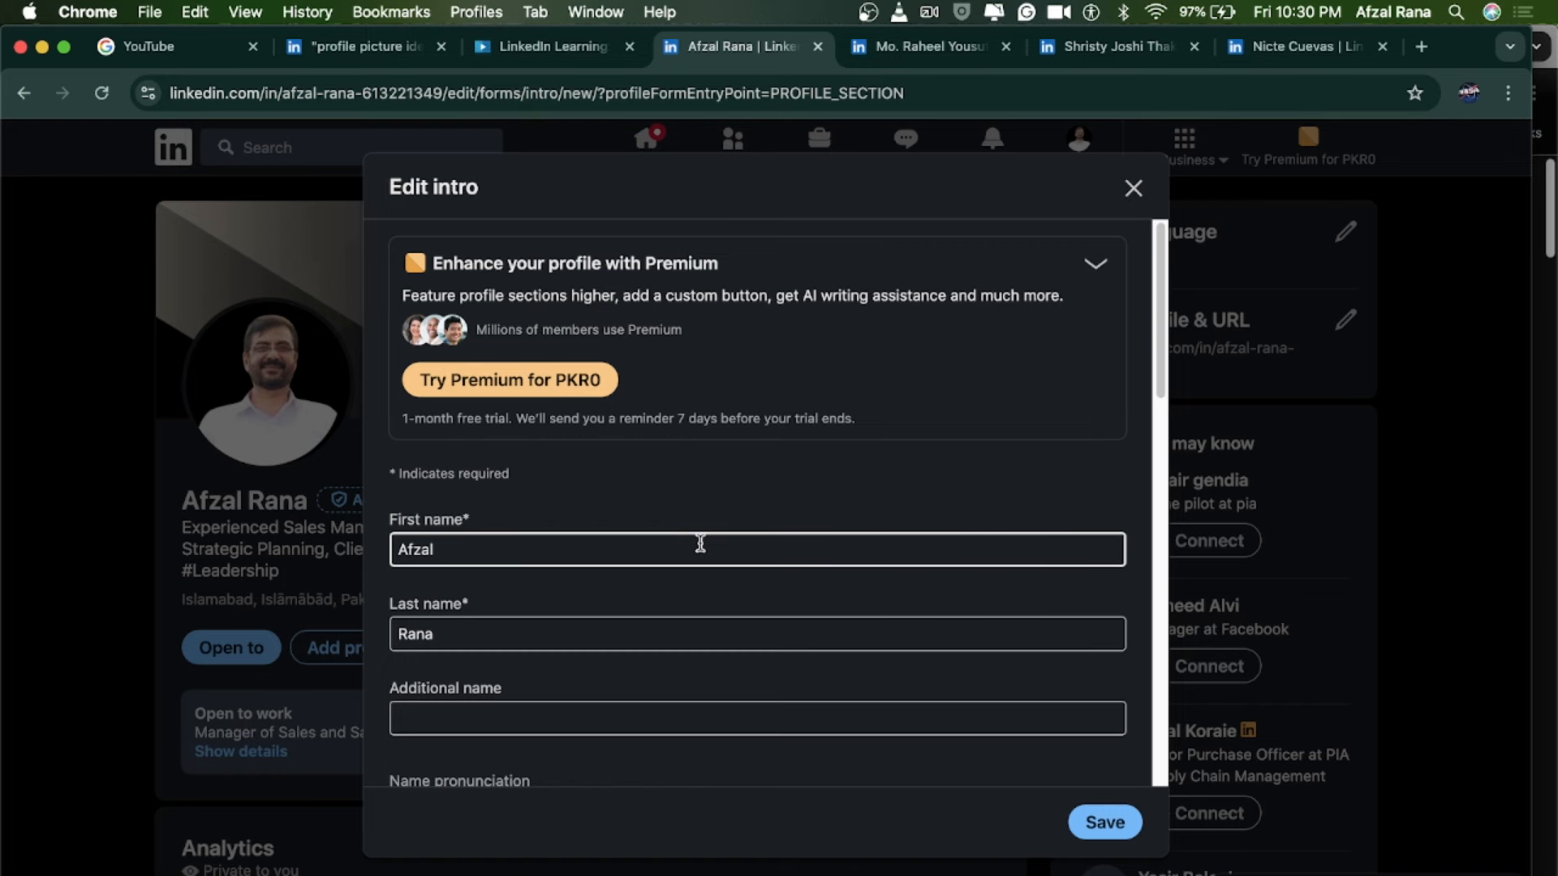
{"action": "scroll", "coordinate": [700, 543], "scroll_direction": "down", "scroll_amount": 10}
{"action": "scroll", "coordinate": [756, 600], "scroll_direction": "up", "scroll_amount": 3}
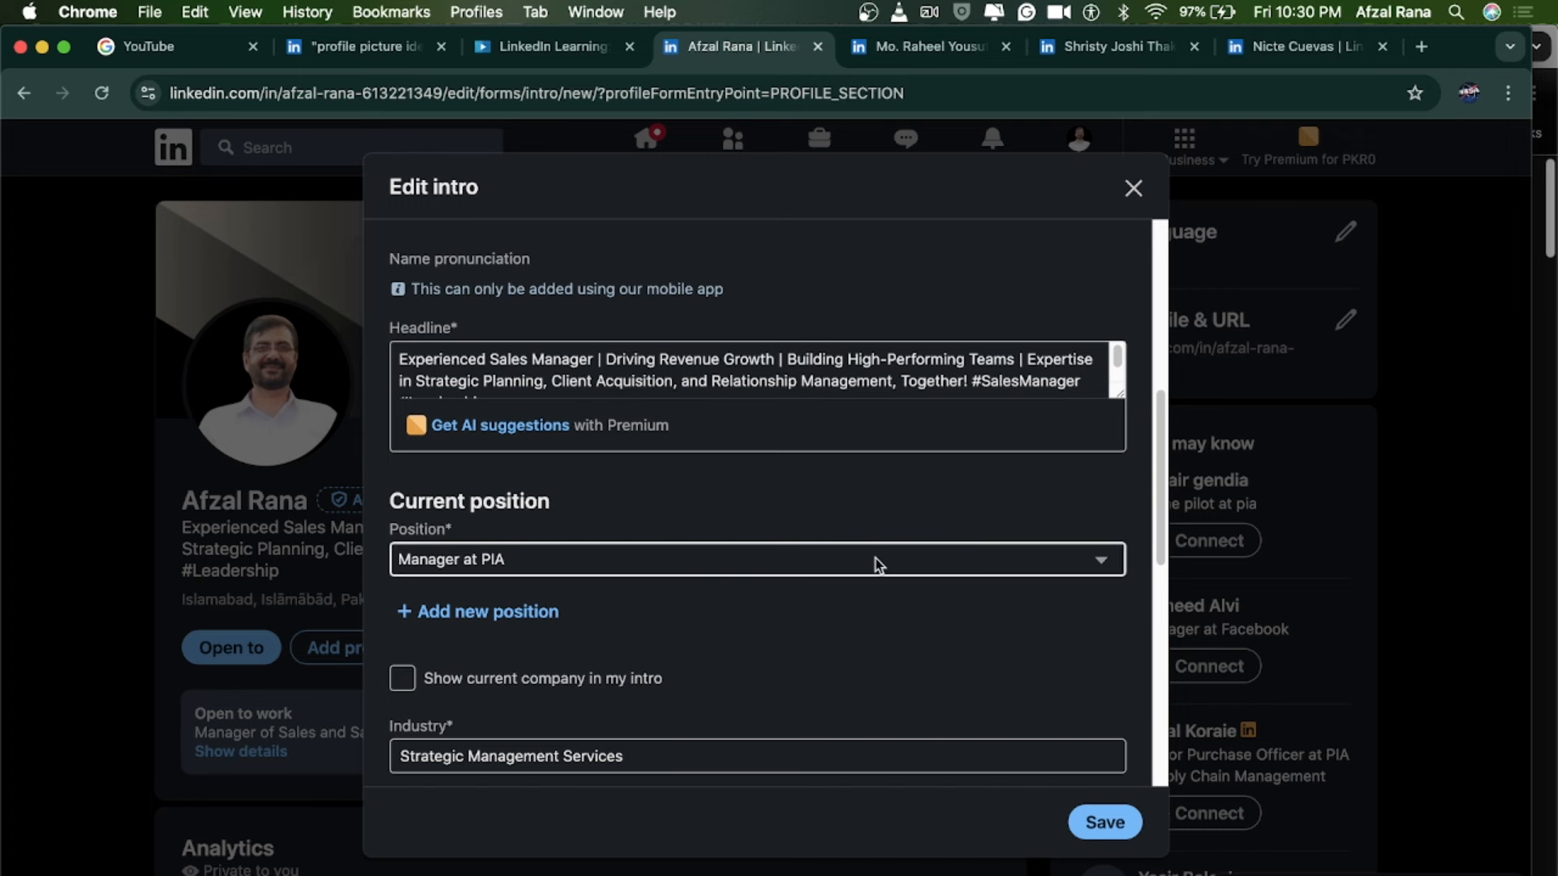
{"action": "scroll", "coordinate": [504, 548], "scroll_direction": "down", "scroll_amount": 1}
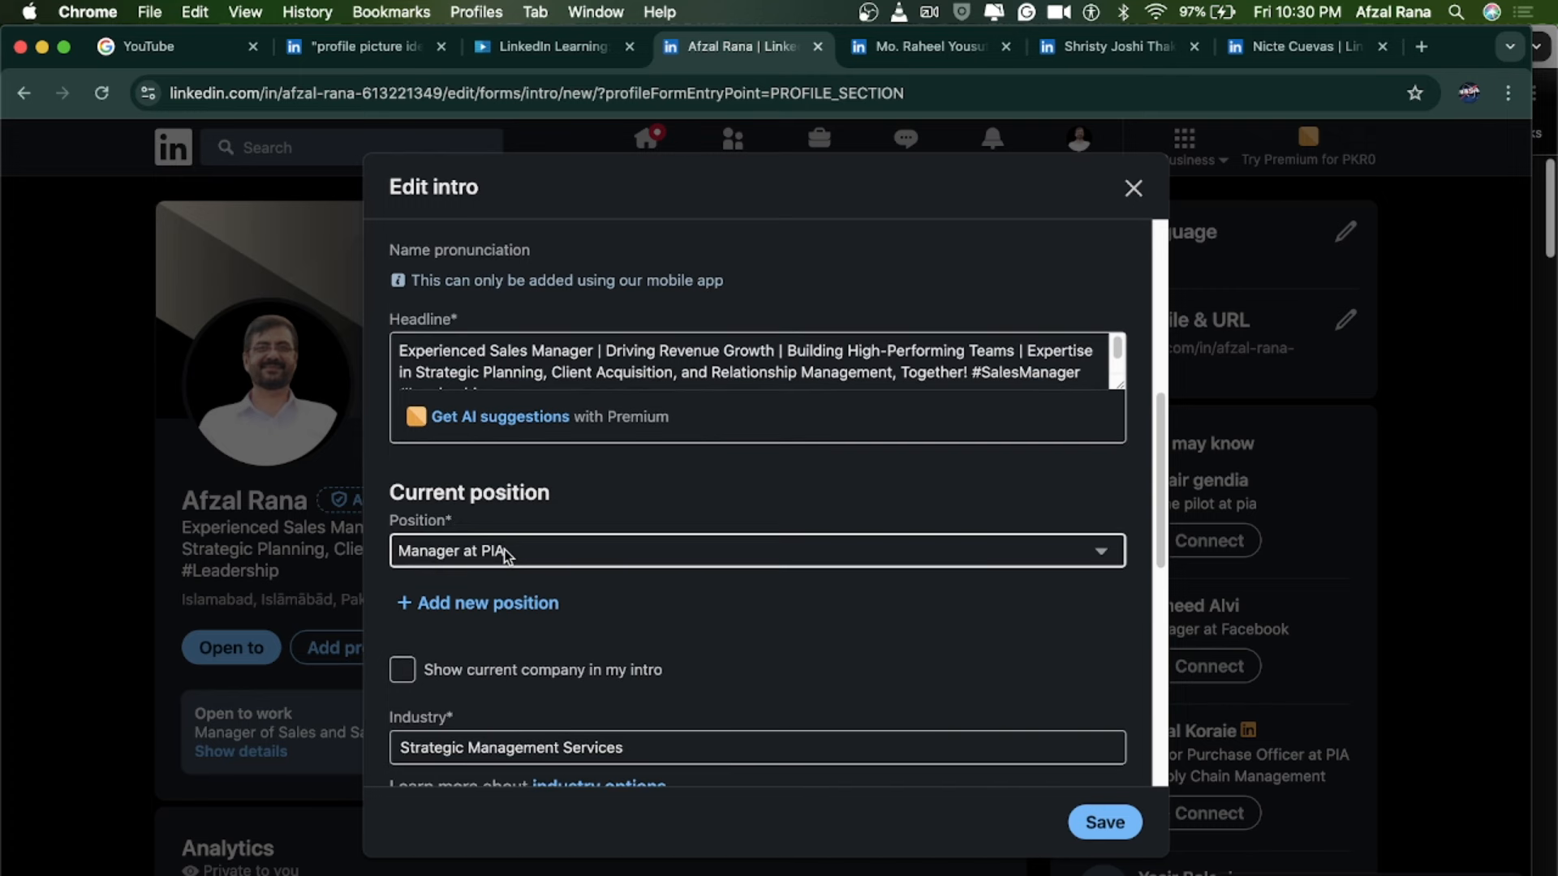
{"action": "left_click", "coordinate": [403, 670]}
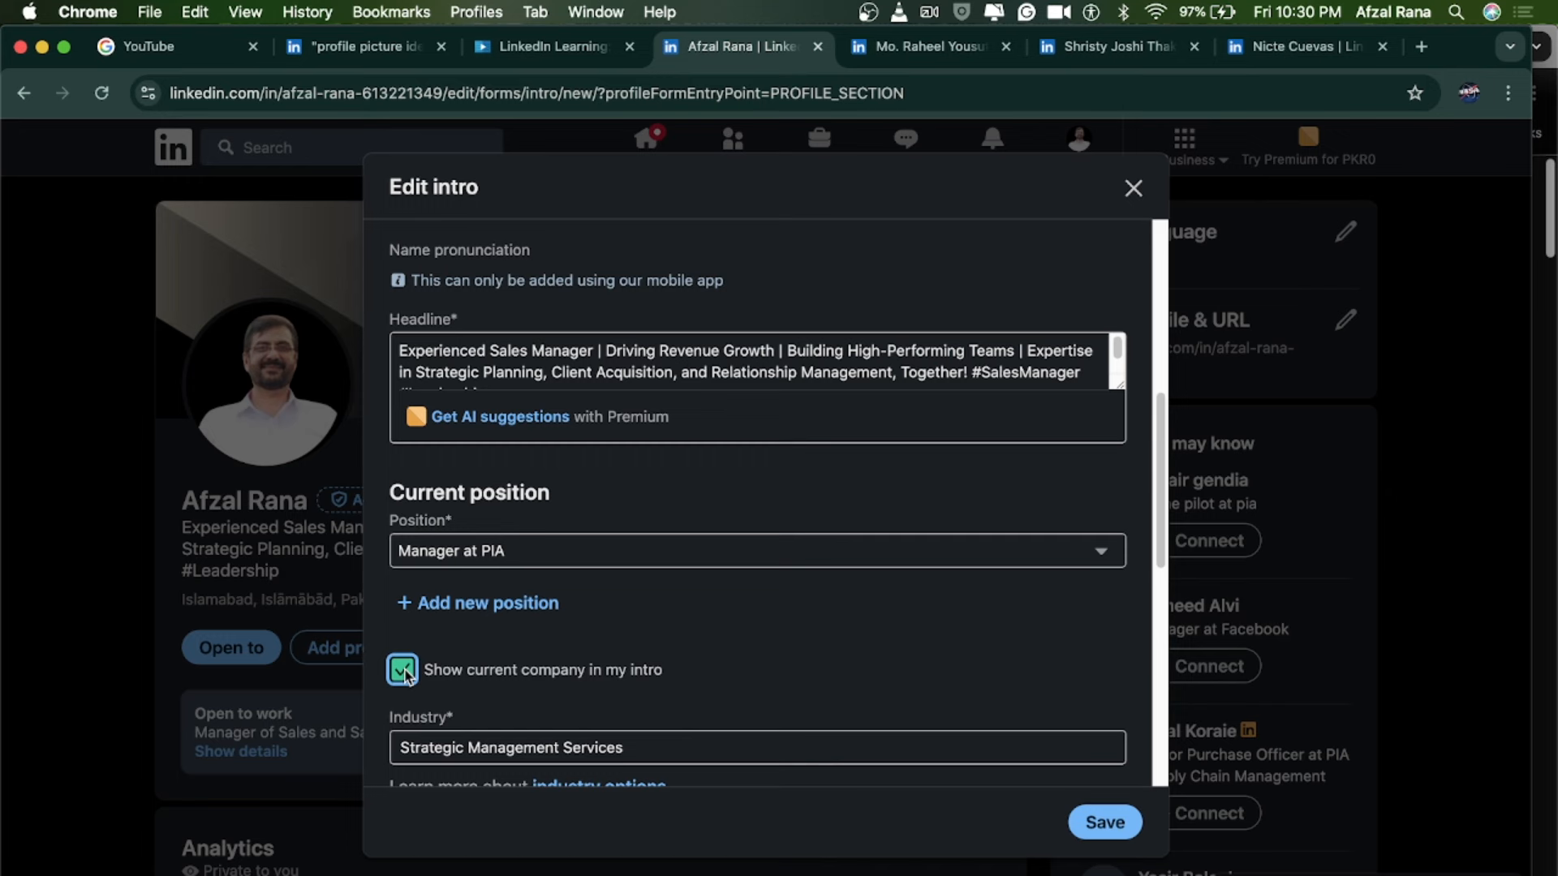
{"action": "left_click", "coordinate": [403, 671]}
Start a new education entry from the intro form's Education section and review its fields from school and dates to description and skills.
{"action": "scroll", "coordinate": [793, 630], "scroll_direction": "down", "scroll_amount": 5}
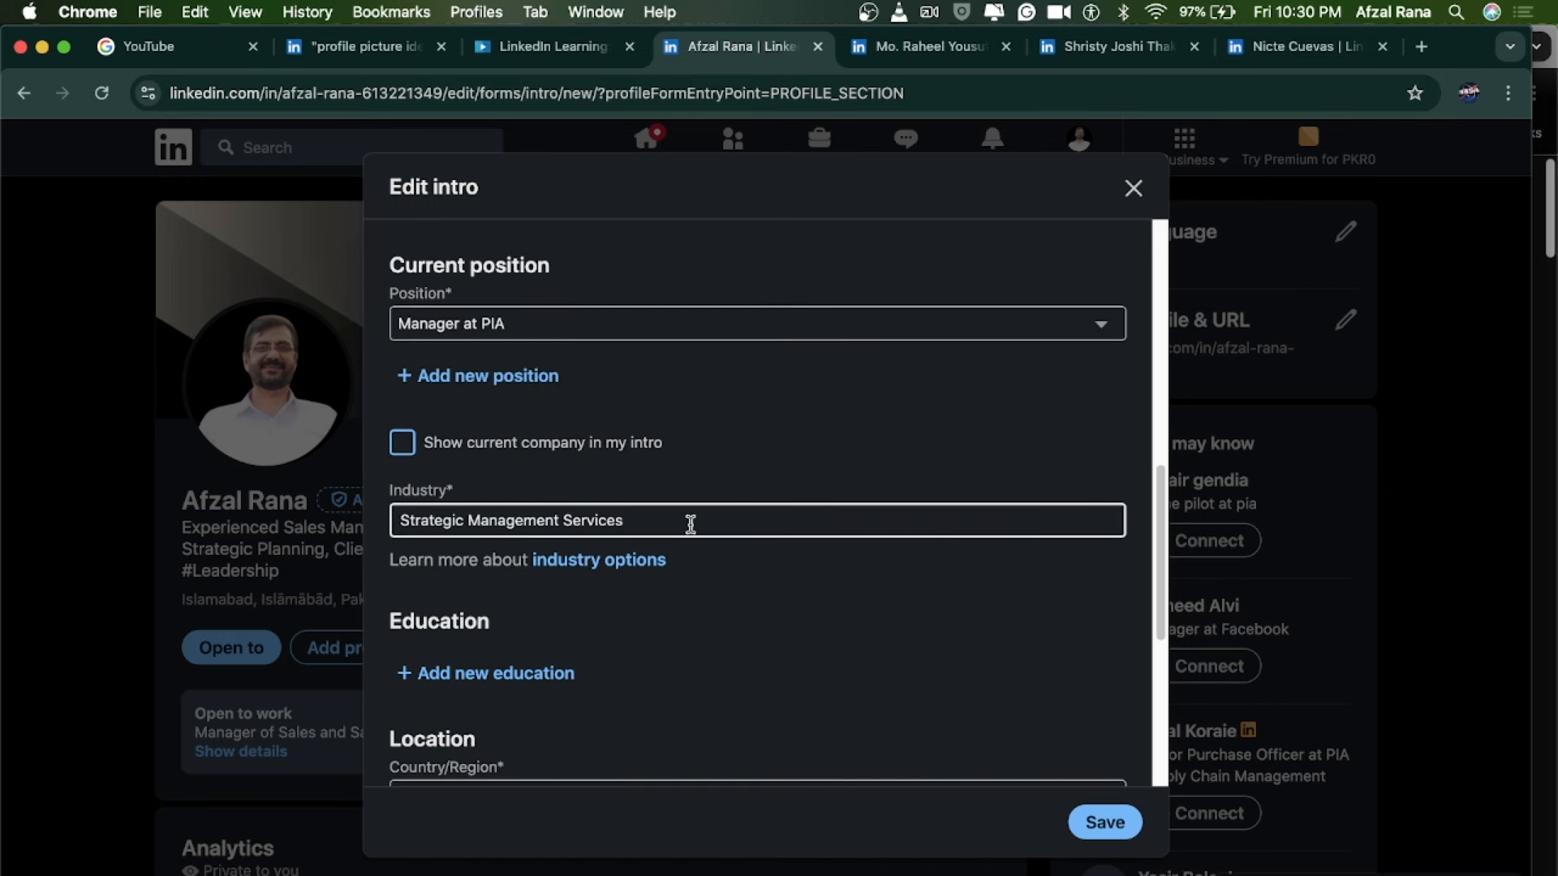
{"action": "scroll", "coordinate": [681, 521], "scroll_direction": "down", "scroll_amount": 3}
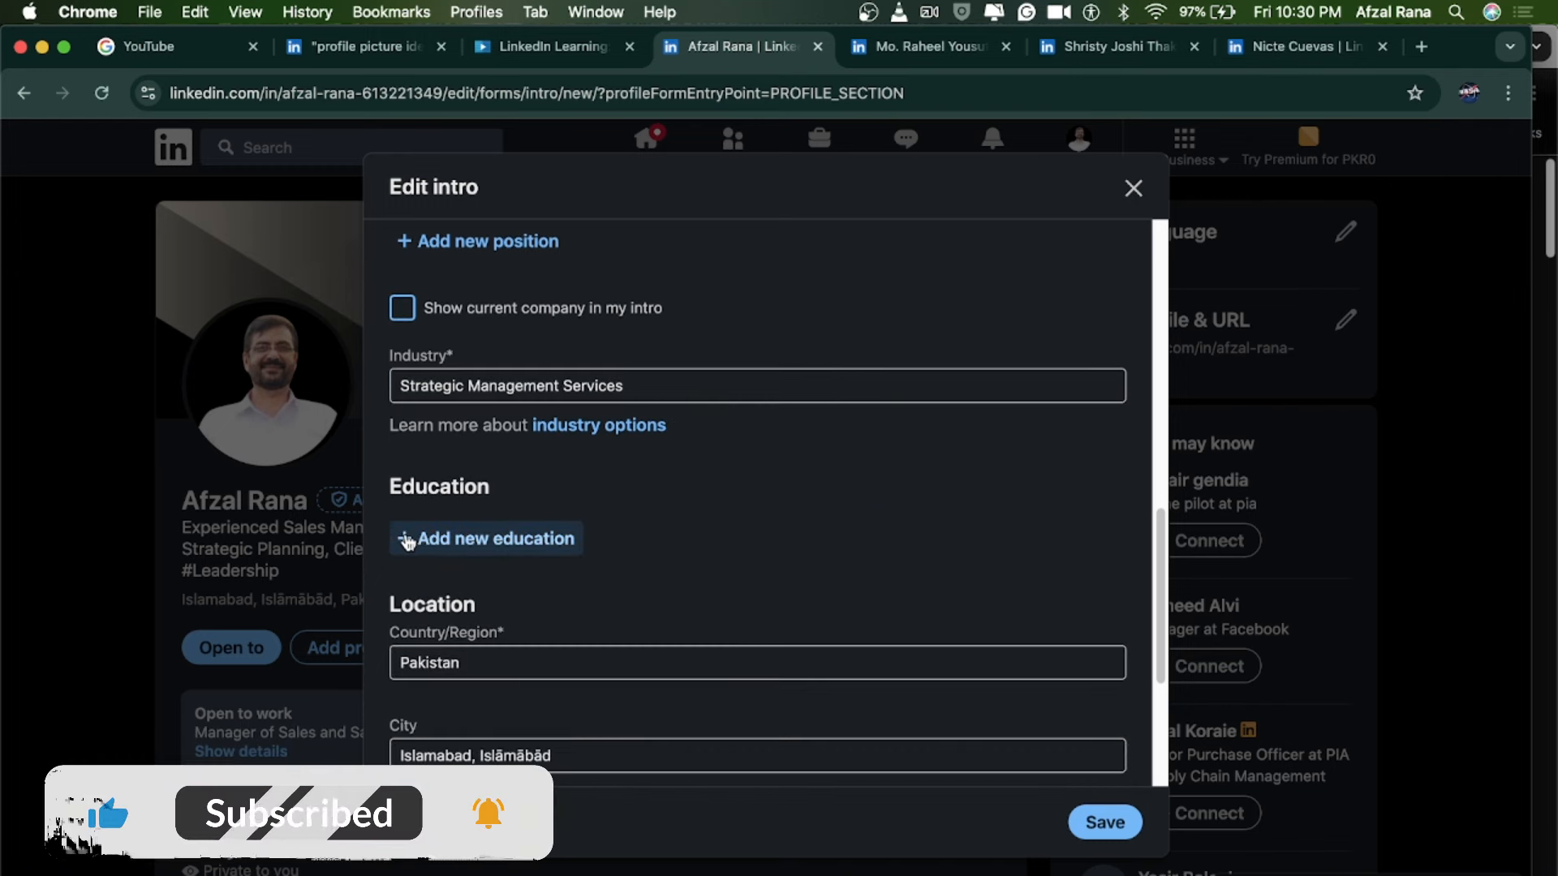
{"action": "left_click", "coordinate": [406, 539]}
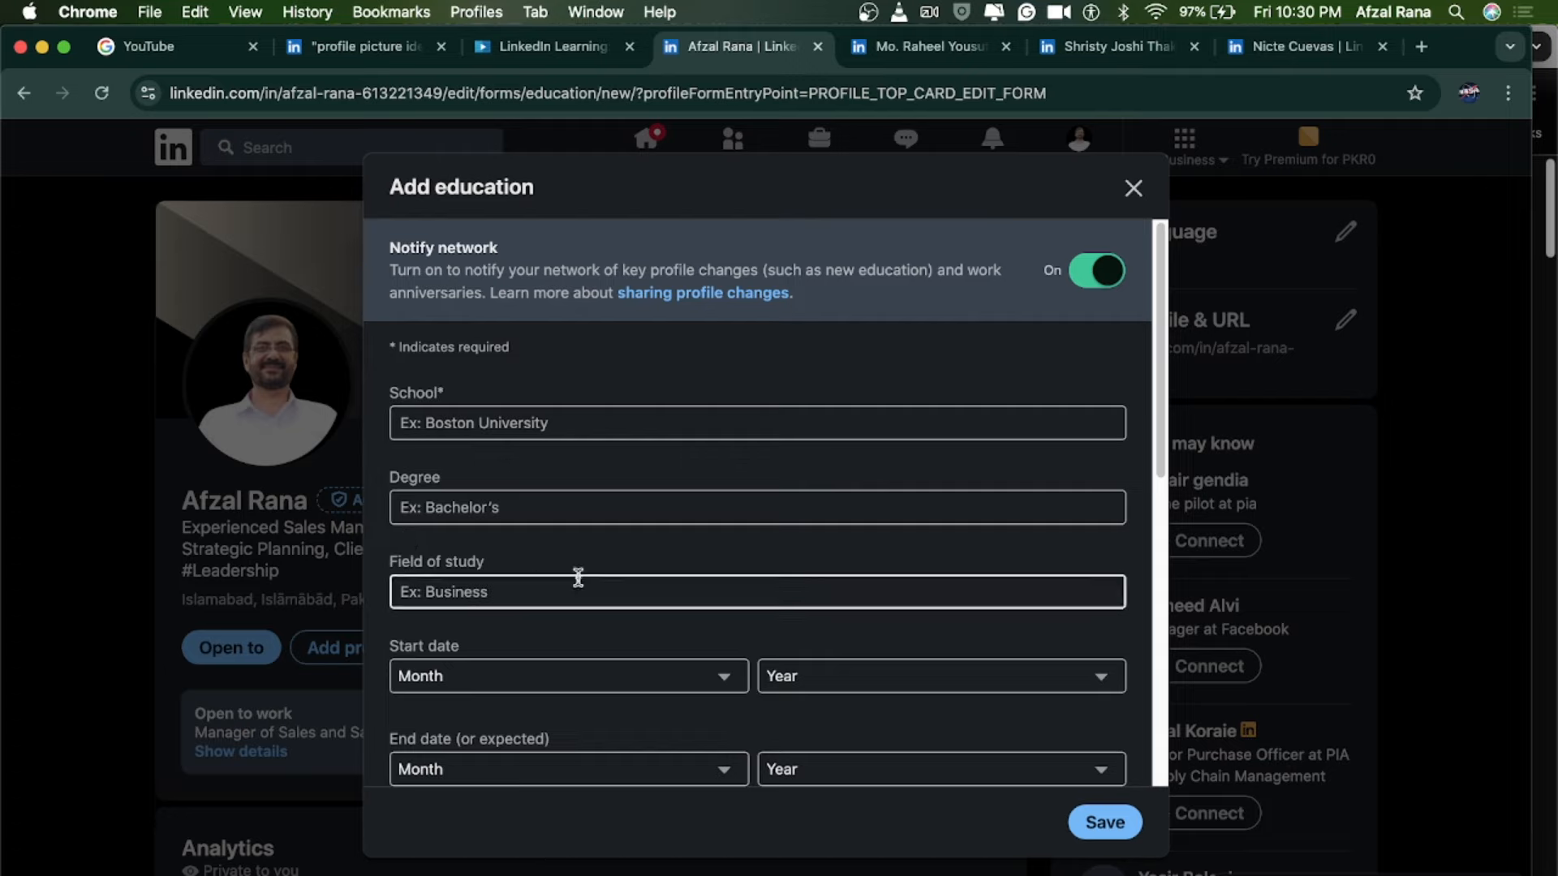
{"action": "scroll", "coordinate": [678, 591], "scroll_direction": "down", "scroll_amount": 5}
{"action": "scroll", "coordinate": [678, 591], "scroll_direction": "down", "scroll_amount": 7}
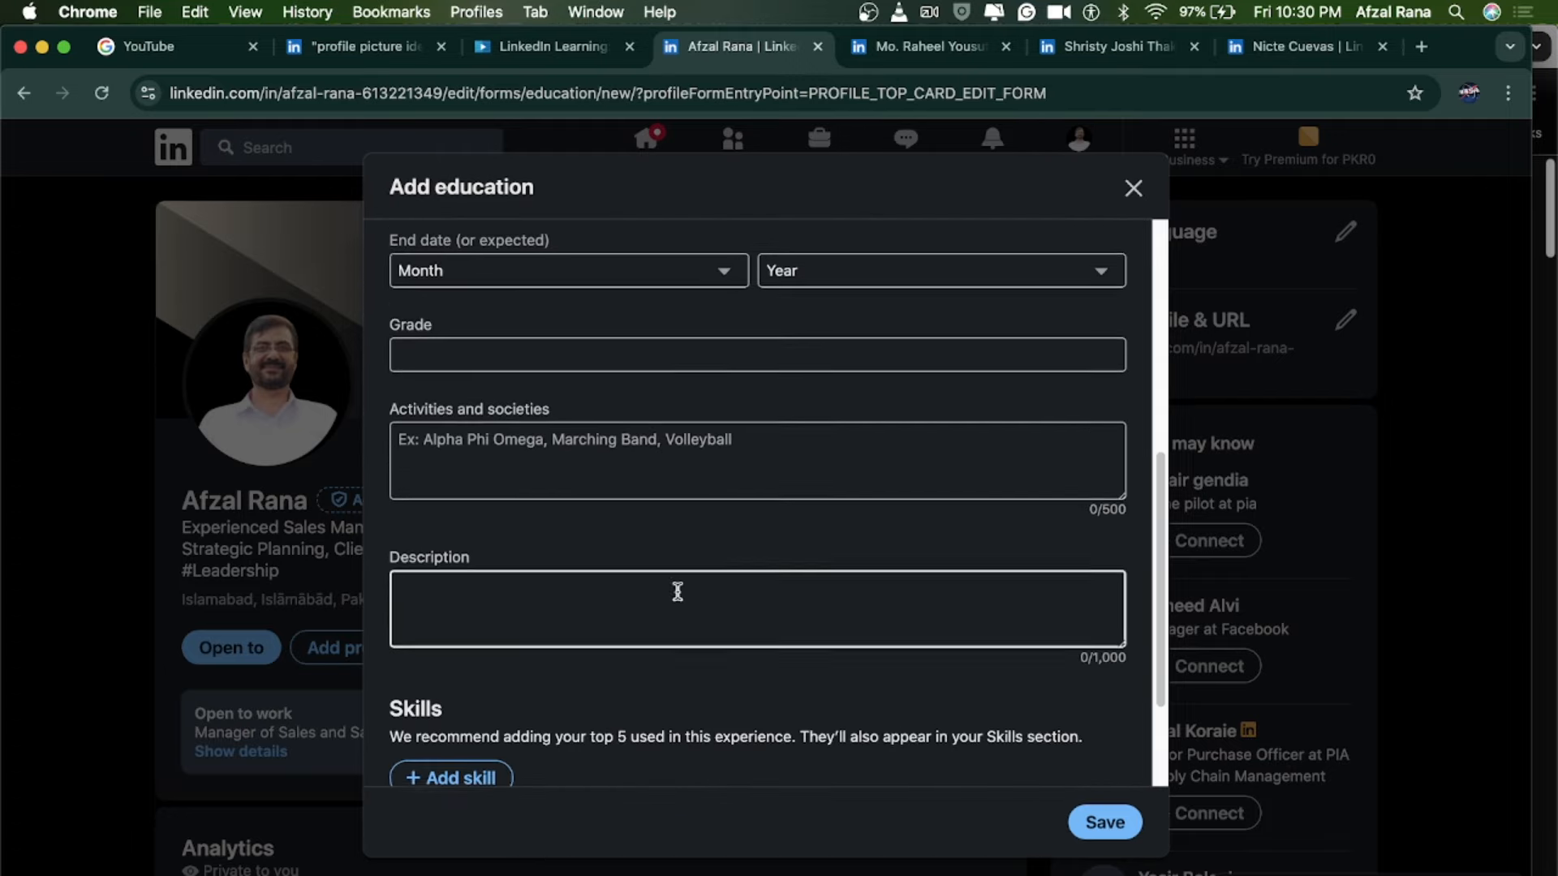
{"action": "scroll", "coordinate": [681, 594], "scroll_direction": "down", "scroll_amount": 3}
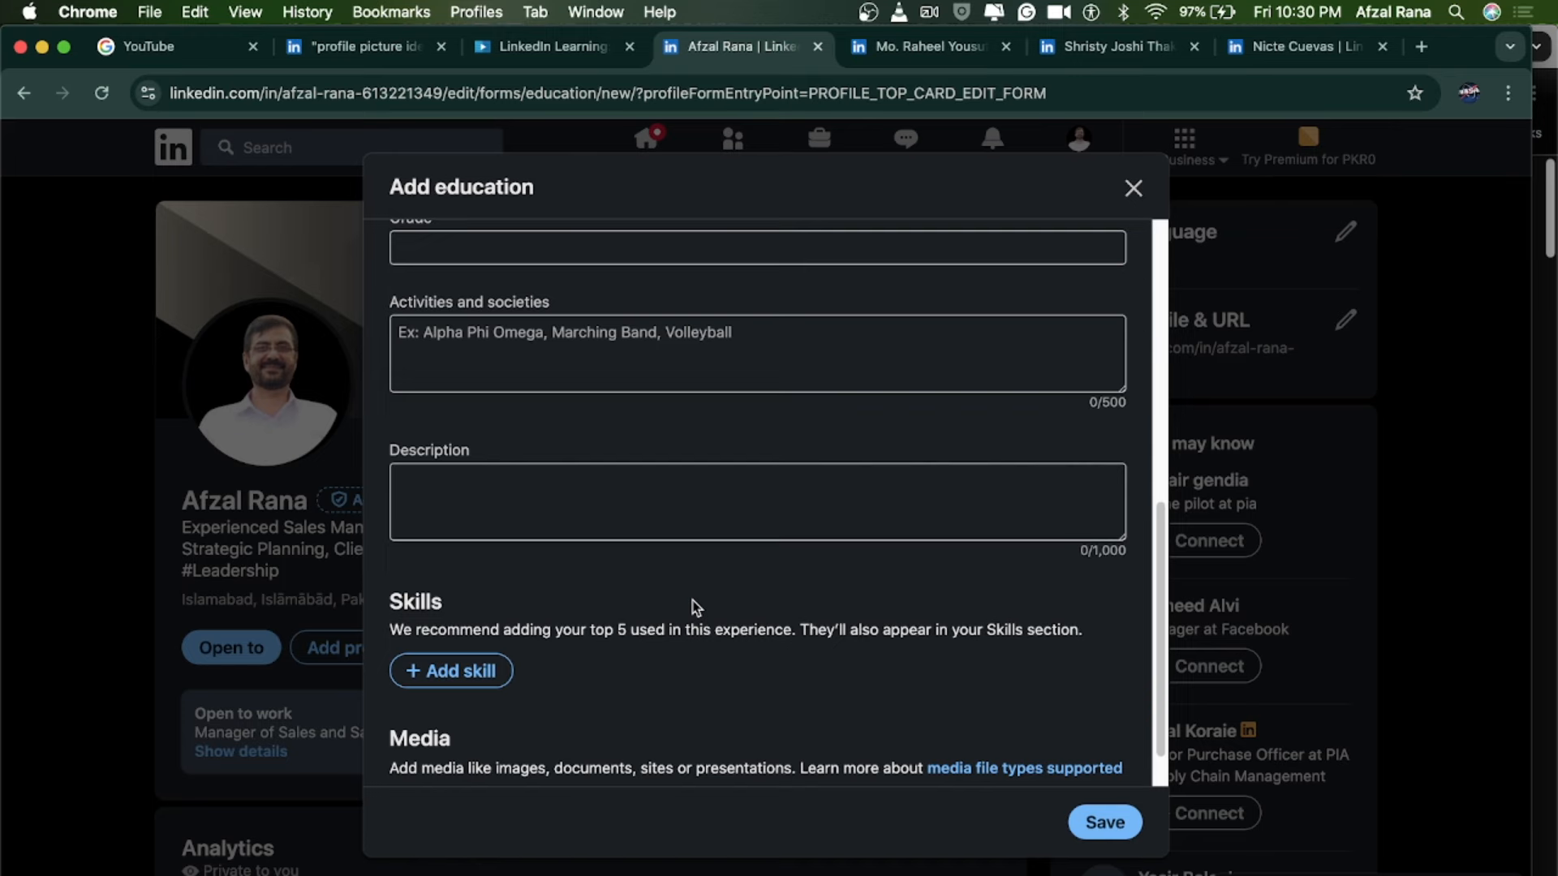
{"action": "scroll", "coordinate": [698, 602], "scroll_direction": "up", "scroll_amount": 9}
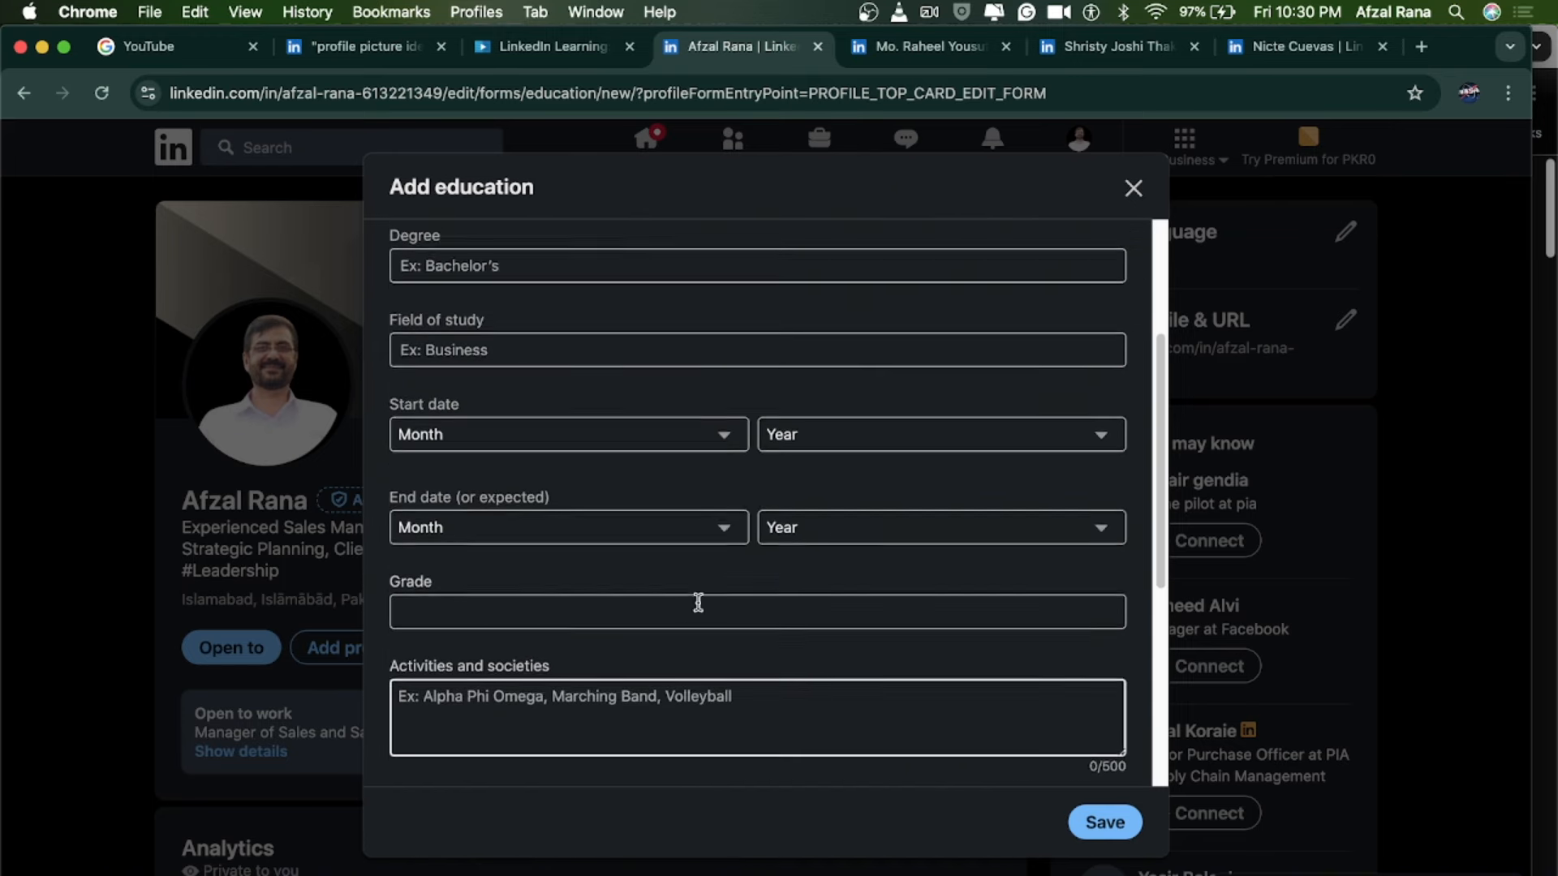
{"action": "scroll", "coordinate": [697, 602], "scroll_direction": "up", "scroll_amount": 5}
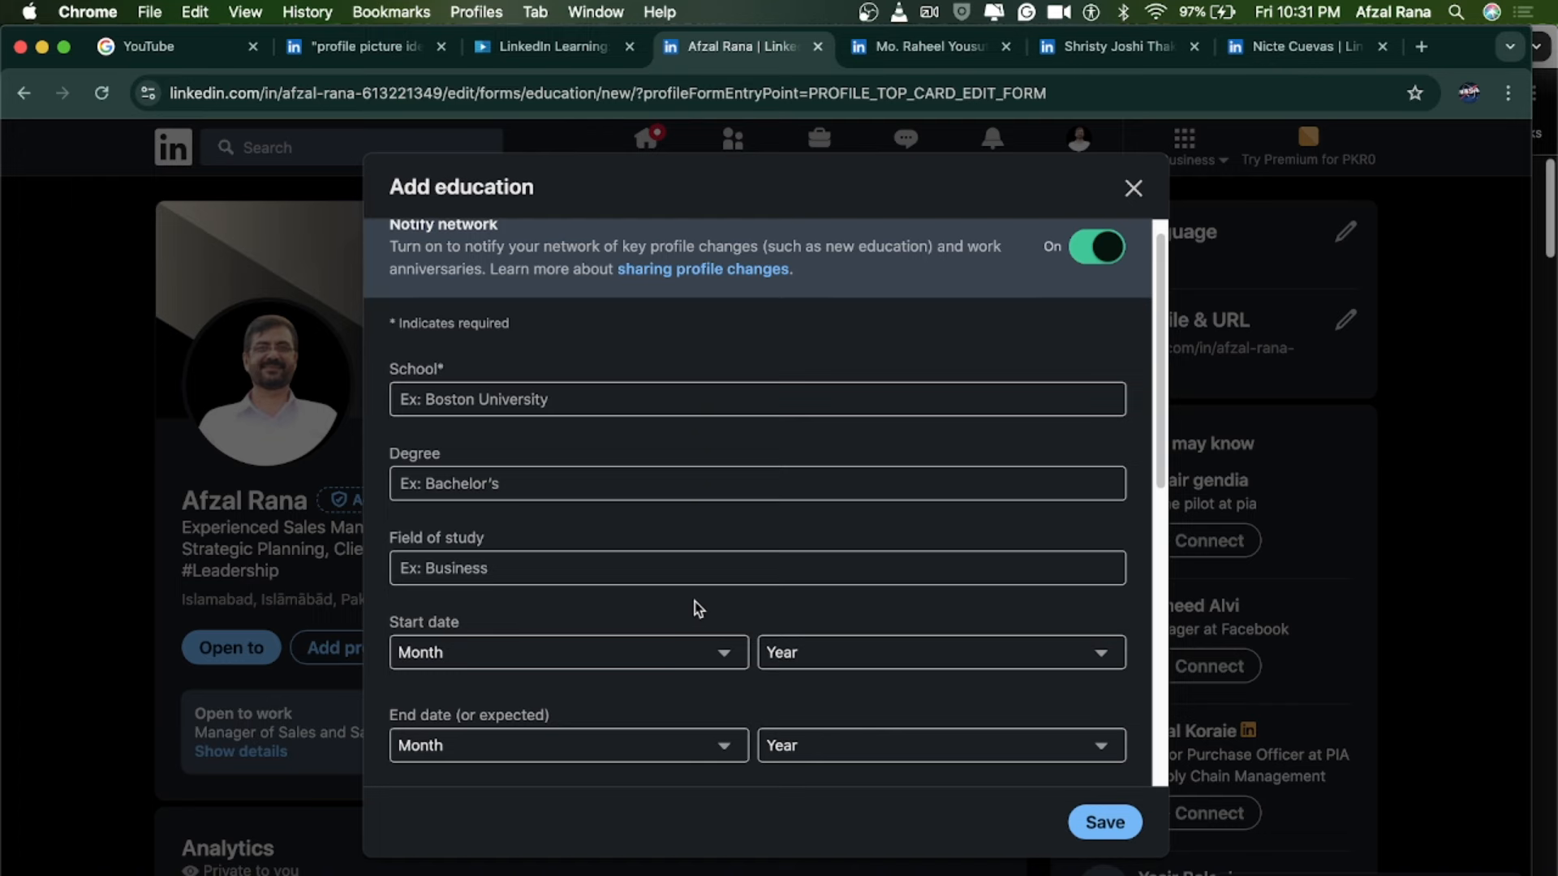
{"action": "scroll", "coordinate": [696, 604], "scroll_direction": "down", "scroll_amount": 3}
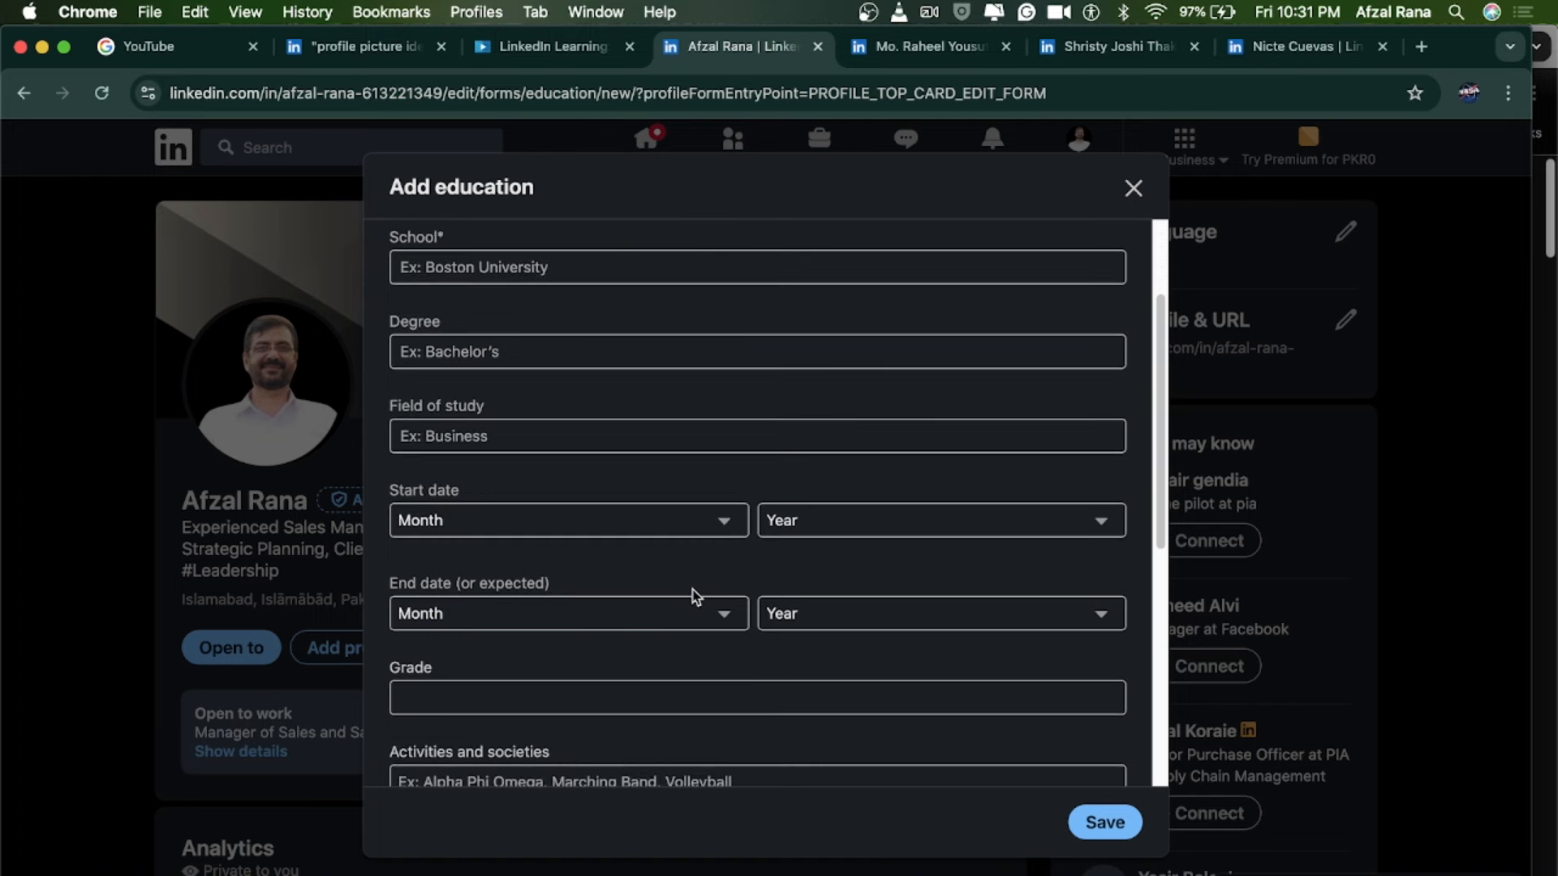
Examine the new education entry's grade, activities and societies, description, skills and media fields.
{"action": "scroll", "coordinate": [696, 600], "scroll_direction": "down", "scroll_amount": 5}
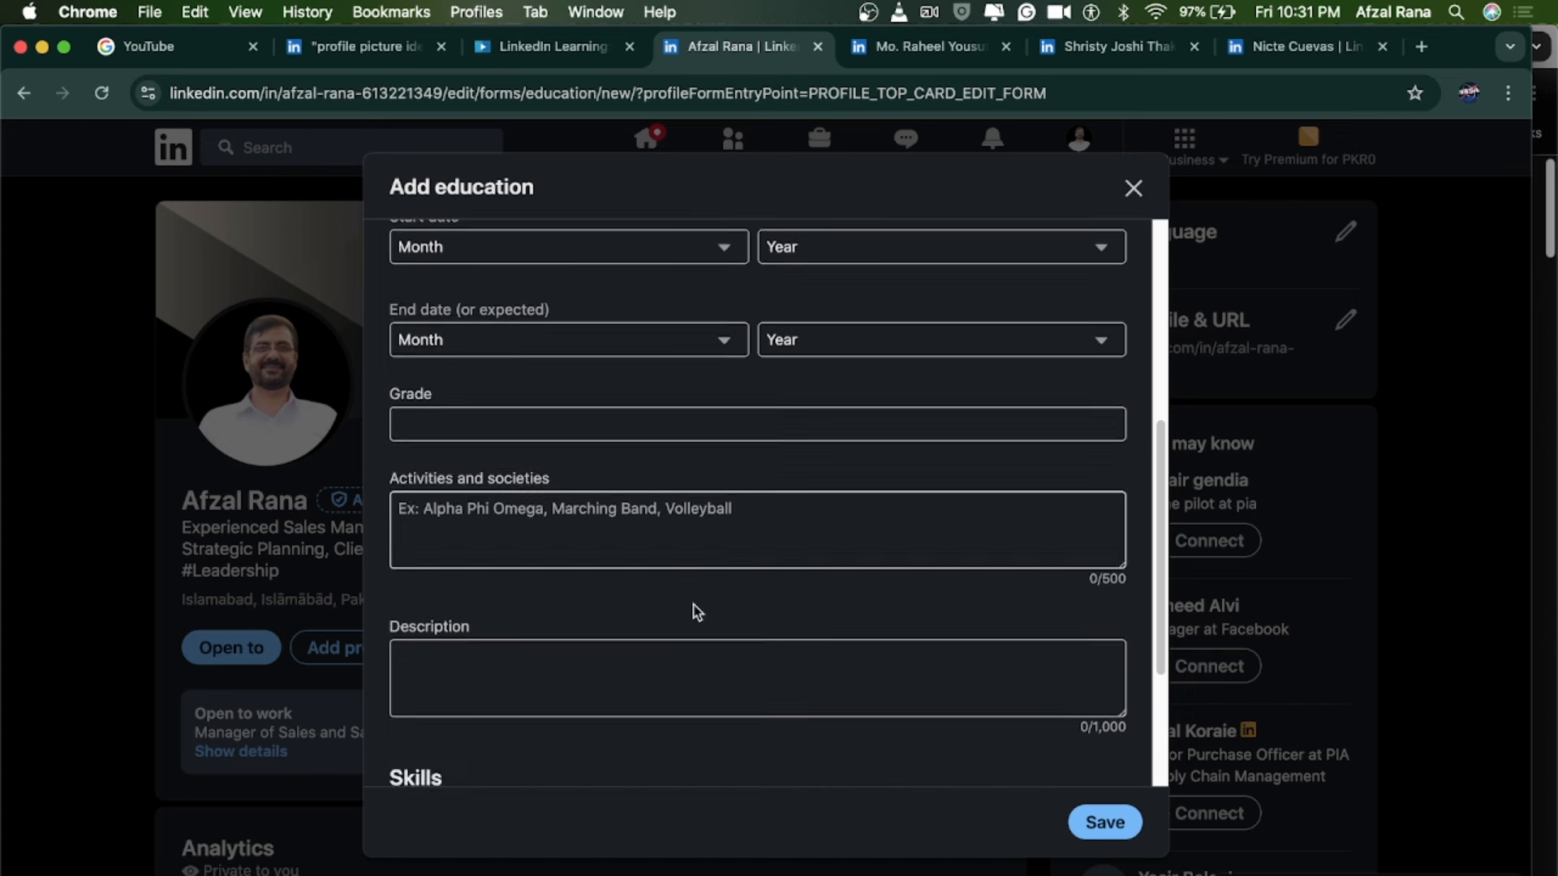
{"action": "left_click", "coordinate": [452, 684]}
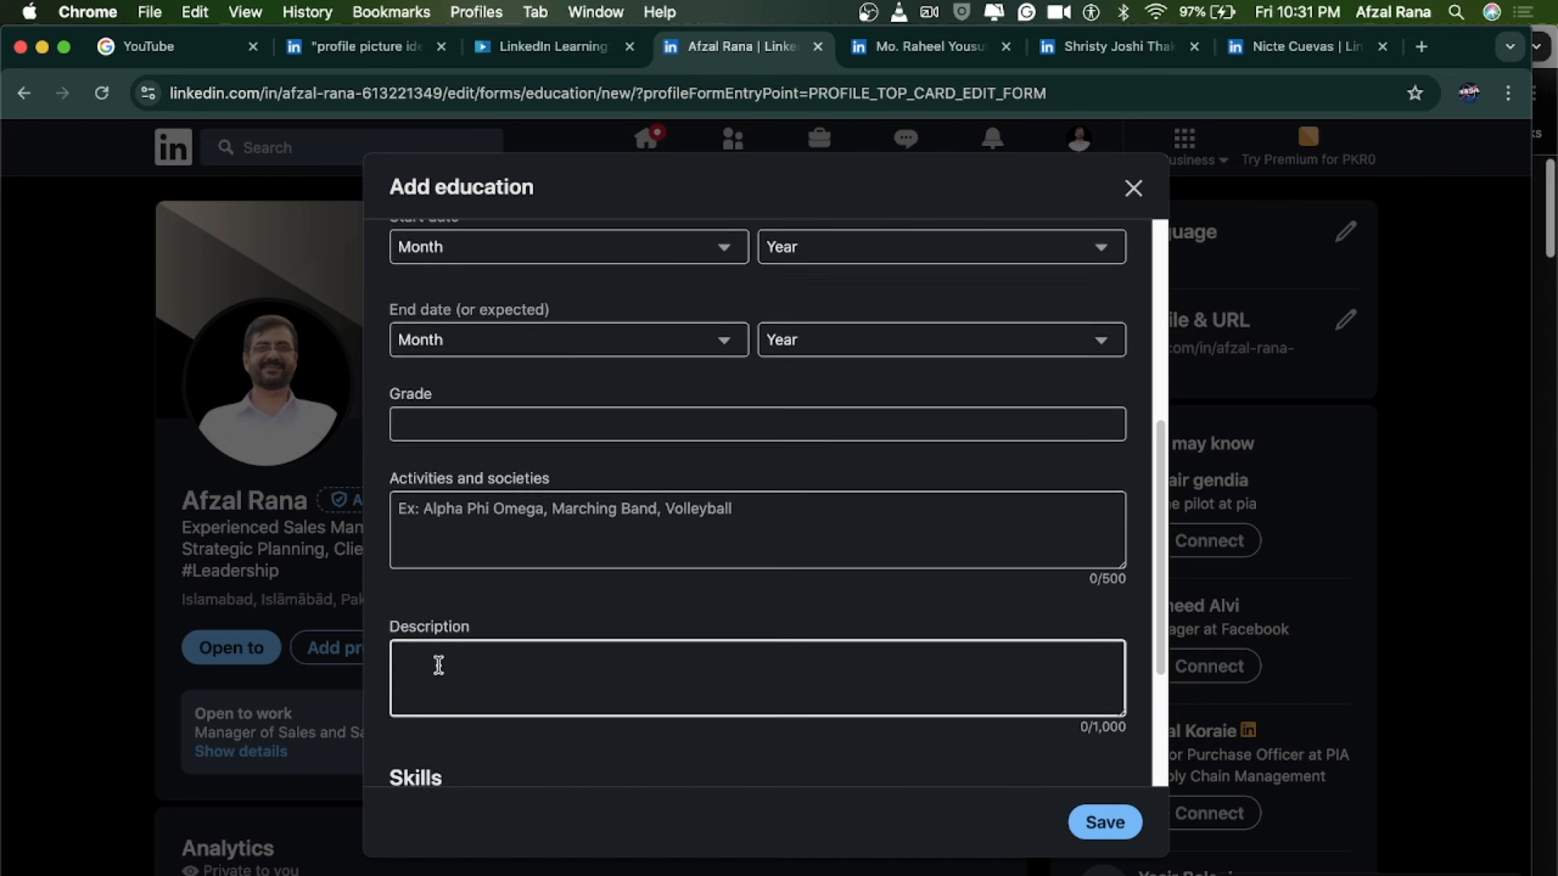
{"action": "left_click", "coordinate": [402, 525]}
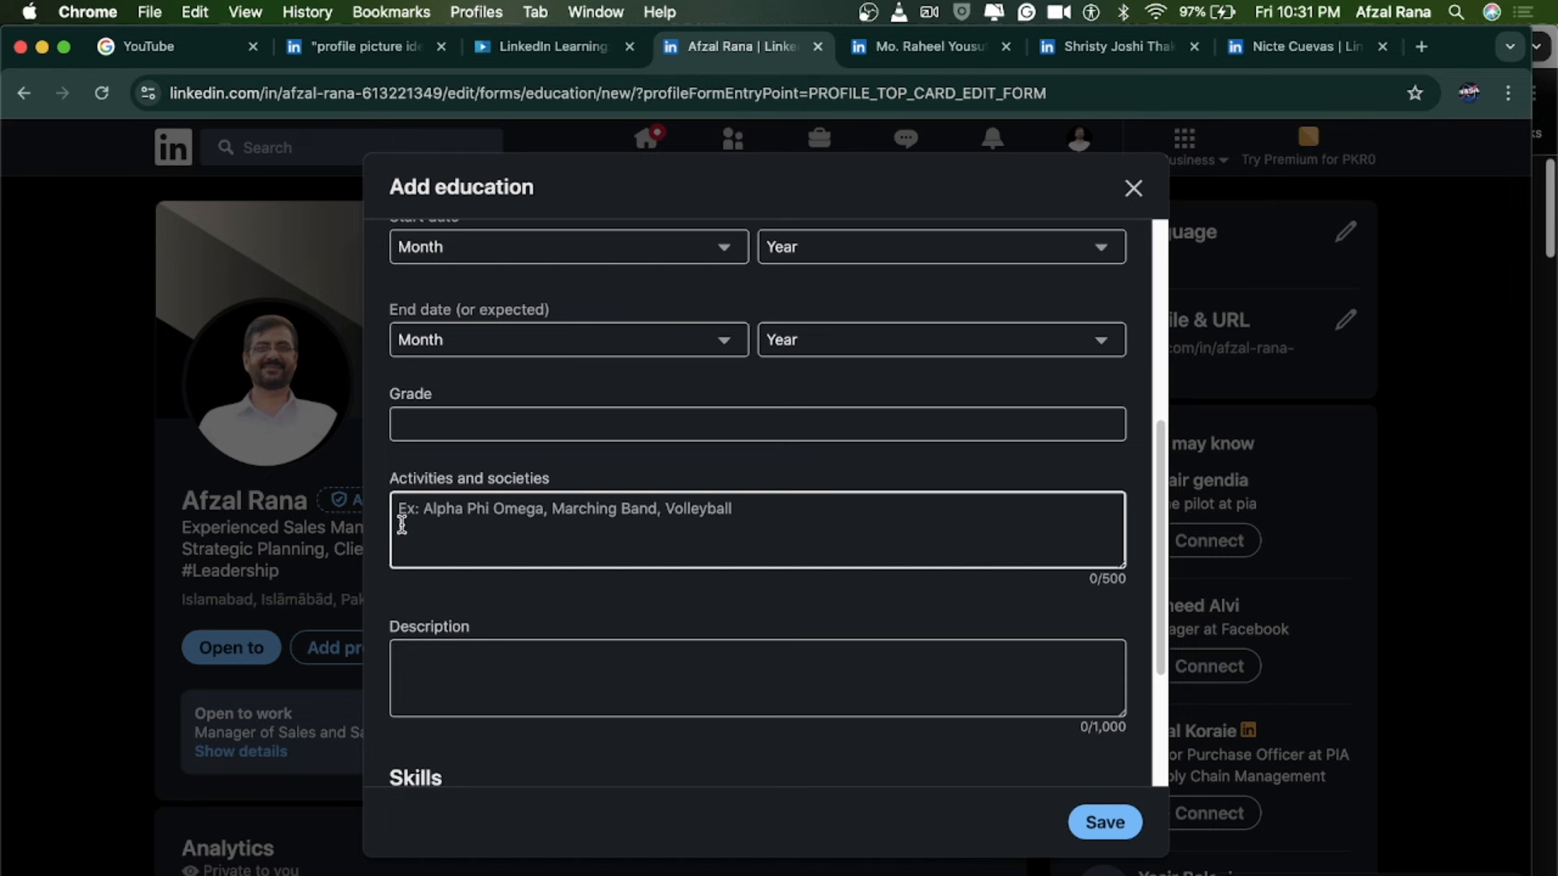
{"action": "scroll", "coordinate": [580, 633], "scroll_direction": "down", "scroll_amount": 3}
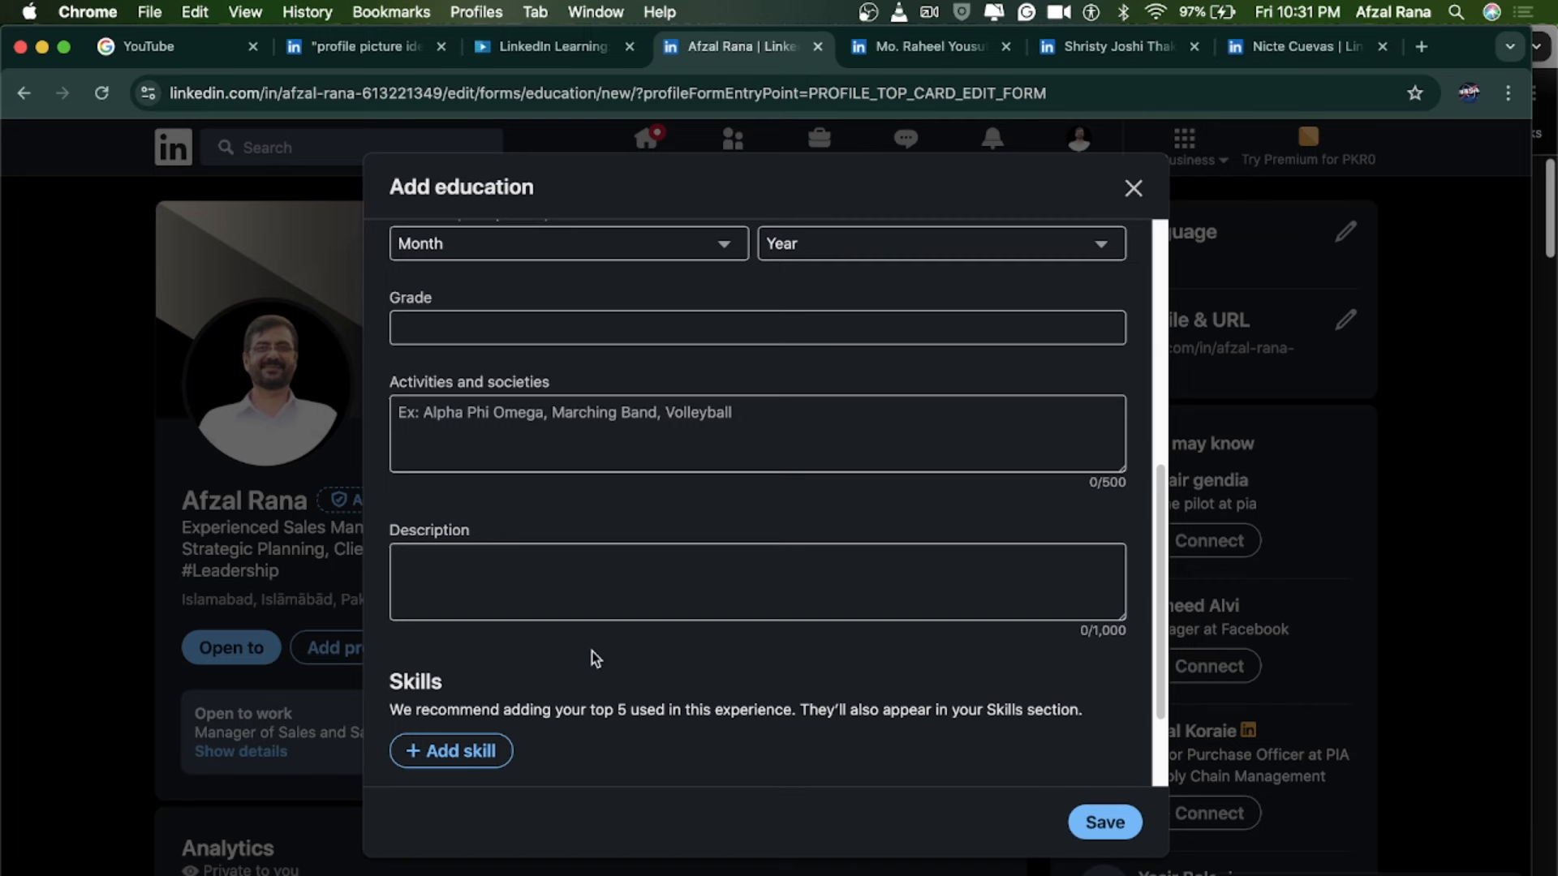
{"action": "scroll", "coordinate": [595, 659], "scroll_direction": "down", "scroll_amount": 1}
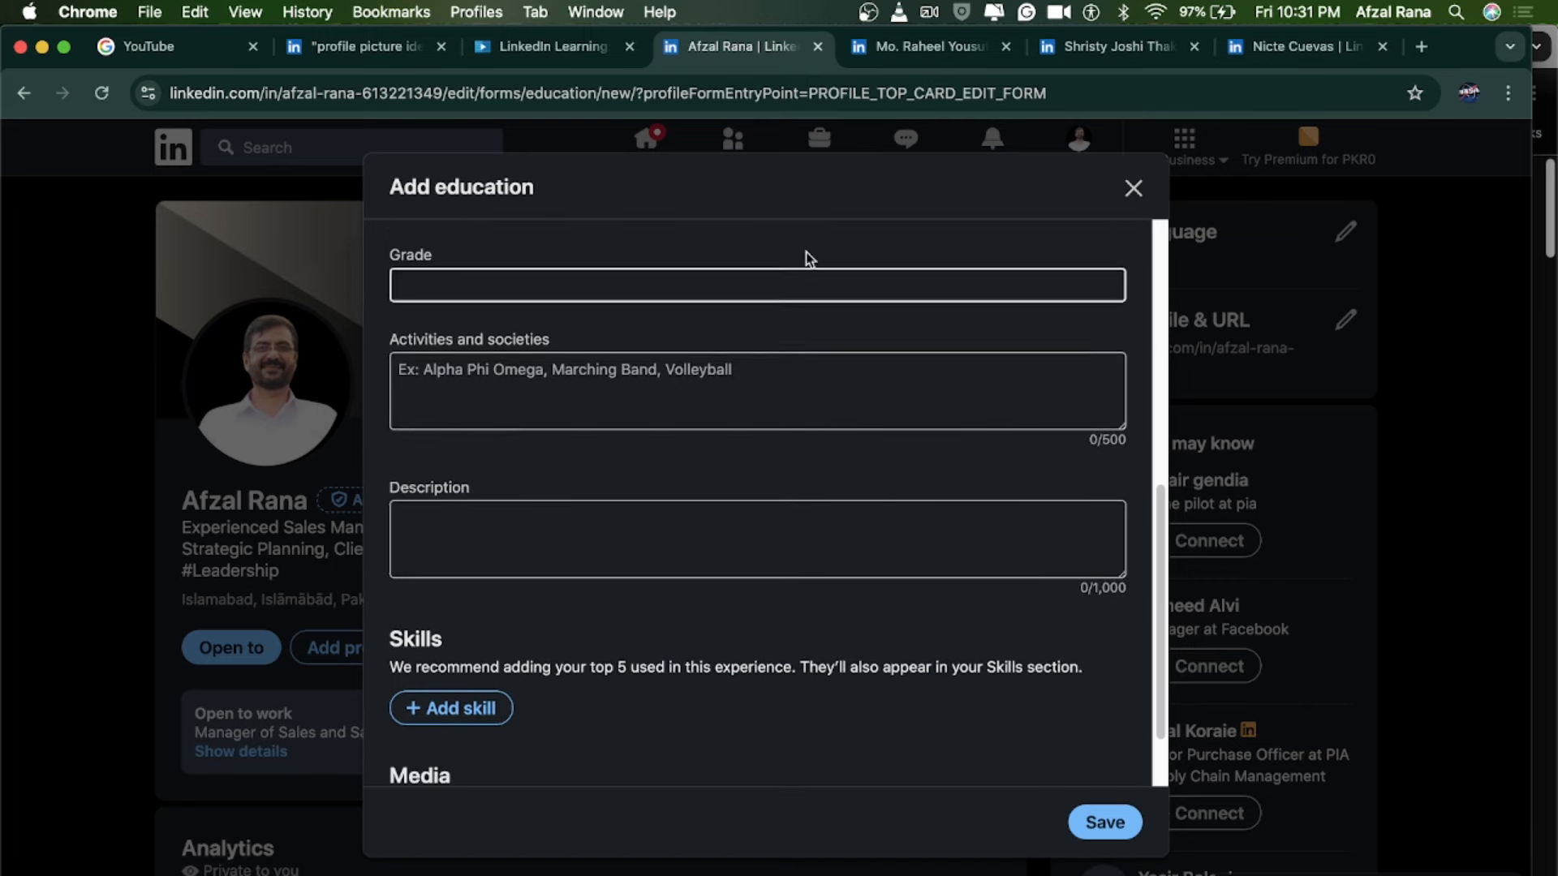
{"action": "scroll", "coordinate": [799, 524], "scroll_direction": "down", "scroll_amount": 2}
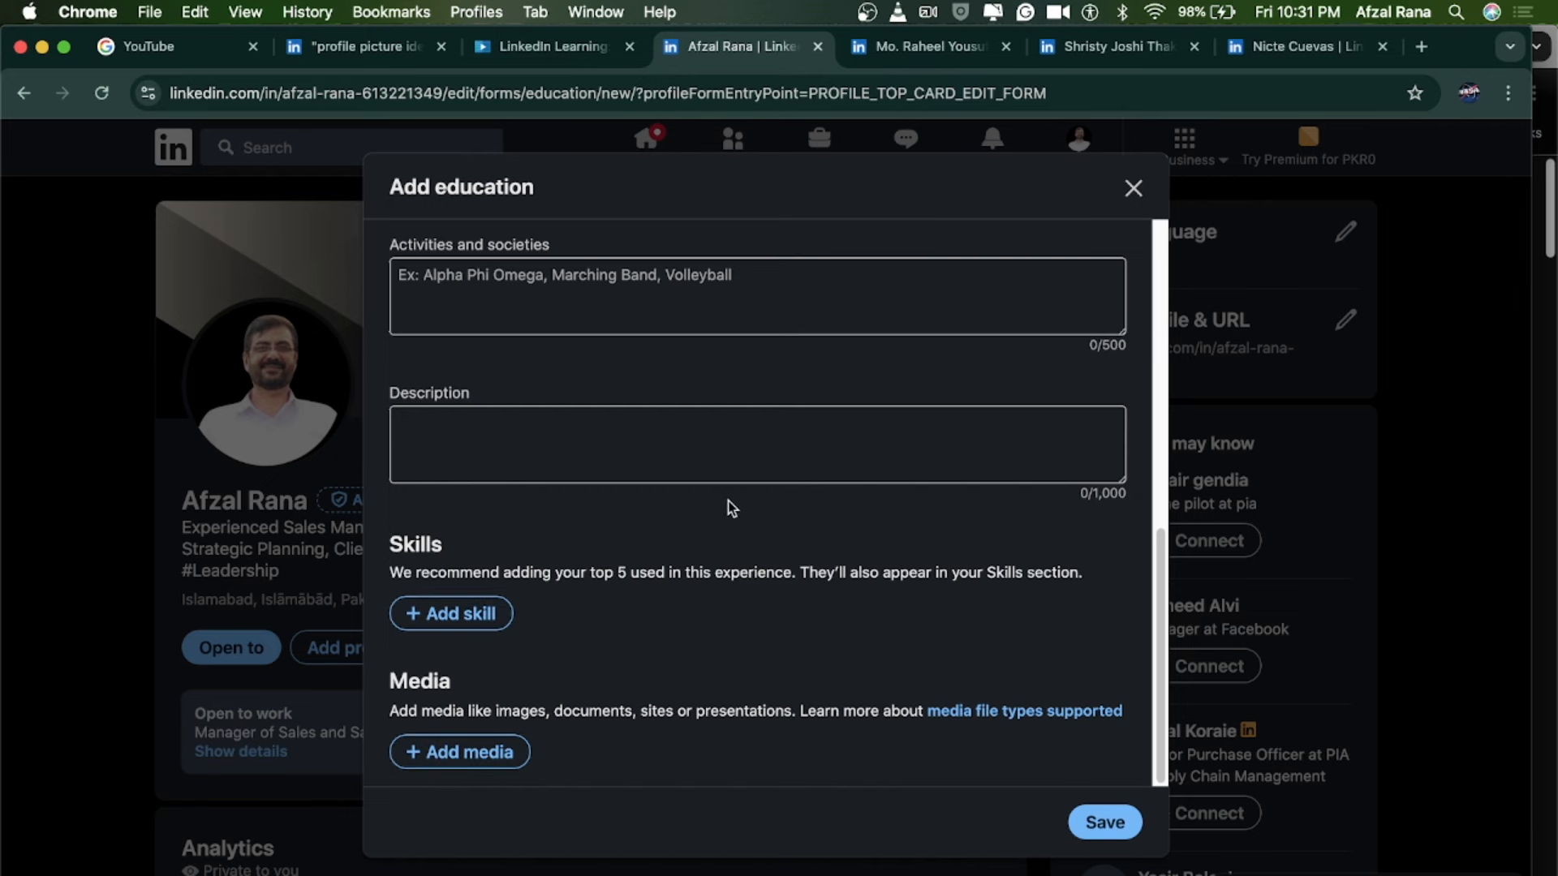
{"action": "scroll", "coordinate": [728, 503], "scroll_direction": "up", "scroll_amount": 8}
{"action": "scroll", "coordinate": [747, 546], "scroll_direction": "down", "scroll_amount": 6}
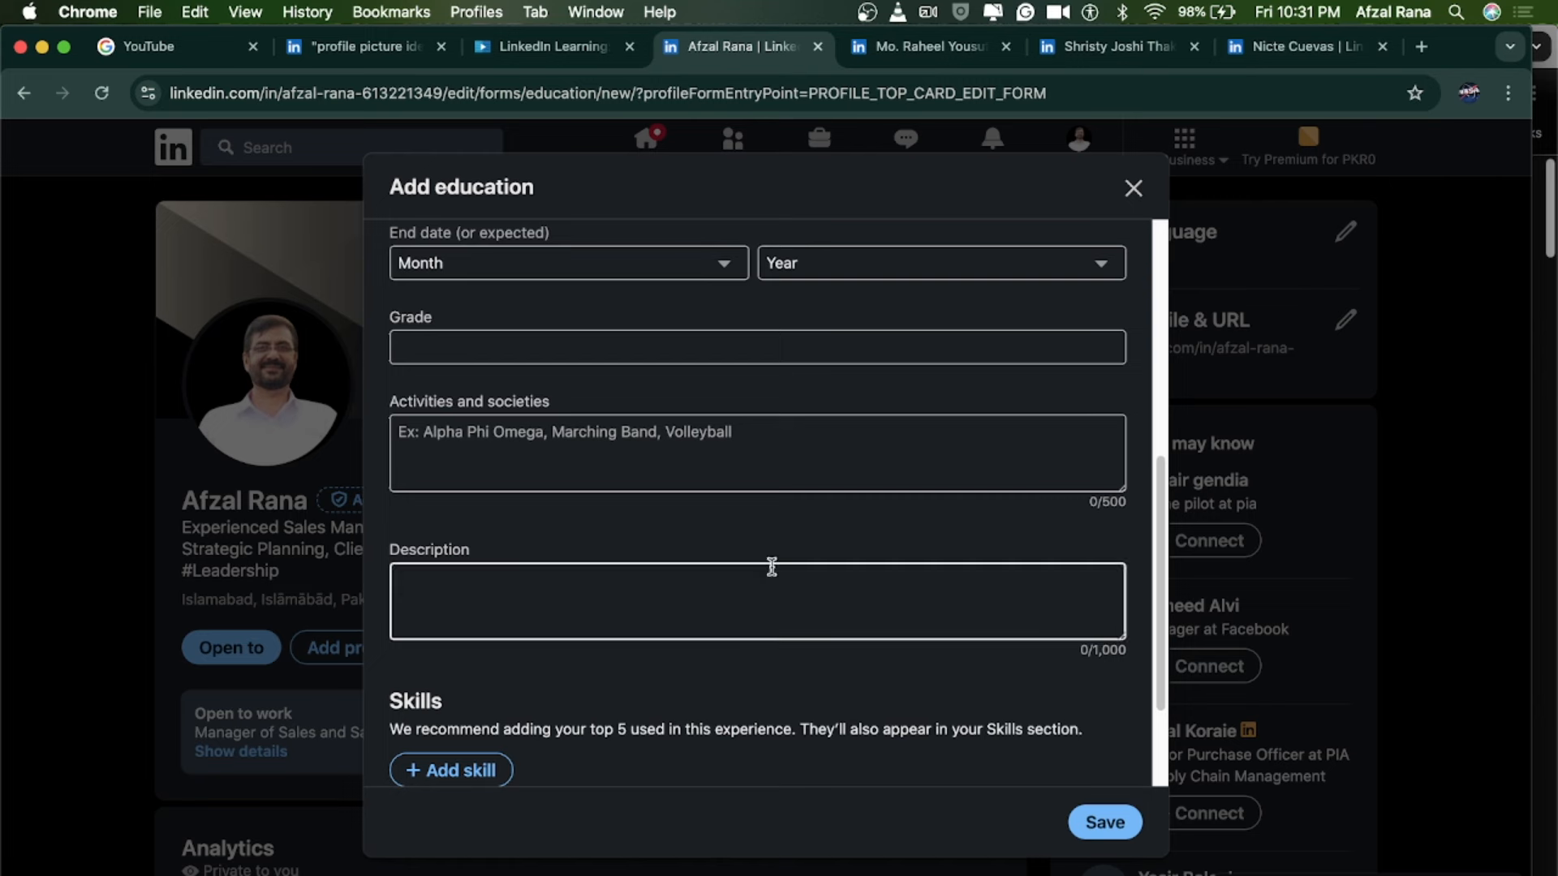
{"action": "scroll", "coordinate": [772, 571], "scroll_direction": "down", "scroll_amount": 3}
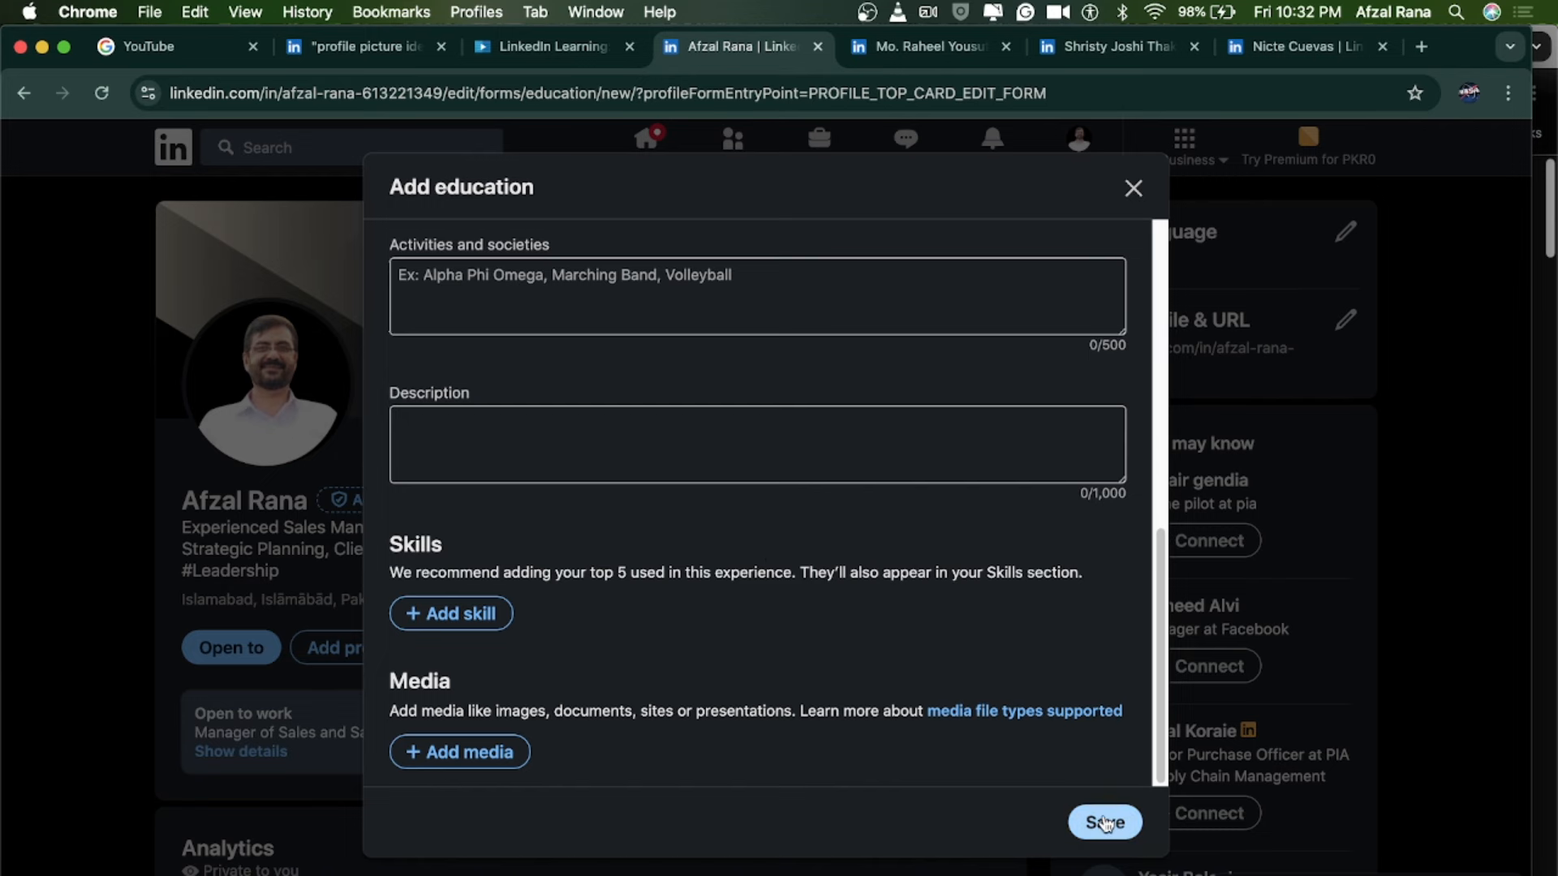
Review the education form again from school, degree and dates to skills and media, and close it without saving.
{"action": "scroll", "coordinate": [710, 478], "scroll_direction": "up", "scroll_amount": 3}
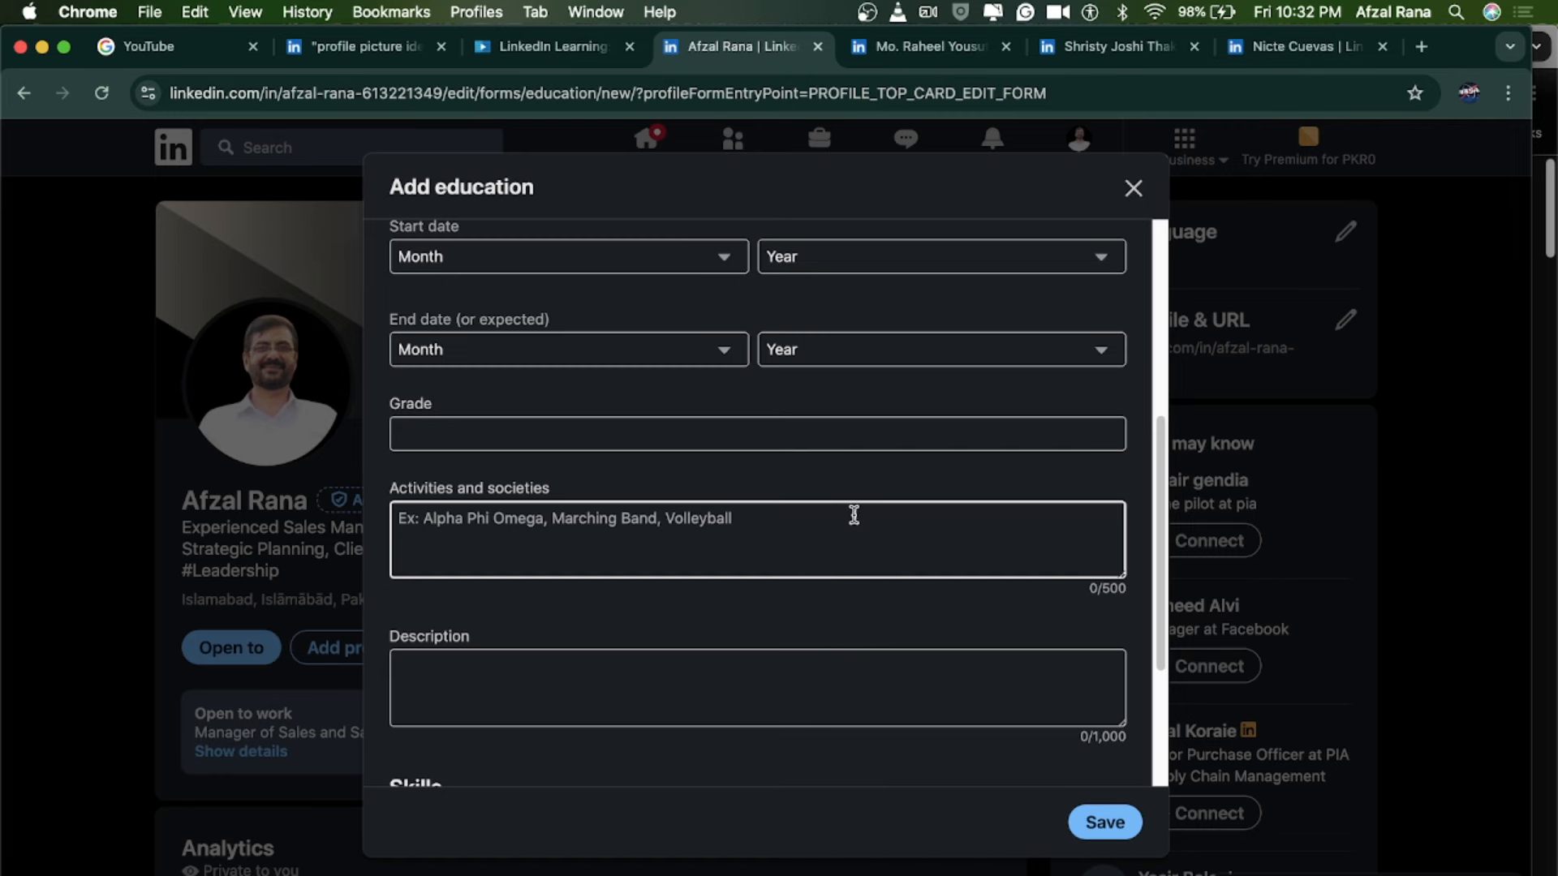
{"action": "scroll", "coordinate": [848, 519], "scroll_direction": "up", "scroll_amount": 2}
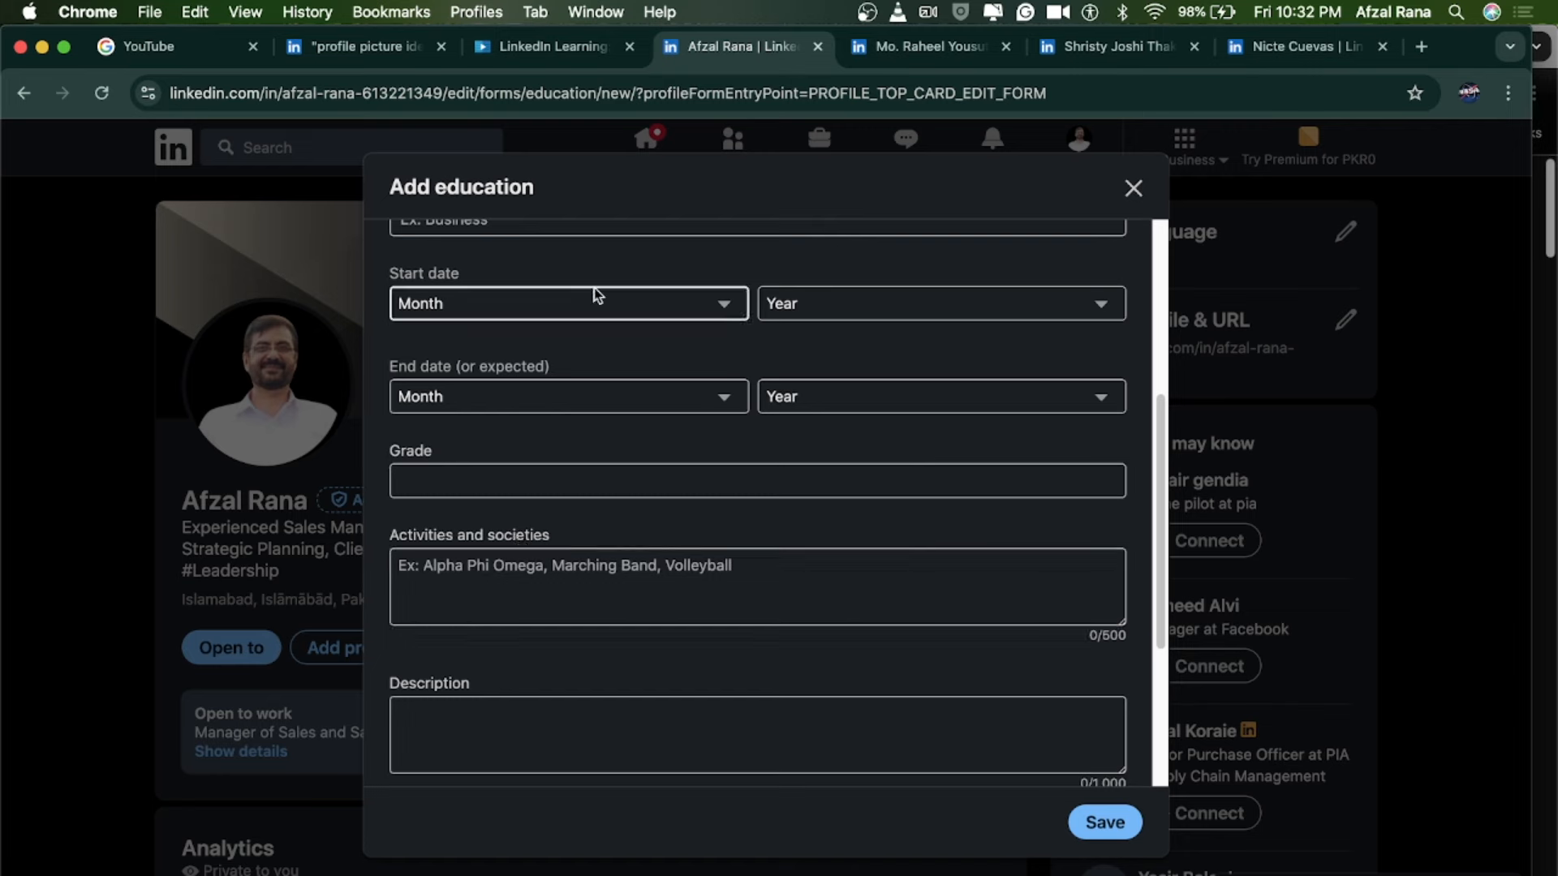
{"action": "scroll", "coordinate": [929, 417], "scroll_direction": "up", "scroll_amount": 1}
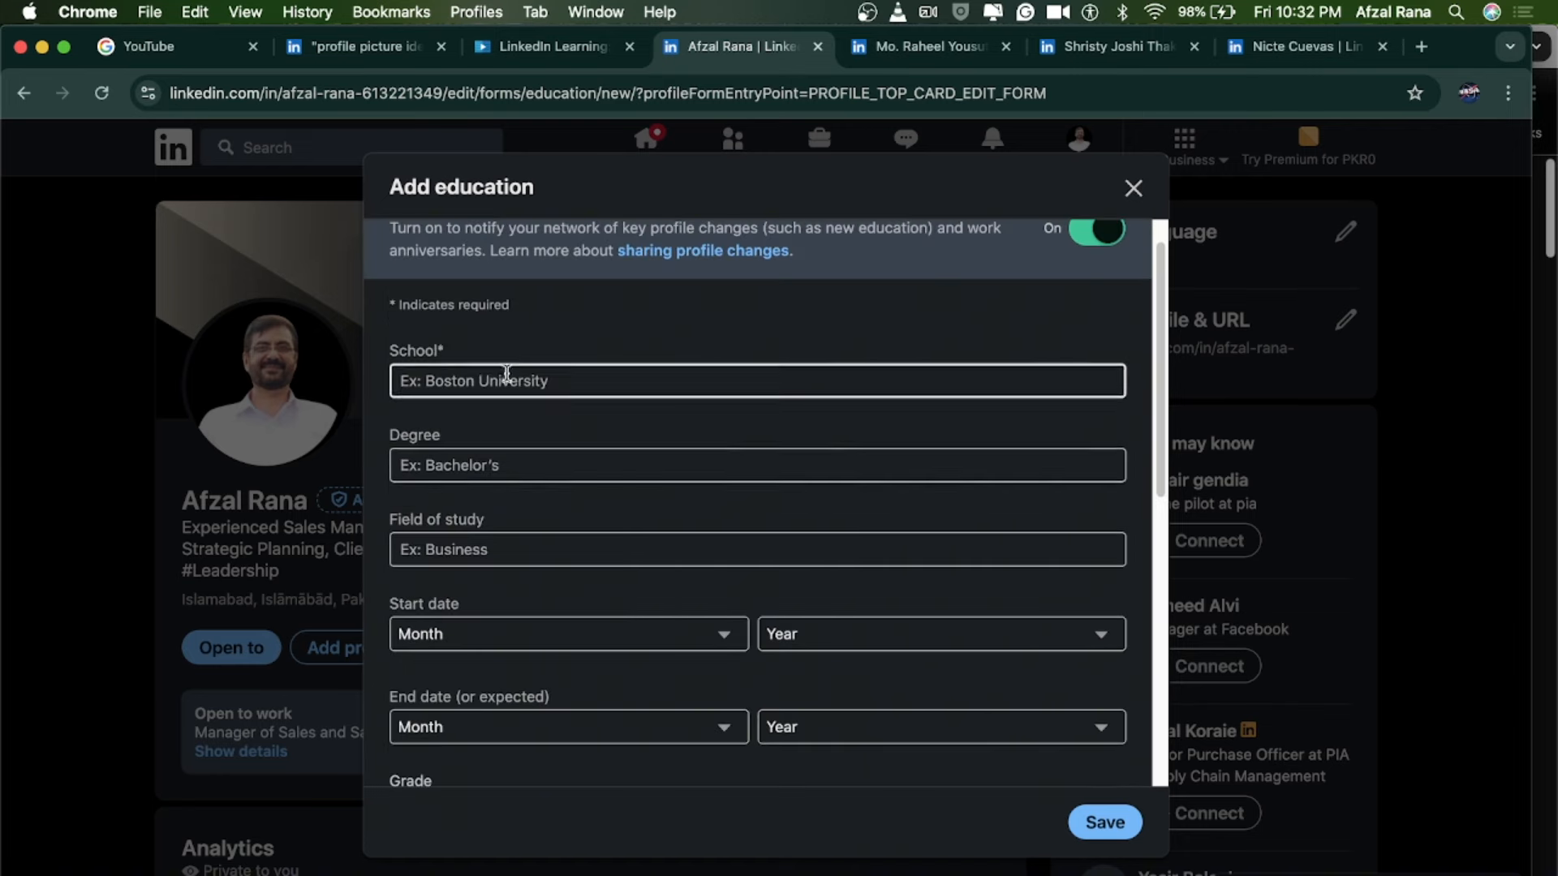
{"action": "scroll", "coordinate": [866, 573], "scroll_direction": "up", "scroll_amount": 1}
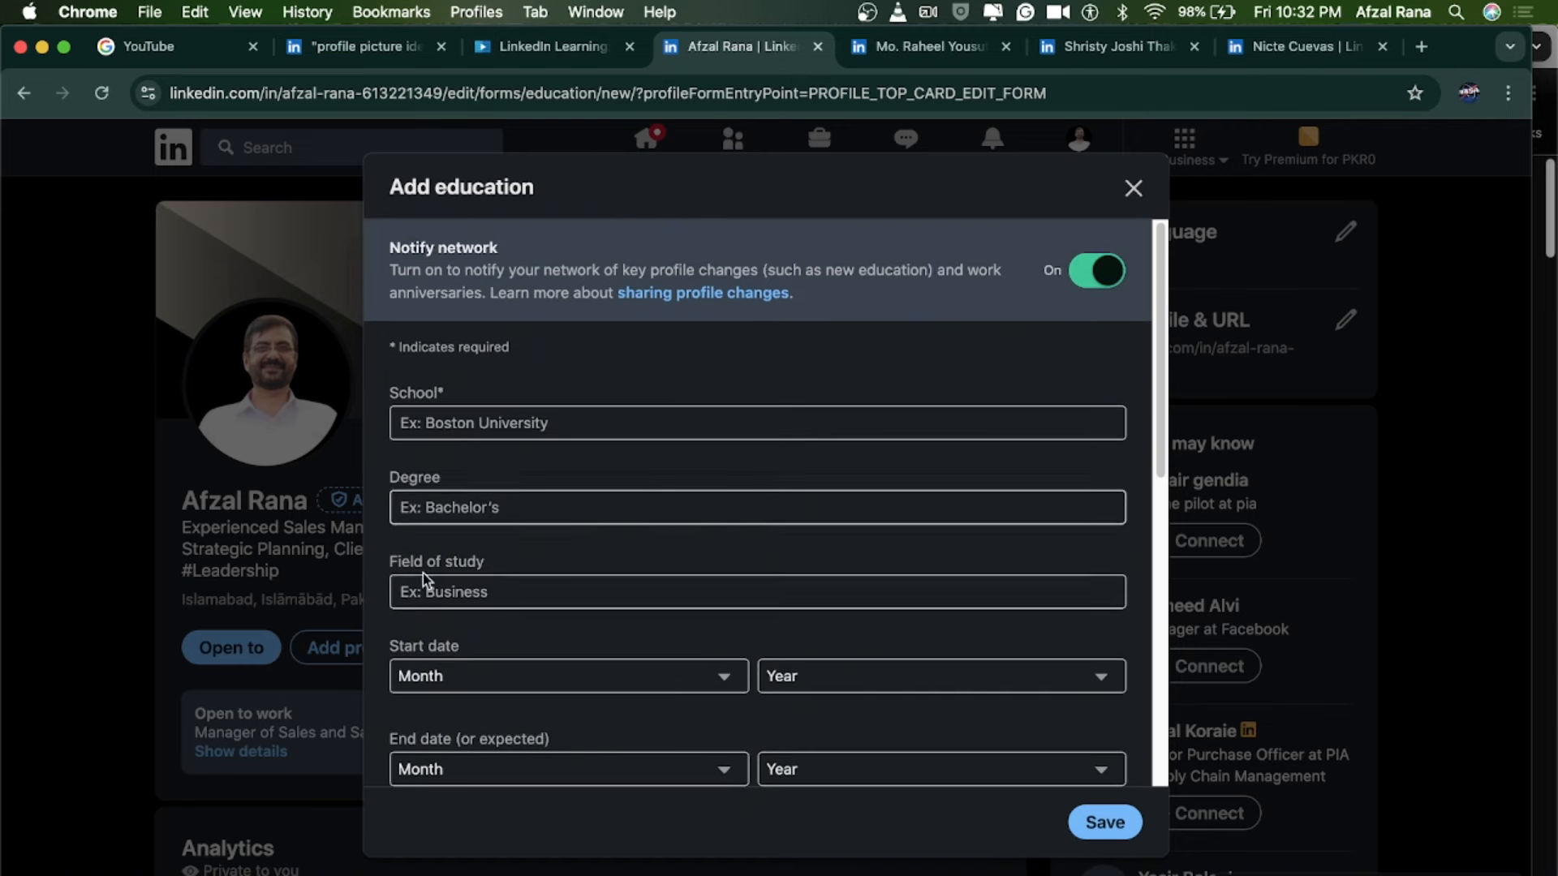
{"action": "scroll", "coordinate": [921, 557], "scroll_direction": "down", "scroll_amount": 10}
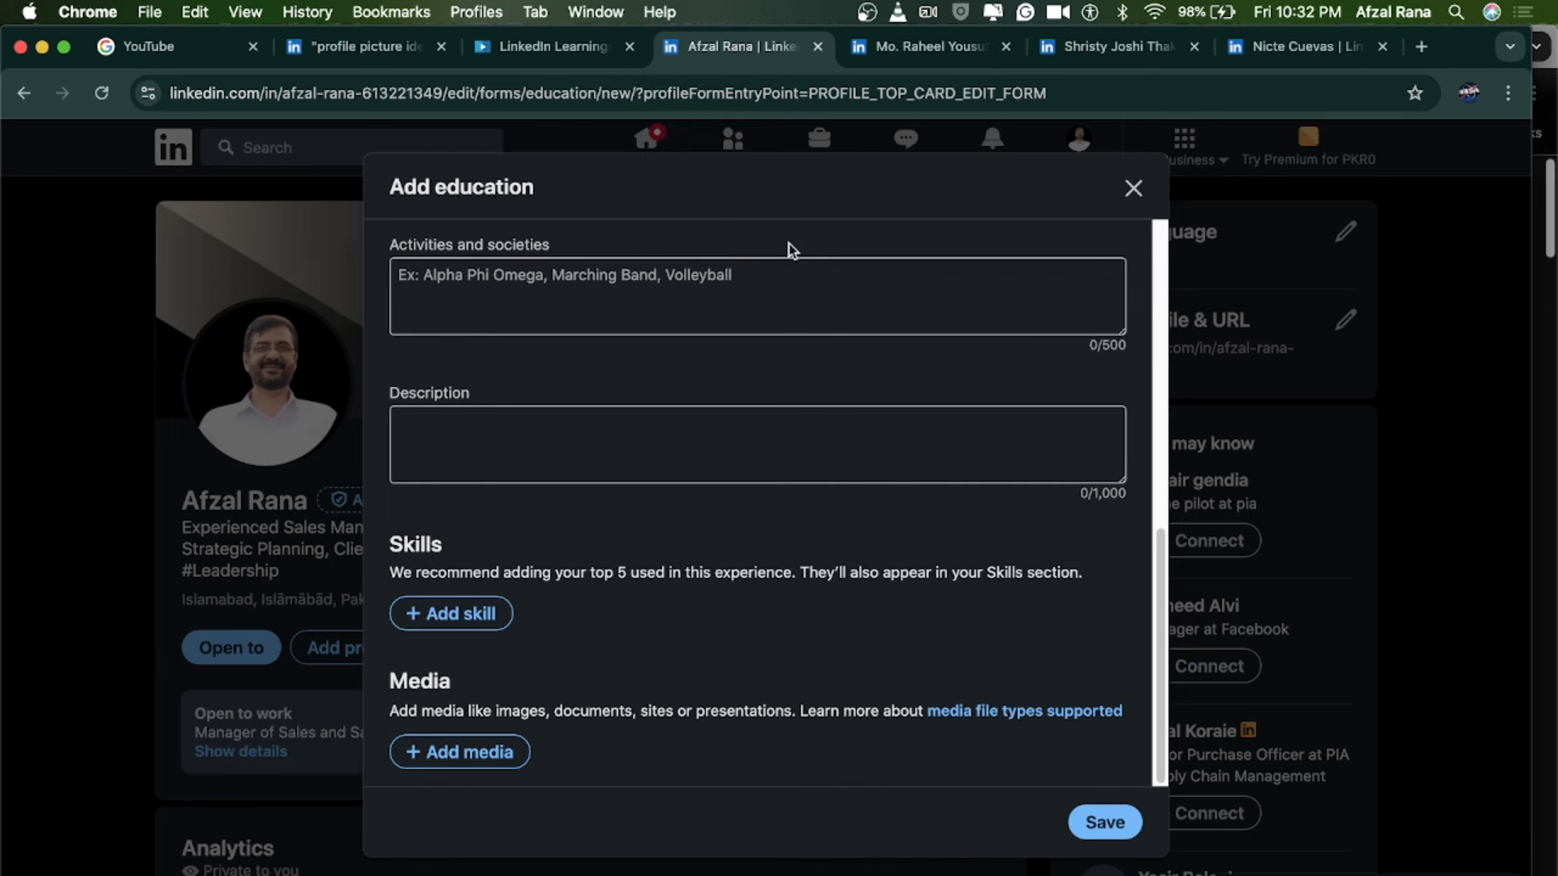
{"action": "scroll", "coordinate": [800, 445], "scroll_direction": "up", "scroll_amount": 8}
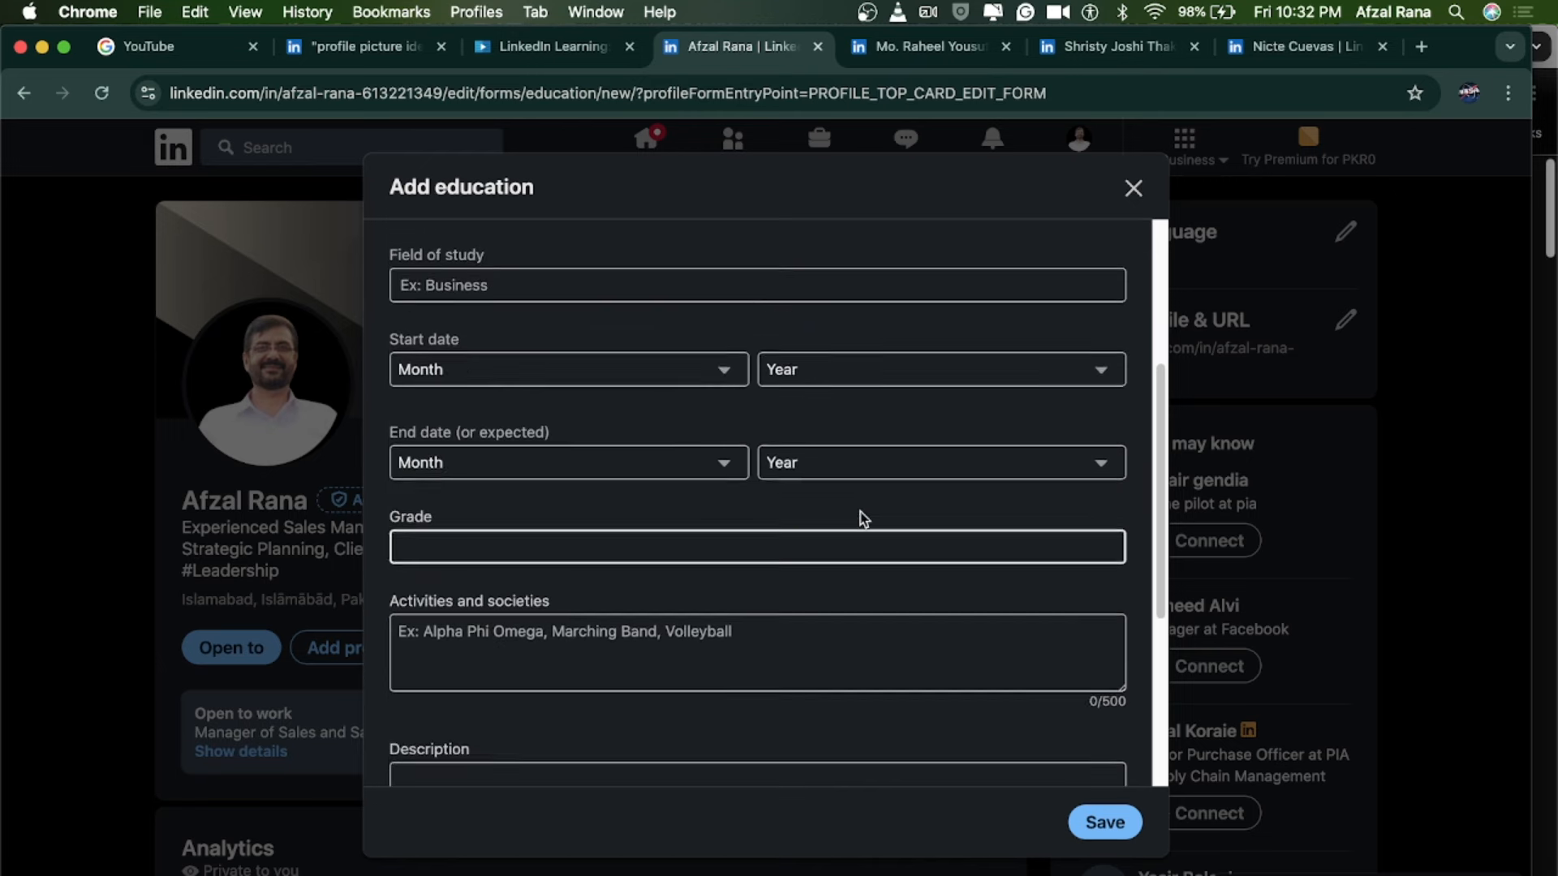
{"action": "scroll", "coordinate": [863, 514], "scroll_direction": "up", "scroll_amount": 2}
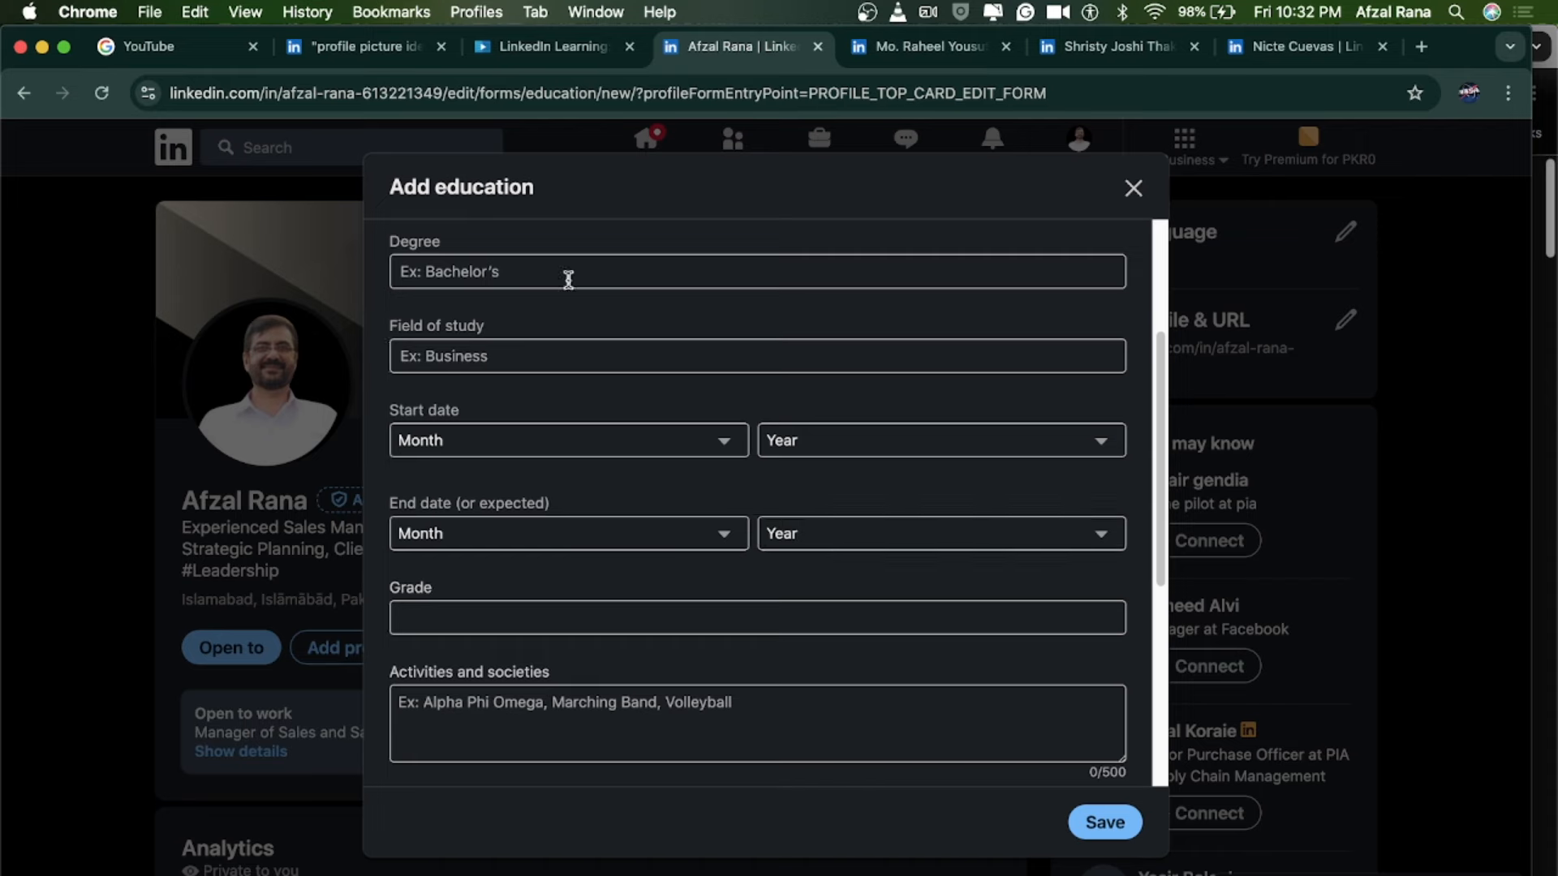
{"action": "scroll", "coordinate": [844, 528], "scroll_direction": "down", "scroll_amount": 1}
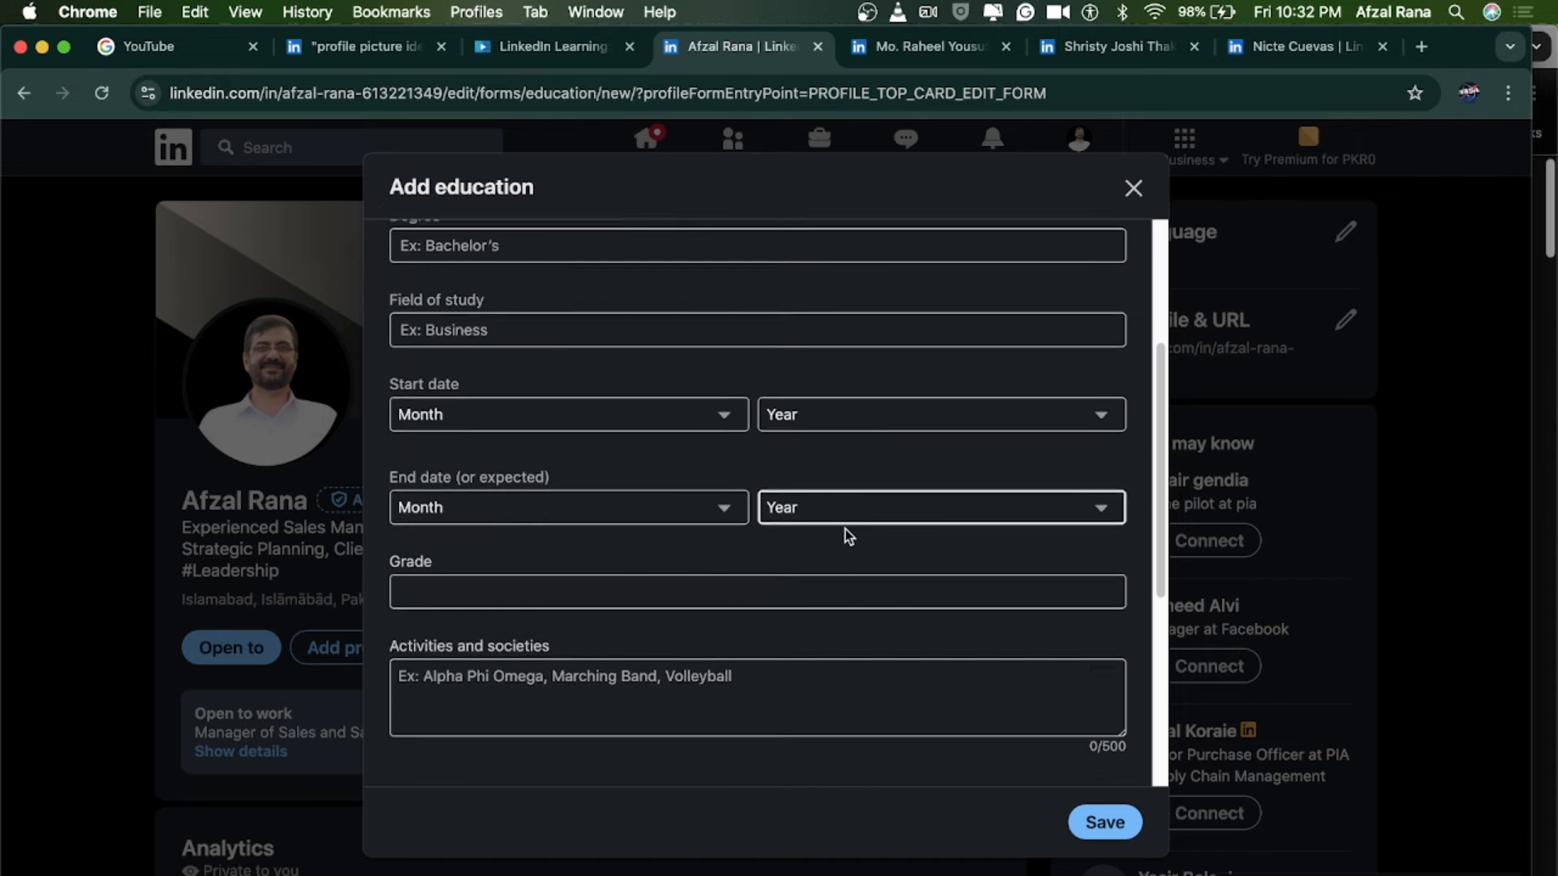
{"action": "scroll", "coordinate": [866, 539], "scroll_direction": "down", "scroll_amount": 3}
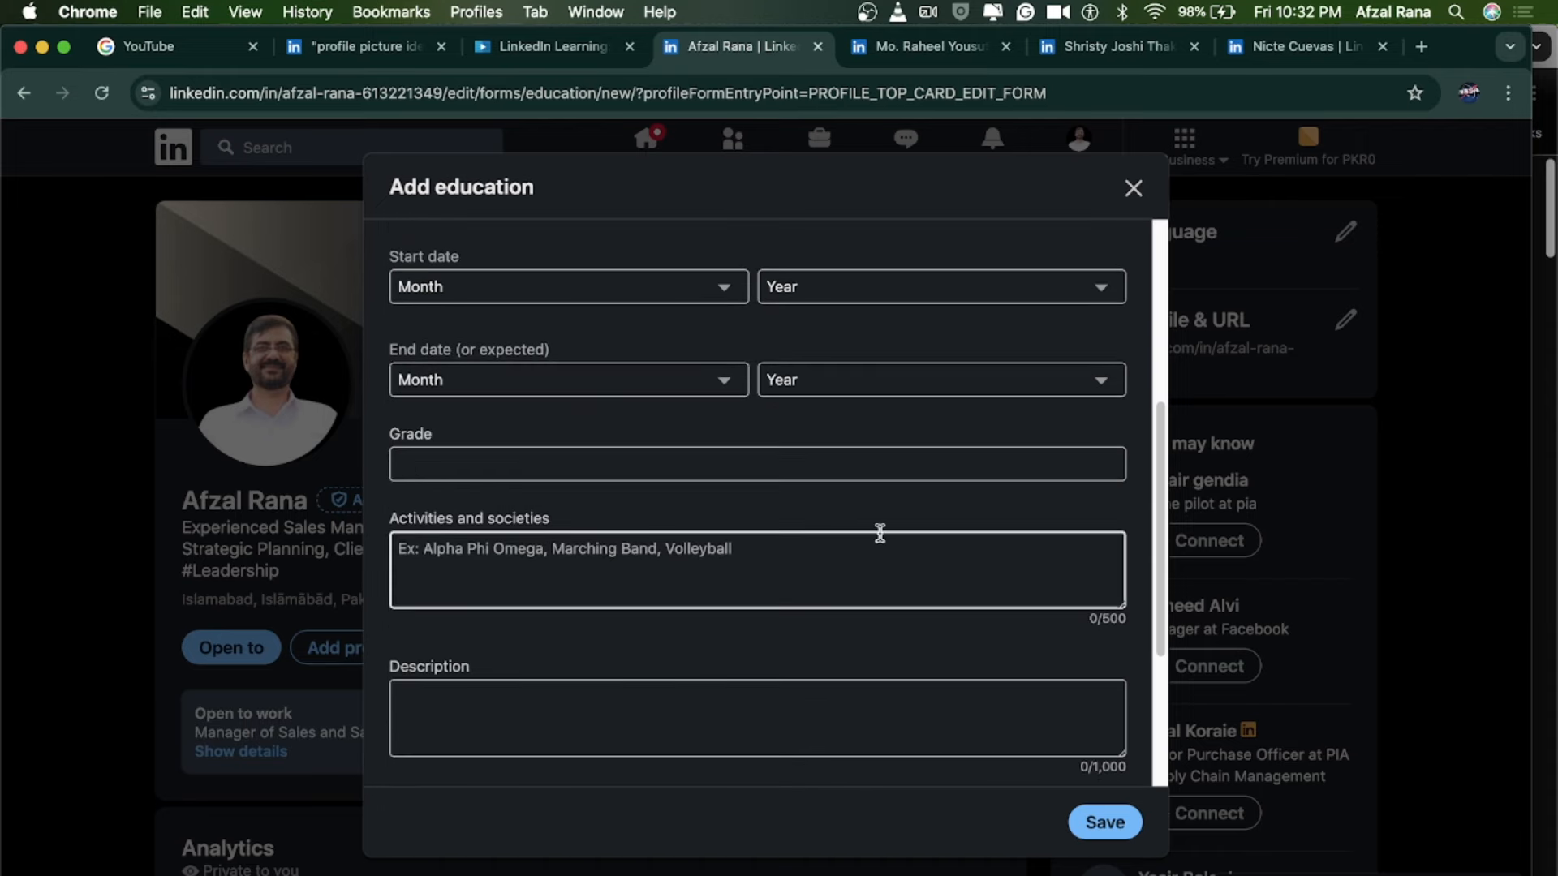
{"action": "scroll", "coordinate": [817, 499], "scroll_direction": "down", "scroll_amount": 1}
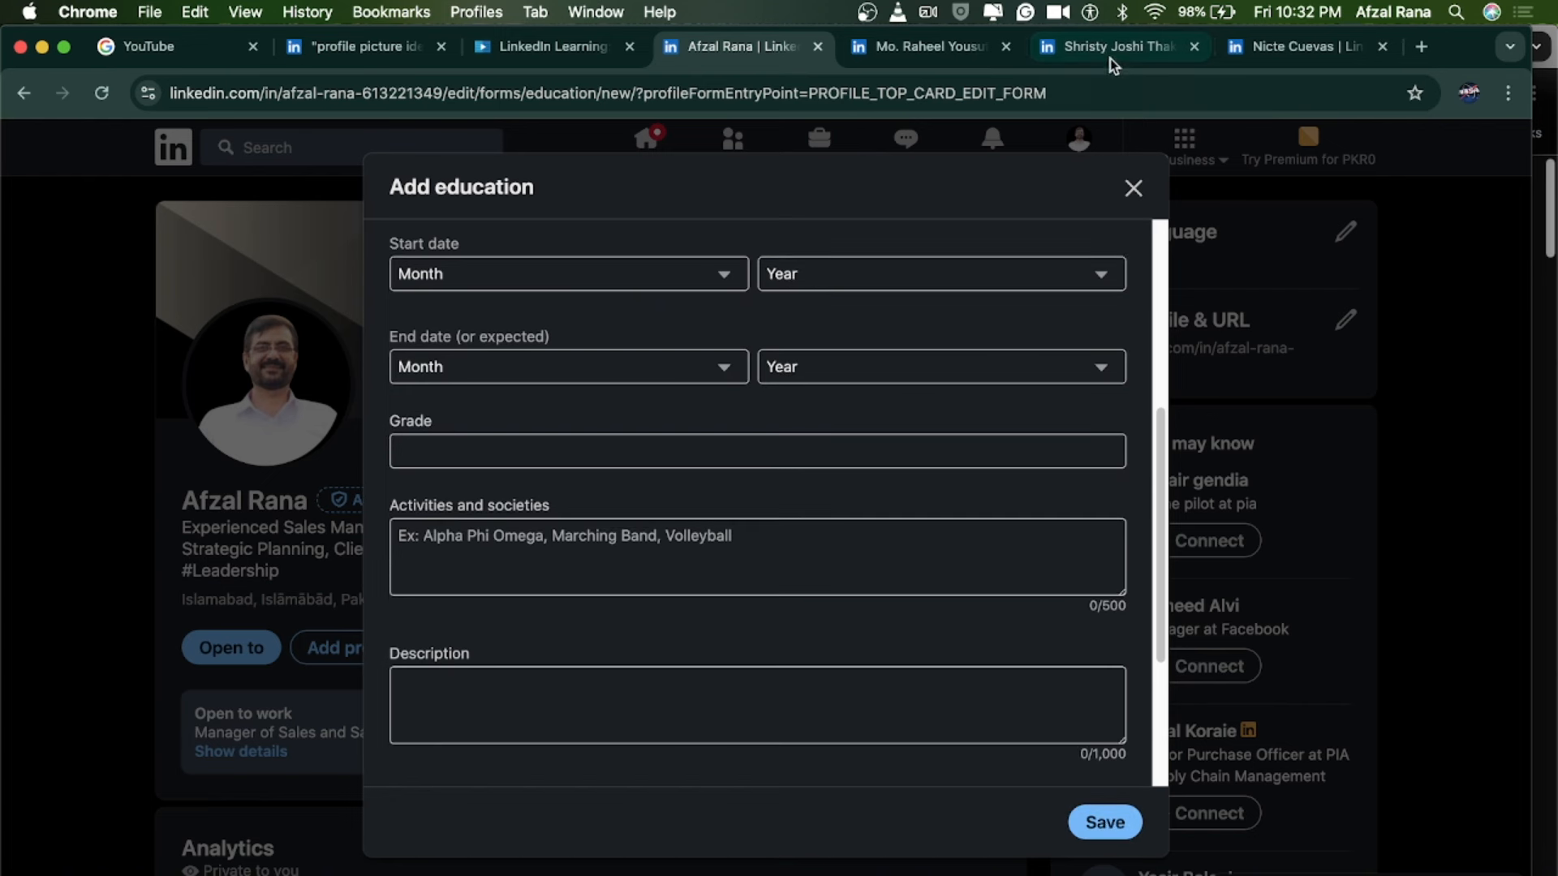
{"action": "left_click", "coordinate": [1133, 187]}
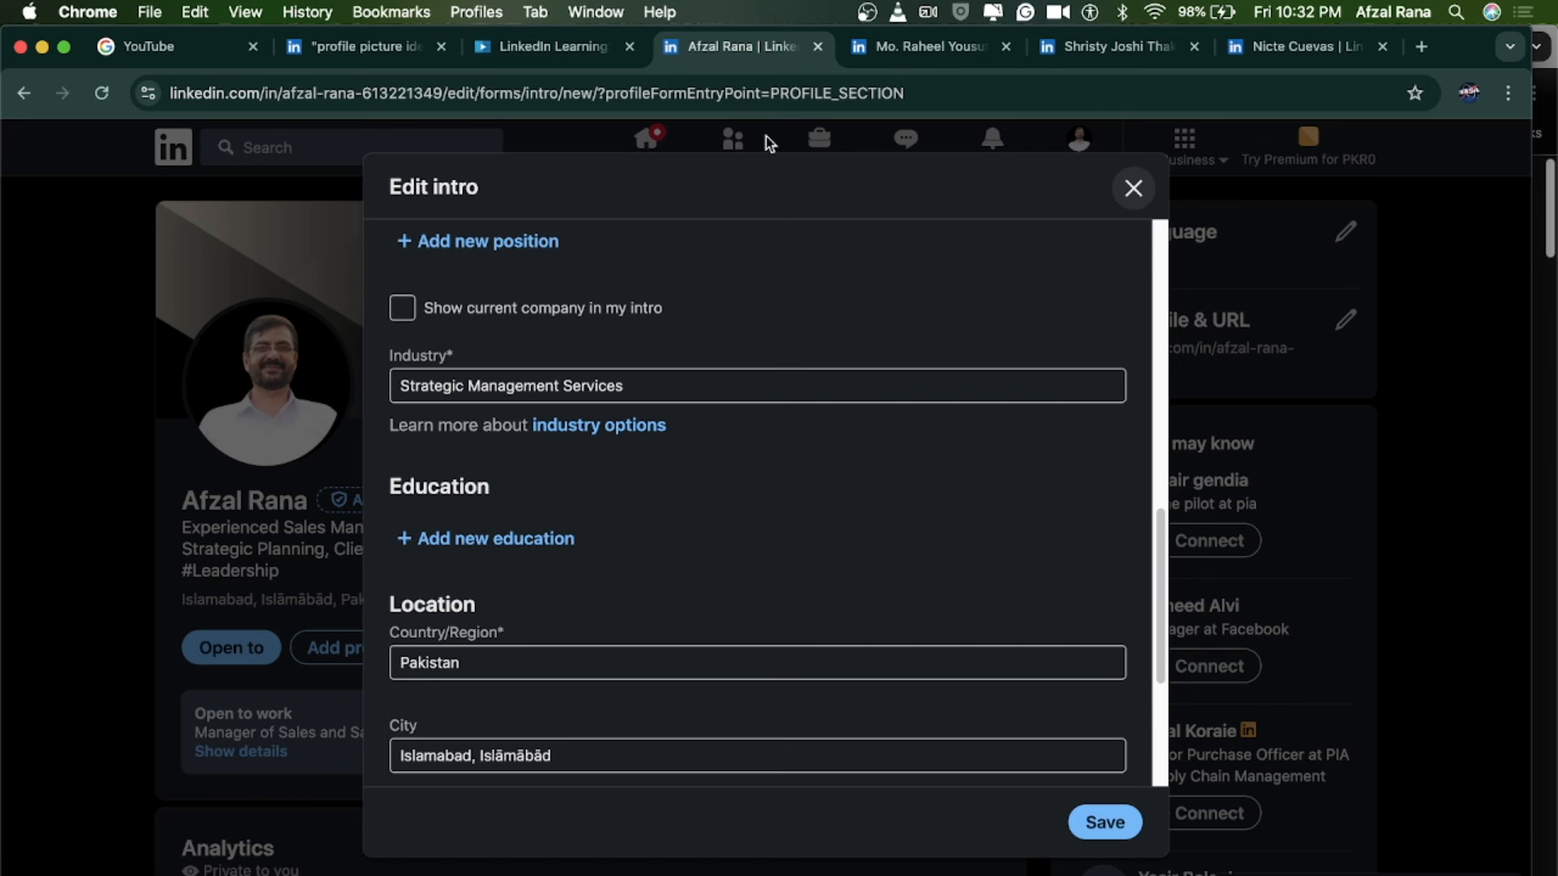
{"action": "left_click", "coordinate": [867, 11]}
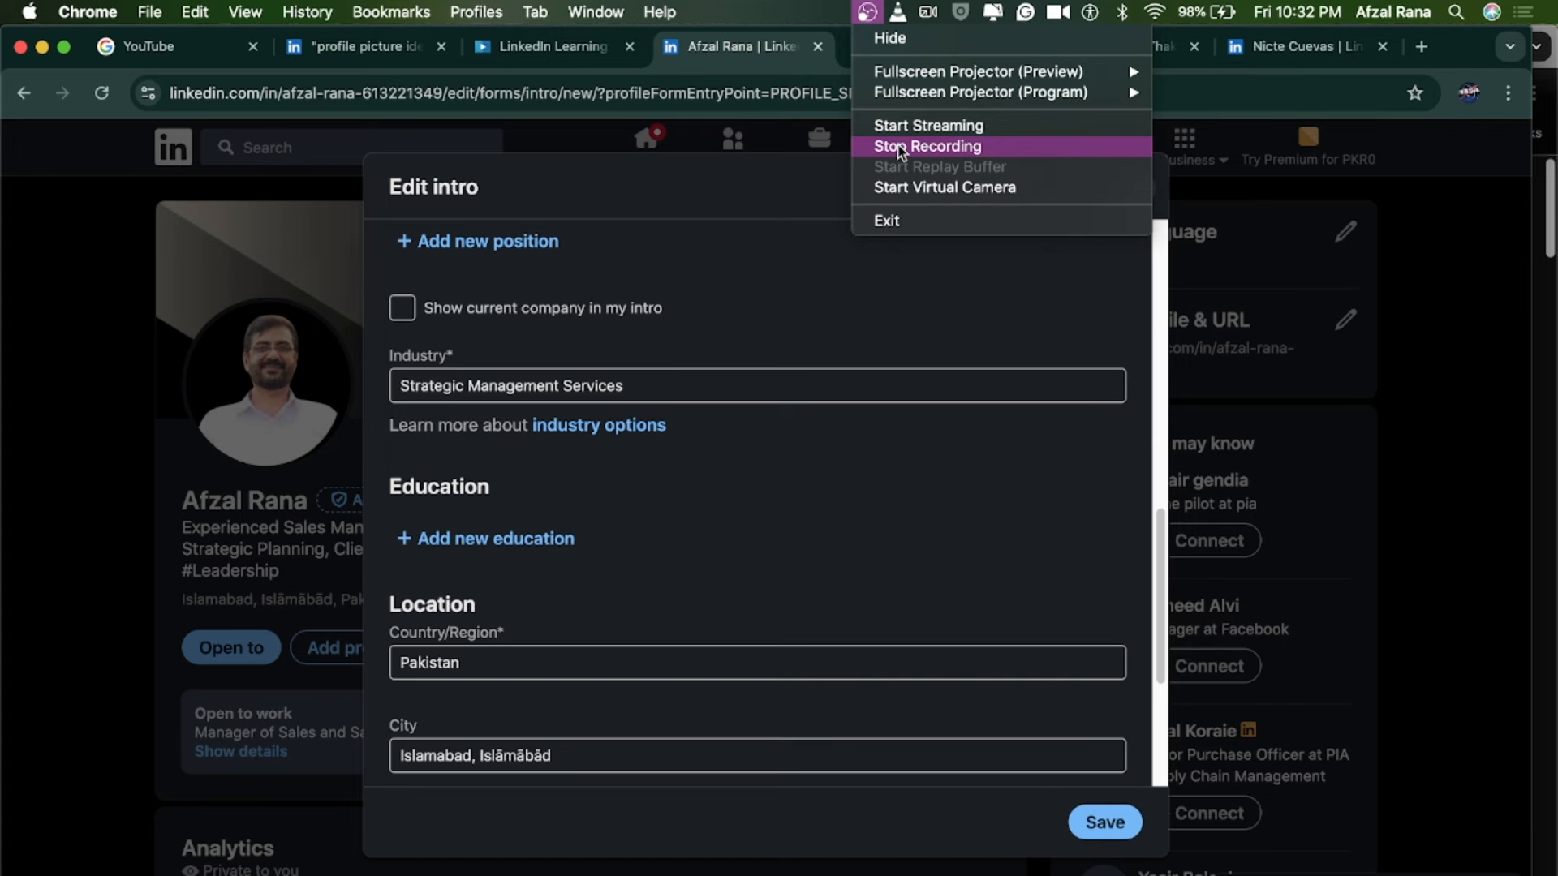
{"action": "left_click", "coordinate": [899, 148]}
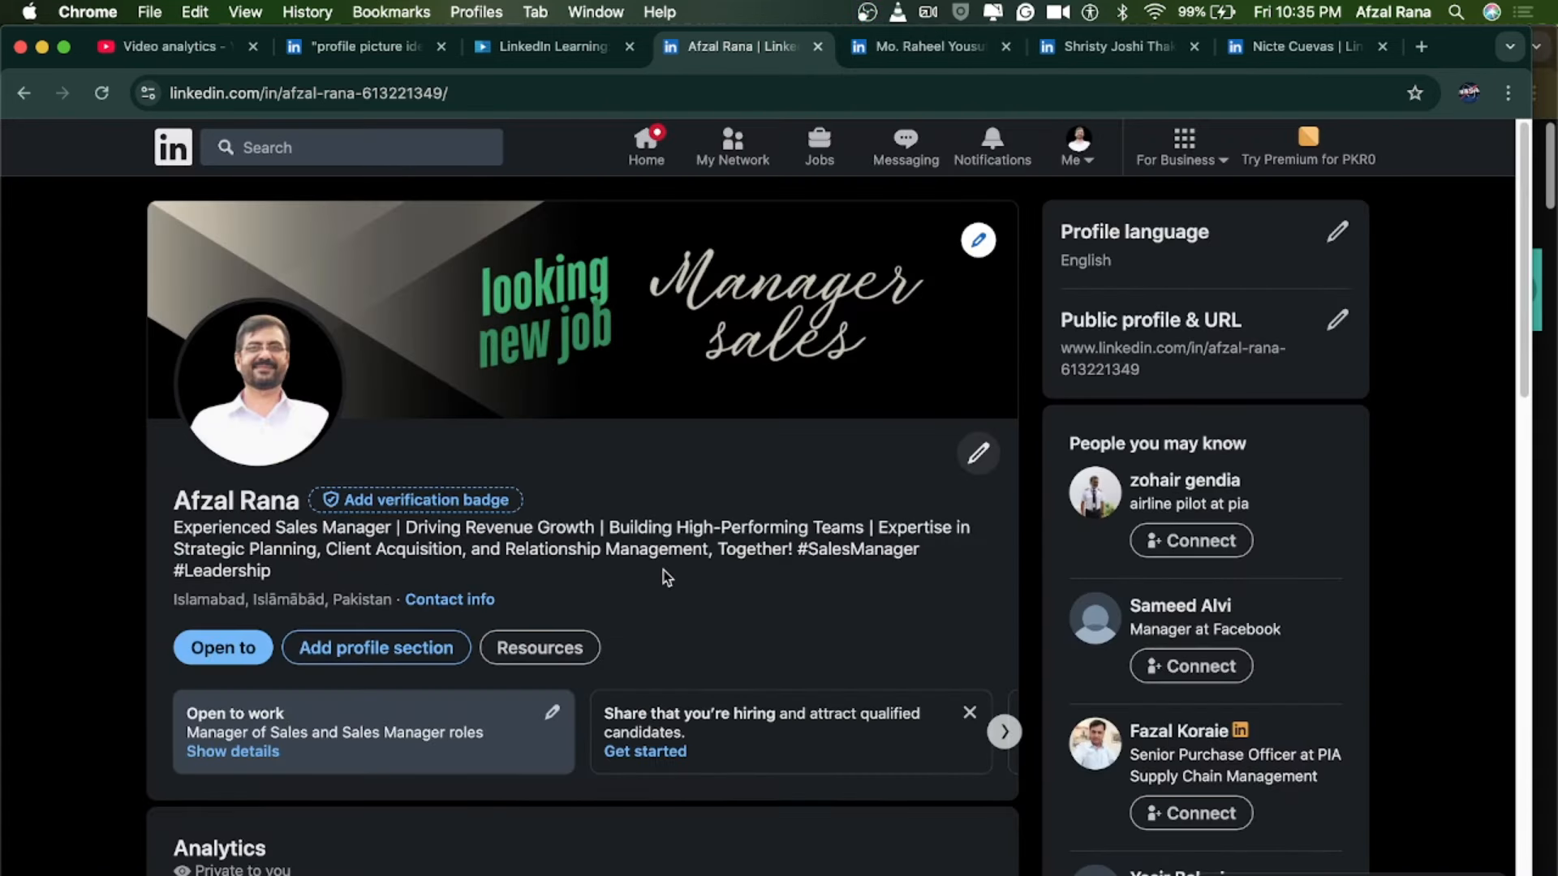
Look over the profile page, checking the banner, photo, headline, Analytics and About summary.
{"action": "scroll", "coordinate": [697, 568], "scroll_direction": "down", "scroll_amount": 15}
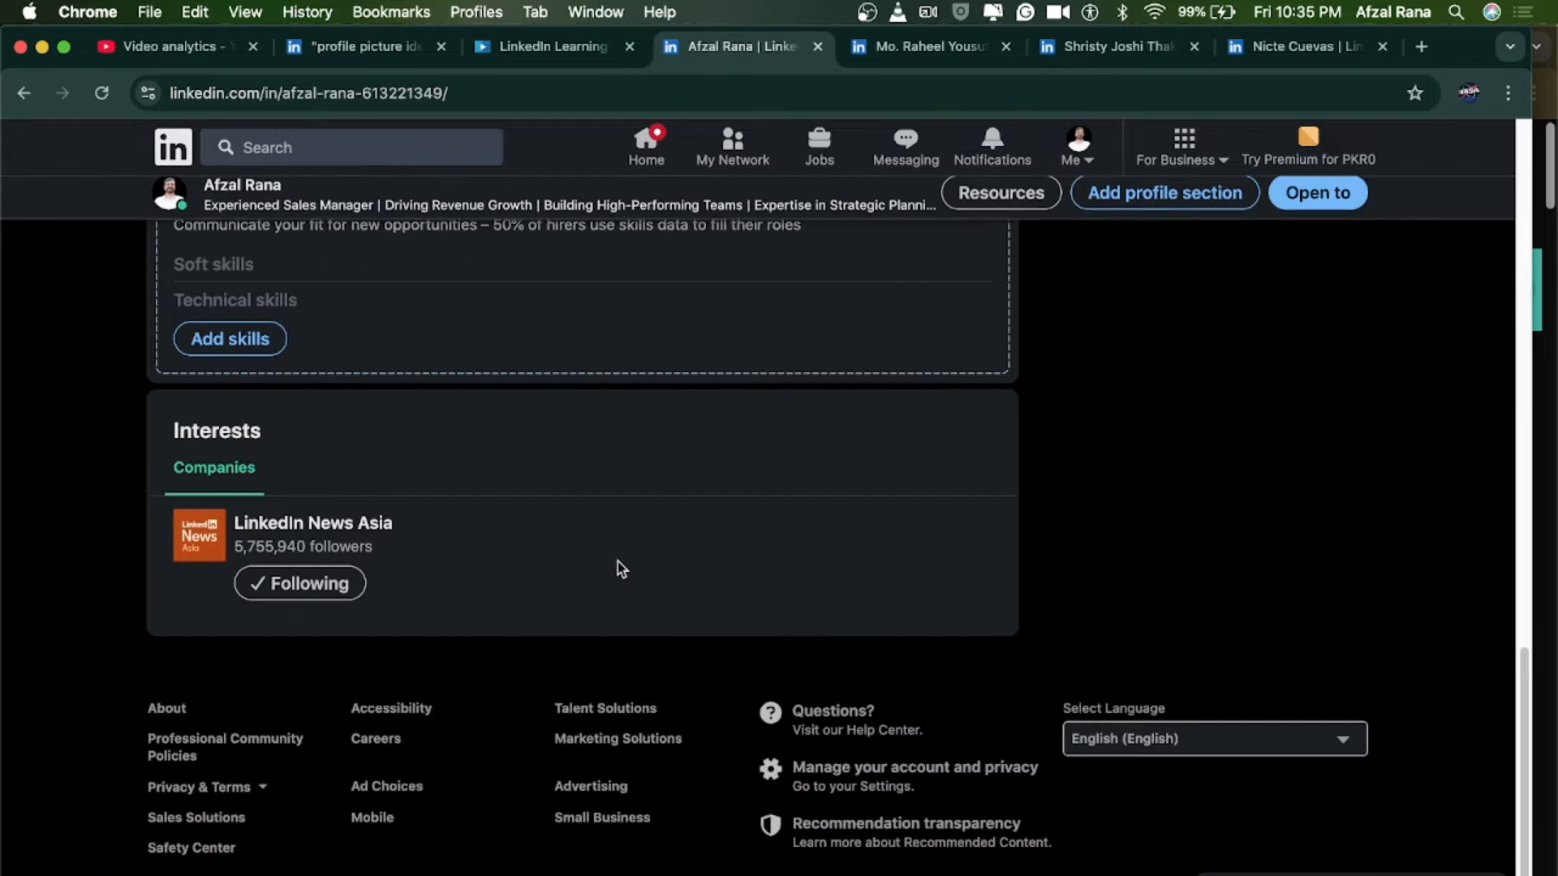
{"action": "scroll", "coordinate": [617, 566], "scroll_direction": "up", "scroll_amount": 10}
{"action": "scroll", "coordinate": [618, 568], "scroll_direction": "up", "scroll_amount": 8}
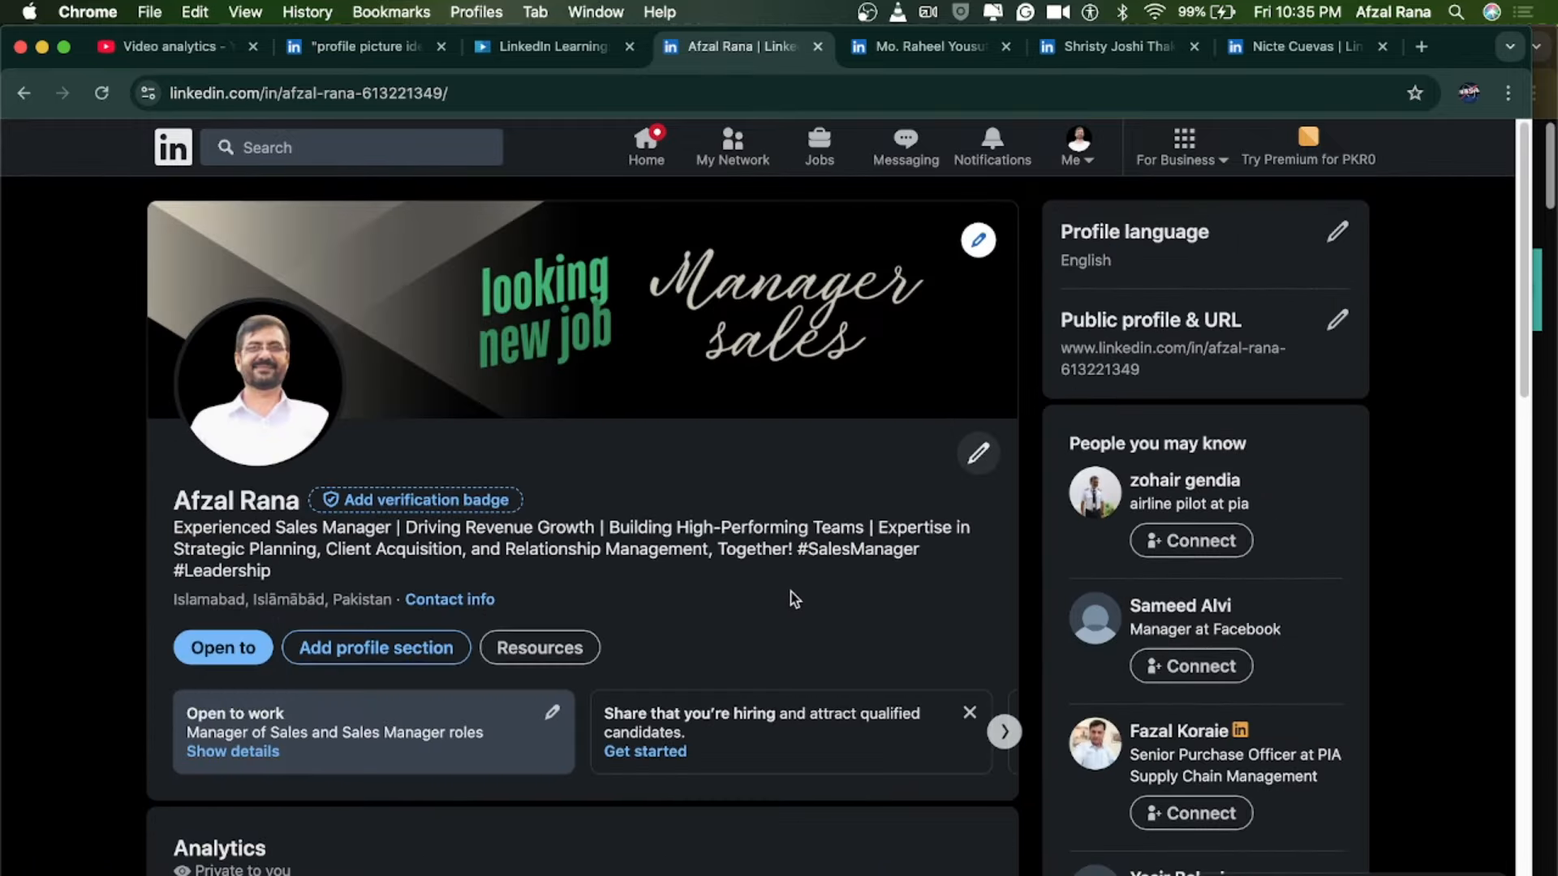
{"action": "scroll", "coordinate": [797, 599], "scroll_direction": "down", "scroll_amount": 3}
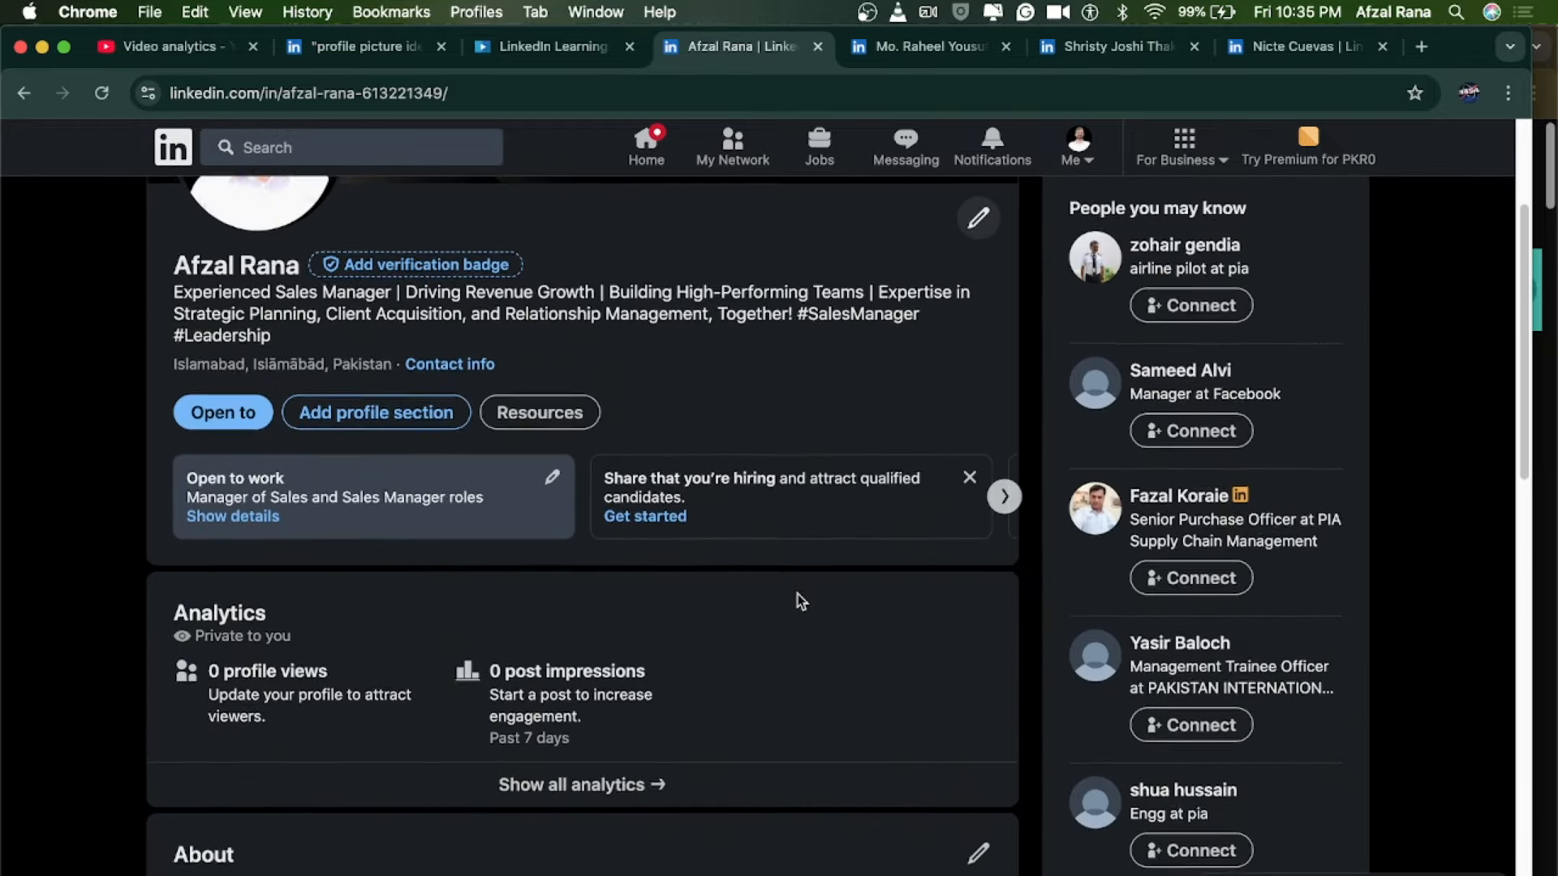
{"action": "scroll", "coordinate": [799, 600], "scroll_direction": "down", "scroll_amount": 3}
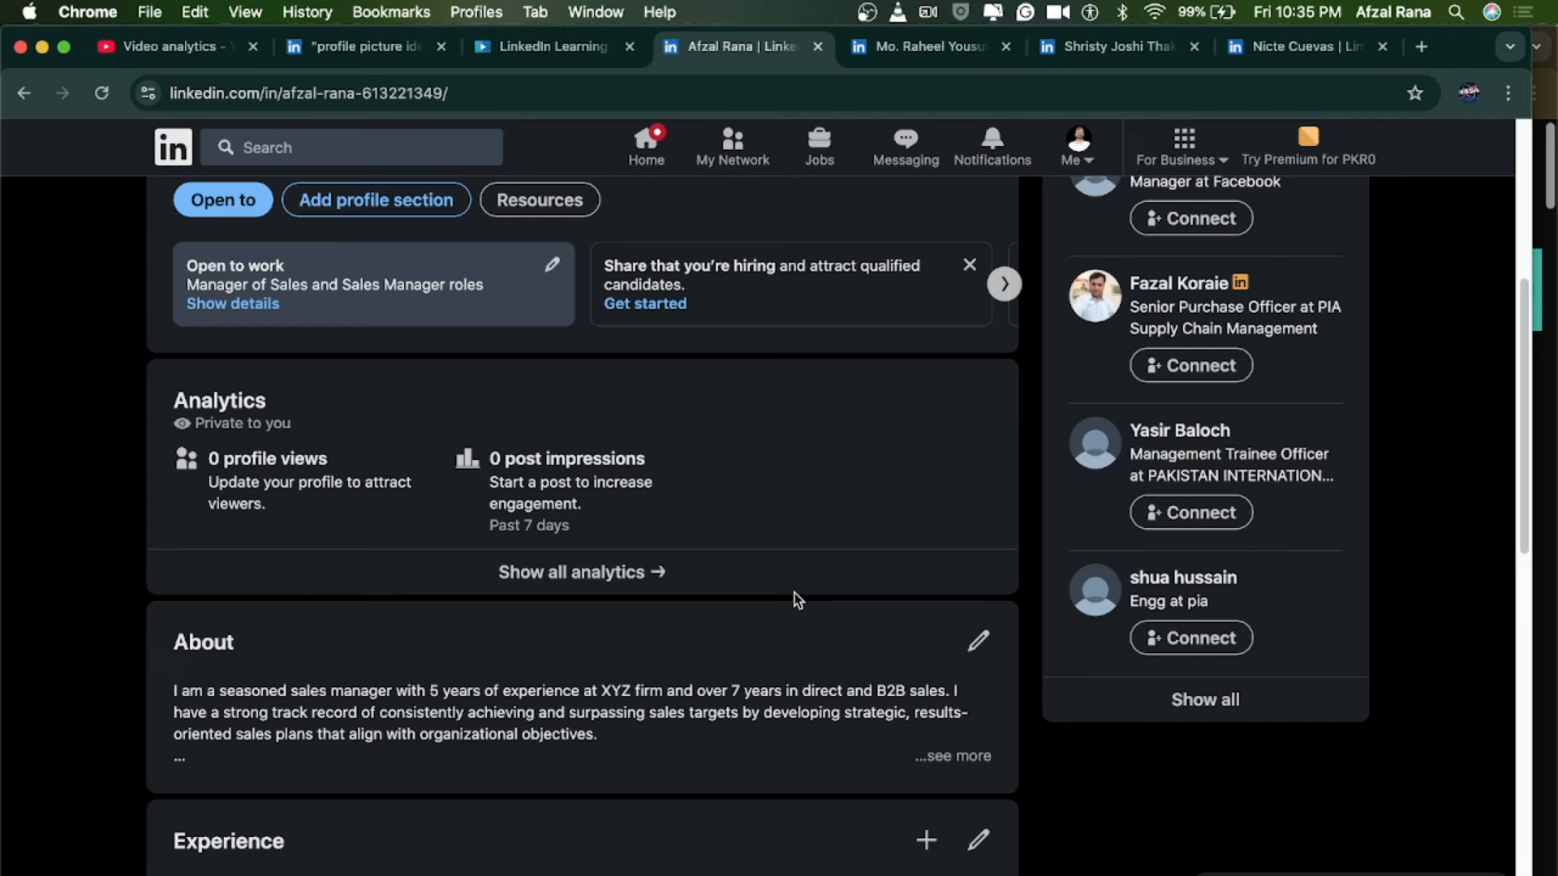
{"action": "scroll", "coordinate": [678, 597], "scroll_direction": "down", "scroll_amount": 1}
{"action": "scroll", "coordinate": [680, 598], "scroll_direction": "down", "scroll_amount": 1}
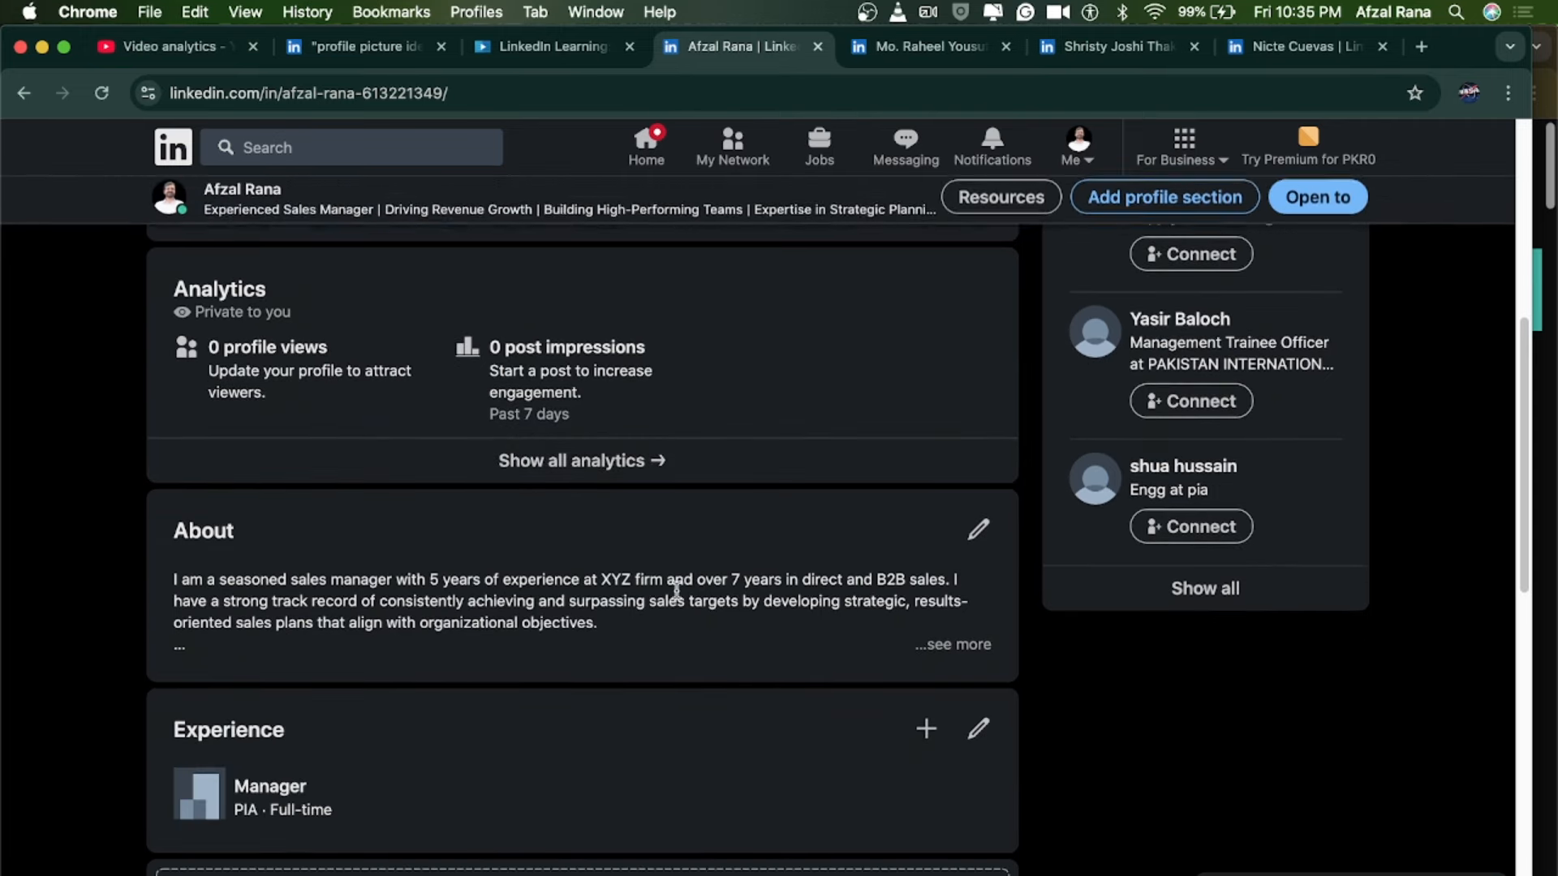
{"action": "scroll", "coordinate": [676, 589], "scroll_direction": "up", "scroll_amount": 2}
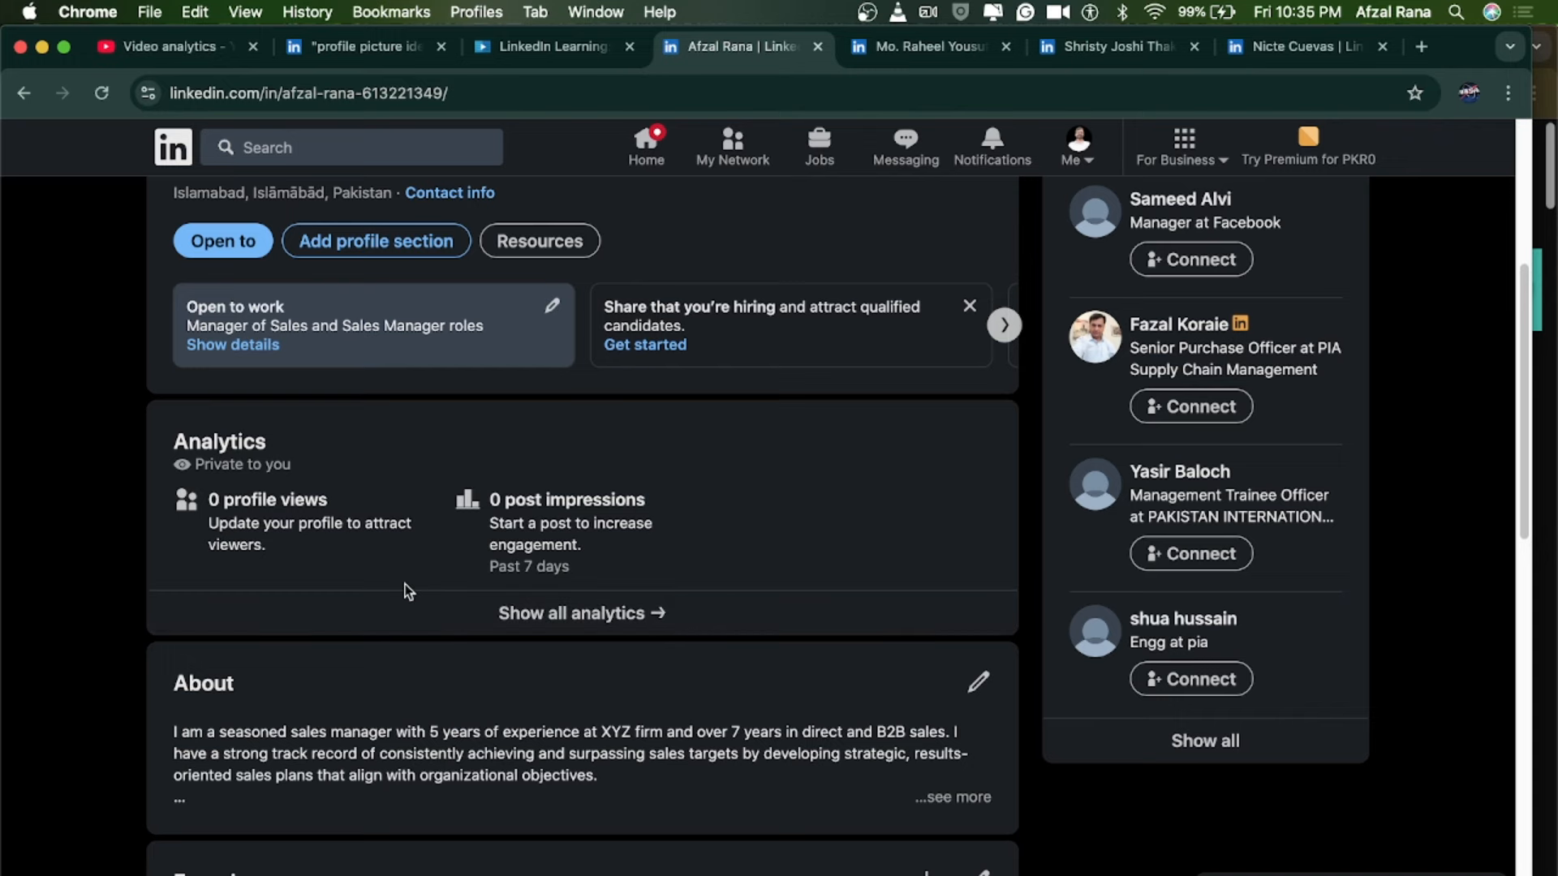
{"action": "scroll", "coordinate": [407, 590], "scroll_direction": "up", "scroll_amount": 4}
{"action": "scroll", "coordinate": [716, 612], "scroll_direction": "up", "scroll_amount": 1}
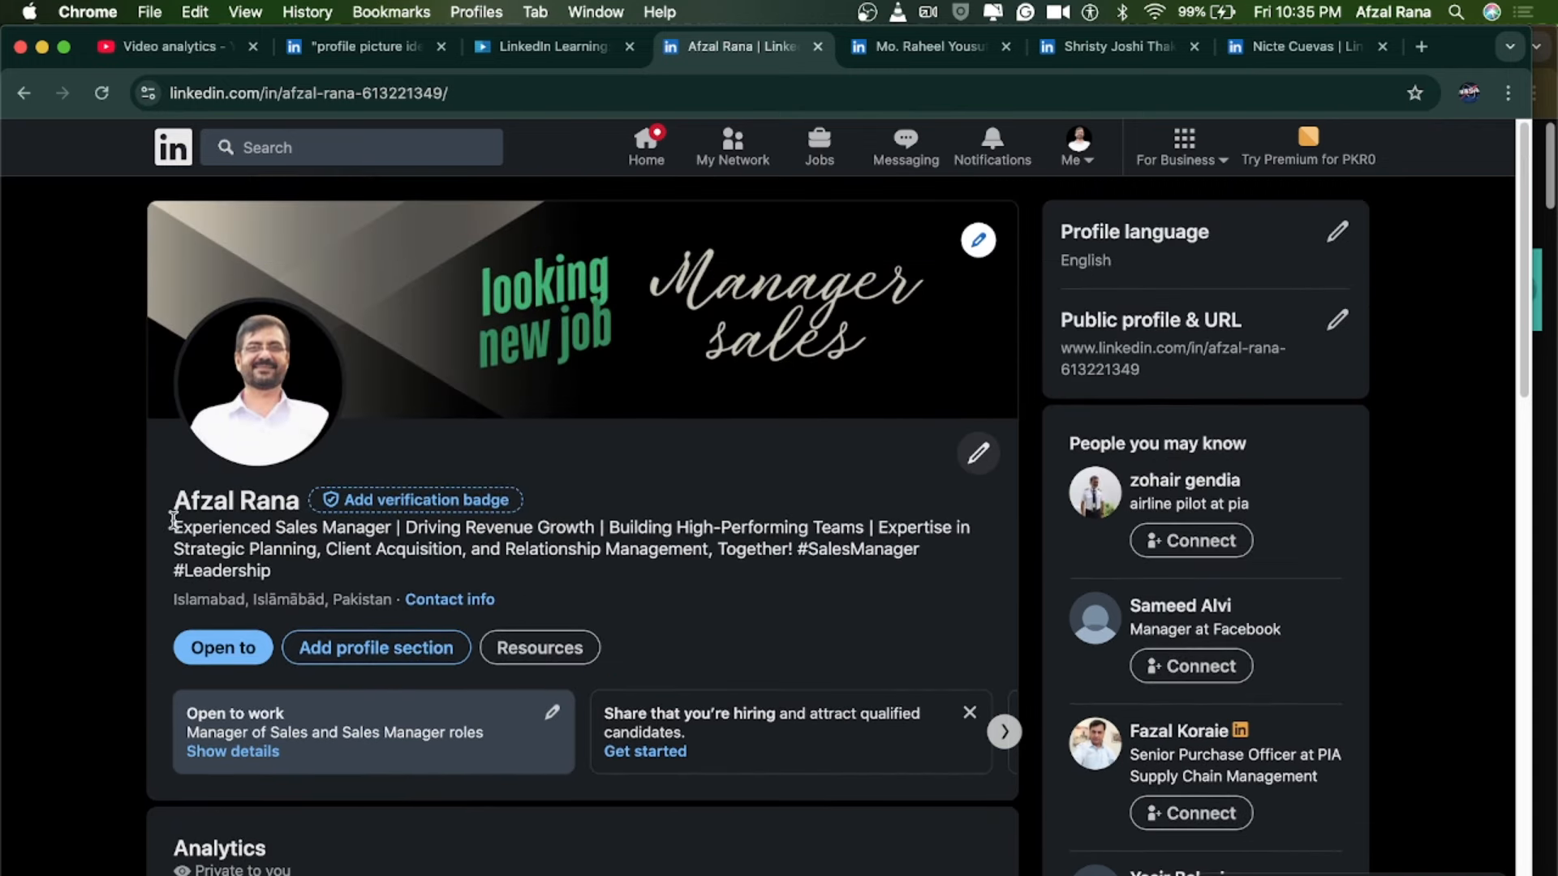
Review the profile's About, Experience, Education and Skills sections and return to the profile header.
{"action": "scroll", "coordinate": [747, 546], "scroll_direction": "down", "scroll_amount": 2}
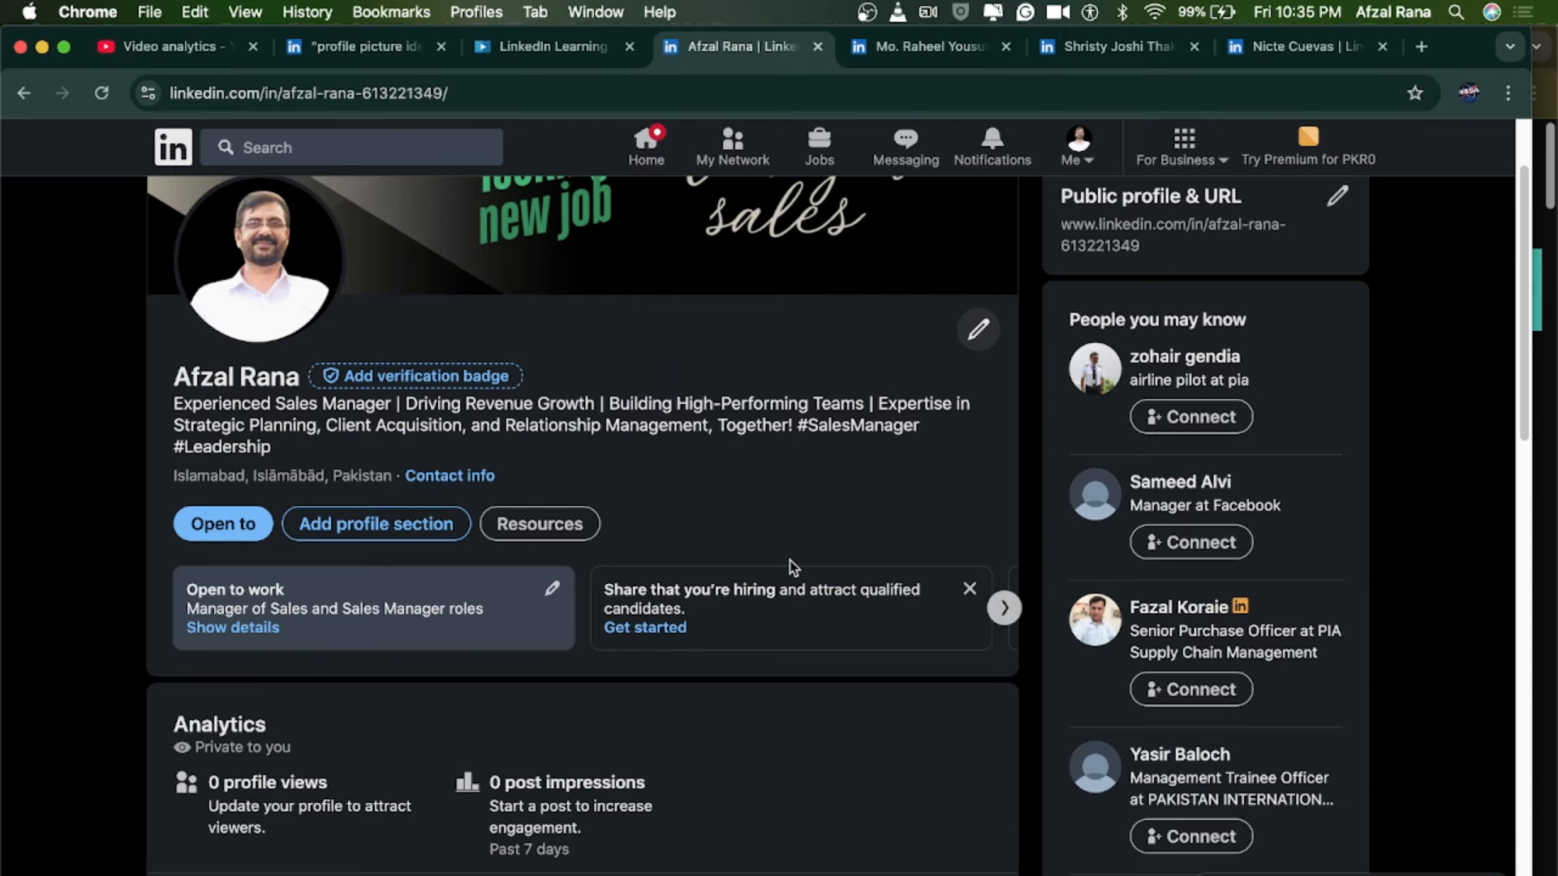
{"action": "scroll", "coordinate": [792, 565], "scroll_direction": "down", "scroll_amount": 5}
{"action": "scroll", "coordinate": [792, 566], "scroll_direction": "down", "scroll_amount": 1}
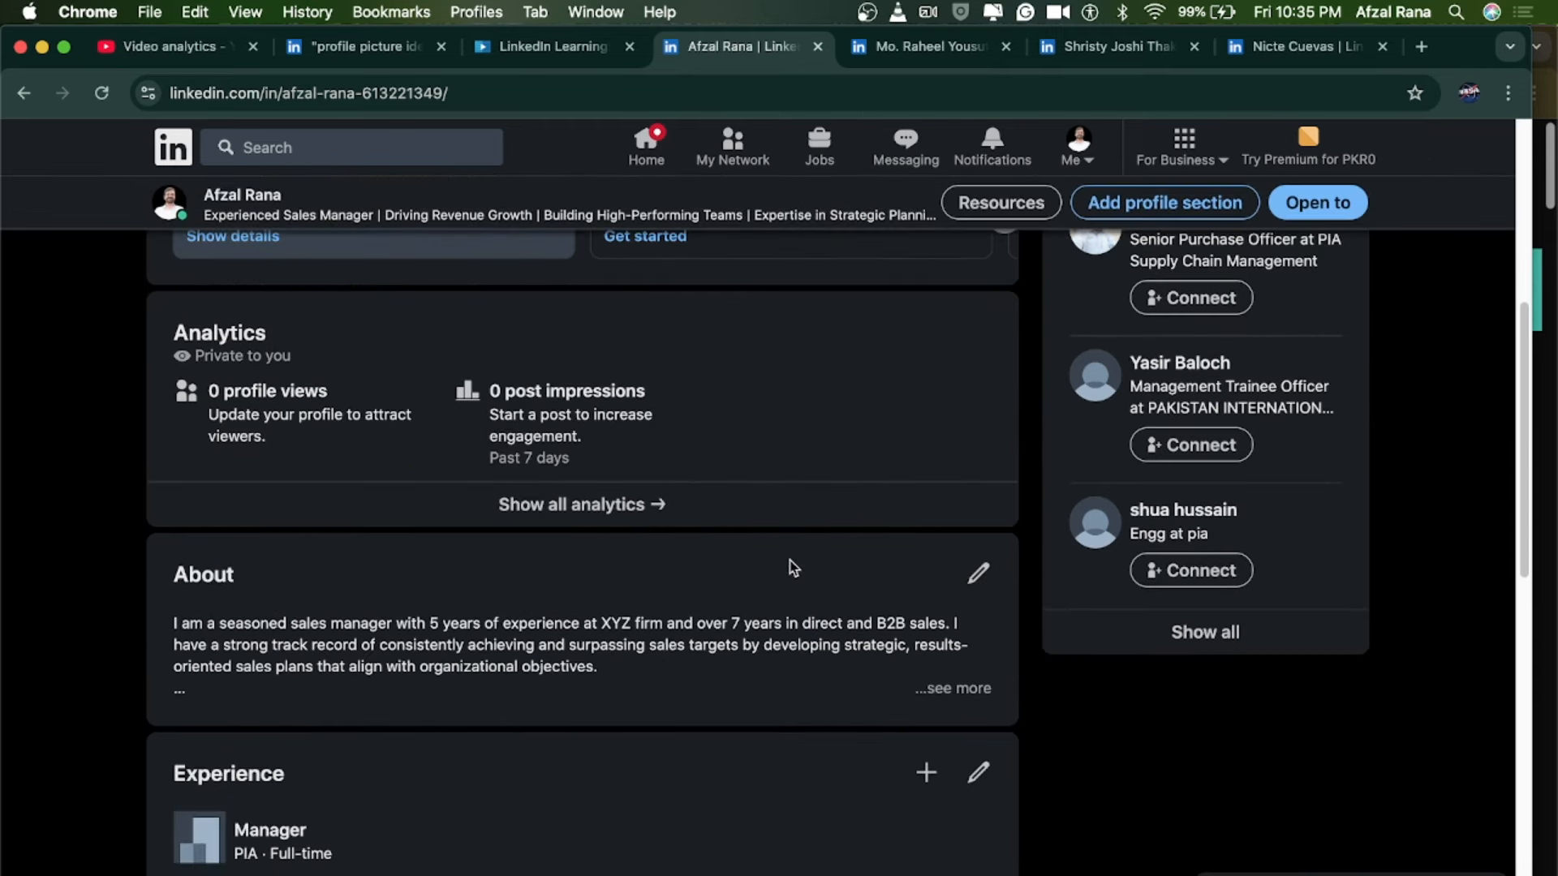
{"action": "scroll", "coordinate": [792, 566], "scroll_direction": "down", "scroll_amount": 6}
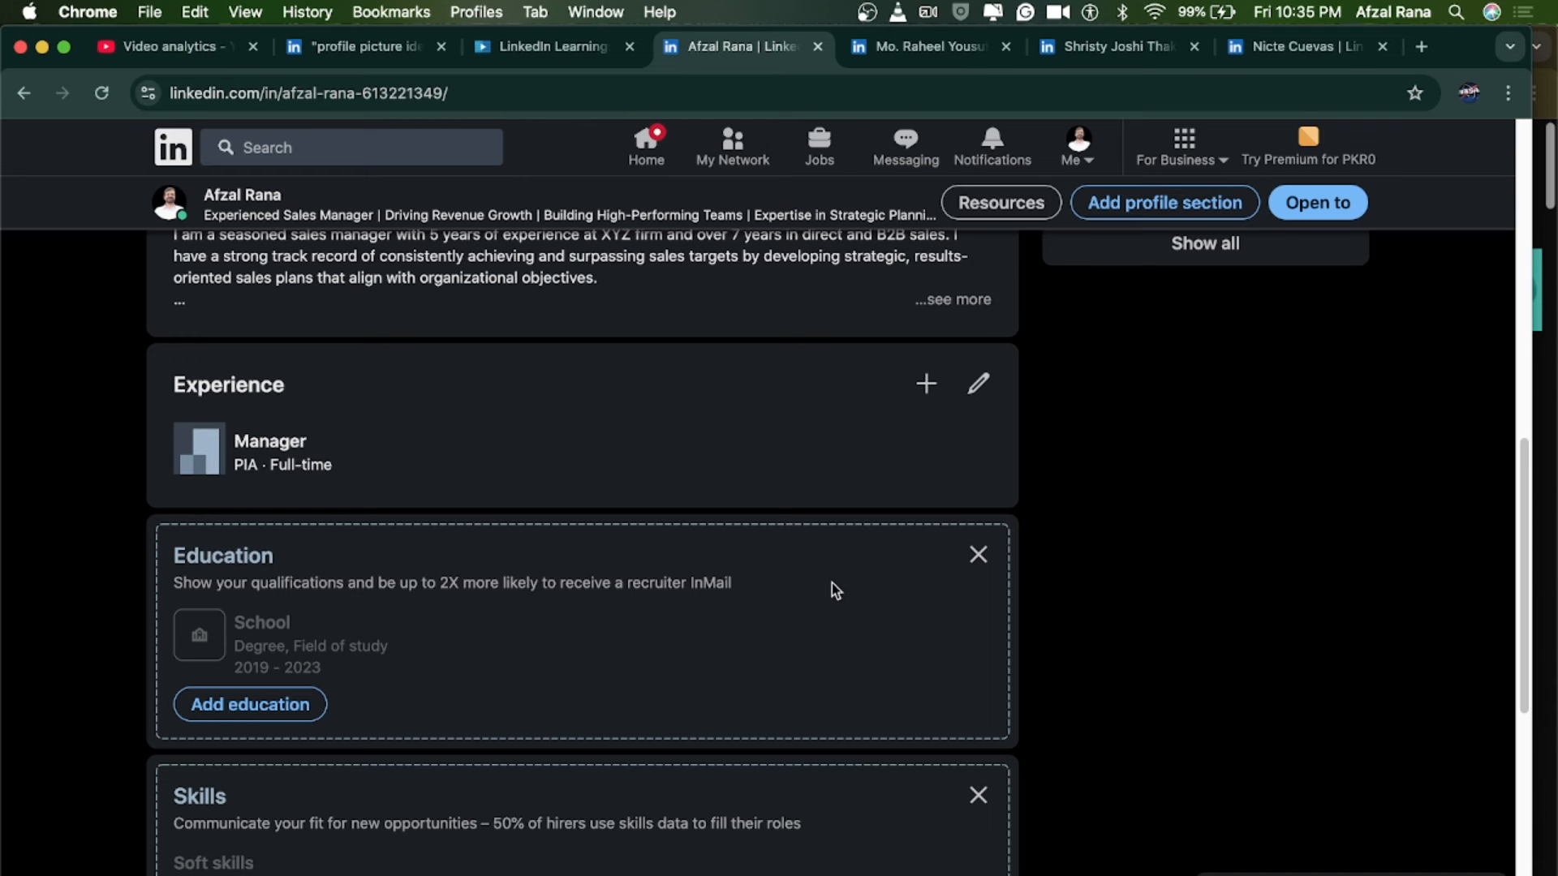
{"action": "scroll", "coordinate": [740, 595], "scroll_direction": "up", "scroll_amount": 1}
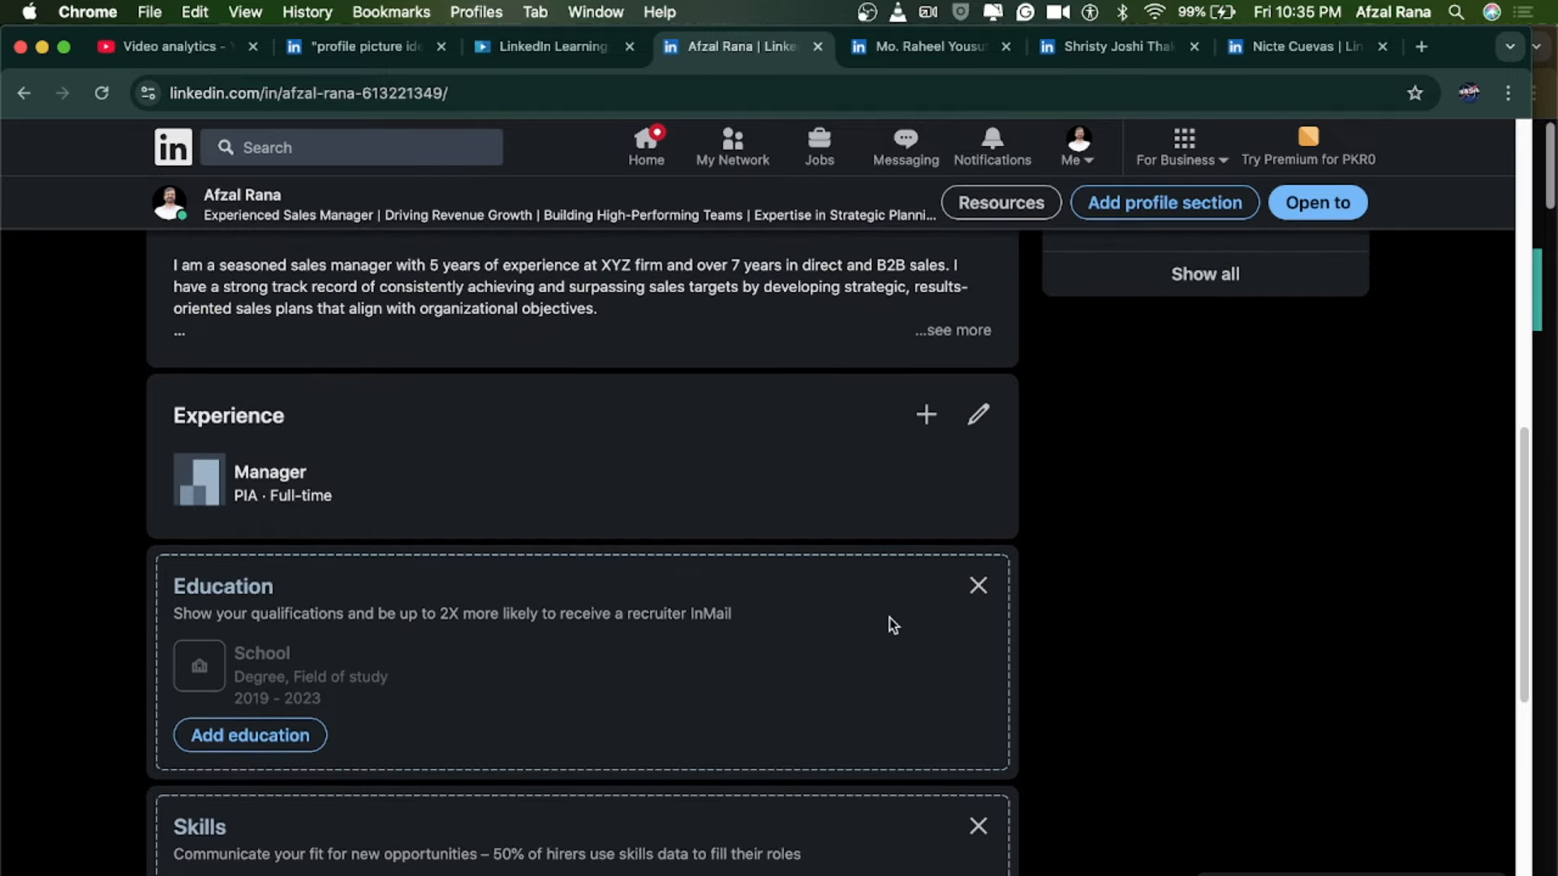
{"action": "scroll", "coordinate": [889, 616], "scroll_direction": "down", "scroll_amount": 5}
{"action": "scroll", "coordinate": [791, 548], "scroll_direction": "up", "scroll_amount": 6}
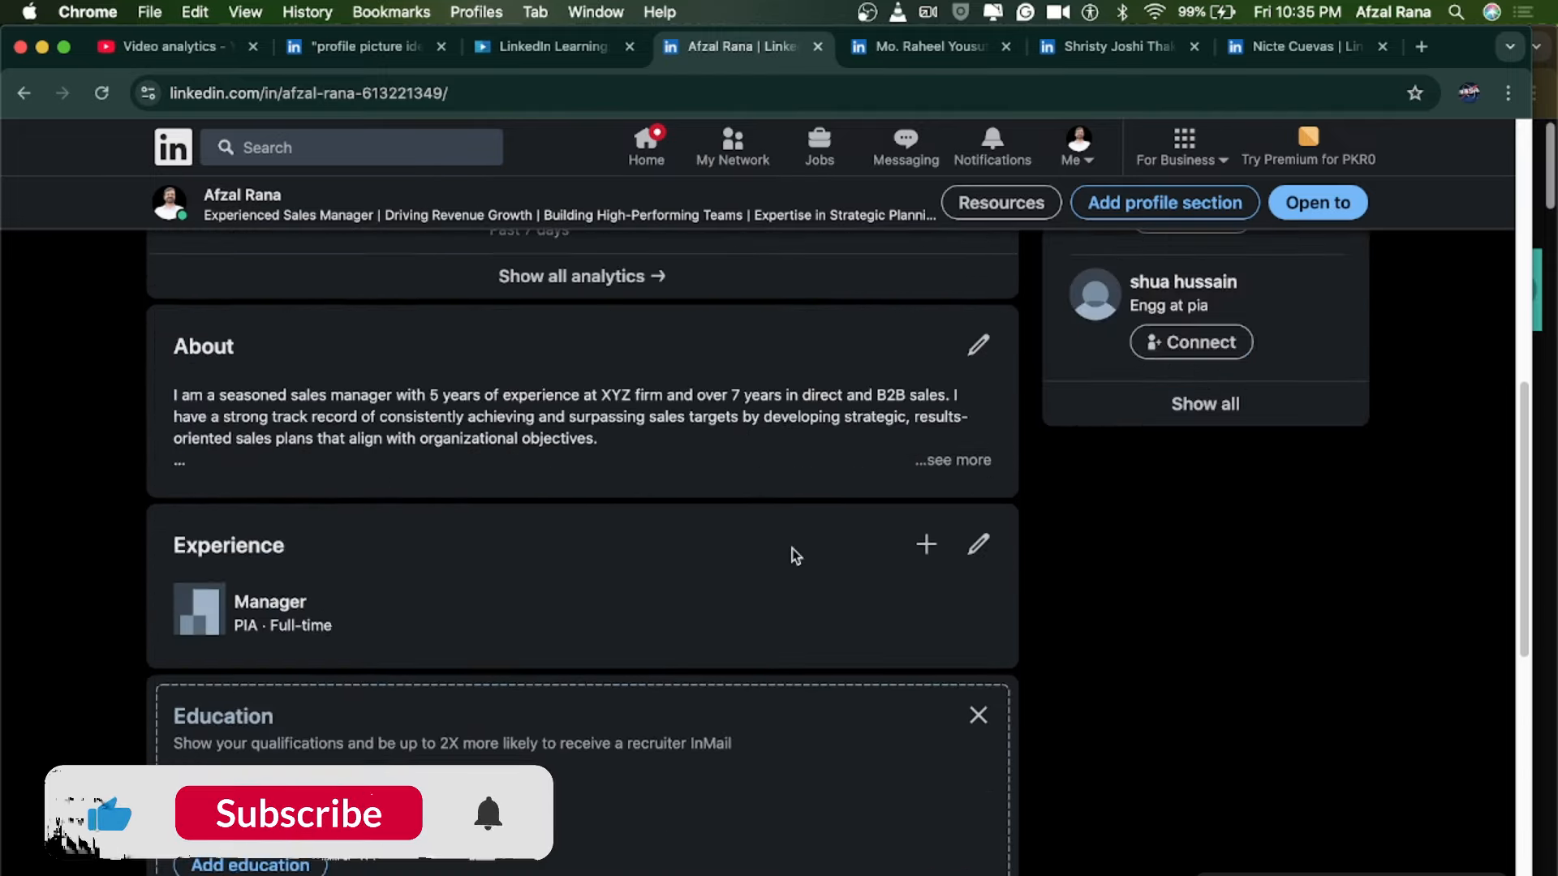
{"action": "scroll", "coordinate": [792, 548], "scroll_direction": "up", "scroll_amount": 10}
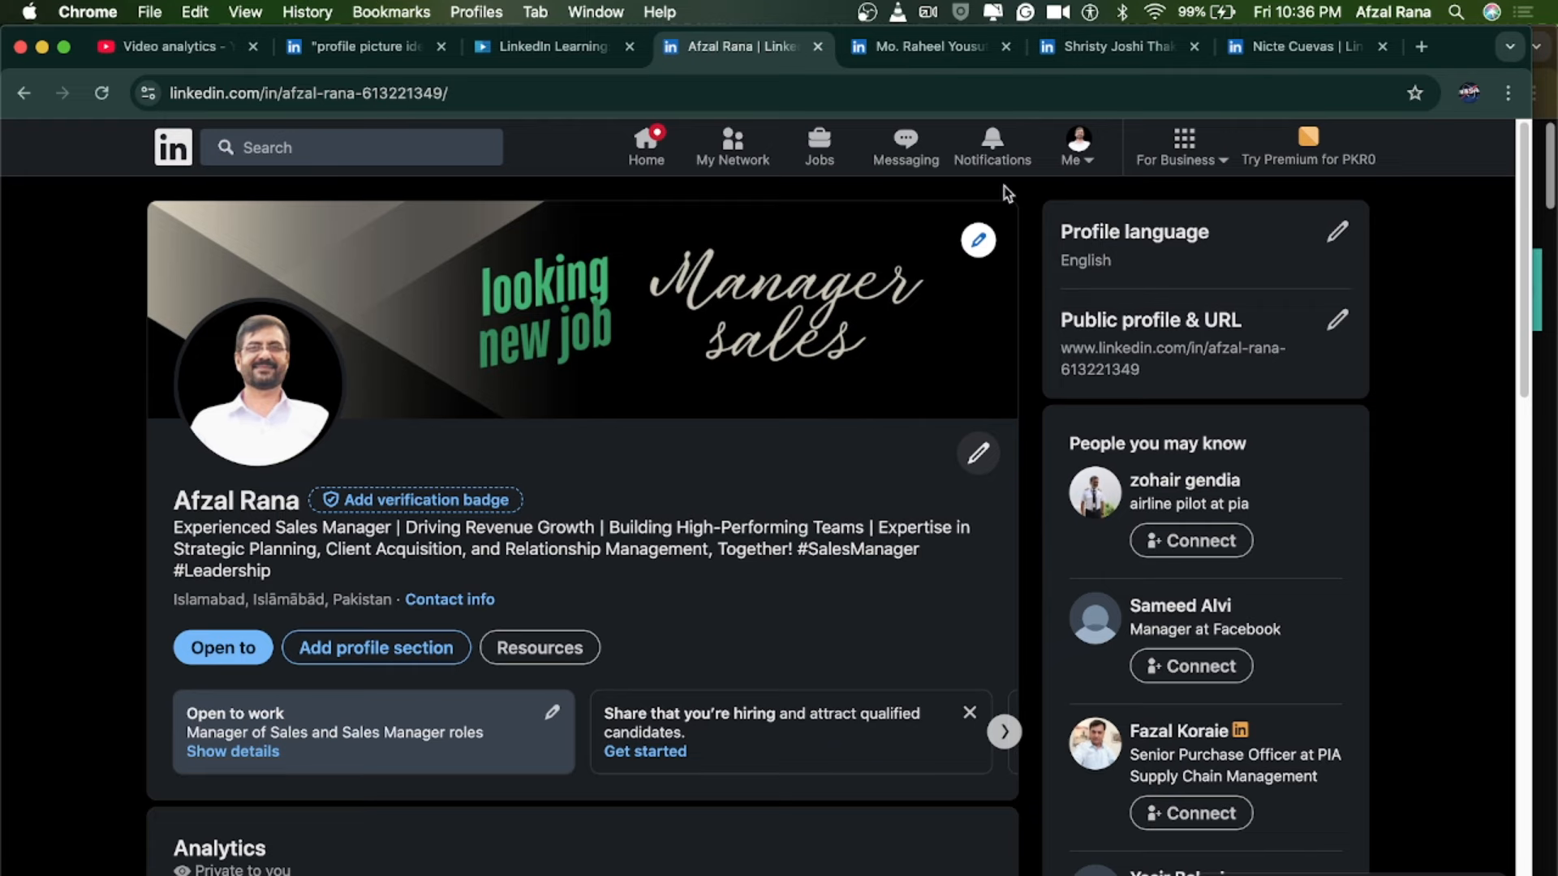
{"action": "left_click", "coordinate": [868, 12]}
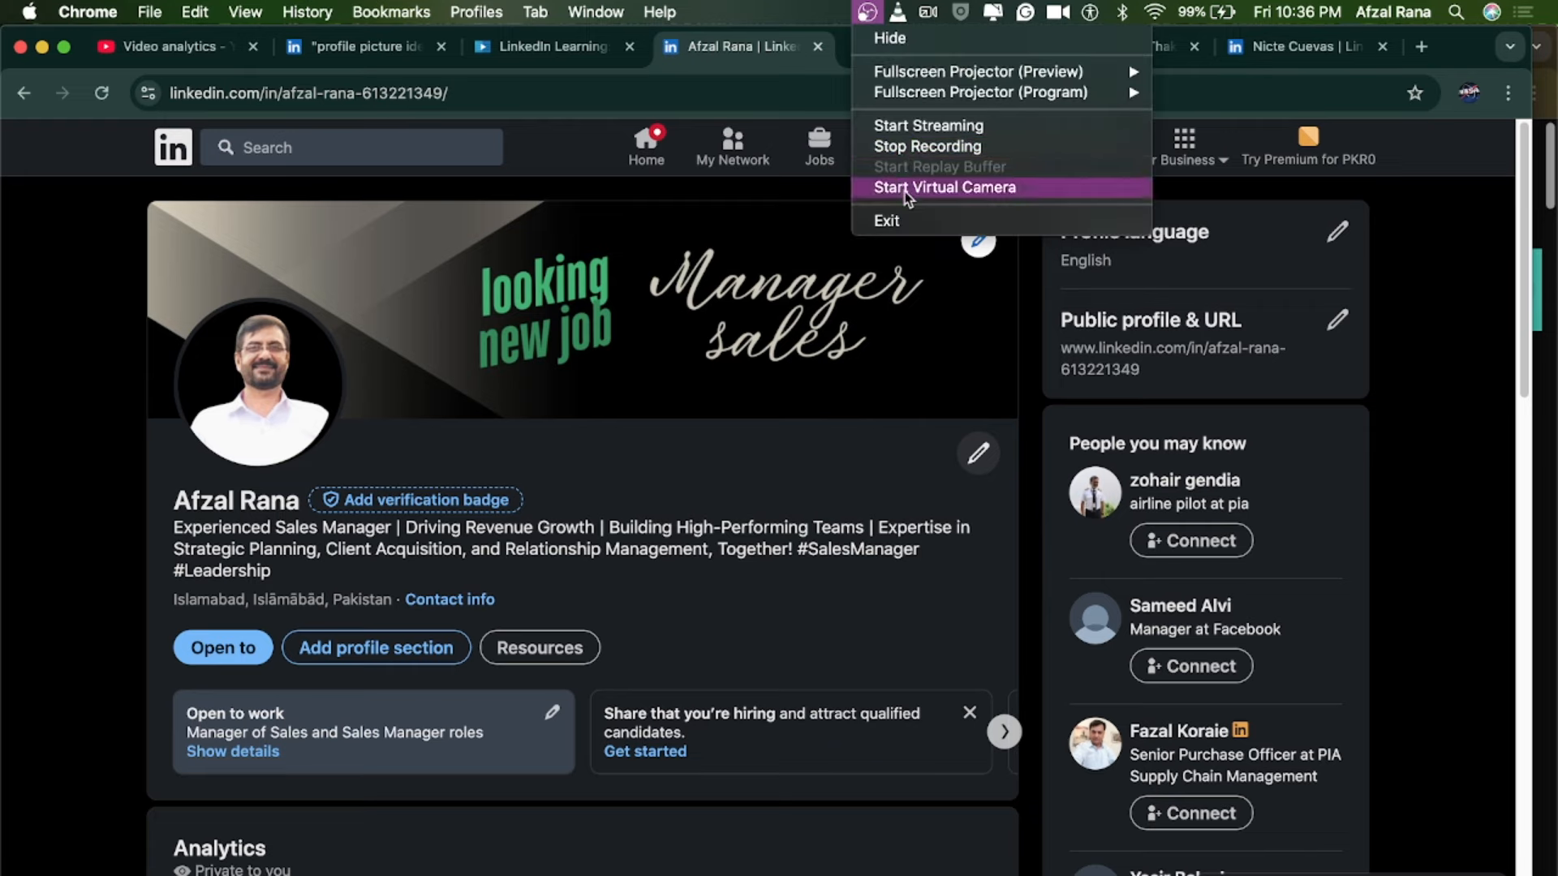
{"action": "left_click", "coordinate": [911, 146]}
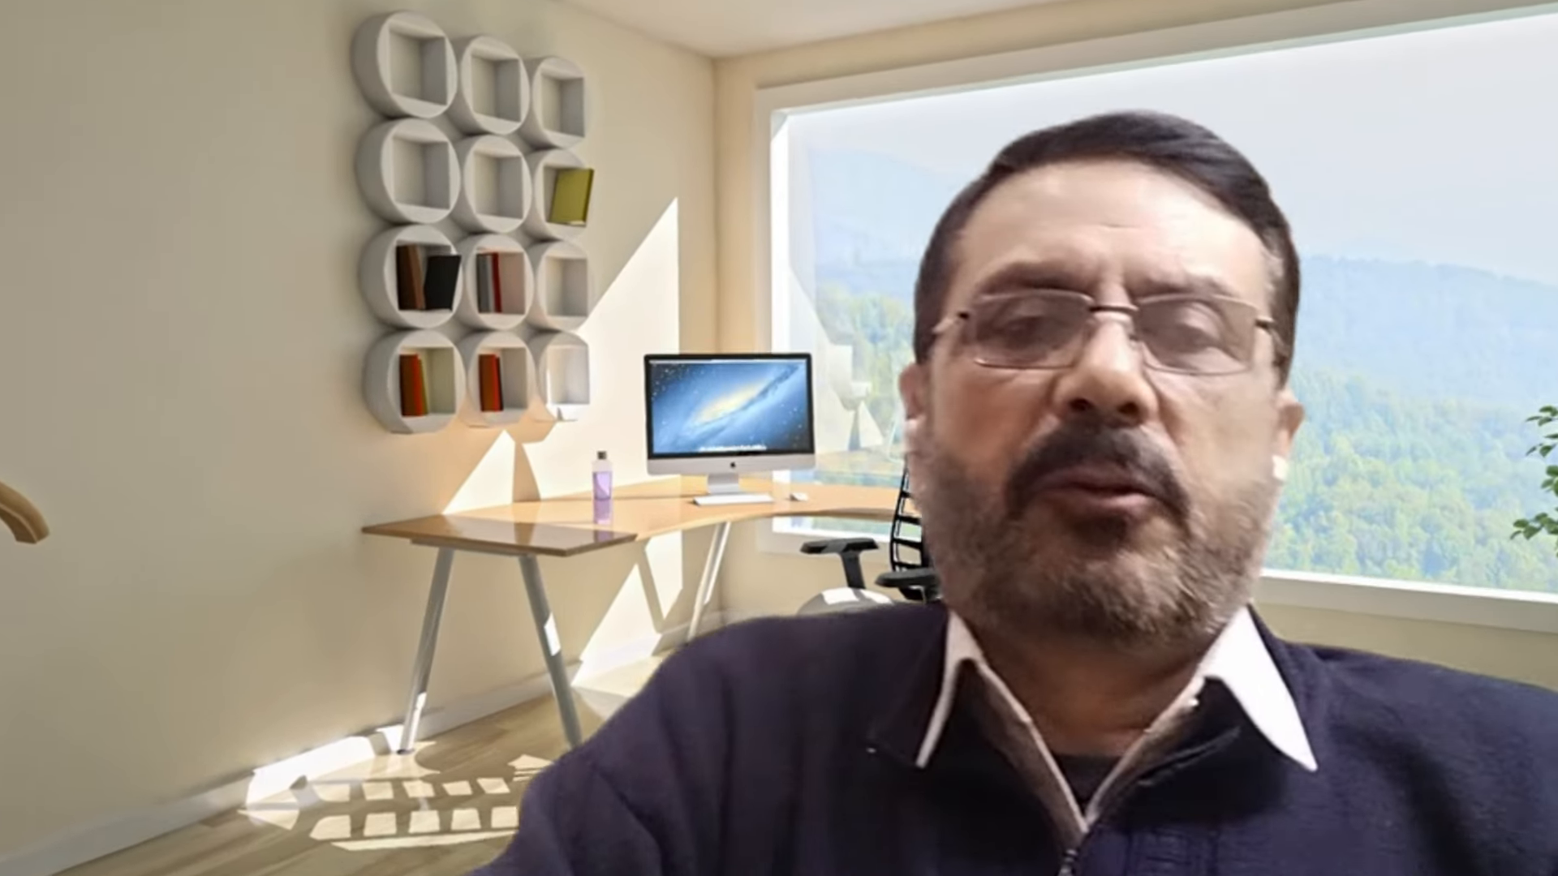